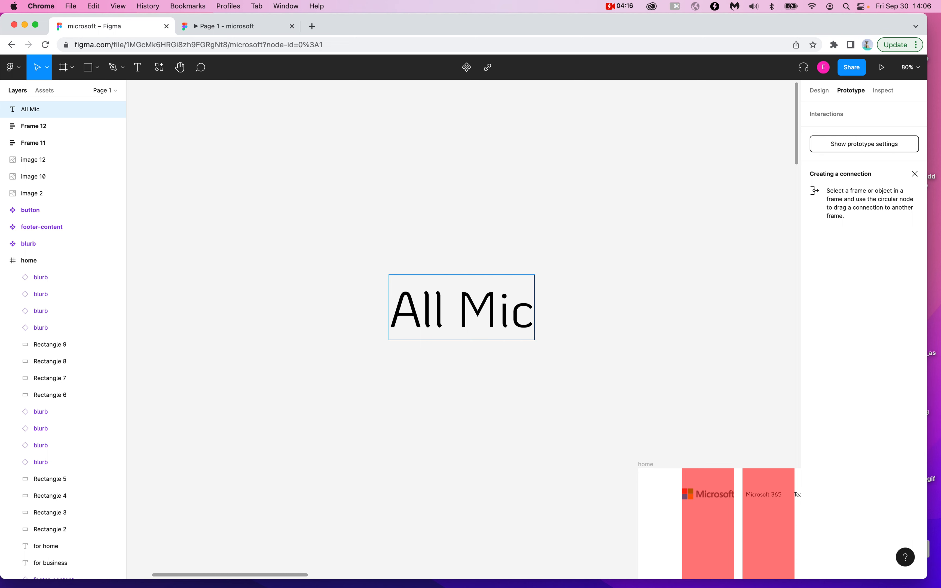
pyautogui.write('t')
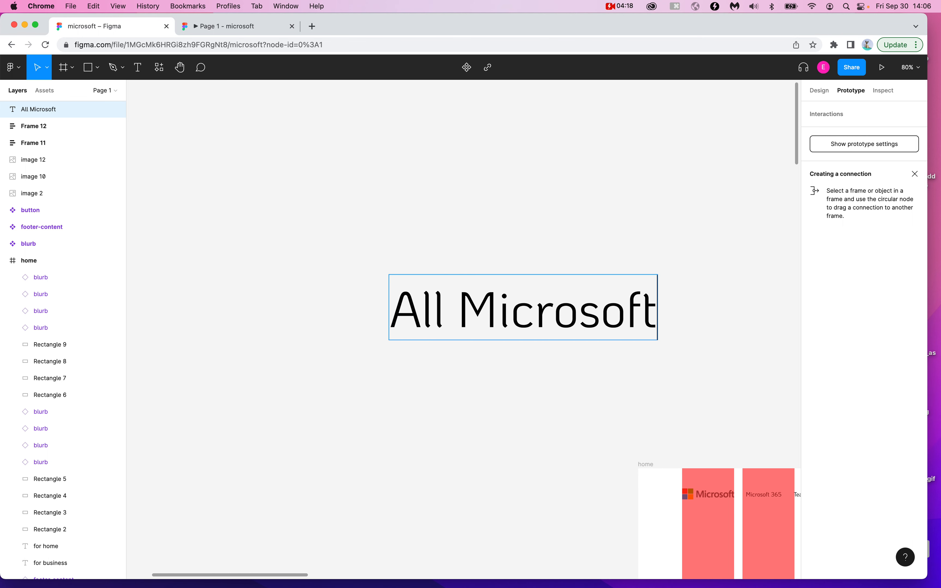
pyautogui.press('Escape')
pyautogui.moveTo(502, 323); pyautogui.dragTo(403, 284)
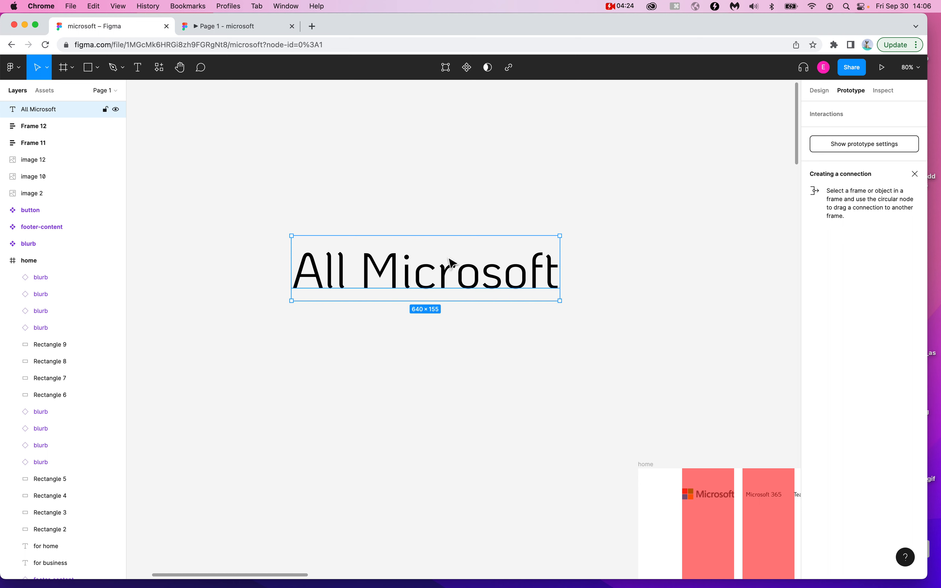
pyautogui.moveTo(449, 258); pyautogui.dragTo(456, 257)
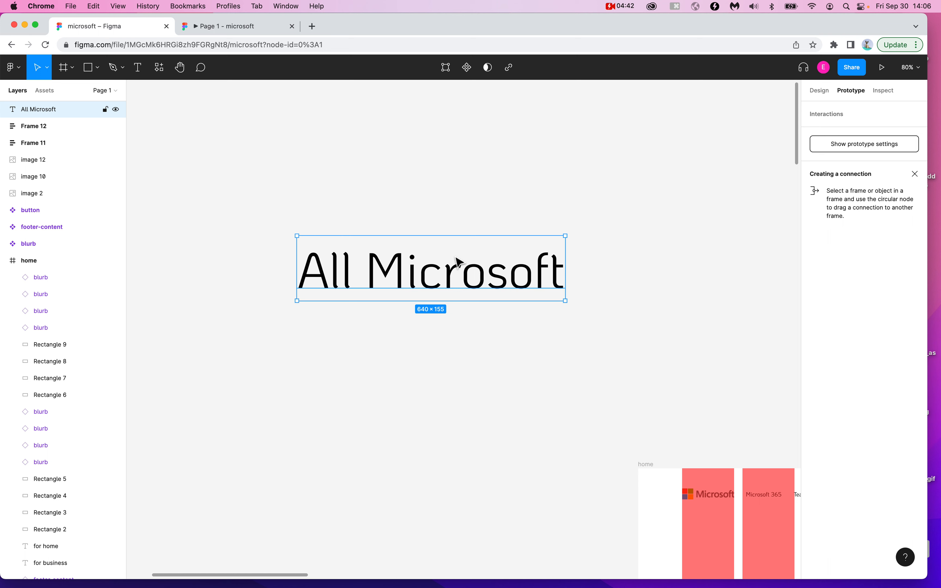
pyautogui.click(452, 206)
pyautogui.click(451, 240)
pyautogui.press('Delete')
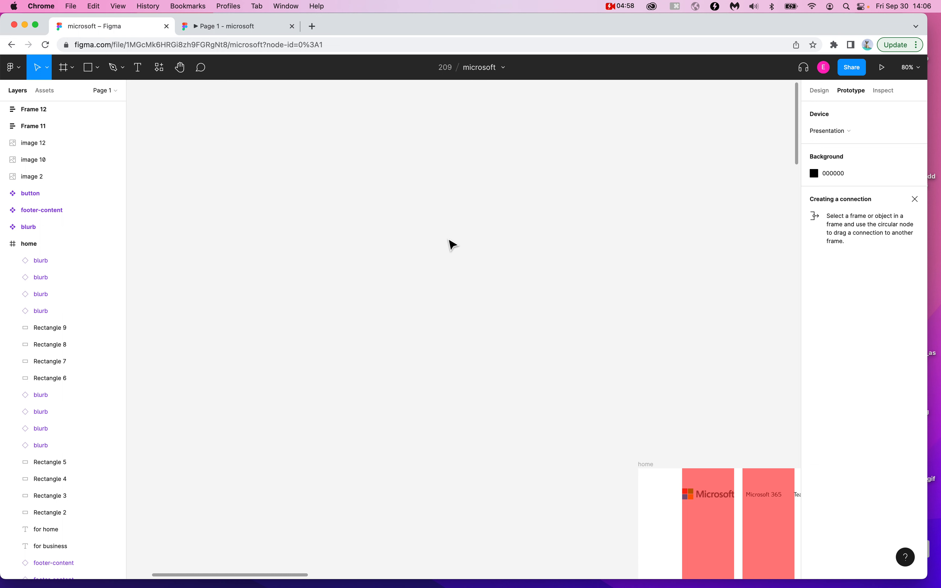
# - Examine the home frame's header navigation and hero section, and find empty canvas beside the frame
pyautogui.click(138, 69)
pyautogui.scroll(-4, 299, 318)
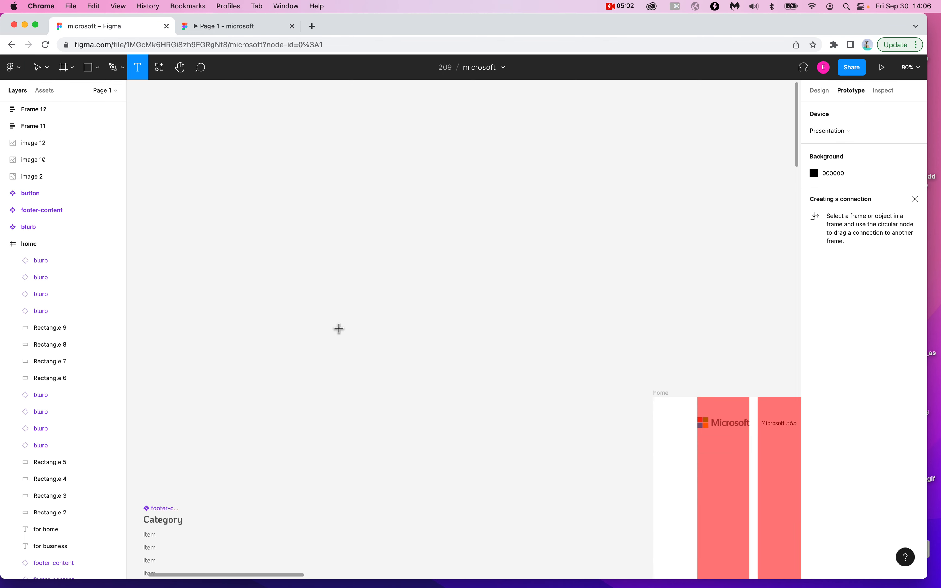
pyautogui.hscroll(10, 339, 330)
pyautogui.scroll(-7, 339, 329)
pyautogui.hscroll(3, 338, 329)
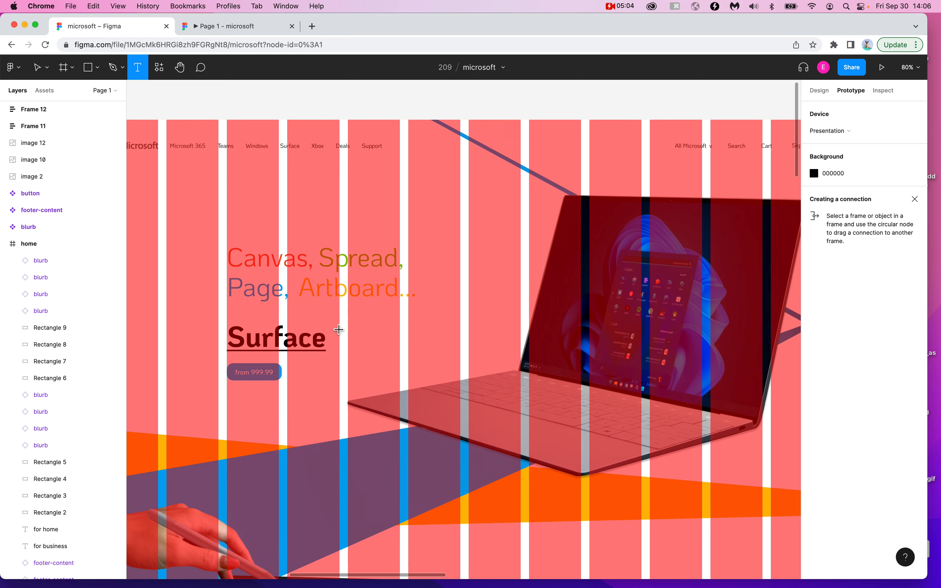
pyautogui.scroll(1, 338, 330)
pyautogui.hscroll(-1, 338, 330)
pyautogui.scroll(5, 338, 330)
pyautogui.hscroll(-8, 338, 330)
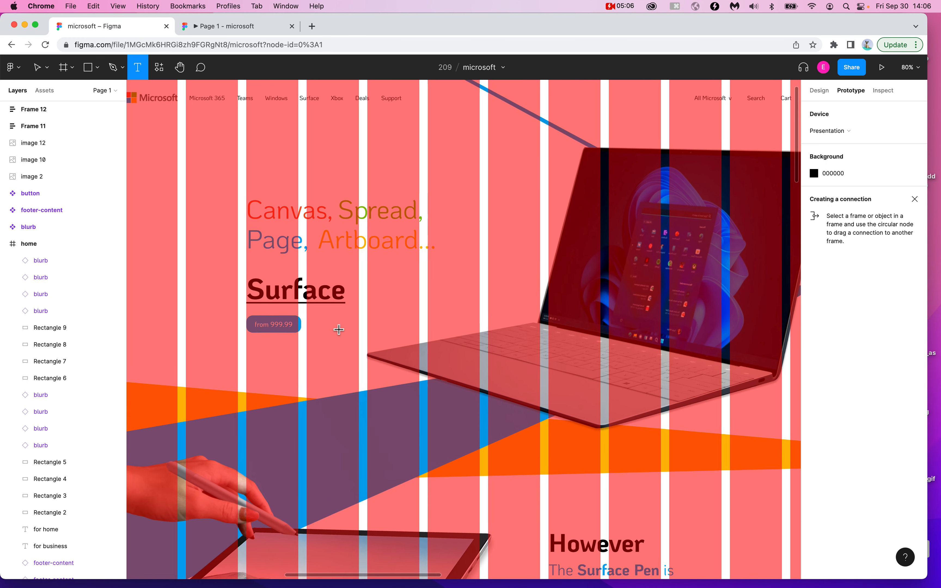
pyautogui.hscroll(-8, 338, 330)
pyautogui.scroll(5, 338, 329)
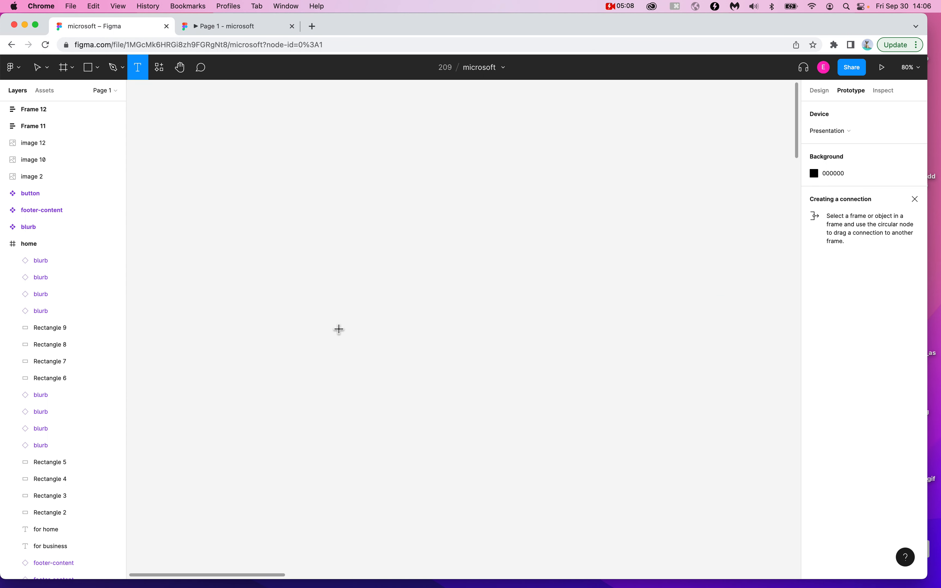
pyautogui.hscroll(1, 339, 330)
pyautogui.scroll(-1, 338, 329)
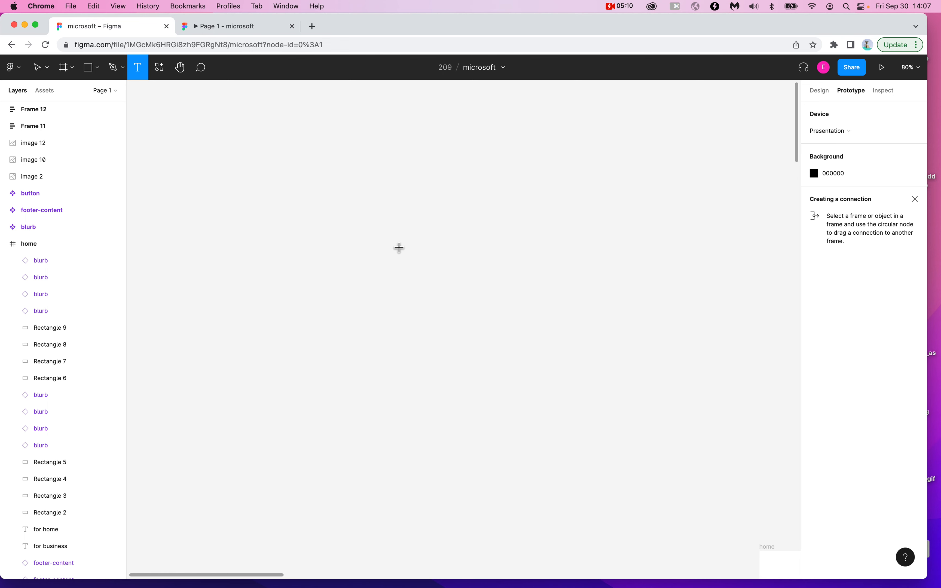
pyautogui.moveTo(321, 237); pyautogui.dragTo(676, 360)
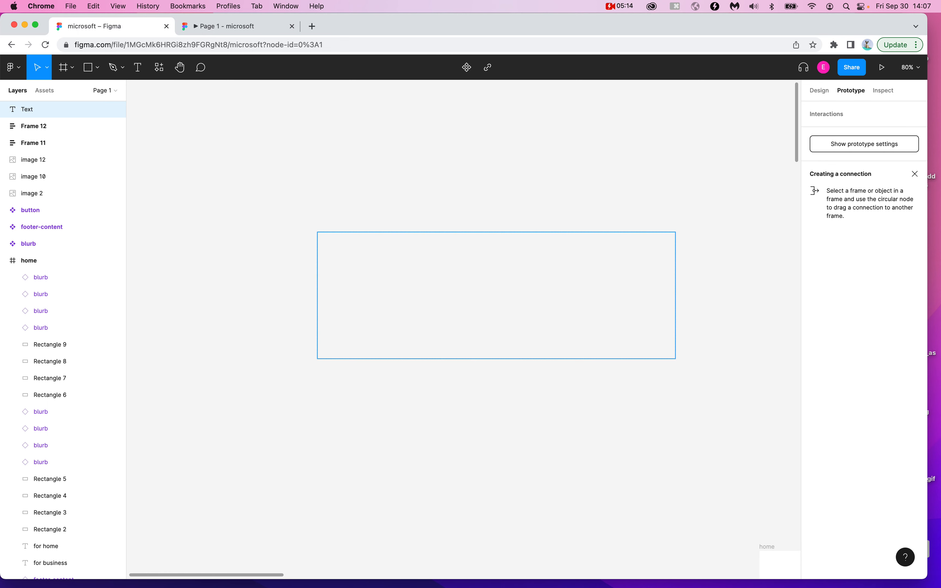
pyautogui.write('Micro')
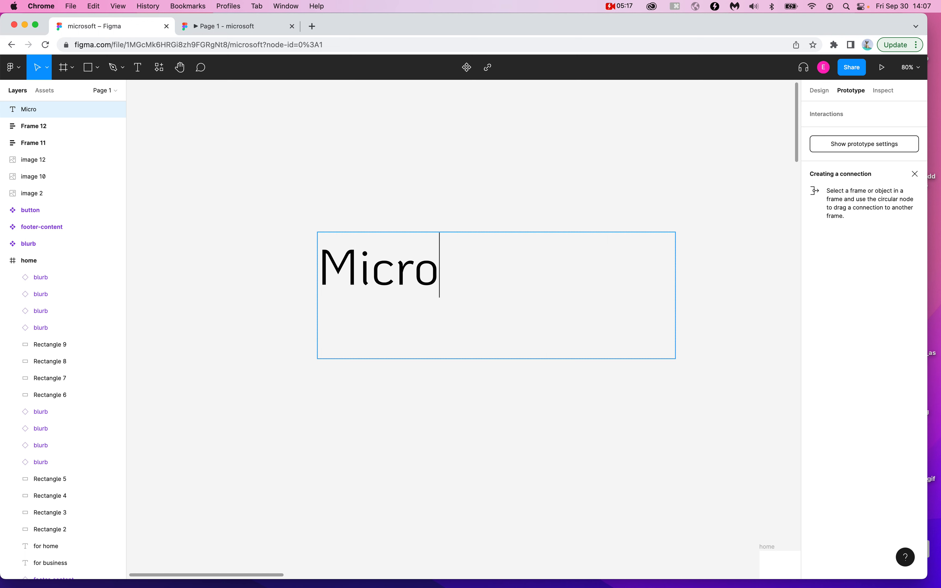
pyautogui.press('BackSpace')
pyautogui.write('osoft')
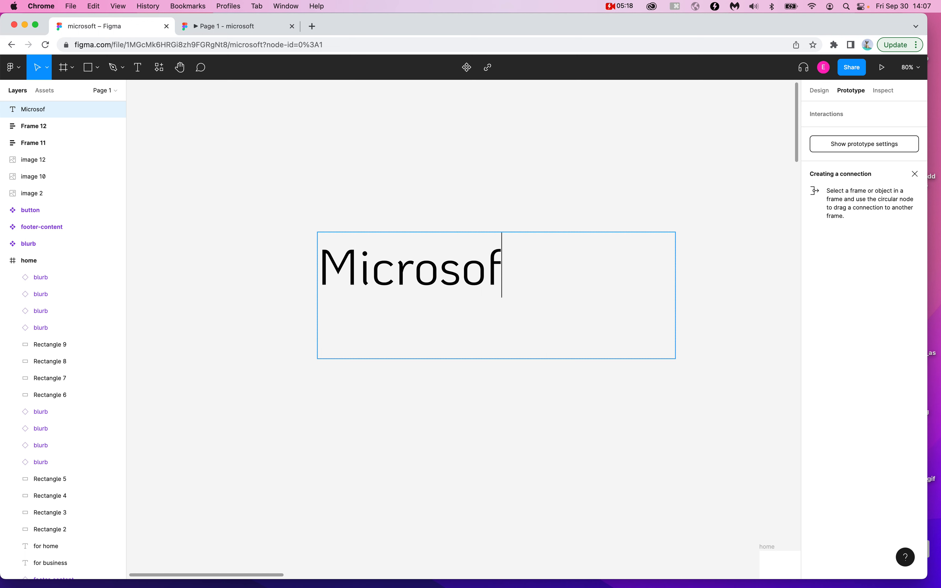
pyautogui.press('Escape')
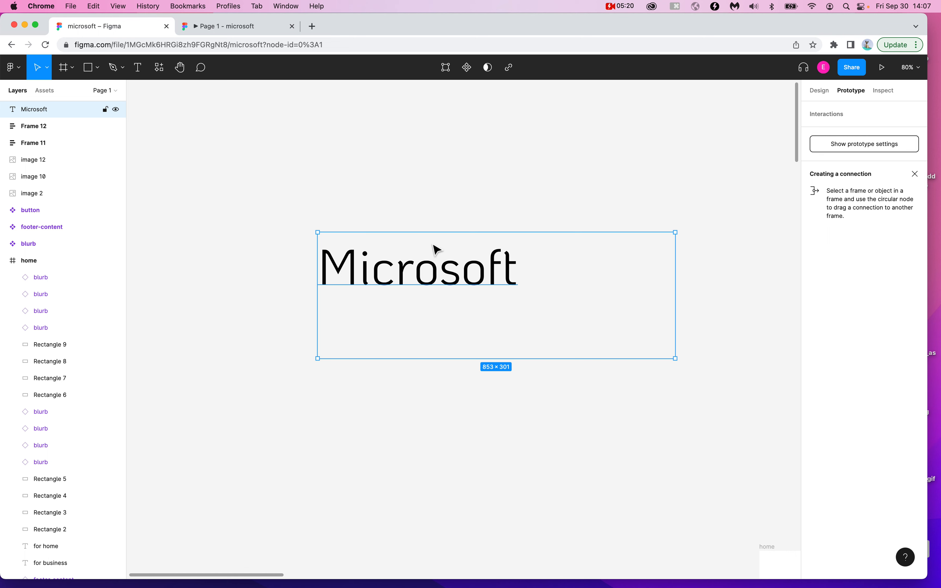
pyautogui.press('BackSpace')
pyautogui.click(137, 68)
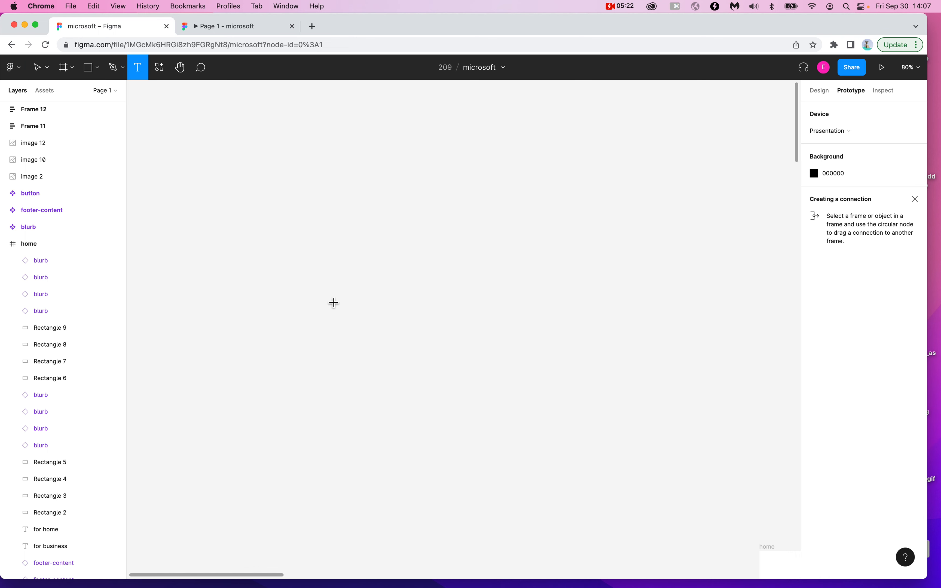
pyautogui.click(343, 229)
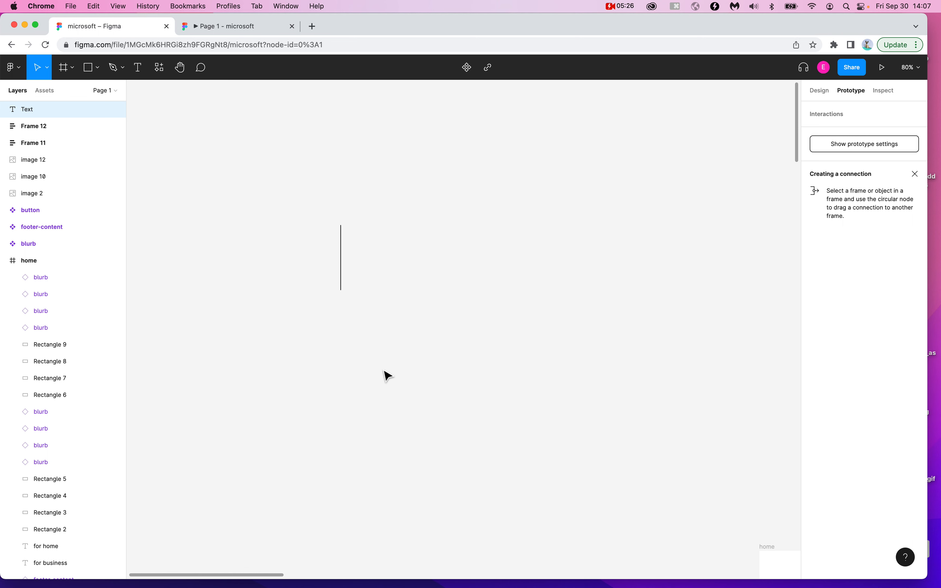
pyautogui.moveTo(287, 234); pyautogui.dragTo(659, 346)
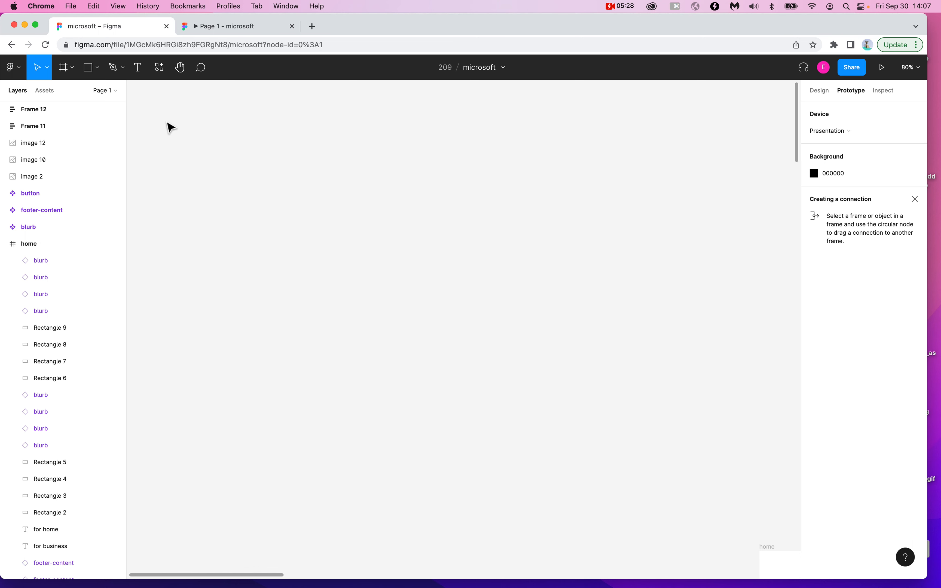
pyautogui.click(139, 68)
pyautogui.moveTo(269, 254); pyautogui.dragTo(704, 342)
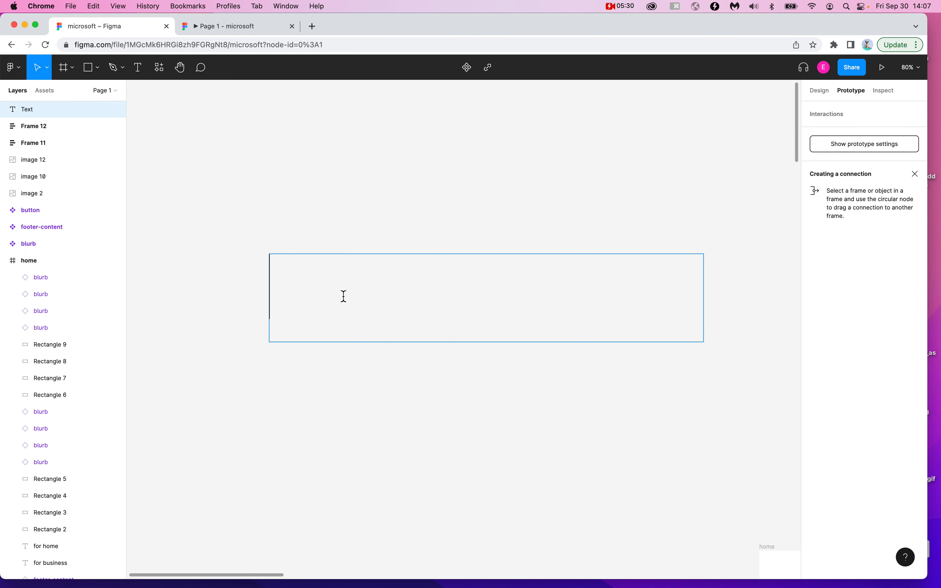
pyautogui.write('Microsoft')
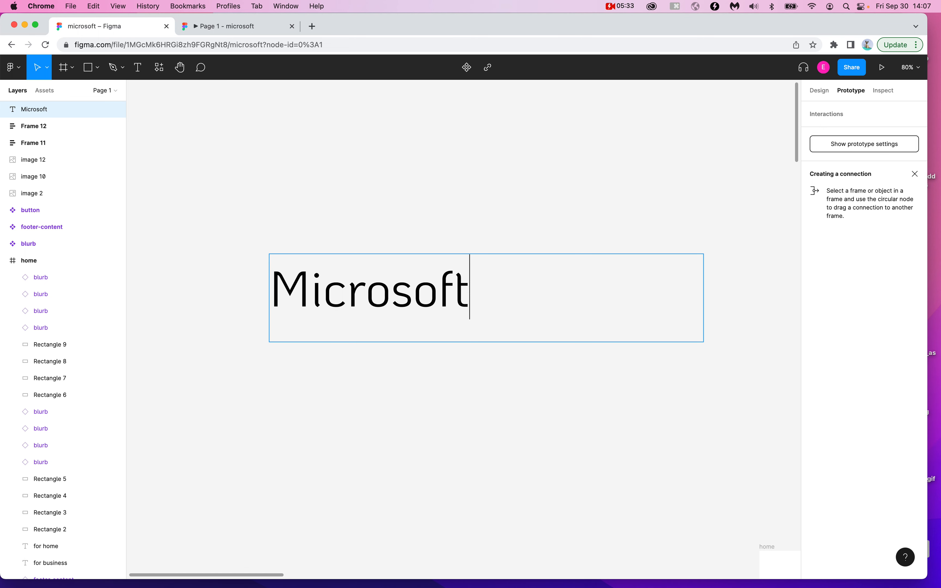
pyautogui.click(294, 187)
pyautogui.click(372, 175)
pyautogui.moveTo(403, 276); pyautogui.dragTo(384, 283)
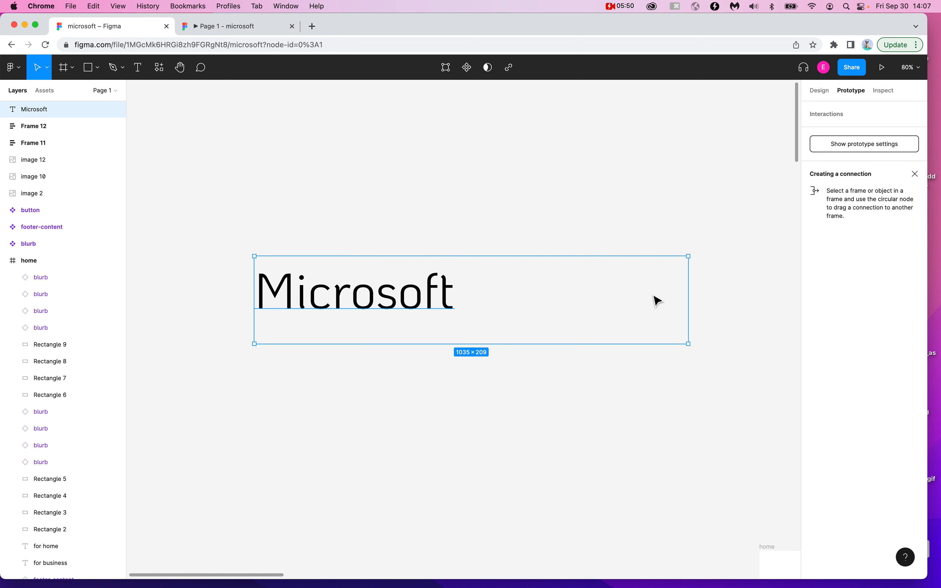
pyautogui.press('Delete')
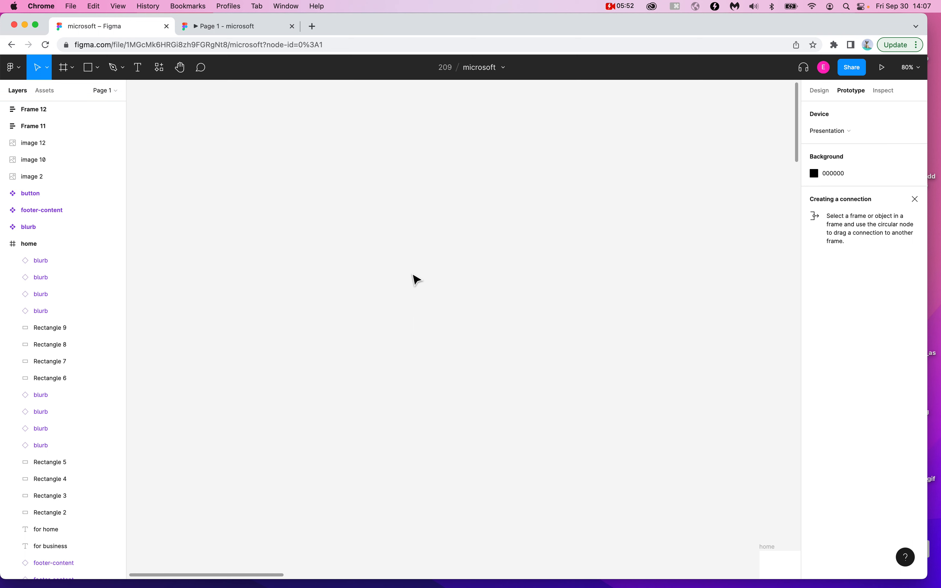
# - Add an auto-width text layer reading "Nav Item" on the empty canvas outside the home frame
pyautogui.click(137, 67)
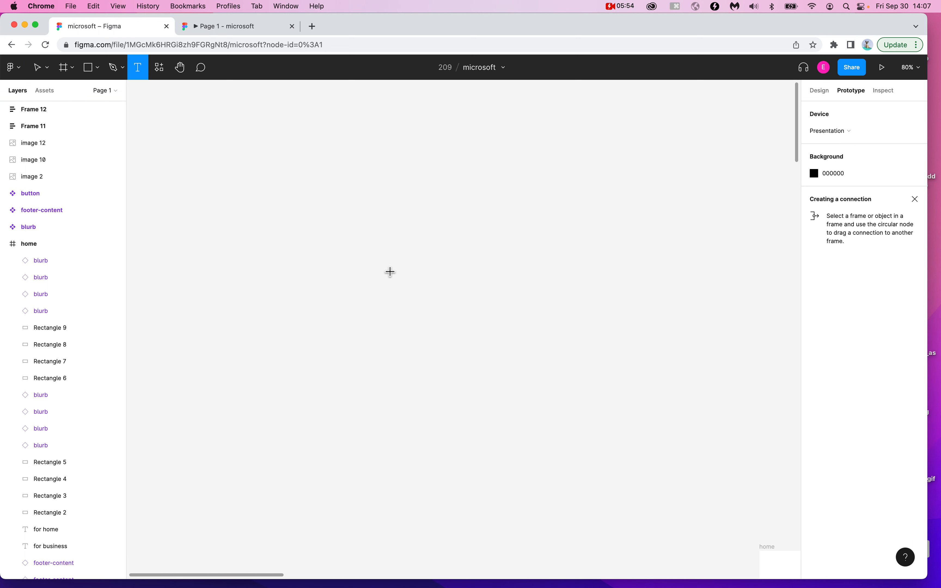
pyautogui.click(384, 258)
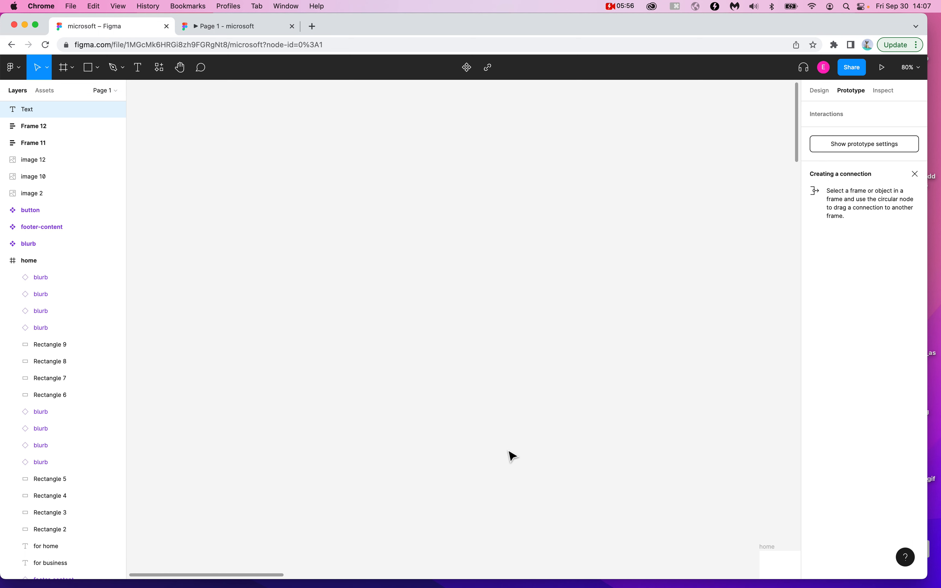
pyautogui.write('Microsft')
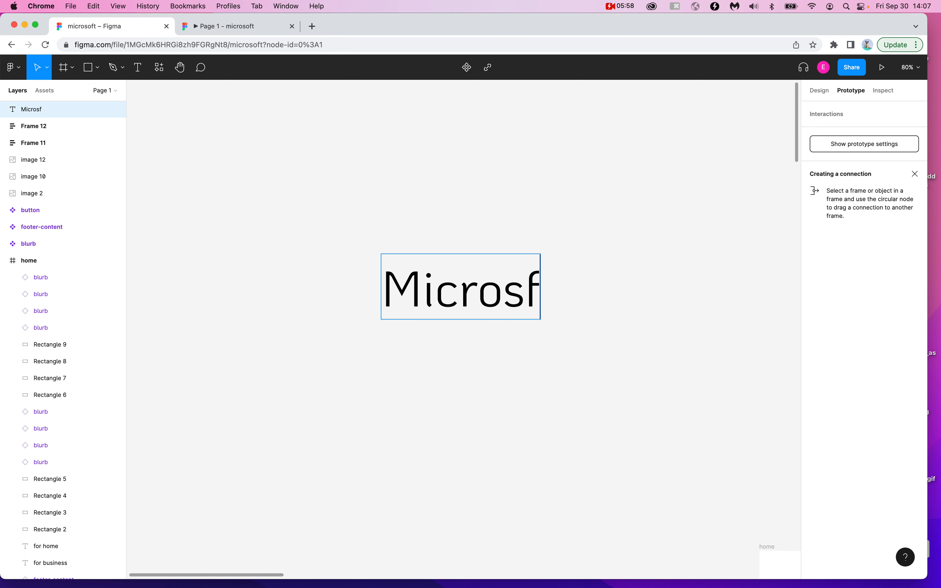
pyautogui.press('BackSpace')
pyautogui.press('BackSpace')
pyautogui.press('BackSpace')
pyautogui.press('super+a')
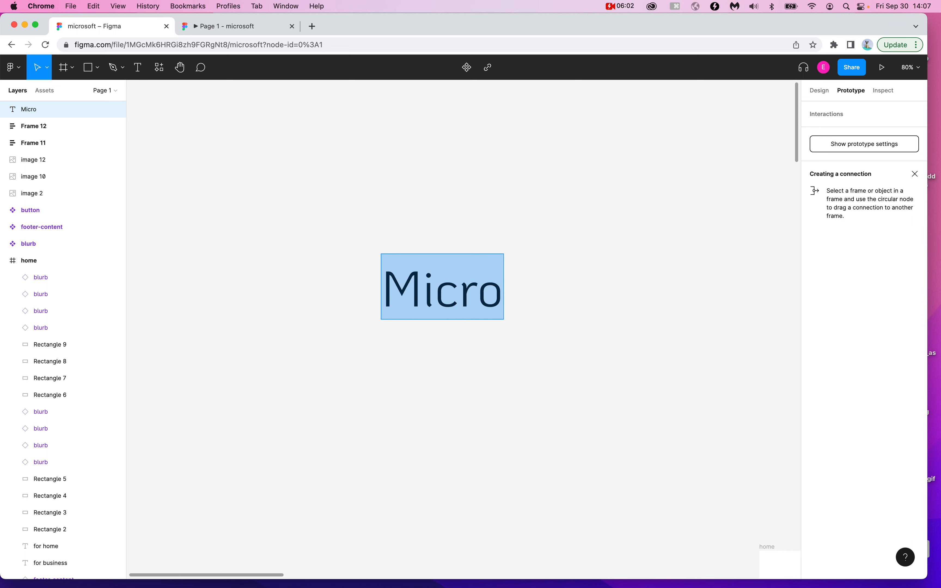
pyautogui.write('Nev')
pyautogui.press('BackSpace')
pyautogui.press('BackSpace')
pyautogui.write('av')
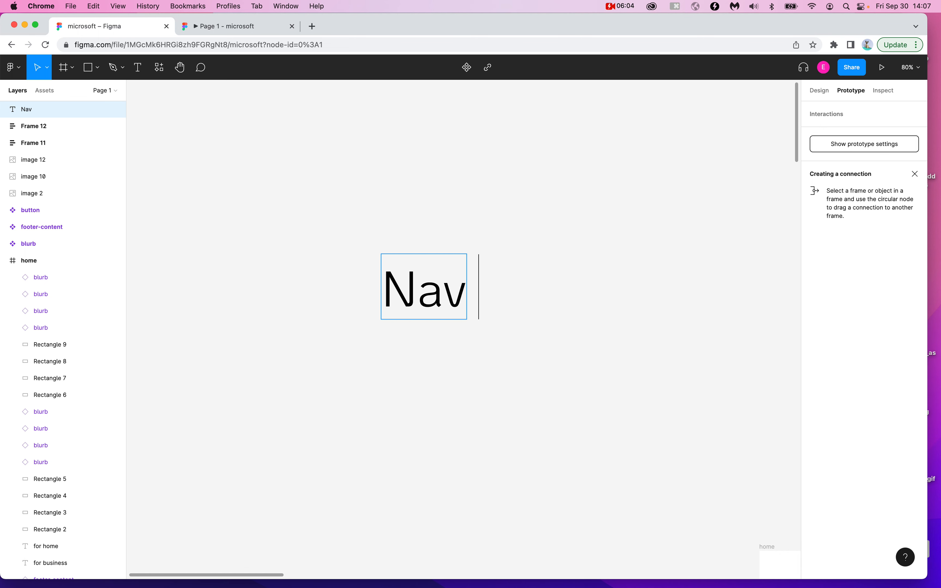
pyautogui.write(' Item')
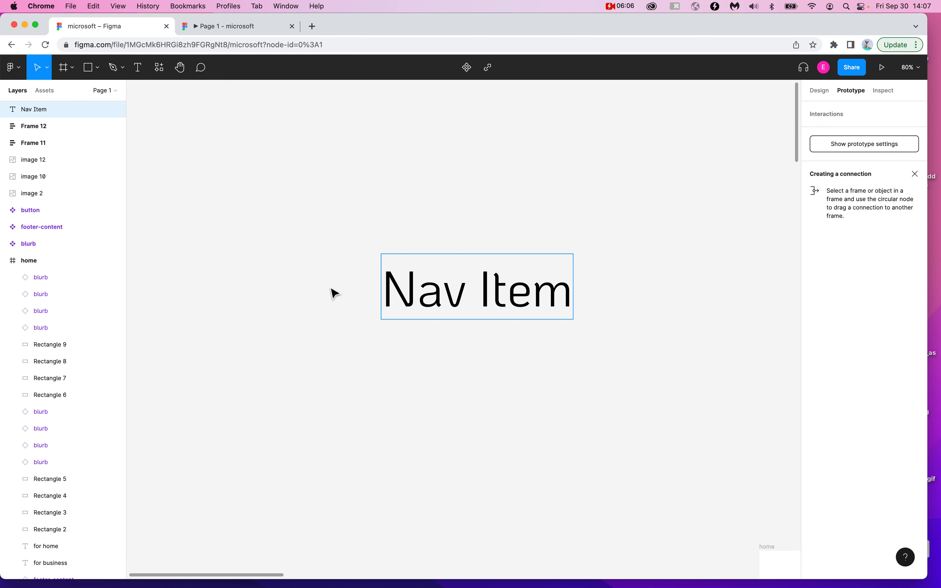
# - Finish editing the "Nav Item" text and move it up and to the left on the empty canvas
pyautogui.press('Escape')
pyautogui.moveTo(458, 315); pyautogui.dragTo(428, 284)
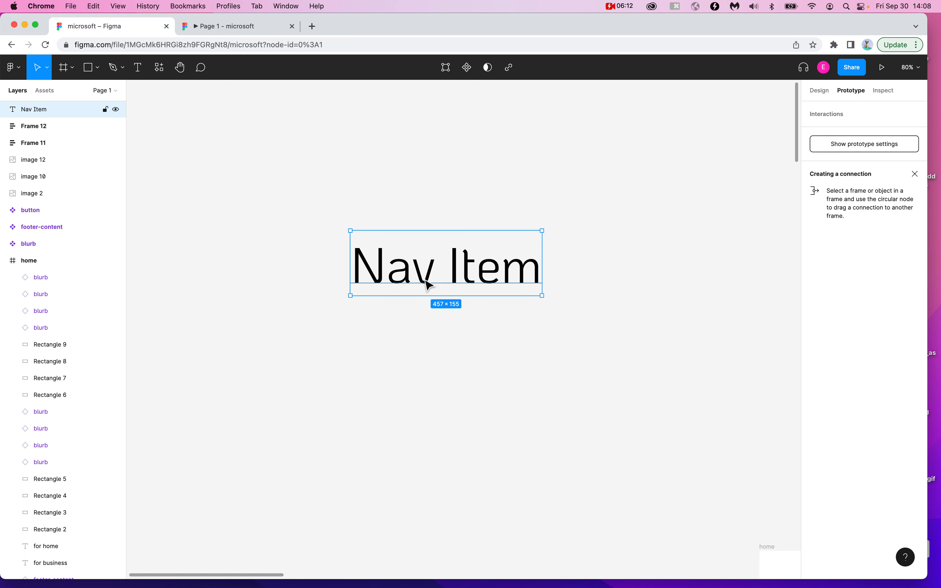
pyautogui.moveTo(428, 284); pyautogui.dragTo(385, 256)
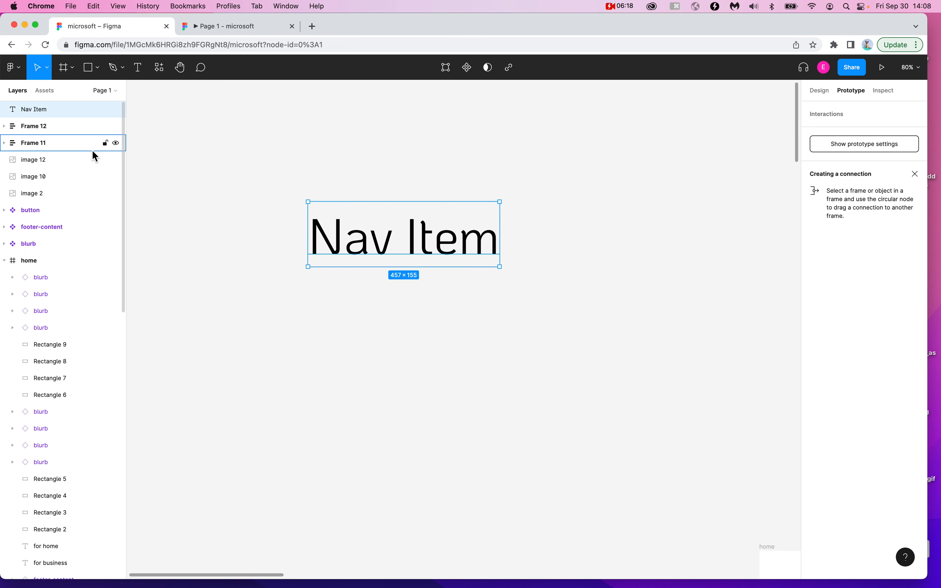
# - Draw a short vertical line about 48 px long just to the right of the "Nav Item" text
pyautogui.click(98, 68)
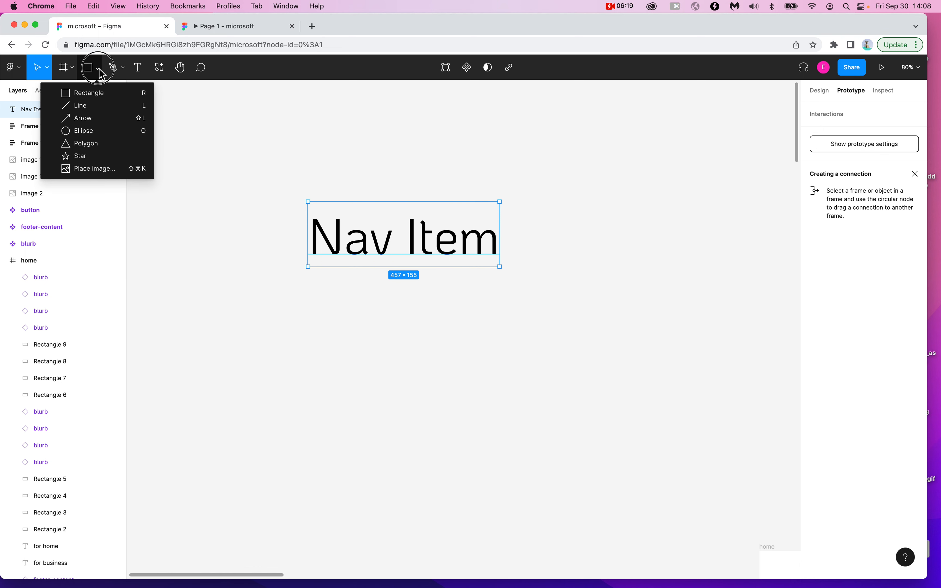
pyautogui.click(80, 119)
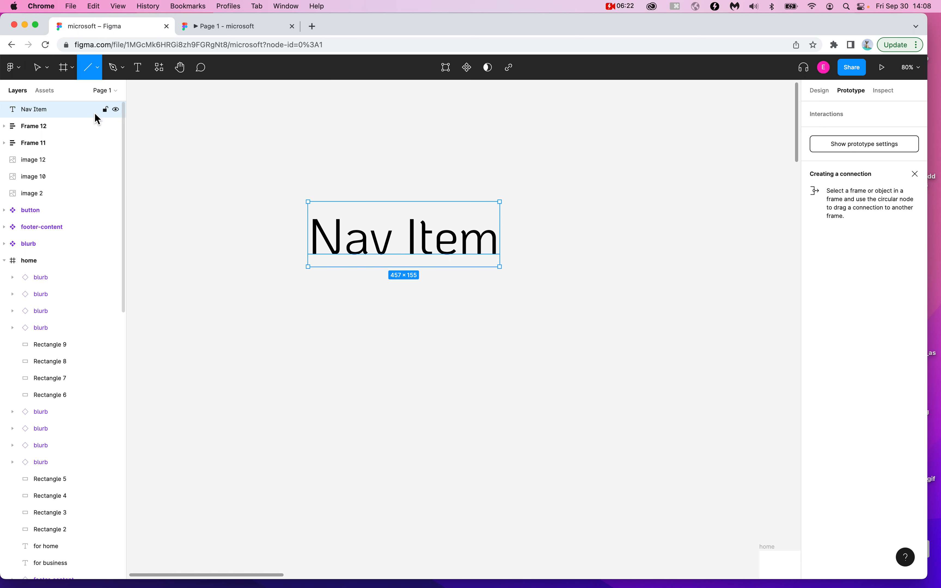
pyautogui.moveTo(538, 255)
pyautogui.mouseDown()
pyautogui.moveTo(538, 224)
pyautogui.moveTo(542, 240)
pyautogui.mouseUp()
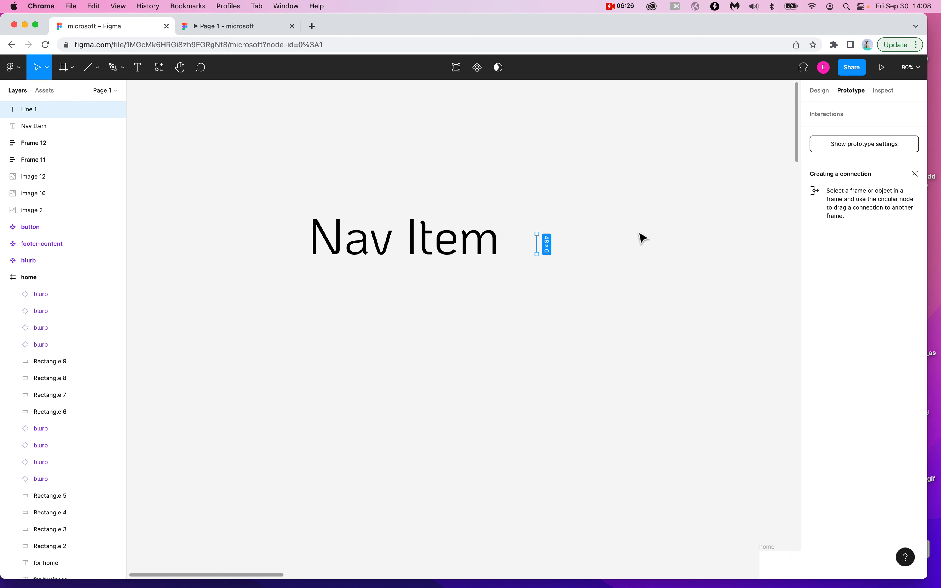
# - Set the stroke weight of the short vertical line beside "Nav Item" to 7
pyautogui.click(563, 225)
pyautogui.click(537, 243)
pyautogui.click(824, 90)
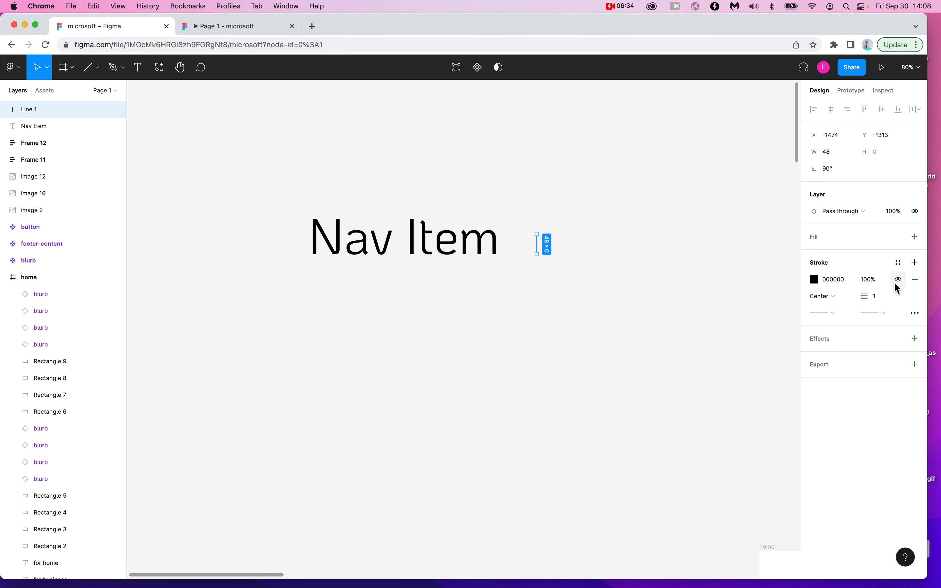
pyautogui.click(876, 300)
pyautogui.press('Up')
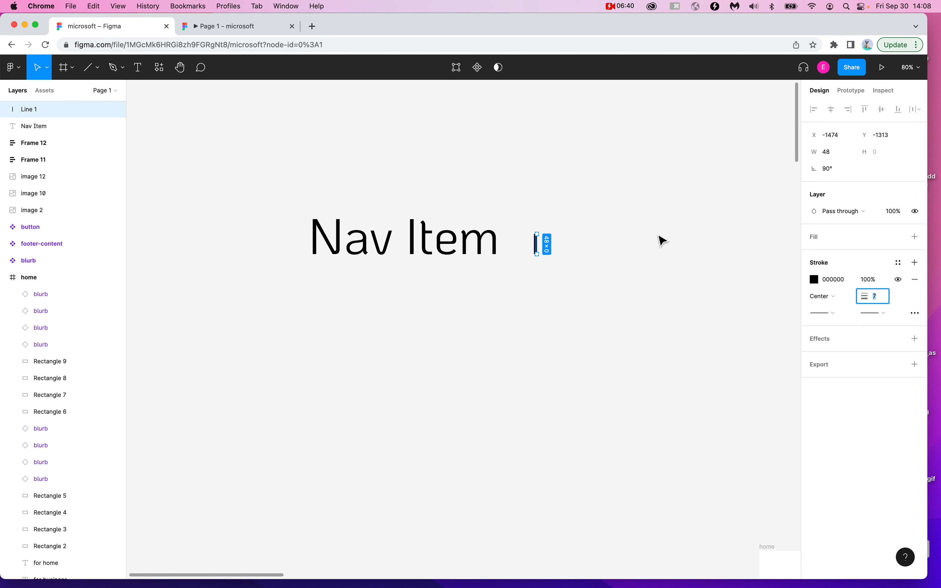
# - Give the end point of the short vertical line a line arrow so it points downward
pyautogui.scroll(5, 483, 245)
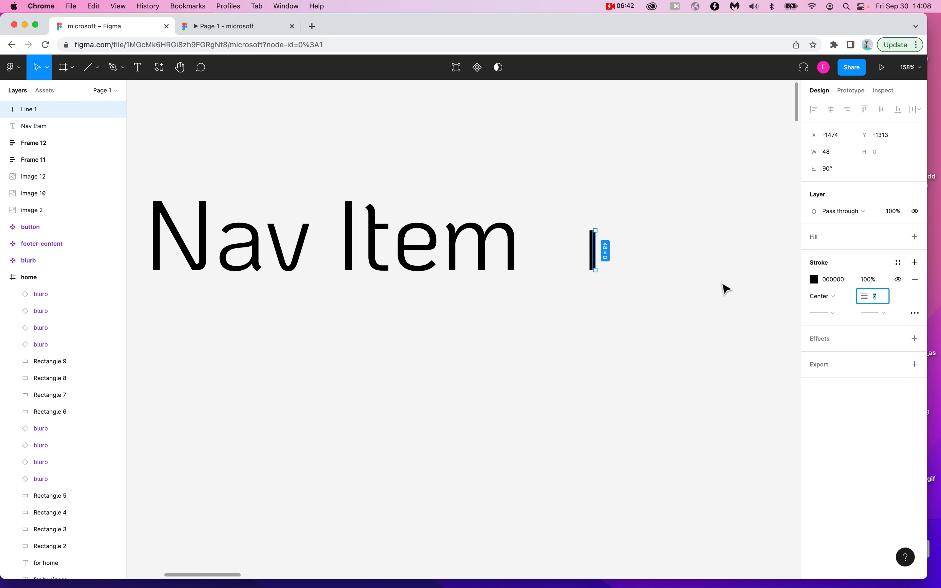
pyautogui.click(888, 319)
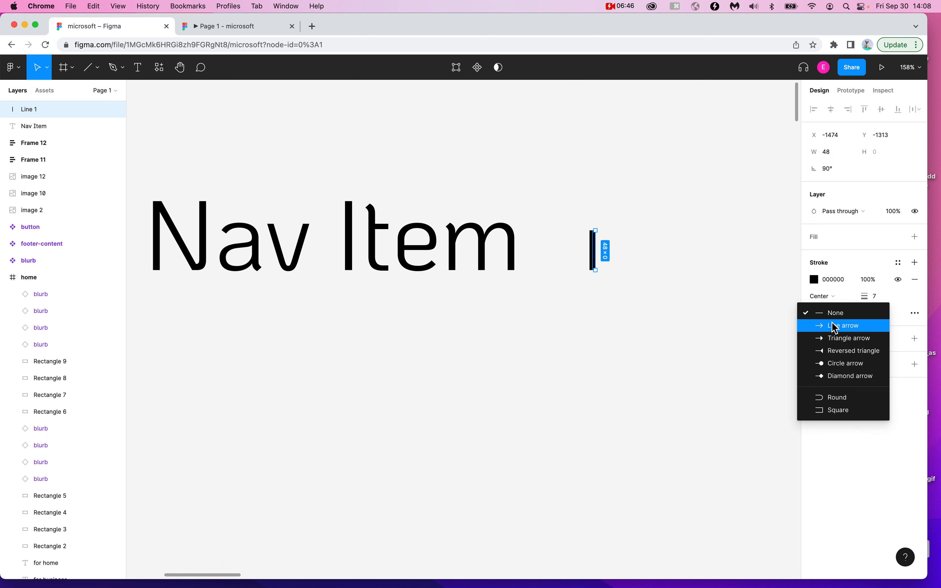
pyautogui.click(902, 322)
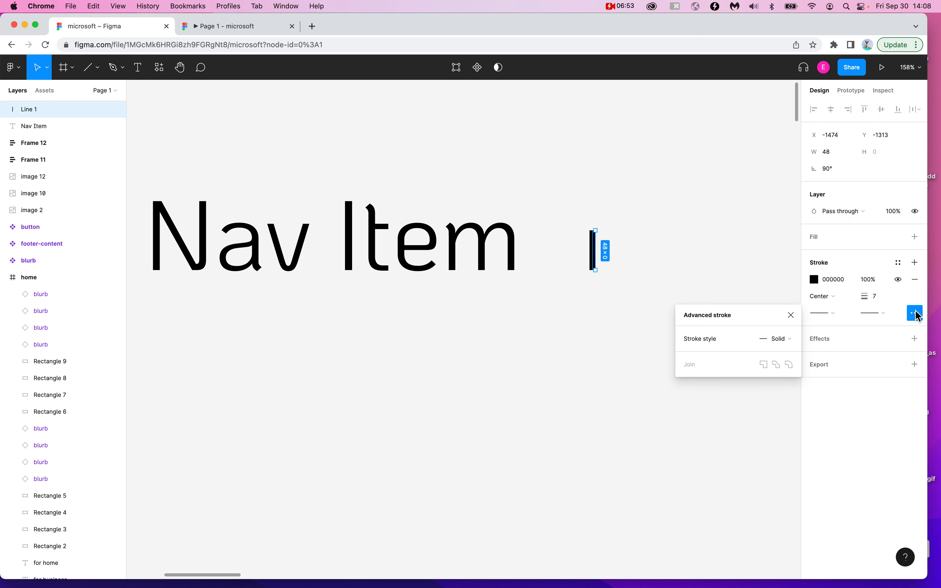
pyautogui.click(877, 314)
pyautogui.click(873, 327)
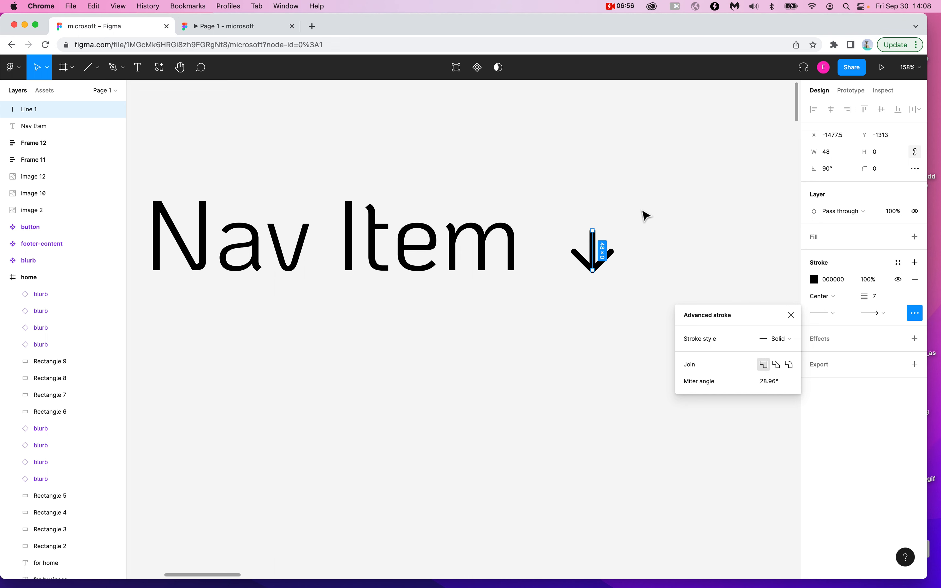
# - Move the arrow slightly up and to the left so it lines up vertically beside the "Nav Item" text
pyautogui.click(643, 214)
pyautogui.click(575, 239)
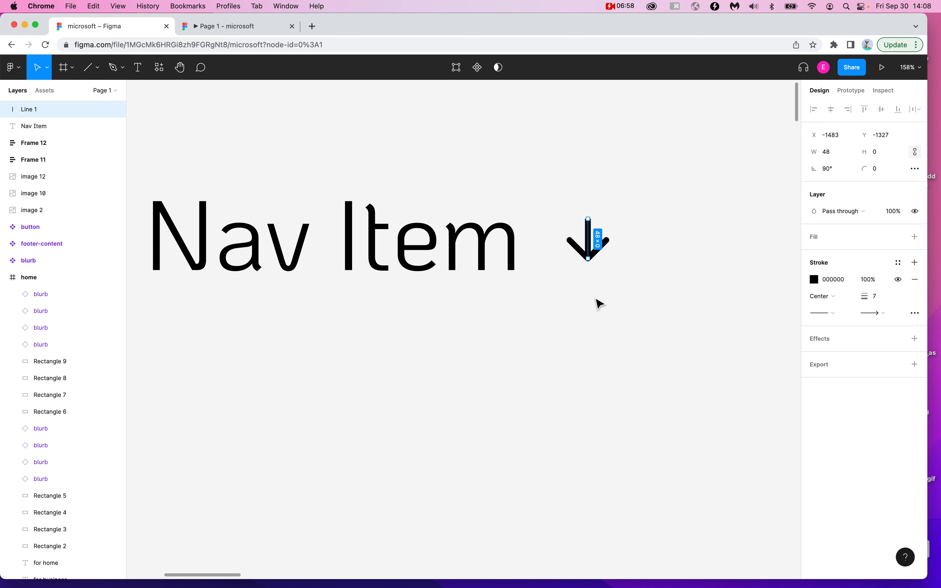
pyautogui.click(599, 305)
pyautogui.scroll(-5, 599, 306)
pyautogui.click(609, 249)
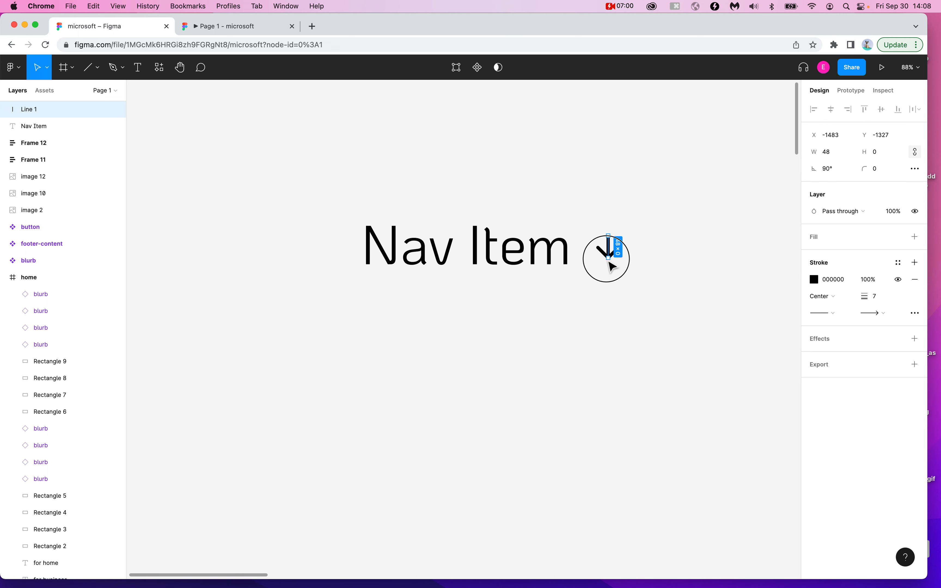
pyautogui.click(536, 325)
pyautogui.moveTo(317, 197); pyautogui.dragTo(733, 304)
pyautogui.click(733, 304)
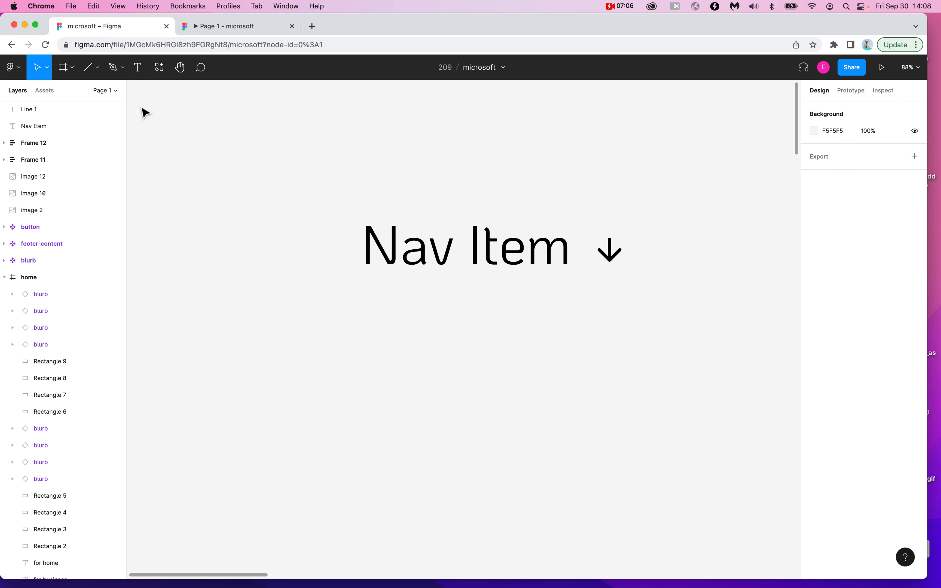
# - Draw a thin rectangle about 551 × 12 px beneath the "Nav Item" text and arrow, and fill it with black
pyautogui.click(102, 71)
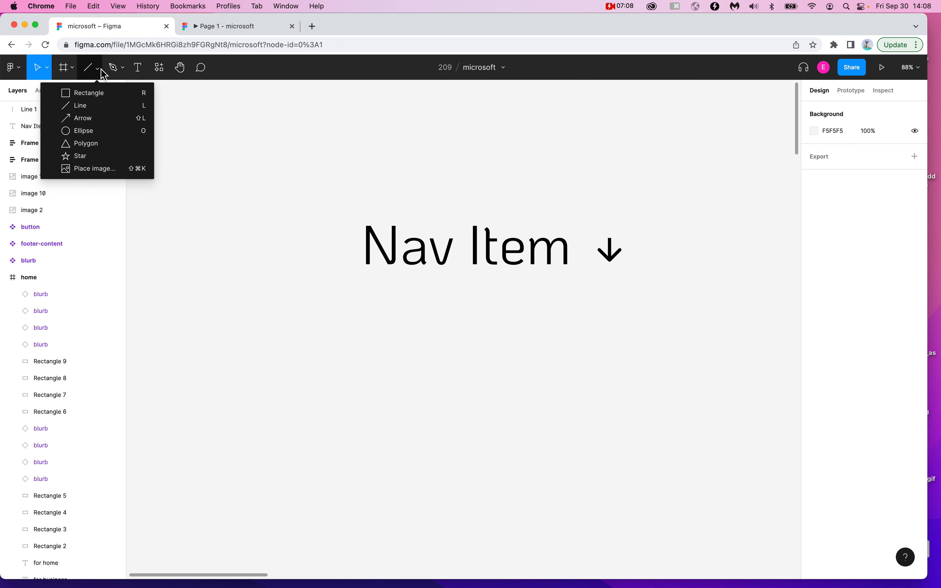
pyautogui.click(85, 95)
pyautogui.moveTo(365, 274); pyautogui.dragTo(626, 281)
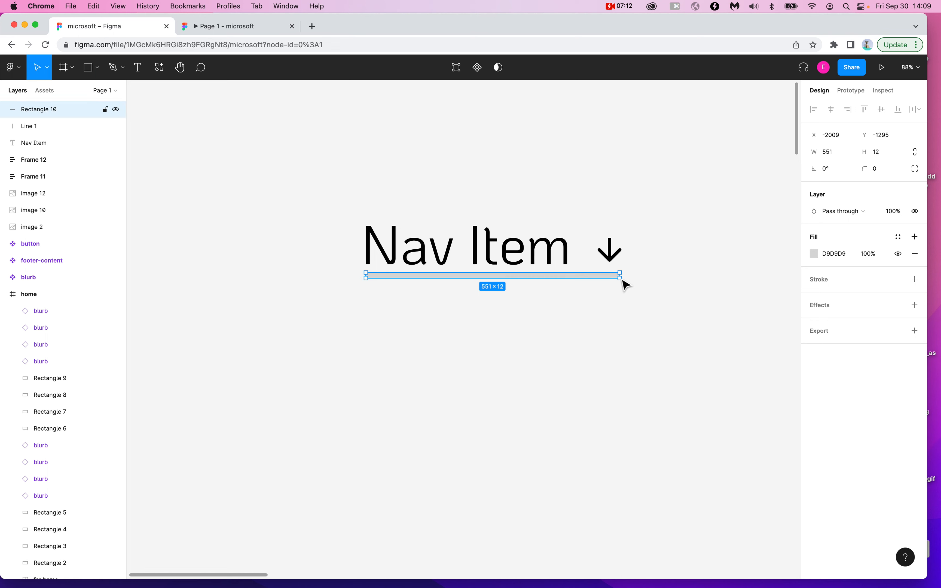
pyautogui.click(814, 253)
pyautogui.moveTo(755, 279); pyautogui.dragTo(666, 404)
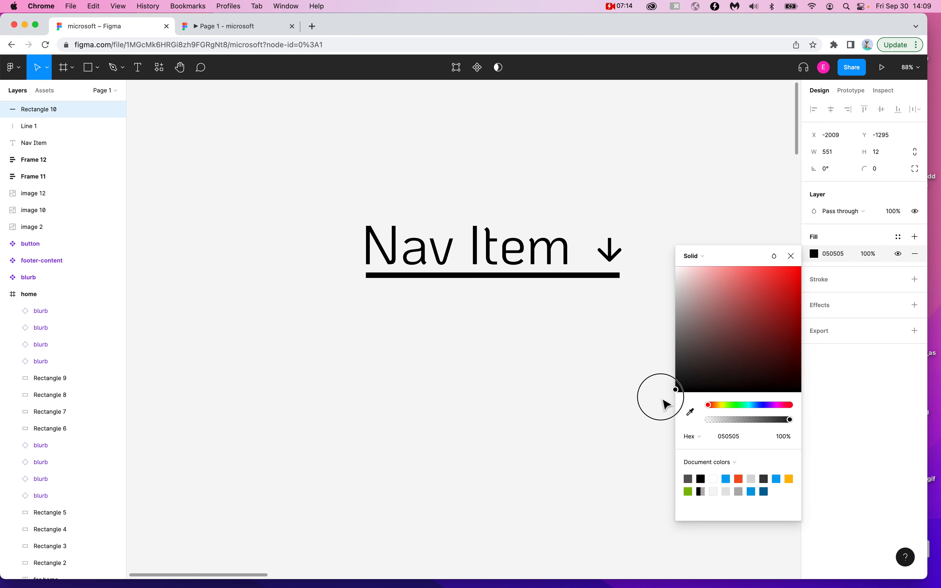
pyautogui.click(224, 194)
# - Examine up close how the left end of the black bar lines up with the "Nav Item" text
pyautogui.click(415, 264)
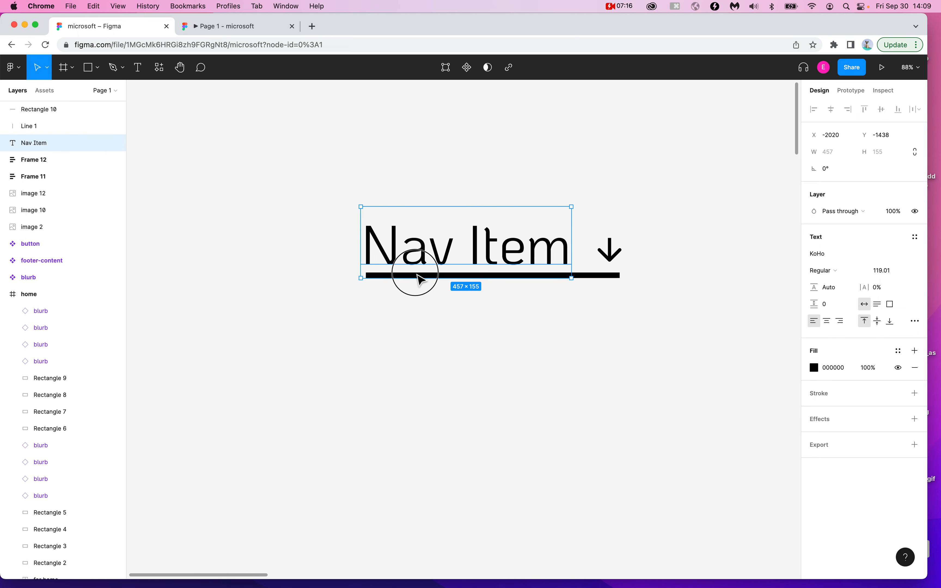
pyautogui.click(415, 275)
pyautogui.scroll(2, 533, 346)
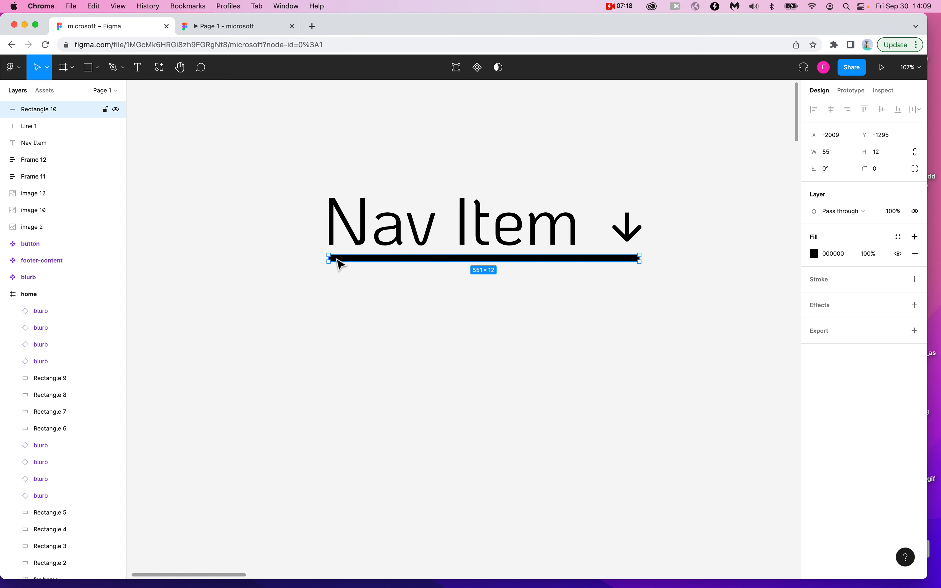
pyautogui.scroll(10, 337, 262)
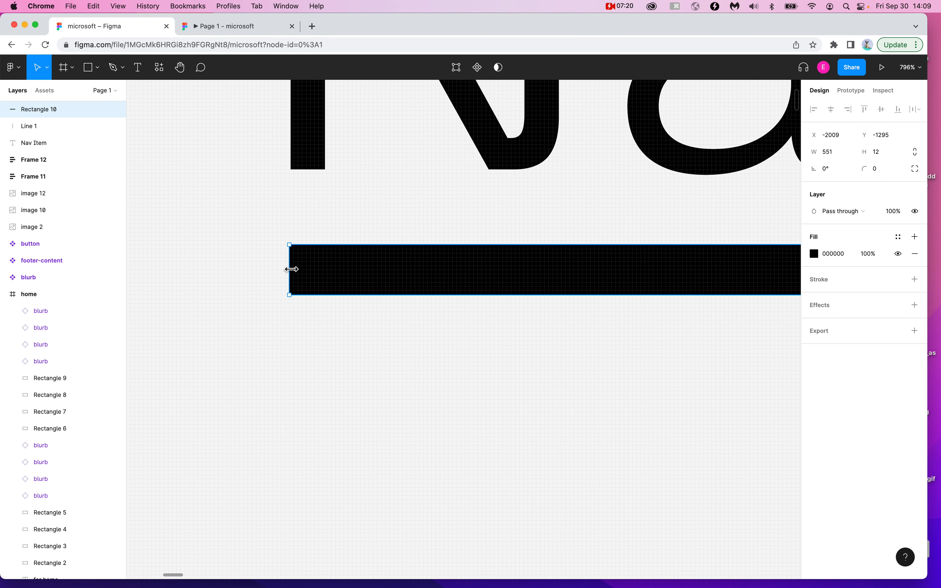
pyautogui.scroll(-5, 290, 269)
pyautogui.scroll(-4, 327, 356)
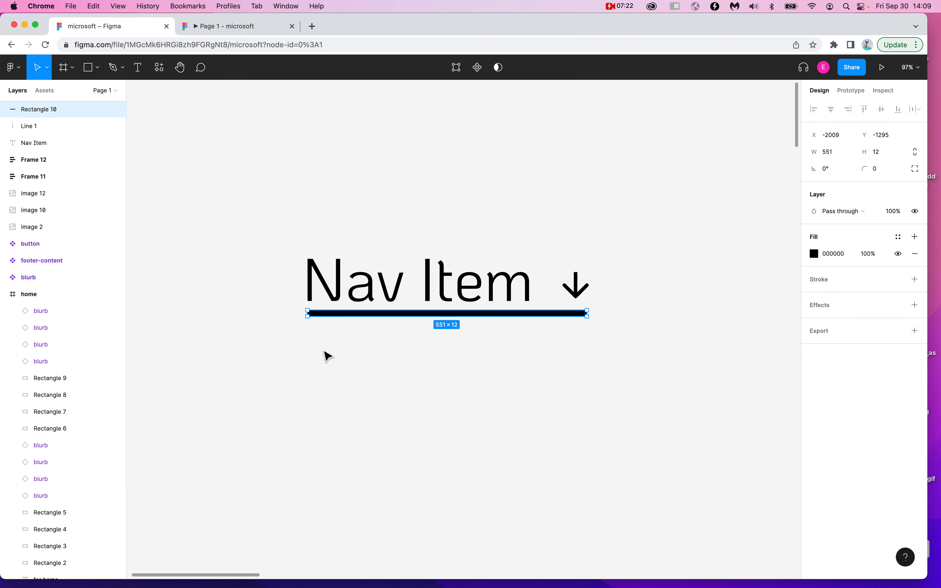
pyautogui.click(362, 349)
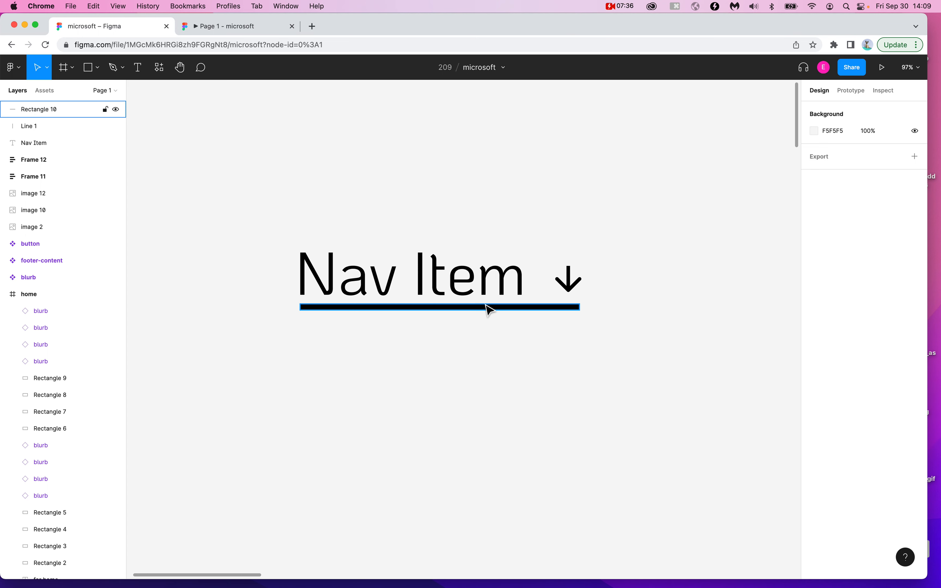
# - Move the black bar slightly down to a Y position of -1289, widening its gap to the "Nav Item" text
pyautogui.click(427, 278)
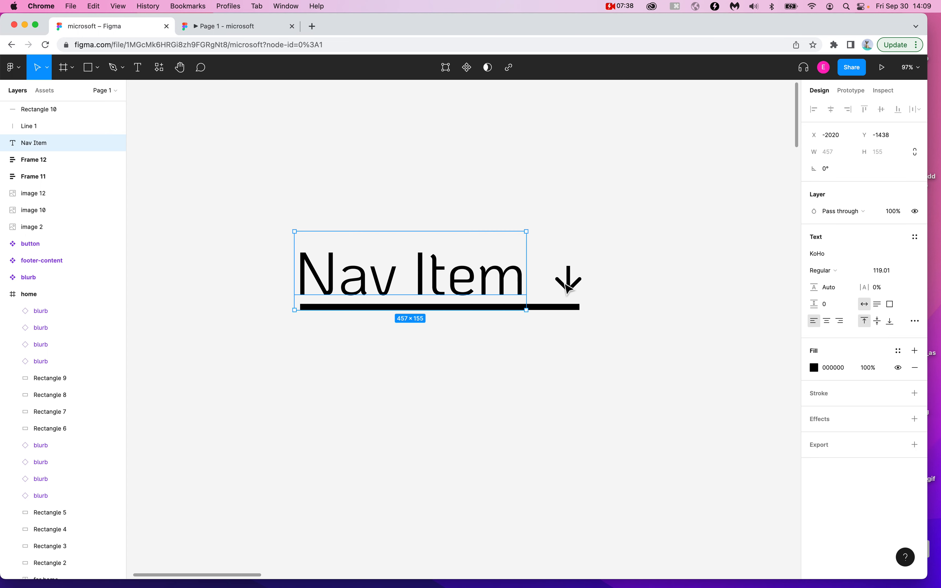
pyautogui.click(570, 286)
pyautogui.keyDown('shift'); pyautogui.click(493, 287); pyautogui.keyUp('shift')
pyautogui.click(649, 272)
pyautogui.scroll(10, 584, 272)
pyautogui.scroll(-6, 529, 294)
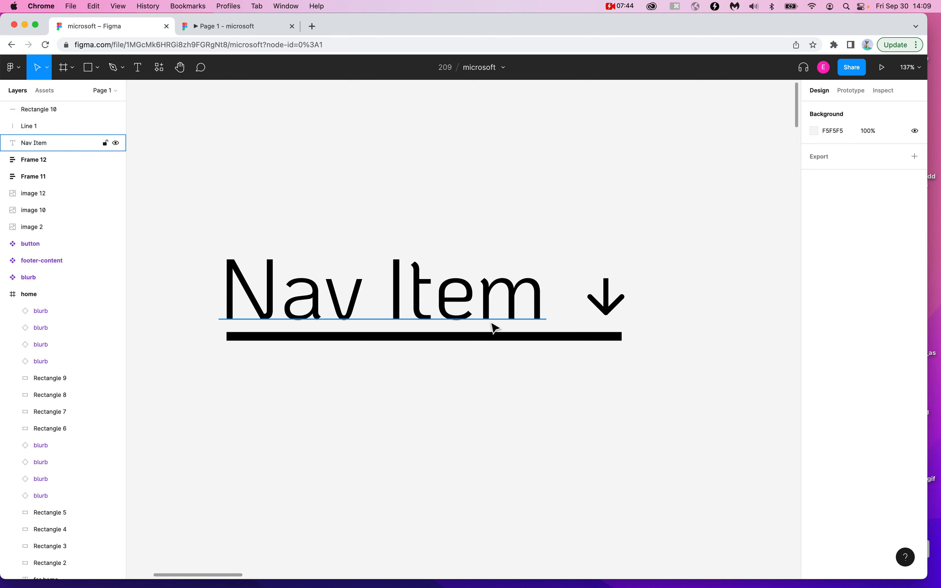
pyautogui.moveTo(485, 340)
pyautogui.mouseDown()
pyautogui.moveTo(485, 369)
pyautogui.moveTo(489, 342)
pyautogui.moveTo(481, 363)
pyautogui.moveTo(481, 348)
pyautogui.mouseUp()
pyautogui.scroll(-3, 371, 385)
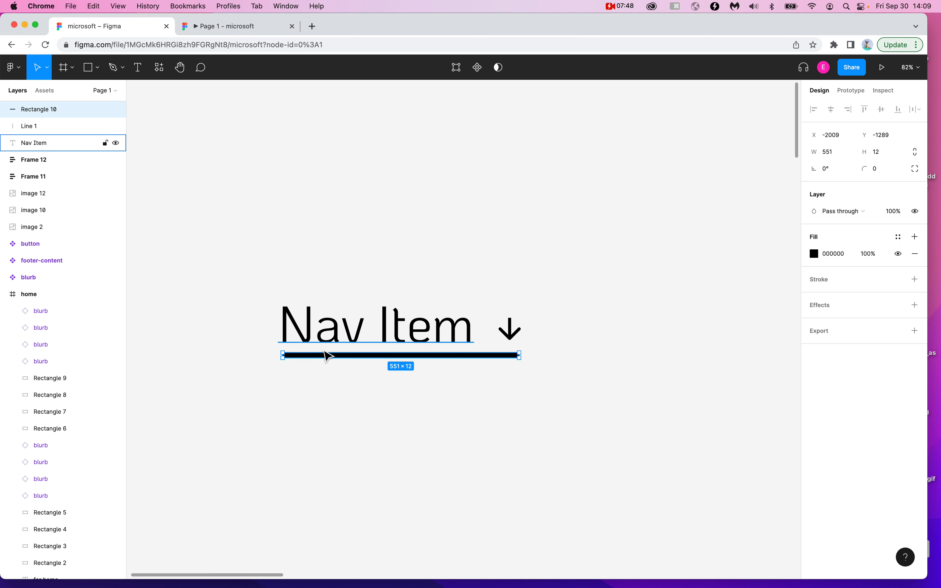
# - Try stacking the arrow directly below the start of the "Nav Item" text and the black bar below the arrow
pyautogui.scroll(1, 327, 432)
pyautogui.moveTo(306, 369); pyautogui.dragTo(572, 339)
pyautogui.moveTo(508, 339); pyautogui.dragTo(286, 379)
pyautogui.moveTo(619, 337); pyautogui.dragTo(348, 418)
pyautogui.click(330, 480)
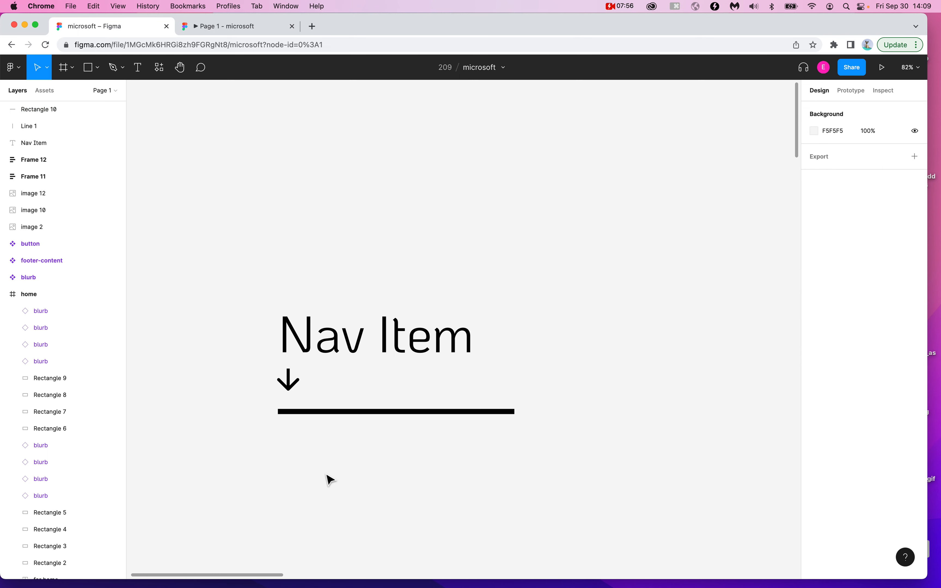
# - Undo the moves that stacked the arrow and the black bar beneath the text
pyautogui.scroll(-2, 330, 480)
pyautogui.hscroll(-1, 330, 480)
pyautogui.press('super+z')
pyautogui.press('super+z')
pyautogui.press('super+z')
# - Try applying auto layout to the "Nav Item" text, arrow and black bar together, aligned top left
pyautogui.moveTo(236, 240); pyautogui.dragTo(556, 339)
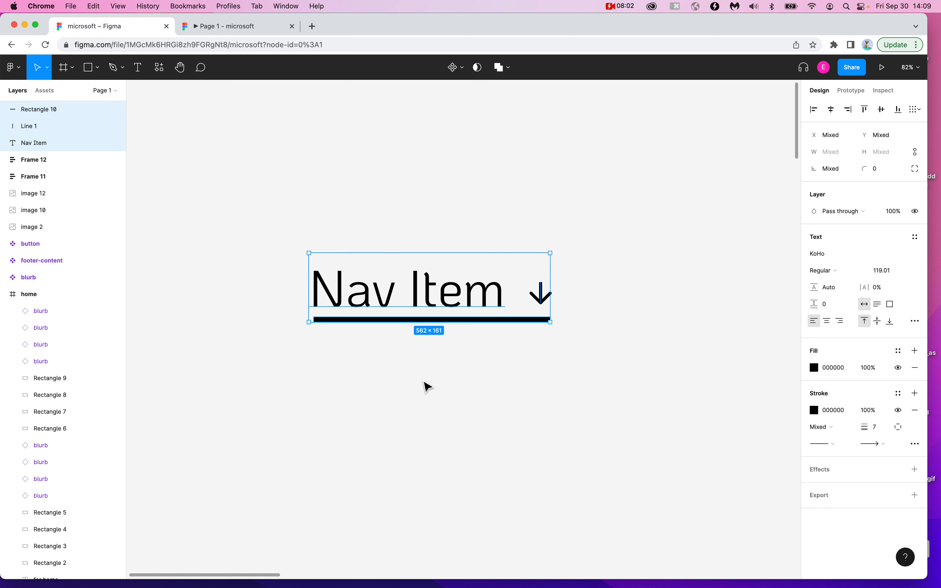
pyautogui.hotkey('shift', 'a')
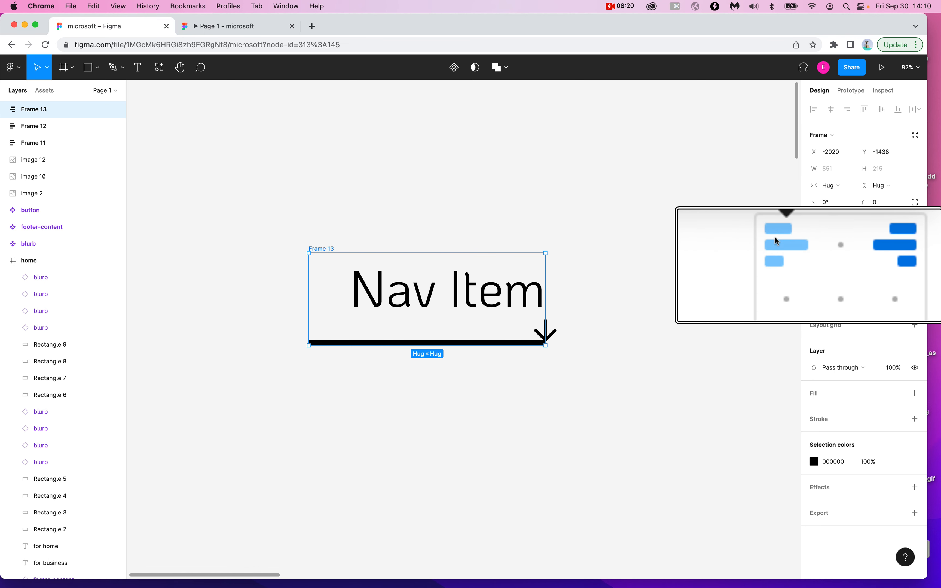
pyautogui.click(708, 239)
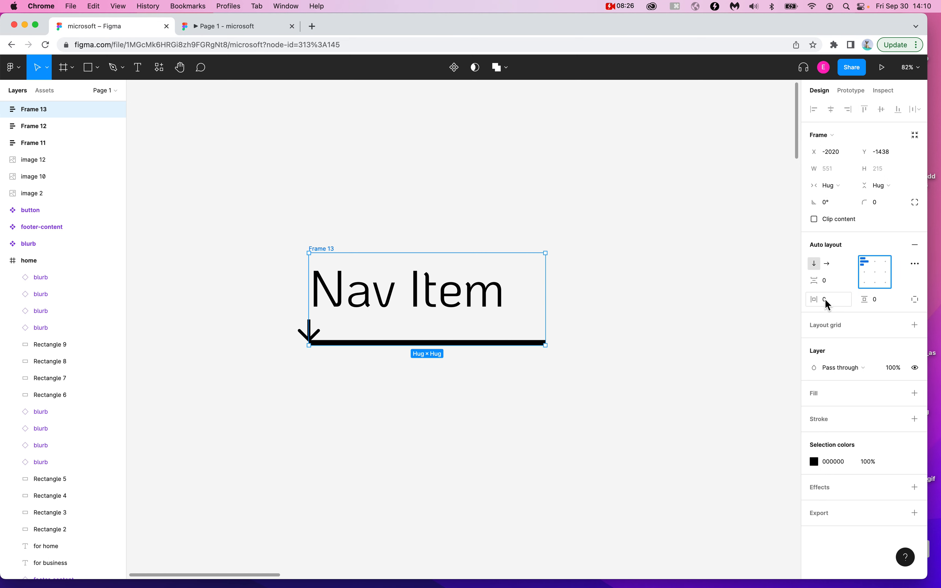
pyautogui.moveTo(430, 321)
pyautogui.mouseDown()
pyautogui.moveTo(427, 338)
pyautogui.moveTo(435, 315)
pyautogui.moveTo(433, 334)
pyautogui.mouseUp()
pyautogui.click(657, 280)
pyautogui.click(521, 330)
# - Undo the auto layout on the text, arrow and black bar
pyautogui.press('super+z')
pyautogui.press('super+z')
pyautogui.press('super+z')
pyautogui.press('super+z')
pyautogui.press('super+z')
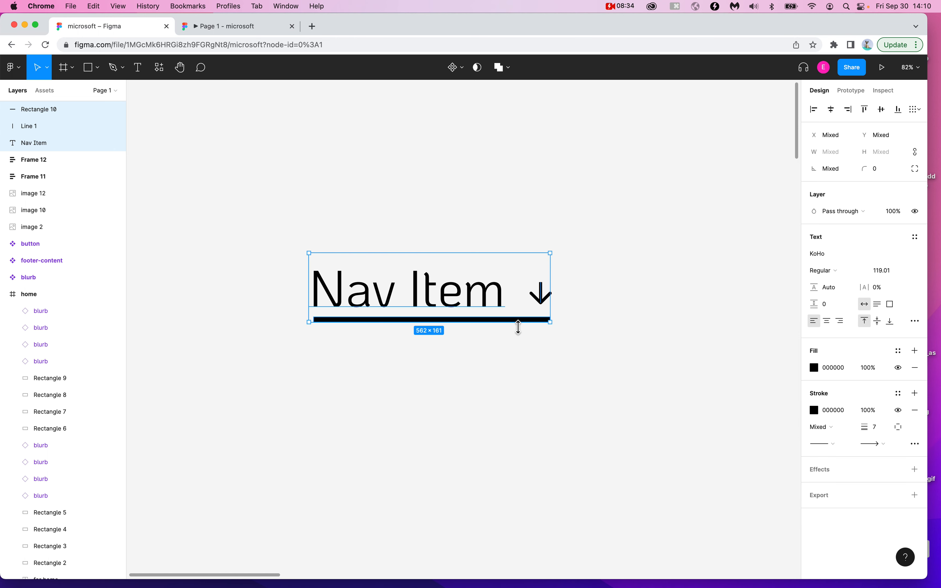
# - Move only the black bar further down below the "Nav Item" text, to a Y position of -1218
pyautogui.click(625, 305)
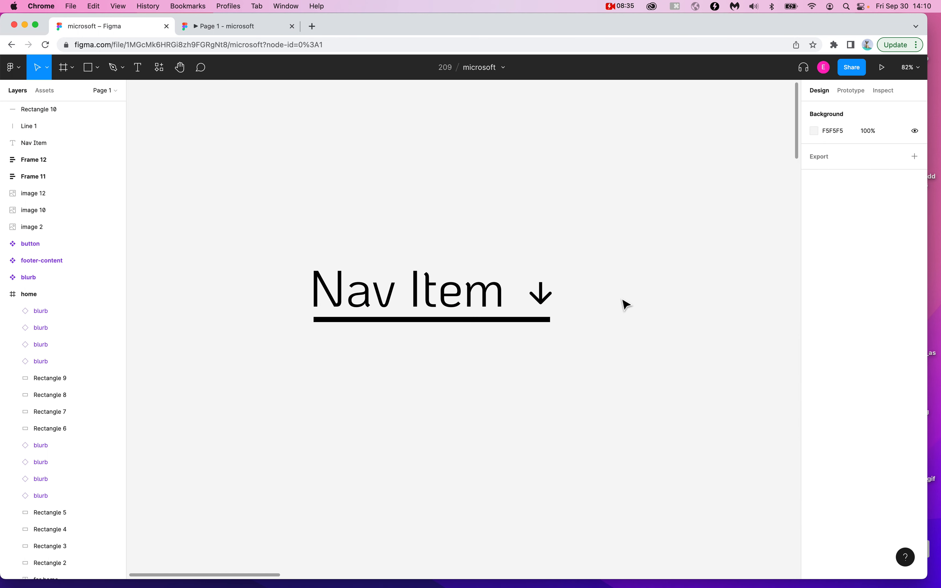
pyautogui.scroll(3, 504, 325)
pyautogui.click(498, 320)
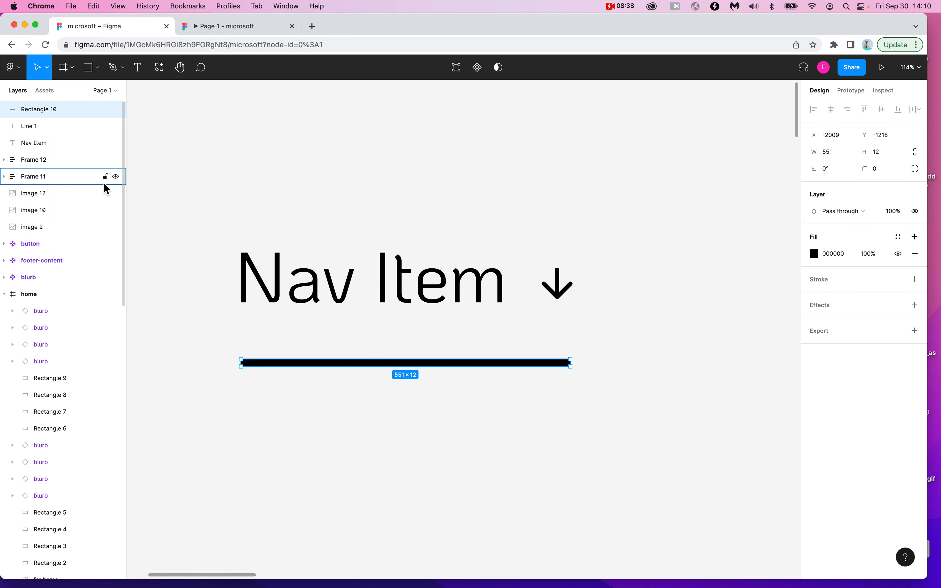
# - Draw a rectangle about 677 × 194 px around the text and arrow, with no fill and a black 1 px inside stroke
pyautogui.click(98, 68)
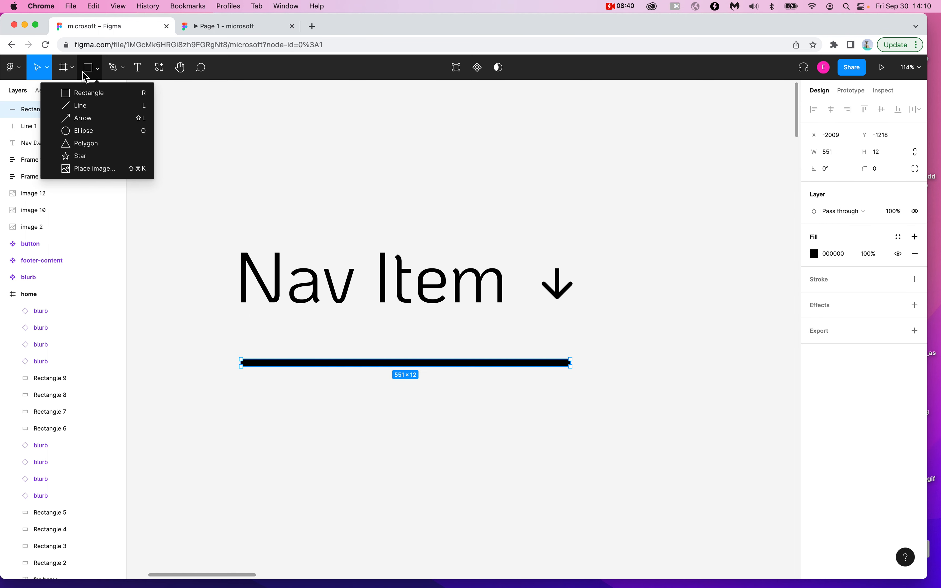
pyautogui.click(79, 93)
pyautogui.moveTo(206, 216); pyautogui.dragTo(611, 334)
pyautogui.click(911, 255)
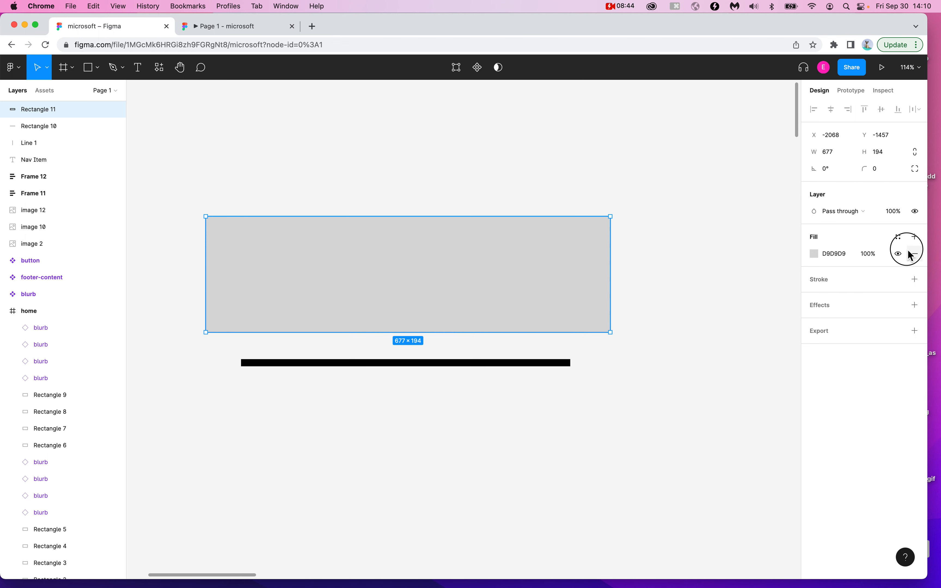
pyautogui.click(854, 263)
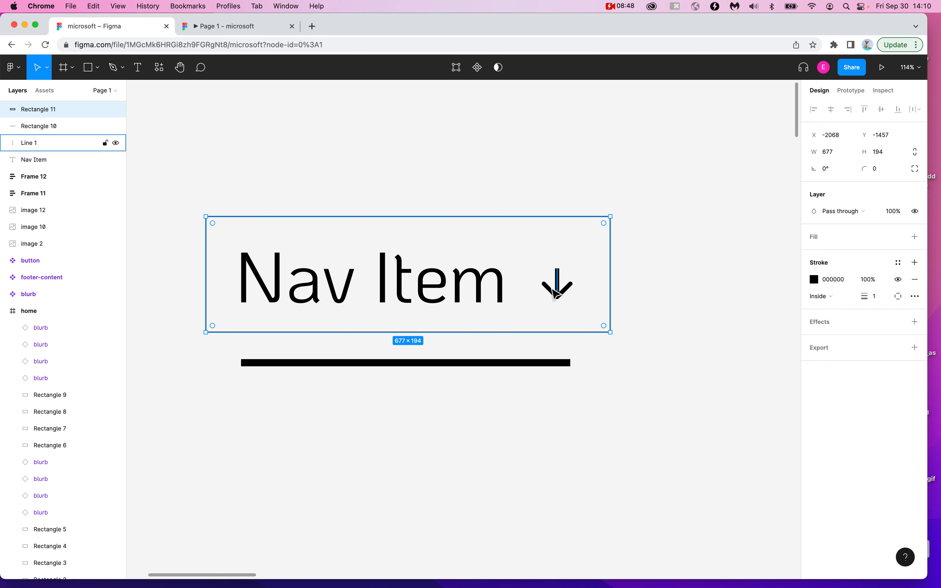
pyautogui.click(460, 299)
pyautogui.click(551, 298)
pyautogui.click(560, 292)
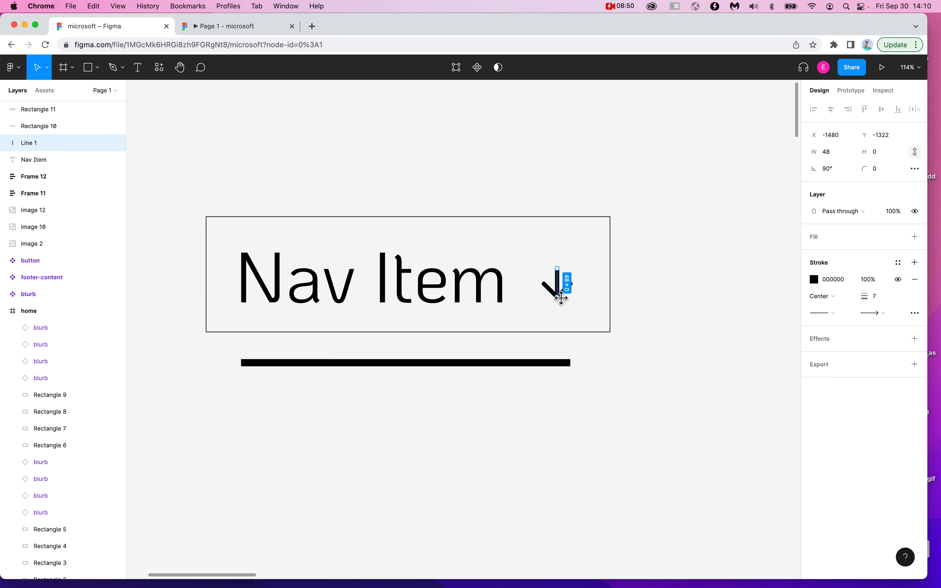
pyautogui.keyDown('shift'); pyautogui.click(506, 291); pyautogui.keyUp('shift')
pyautogui.click(505, 291)
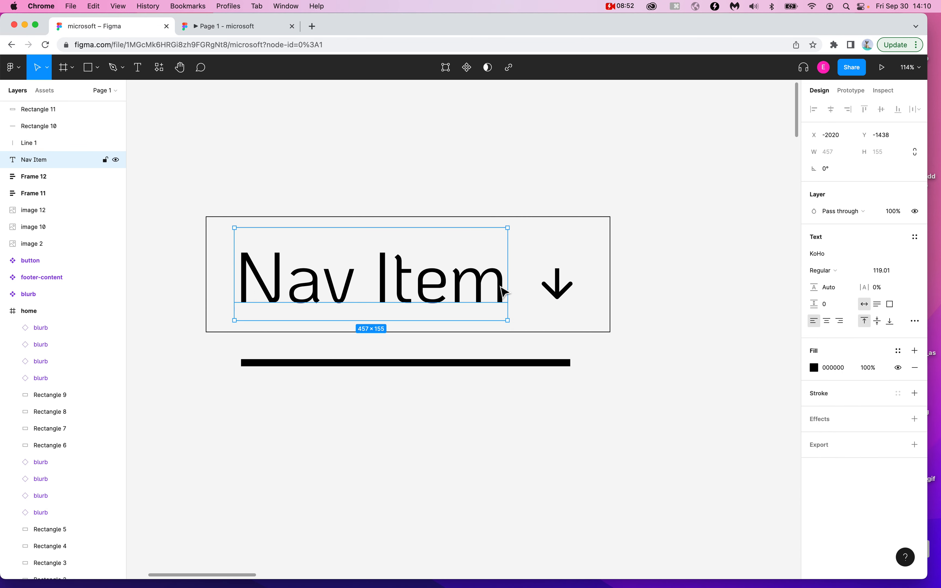
# - Add a second outlined rectangle about 778 × 377 px enclosing both the first outline and the black bar
pyautogui.click(562, 217)
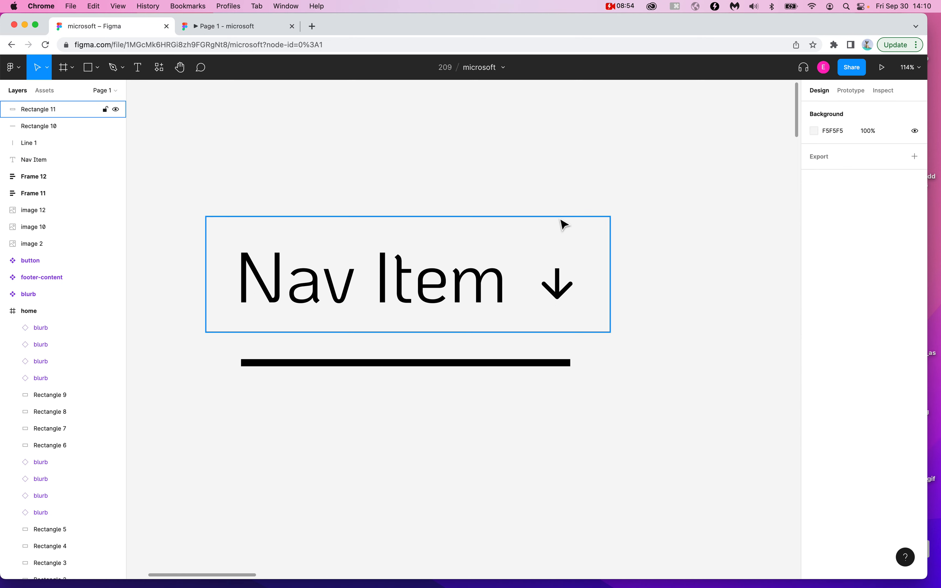
pyautogui.press('Escape')
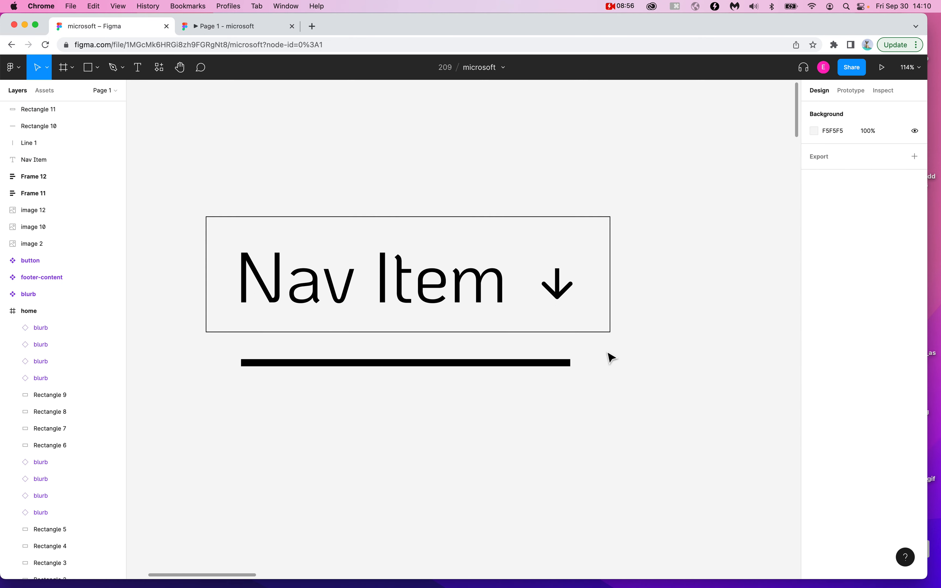
pyautogui.moveTo(594, 333); pyautogui.dragTo(646, 417)
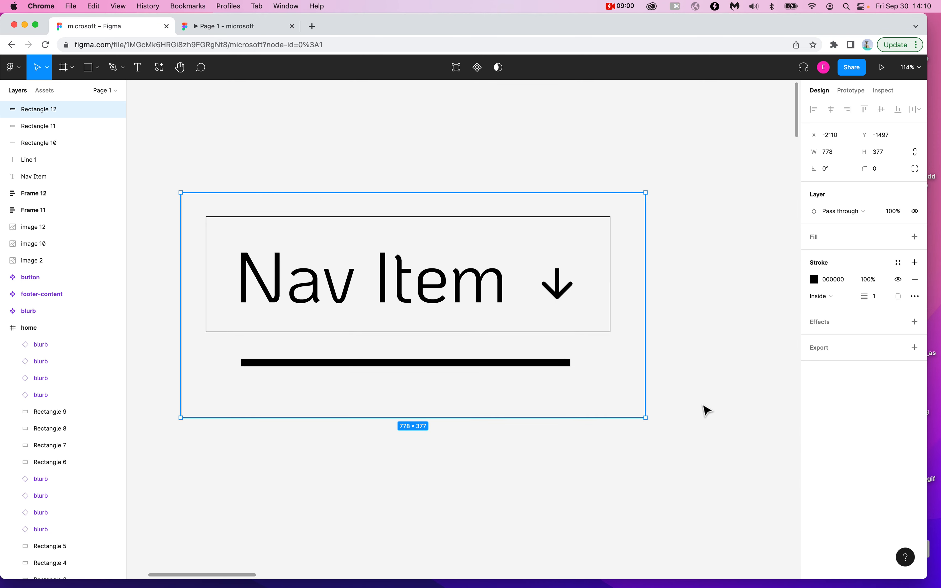
pyautogui.click(703, 407)
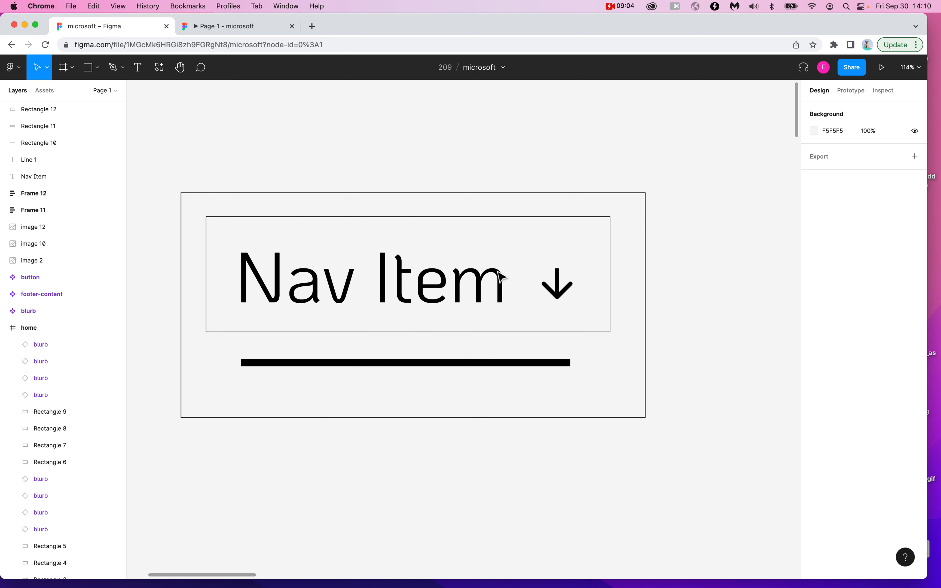
pyautogui.click(556, 277)
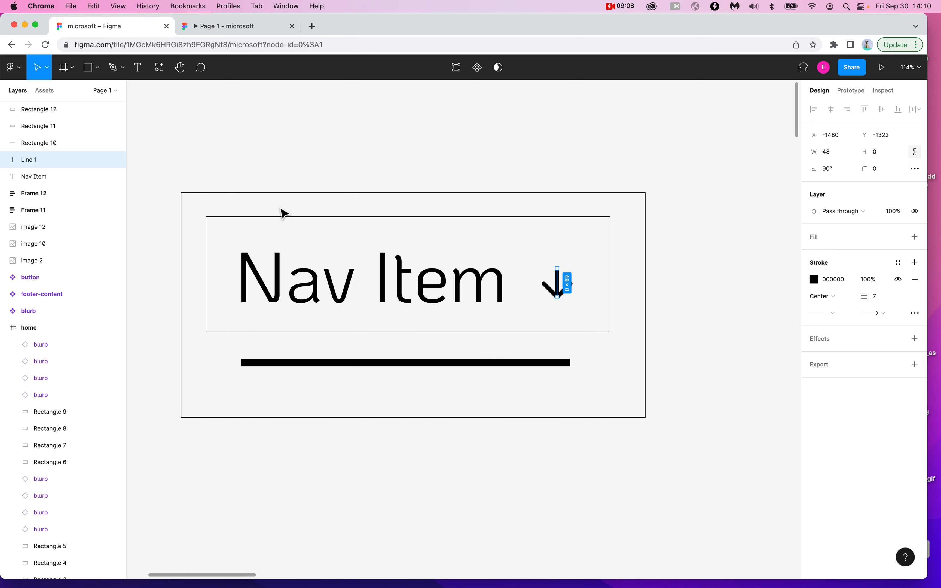
# - Set the stroke of the outer outline rectangle to 21 px
pyautogui.click(288, 195)
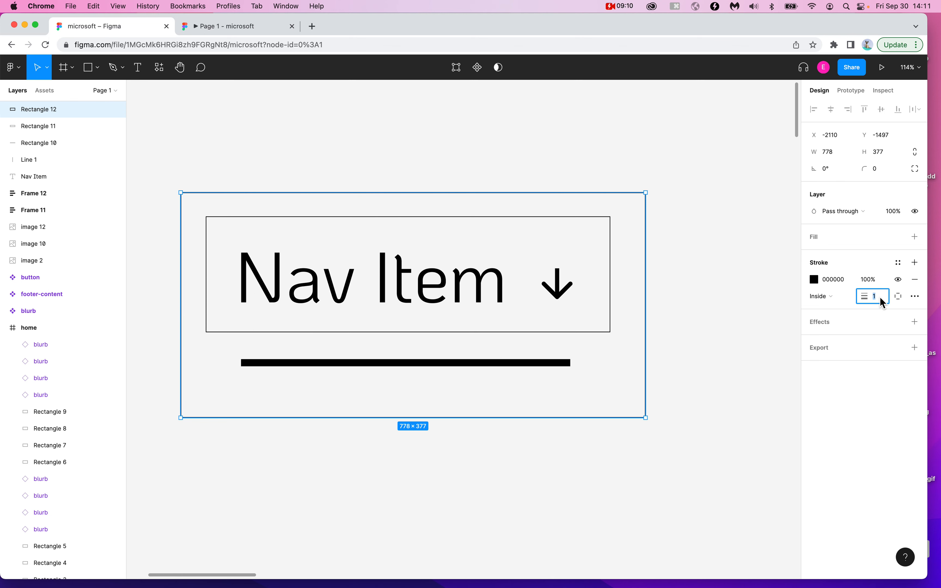
pyautogui.hotkey('shift', 'Up')
pyautogui.hotkey('shift', 'Up')
pyautogui.click(713, 315)
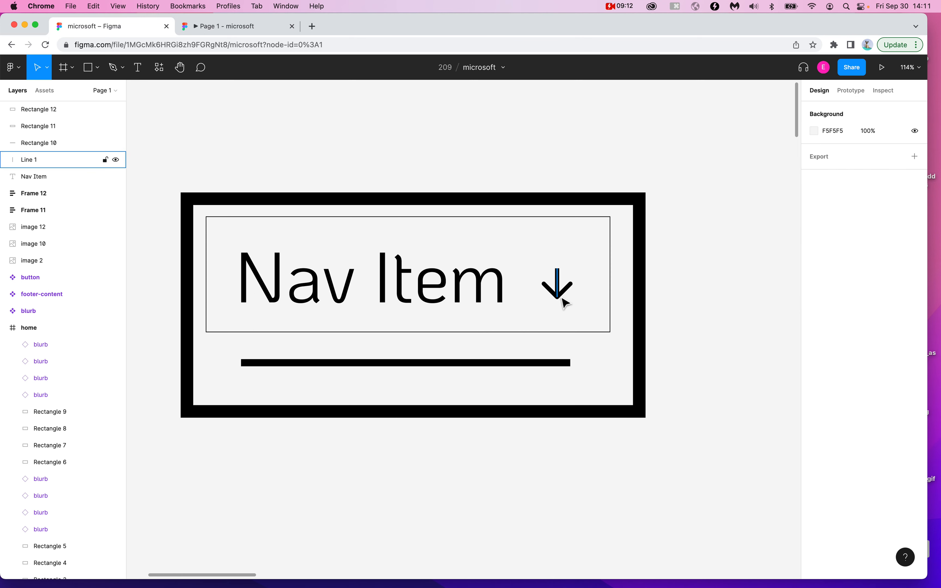
# - Move the black bar up and left so it ends below the arrow's shaft, and shift the outer rectangle to Y -1510
pyautogui.click(407, 366)
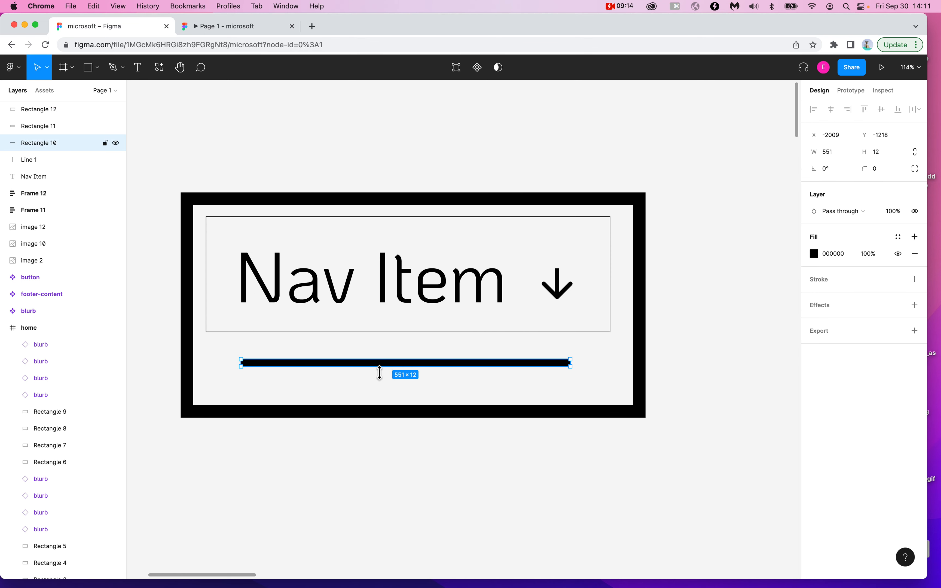
pyautogui.moveTo(376, 369); pyautogui.dragTo(364, 362)
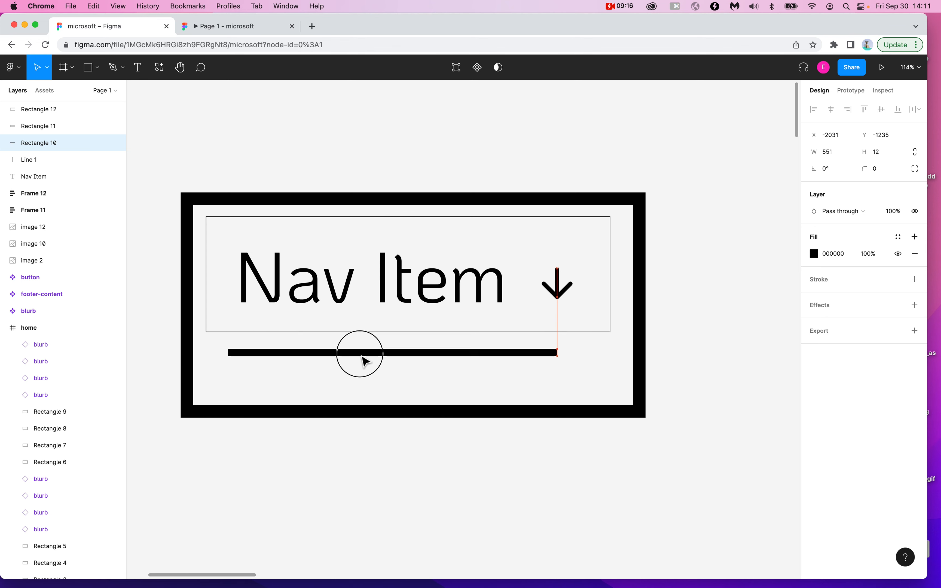
pyautogui.moveTo(257, 190)
pyautogui.mouseDown()
pyautogui.moveTo(256, 200)
pyautogui.moveTo(274, 197)
pyautogui.moveTo(248, 182)
pyautogui.moveTo(261, 191)
pyautogui.mouseUp()
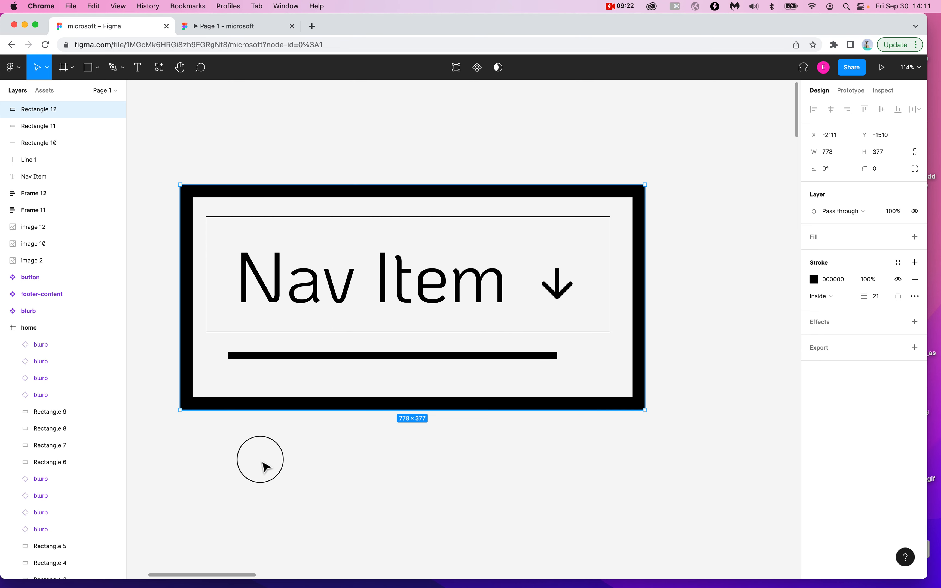
# - Delete both outline rectangles around the navigation item
pyautogui.press('Delete')
pyautogui.click(205, 283)
pyautogui.press('Delete')
# - Try an auto layout on the "Nav Item" text and the down arrow, and undo it
pyautogui.moveTo(184, 210); pyautogui.dragTo(666, 324)
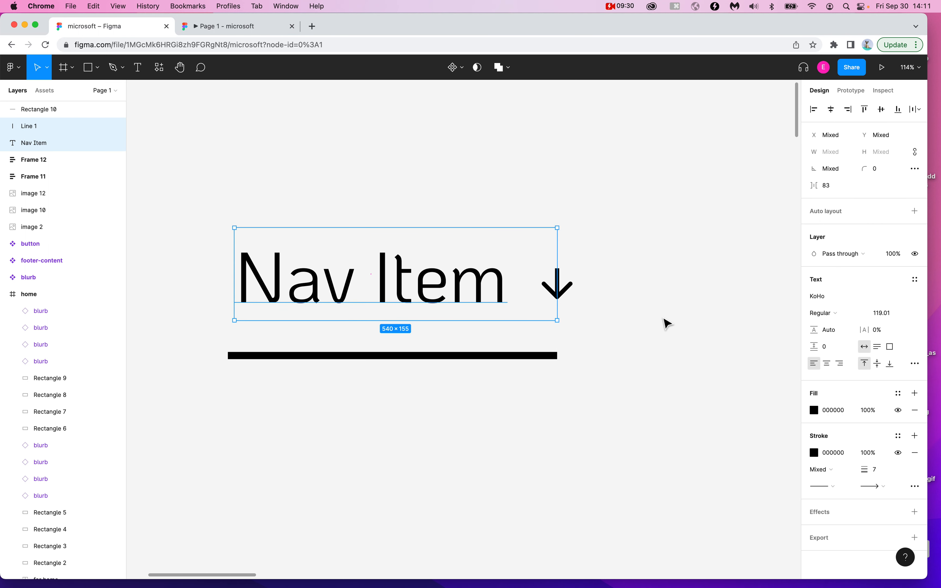
pyautogui.hotkey('shift', 'a')
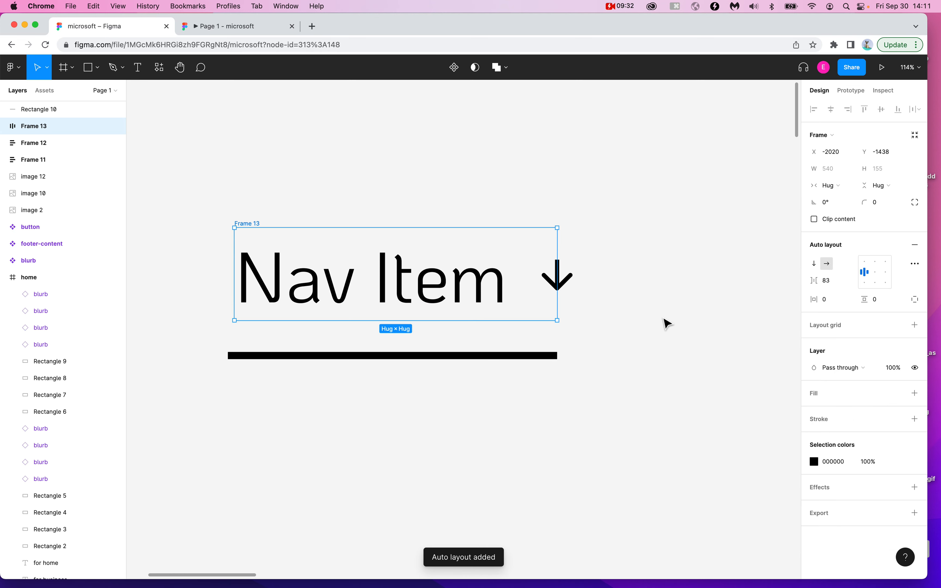
pyautogui.scroll(10, 579, 304)
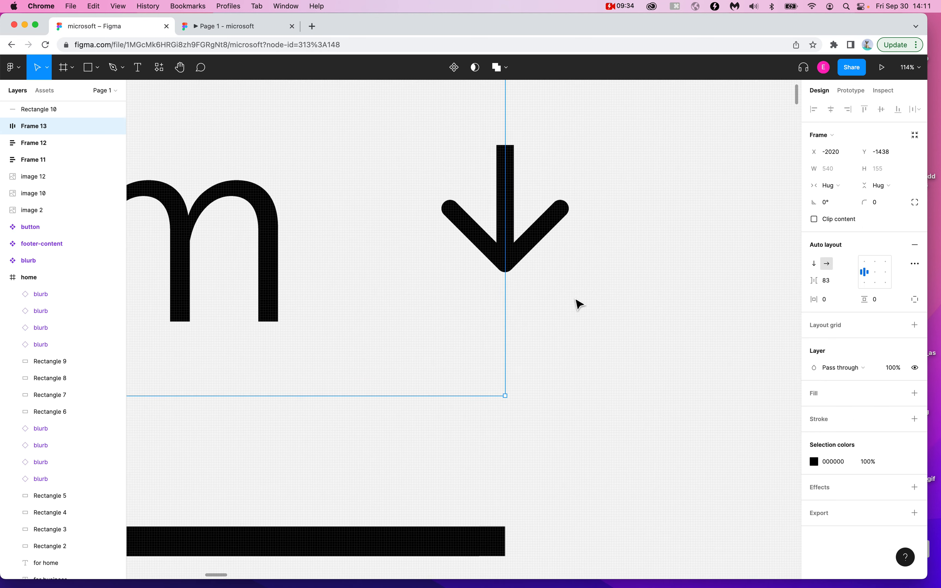
pyautogui.press('super+z')
# - Move the down arrow slightly lower beside the "Nav Item" text and select both together
pyautogui.click(602, 270)
pyautogui.moveTo(554, 269); pyautogui.dragTo(553, 302)
pyautogui.press('super+z')
pyautogui.scroll(-3, 556, 286)
pyautogui.click(559, 294)
pyautogui.scroll(-5, 616, 214)
pyautogui.moveTo(636, 186); pyautogui.dragTo(344, 269)
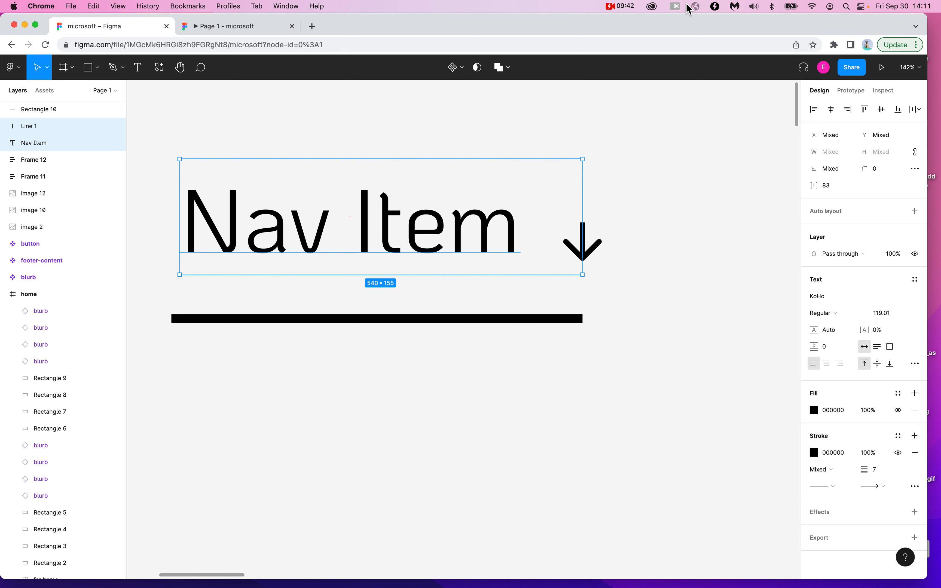
# - Start keystroke casting in KeyCastr, closing its About window
pyautogui.click(678, 8)
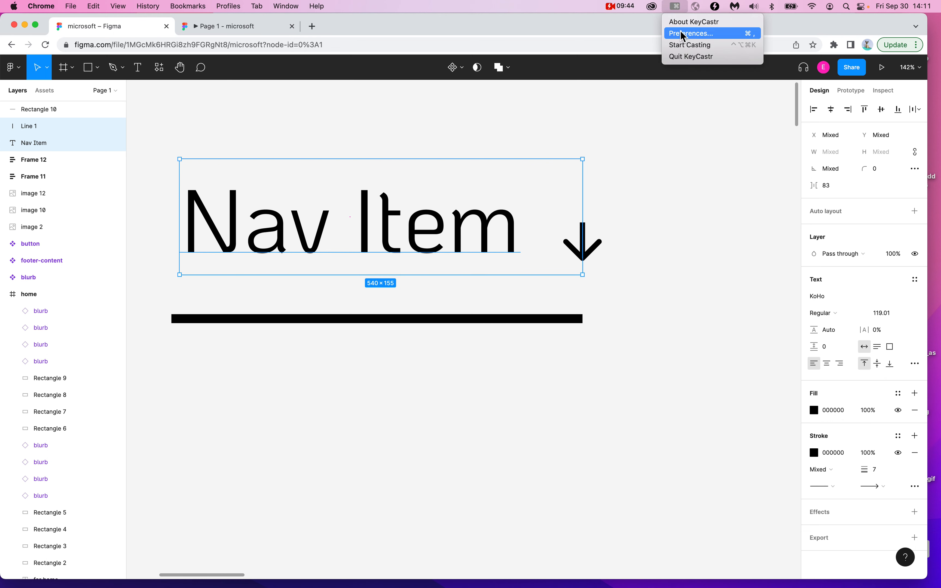
pyautogui.click(677, 21)
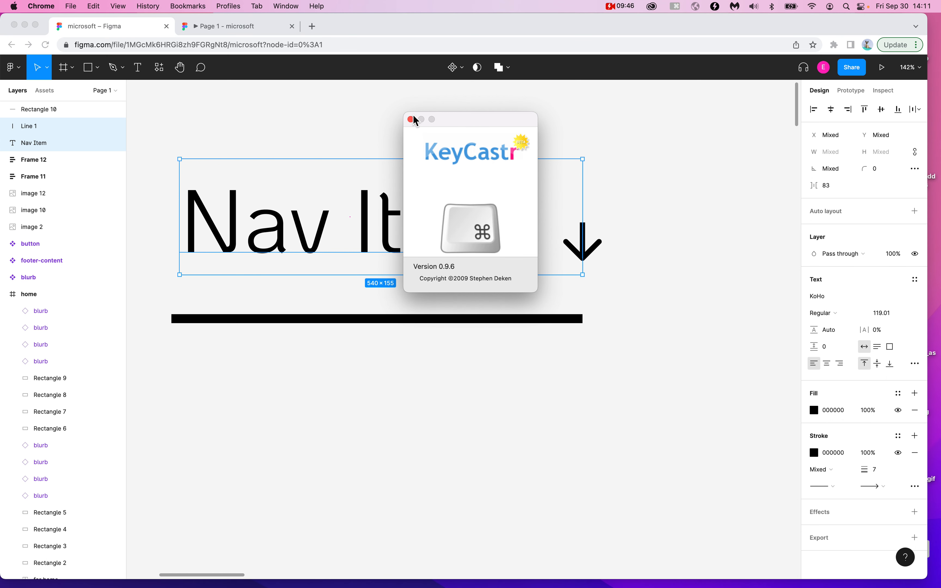
pyautogui.click(411, 120)
pyautogui.click(676, 6)
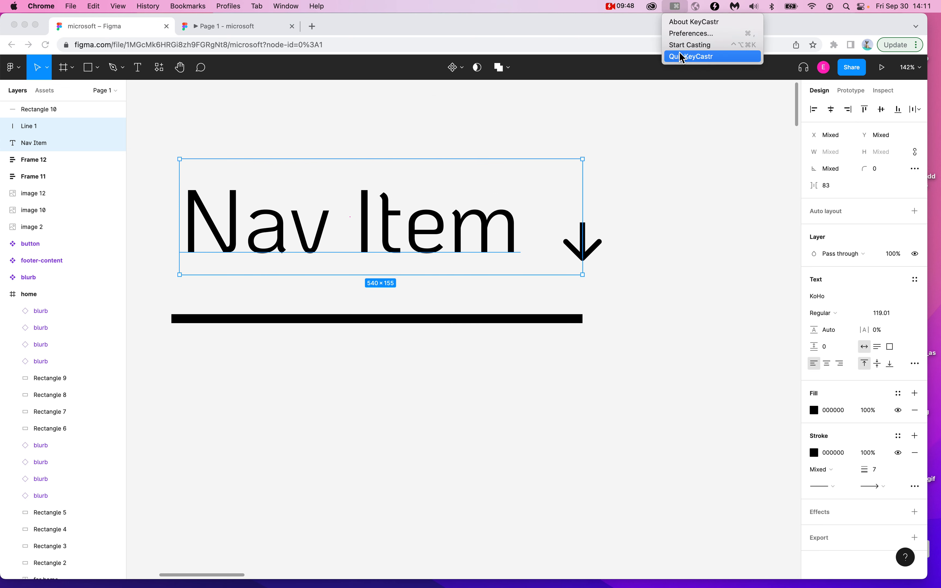
pyautogui.click(685, 45)
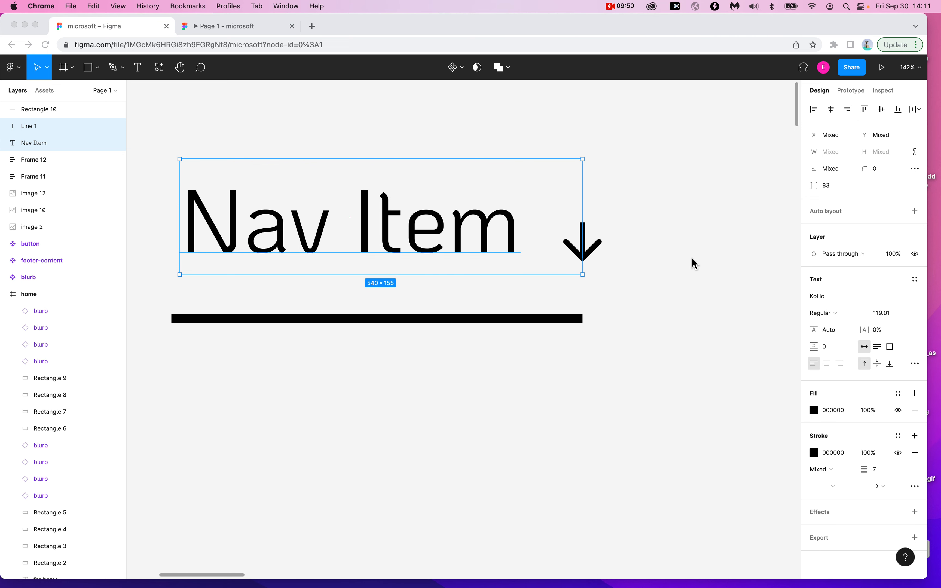
# - Try auto layout again on the text and the lowered arrow, check both child layers, and undo back to separate layers
pyautogui.click(658, 194)
pyautogui.hotkey('shift', 'a')
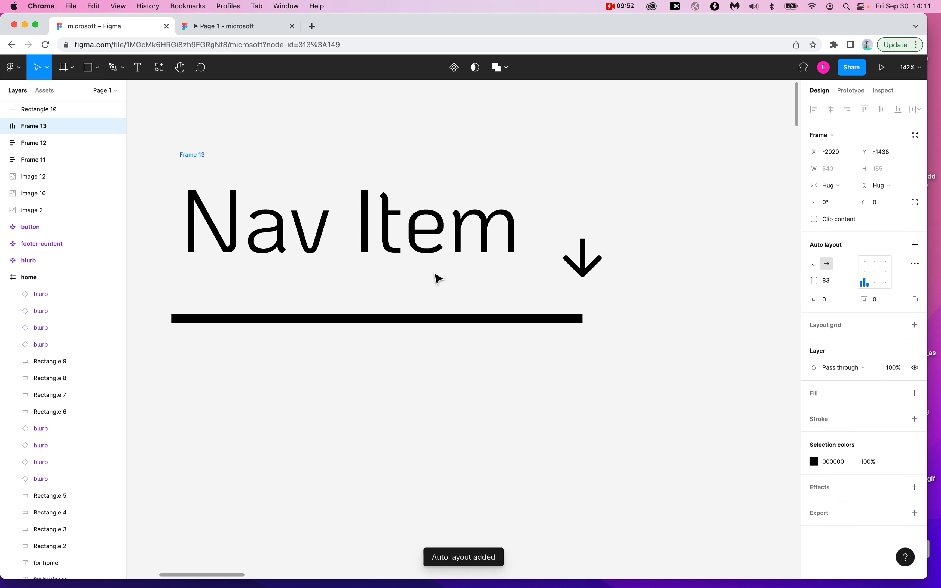
pyautogui.click(447, 246)
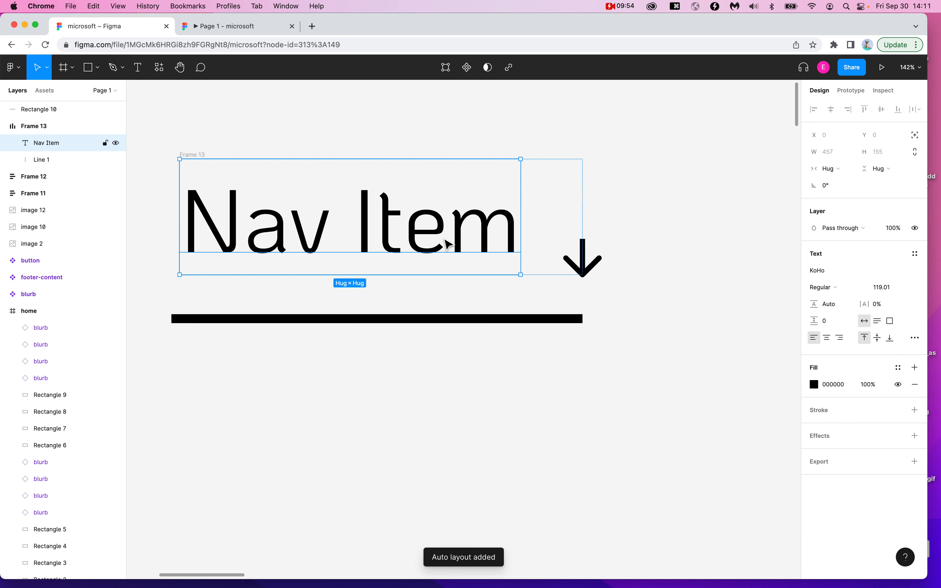
pyautogui.click(629, 292)
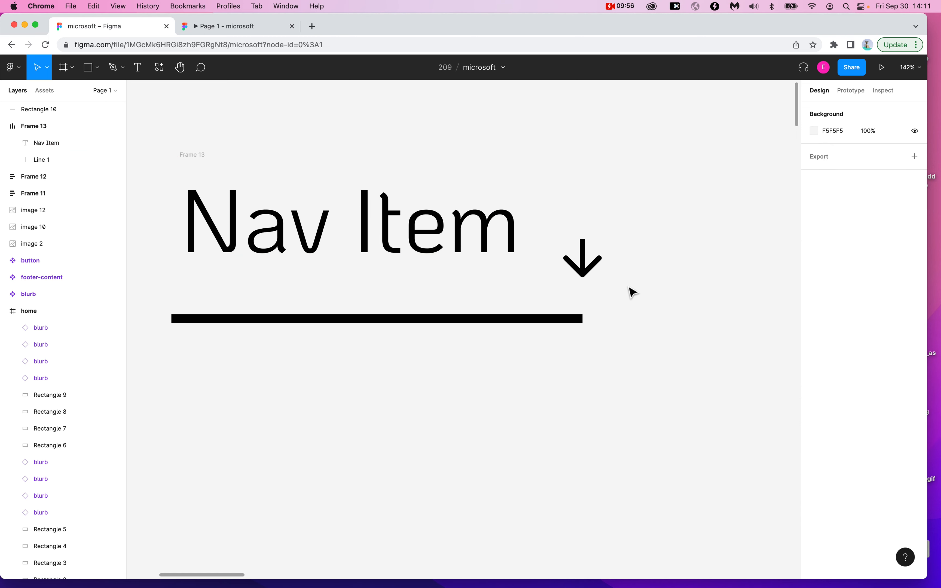
pyautogui.click(588, 264)
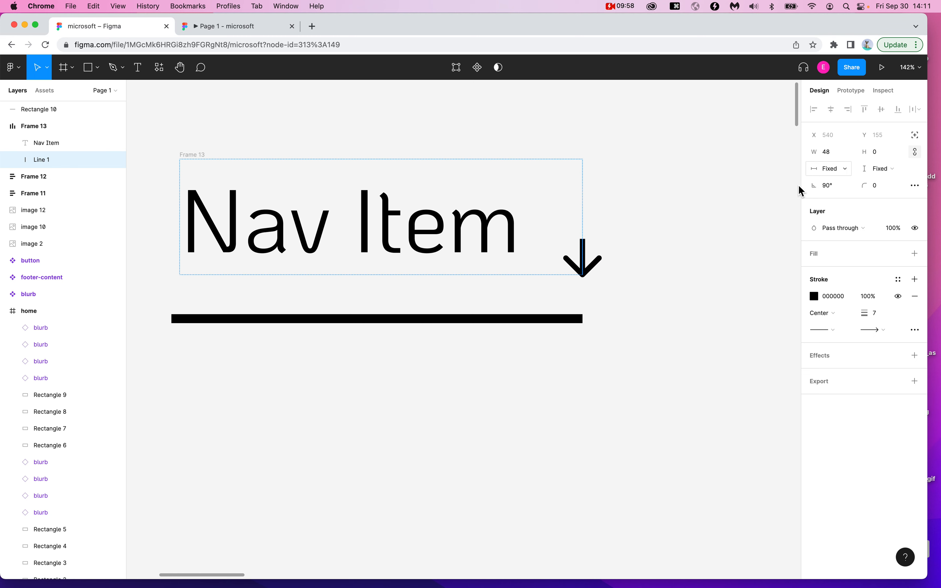
pyautogui.press('super+z')
pyautogui.press('super+z')
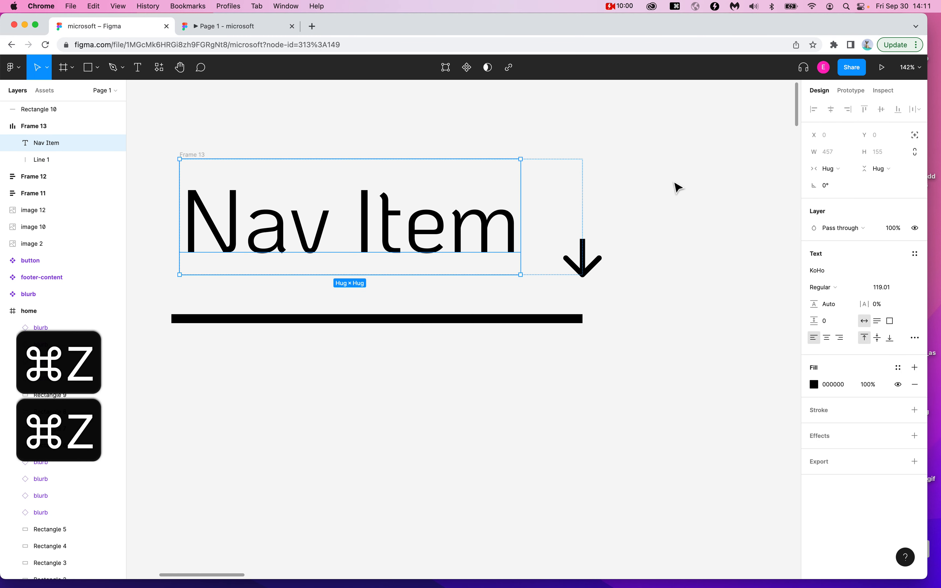
pyautogui.press('super+z')
pyautogui.moveTo(675, 182); pyautogui.dragTo(475, 269)
pyautogui.press('super+z')
pyautogui.press('super+z')
pyautogui.press('super+z')
# - Wrap the "Nav Item" text and the down arrow together in an auto layout frame
pyautogui.click(259, 154)
pyautogui.moveTo(259, 153); pyautogui.dragTo(664, 288)
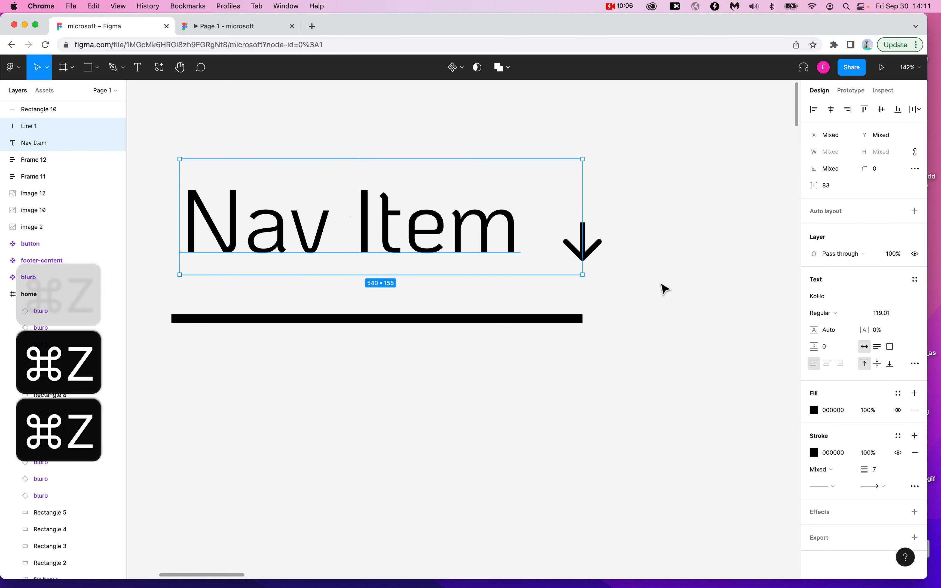
pyautogui.hotkey('shift', 'a')
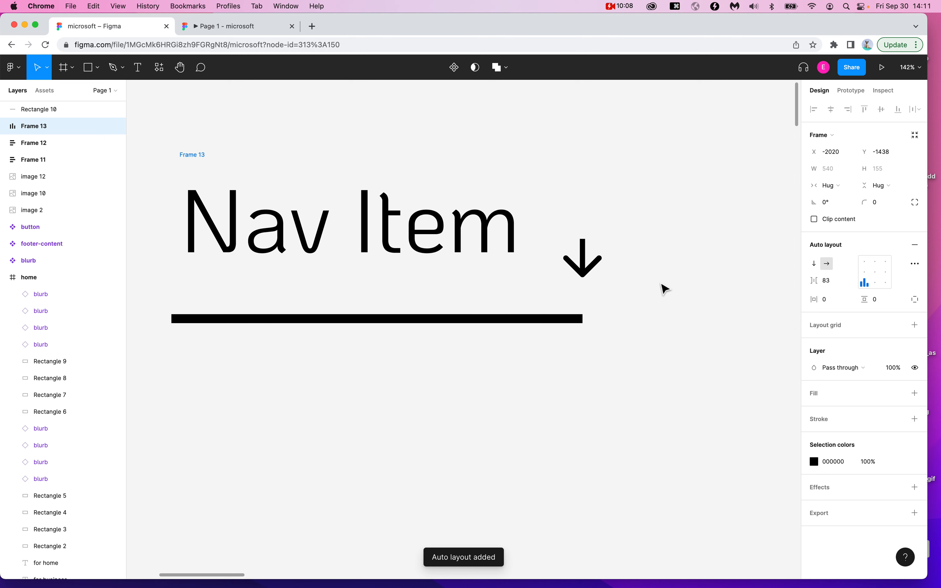
pyautogui.click(431, 219)
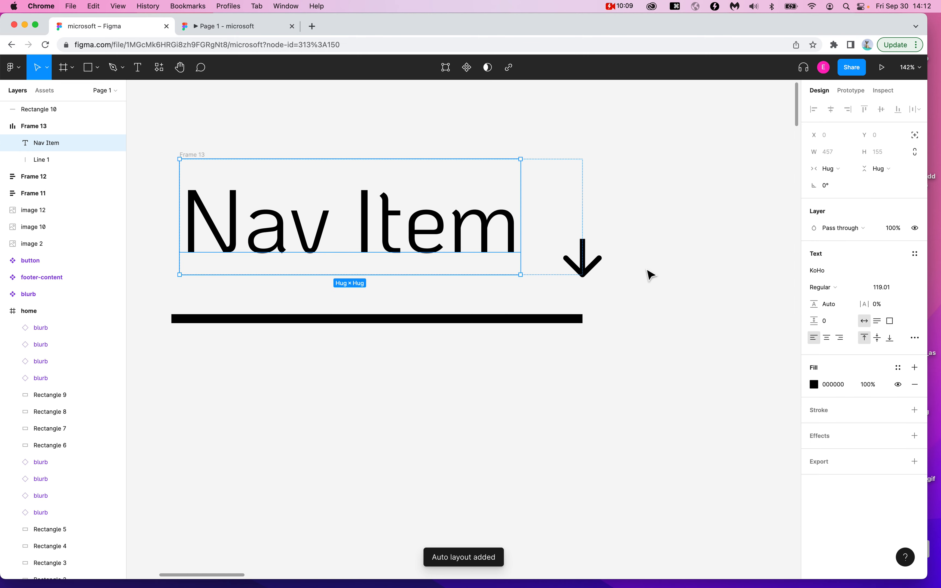
pyautogui.click(681, 235)
# - Set the auto layout frame's alignment to left and vertically centred
pyautogui.click(203, 155)
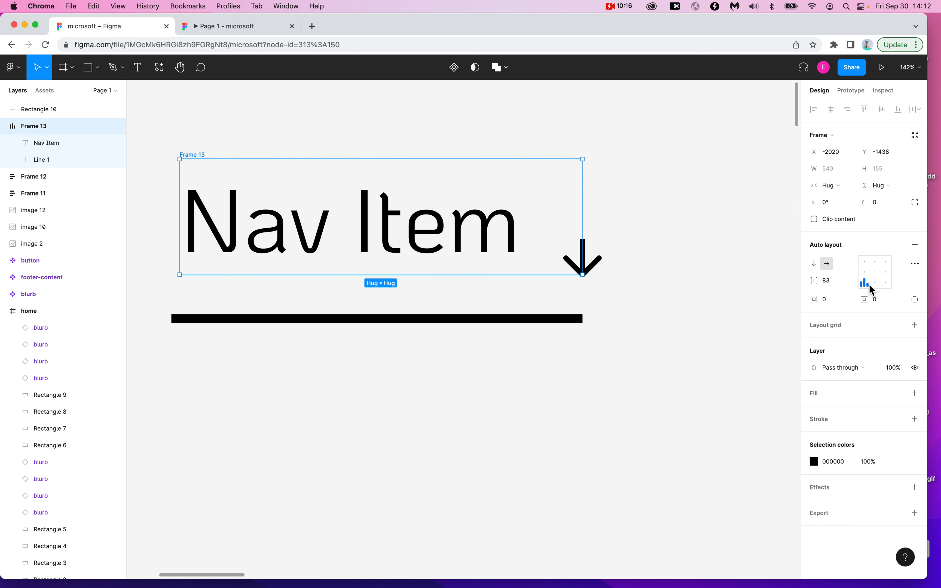
pyautogui.press('alt+super+8')
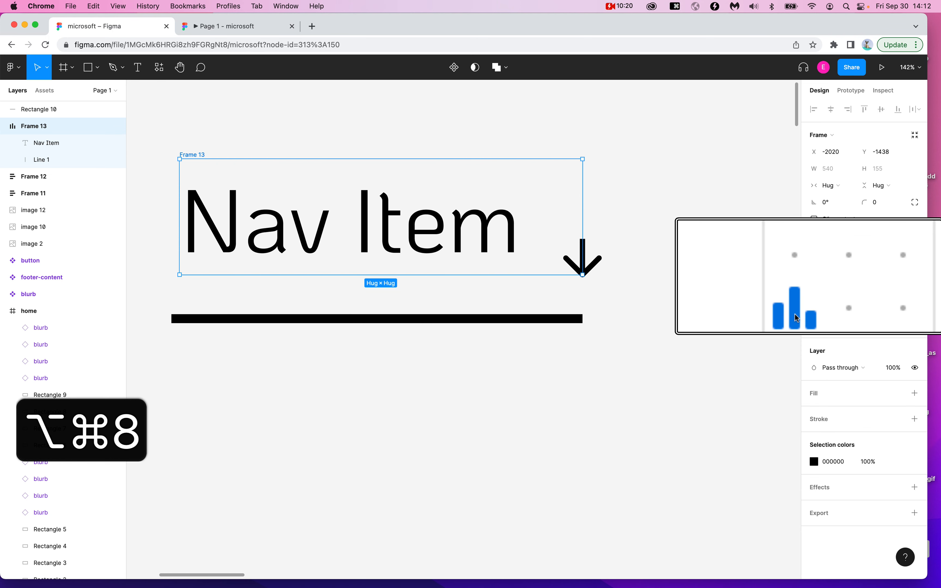
pyautogui.click(801, 262)
pyautogui.click(838, 260)
pyautogui.click(792, 257)
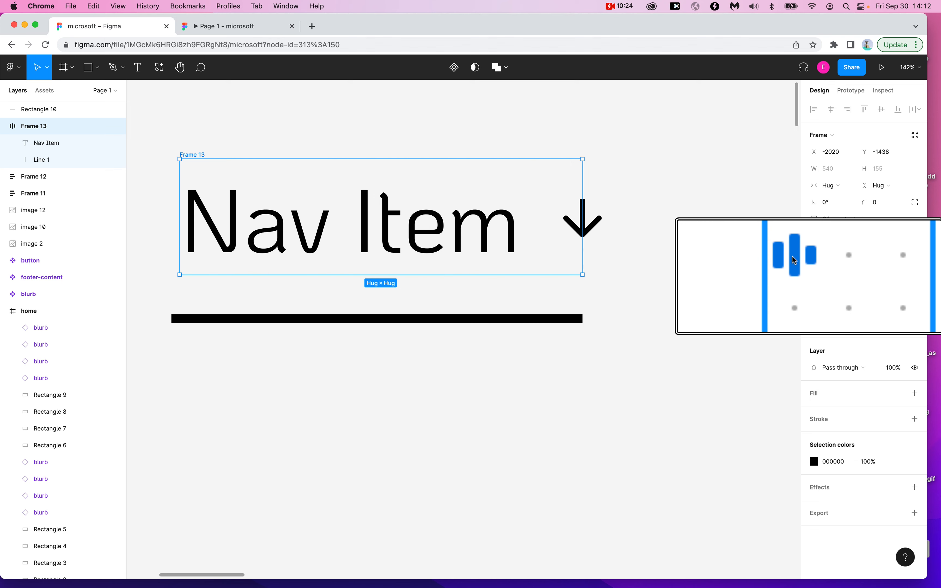
pyautogui.press('alt+super+8')
pyautogui.hscroll(-3, 668, 246)
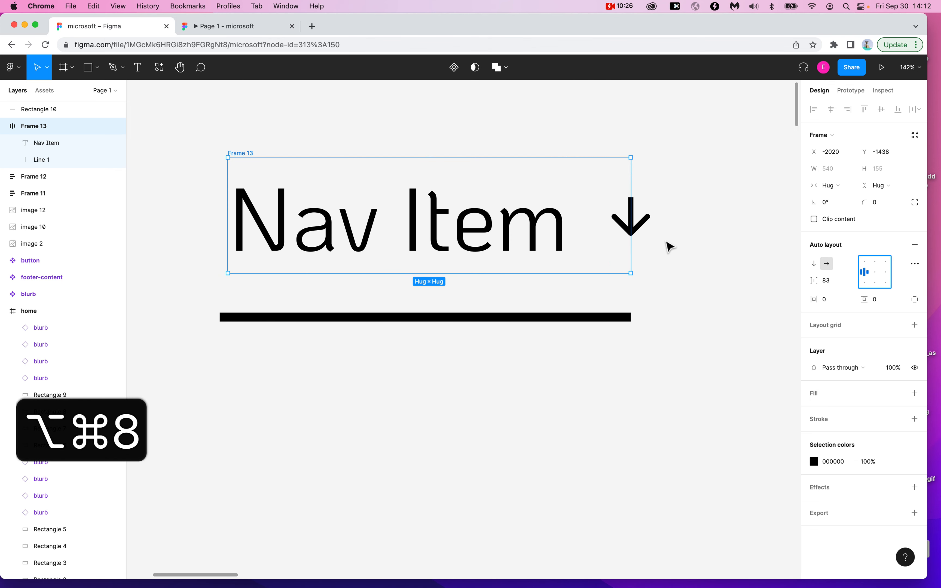
# - Change the text inside the auto layout frame to "Nav Items" to test how the arrow responds
pyautogui.click(550, 234)
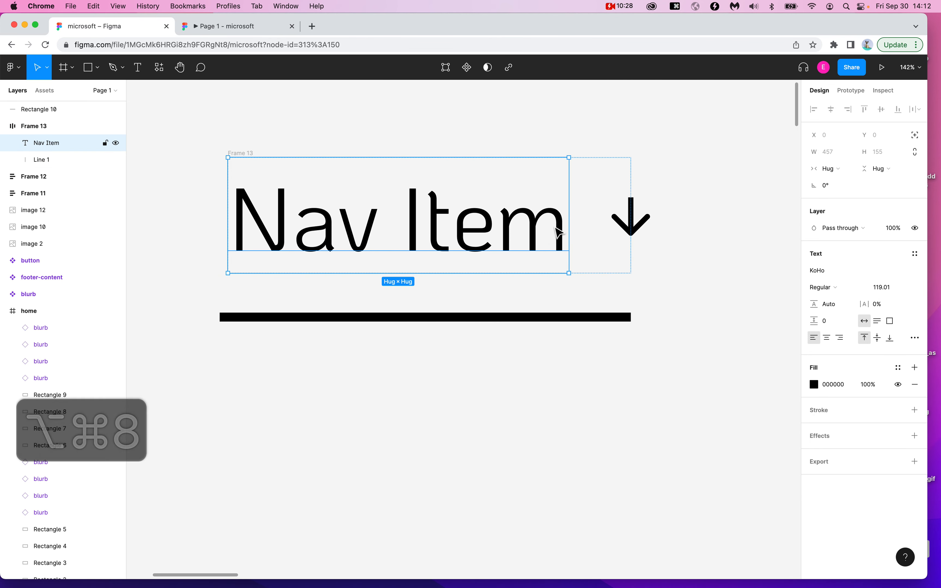
pyautogui.press('Return')
pyautogui.press('Right')
pyautogui.write('s')
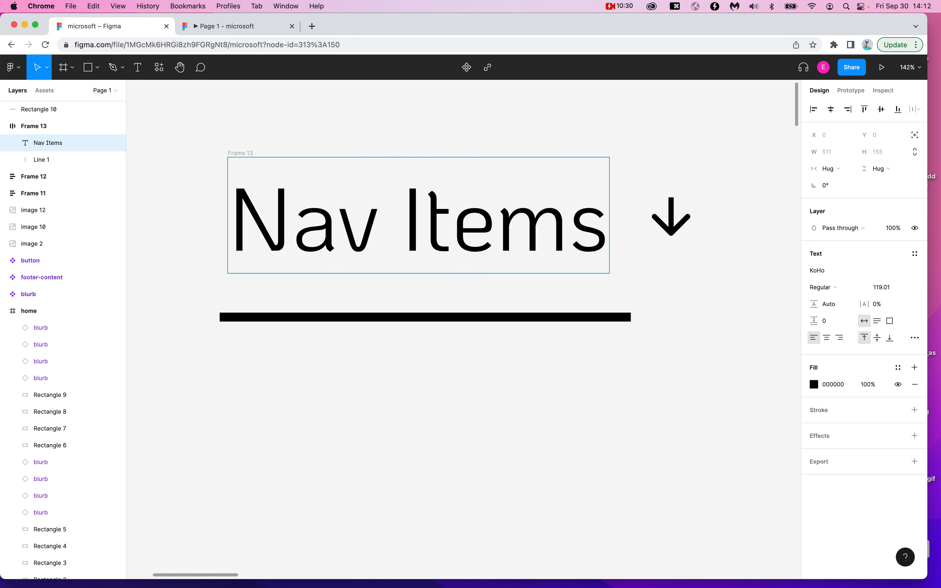
# - Test the frame's spacing by repeatedly shortening and lengthening the text with variations such as "Nav sss"
pyautogui.scroll(-3, 334, 267)
pyautogui.write('ss')
pyautogui.press('BackSpace')
pyautogui.press('BackSpace')
pyautogui.press('BackSpace')
pyautogui.press('BackSpace')
pyautogui.press('BackSpace')
pyautogui.press('BackSpace')
pyautogui.press('BackSpace')
pyautogui.write('ssssss')
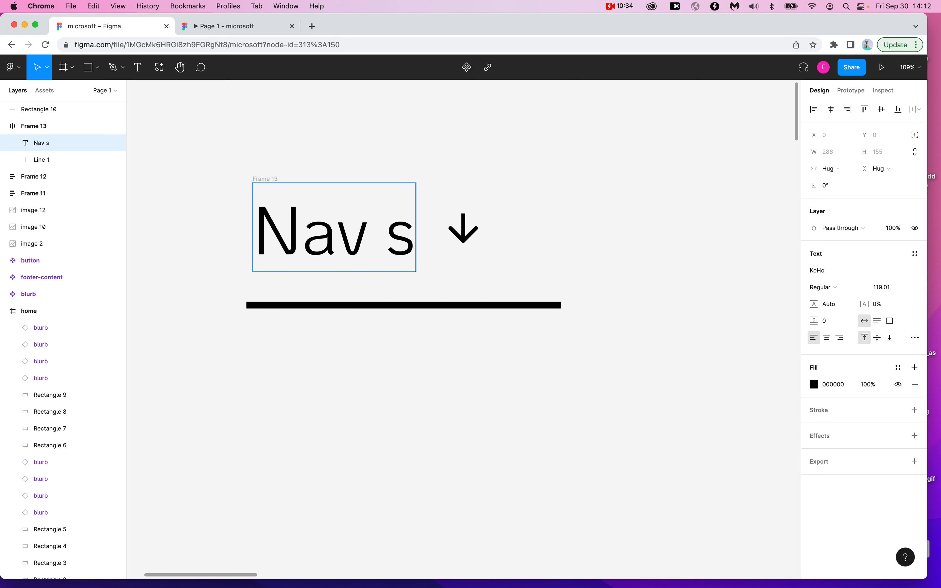
pyautogui.press('BackSpace')
pyautogui.press('BackSpace')
pyautogui.press('BackSpace')
pyautogui.press('BackSpace')
pyautogui.press('BackSpace')
pyautogui.press('BackSpace')
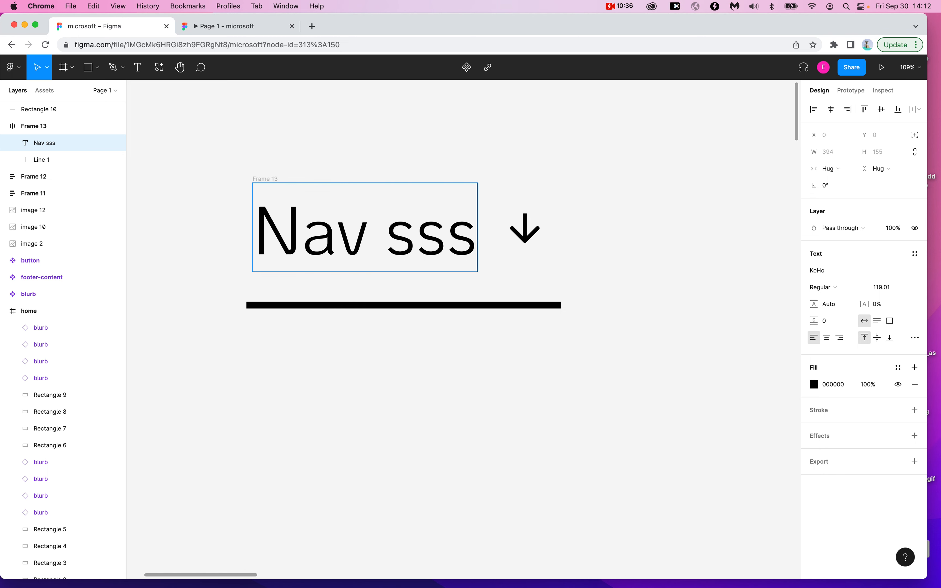
# - Restore the text in the frame to "Nav Item" and finish editing
pyautogui.write('Items')
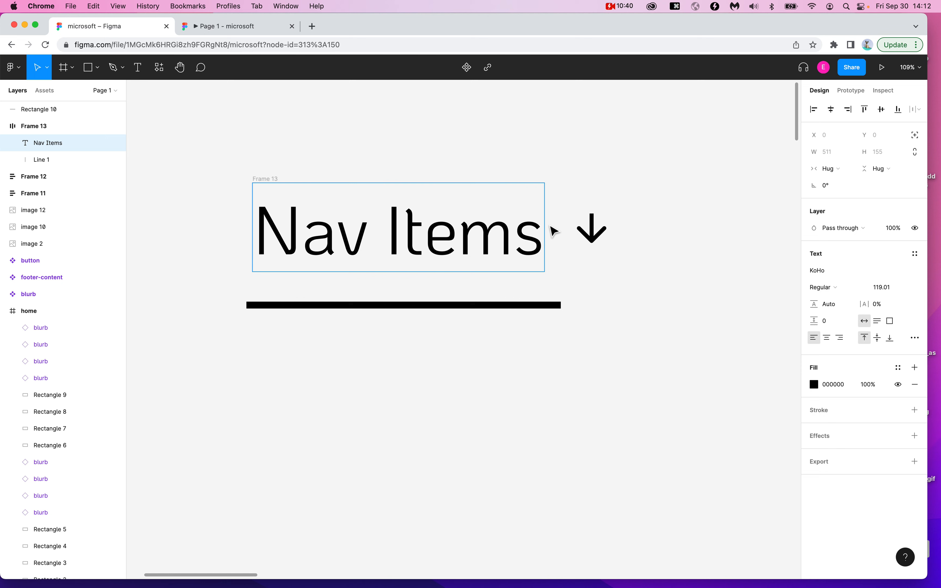
pyautogui.press('BackSpace')
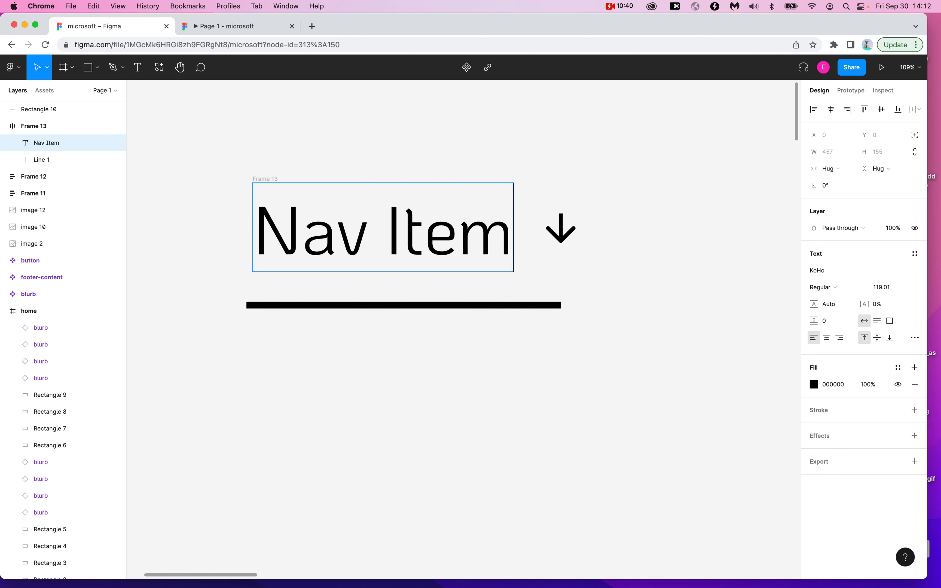
pyautogui.press('Escape')
# - Move the frame holding the text and arrow closer above the black bar, to X -2038, Y -1397
pyautogui.click(420, 143)
pyautogui.click(284, 211)
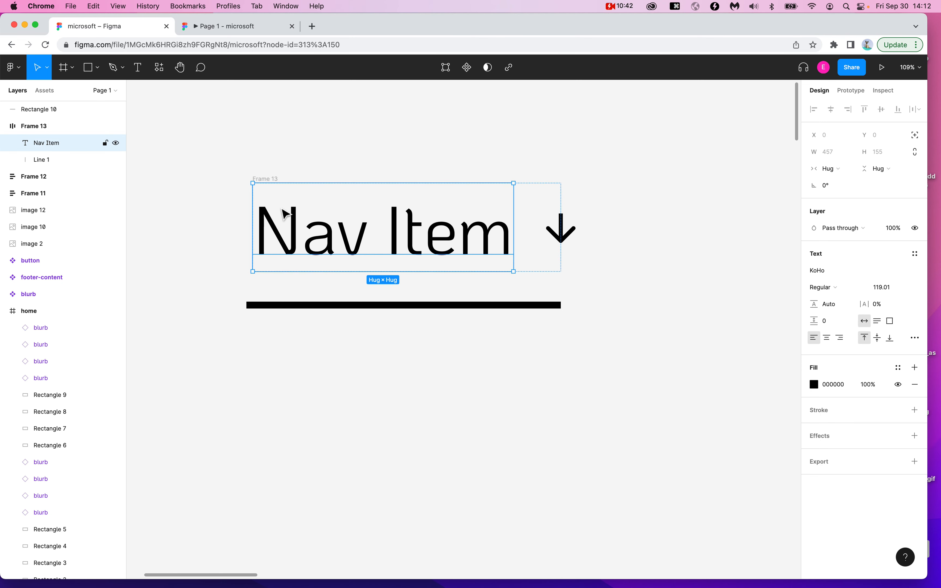
pyautogui.click(273, 181)
pyautogui.moveTo(274, 185); pyautogui.dragTo(262, 204)
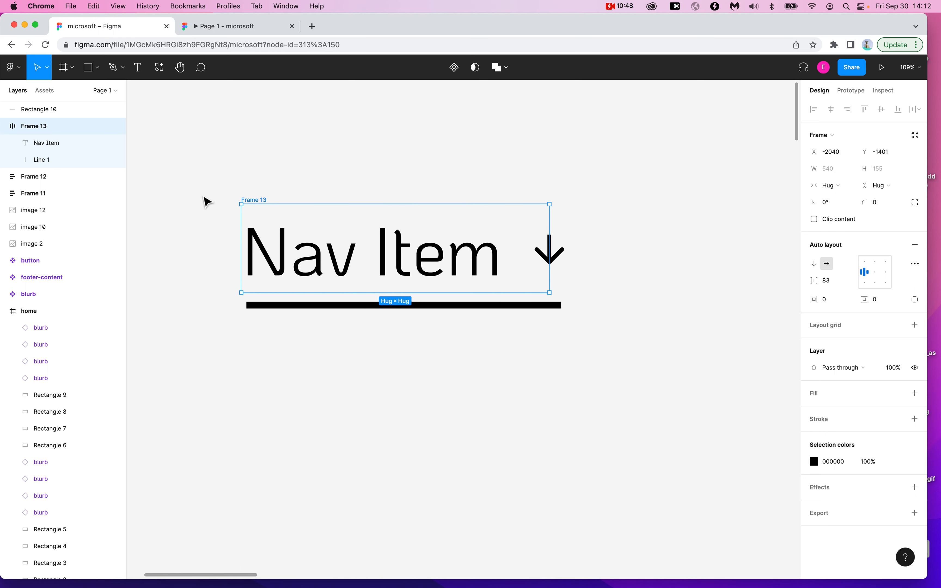
pyautogui.moveTo(295, 268)
pyautogui.mouseDown()
pyautogui.moveTo(347, 249)
pyautogui.moveTo(294, 249)
pyautogui.moveTo(298, 272)
pyautogui.mouseUp()
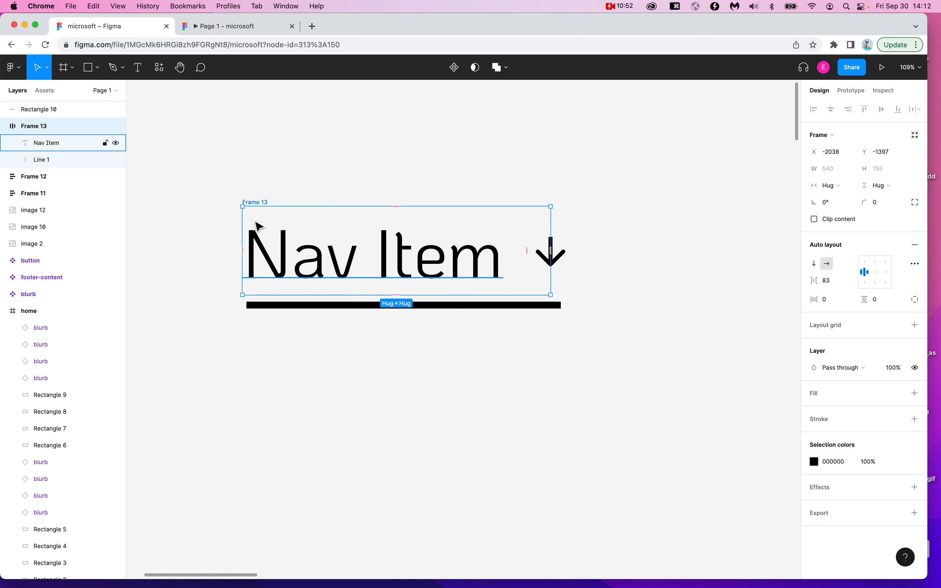
pyautogui.press('alt+super+8')
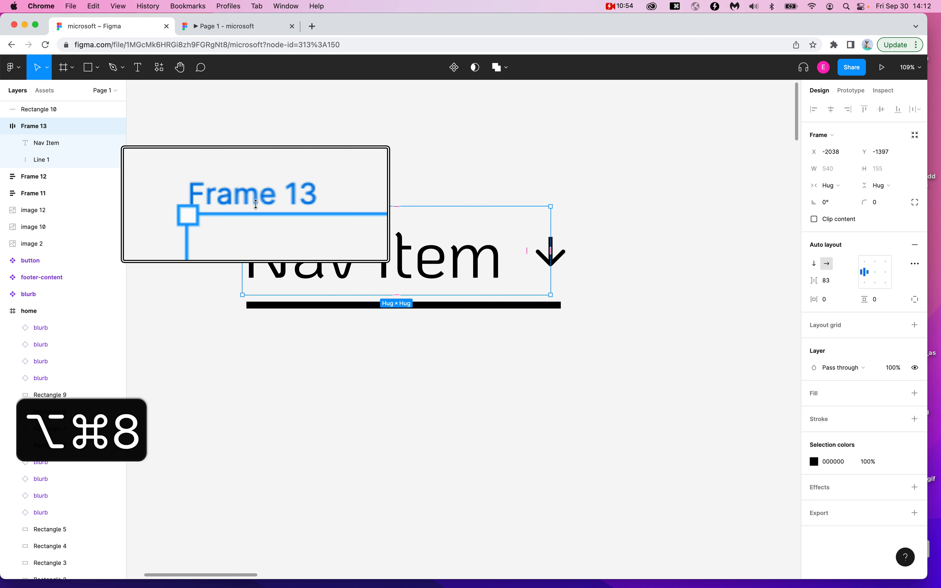
# - Shift the text-and-arrow frame so it is centred over the black bar, and wrap both in a new vertical auto layout frame
pyautogui.press('alt+super+8')
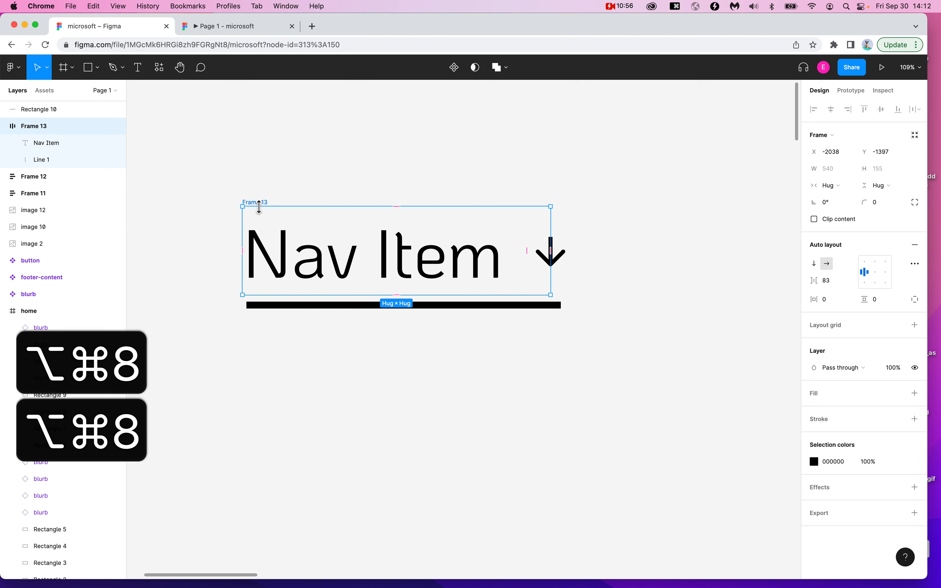
pyautogui.click(269, 179)
pyautogui.moveTo(259, 203); pyautogui.dragTo(268, 204)
pyautogui.moveTo(190, 149); pyautogui.dragTo(656, 352)
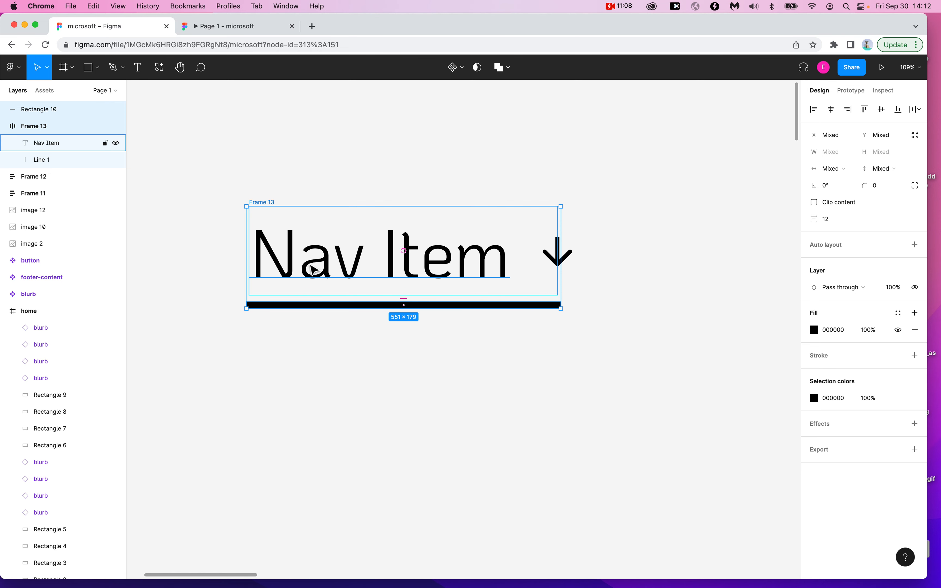
pyautogui.hotkey('shift', 'a')
pyautogui.click(329, 267)
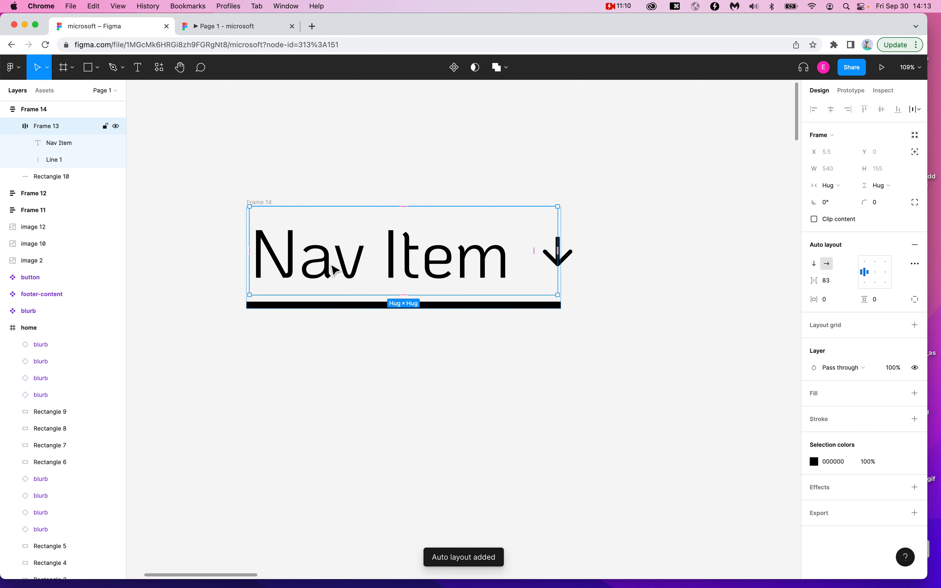
pyautogui.click(320, 342)
pyautogui.click(257, 202)
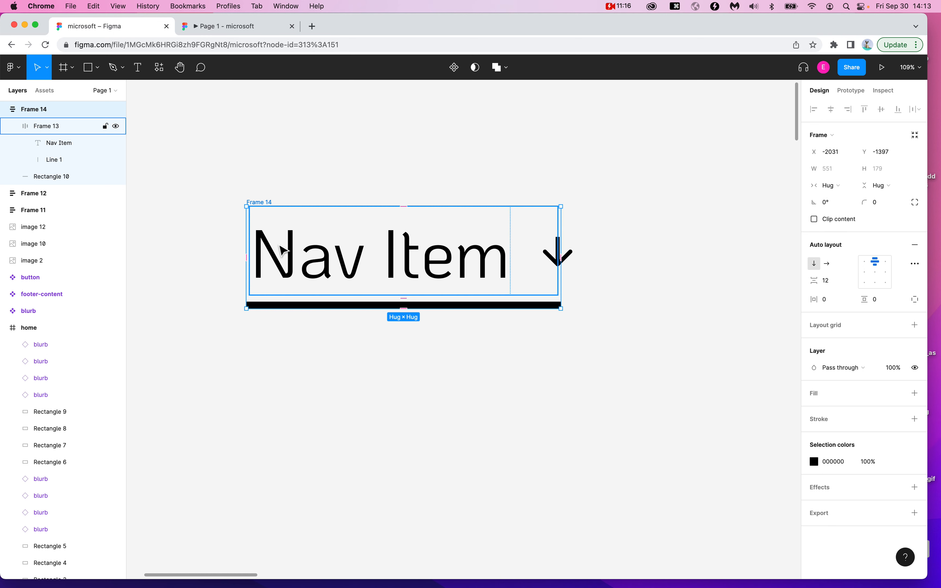
# - Try a horizontal direction on the outer auto layout frame and switch it back to vertical
pyautogui.click(264, 183)
pyautogui.click(264, 202)
pyautogui.click(827, 264)
pyautogui.hscroll(3, 714, 373)
pyautogui.scroll(-5, 716, 373)
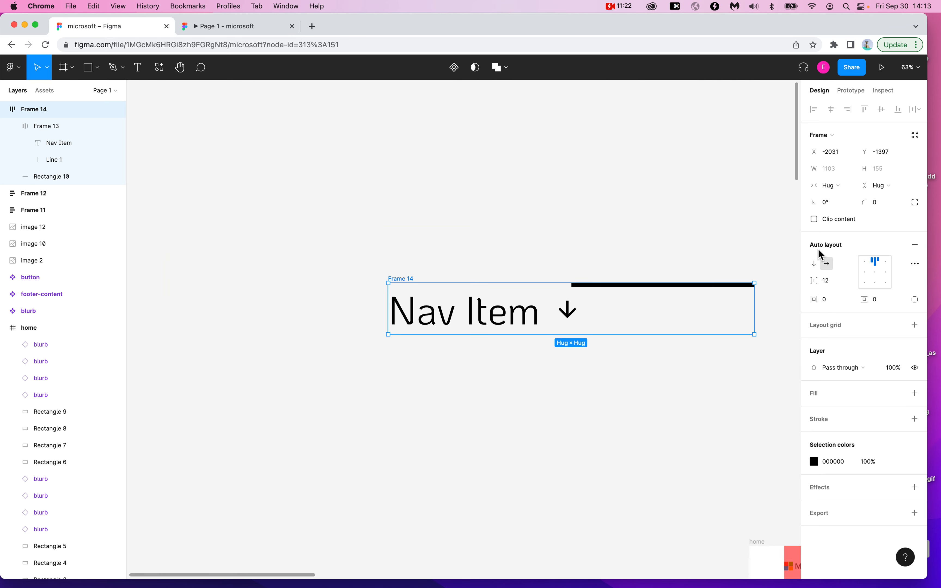
pyautogui.press('alt+super+8')
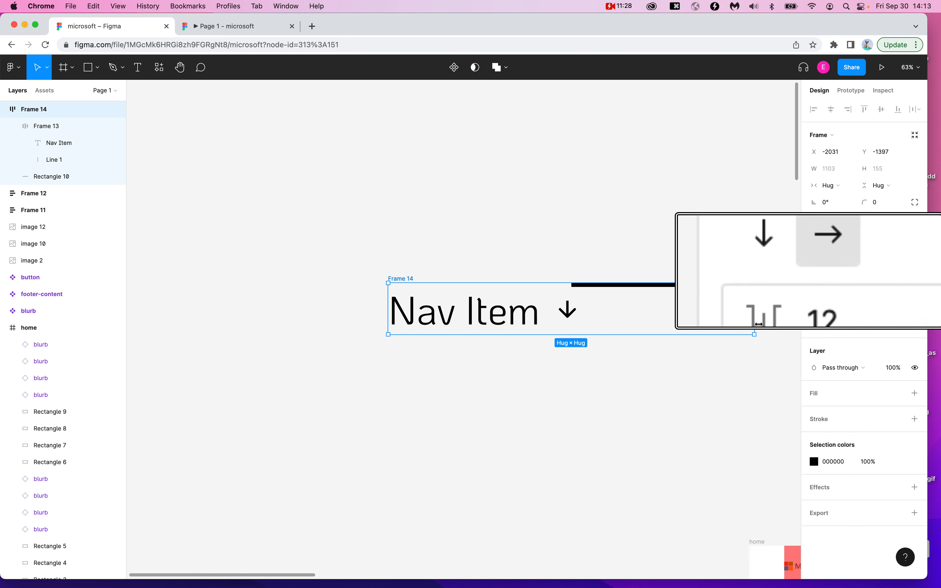
pyautogui.click(763, 269)
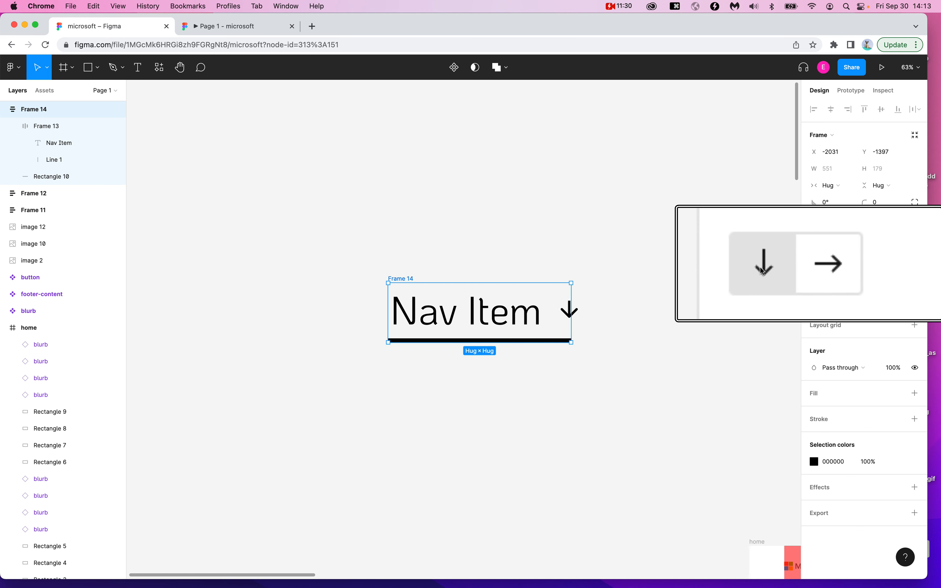
# - Set the outer auto layout frame's content alignment to top left
pyautogui.press('alt+super+8')
pyautogui.scroll(-2, 750, 272)
pyautogui.hscroll(-1, 750, 271)
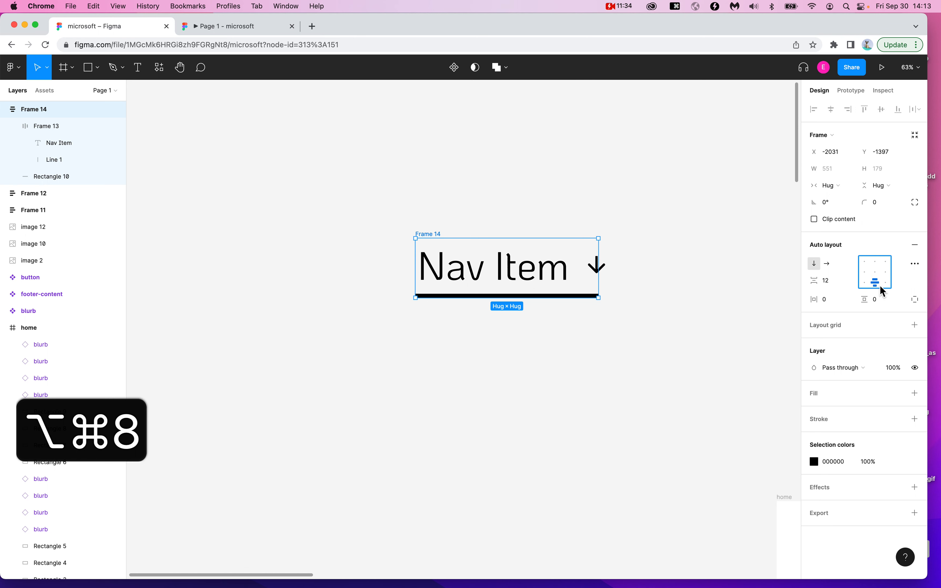
pyautogui.press('alt+super+8')
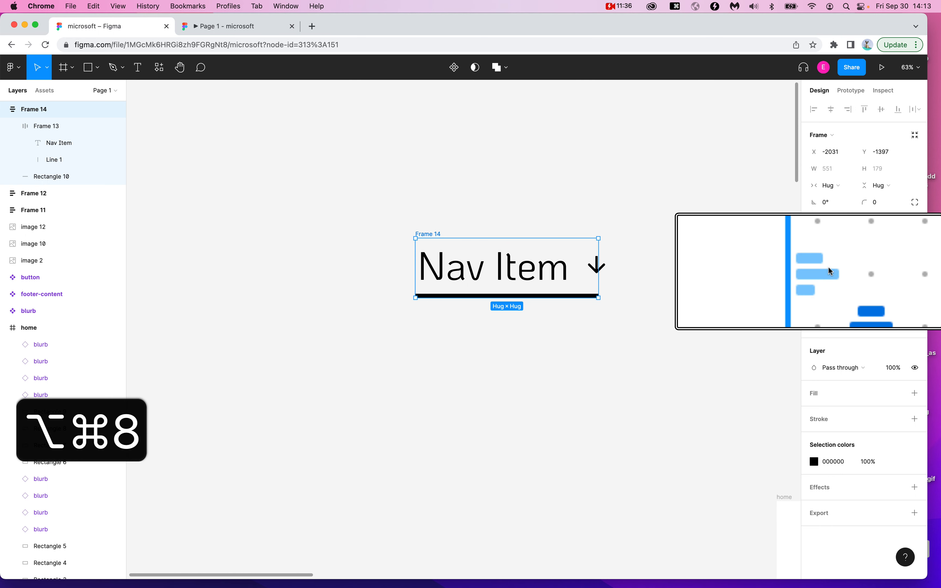
pyautogui.click(829, 268)
pyautogui.click(825, 229)
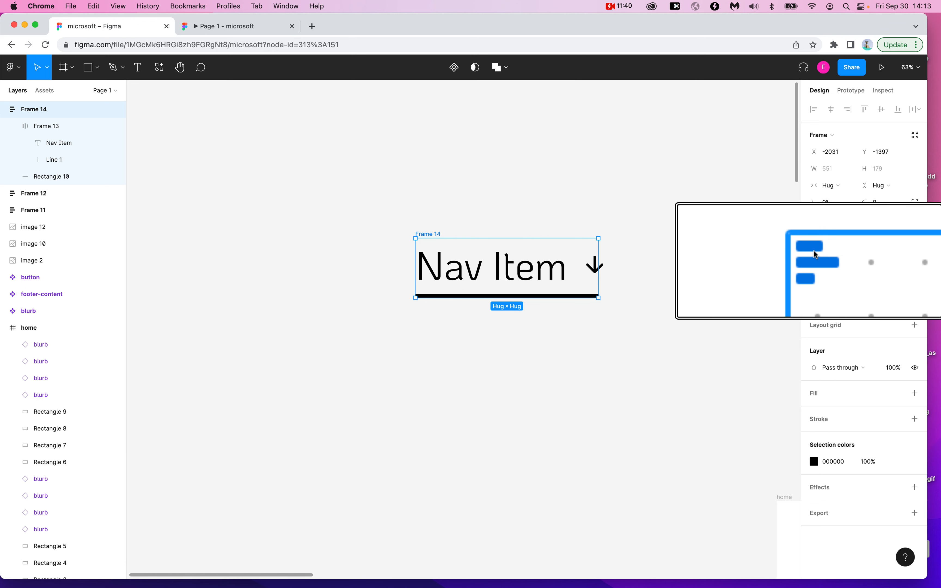
pyautogui.press('alt+super+8')
pyautogui.click(665, 392)
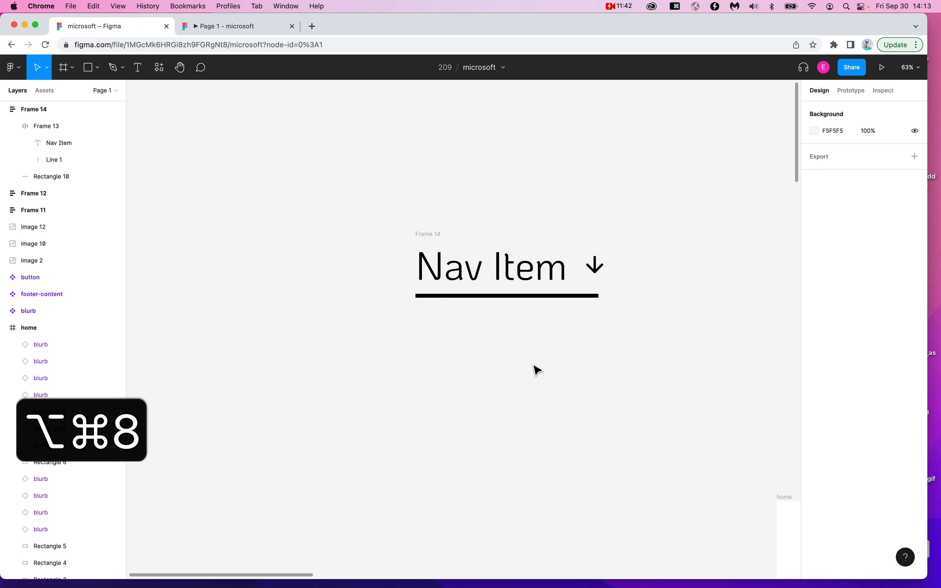
# - Move the outer nav item frame to X -2286, Y -1471
pyautogui.click(441, 235)
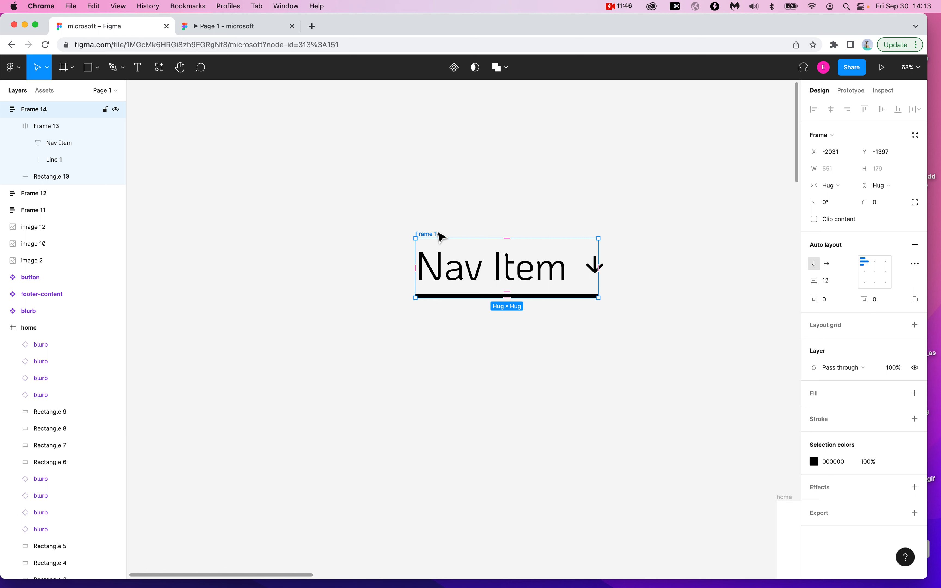
pyautogui.moveTo(440, 235); pyautogui.dragTo(355, 211)
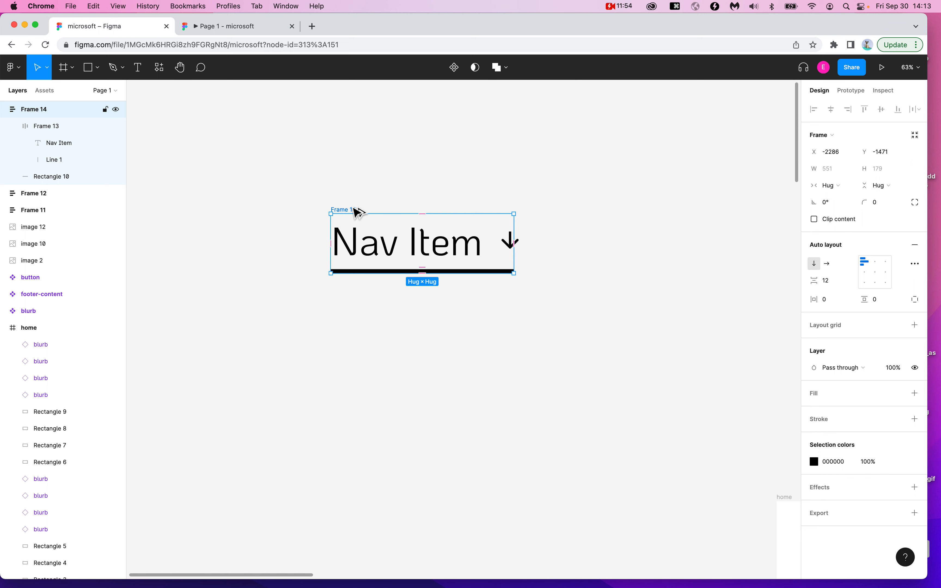
# - Turn the outer nav item frame into a component and undo the conversion
pyautogui.press('alt+super+k')
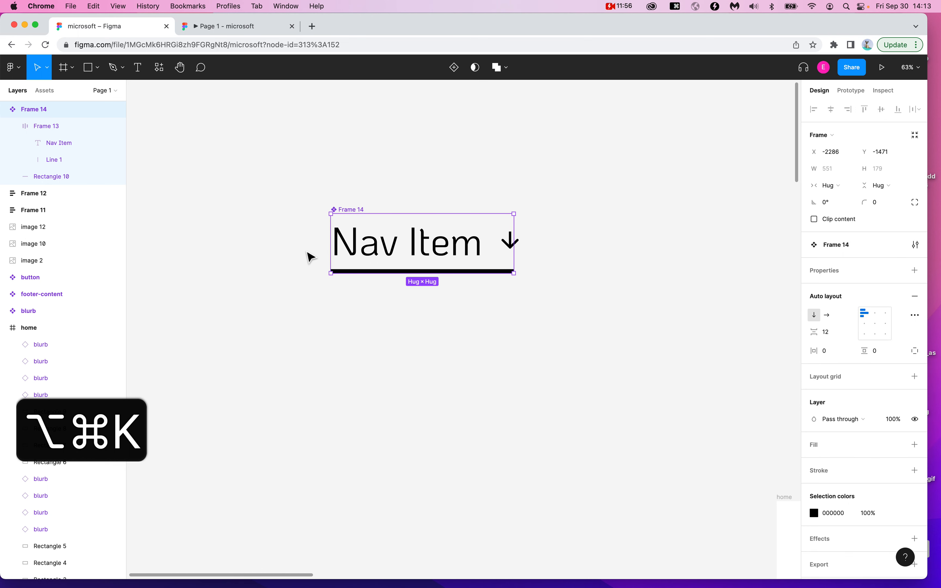
pyautogui.scroll(10, 300, 237)
pyautogui.hscroll(5, 300, 239)
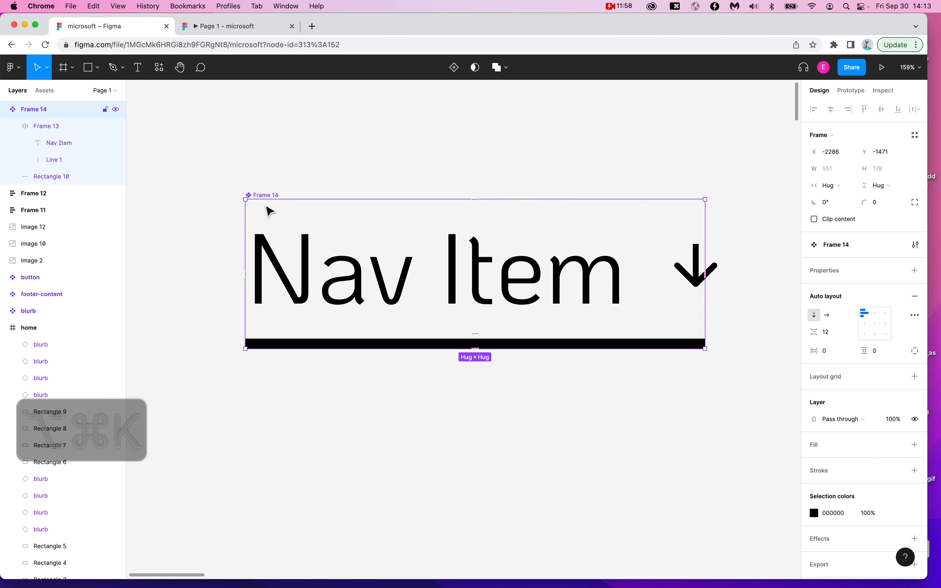
pyautogui.press('alt+super+8')
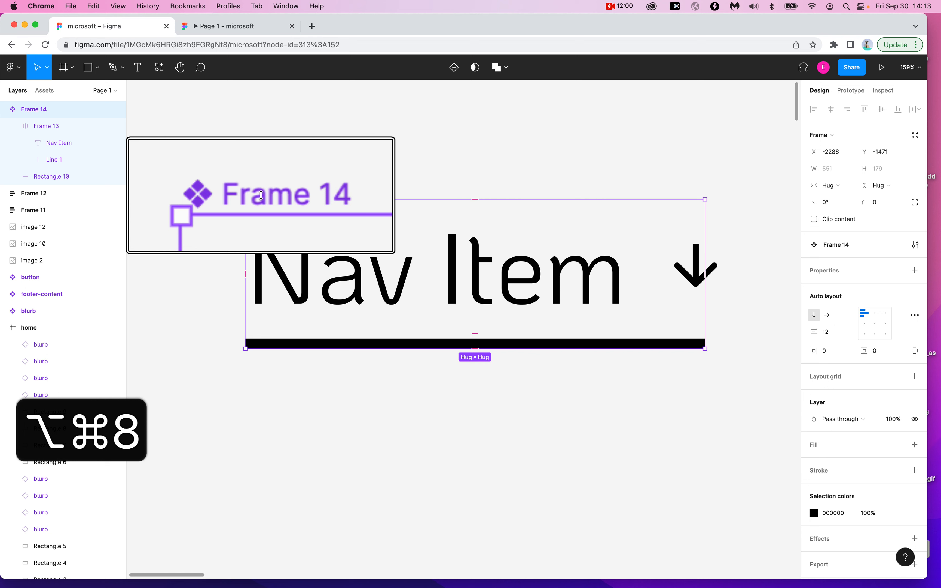
pyautogui.press('alt+super+8')
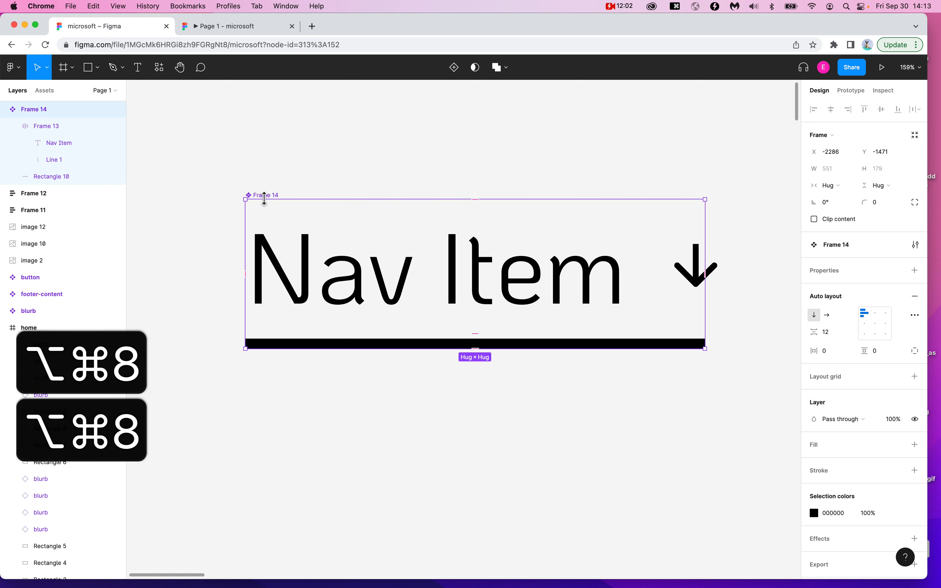
pyautogui.press('super+z')
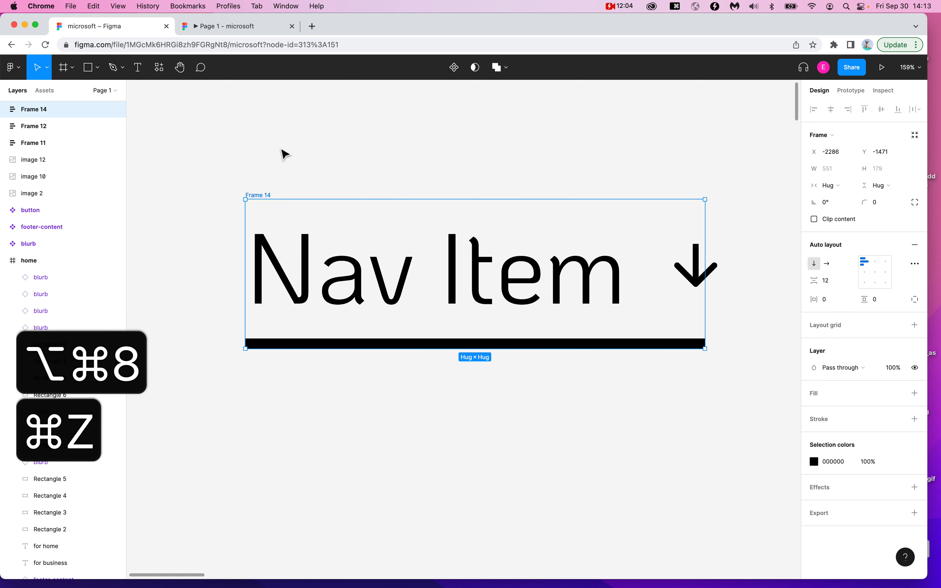
# - Create a component from the outer nav item frame
pyautogui.press('alt+super+8')
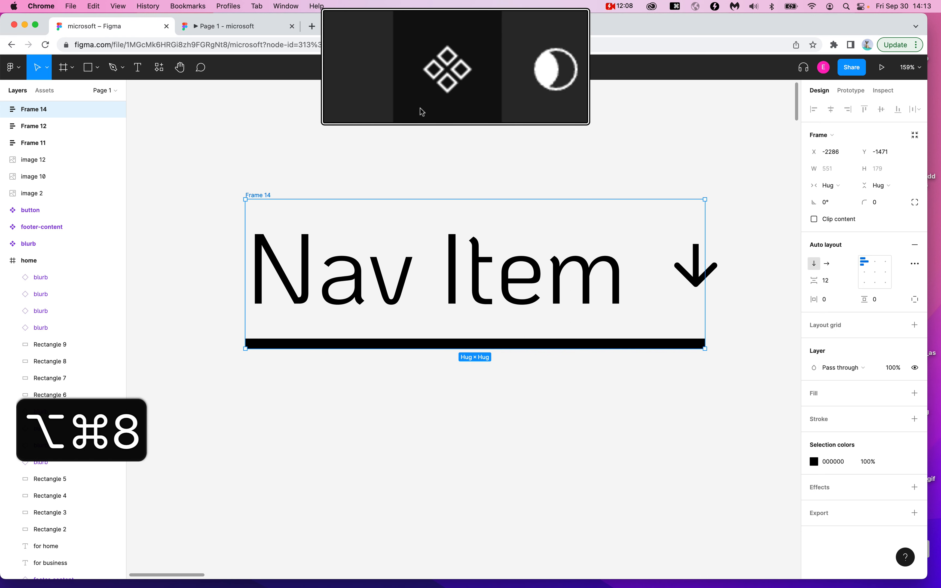
pyautogui.click(437, 91)
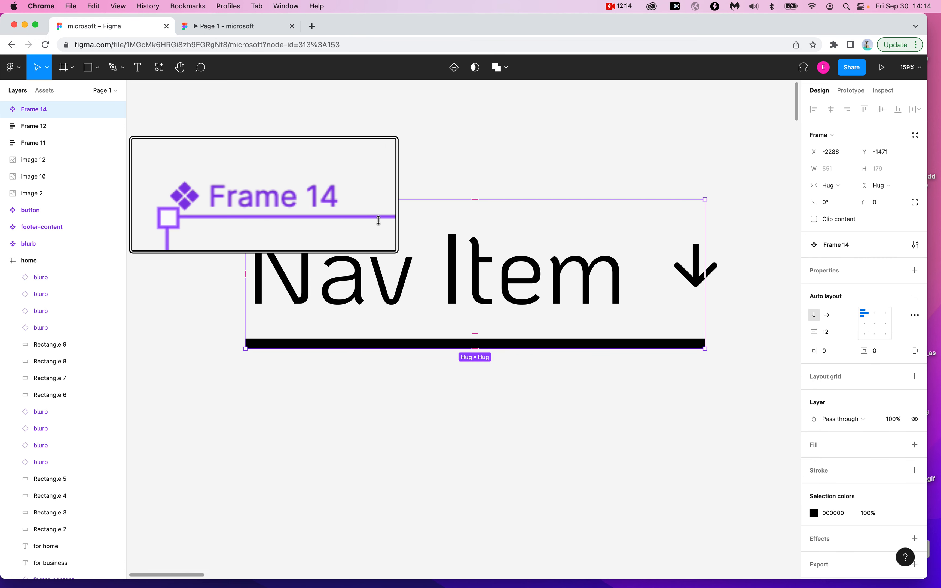
pyautogui.press('alt+super+8')
pyautogui.click(343, 109)
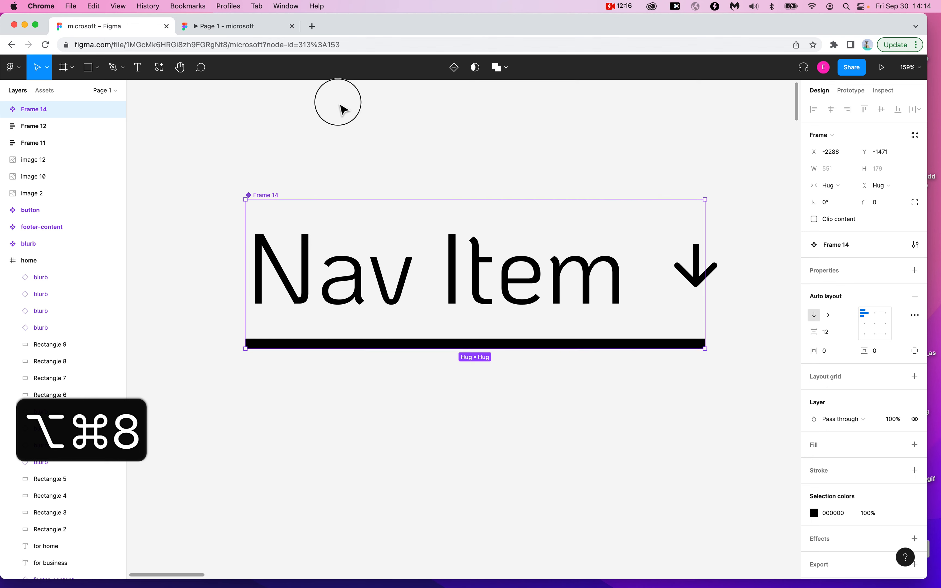
pyautogui.scroll(-3, 374, 152)
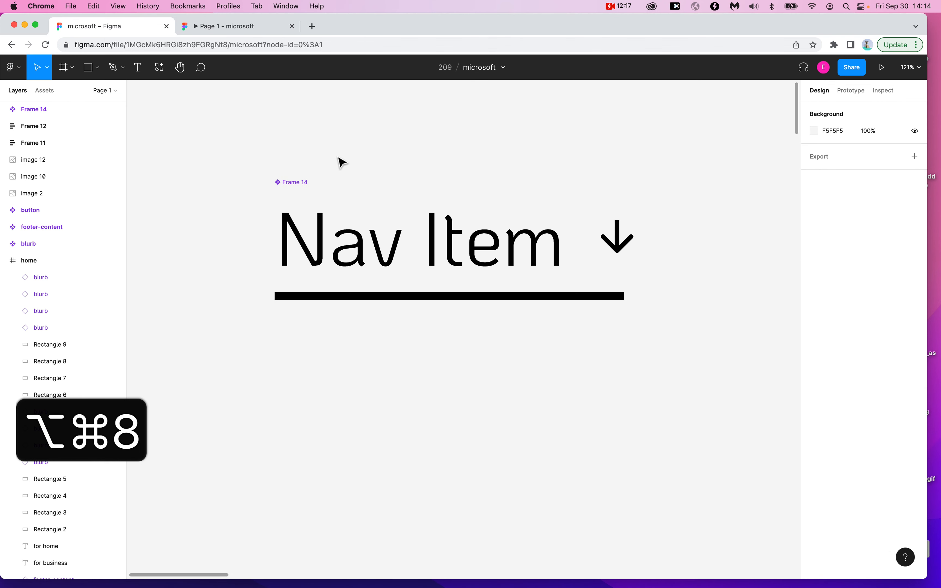
# - Add a second variant to the nav item component
pyautogui.click(301, 184)
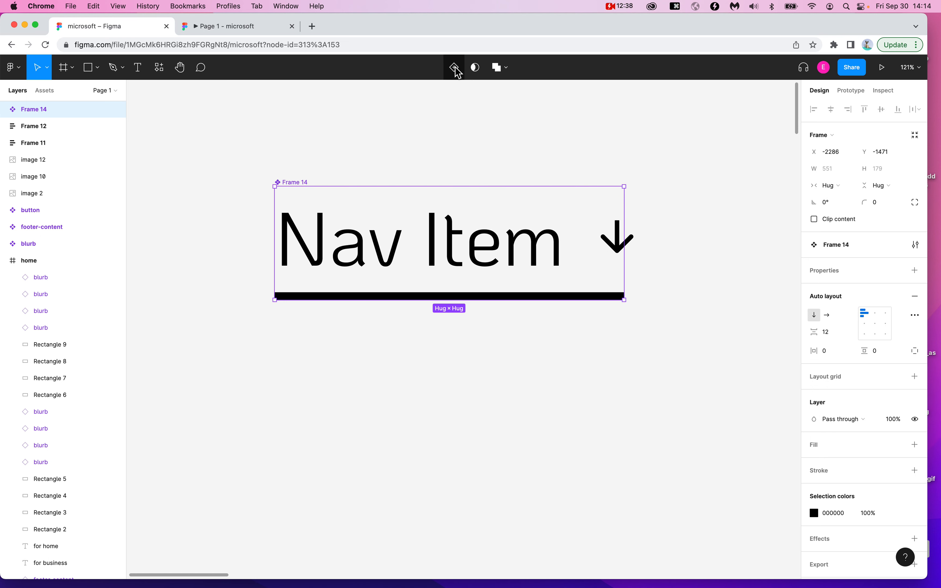
pyautogui.press('alt+super+8')
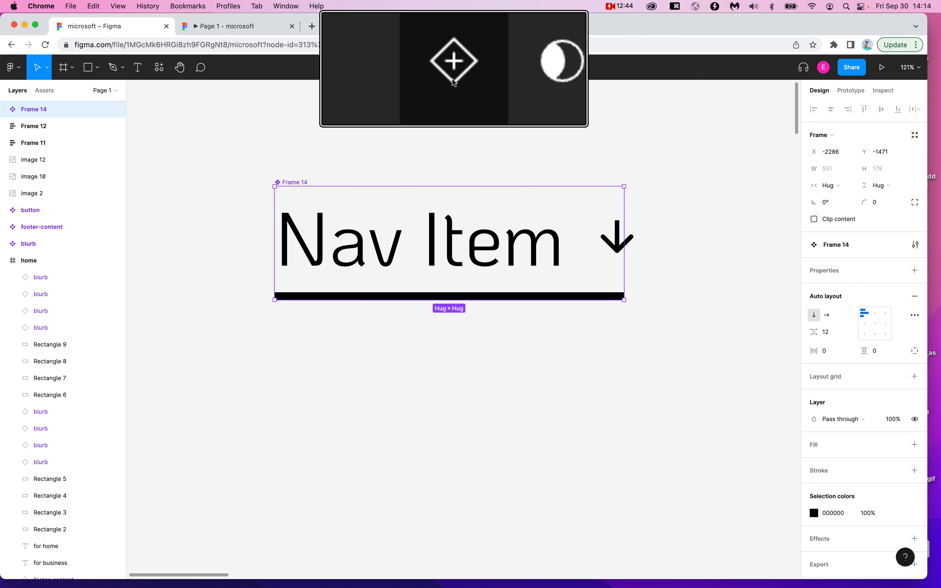
pyautogui.press('alt+super+8')
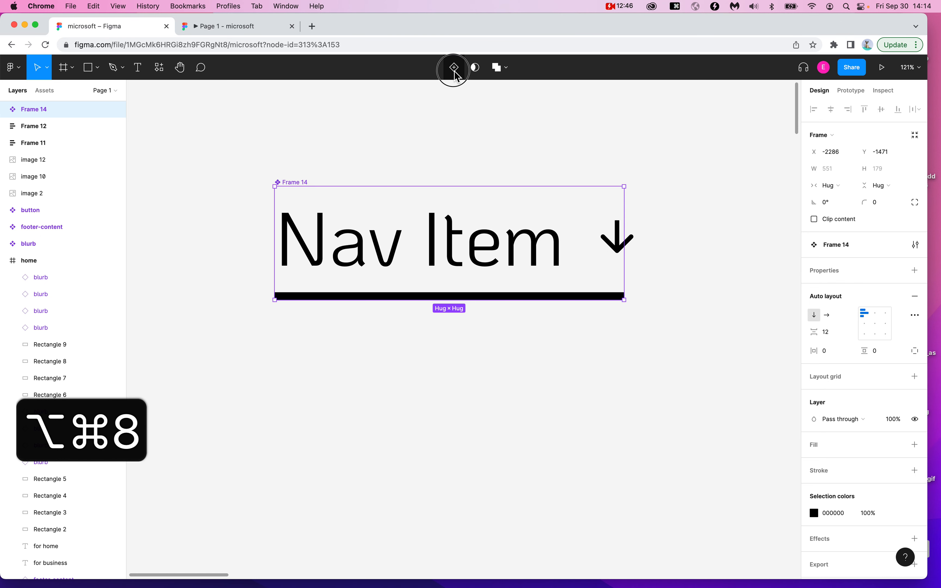
pyautogui.click(455, 70)
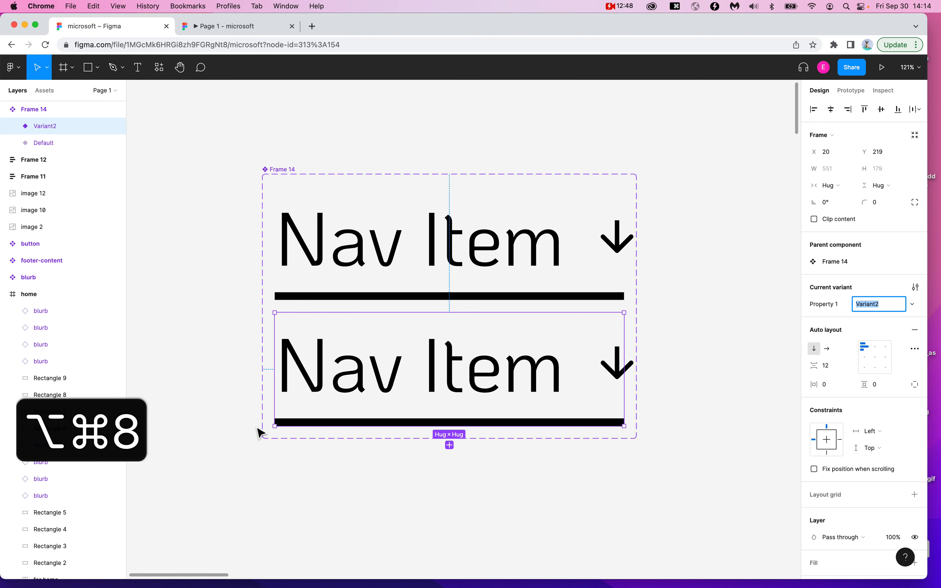
# - Move the nav item component set with both variants to X -2260, Y -1460
pyautogui.click(284, 170)
pyautogui.moveTo(285, 172); pyautogui.dragTo(314, 192)
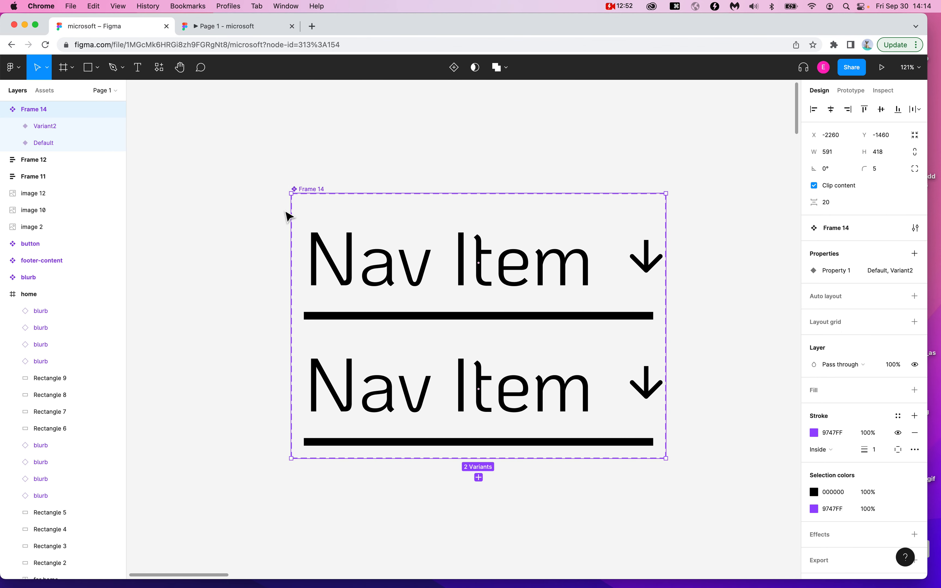
pyautogui.click(286, 388)
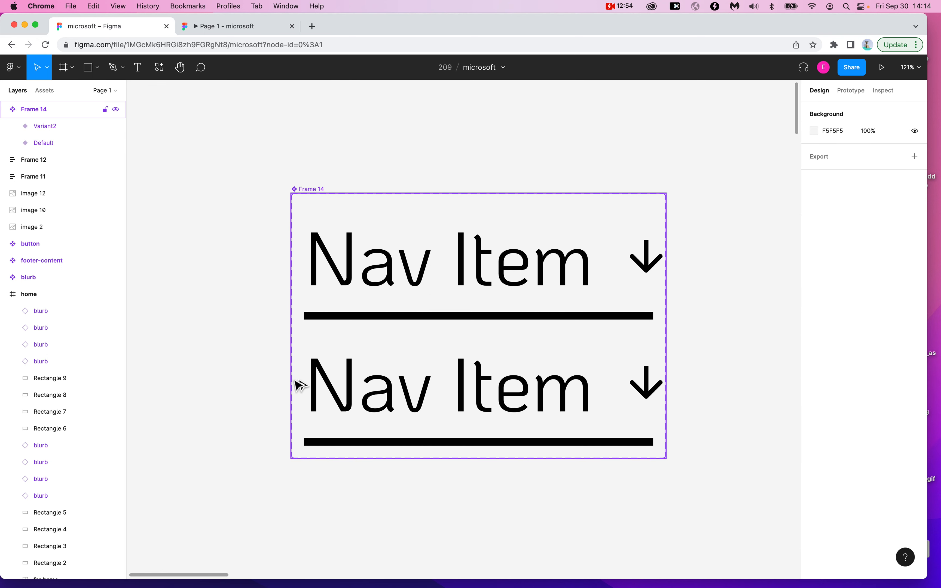
pyautogui.press('alt+super+8')
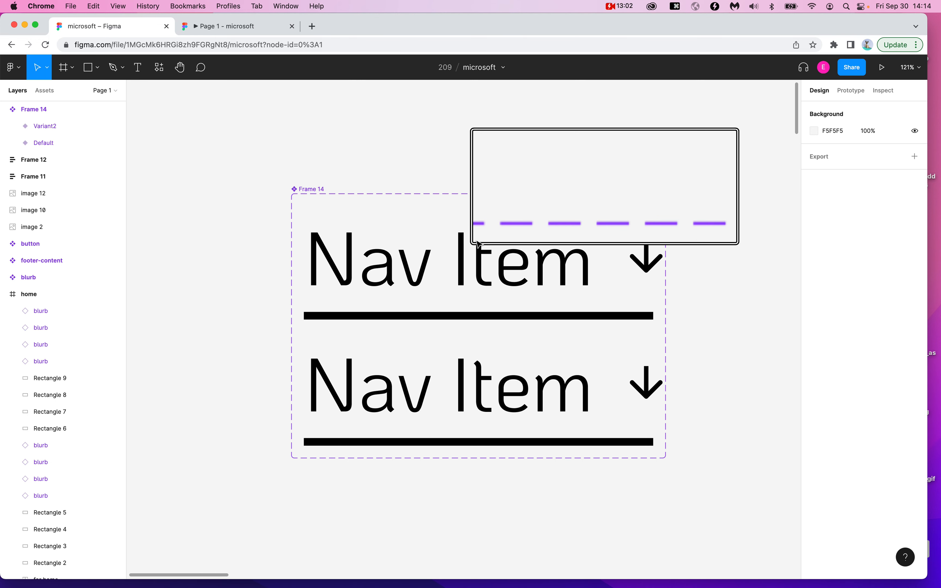
pyautogui.press('alt+super+8')
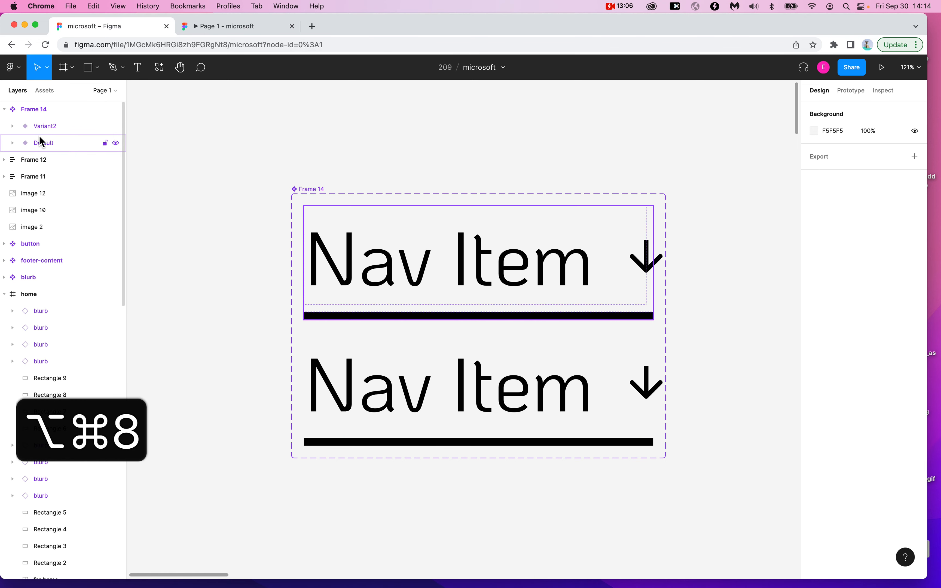
# - Try moving the variants individually inside the component set, undoing each move
pyautogui.moveTo(364, 271); pyautogui.dragTo(399, 265)
pyautogui.press('super+z')
pyautogui.moveTo(375, 405)
pyautogui.mouseDown()
pyautogui.moveTo(427, 416)
pyautogui.moveTo(378, 435)
pyautogui.moveTo(391, 411)
pyautogui.mouseUp()
pyautogui.press('super+z')
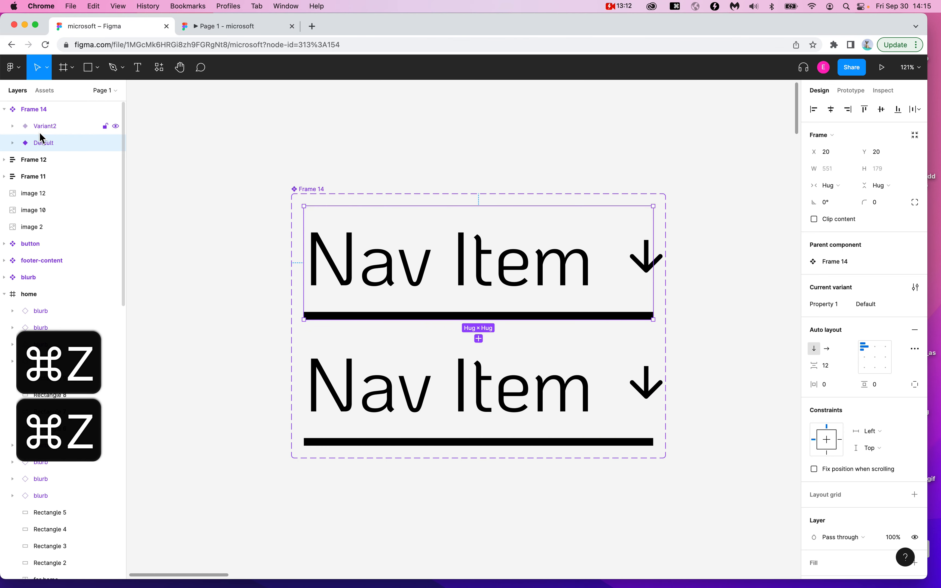
# - Move the nav item component set to X -2275, Y -1397
pyautogui.press('alt+super+8')
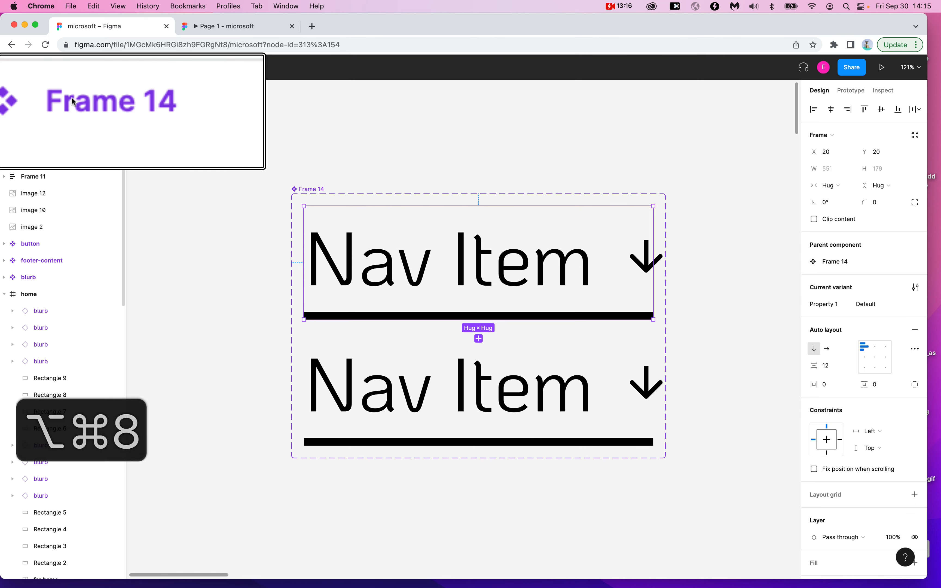
pyautogui.press('alt+super+8')
pyautogui.click(287, 134)
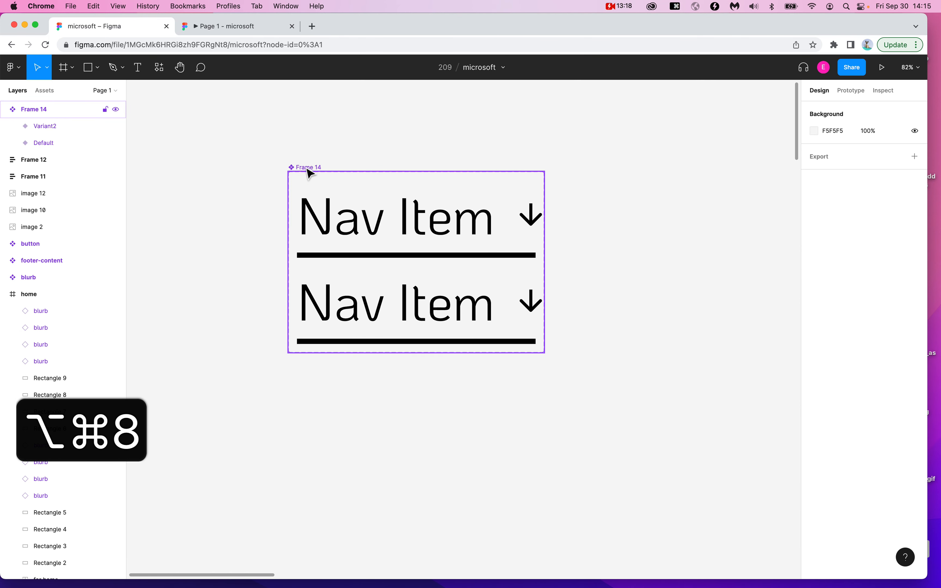
pyautogui.click(308, 168)
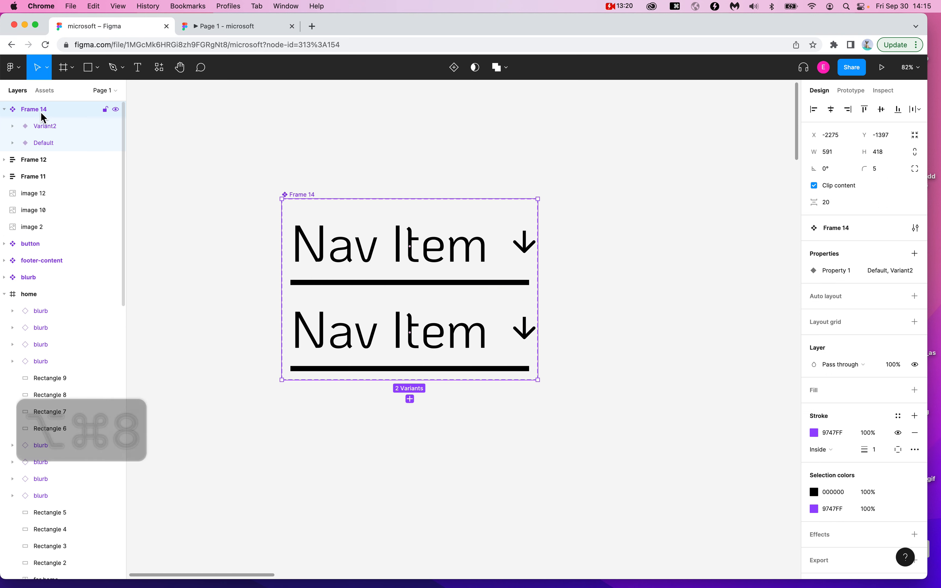
# - Rename the Frame 14 component set to nav-item and deselect it
pyautogui.press('alt+super+8')
pyautogui.doubleClick(33, 126)
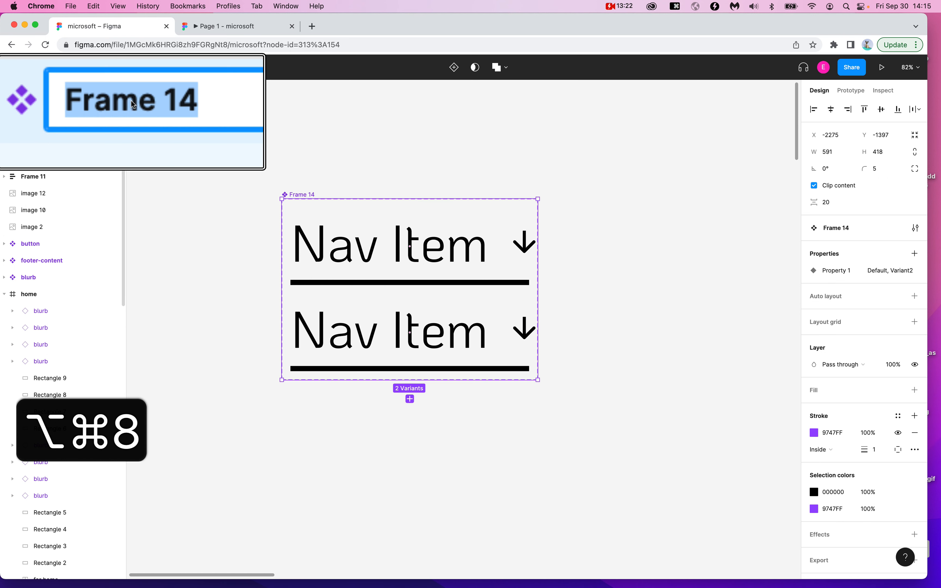
pyautogui.write('nav-item')
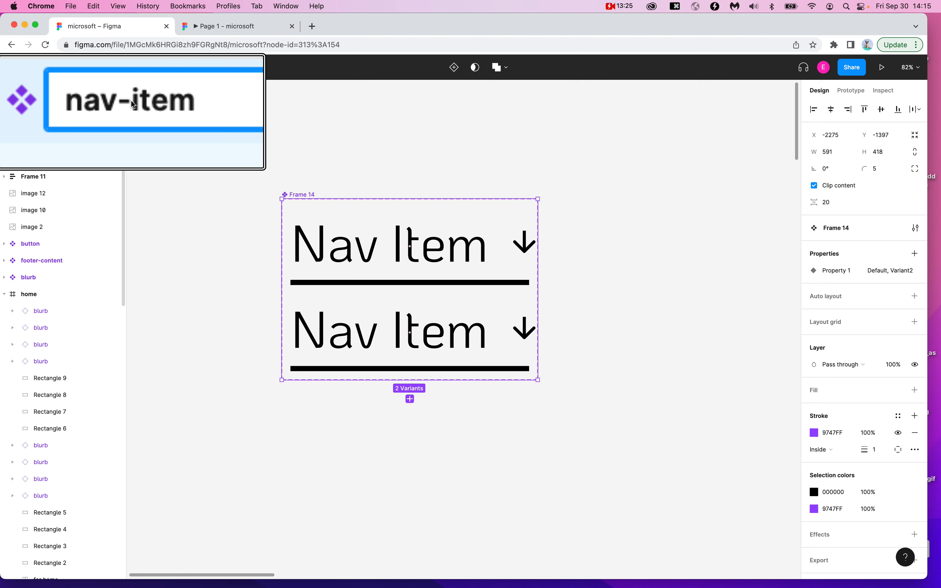
pyautogui.press('Return')
pyautogui.press('alt+super+9')
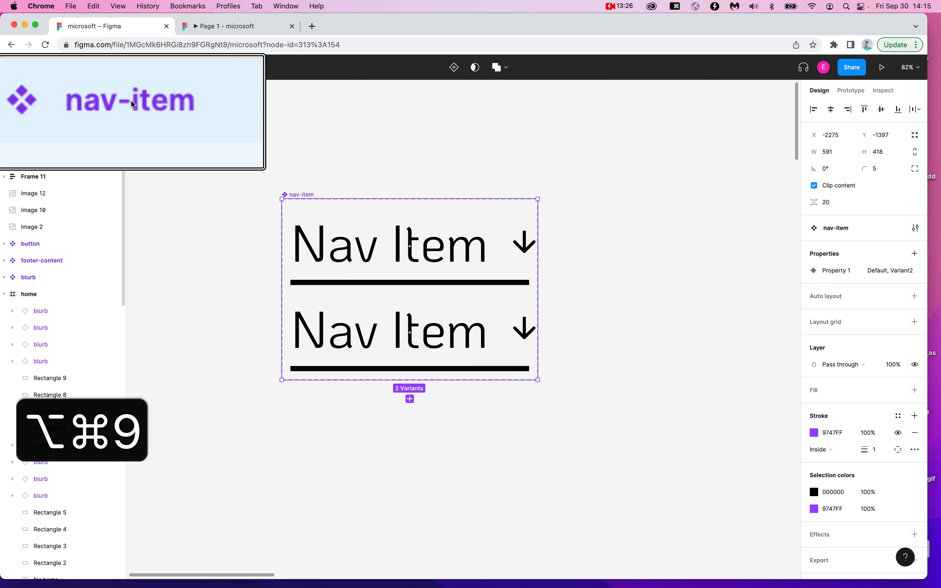
pyautogui.press('alt+super+8')
pyautogui.click(241, 133)
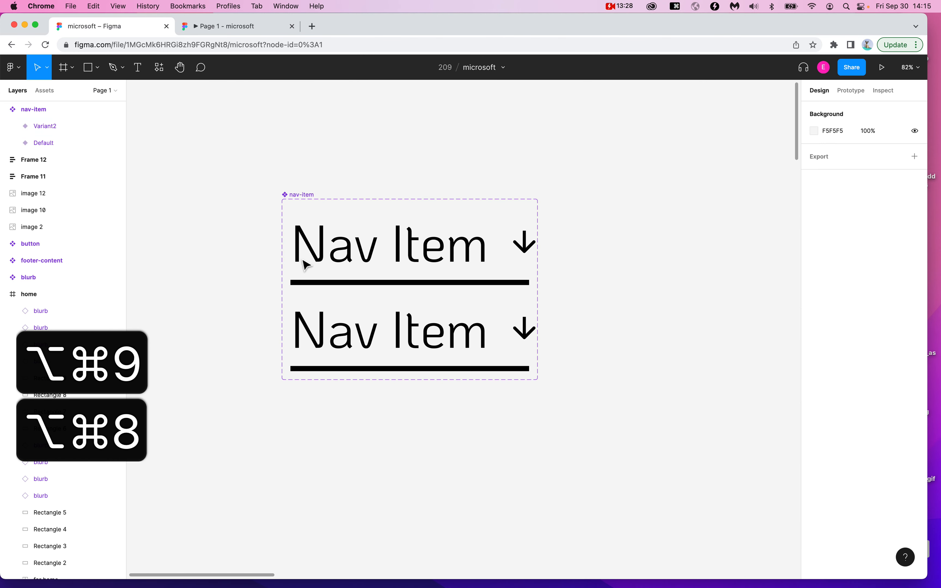
# - Examine the navigation labels in the home page header, from Microsoft 365 across to Sign in, and return to the nav-item component set
pyautogui.hscroll(10, 395, 315)
pyautogui.hscroll(9, 394, 310)
pyautogui.scroll(8, 276, 323)
pyautogui.hscroll(5, 392, 464)
pyautogui.hscroll(1, 394, 468)
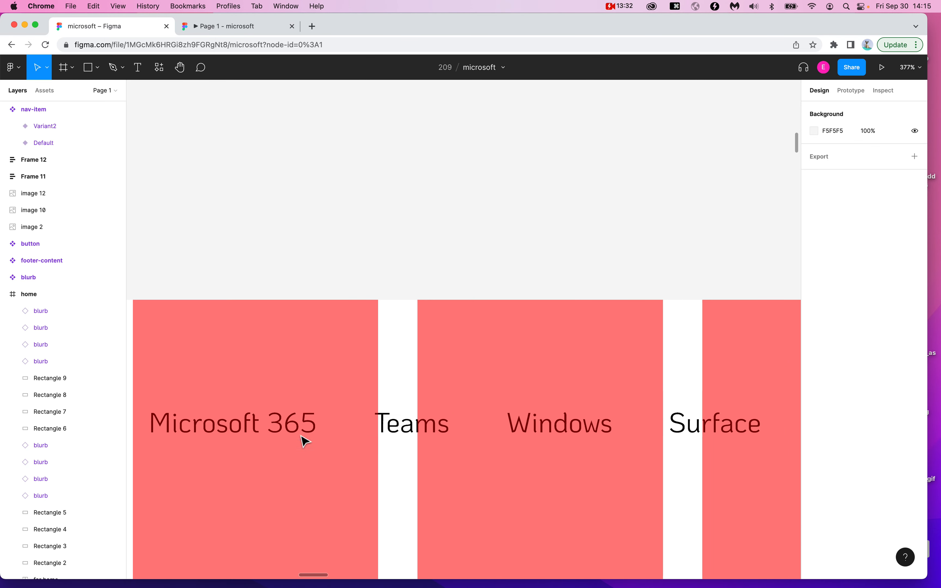
pyautogui.scroll(-3, 305, 441)
pyautogui.hscroll(10, 439, 391)
pyautogui.hscroll(20, 439, 394)
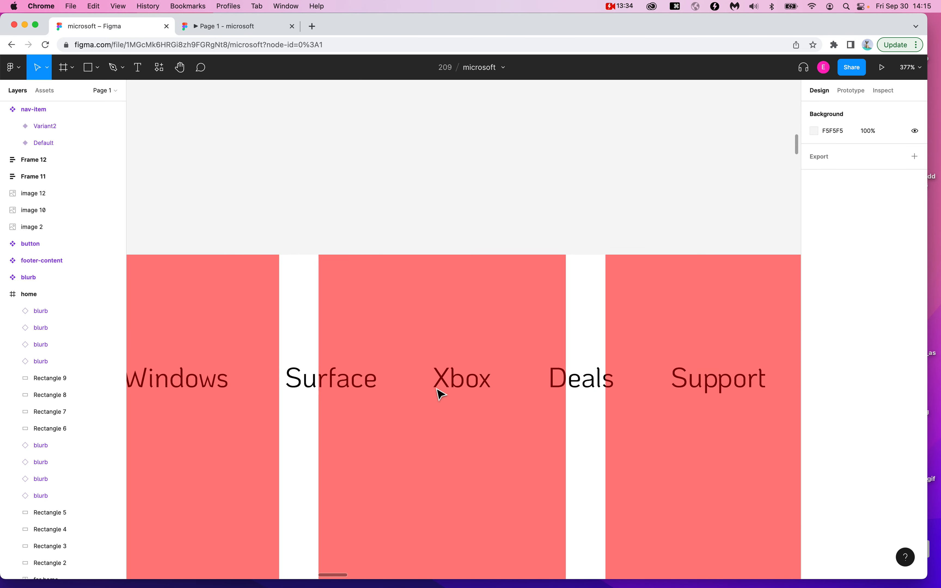
pyautogui.scroll(-10, 440, 394)
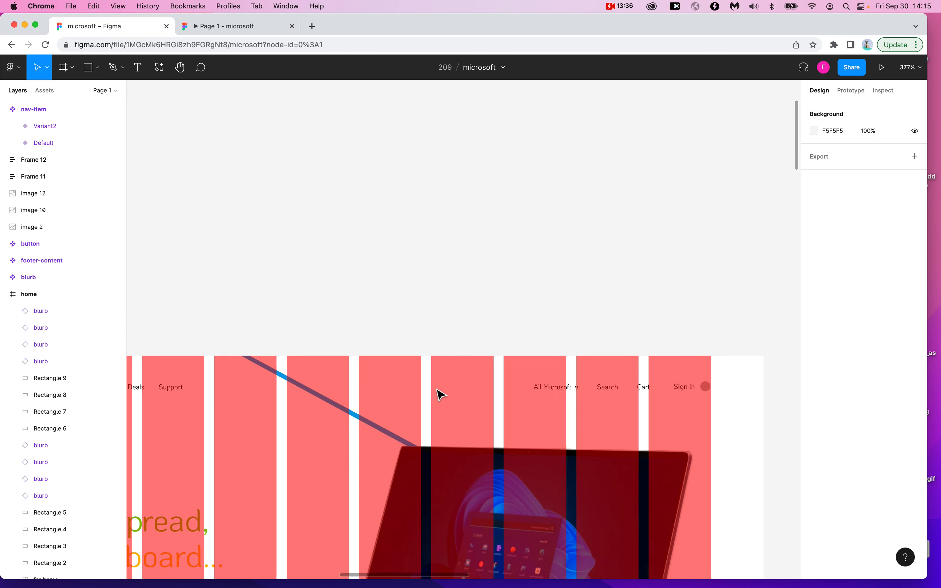
pyautogui.scroll(6, 439, 393)
pyautogui.hscroll(-4, 439, 389)
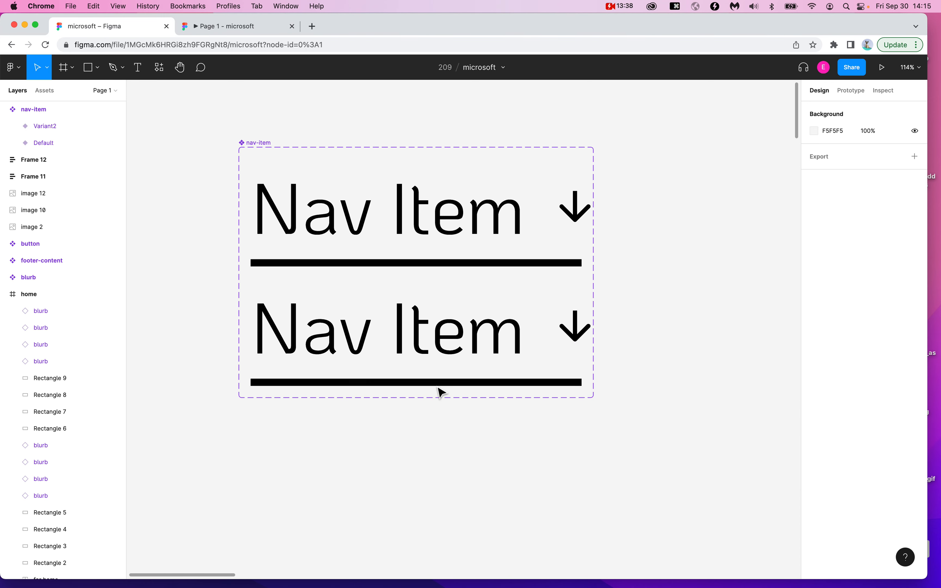
# - Move the nav-item component set to X -2320, Y -1428 and look over its Default and Variant2 layers
pyautogui.moveTo(276, 146); pyautogui.dragTo(248, 126)
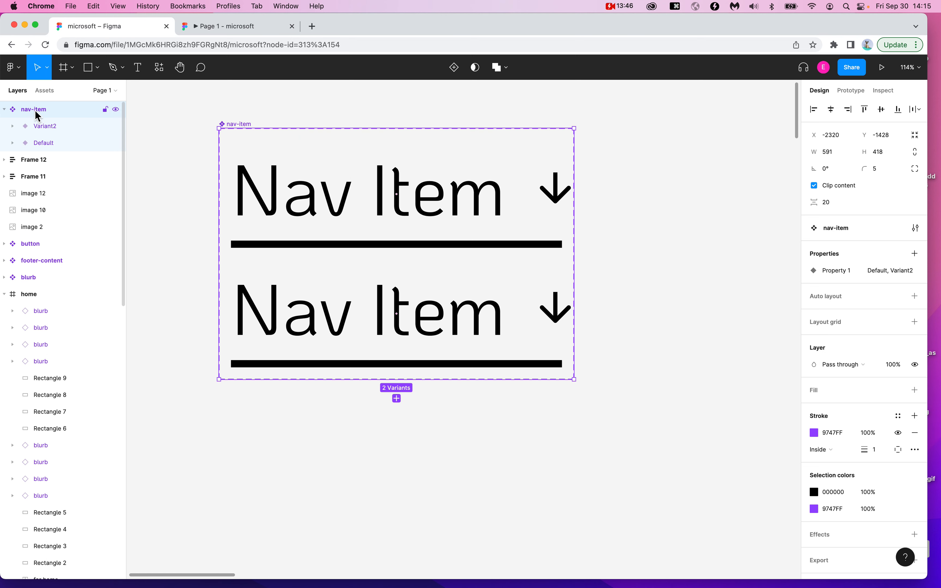
pyautogui.click(46, 128)
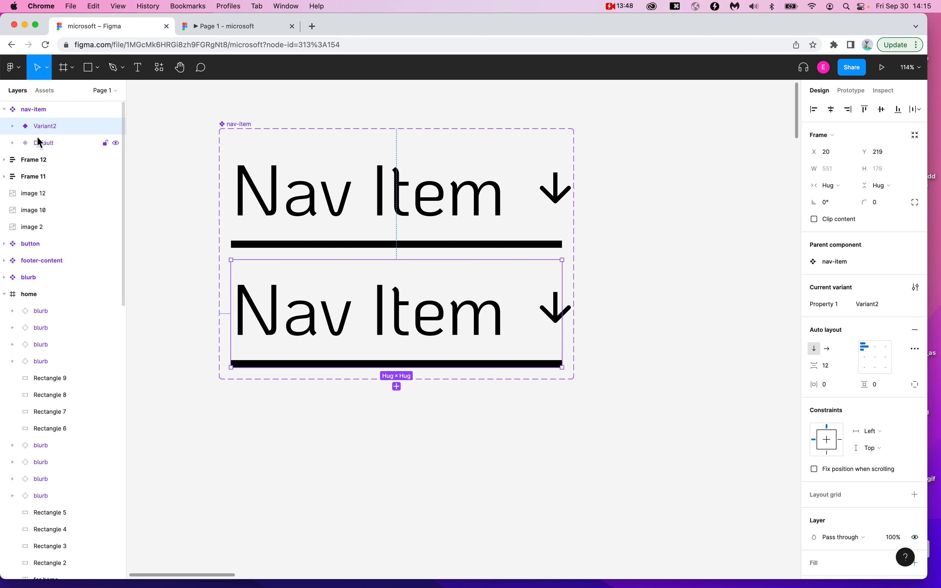
pyautogui.press('alt+super+8')
pyautogui.click(42, 142)
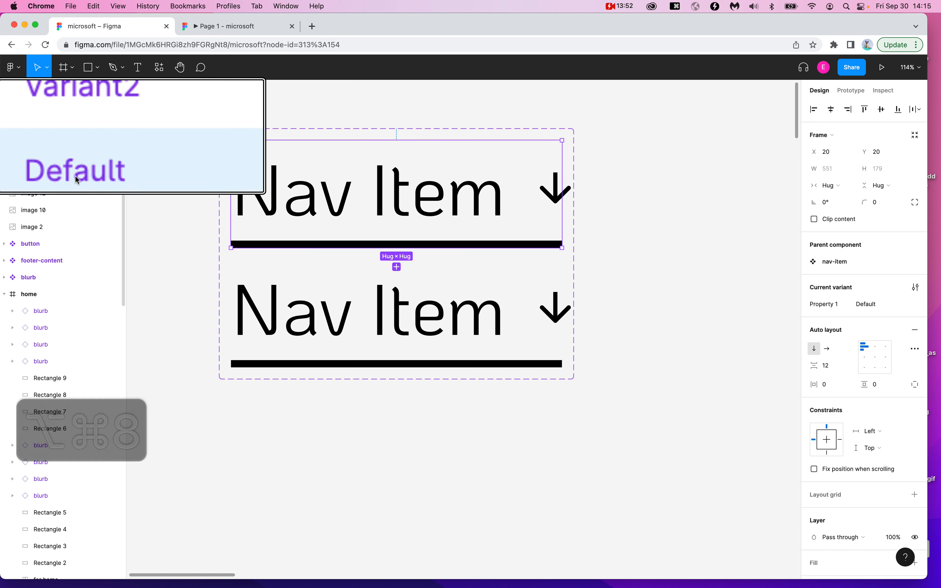
pyautogui.click(78, 127)
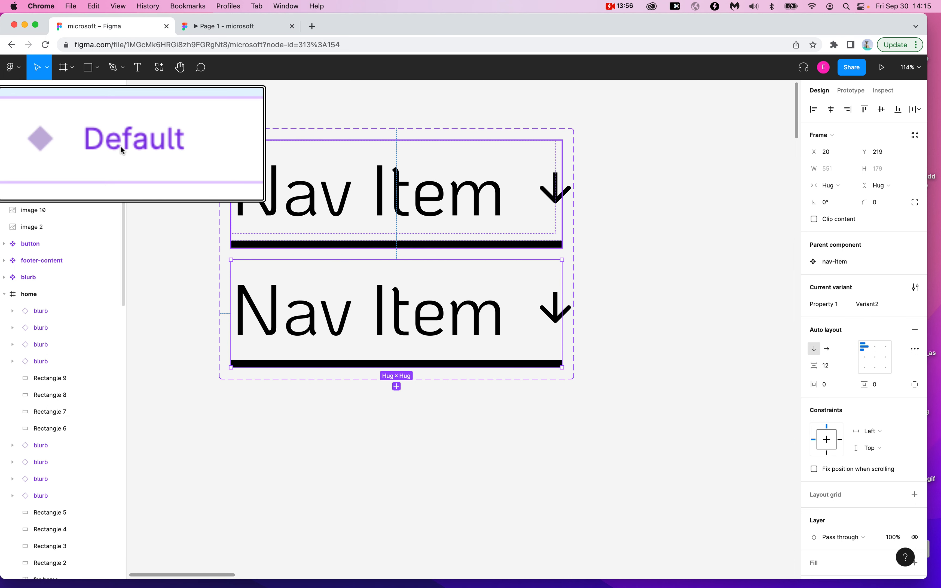
pyautogui.click(120, 148)
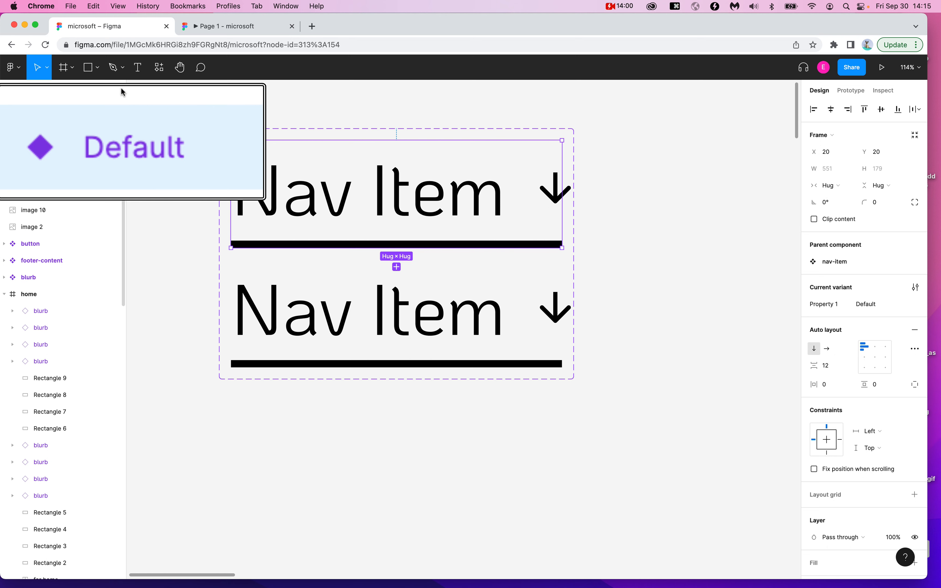
pyautogui.click(126, 110)
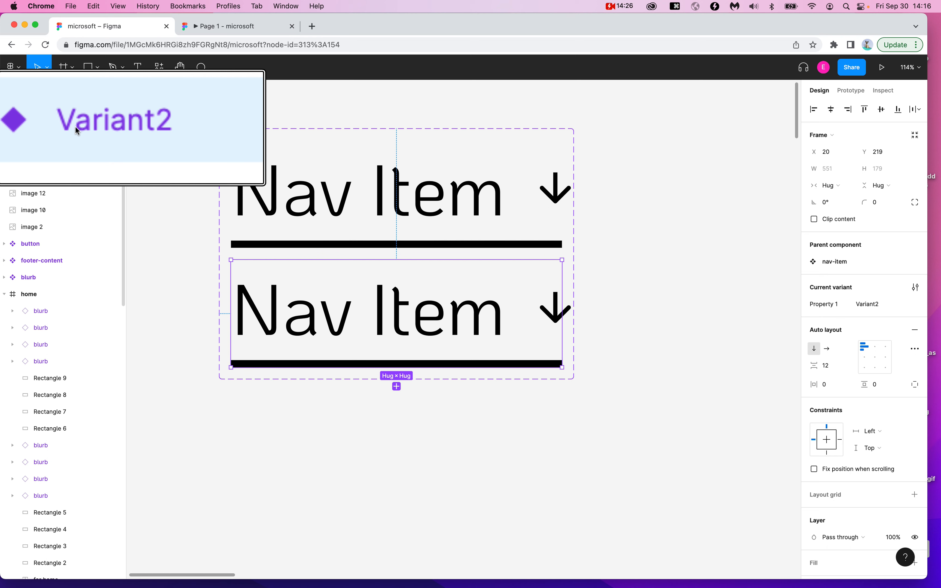
pyautogui.press('alt+super+8')
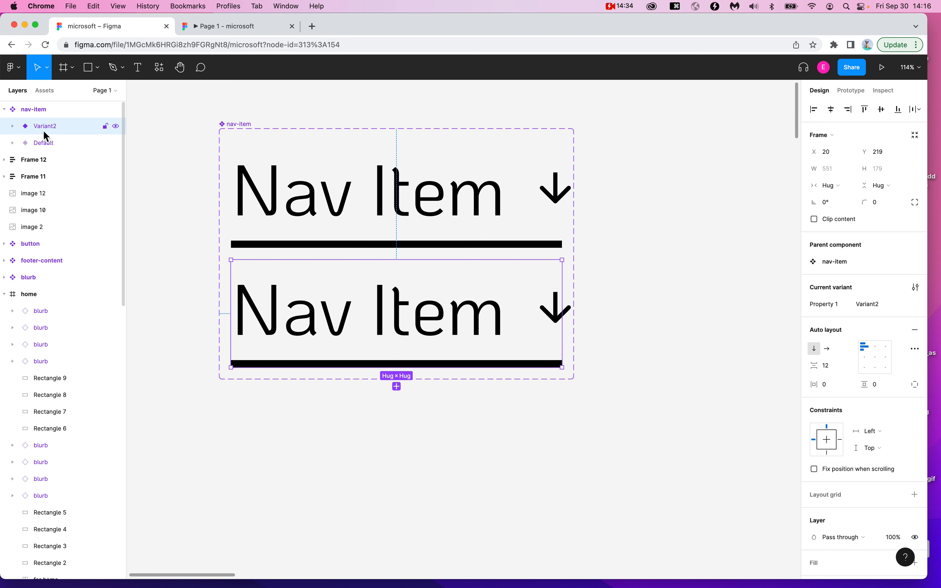
# - Rename the Variant2 layer so that its name reads Property 1=active
pyautogui.press('alt+super+8')
pyautogui.doubleClick(42, 128)
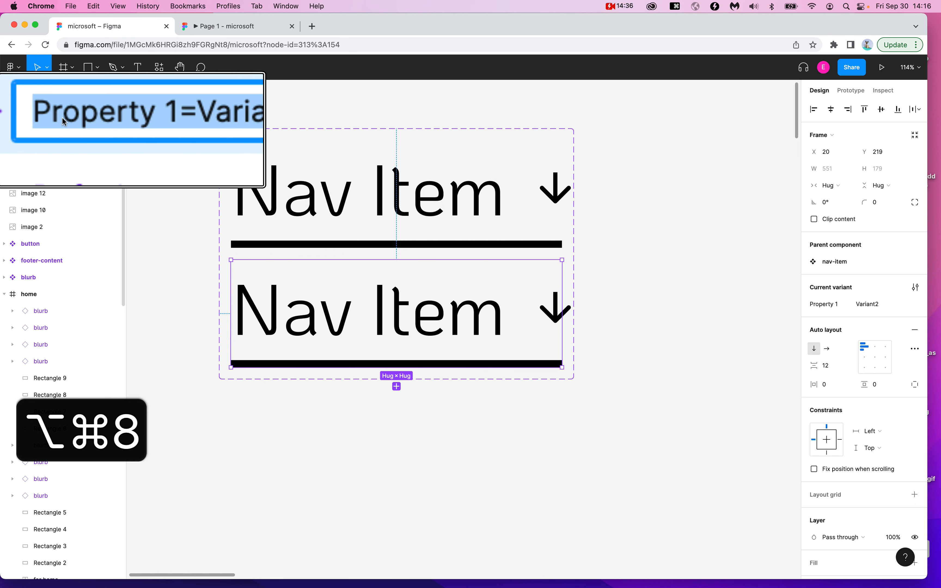
pyautogui.click(179, 115)
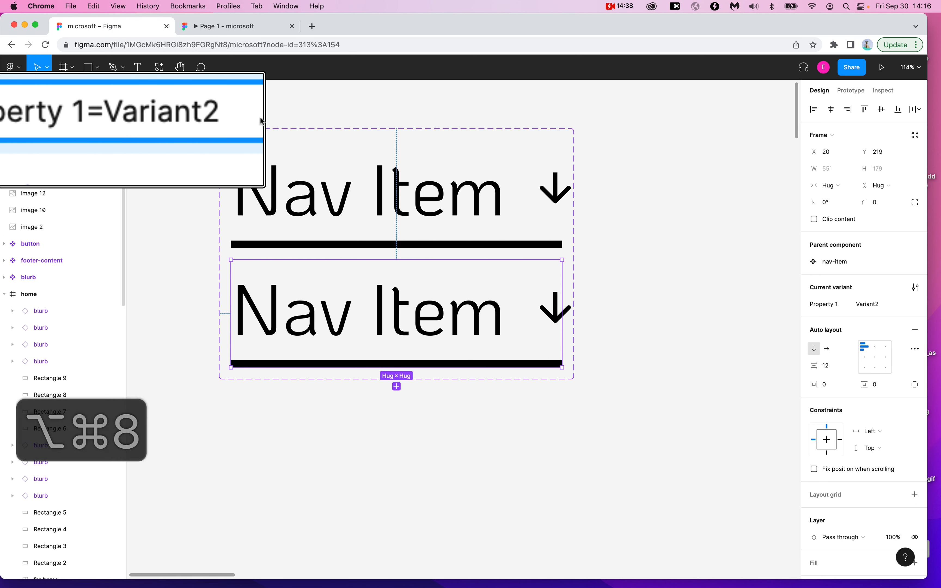
pyautogui.moveTo(66, 113); pyautogui.dragTo(212, 119)
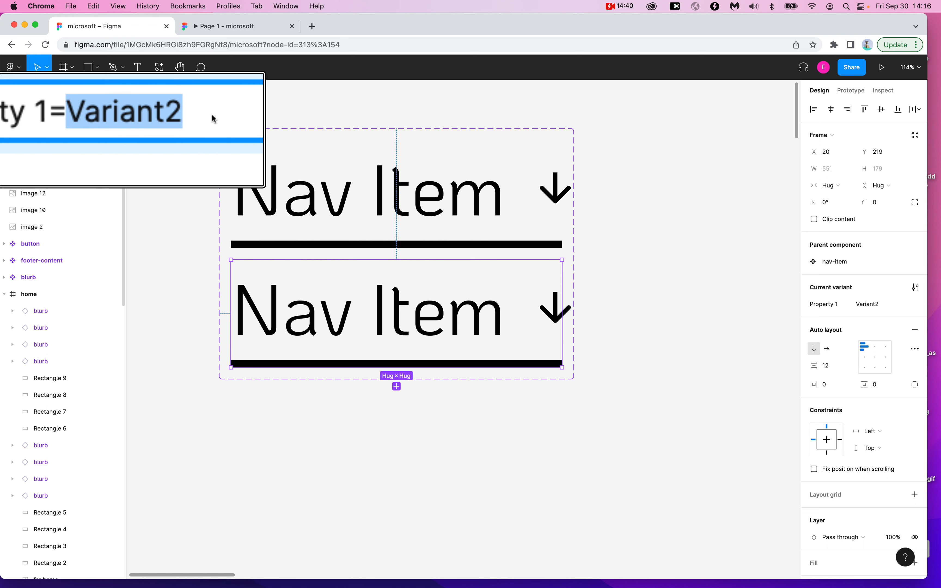
pyautogui.write('active')
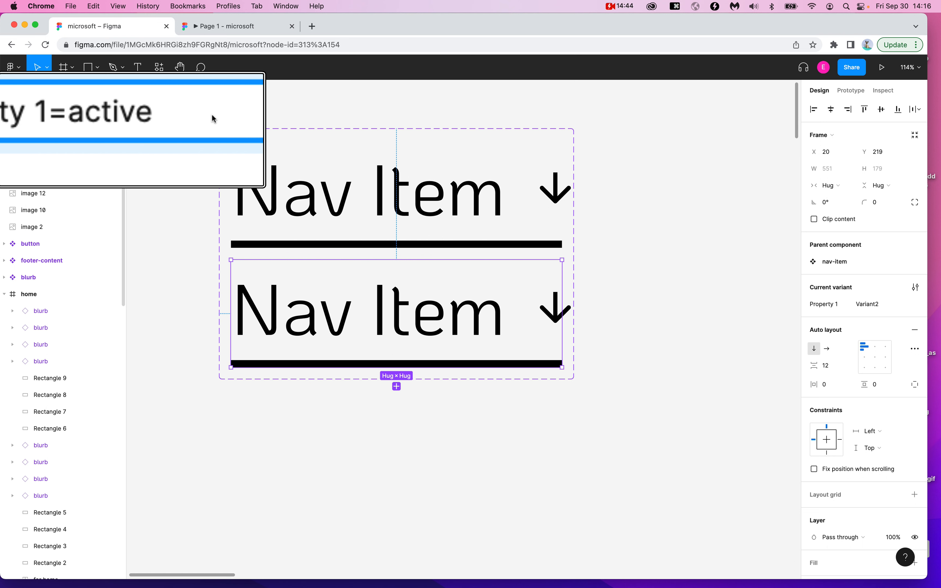
pyautogui.press('Return')
pyautogui.press('alt+super+8')
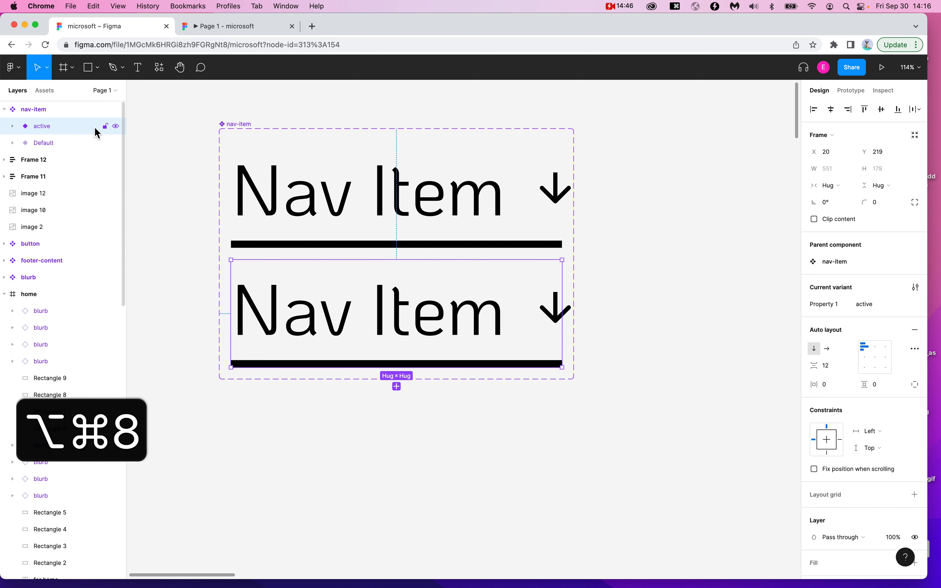
pyautogui.press('alt+super+9')
pyautogui.press('alt+super+8')
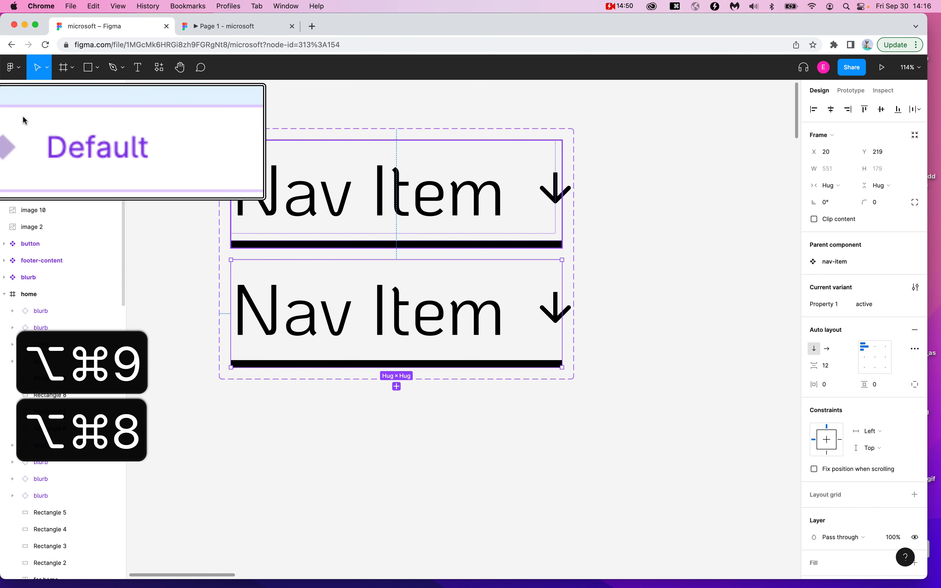
# - Set the lower variant's Property 1 value back to Variant2
pyautogui.press('alt+super+8')
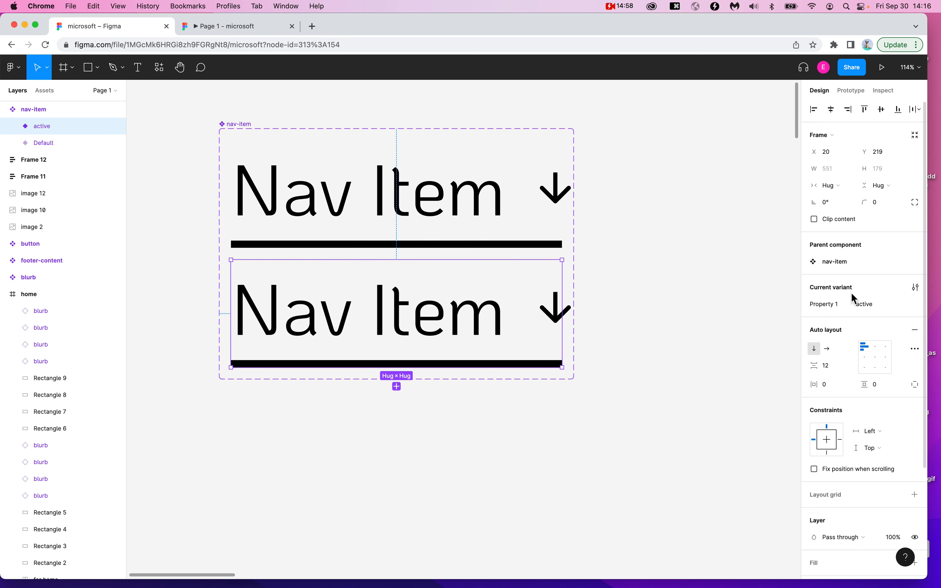
pyautogui.press('alt+super+8')
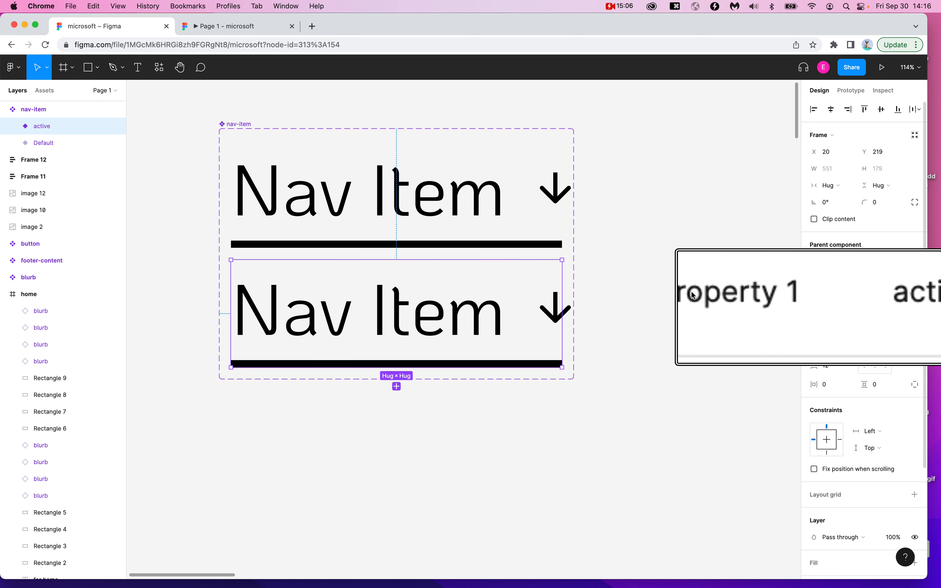
pyautogui.click(784, 298)
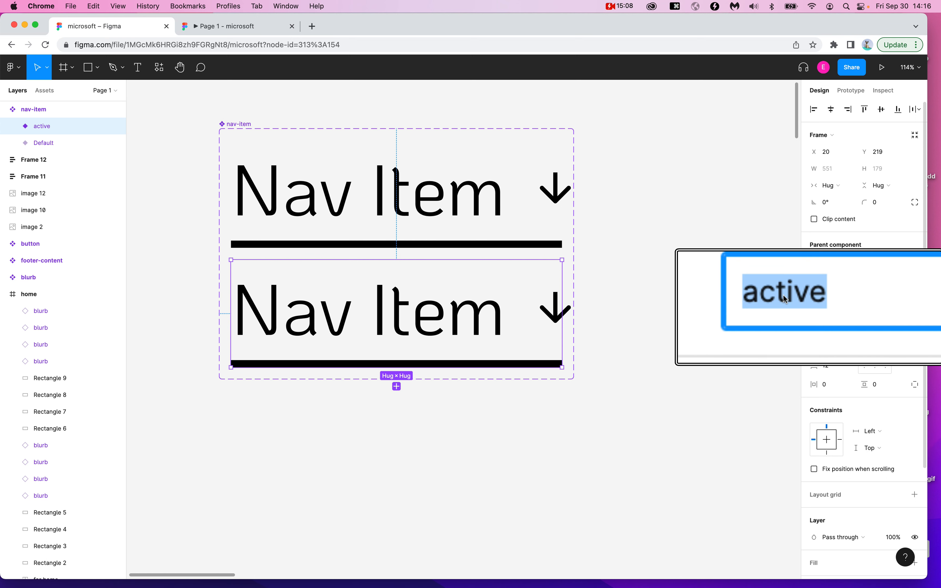
pyautogui.write('Variant1')
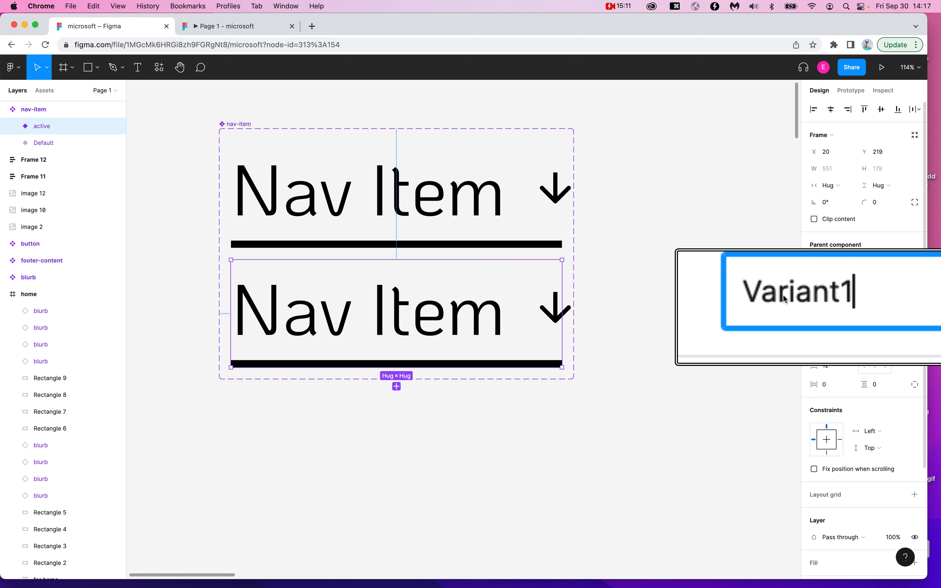
pyautogui.press('BackSpace')
pyautogui.write('2')
pyautogui.press('Return')
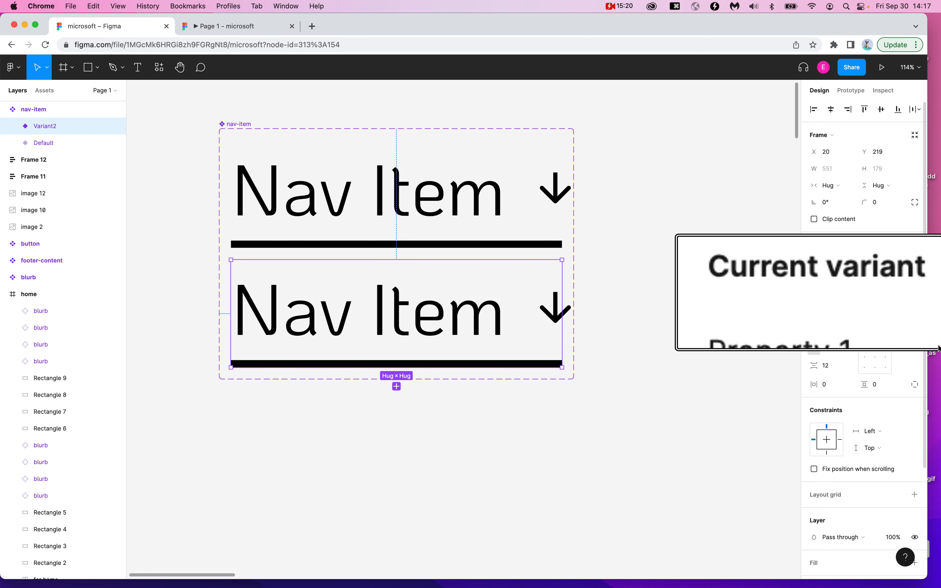
# - Set the Property 1 value of the lower nav-item variant to active
pyautogui.doubleClick(775, 321)
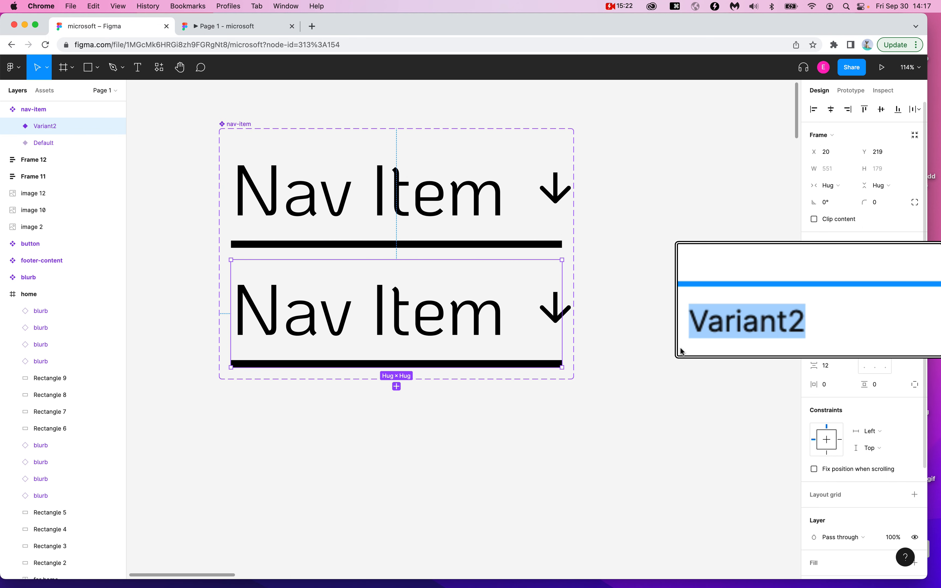
pyautogui.write('active')
pyautogui.press('Return')
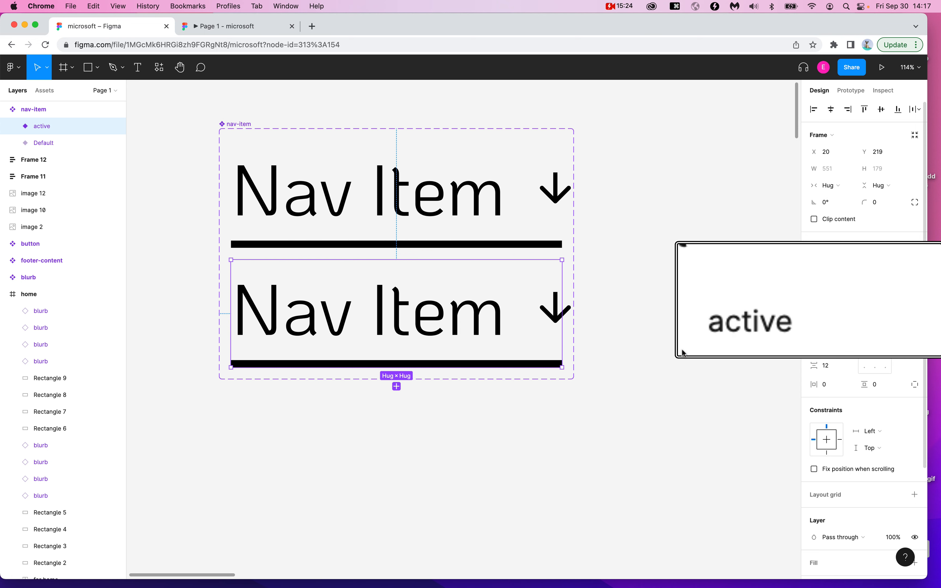
pyautogui.press('alt+super+8')
# - Move the nav-item component set up to X -2320, Y -1468
pyautogui.click(482, 181)
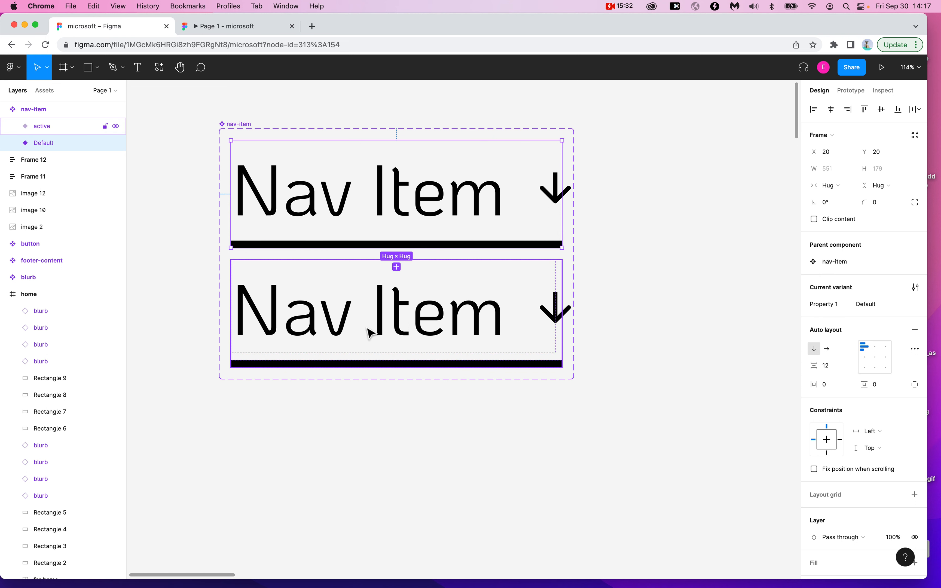
pyautogui.scroll(5, 347, 199)
pyautogui.scroll(-2, 347, 199)
pyautogui.scroll(4, 234, 136)
pyautogui.moveTo(194, 138)
pyautogui.mouseDown()
pyautogui.moveTo(197, 81)
pyautogui.moveTo(194, 122)
pyautogui.mouseUp()
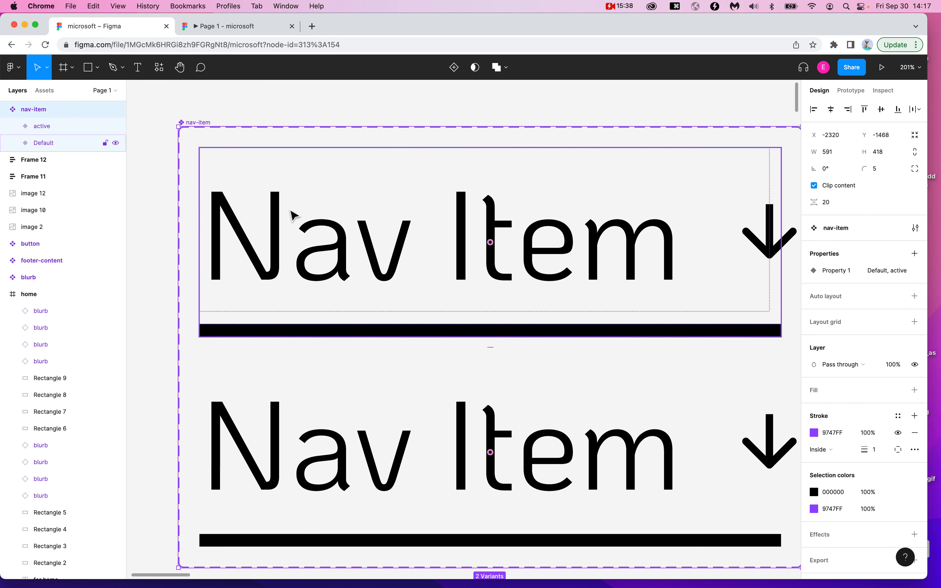
pyautogui.scroll(-3, 354, 385)
pyautogui.hscroll(1, 353, 385)
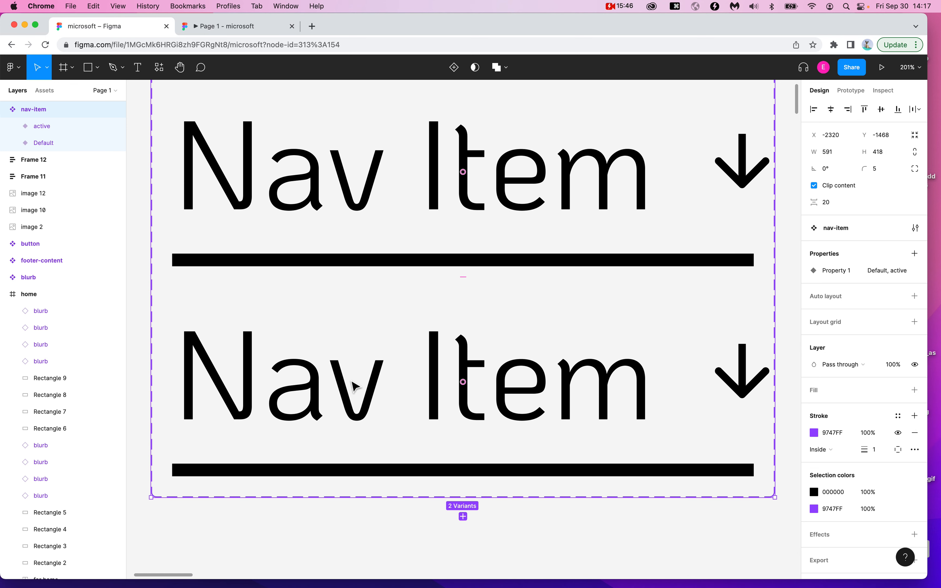
pyautogui.click(466, 261)
pyautogui.moveTo(463, 272); pyautogui.dragTo(500, 259)
pyautogui.press('super+z')
# - Pick the underline bar in the upper nav item, and select the whole Default variant of the nav-item component set
pyautogui.doubleClick(480, 258)
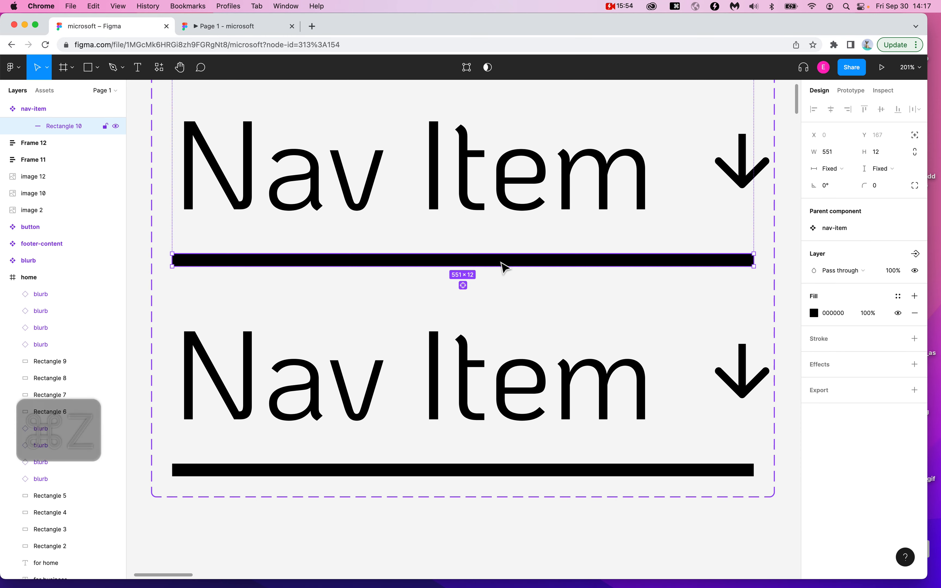
pyautogui.scroll(-3, 751, 234)
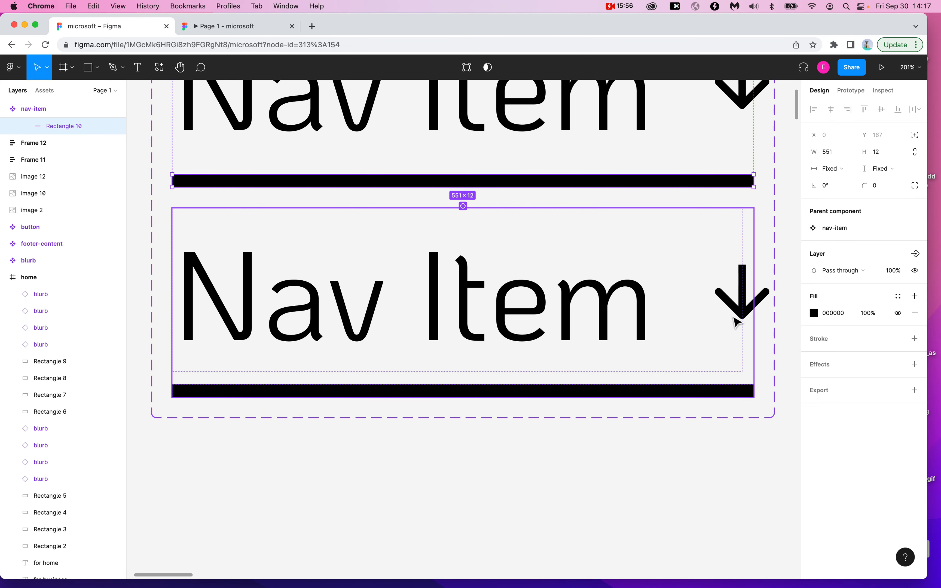
pyautogui.click(739, 312)
pyautogui.scroll(5, 720, 311)
pyautogui.click(687, 258)
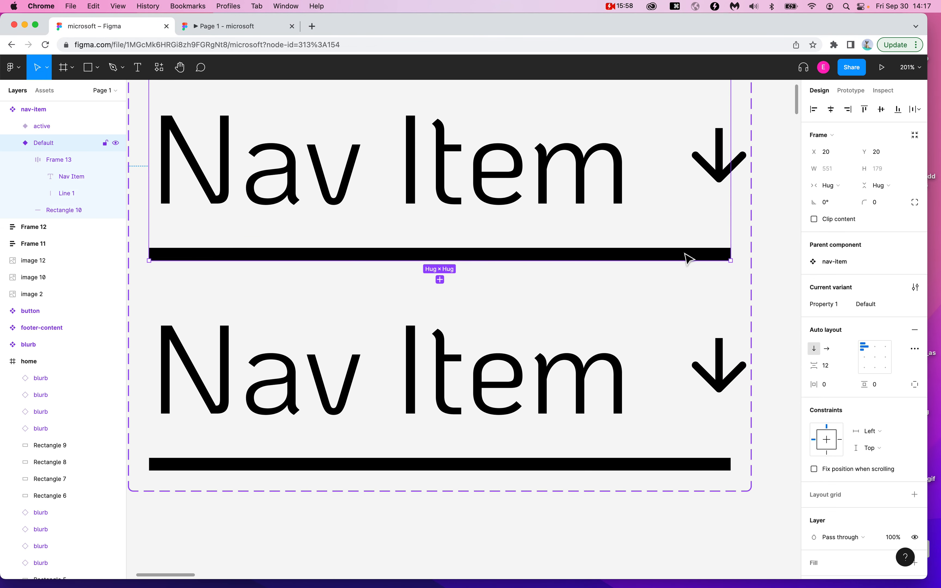
pyautogui.hscroll(-2, 684, 259)
pyautogui.scroll(1, 684, 259)
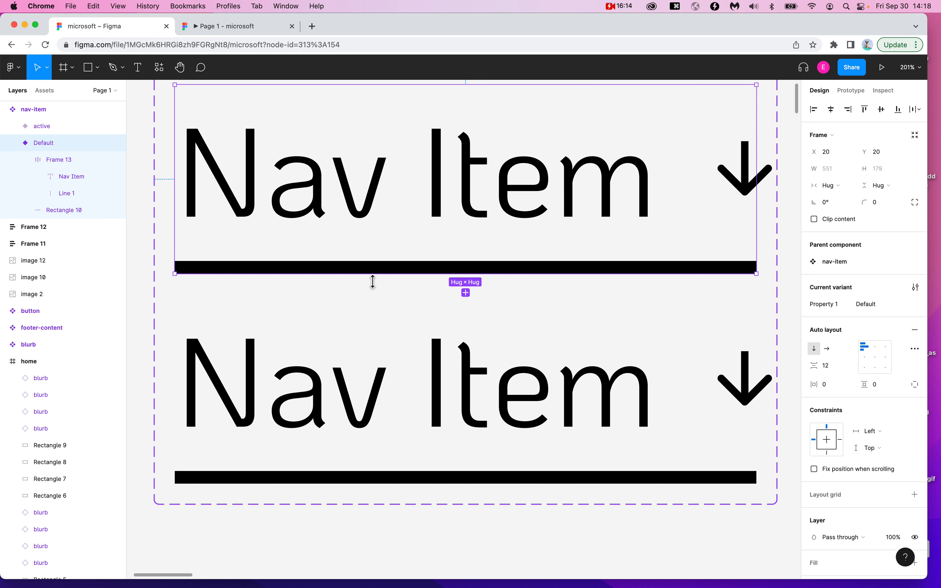
# - Try to move the Default variant of the nav-item component set sideways to X 461, Y 14
pyautogui.click(140, 306)
pyautogui.click(328, 269)
pyautogui.doubleClick(227, 179)
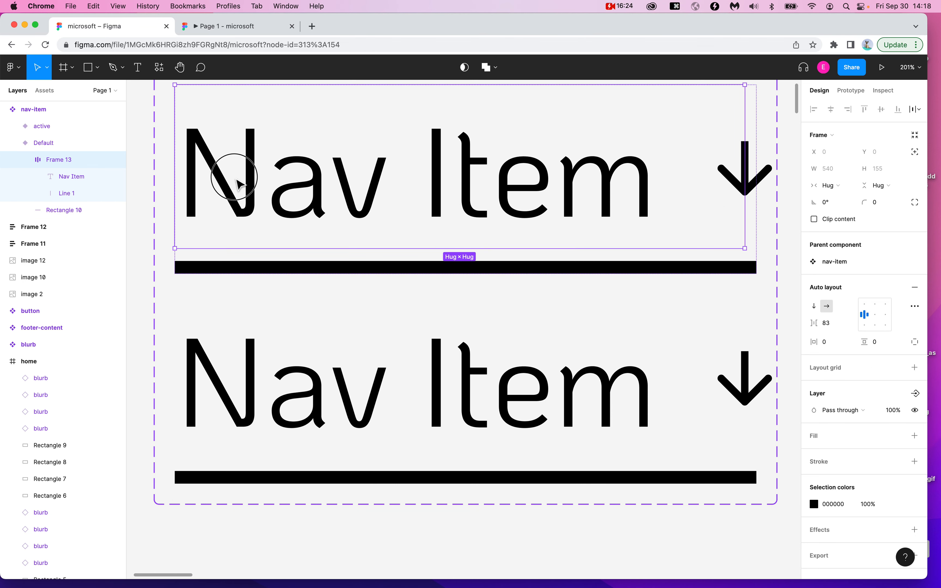
pyautogui.scroll(-5, 274, 292)
pyautogui.click(205, 417)
pyautogui.click(311, 210)
pyautogui.click(291, 222)
pyautogui.moveTo(290, 222); pyautogui.dragTo(520, 221)
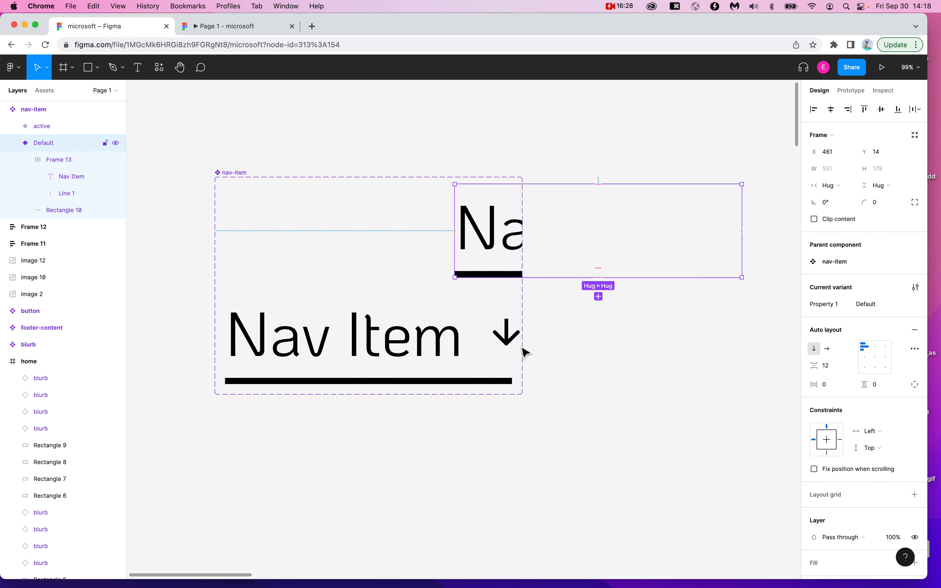
pyautogui.click(544, 397)
pyautogui.click(519, 294)
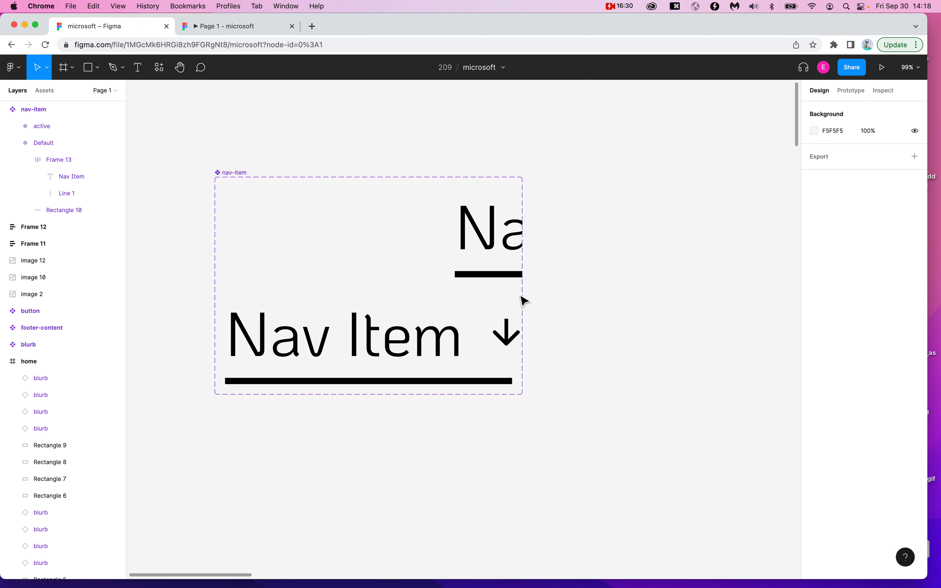
# - Try to widen the nav-item component set, and undo both the widening and the Default variant's move
pyautogui.click(235, 178)
pyautogui.moveTo(522, 199); pyautogui.dragTo(786, 208)
pyautogui.press('super+z')
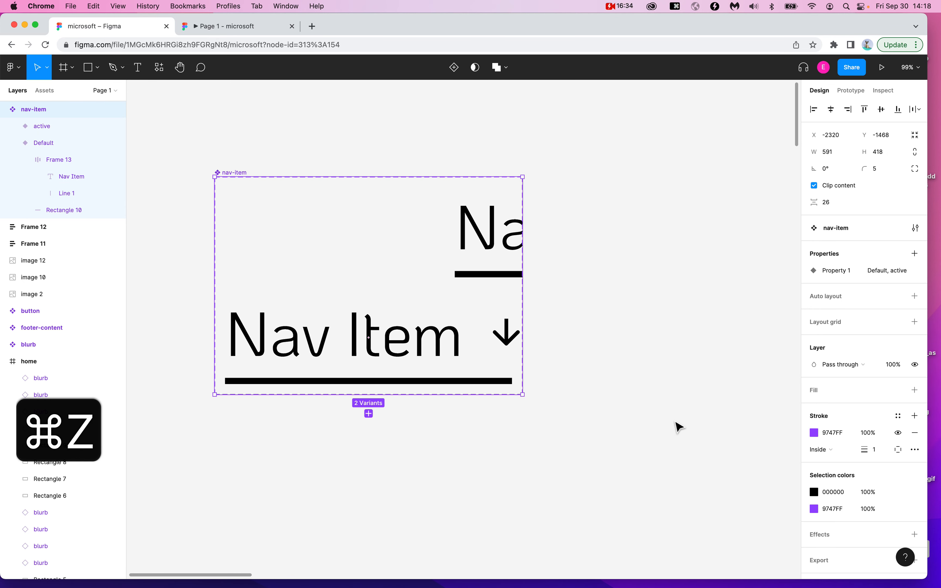
pyautogui.press('super+z')
pyautogui.press('super+z')
pyautogui.press('super+z')
pyautogui.click(509, 414)
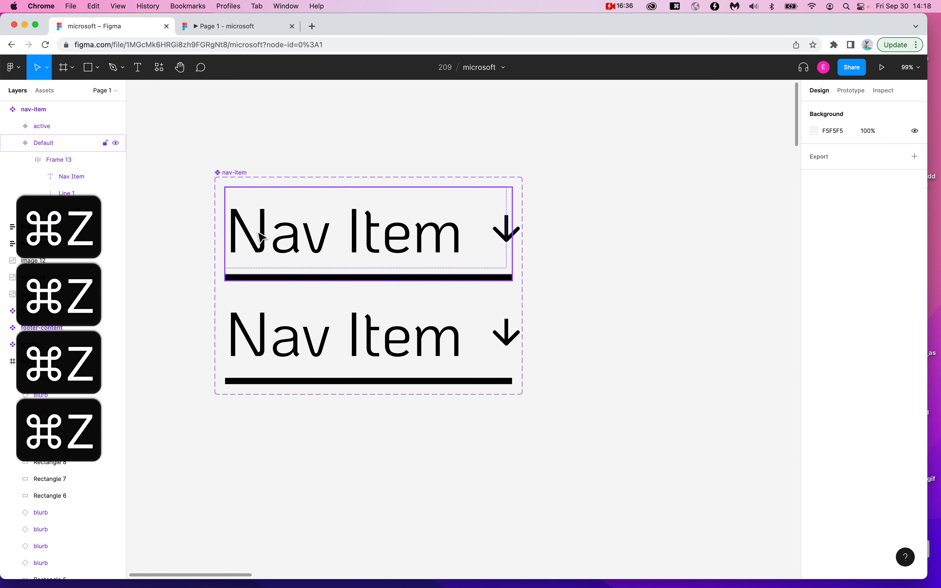
pyautogui.click(54, 232)
pyautogui.moveTo(54, 232); pyautogui.dragTo(859, 309)
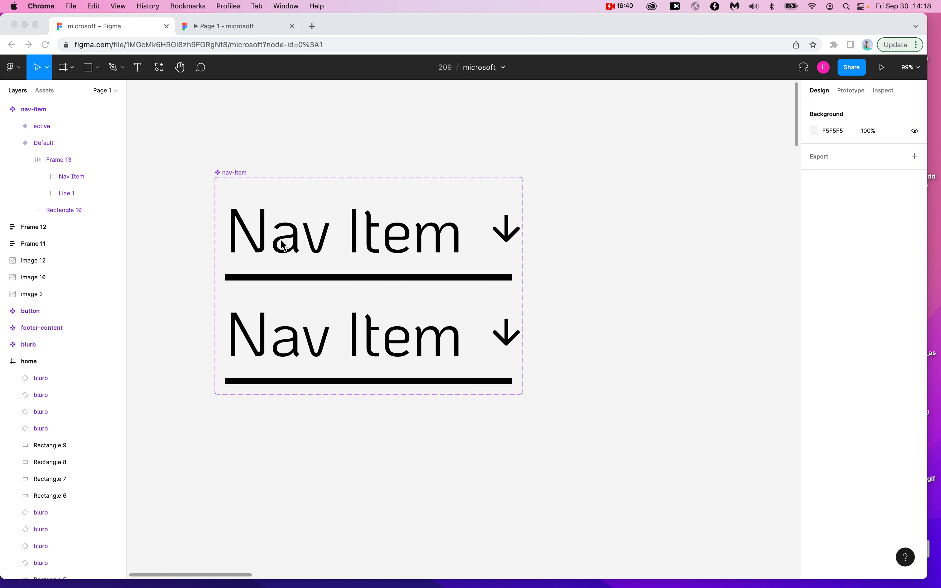
pyautogui.scroll(5, 283, 246)
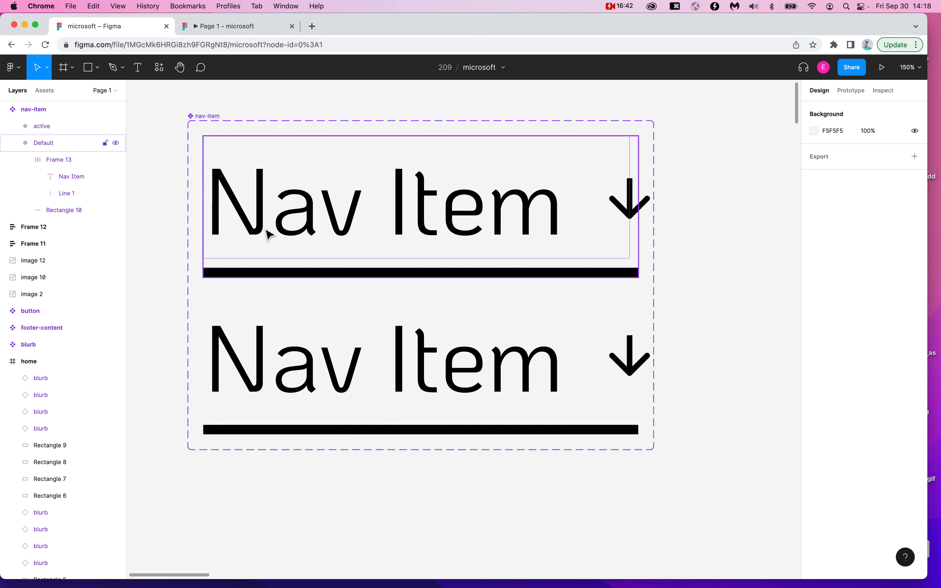
pyautogui.click(246, 183)
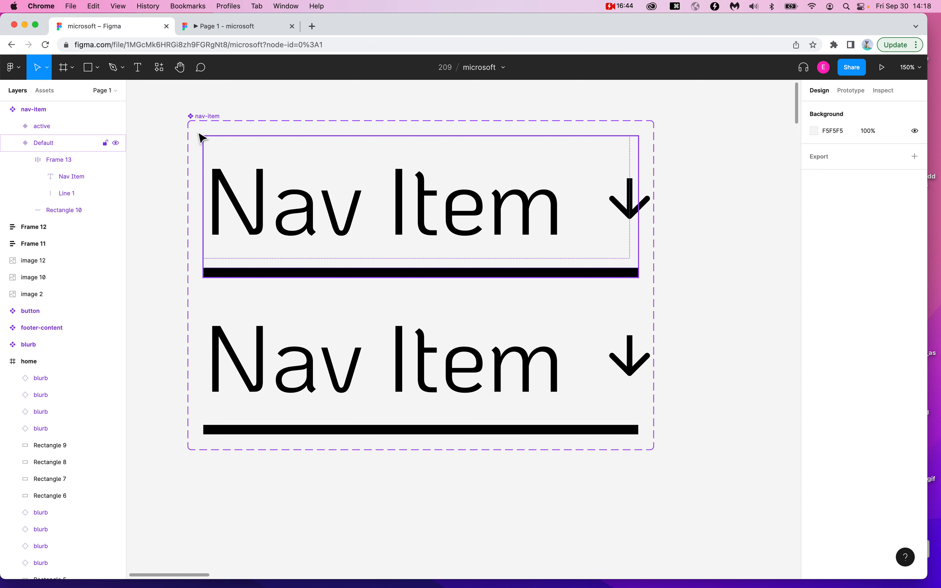
# - Delete the underline bar, Rectangle 10, from the Default variant of the nav-item component set
pyautogui.click(209, 118)
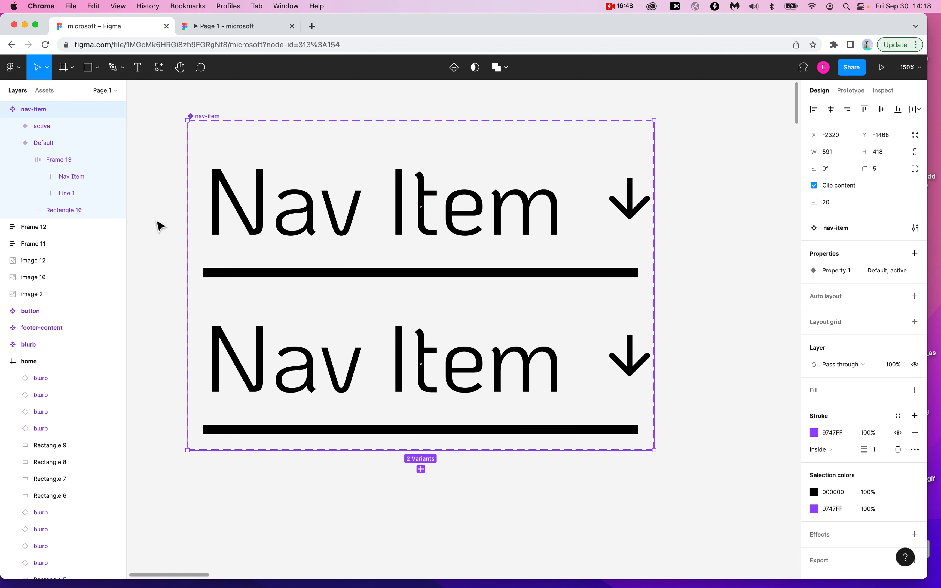
pyautogui.click(72, 213)
pyautogui.press('alt+super+8')
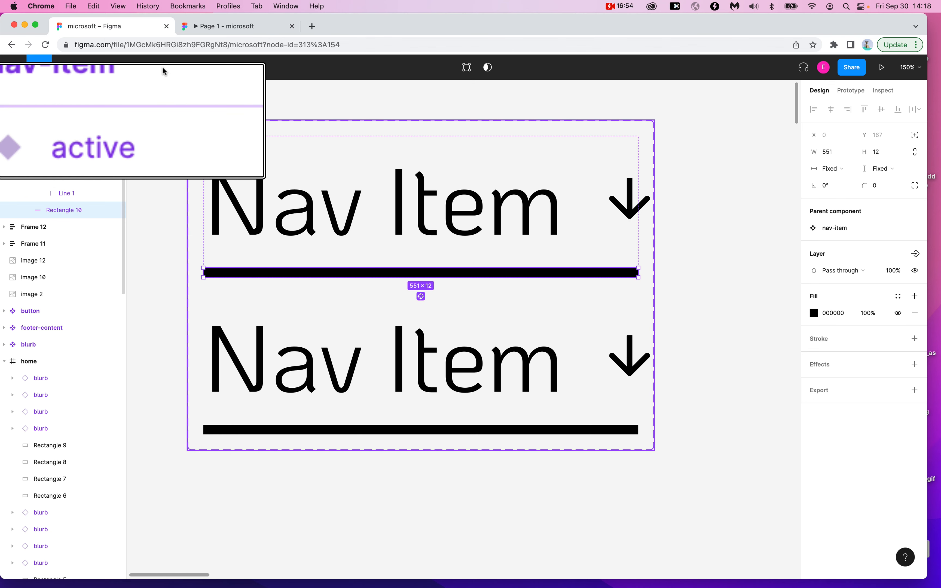
pyautogui.click(43, 109)
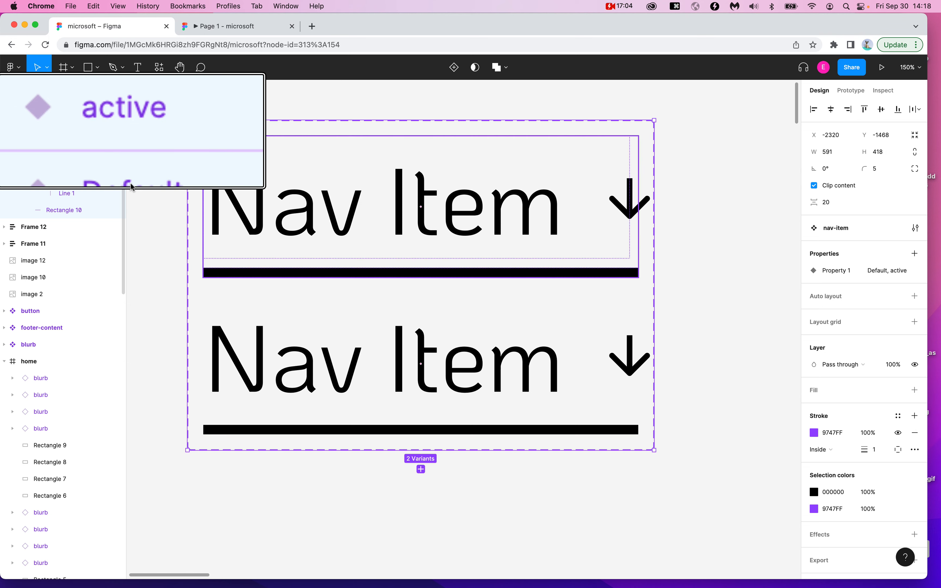
pyautogui.click(132, 144)
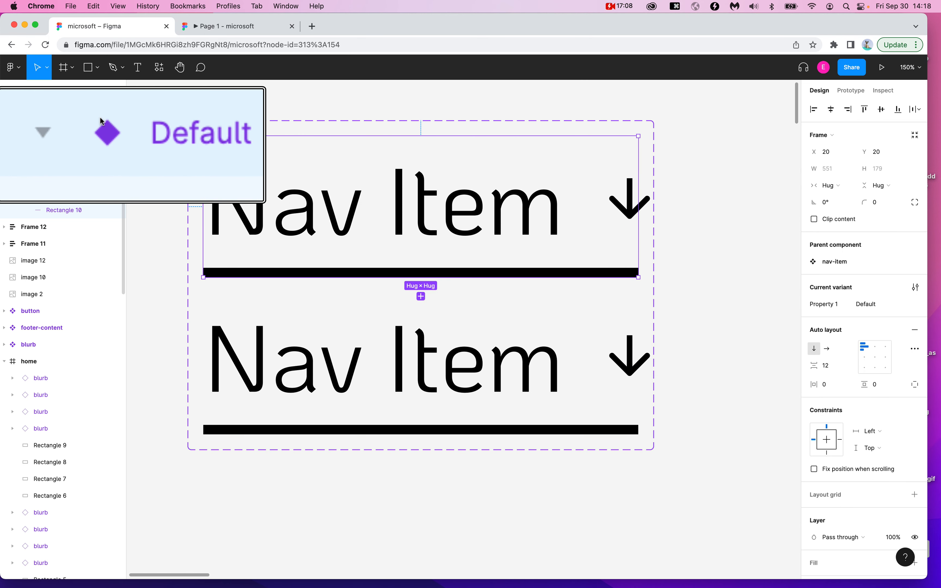
pyautogui.click(51, 131)
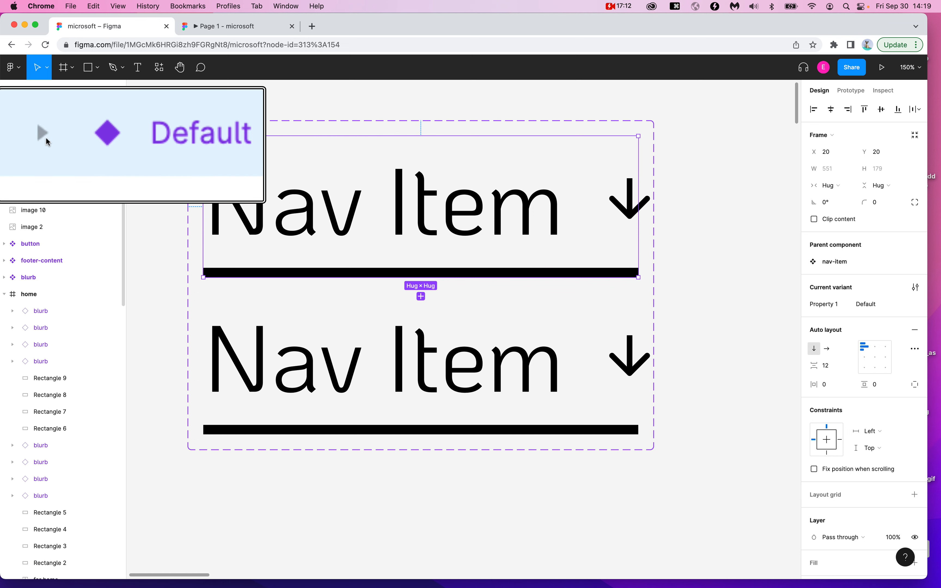
pyautogui.click(30, 138)
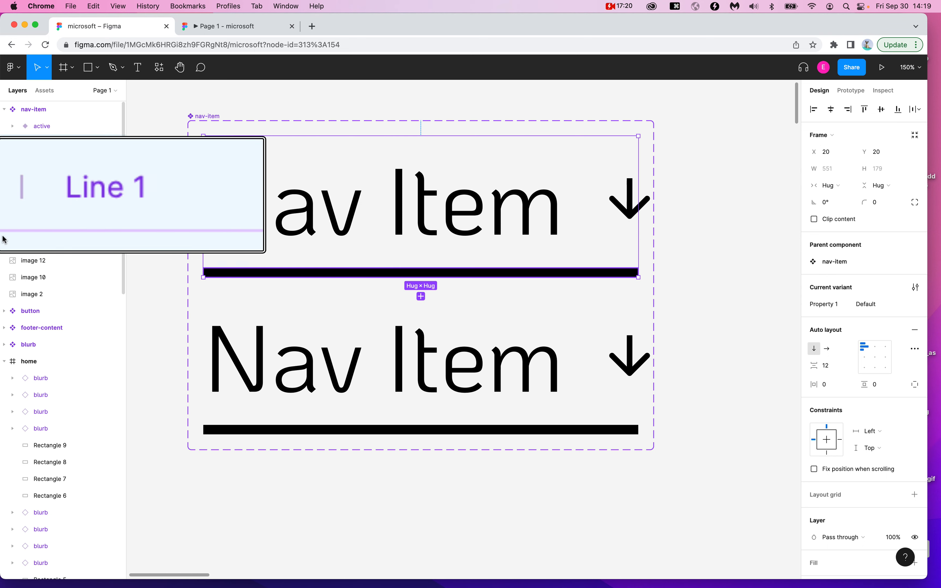
pyautogui.click(147, 208)
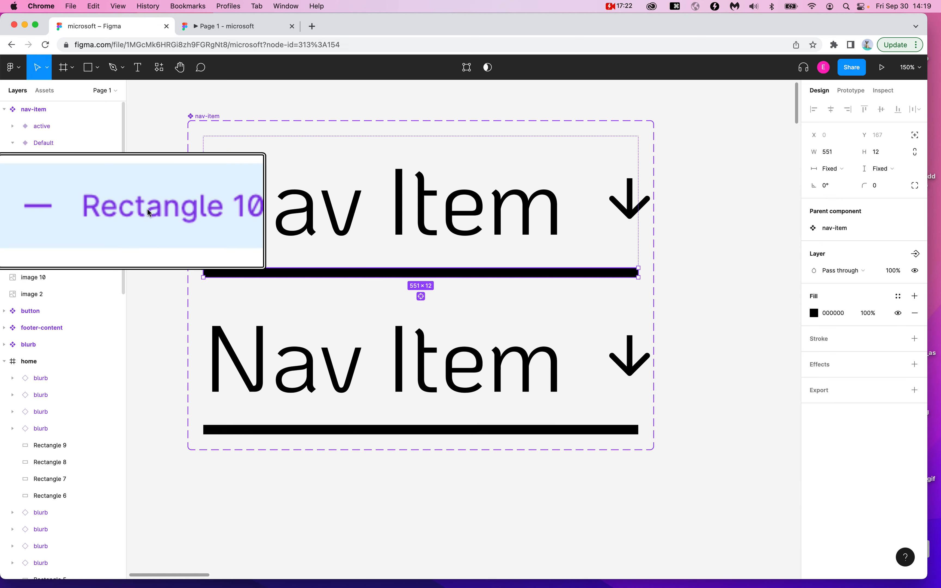
pyautogui.press('Delete')
pyautogui.press('alt+super+8')
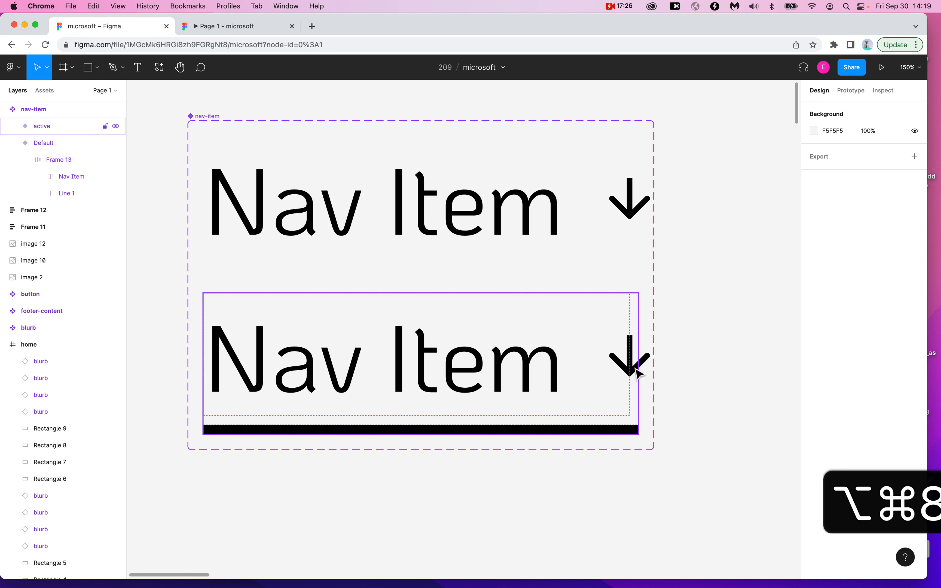
# - Flip the arrow, Line 1, in the active variant to point upward at a rotation of -90°
pyautogui.press('alt+super+8')
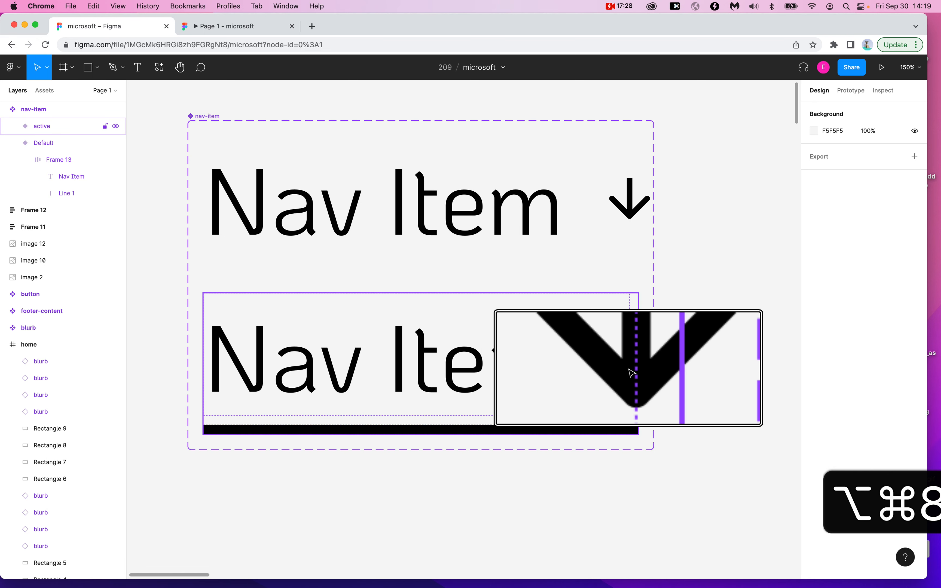
pyautogui.press('alt+super+8')
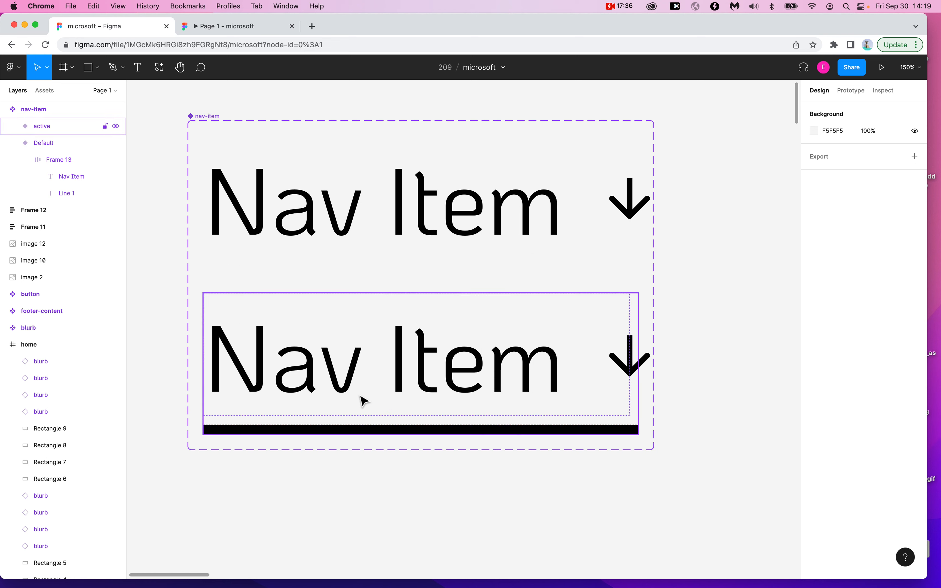
pyautogui.press('alt+super+8')
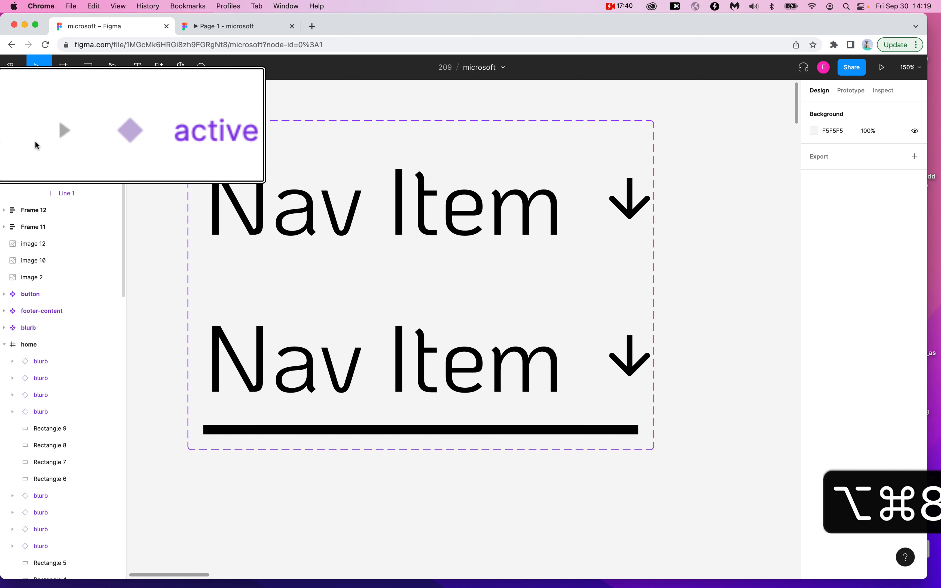
pyautogui.click(67, 135)
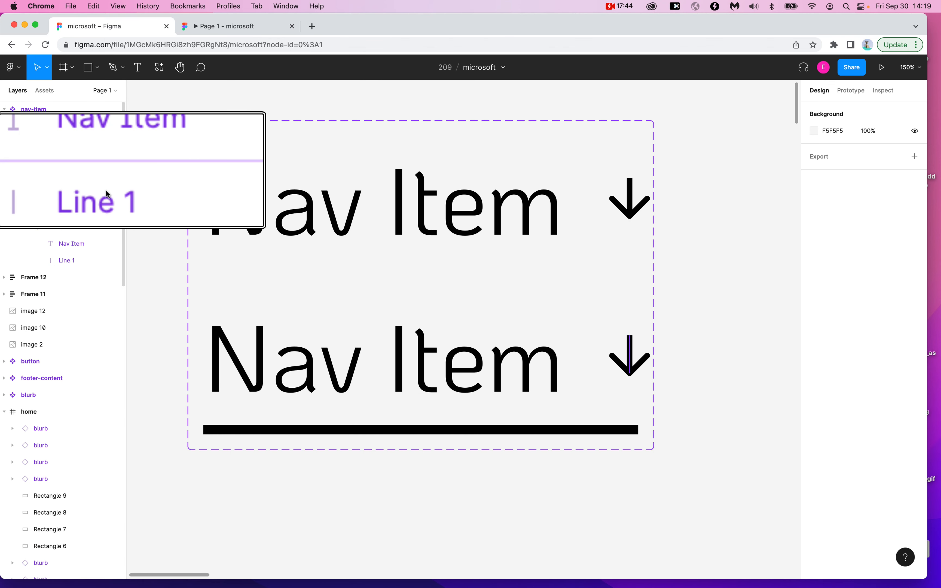
pyautogui.click(68, 260)
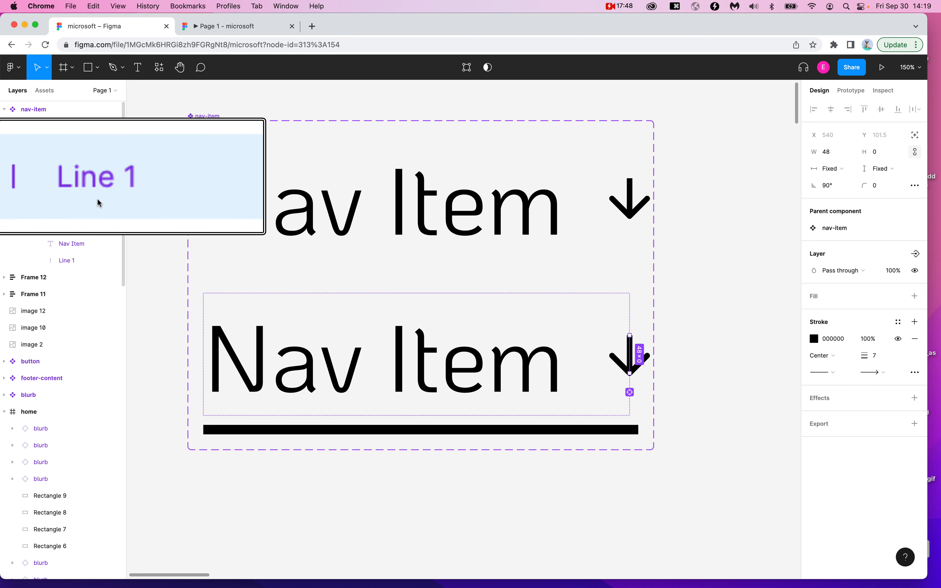
pyautogui.press('alt+super+8')
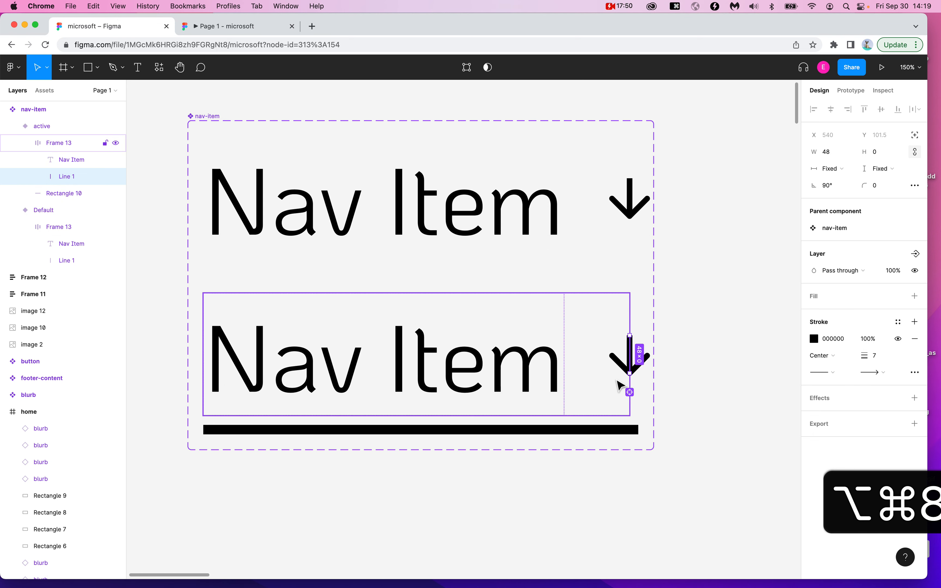
pyautogui.moveTo(634, 383); pyautogui.dragTo(634, 324)
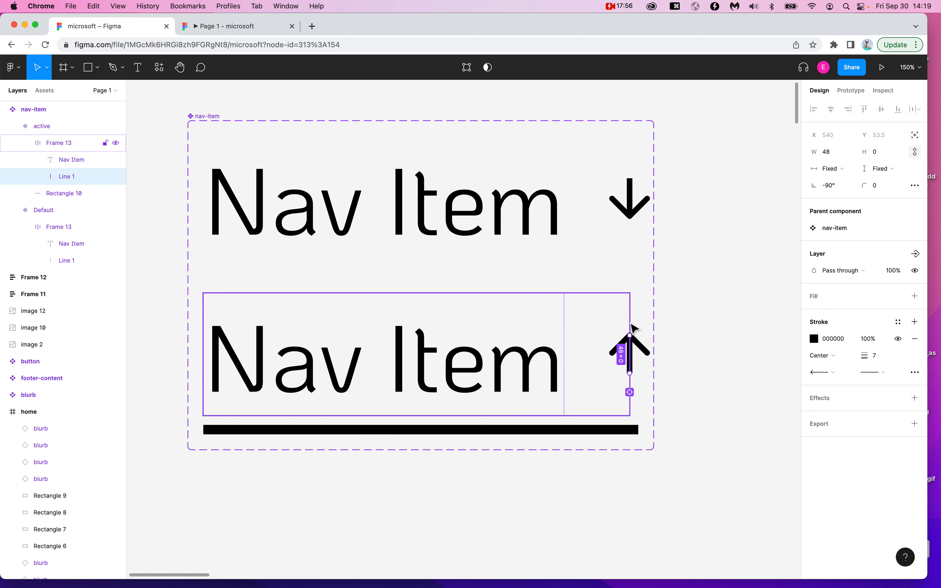
pyautogui.click(732, 370)
# - Review the nav-item component set, examining its Default variant and its active variant in turn
pyautogui.scroll(-5, 734, 371)
pyautogui.hscroll(5, 734, 370)
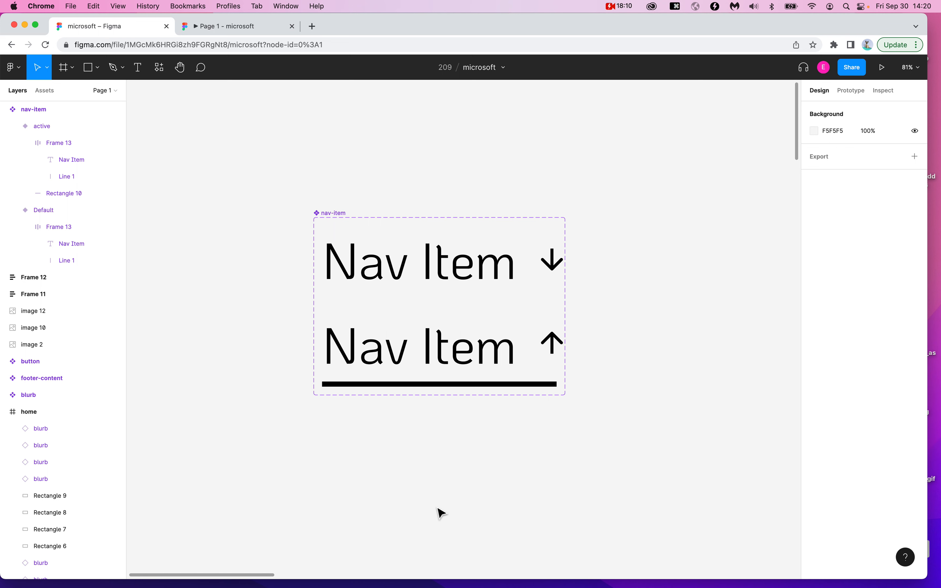
pyautogui.press('alt+super+8')
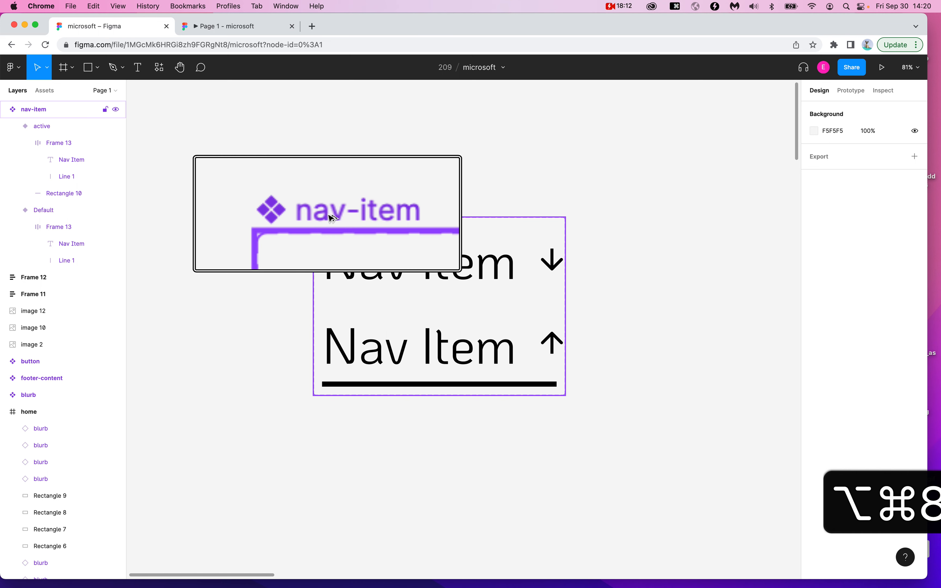
pyautogui.press('alt+super+8')
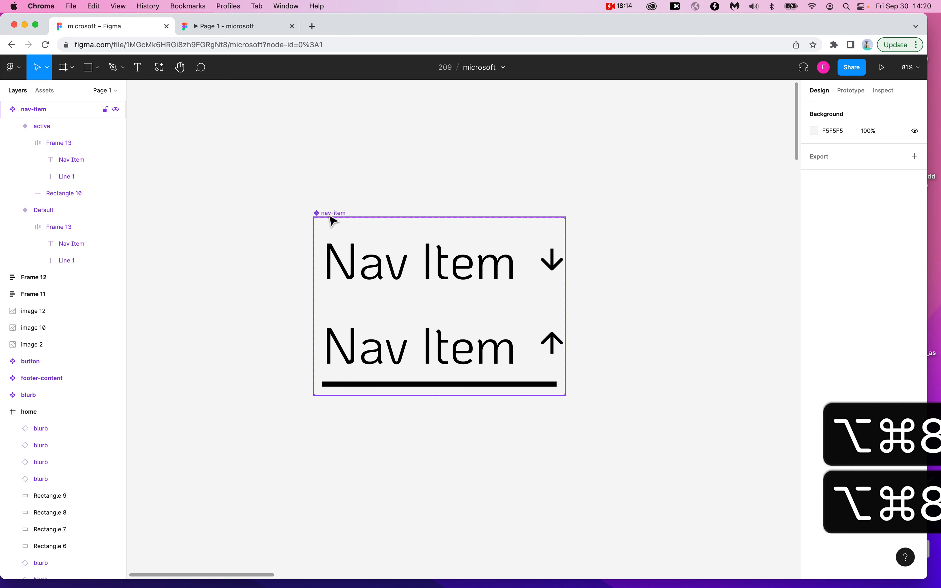
pyautogui.click(401, 268)
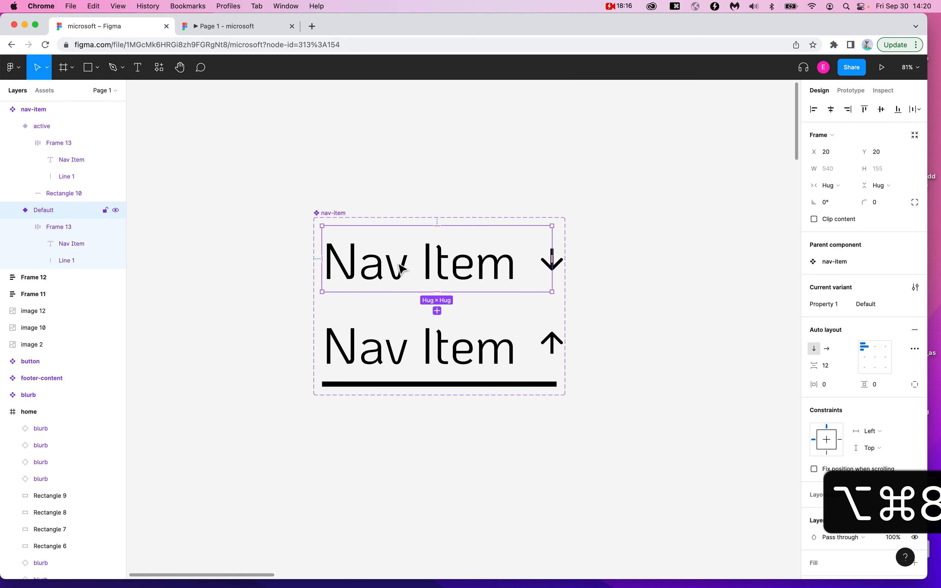
pyautogui.click(390, 348)
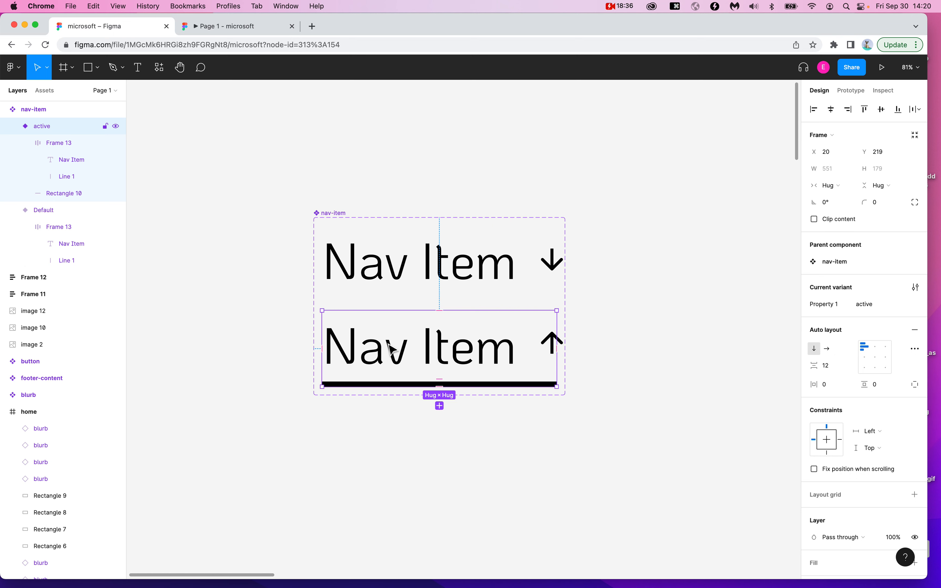
pyautogui.click(620, 176)
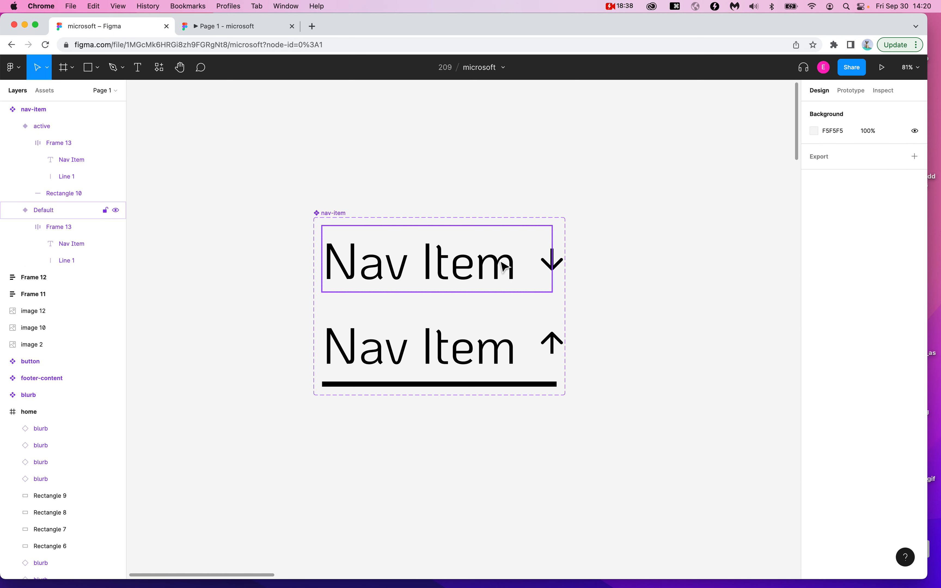
# - Connect the nav-item set's Default variant to the active variant with a prototype interaction
pyautogui.press('alt+super+8')
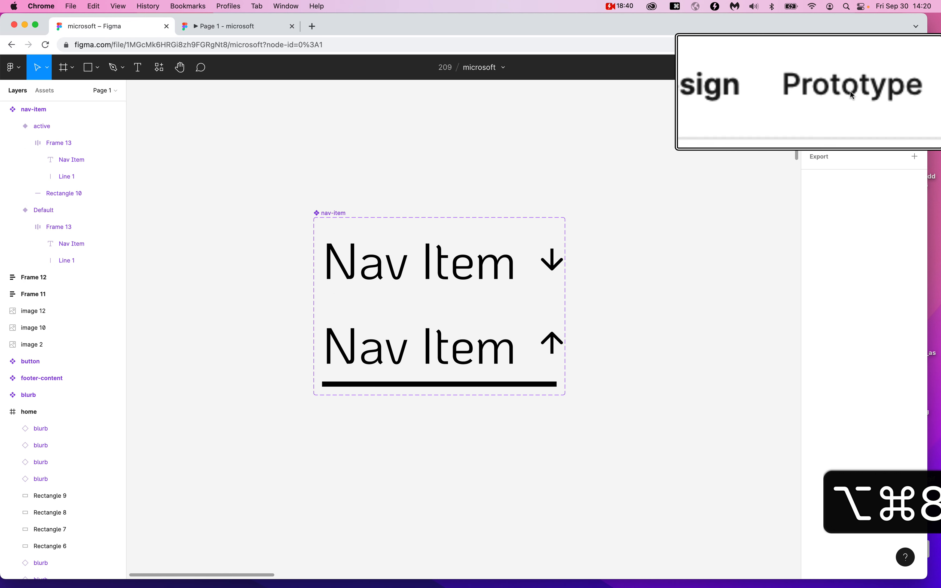
pyautogui.click(848, 84)
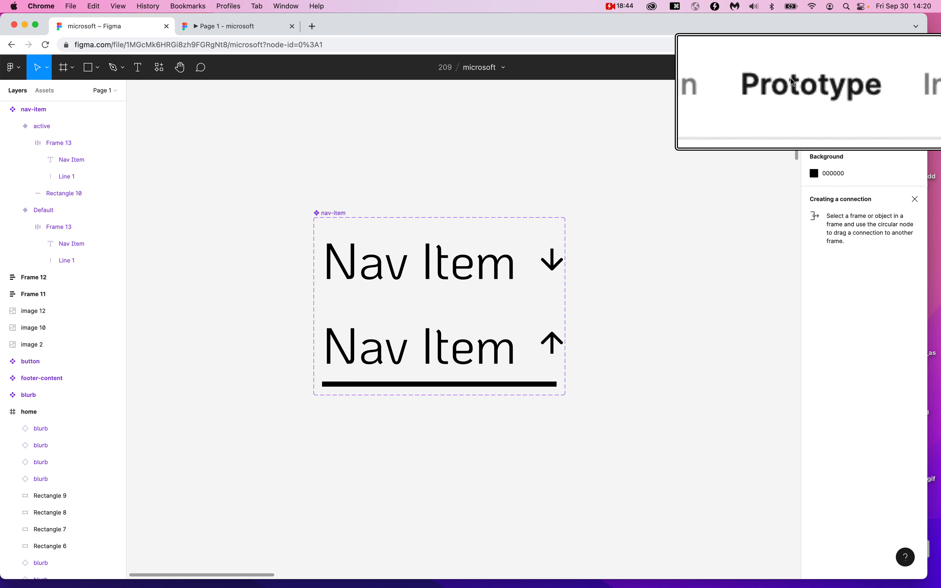
pyautogui.press('alt+super+8')
pyautogui.click(446, 255)
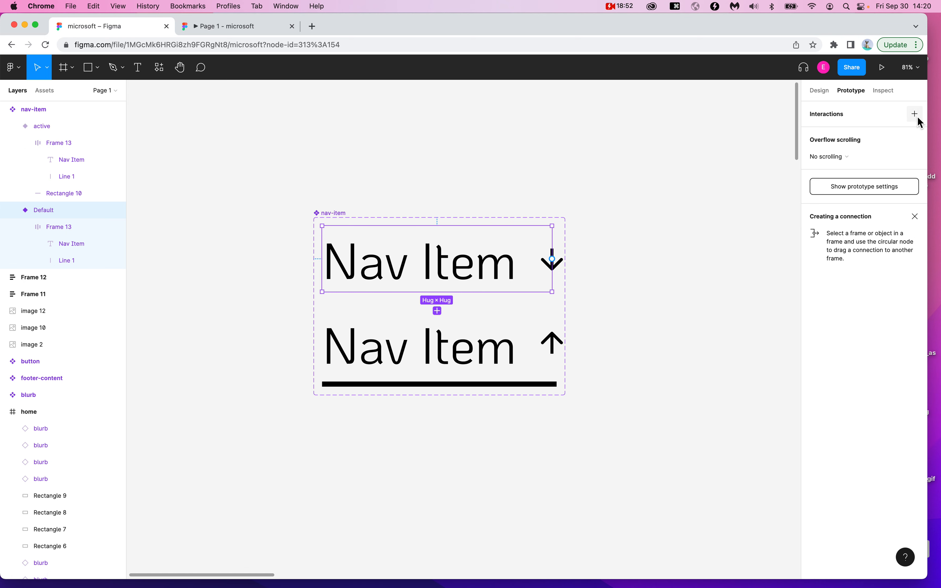
pyautogui.press('alt+super+8')
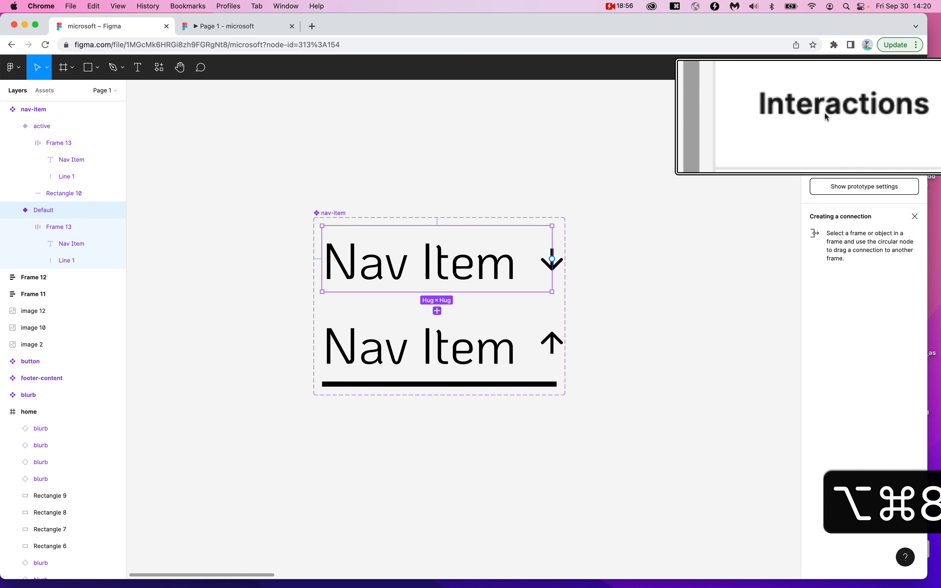
pyautogui.press('alt+super+8')
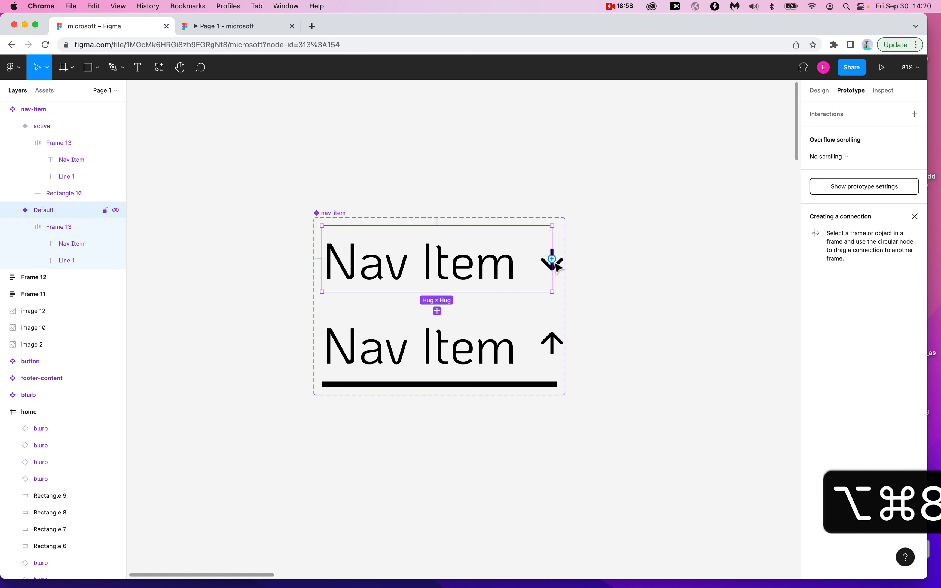
pyautogui.press('alt+super+8')
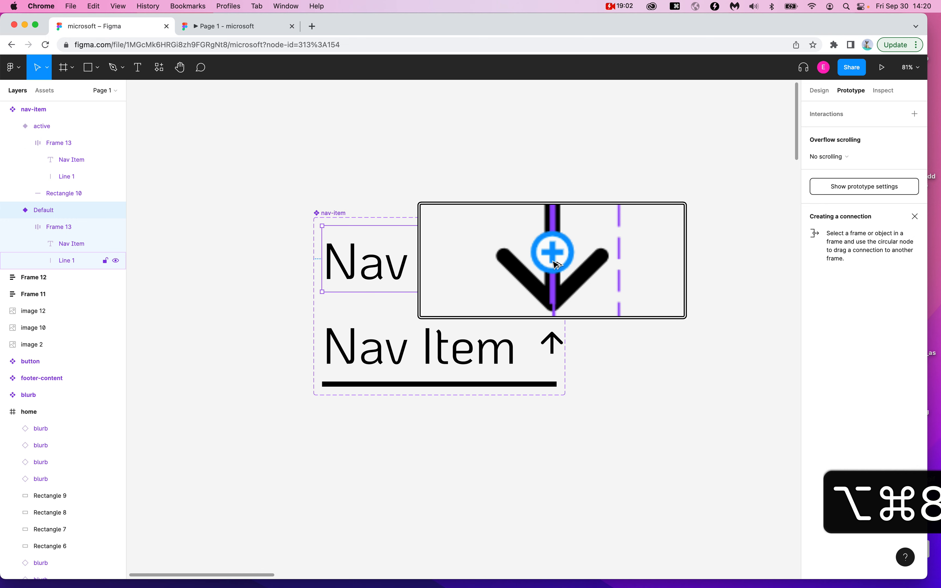
pyautogui.press('alt+super+8')
pyautogui.moveTo(552, 259); pyautogui.dragTo(496, 352)
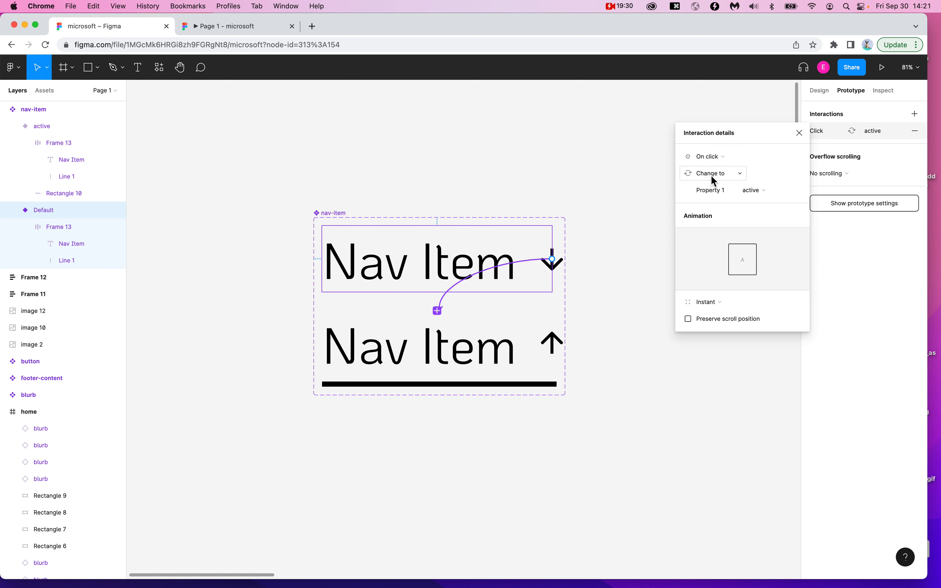
# - Set the trigger of the Default variant's Change to active interaction to Mouse enter
pyautogui.press('alt+super+8')
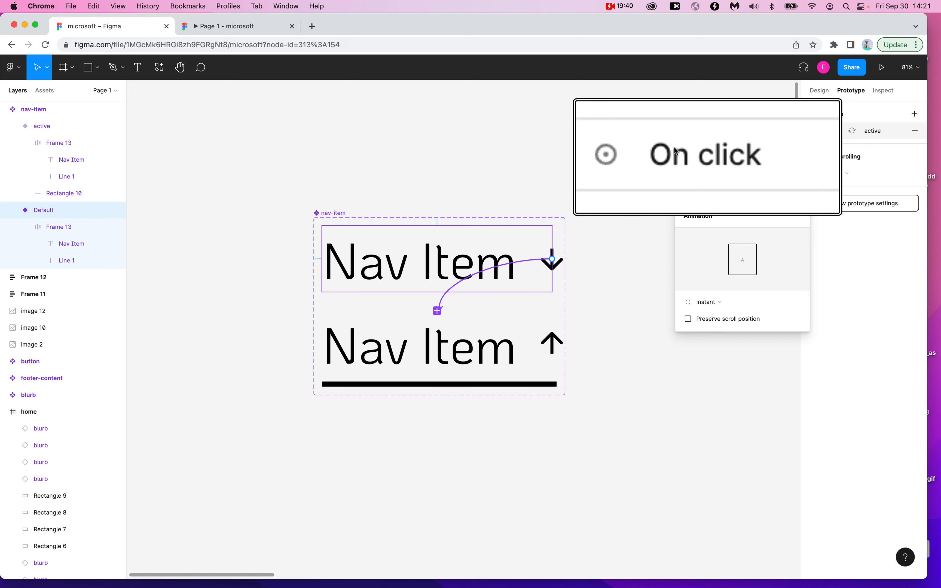
pyautogui.press('alt+super+8')
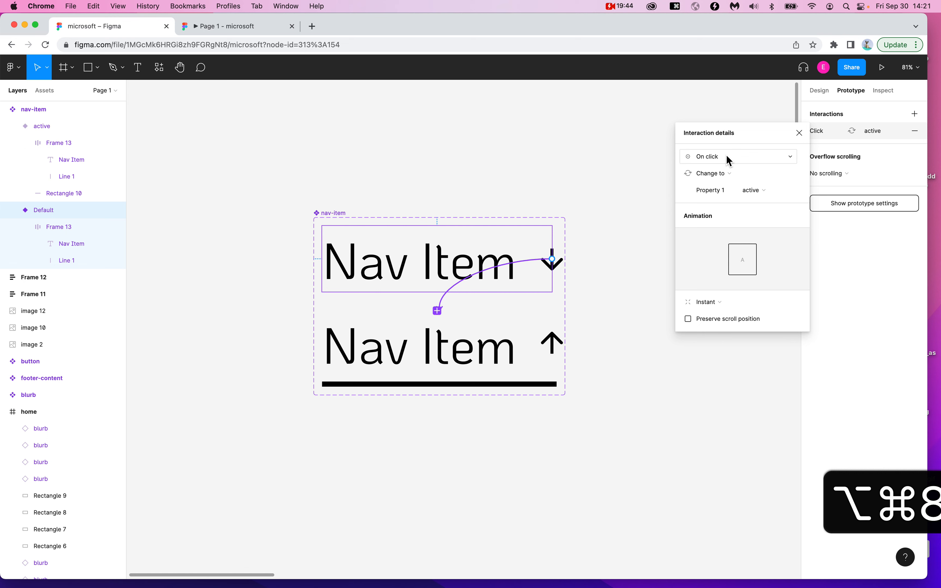
pyautogui.press('alt+super+8')
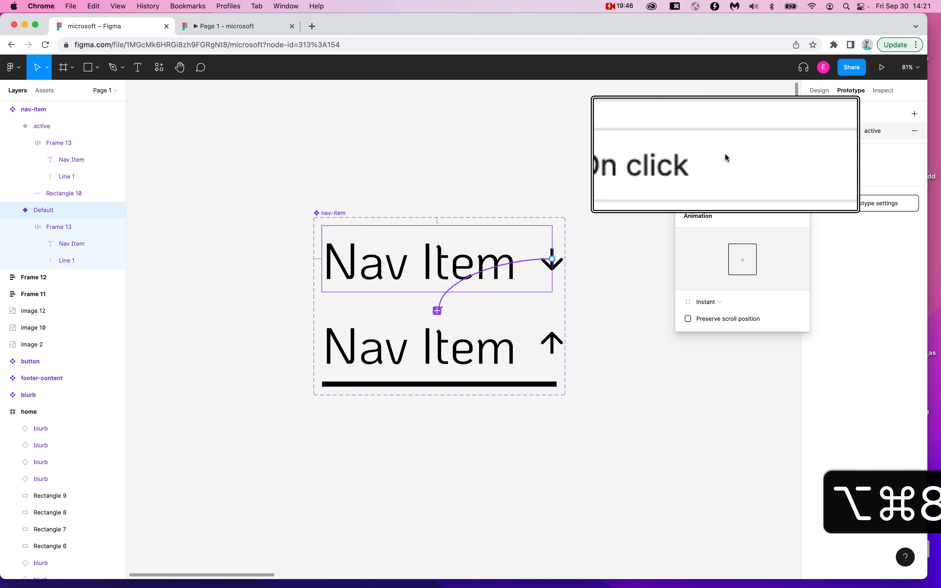
pyautogui.click(666, 171)
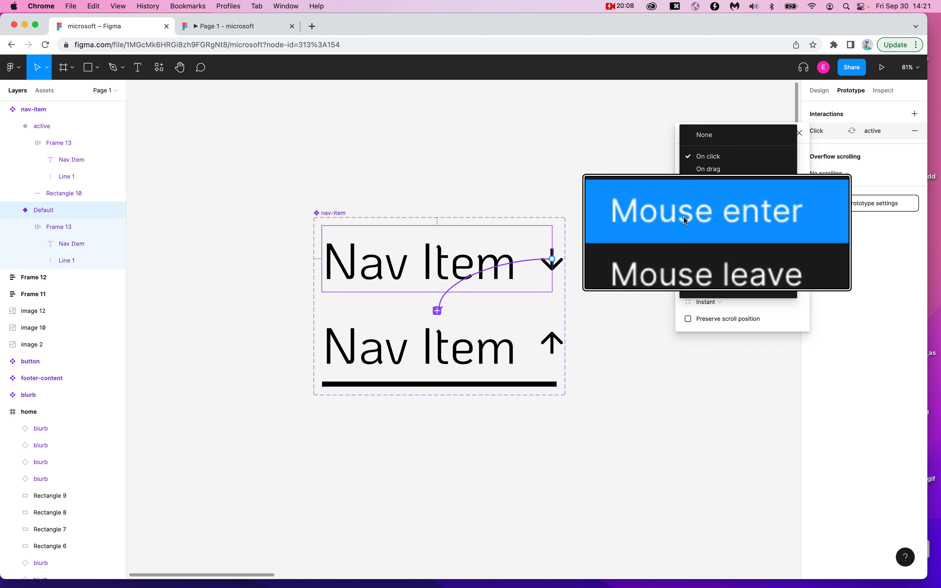
pyautogui.click(678, 205)
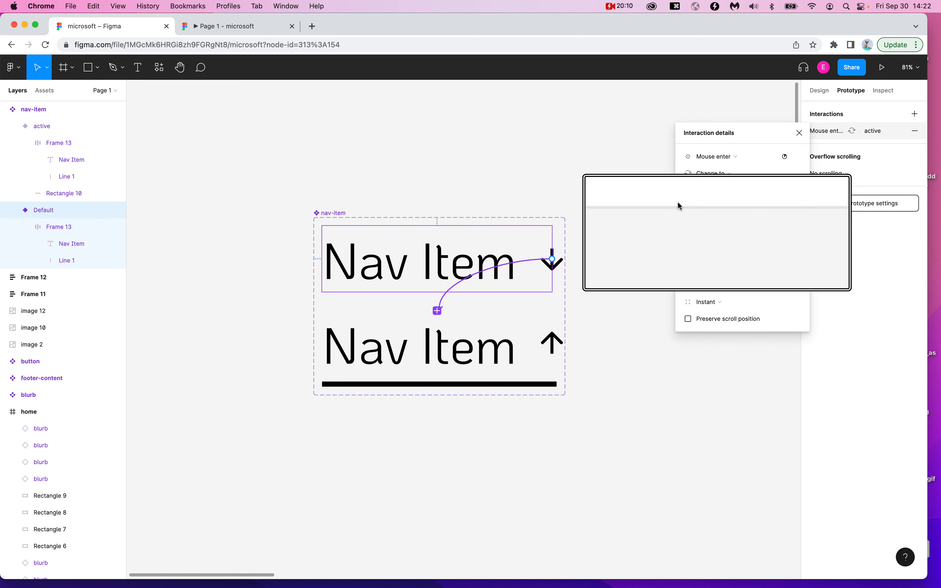
pyautogui.press('alt+super+8')
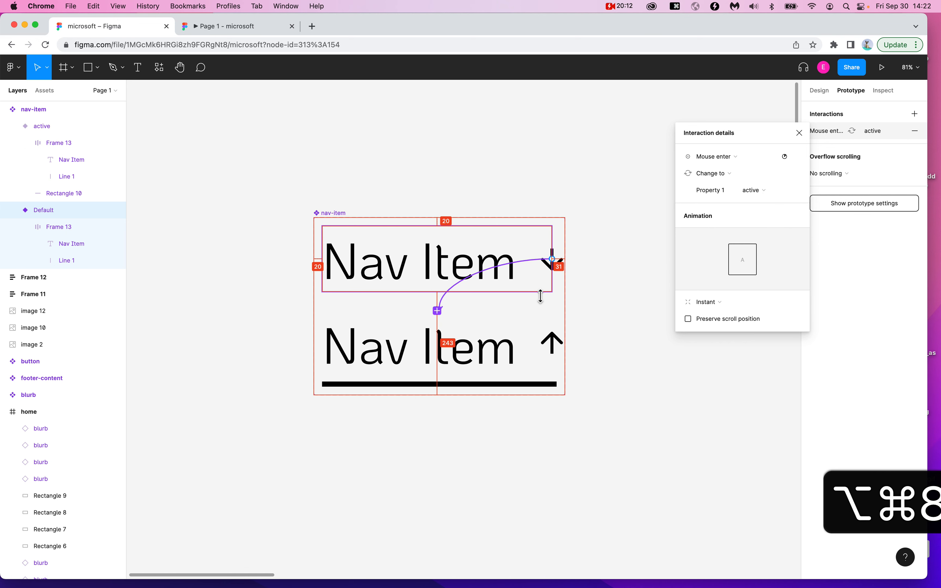
pyautogui.press('alt+super+8')
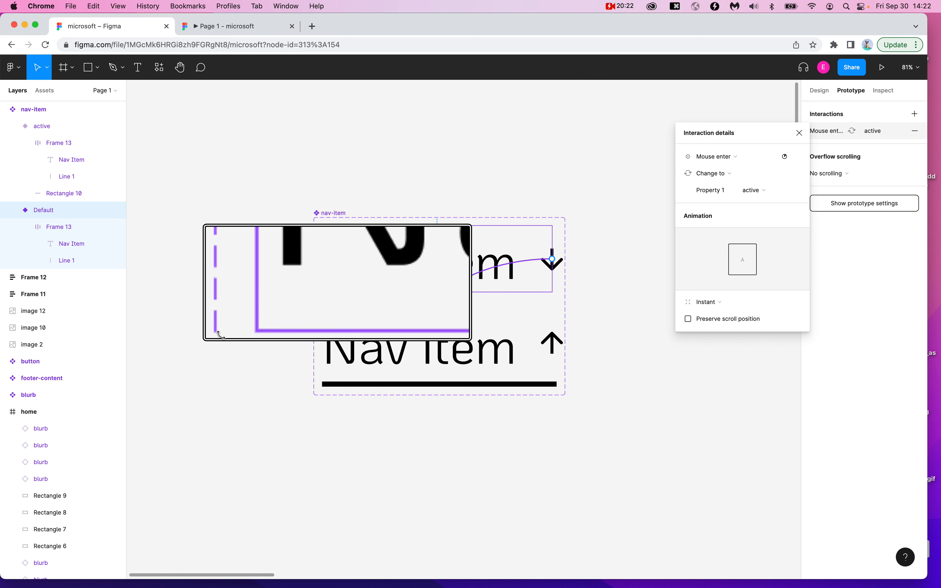
pyautogui.press('alt+super+8')
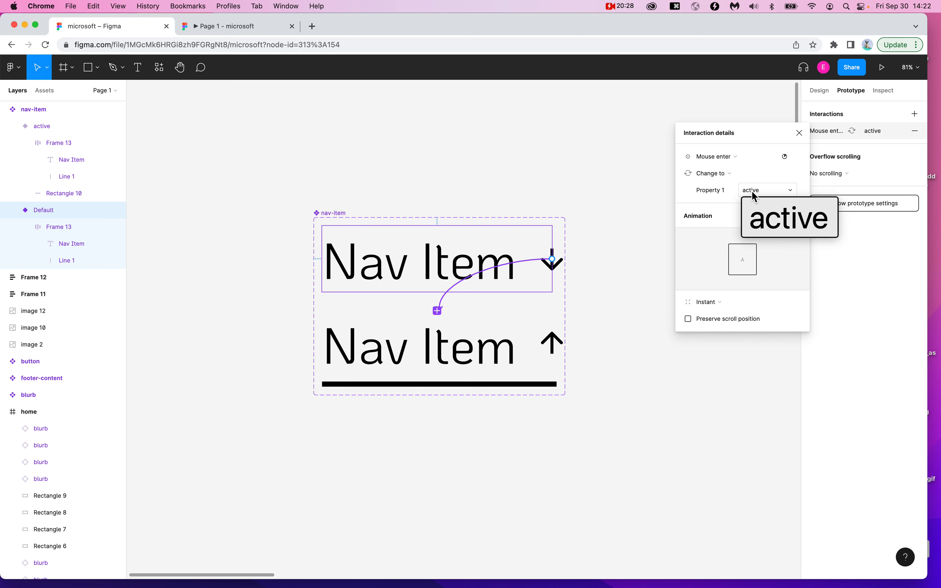
# - Examine the alternative triggers, such as While hovering, offered for the Default variant's interaction
pyautogui.click(732, 157)
pyautogui.click(718, 351)
pyautogui.click(738, 157)
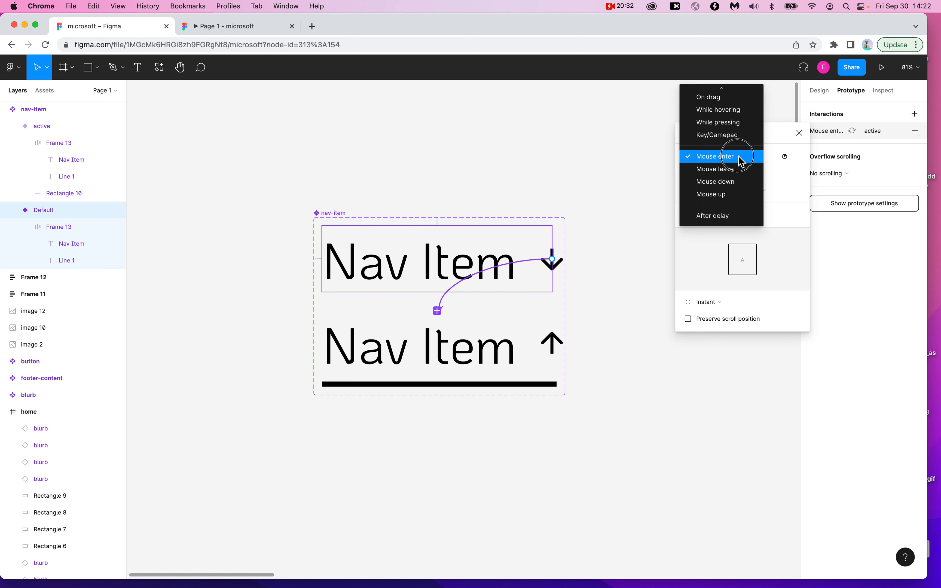
pyautogui.scroll(2, 741, 123)
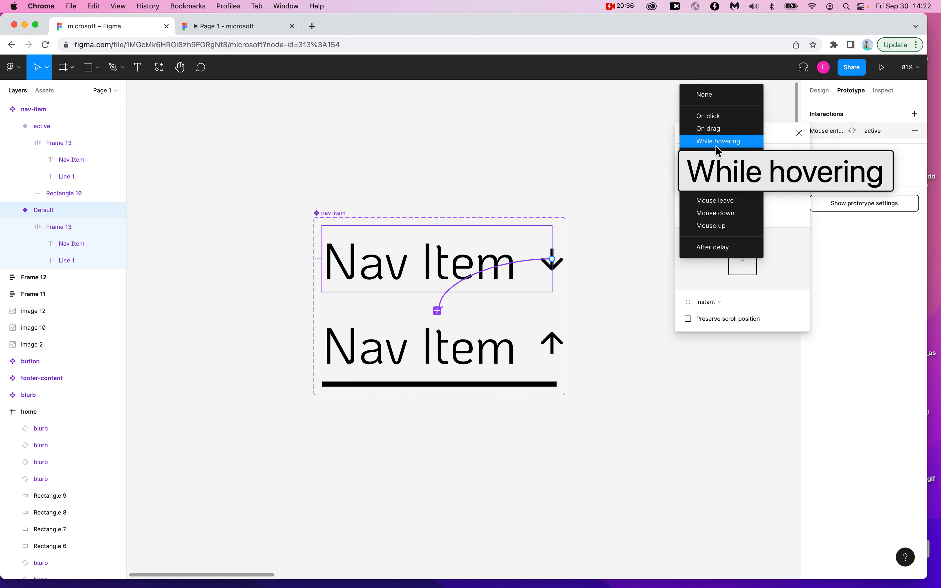
pyautogui.click(601, 398)
pyautogui.click(603, 383)
pyautogui.click(435, 258)
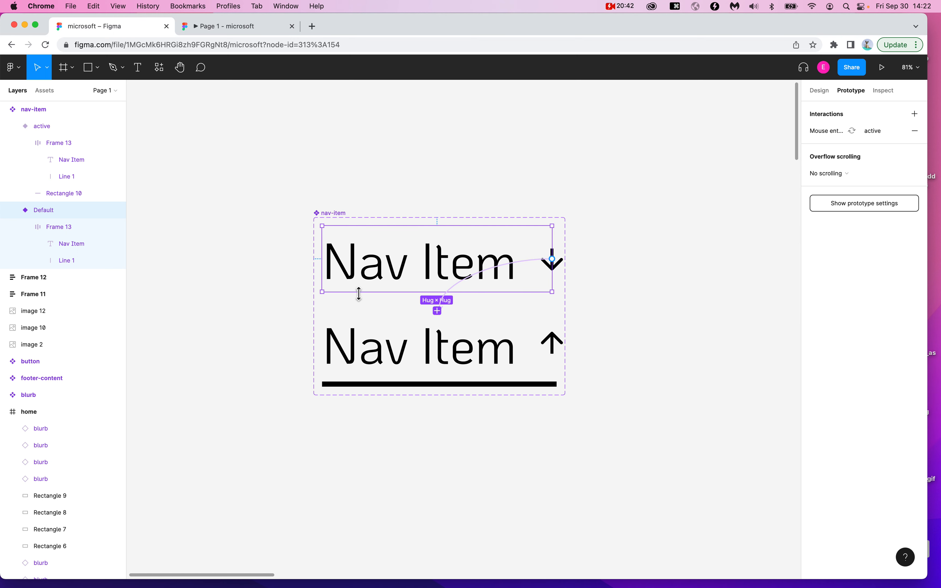
# - Extend the active variant's frame downward below its underline bar to a height of 799
pyautogui.click(357, 337)
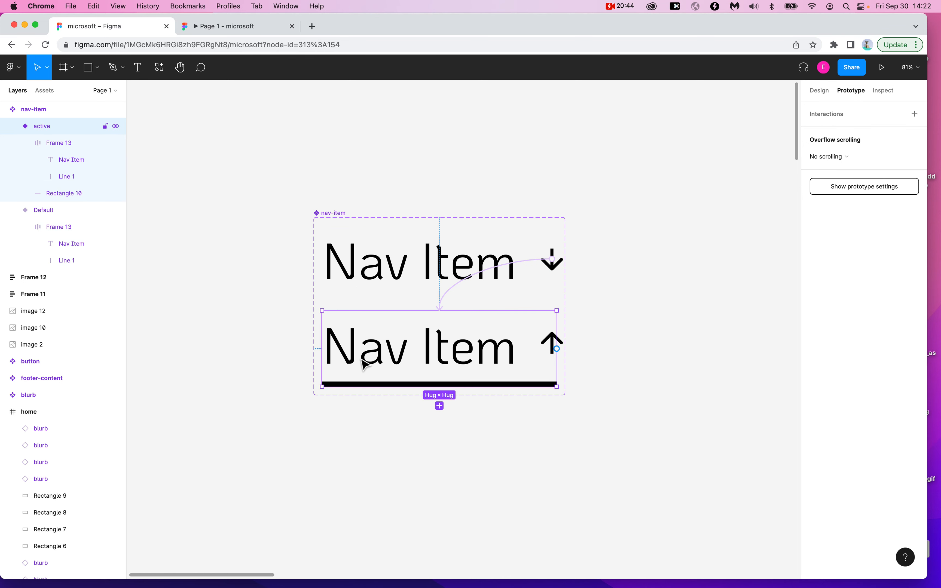
pyautogui.scroll(-1, 496, 360)
pyautogui.scroll(1, 493, 357)
pyautogui.scroll(-1, 496, 362)
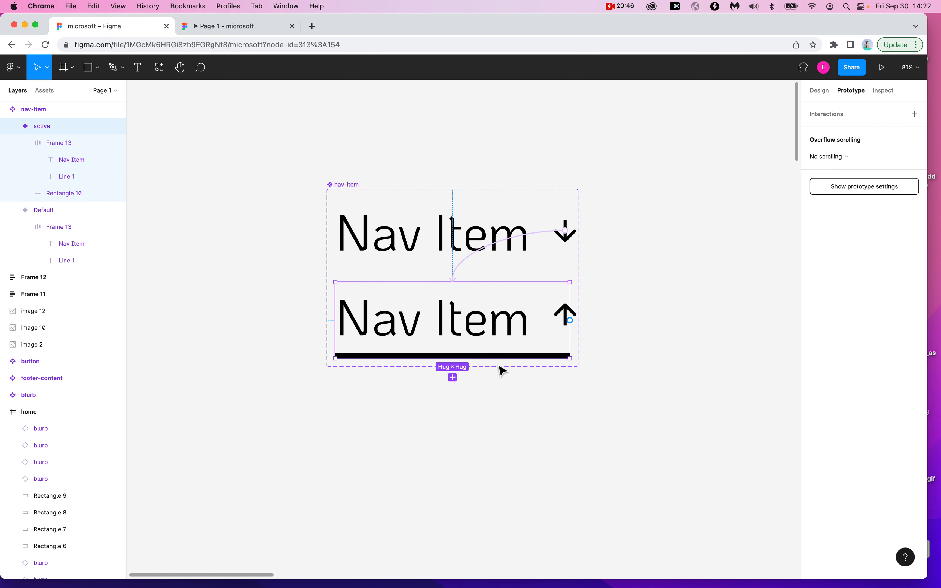
pyautogui.click(499, 361)
pyautogui.moveTo(501, 363); pyautogui.dragTo(499, 462)
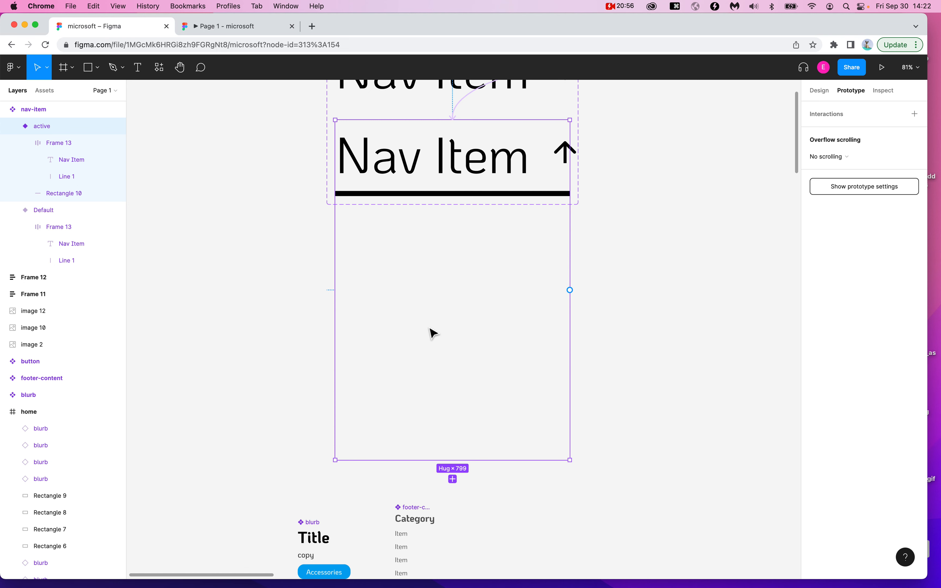
# - Compare the frame bounds of the Default variant with those of the extended active variant in the nav-item set
pyautogui.scroll(5, 430, 331)
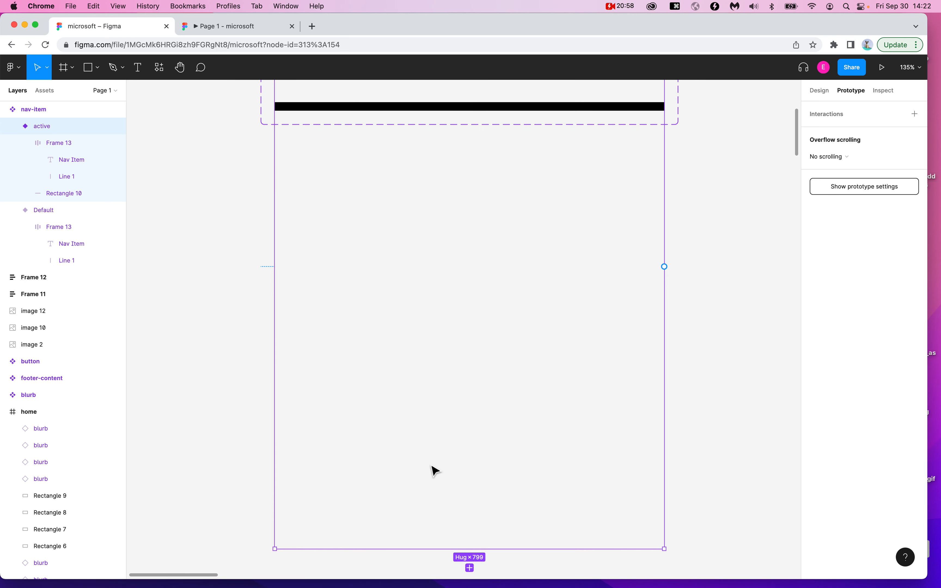
pyautogui.scroll(-5, 442, 337)
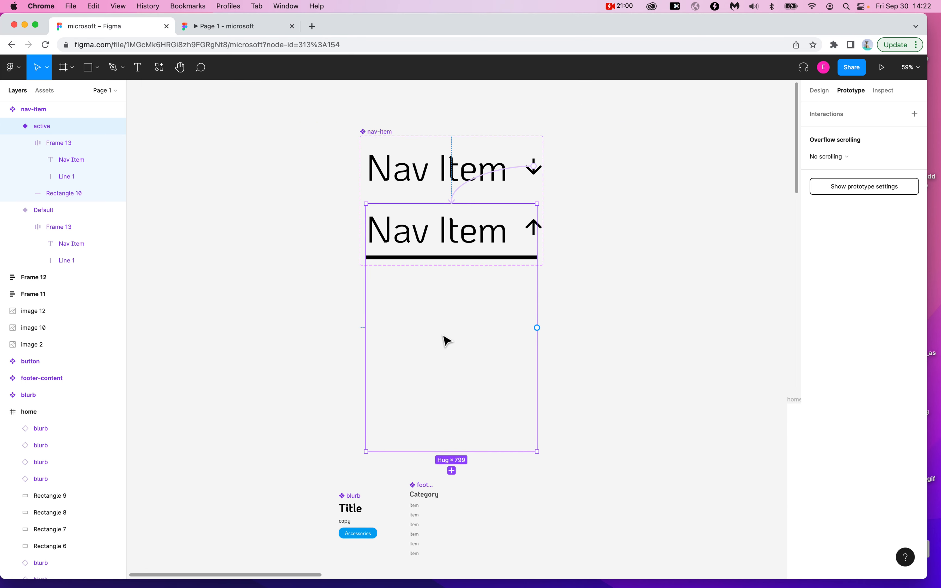
pyautogui.click(397, 154)
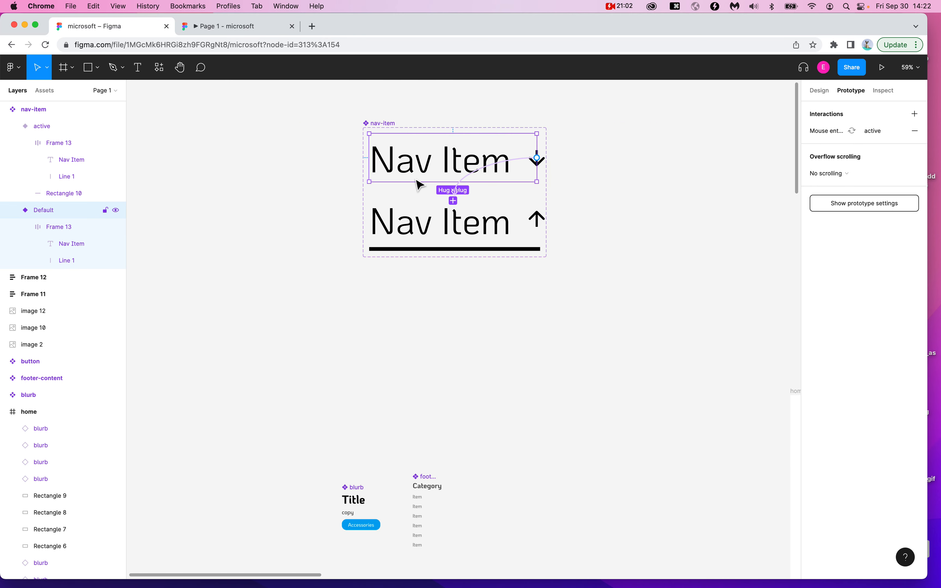
pyautogui.scroll(5, 418, 184)
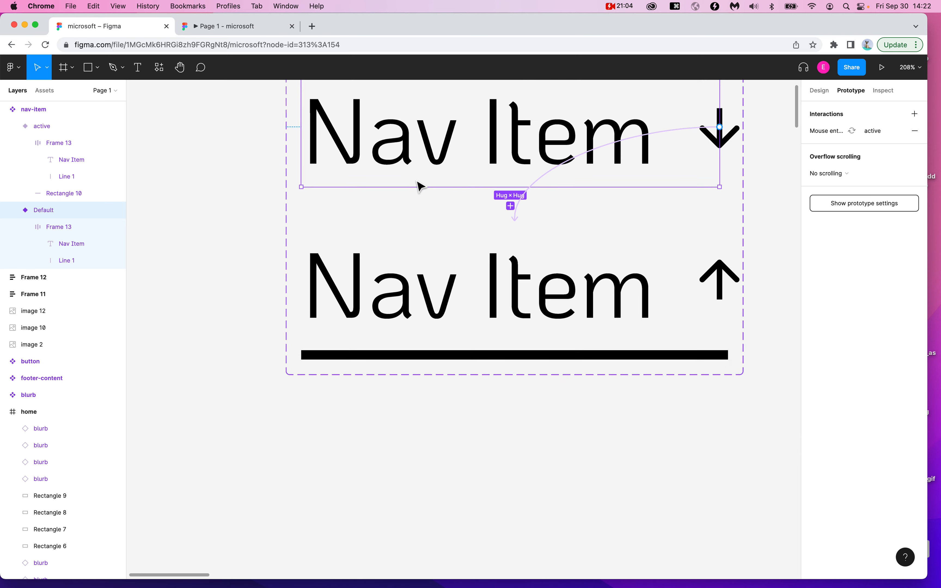
pyautogui.scroll(2, 417, 184)
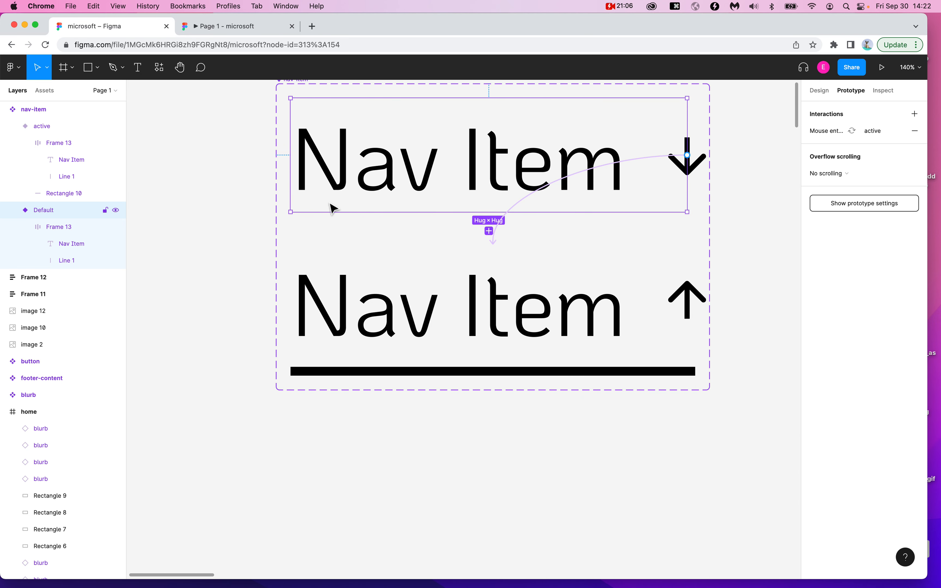
pyautogui.press('alt+super+8')
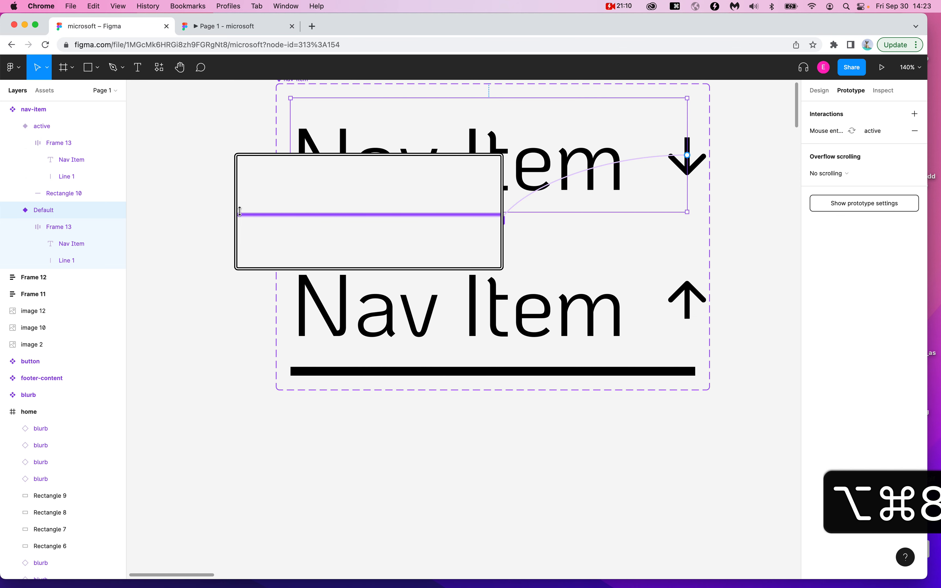
pyautogui.press('alt+super+8')
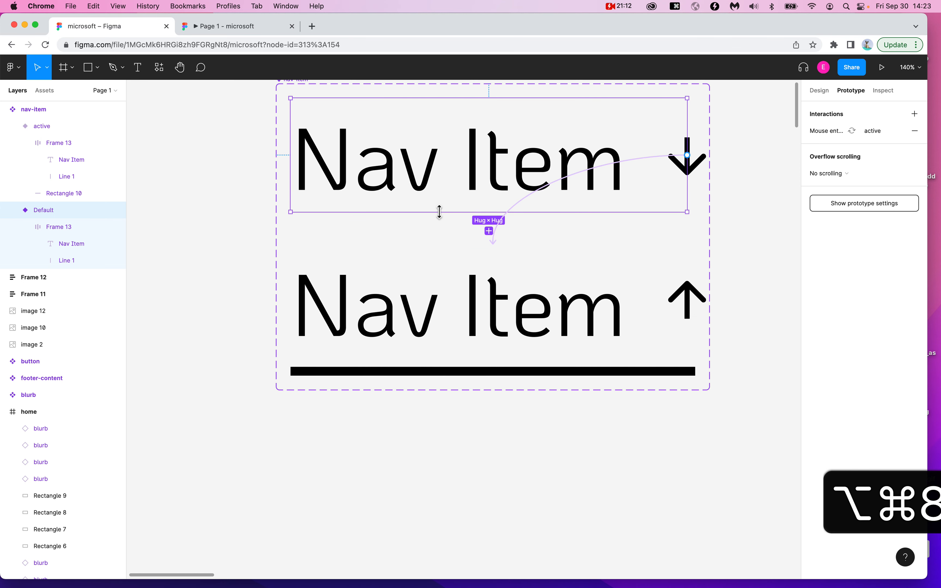
pyautogui.click(405, 267)
pyautogui.scroll(-7, 408, 326)
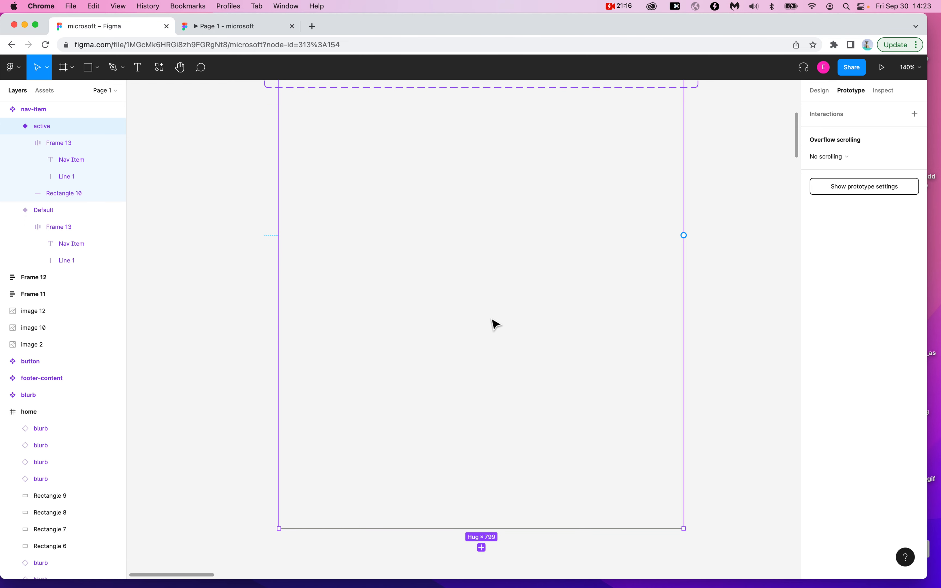
pyautogui.scroll(2, 439, 377)
pyautogui.scroll(10, 437, 374)
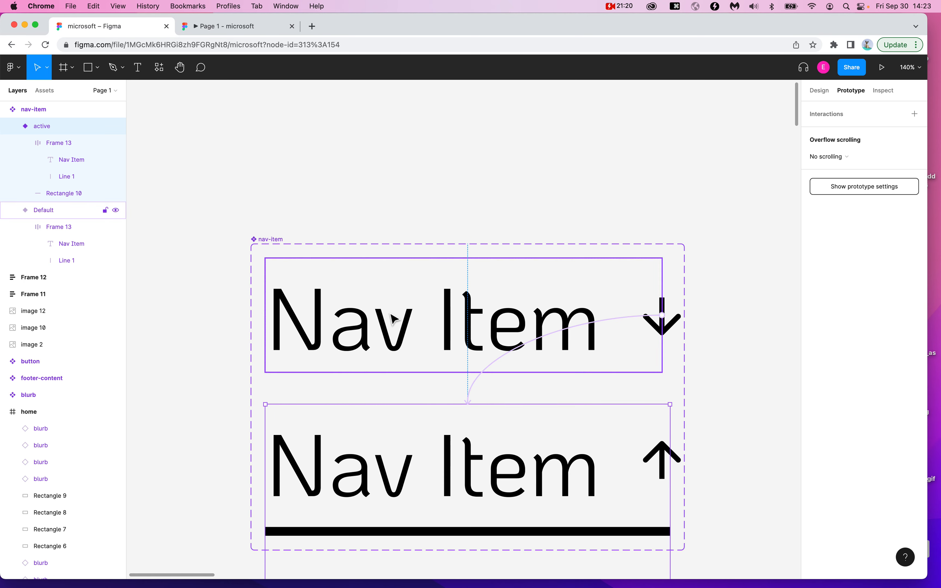
pyautogui.click(326, 361)
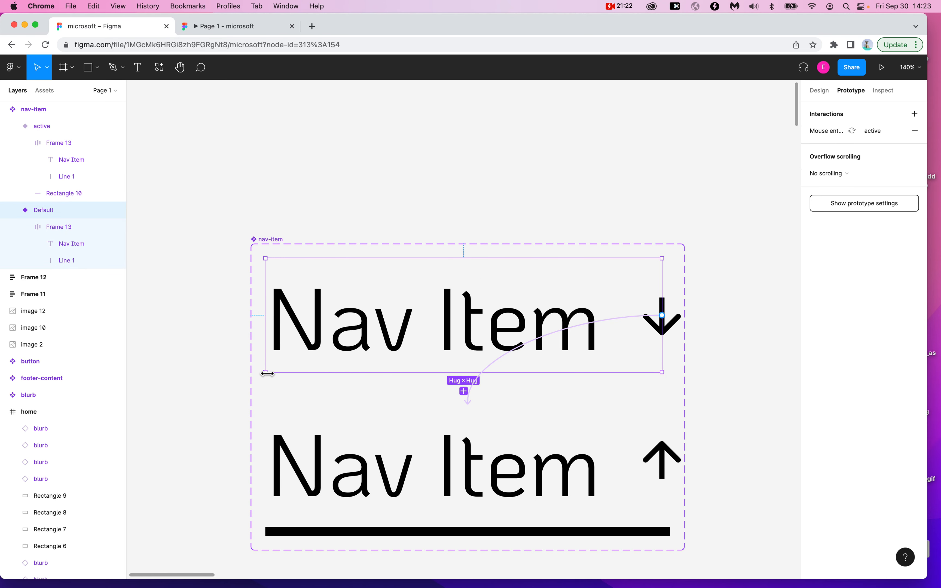
pyautogui.scroll(-5, 451, 348)
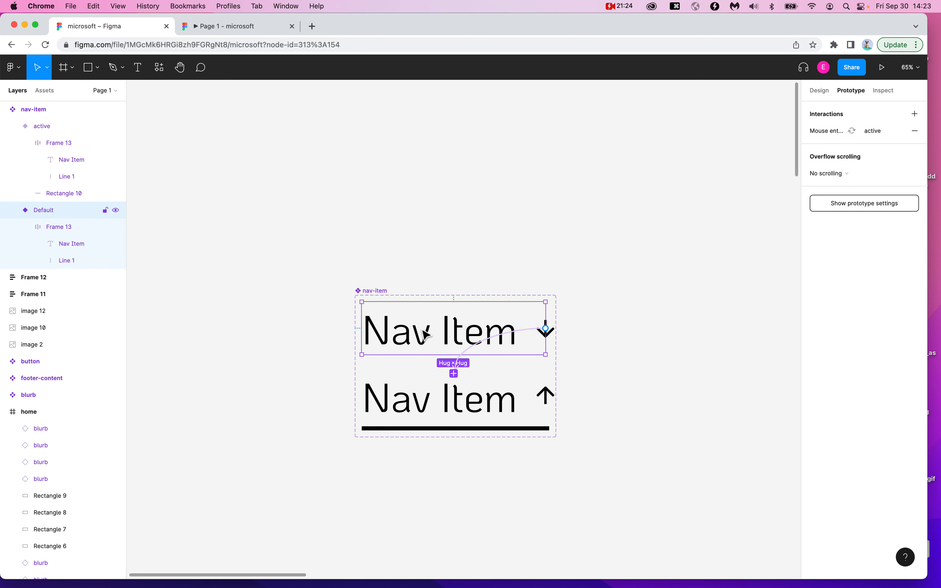
pyautogui.scroll(4, 442, 350)
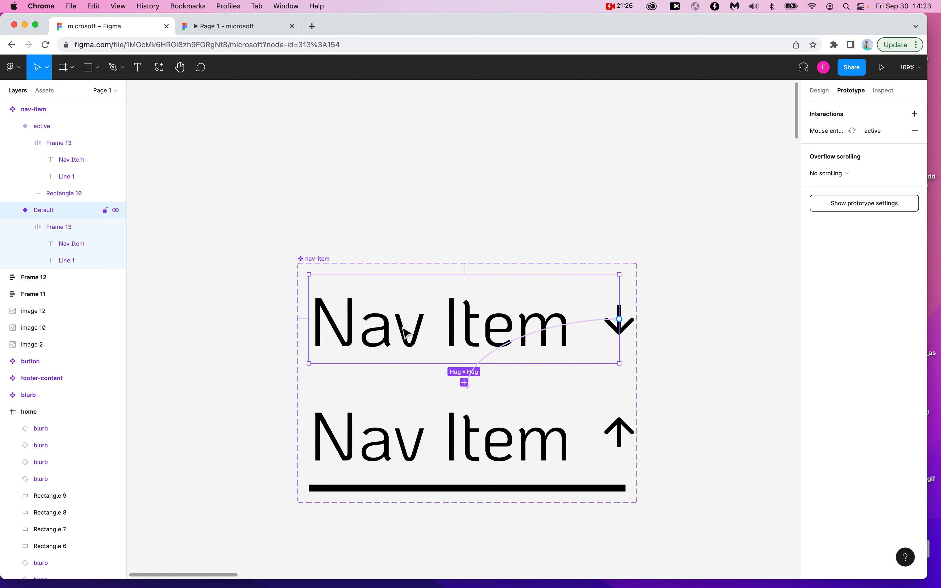
pyautogui.click(442, 453)
pyautogui.click(422, 330)
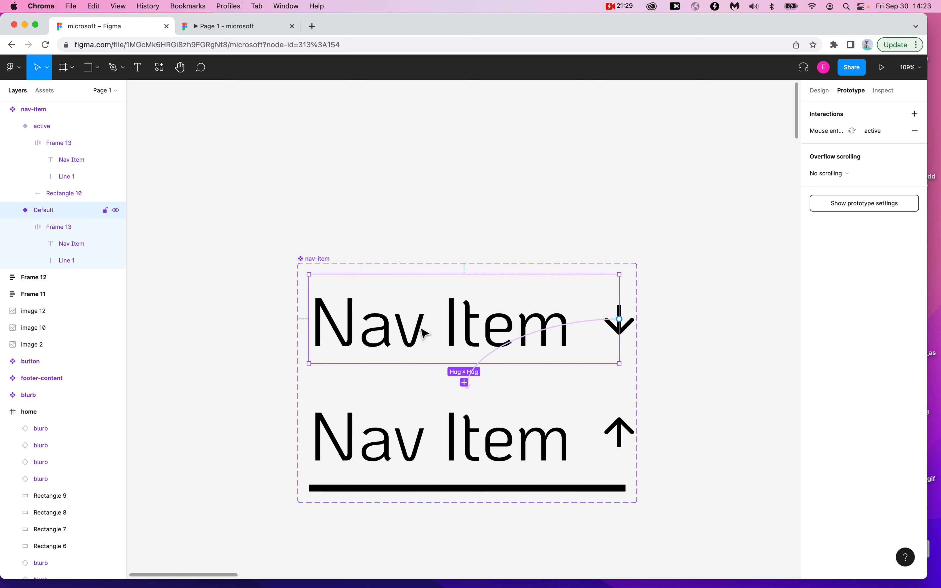
pyautogui.click(504, 454)
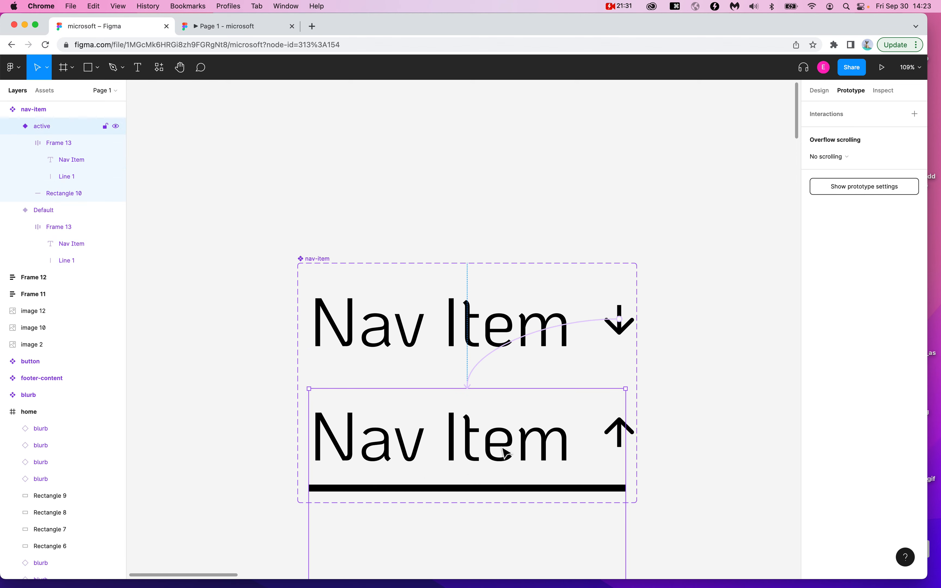
# - Place an instance of the Default nav-item variant in the home page's hero area, between the navigation row and the coloured heading
pyautogui.click(735, 212)
pyautogui.hotkey('shift', '1')
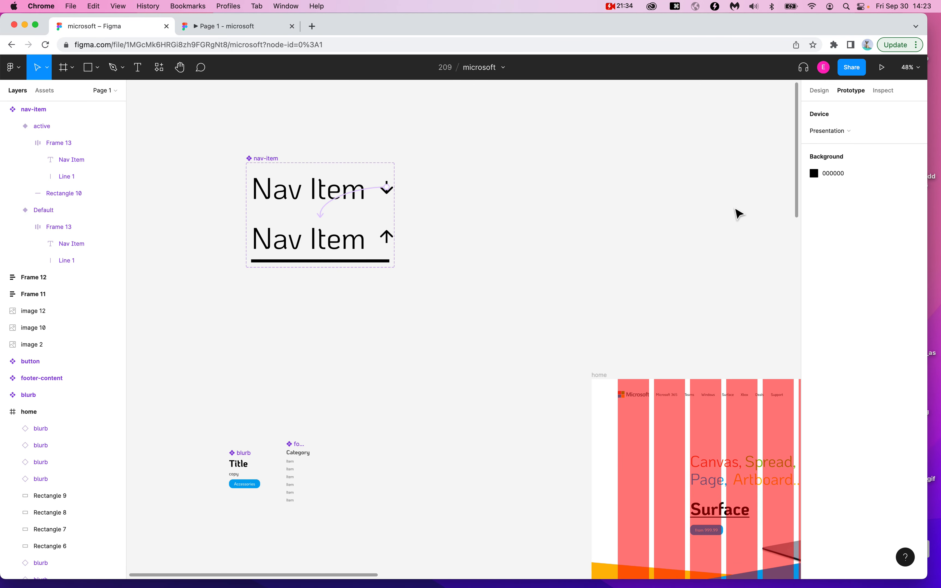
pyautogui.hscroll(5, 470, 167)
pyautogui.click(185, 164)
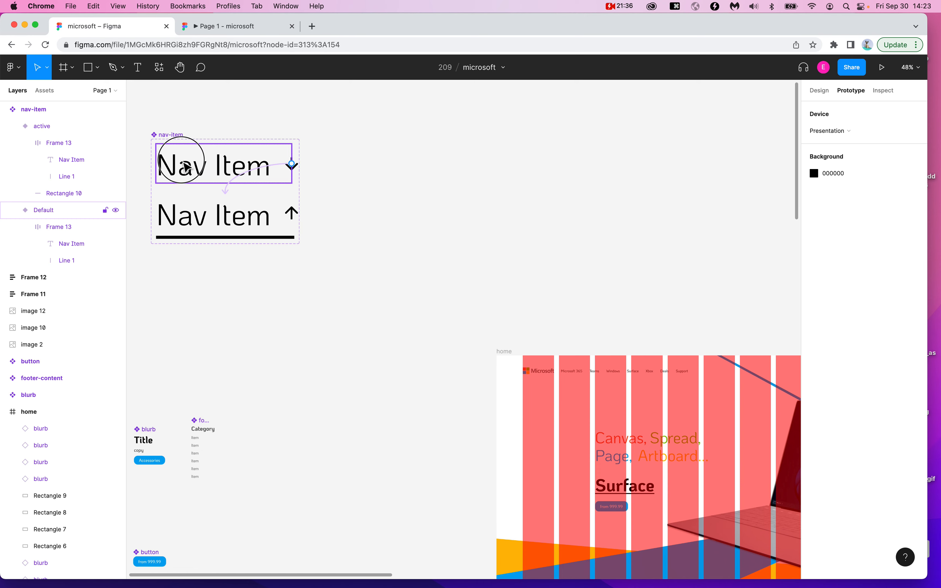
pyautogui.moveTo(184, 164); pyautogui.dragTo(737, 420)
pyautogui.hscroll(5, 731, 419)
pyautogui.scroll(-2, 731, 419)
pyautogui.moveTo(570, 339); pyautogui.dragTo(505, 320)
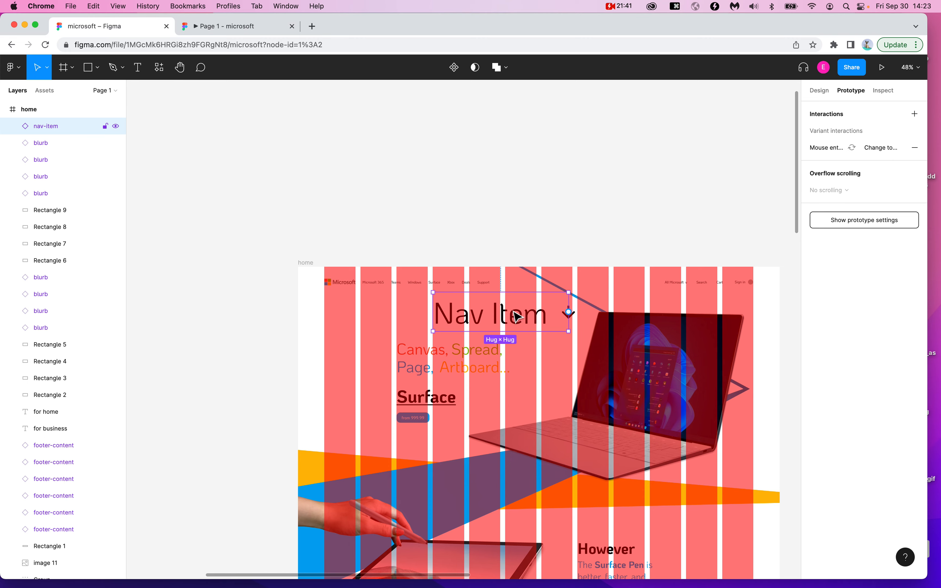
# - Preview the home page prototype with Fit width scaling and test the nav item's mouse enter and leave behaviour
pyautogui.click(883, 70)
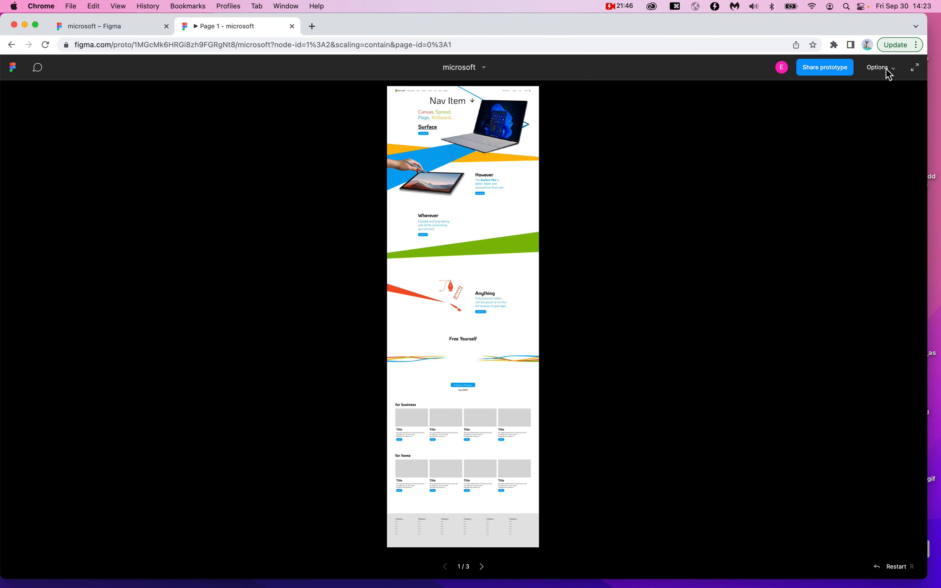
pyautogui.click(880, 68)
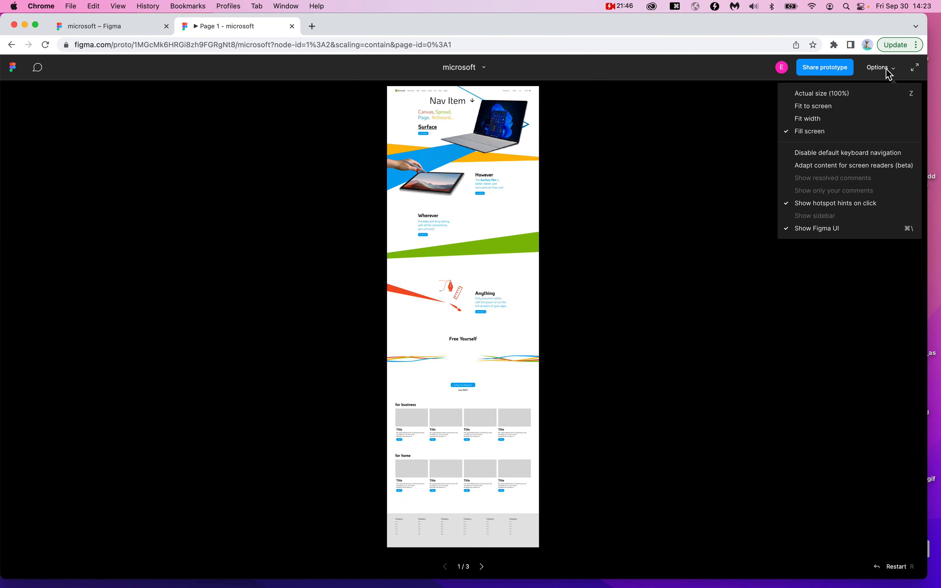
pyautogui.click(855, 121)
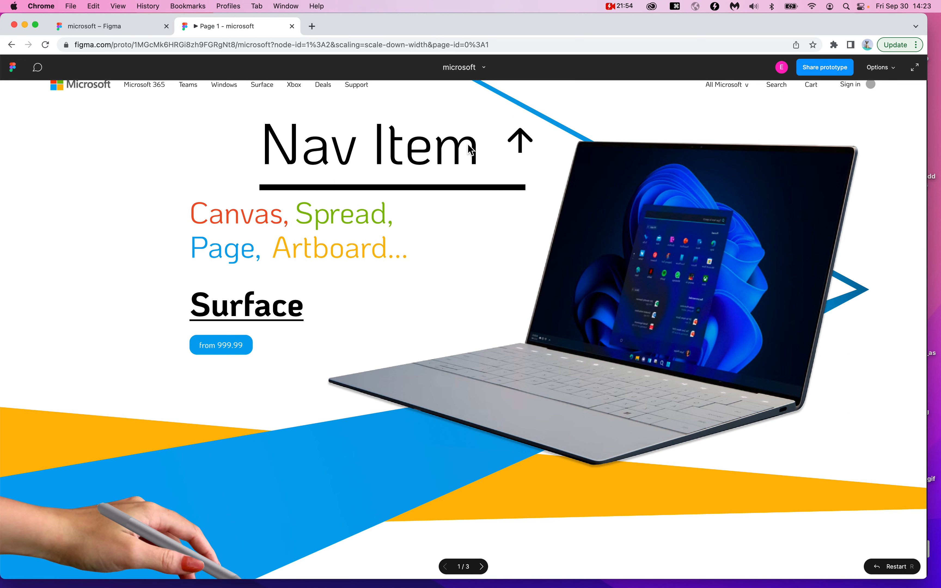
pyautogui.press('alt+super+8')
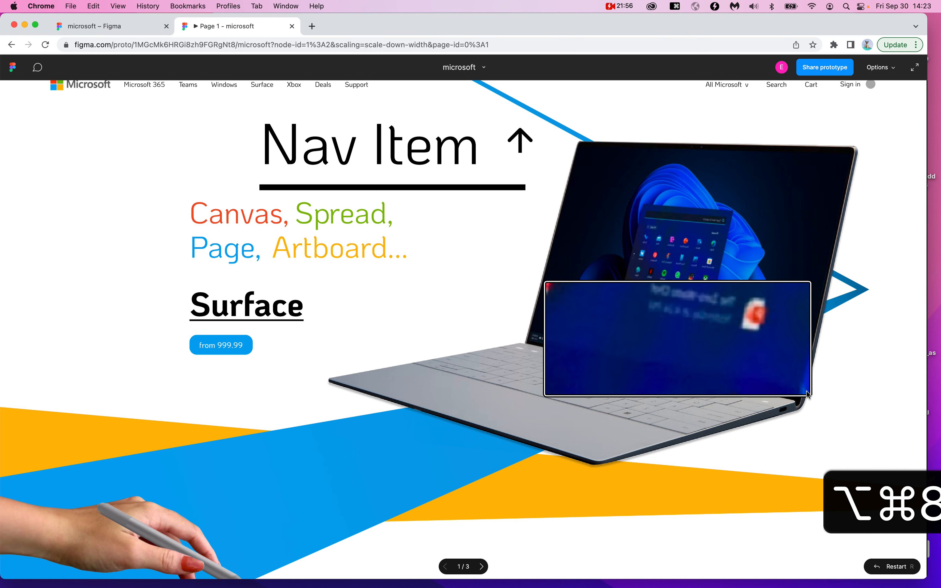
pyautogui.press('alt+super+8')
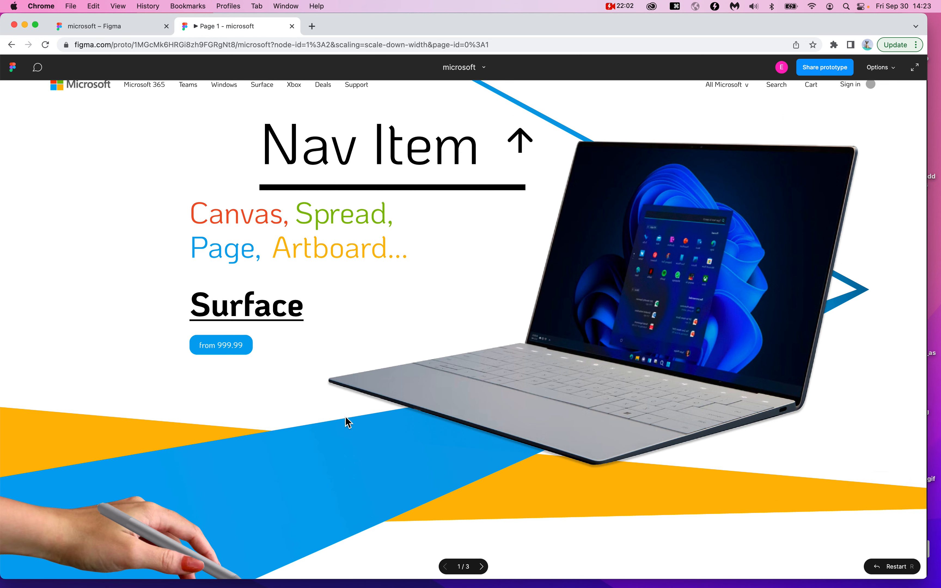
# - Close the prototype preview and remove the test nav-item instance from the home page
pyautogui.click(291, 26)
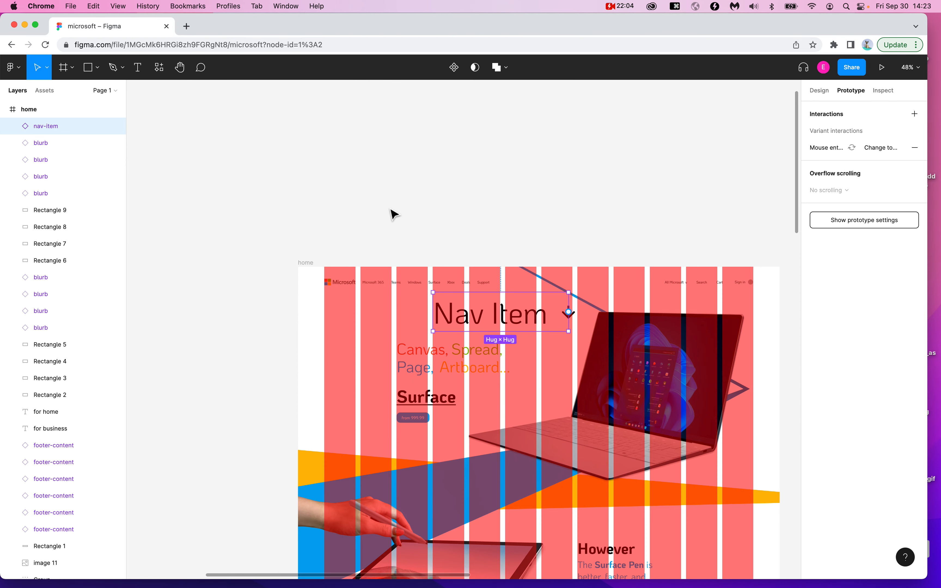
pyautogui.hscroll(-8, 391, 212)
pyautogui.scroll(5, 391, 213)
pyautogui.click(391, 213)
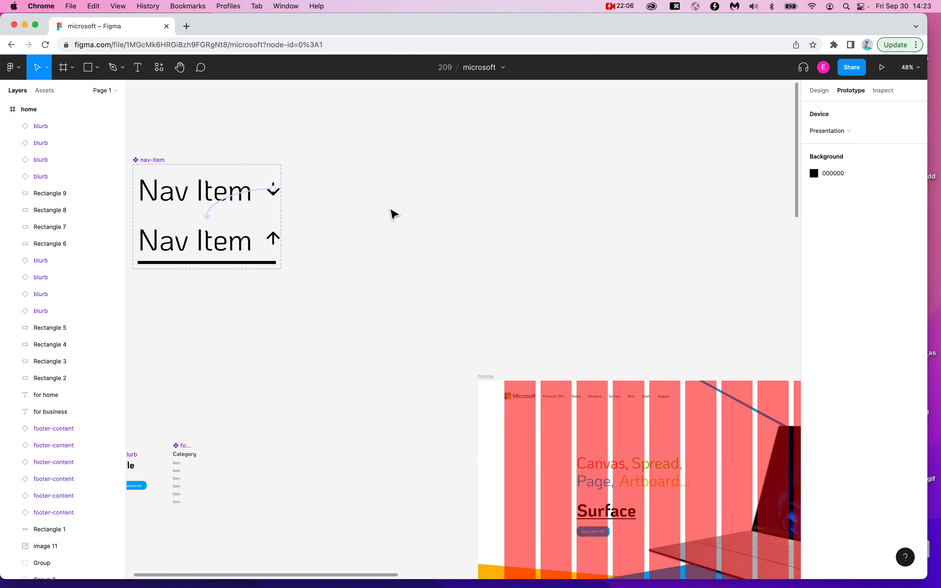
# - Shorten the active variant's frame to a height of 179 so its lower edge meets the underline bar
pyautogui.scroll(5, 391, 212)
pyautogui.scroll(3, 424, 300)
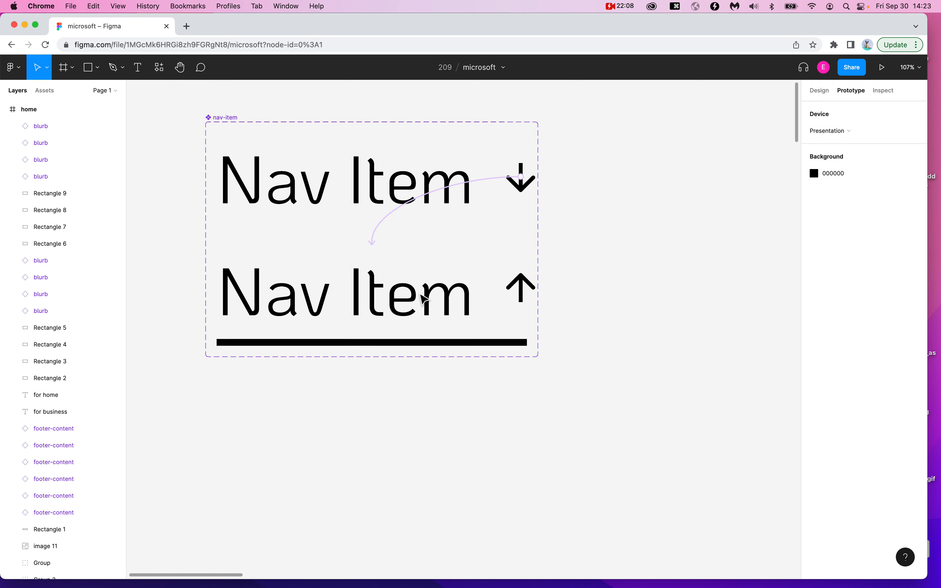
pyautogui.click(425, 299)
pyautogui.scroll(-8, 426, 299)
pyautogui.moveTo(442, 448); pyautogui.dragTo(443, 313)
pyautogui.scroll(1, 428, 358)
pyautogui.scroll(10, 427, 357)
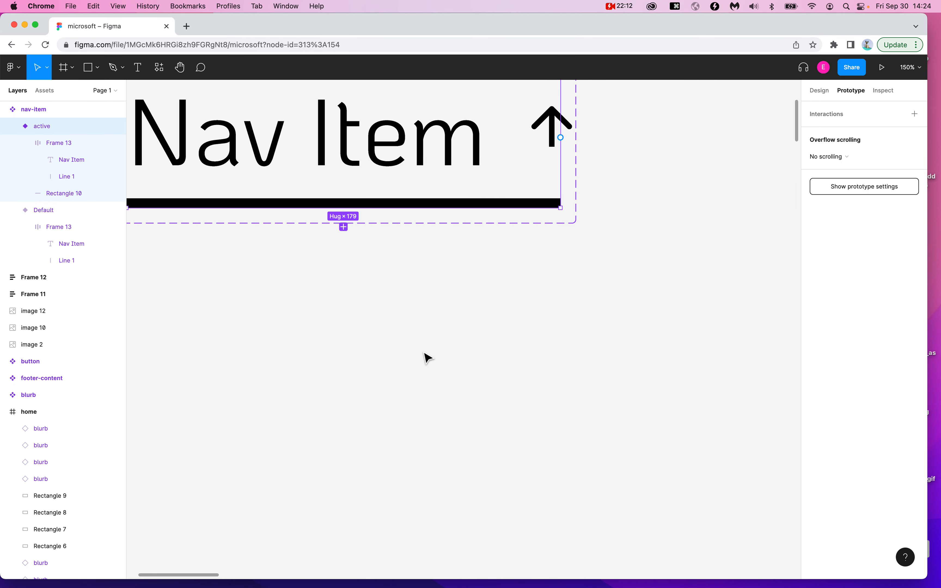
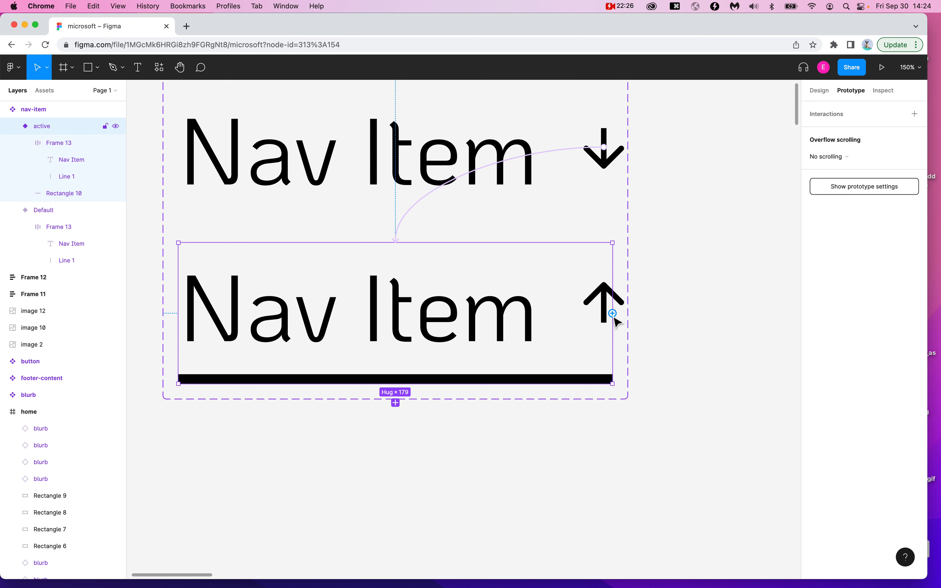
# - Connect the active variant back to the Default variant with a Mouse leave, Change to interaction
pyautogui.moveTo(612, 313); pyautogui.dragTo(526, 199)
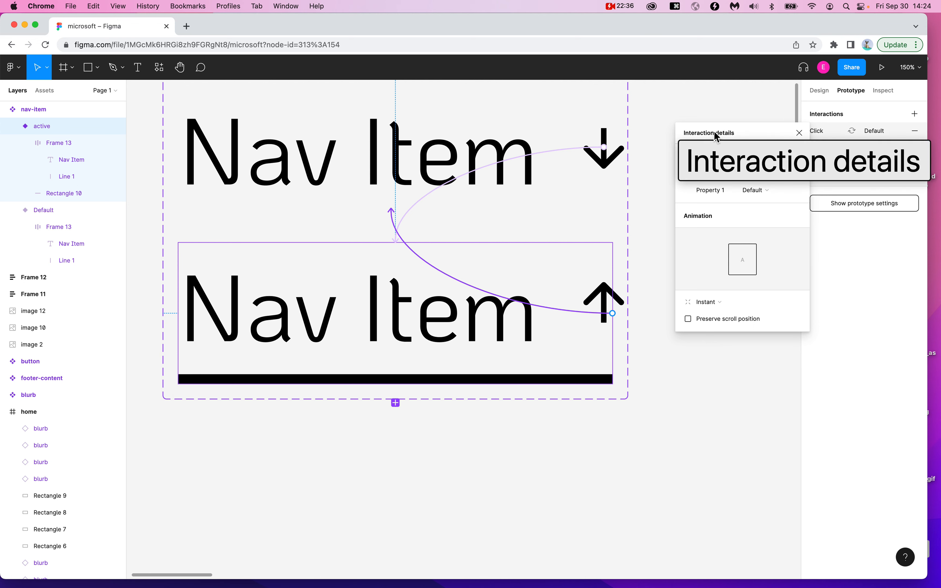
pyautogui.click(713, 156)
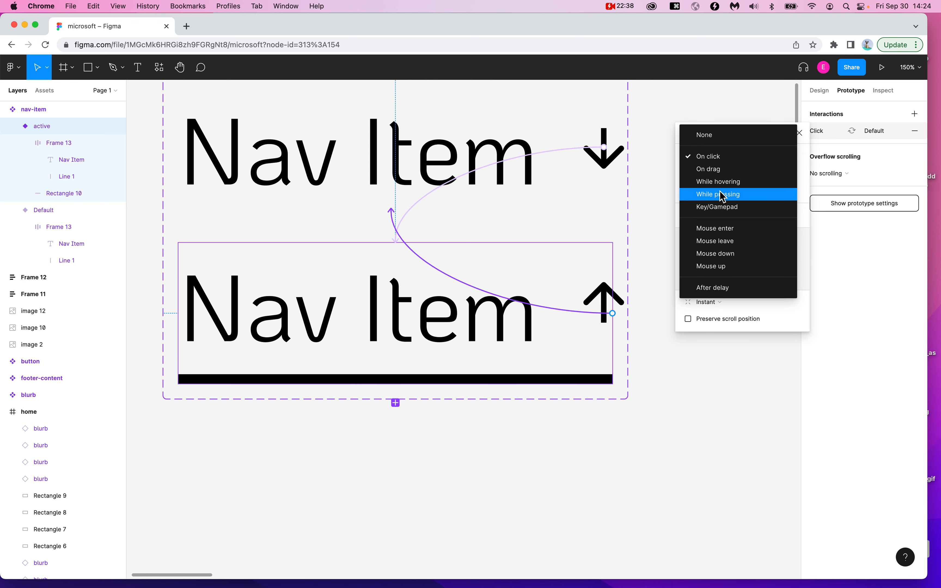
pyautogui.click(713, 242)
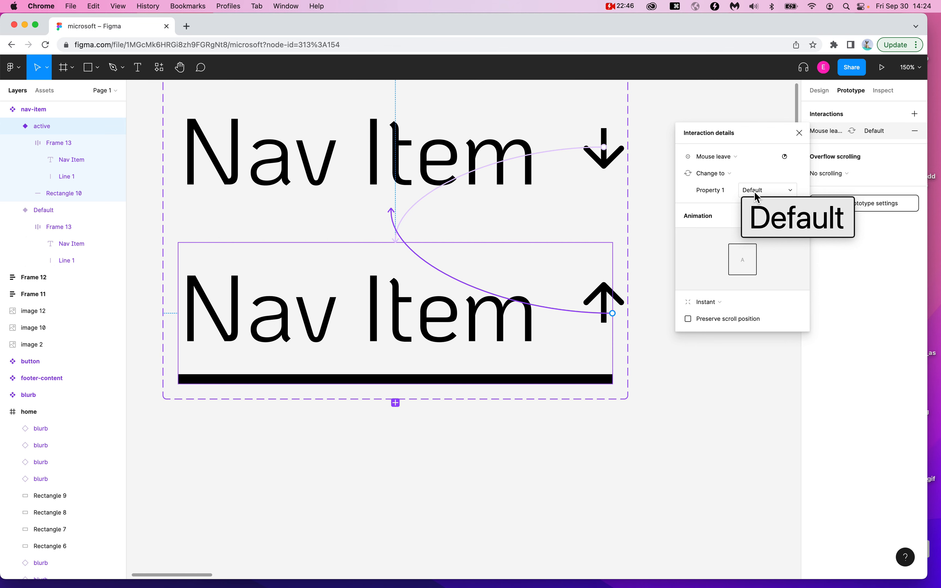
pyautogui.click(799, 133)
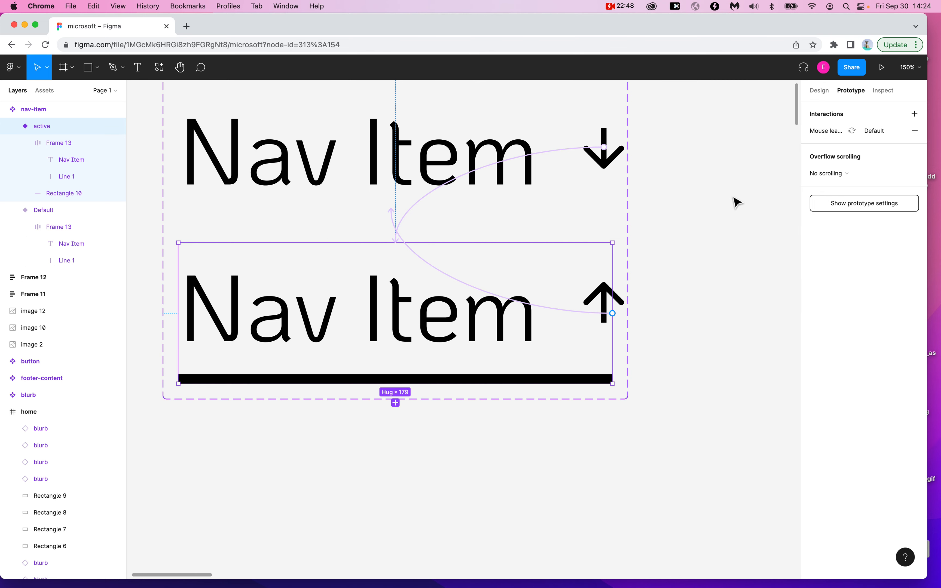
# - Try shifting the Default variant slightly inside the nav-item set, and undo the move
pyautogui.scroll(-10, 689, 264)
pyautogui.hscroll(5, 689, 264)
pyautogui.click(689, 267)
pyautogui.scroll(3, 445, 280)
pyautogui.hscroll(2, 445, 279)
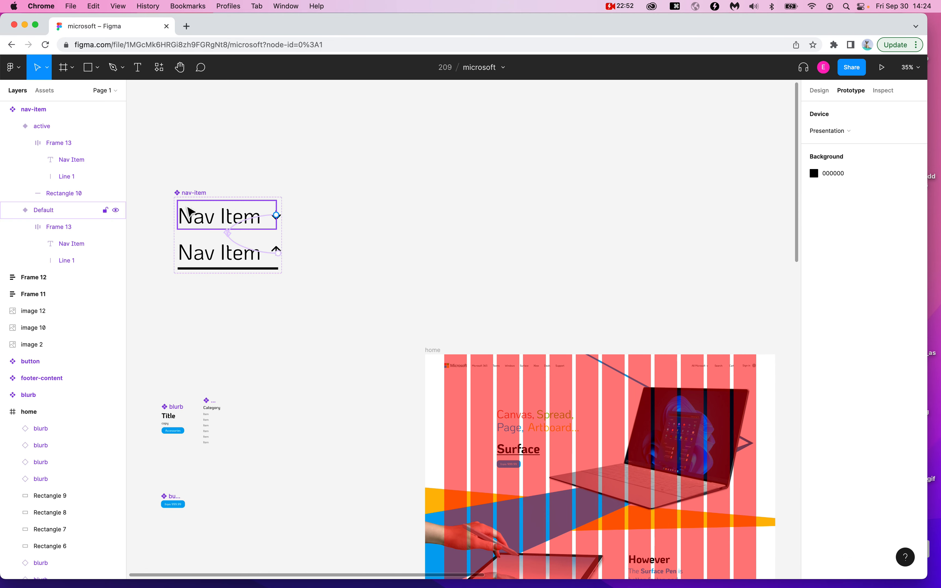
pyautogui.click(190, 218)
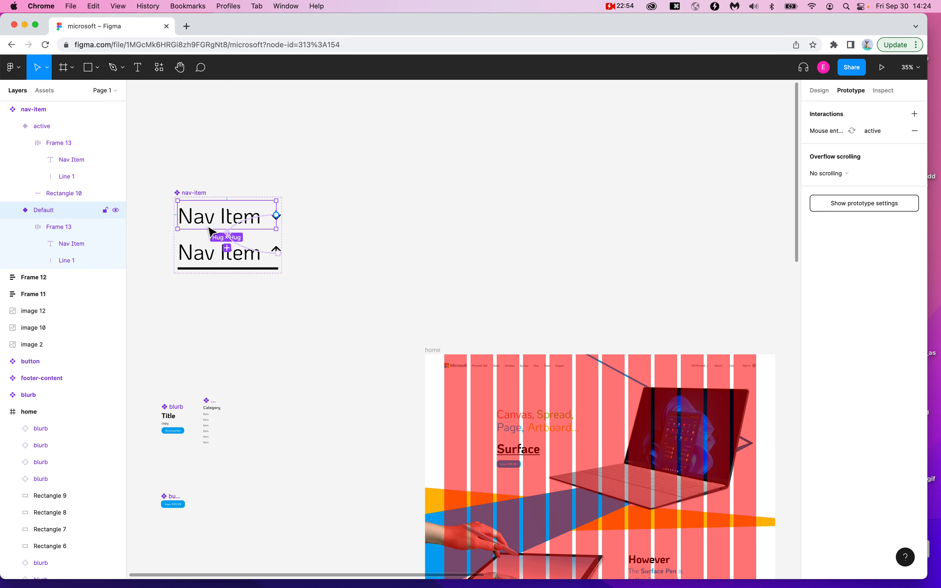
pyautogui.scroll(6, 265, 235)
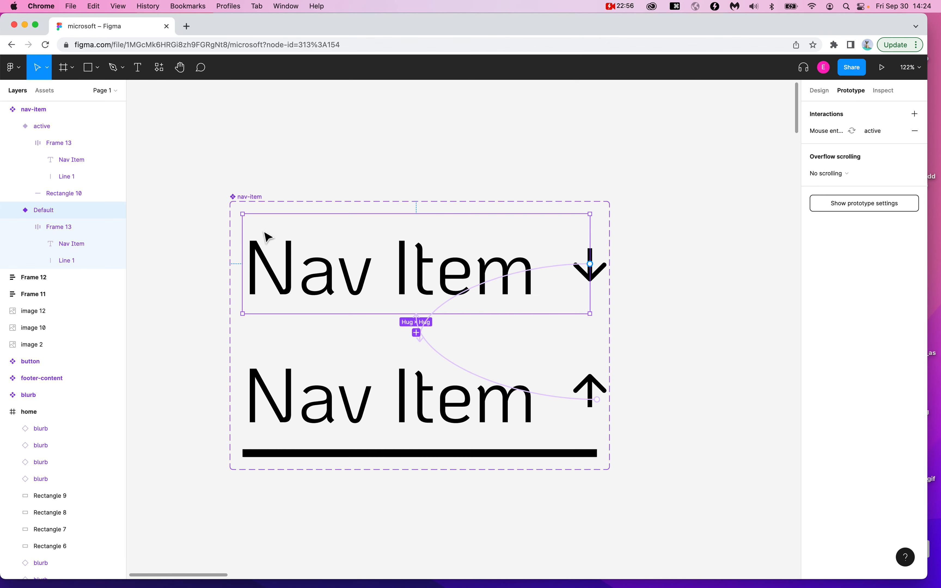
pyautogui.scroll(-3, 264, 235)
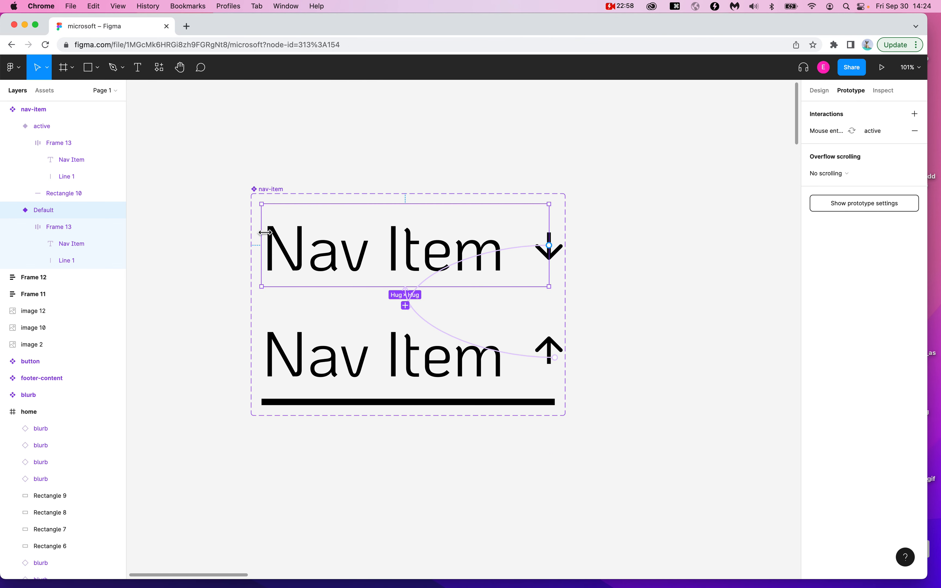
pyautogui.scroll(-2, 243, 277)
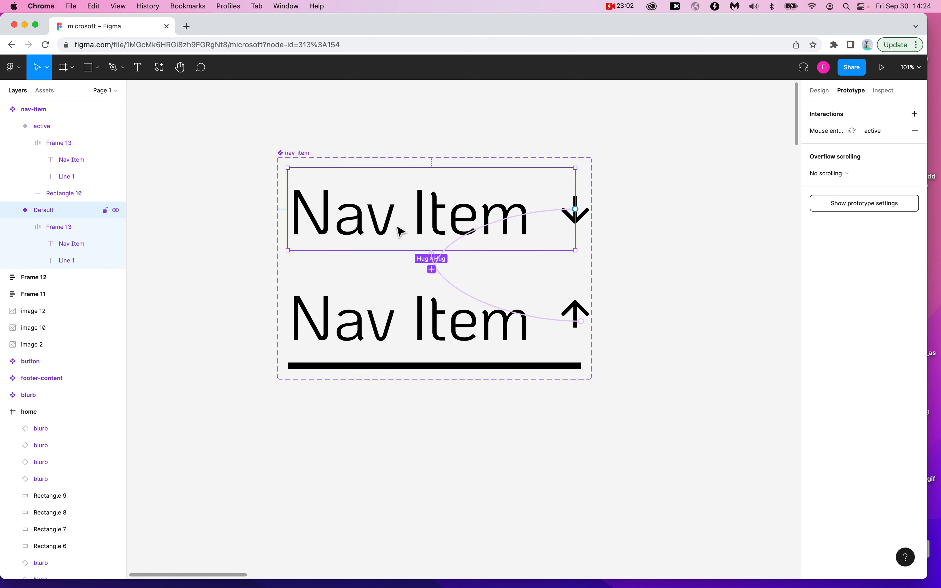
pyautogui.moveTo(373, 221)
pyautogui.mouseDown()
pyautogui.moveTo(360, 225)
pyautogui.moveTo(379, 218)
pyautogui.mouseUp()
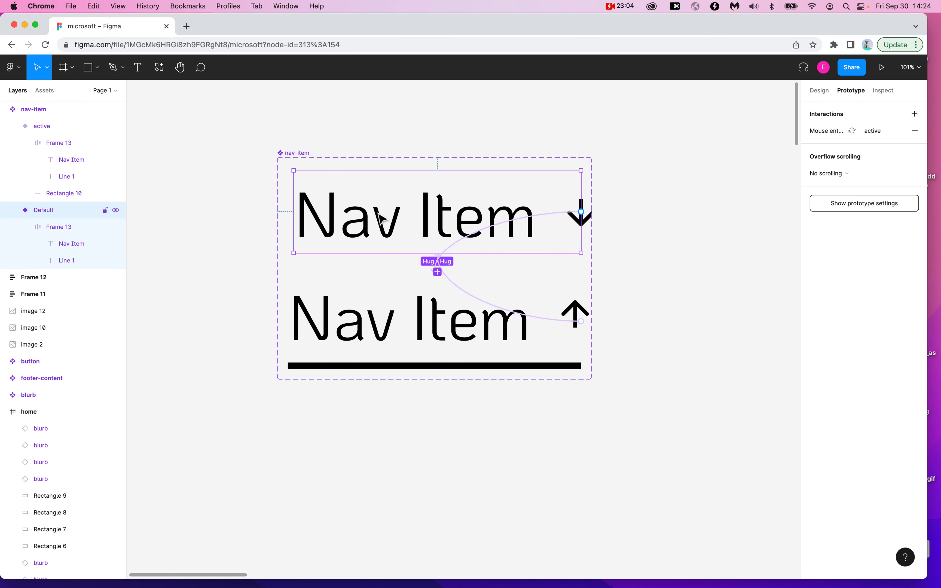
pyautogui.press('cmd+z')
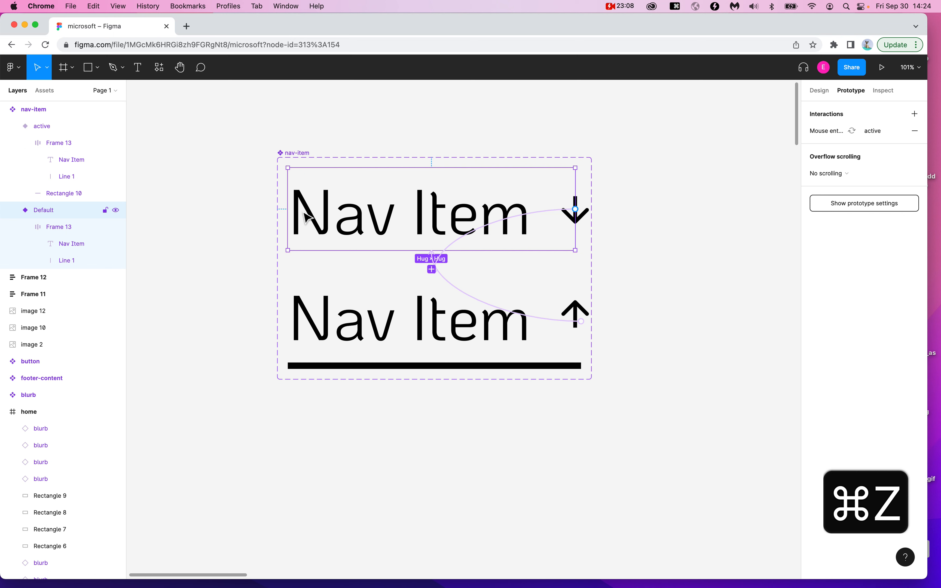
# - Paste a copy of the Default variant inside the nav-item set, check its layer name, and undo the paste
pyautogui.press('cmd+c')
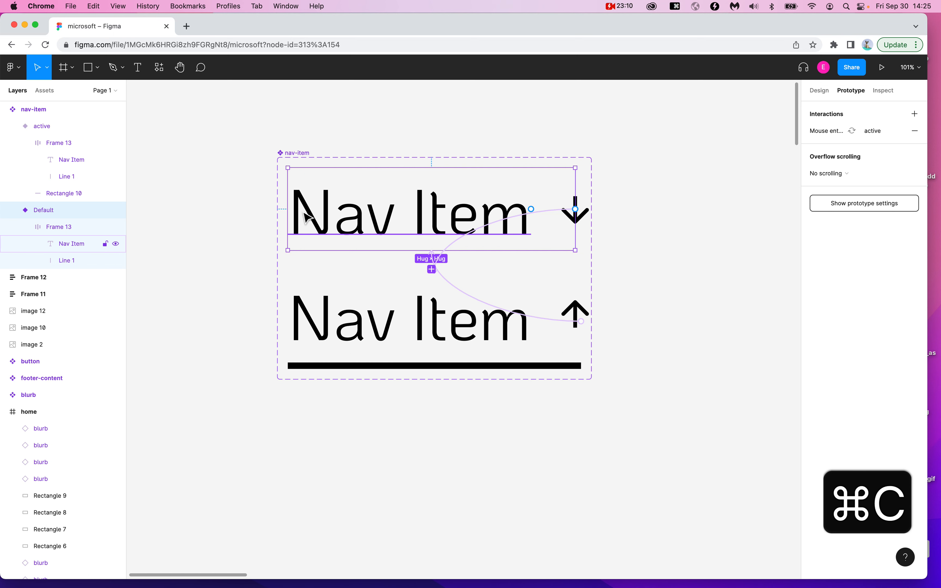
pyautogui.press('cmd+v')
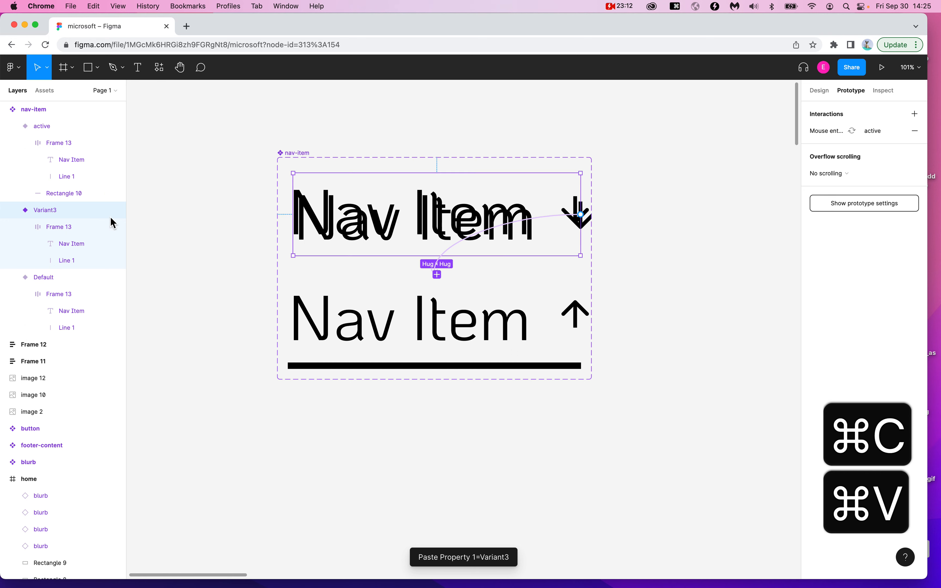
pyautogui.press('alt+super+8')
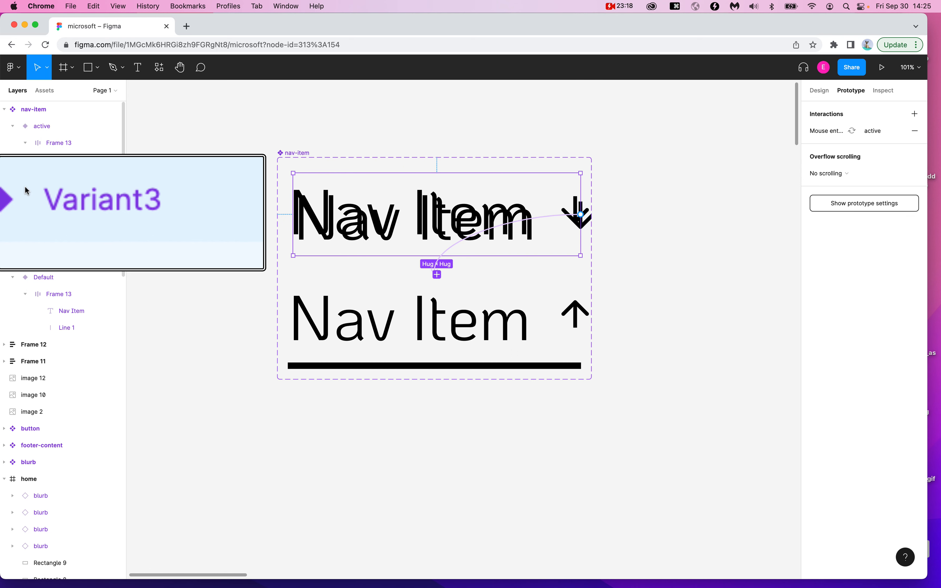
pyautogui.press('super+8')
pyautogui.press('alt+super+8')
pyautogui.press('super+z')
pyautogui.click(168, 257)
pyautogui.click(377, 208)
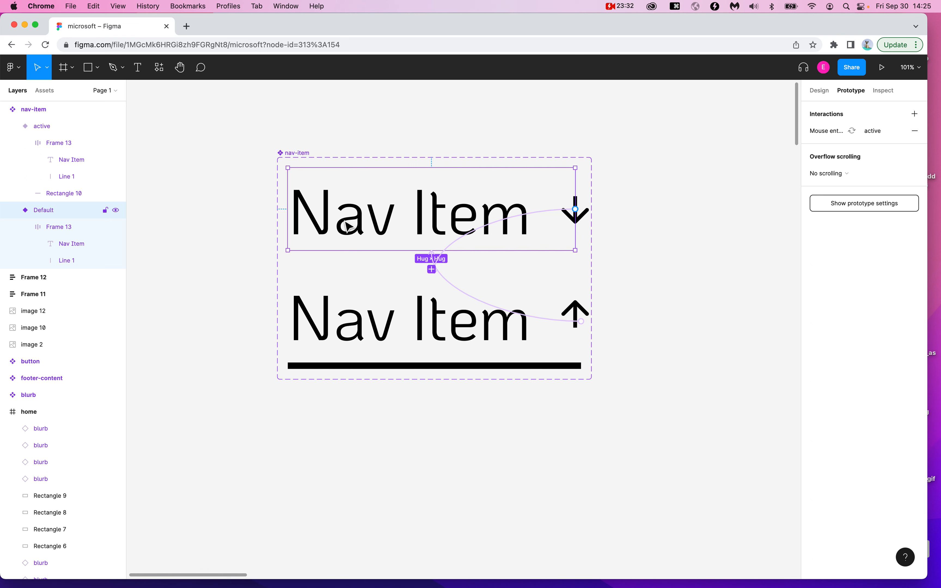
# - Duplicate the Default variant and move the copy out of the nav-item set onto the empty canvas beside it
pyautogui.click(284, 141)
pyautogui.click(330, 210)
pyautogui.press('super+c')
pyautogui.press('super+v')
pyautogui.moveTo(332, 220); pyautogui.dragTo(505, 204)
pyautogui.hscroll(-4, 517, 310)
pyautogui.scroll(2, 517, 310)
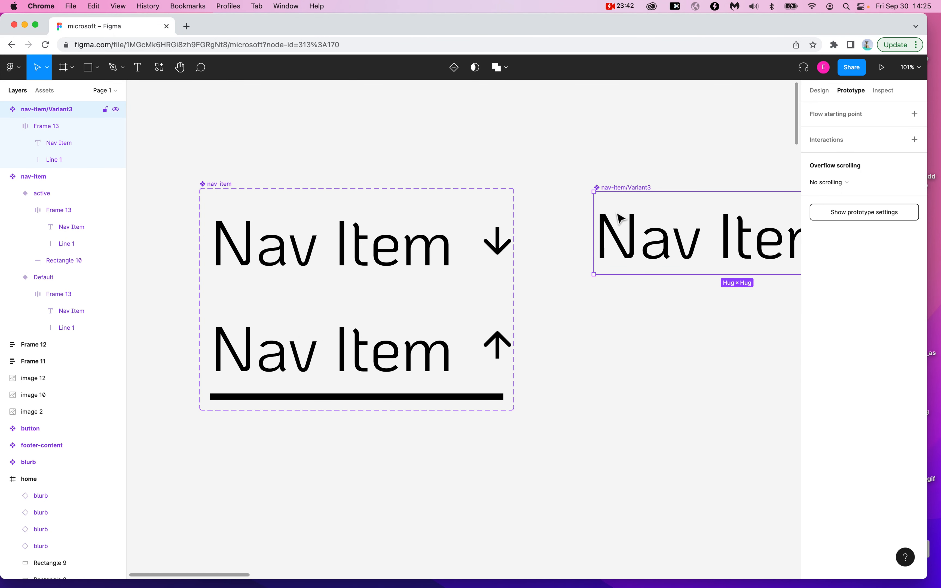
# - Magnify the name label of the separated nav-item copy, and delete that copy
pyautogui.press('alt+super+8')
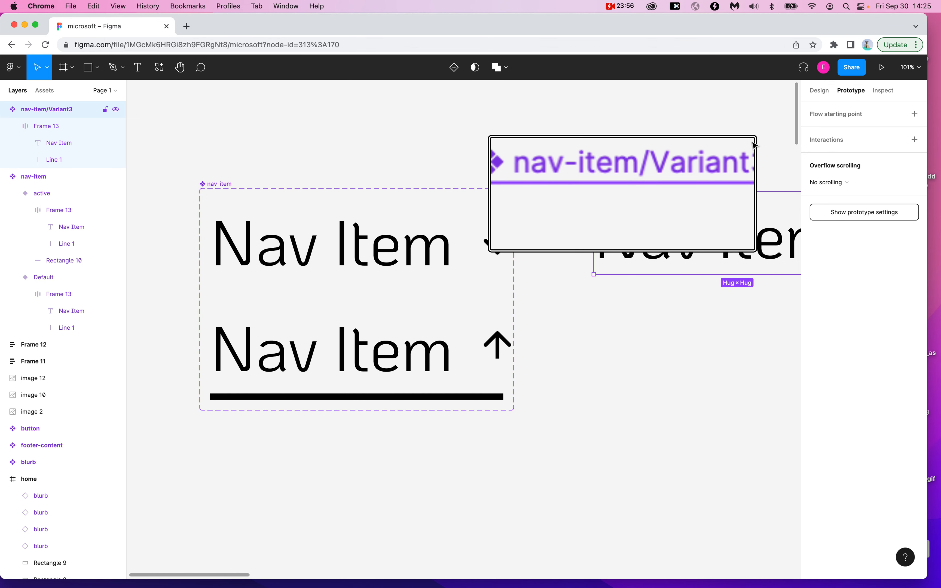
pyautogui.press('alt+super+8')
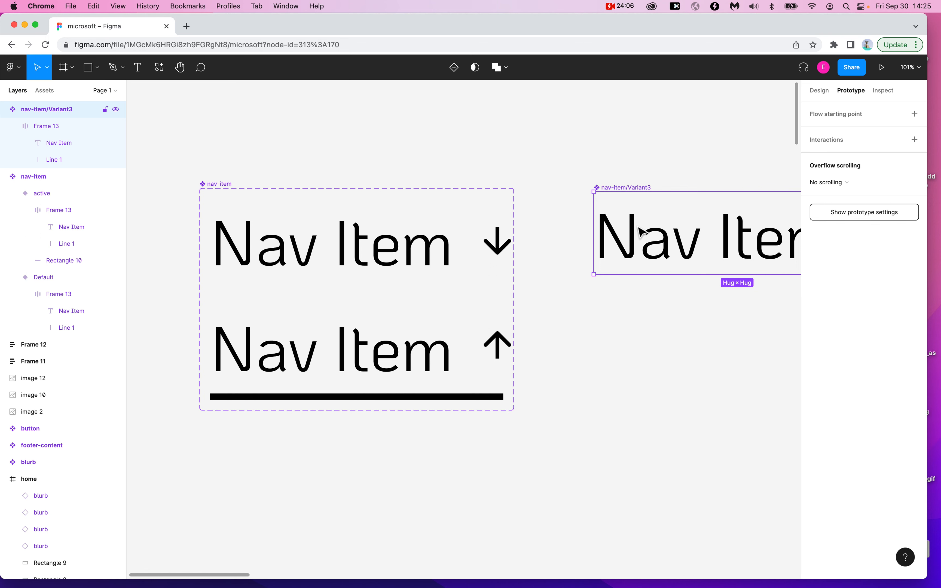
pyautogui.press('Delete')
pyautogui.scroll(-5, 642, 232)
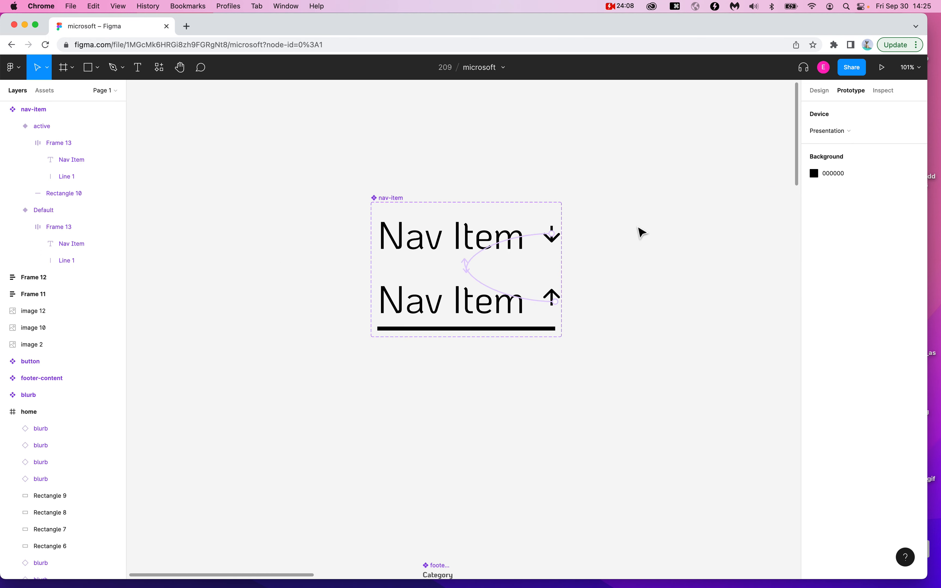
# - Copy the Default variant from the nav-item component set
pyautogui.hscroll(5, 641, 231)
pyautogui.hscroll(-3, 640, 231)
pyautogui.click(383, 197)
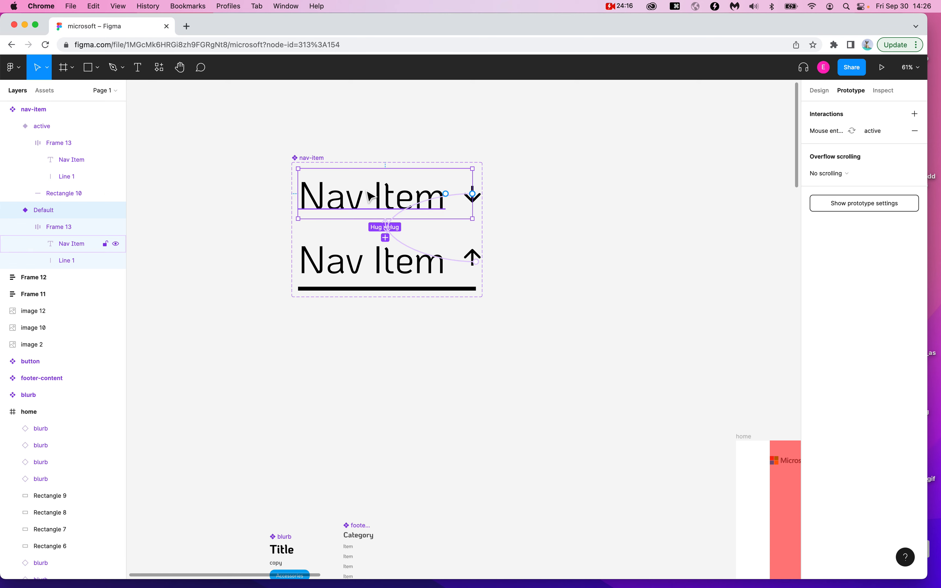
pyautogui.press('super+c')
pyautogui.press('super+c')
pyautogui.press('super+c')
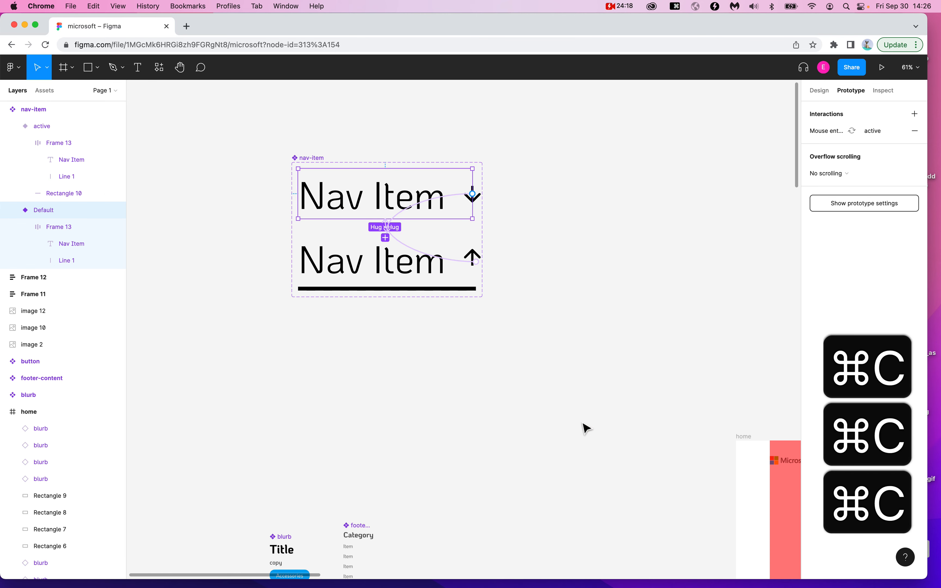
# - Select the home frame by its name label, magnifying the label to check it
pyautogui.hscroll(10, 584, 427)
pyautogui.scroll(-5, 584, 427)
pyautogui.hscroll(3, 583, 425)
pyautogui.scroll(-2, 583, 425)
pyautogui.hscroll(-6, 584, 425)
pyautogui.scroll(5, 584, 425)
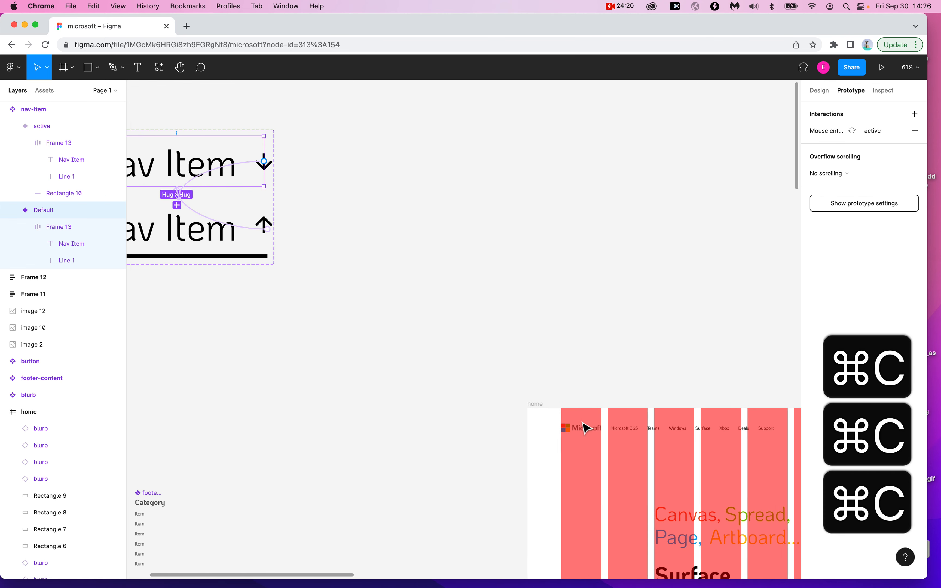
pyautogui.hscroll(4, 581, 426)
pyautogui.scroll(-2, 581, 426)
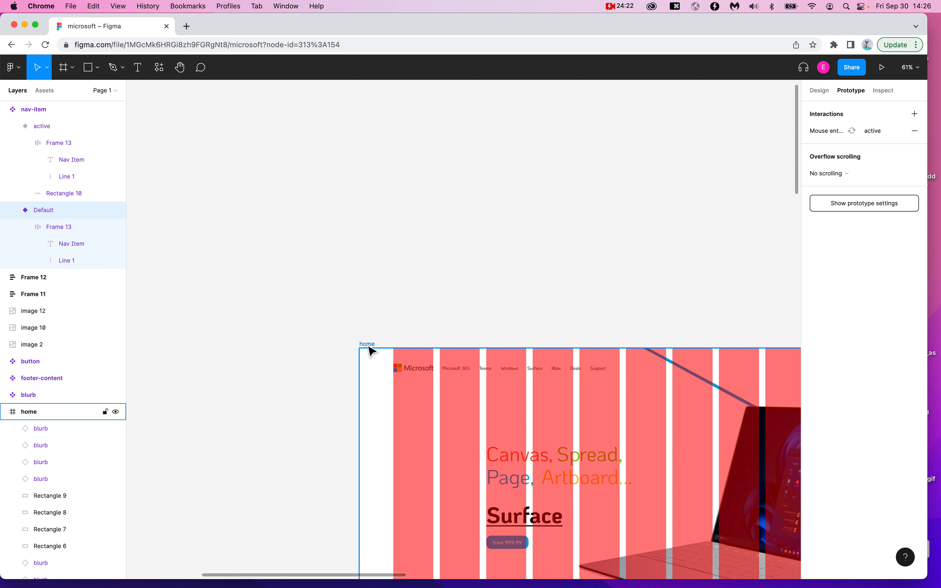
pyautogui.scroll(10, 372, 351)
pyautogui.hscroll(2, 372, 351)
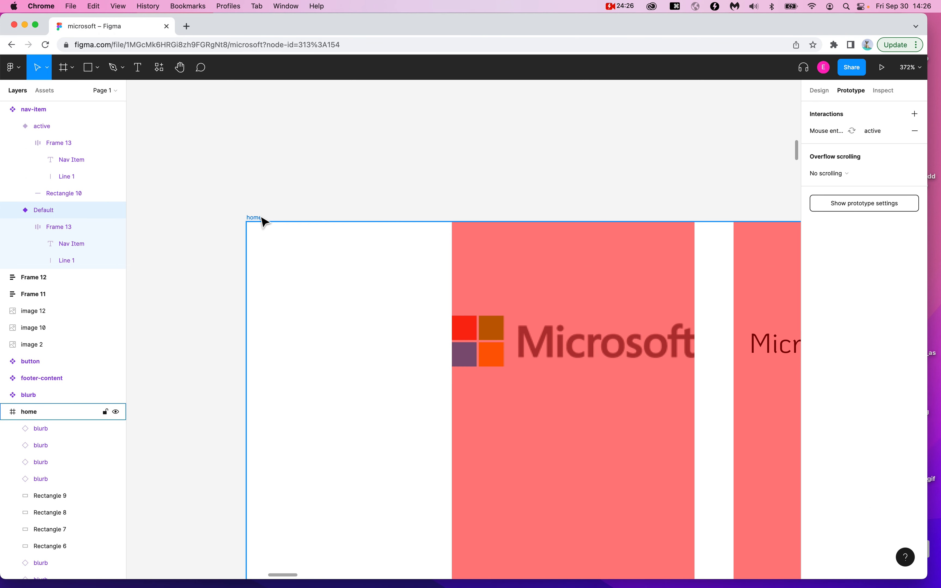
pyautogui.press('alt+super+8')
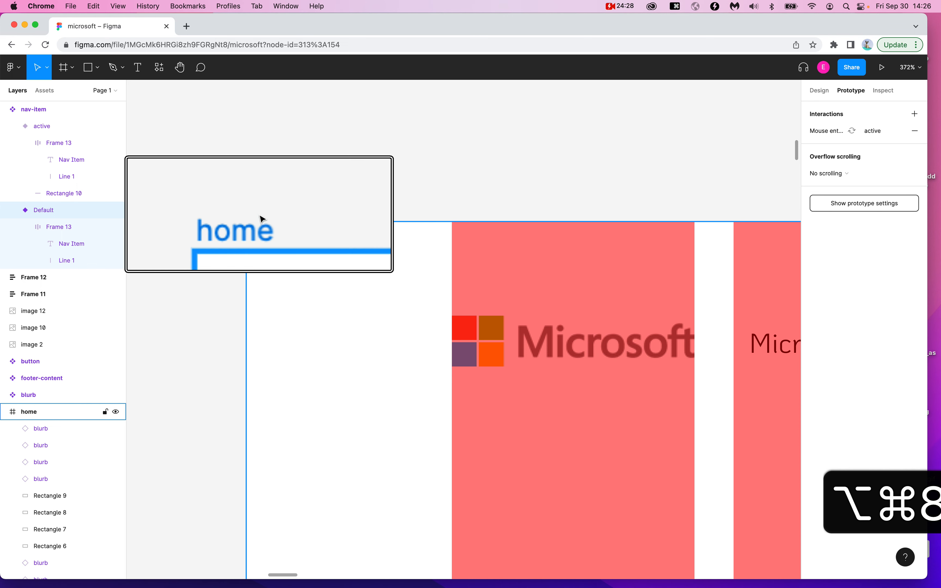
pyautogui.click(245, 238)
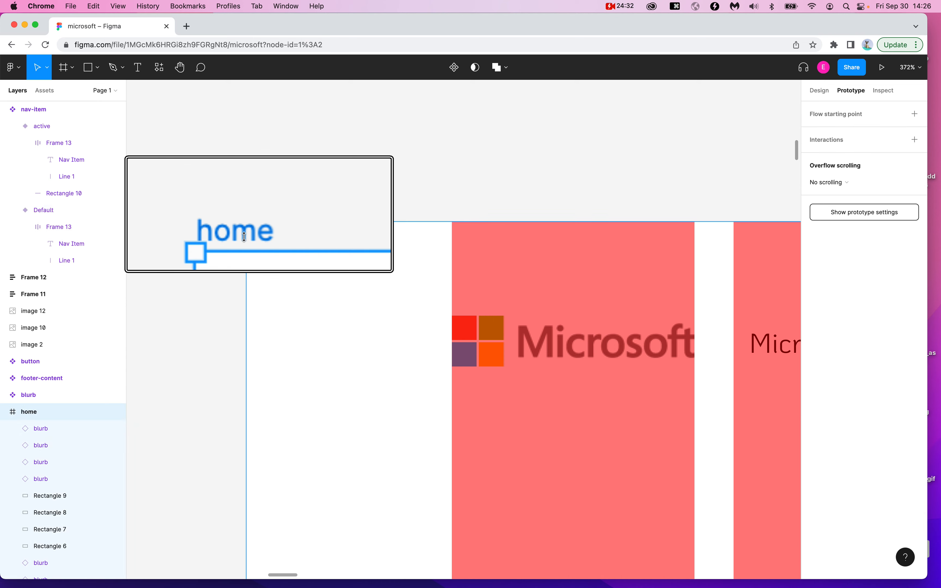
pyautogui.press('alt+super+8')
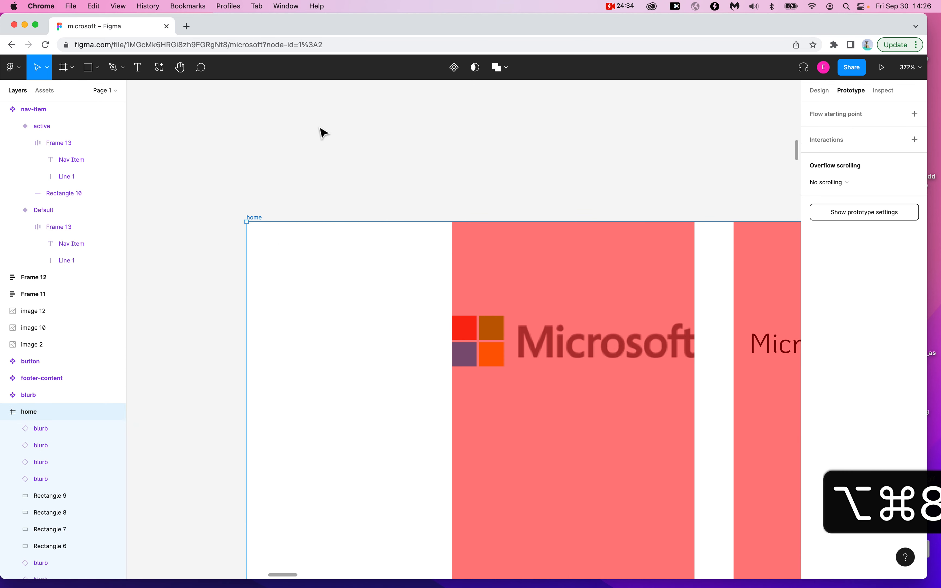
# - Paste the nav-item instance into the home frame and move it below the navigation links, to about X 619, Y 113
pyautogui.scroll(-10, 323, 284)
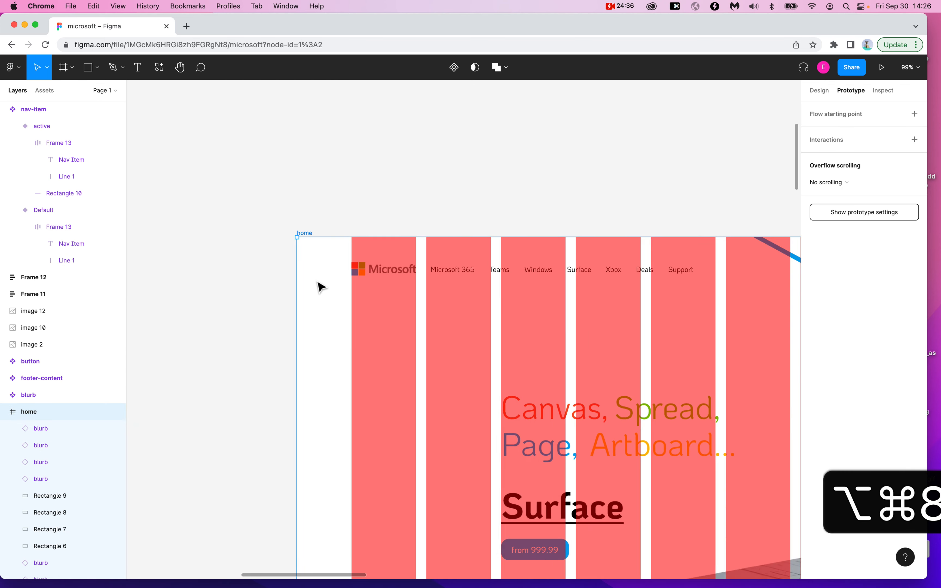
pyautogui.scroll(5, 318, 283)
pyautogui.press('super+v')
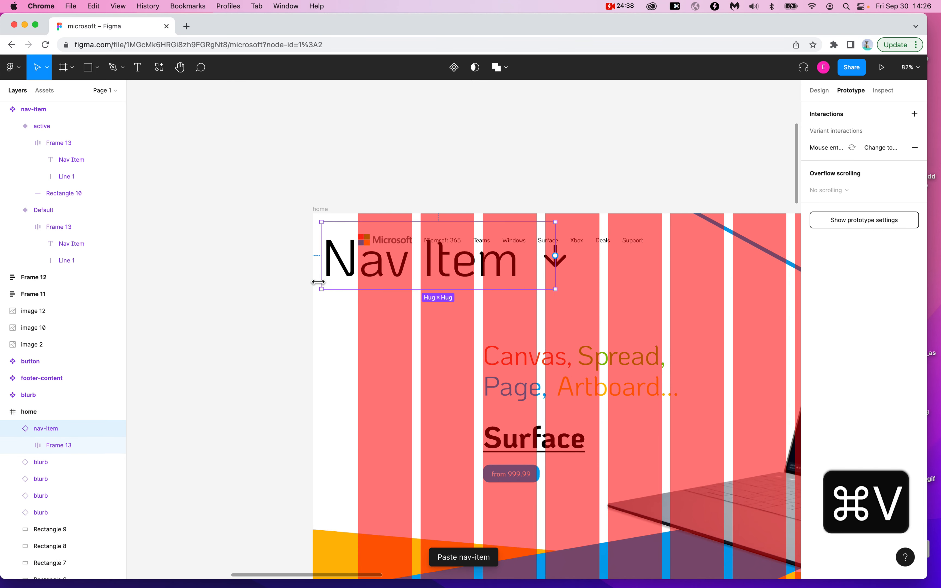
pyautogui.moveTo(344, 271); pyautogui.dragTo(606, 313)
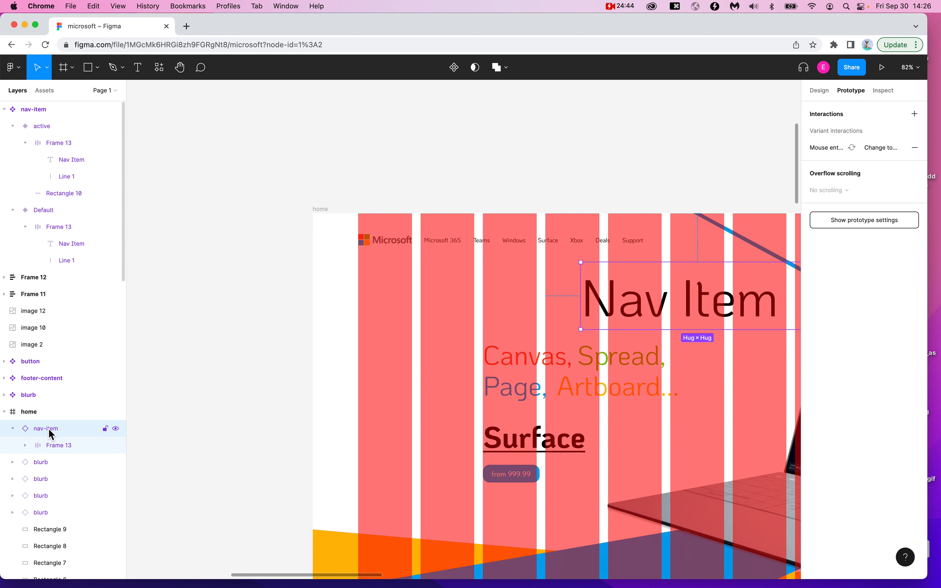
# - Magnify the layer entry of the pasted nav-item instance to read its icon and name
pyautogui.press('alt+super+8')
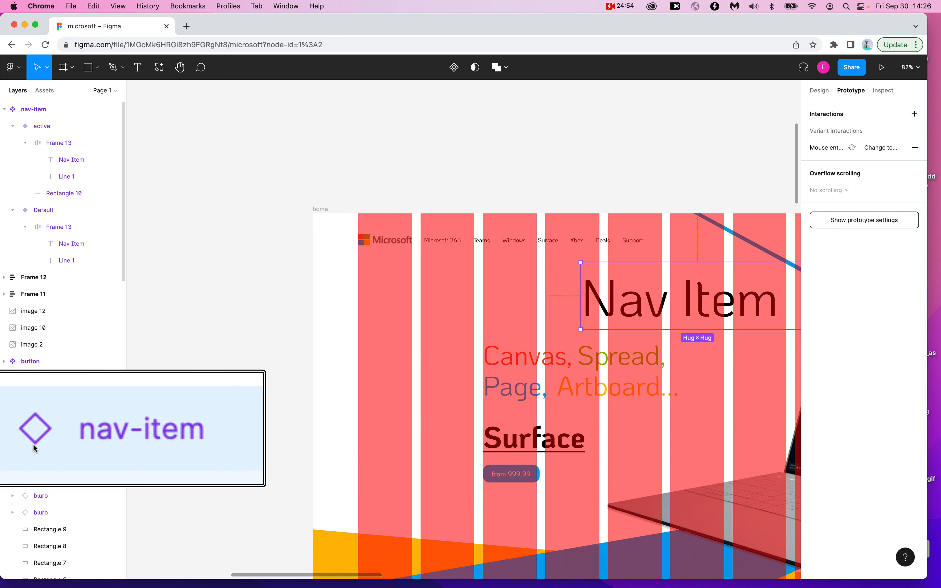
pyautogui.press('alt+super+8')
pyautogui.press('super+g')
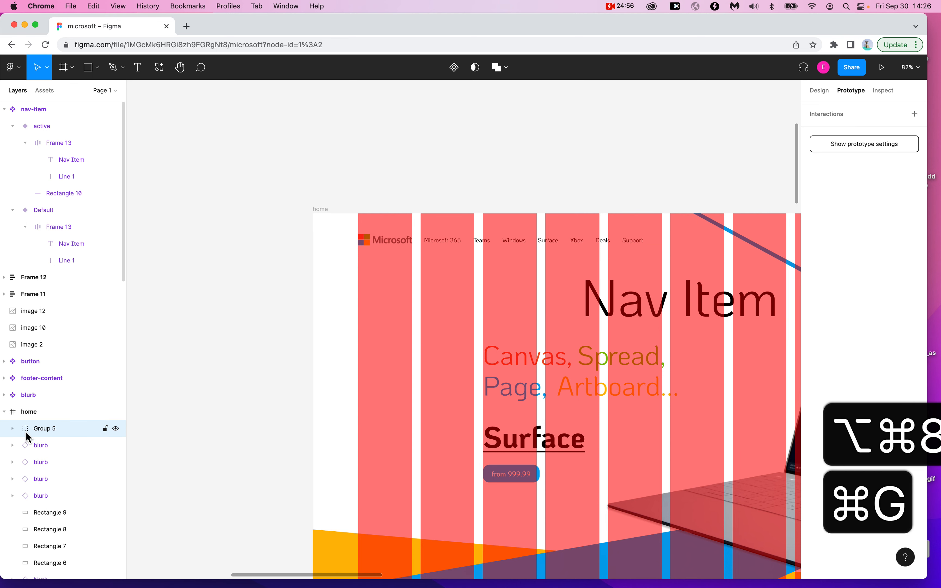
pyautogui.press('super+z')
pyautogui.click(169, 375)
pyautogui.press('alt+super+g')
pyautogui.press('super+g')
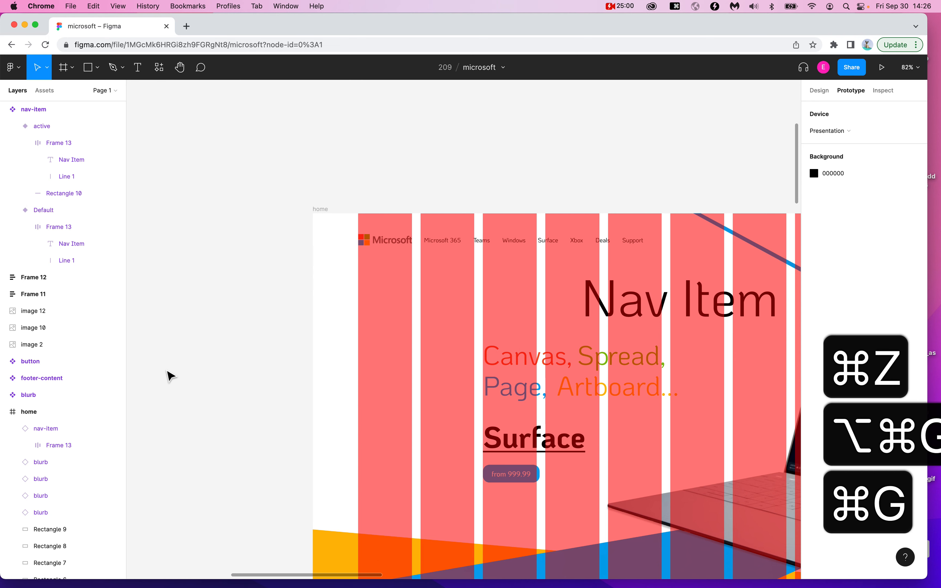
pyautogui.press('alt+super+g')
pyautogui.press('shift+super+g')
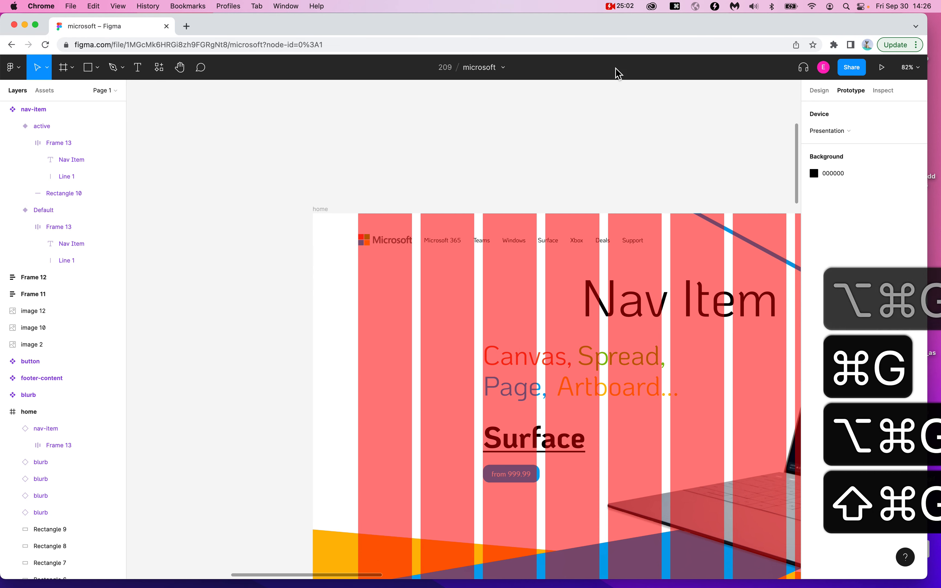
pyautogui.click(622, 6)
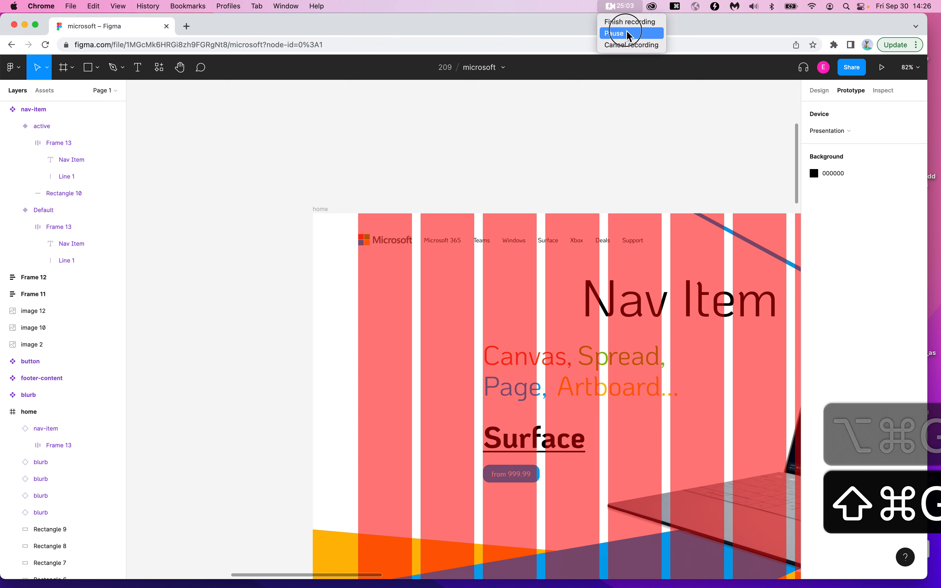
pyautogui.click(617, 34)
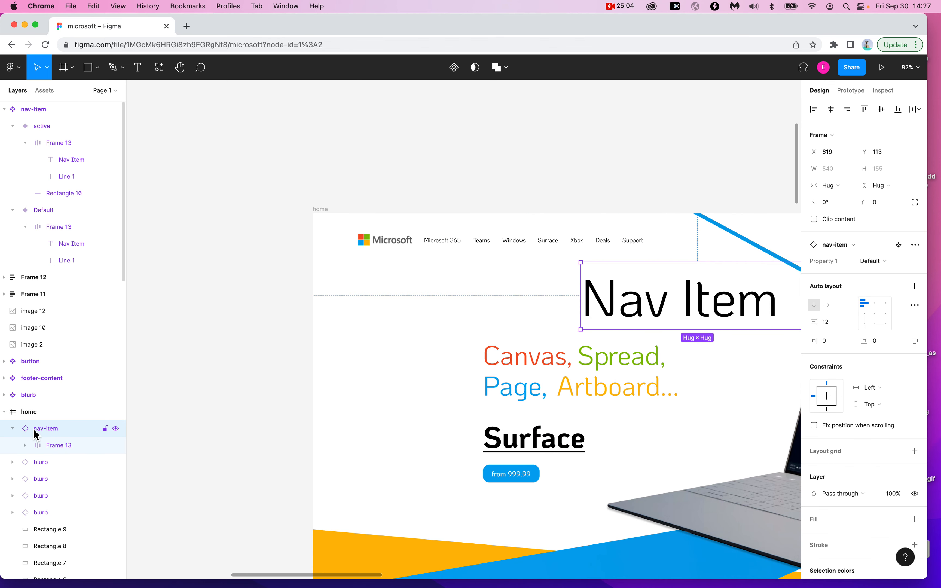
# - Examine the nav-item instance's diamond icon in the home frame's layer list under magnification
pyautogui.press('alt+super+8')
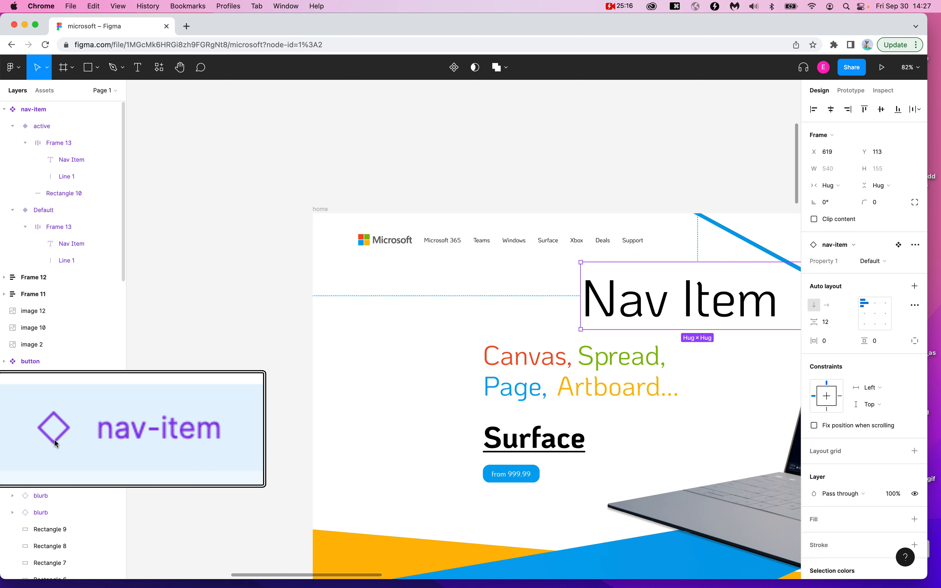
pyautogui.press('alt+super+8')
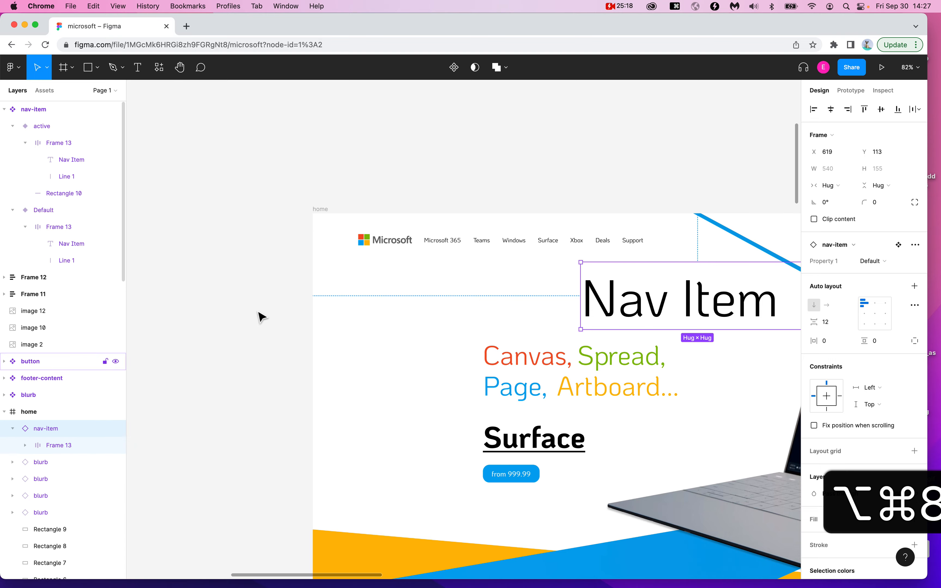
# - Move the nav-item component set across the empty canvas so it sits closer above the home frame
pyautogui.scroll(-5, 260, 316)
pyautogui.hscroll(-5, 260, 316)
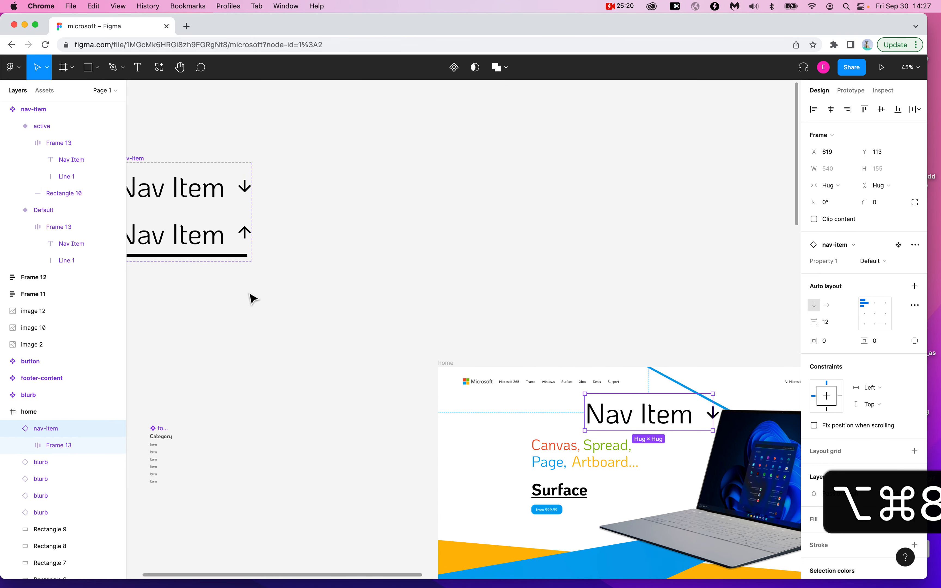
pyautogui.click(140, 159)
pyautogui.moveTo(142, 164); pyautogui.dragTo(282, 138)
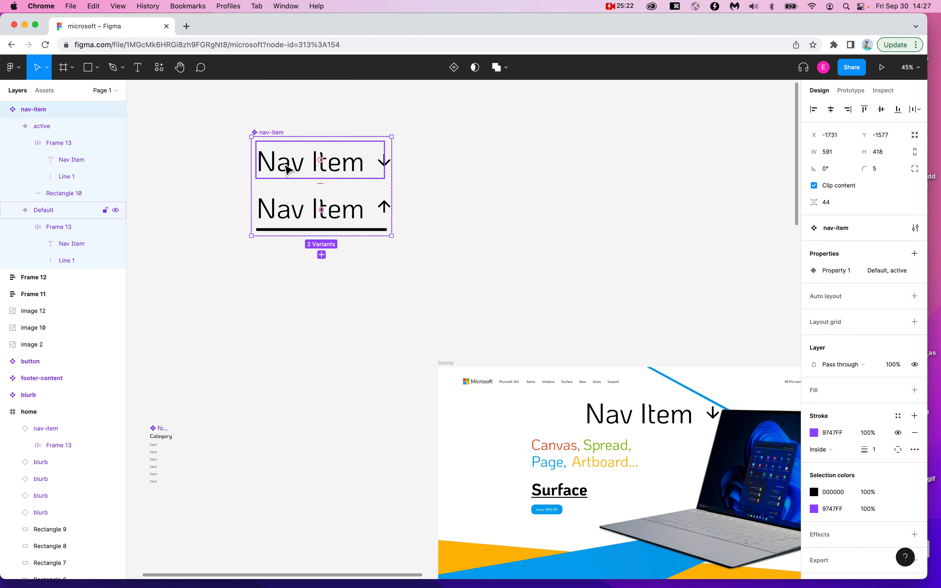
# - Recolor the label and arrow of the nav-item component's Default variant to red E40F0F
pyautogui.click(288, 173)
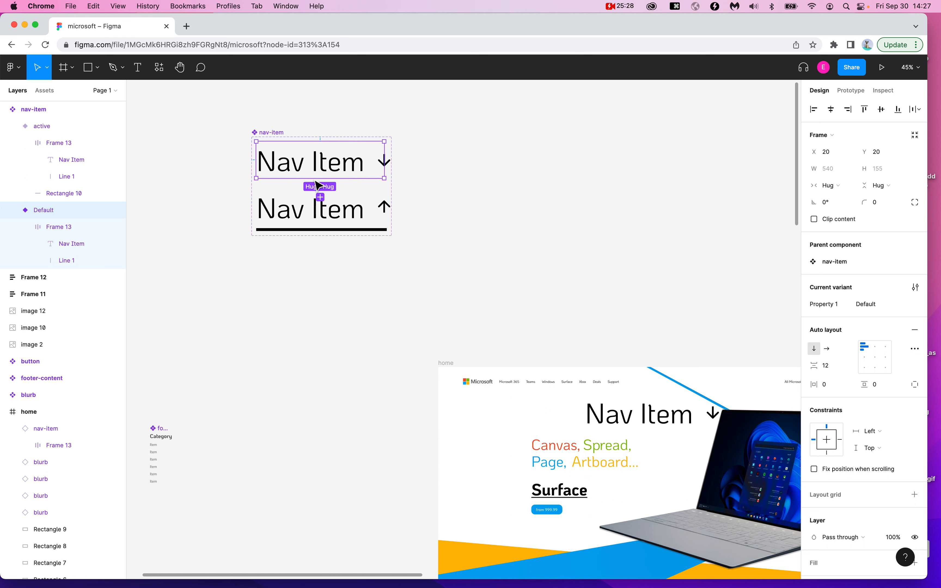
pyautogui.click(307, 161)
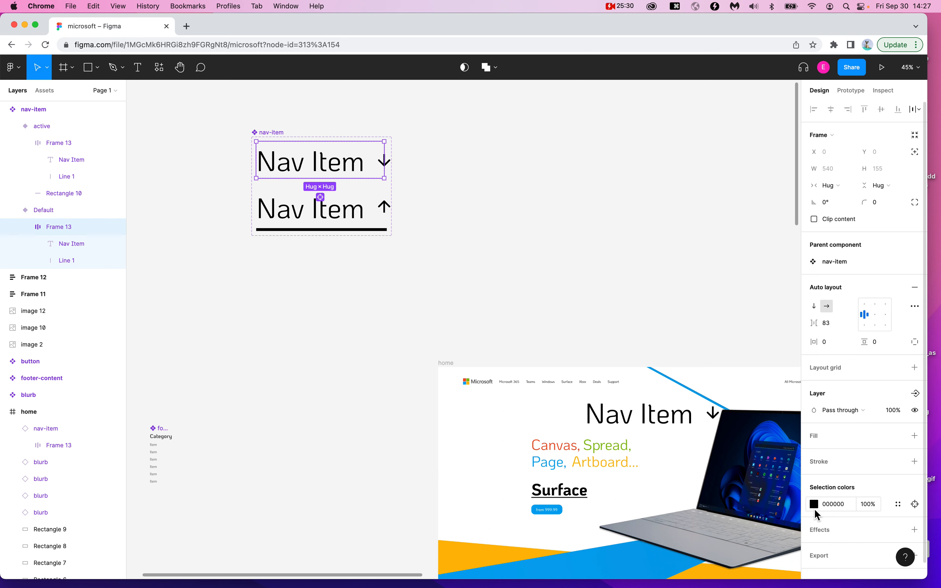
pyautogui.click(814, 504)
pyautogui.moveTo(768, 364); pyautogui.dragTo(794, 330)
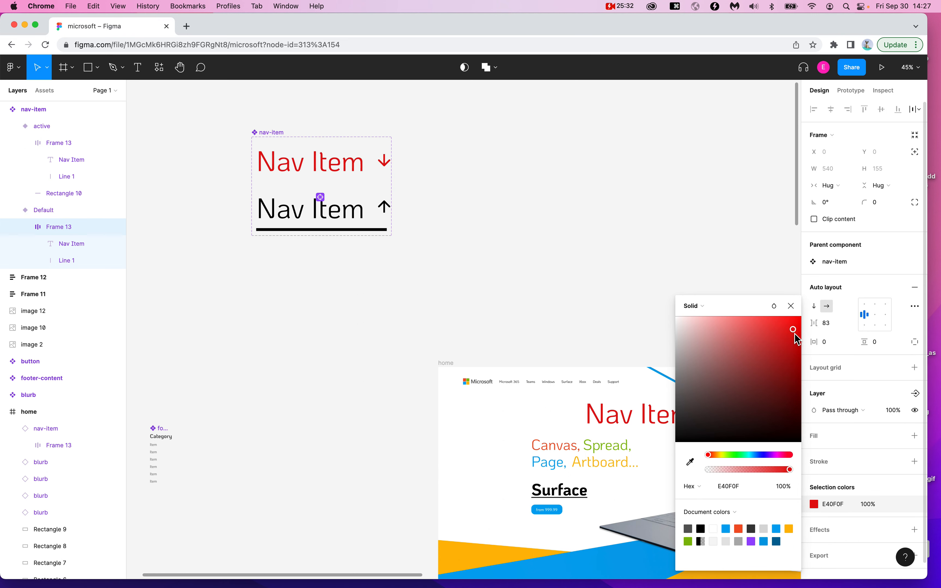
pyautogui.click(607, 324)
pyautogui.scroll(5, 677, 422)
pyautogui.scroll(1, 675, 418)
pyautogui.scroll(-6, 675, 418)
# - Enter the test text "ssdad" inside the Default variant's label, then delete those characters again
pyautogui.doubleClick(368, 202)
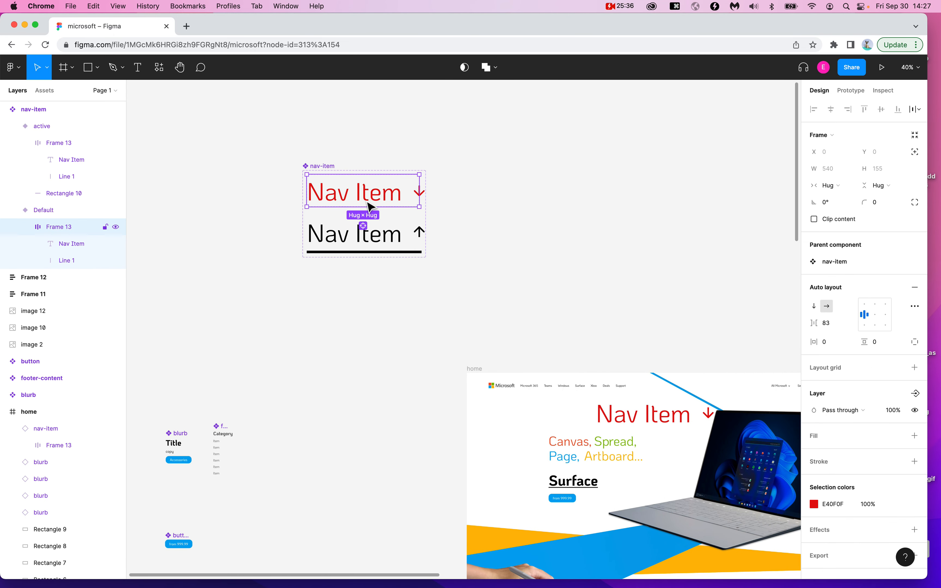
pyautogui.doubleClick(368, 202)
pyautogui.doubleClick(372, 196)
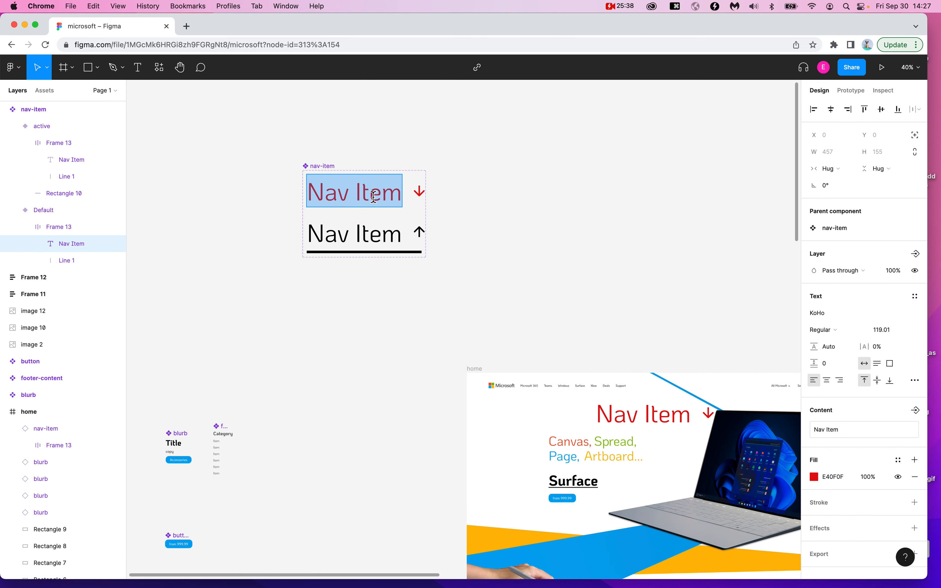
pyautogui.click(373, 196)
pyautogui.write('ssdad')
pyautogui.press('BackSpace')
pyautogui.press('BackSpace')
pyautogui.press('BackSpace')
pyautogui.press('BackSpace')
pyautogui.press('BackSpace')
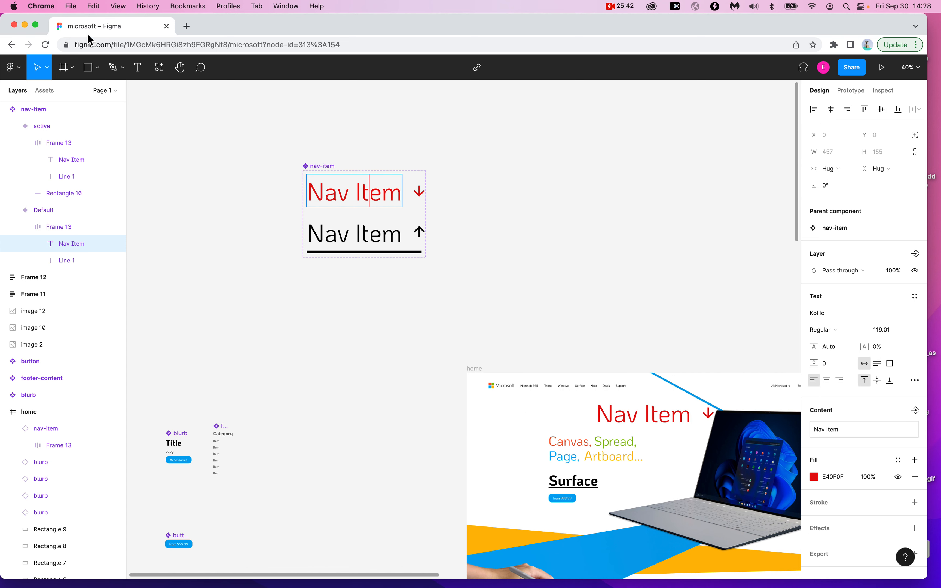
# - Undo the test edits to the Default variant's label and its red recoloring
pyautogui.click(197, 143)
pyautogui.press('super+z')
pyautogui.press('super+z')
pyautogui.press('super+z')
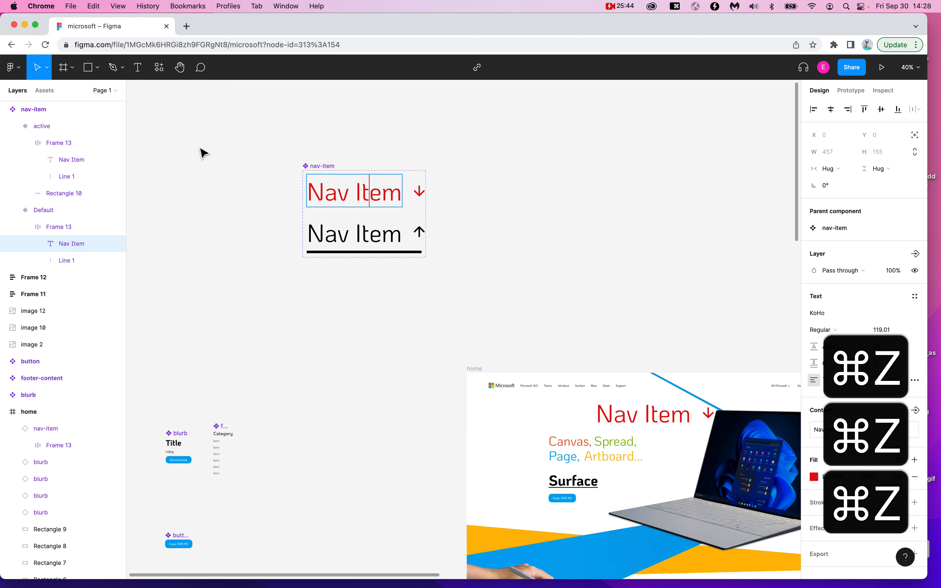
pyautogui.press('super+z')
pyautogui.press('super+z')
pyautogui.press('super+z')
pyautogui.press('super+z')
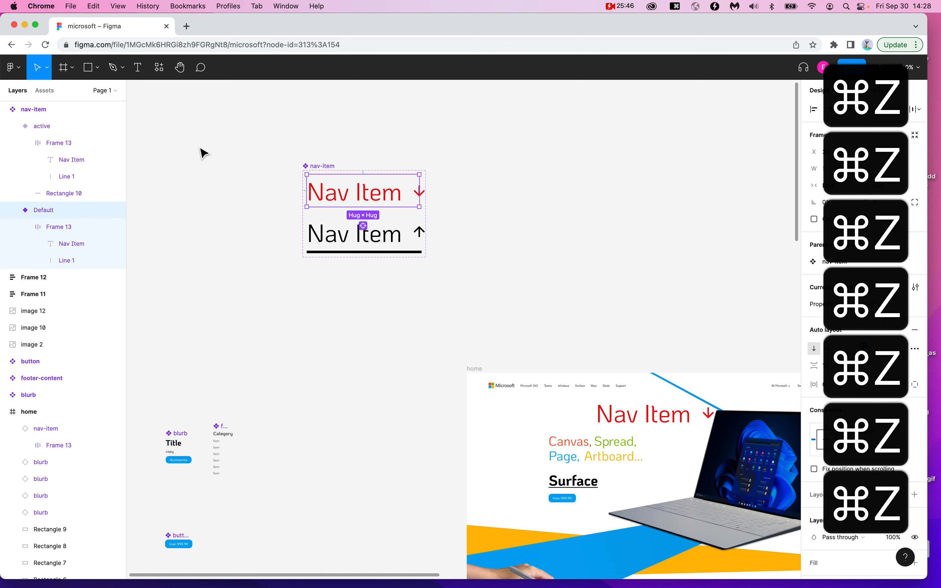
pyautogui.press('super+z')
pyautogui.press('super+z')
pyautogui.press('super+z')
pyautogui.press('super+z')
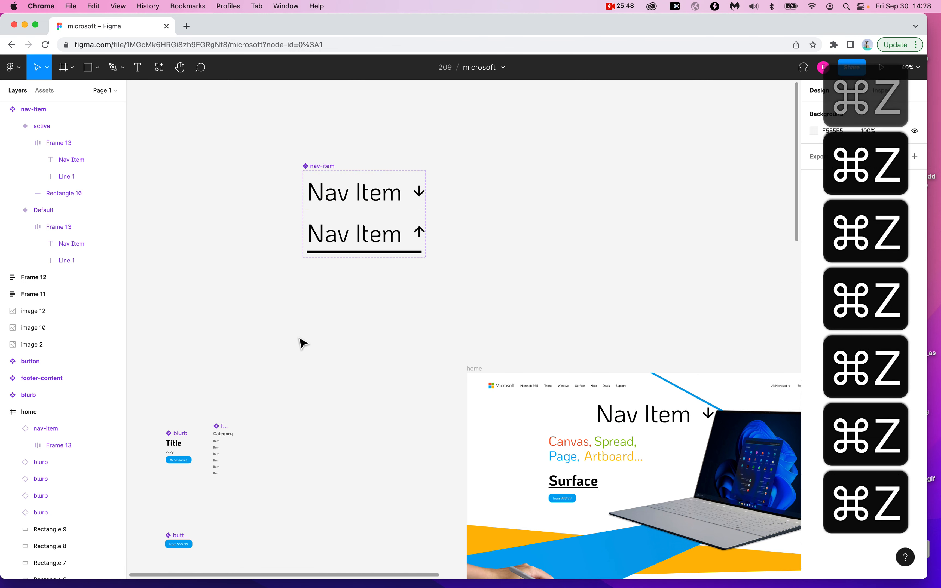
# - Duplicate the home frame to its right and rename the copy "About"
pyautogui.scroll(-5, 299, 337)
pyautogui.scroll(4, 299, 338)
pyautogui.hscroll(7, 302, 339)
pyautogui.hscroll(-10, 330, 339)
pyautogui.moveTo(331, 302); pyautogui.dragTo(529, 277)
pyautogui.hscroll(3, 521, 193)
pyautogui.doubleClick(465, 261)
pyautogui.write('About')
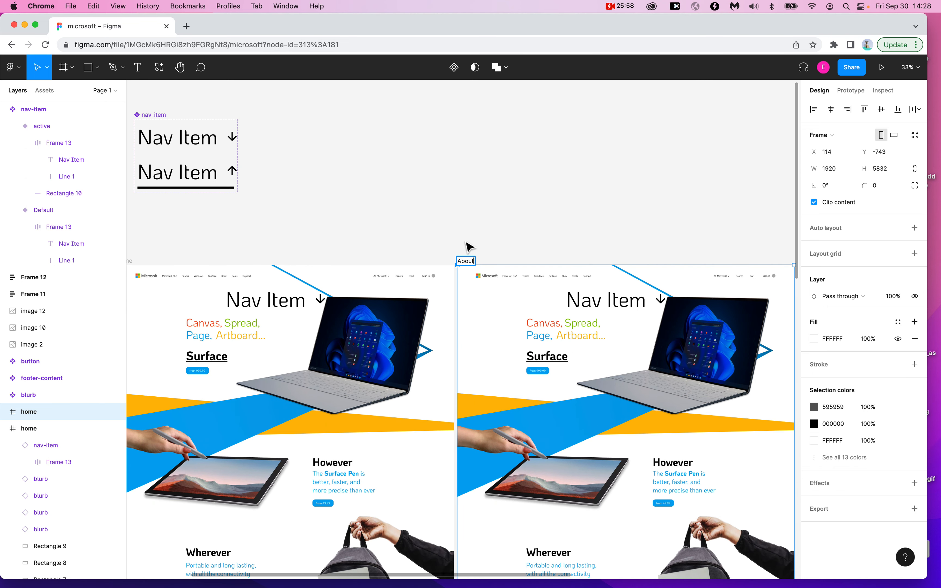
pyautogui.click(479, 183)
pyautogui.hscroll(-4, 479, 183)
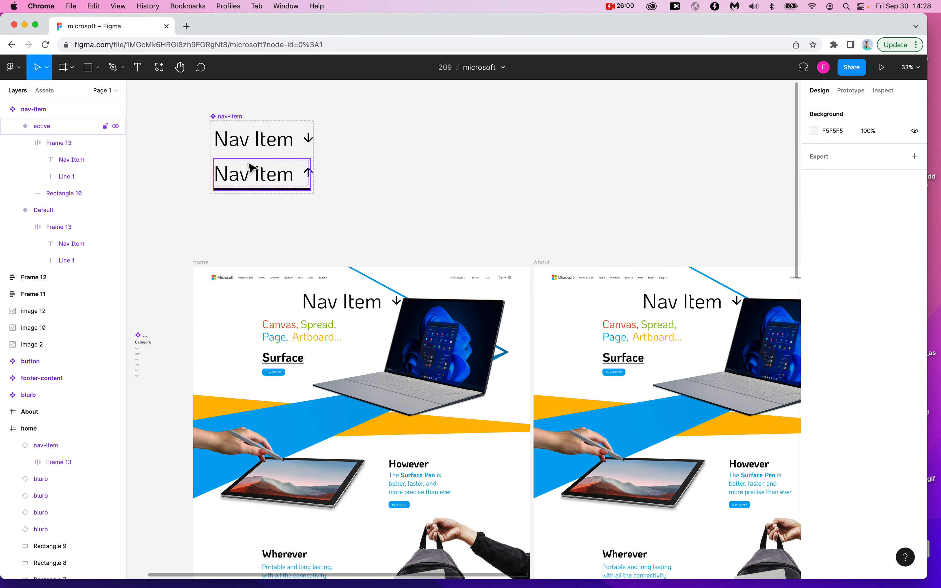
# - Change the font of the Default variant's "Nav Item" text in the main component to Kolker Brush
pyautogui.click(271, 150)
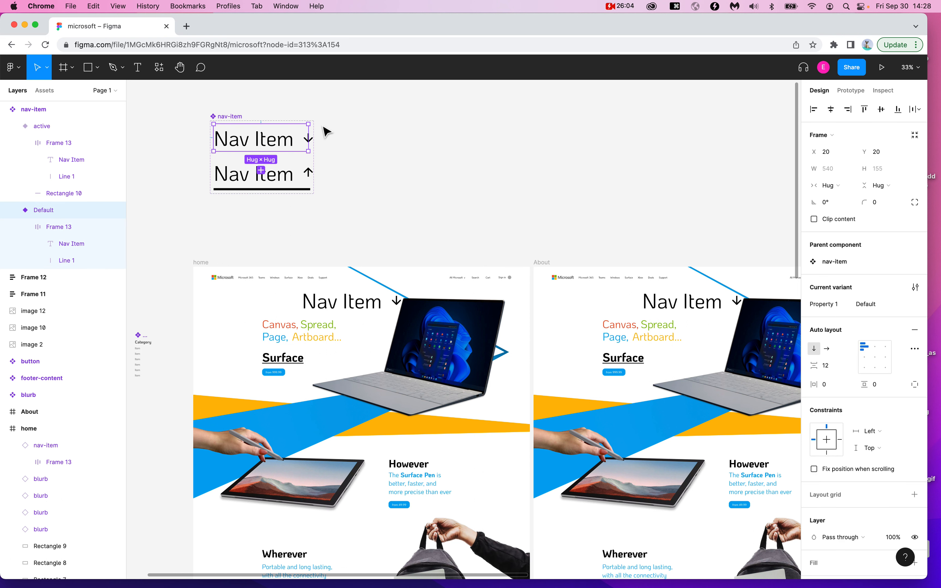
pyautogui.scroll(-5, 884, 228)
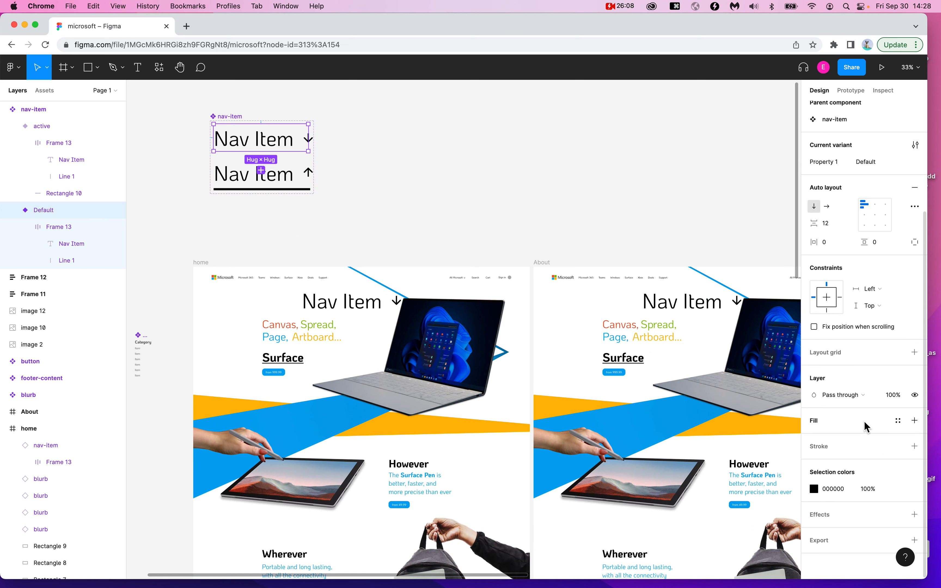
pyautogui.doubleClick(246, 140)
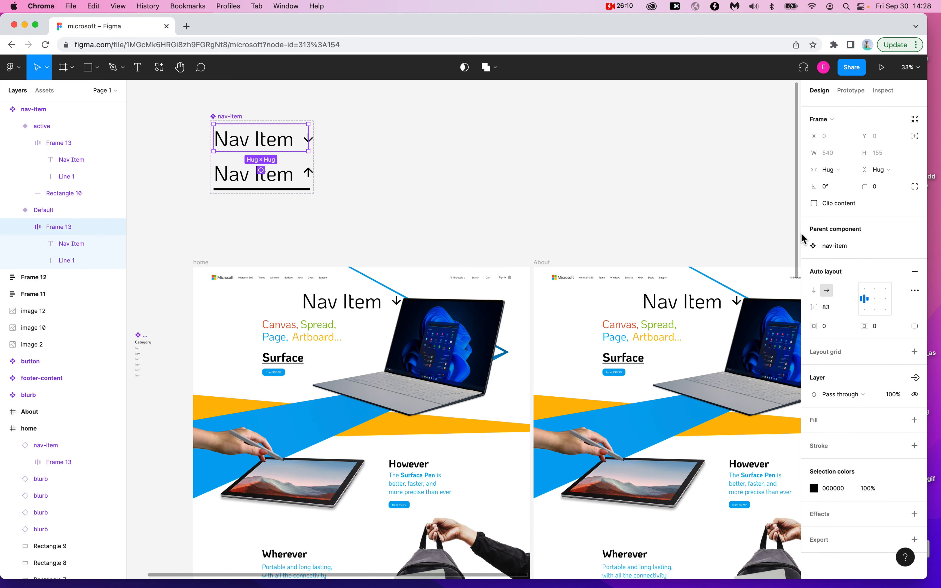
pyautogui.doubleClick(263, 137)
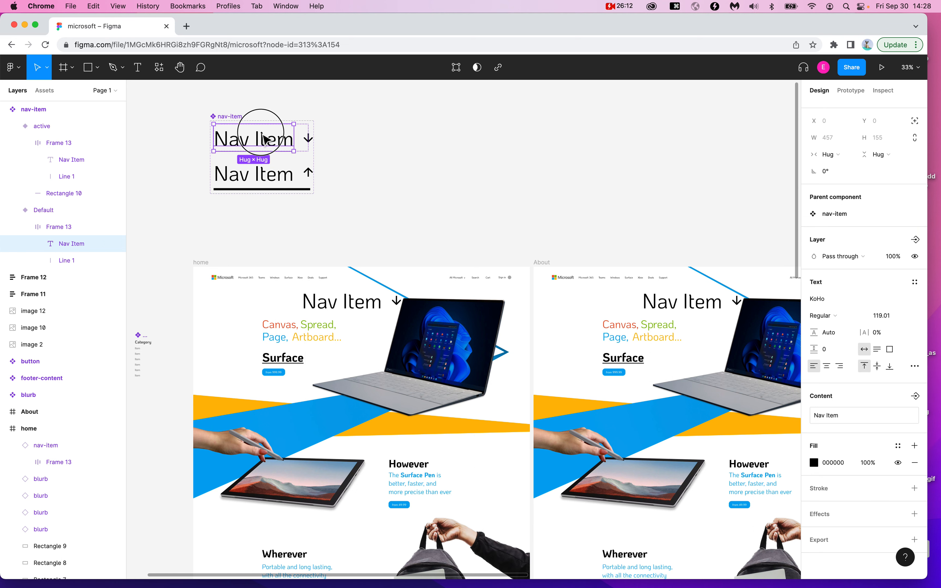
pyautogui.doubleClick(262, 136)
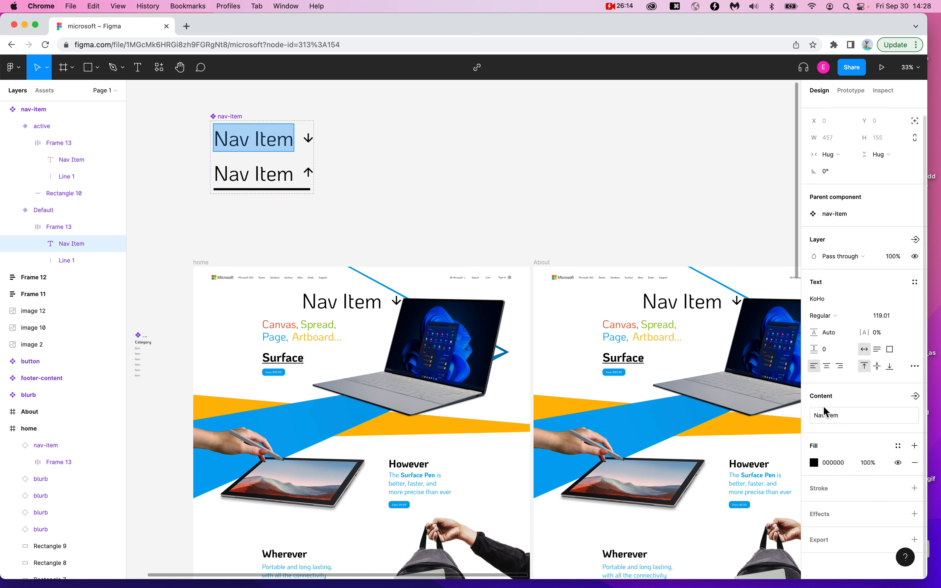
pyautogui.click(917, 301)
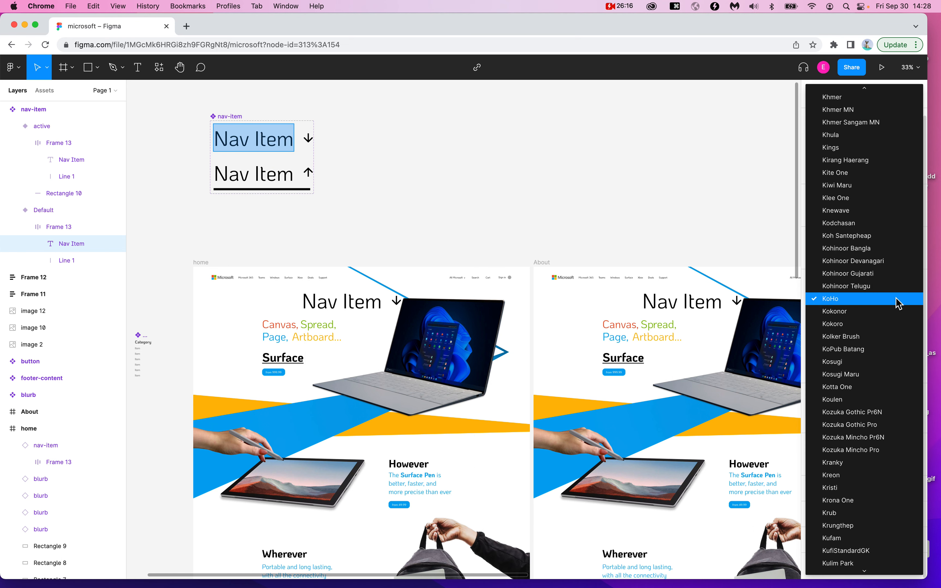
pyautogui.click(875, 338)
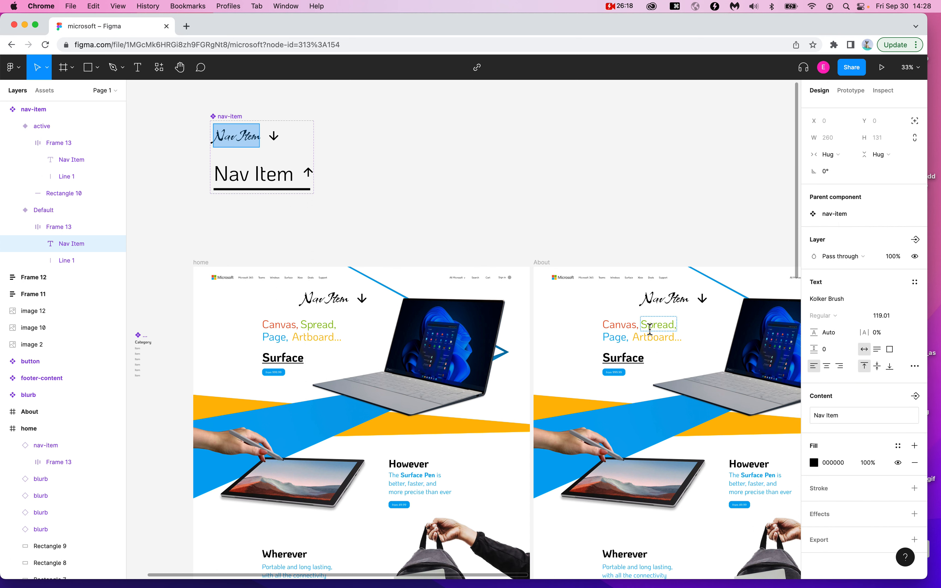
# - Undo the font change on the Default variant's text and clear the selection
pyautogui.press('super+z')
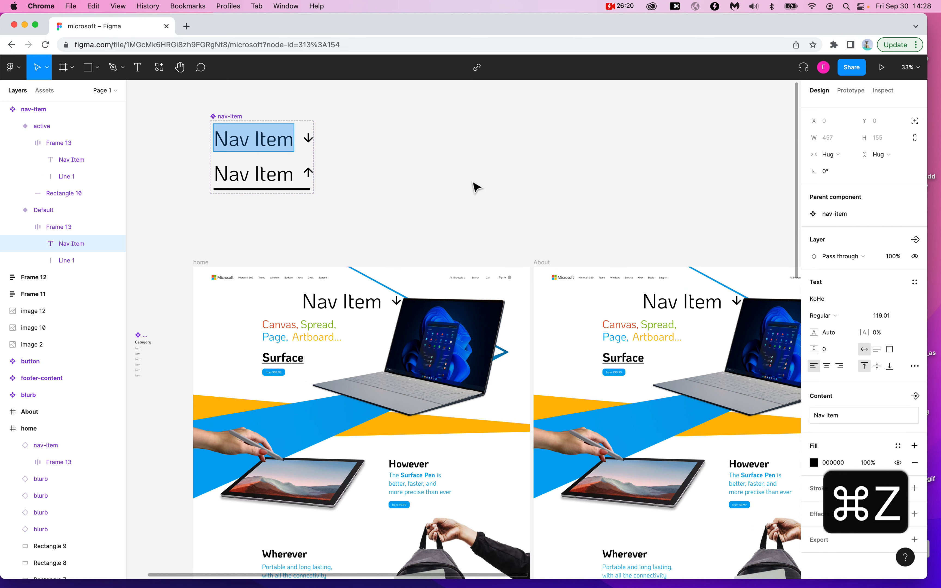
pyautogui.press('Escape')
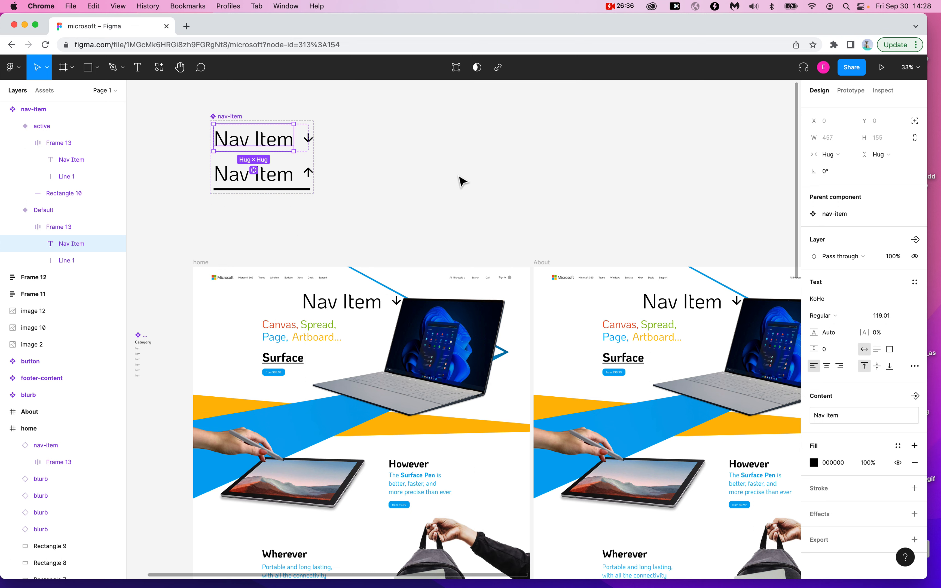
pyautogui.click(460, 181)
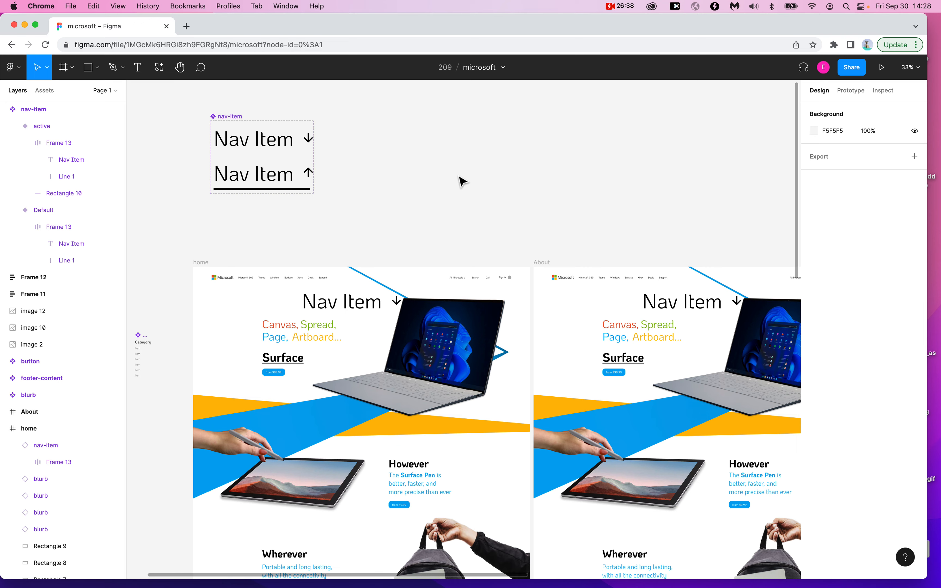
# - Shift the nav-item component set to the left and move the home frame's nav-item instance toward the frame's left edge
pyautogui.hscroll(-4, 453, 174)
pyautogui.moveTo(313, 135); pyautogui.dragTo(249, 132)
pyautogui.click(432, 328)
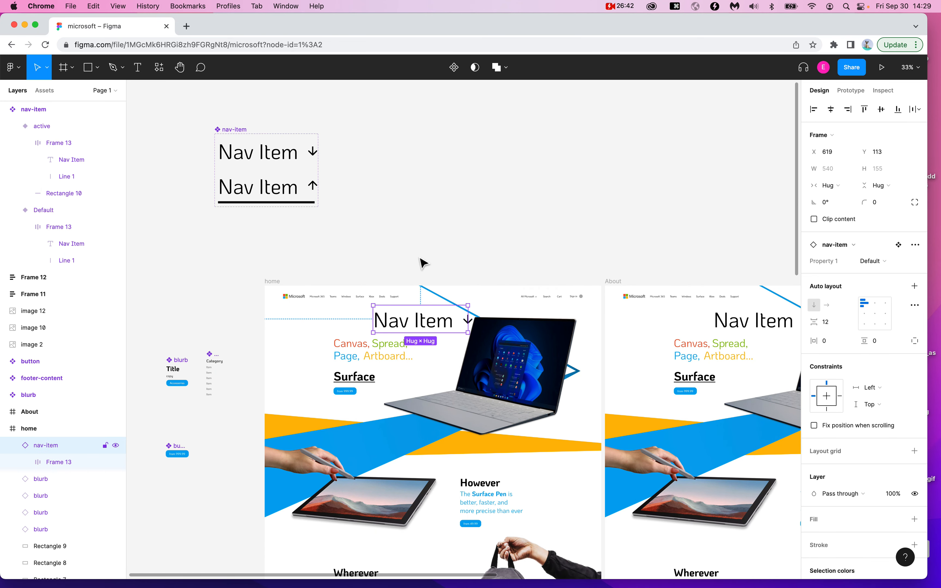
pyautogui.moveTo(431, 327); pyautogui.dragTo(333, 326)
# - Delete the nav-item instance from the About frame
pyautogui.click(752, 320)
pyautogui.press('Delete')
# - Duplicate the home frame's nav-item instance to its right, label the copy "Teams" and the original "Windows"
pyautogui.scroll(3, 298, 350)
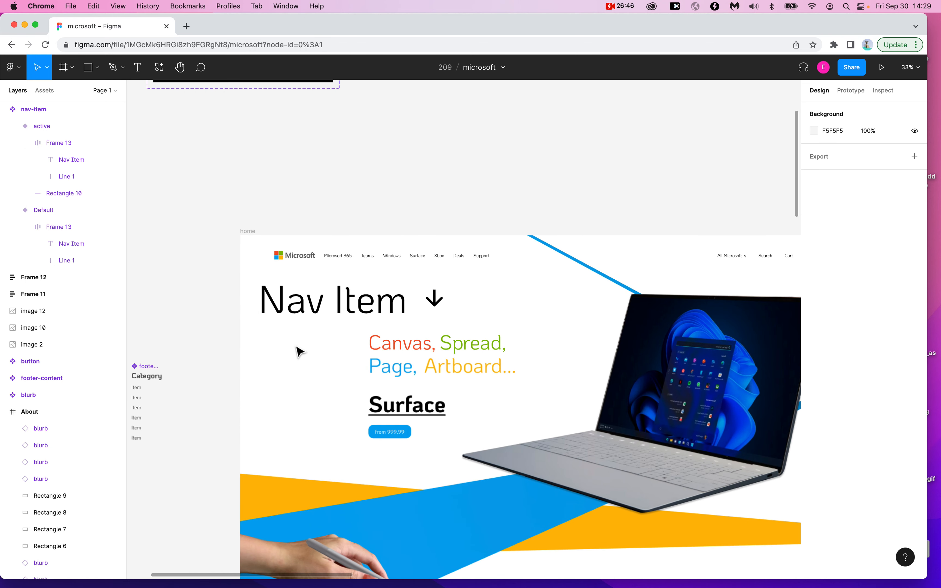
pyautogui.moveTo(311, 315); pyautogui.dragTo(508, 311)
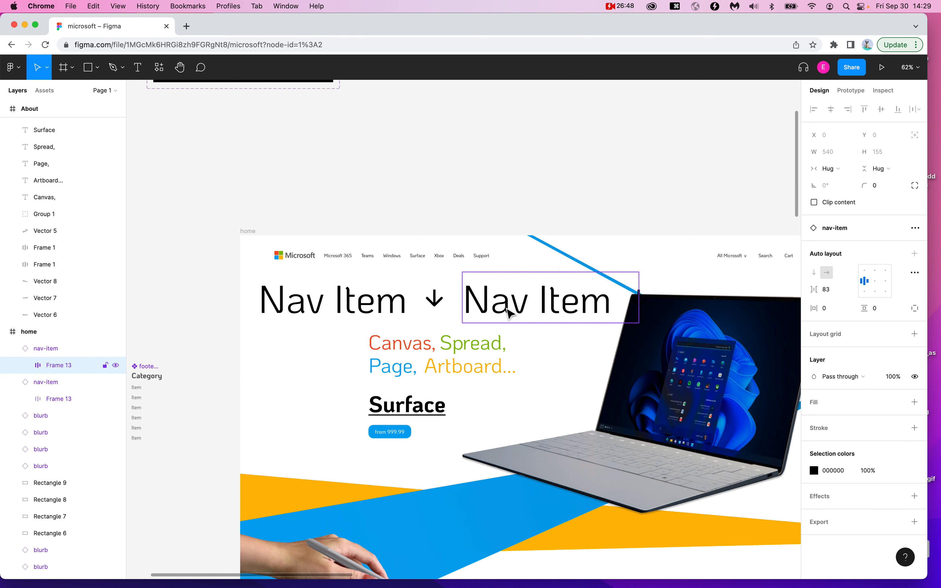
pyautogui.doubleClick(609, 304)
pyautogui.doubleClick(607, 305)
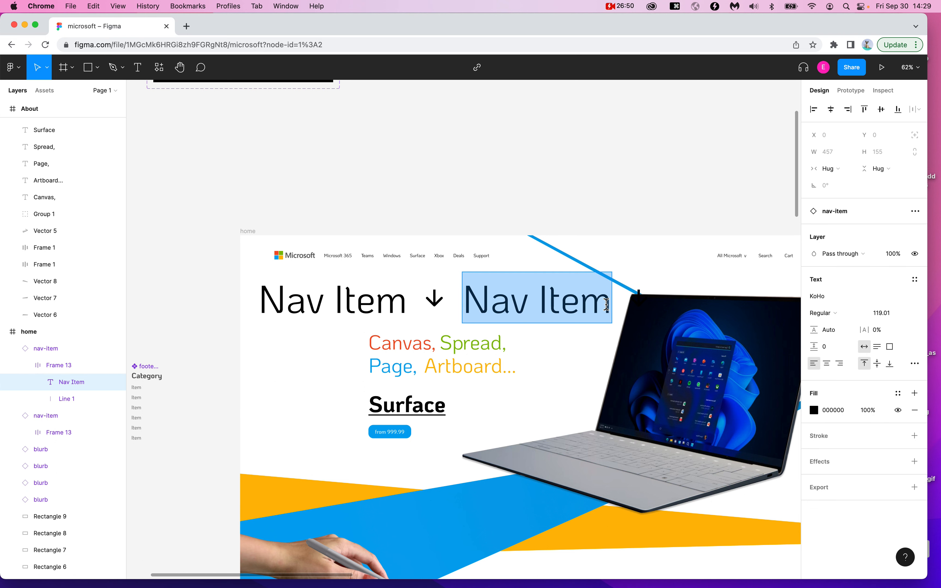
pyautogui.write('Teams')
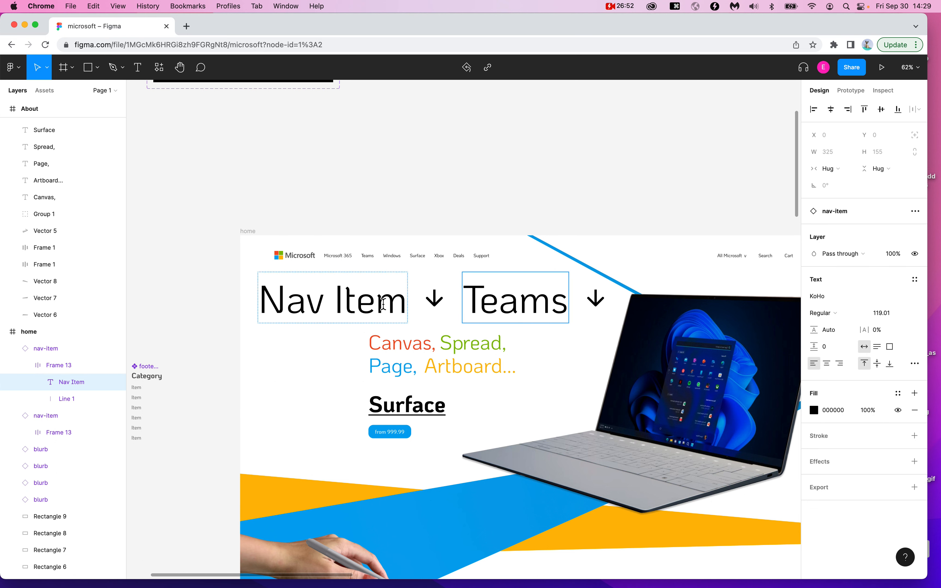
pyautogui.doubleClick(381, 306)
pyautogui.write('Windows')
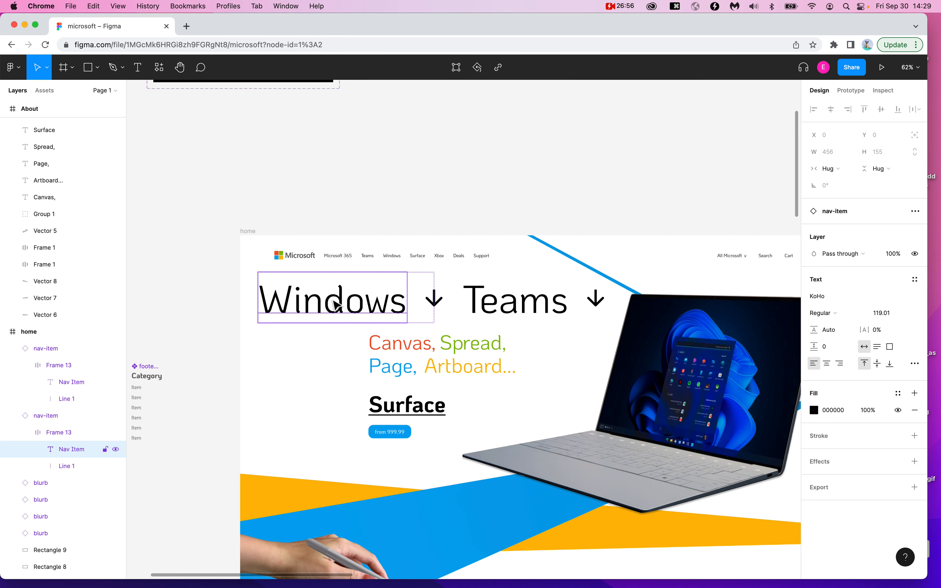
# - Duplicate the Windows nav-item instance directly below it and change the copy's text to "Surface"
pyautogui.click(327, 432)
pyautogui.moveTo(339, 311); pyautogui.dragTo(334, 389)
pyautogui.doubleClick(334, 387)
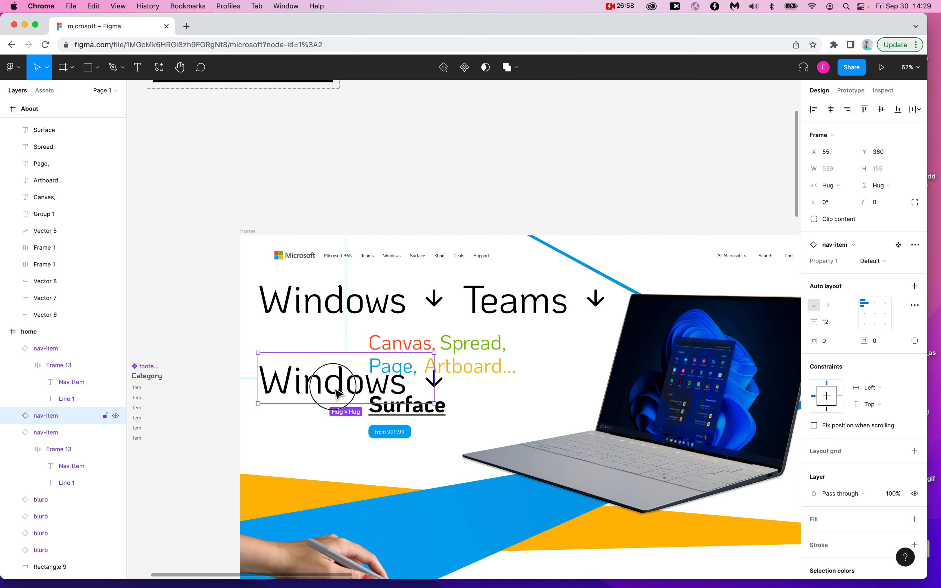
pyautogui.doubleClick(333, 387)
pyautogui.write('Surface')
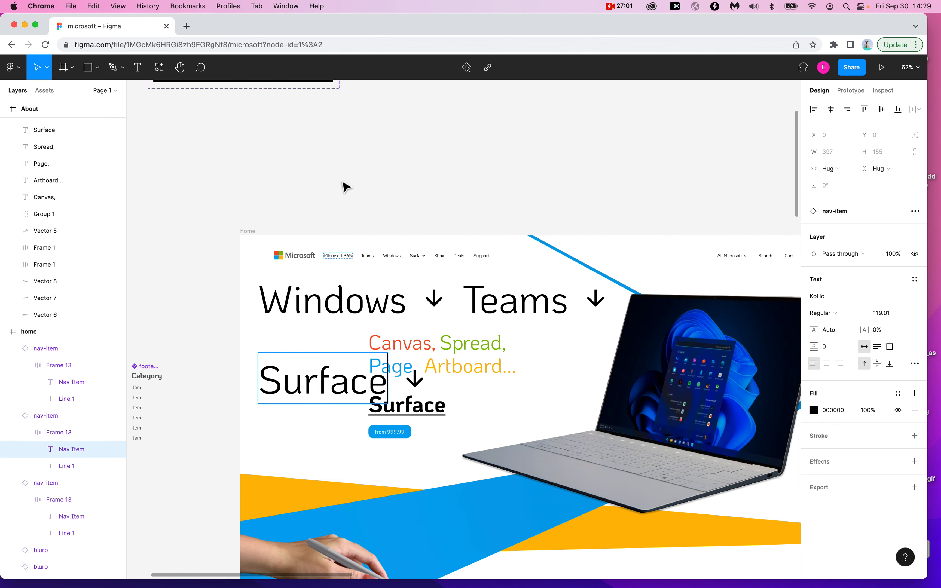
pyautogui.press('Escape')
# - Examine the existing navigation links in the home frame's header beside the large nav-item instances
pyautogui.scroll(10, 363, 273)
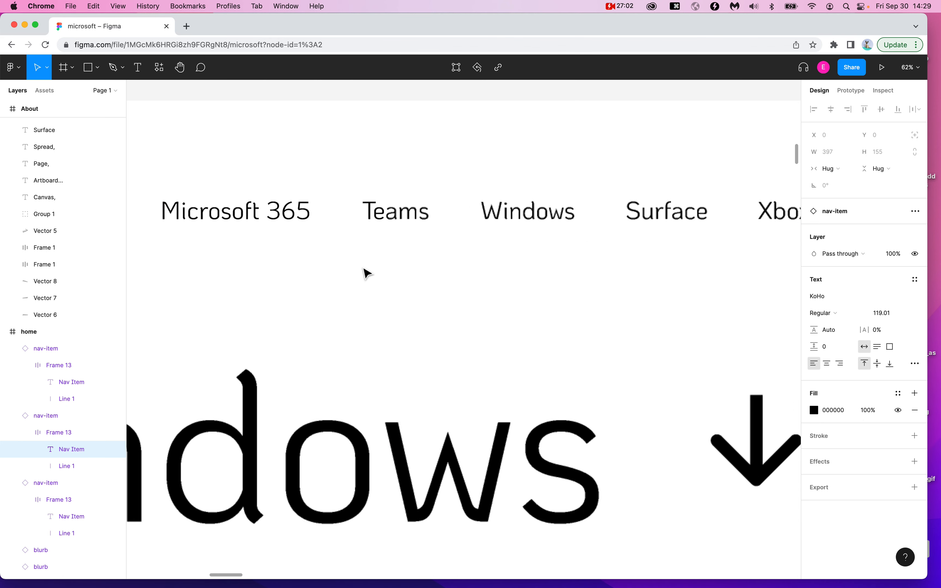
pyautogui.scroll(-10, 610, 200)
pyautogui.click(576, 237)
pyautogui.click(720, 238)
pyautogui.click(569, 315)
pyautogui.hscroll(3, 552, 168)
pyautogui.click(551, 166)
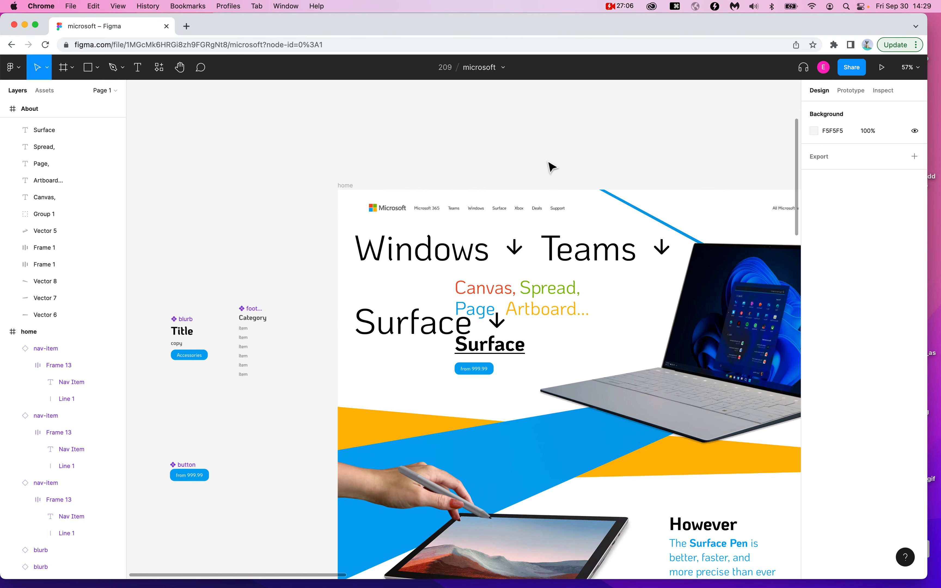
# - Recolor the text and arrow of the nav-item component's Default variant to red C03838
pyautogui.scroll(-2, 551, 166)
pyautogui.scroll(3, 550, 166)
pyautogui.doubleClick(351, 116)
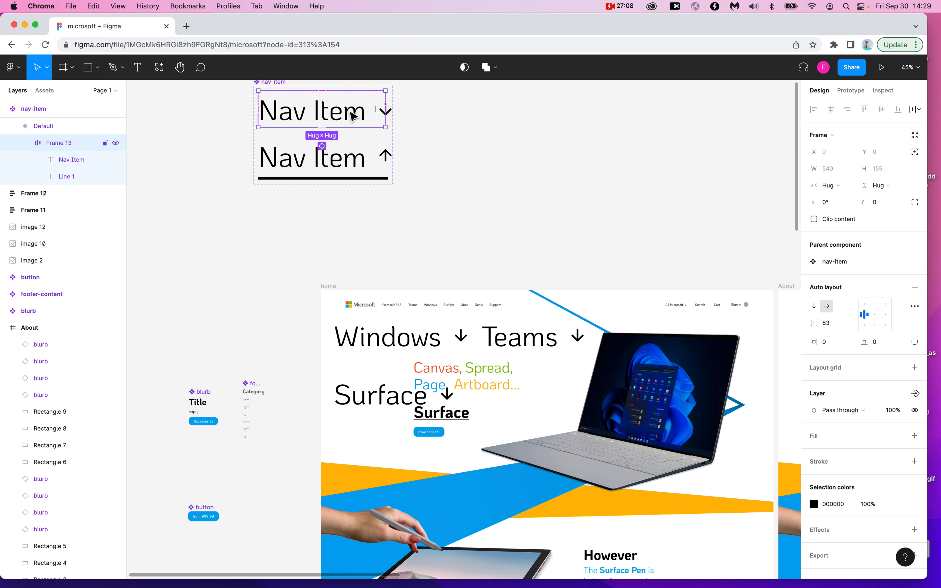
pyautogui.click(521, 143)
pyautogui.doubleClick(331, 112)
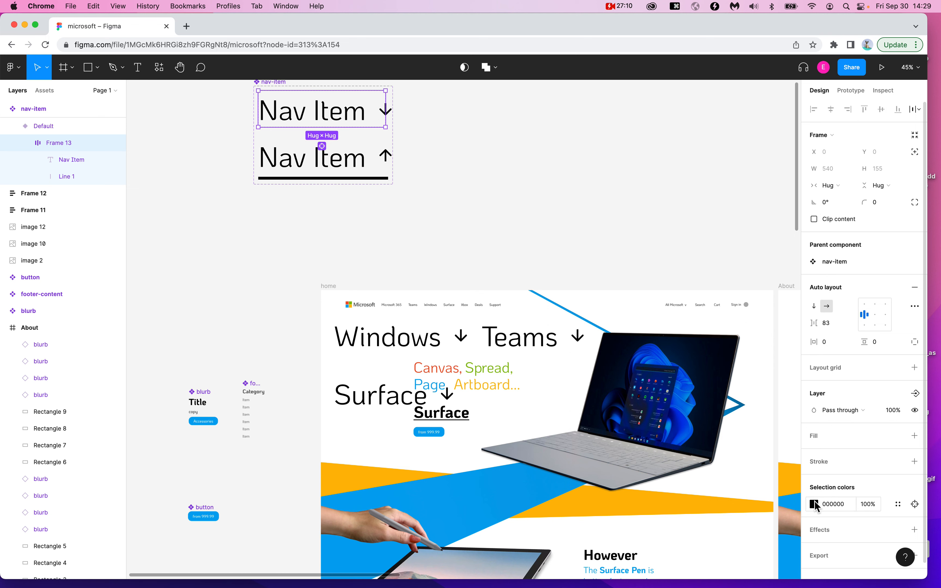
pyautogui.click(814, 504)
pyautogui.click(764, 347)
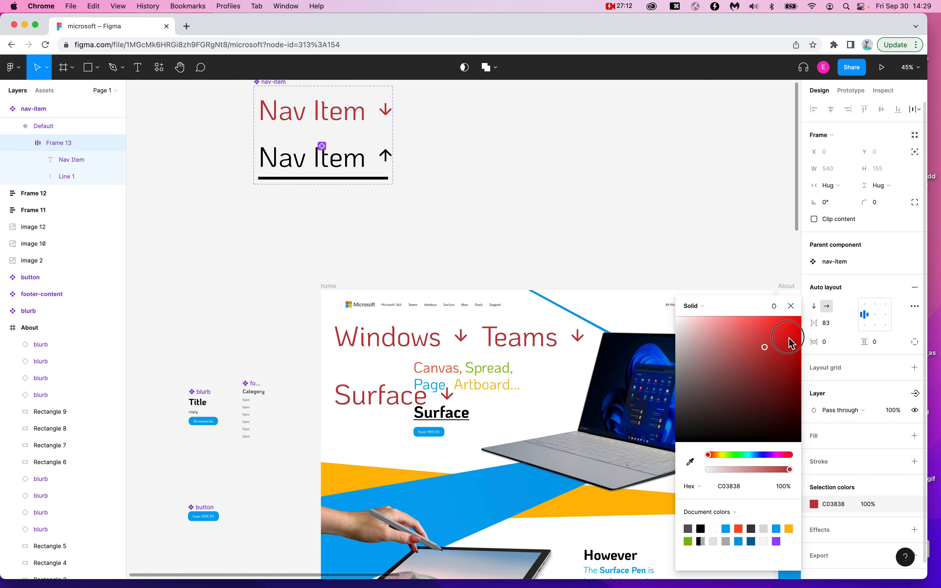
# - Undo the red recoloring of the nav-item component's Default variant
pyautogui.click(698, 219)
pyautogui.press('super+z')
pyautogui.press('super+z')
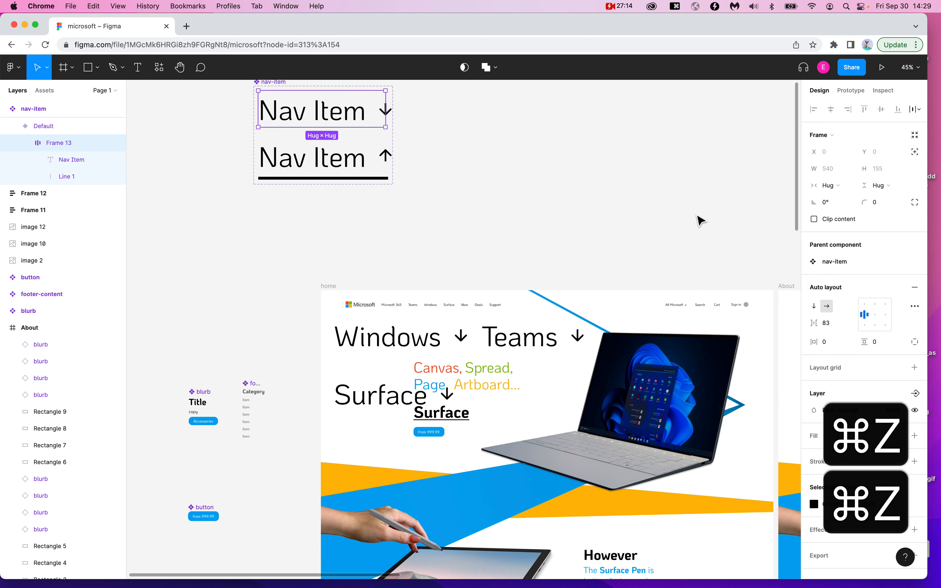
# - Delete the Windows, Surface and Teams nav-item instances from the home frame
pyautogui.scroll(-2, 605, 247)
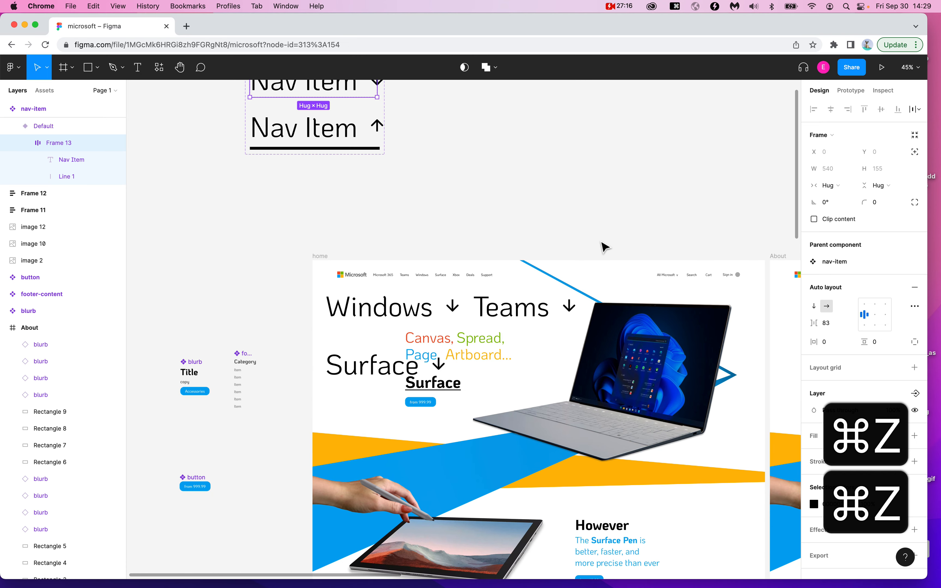
pyautogui.scroll(1, 471, 246)
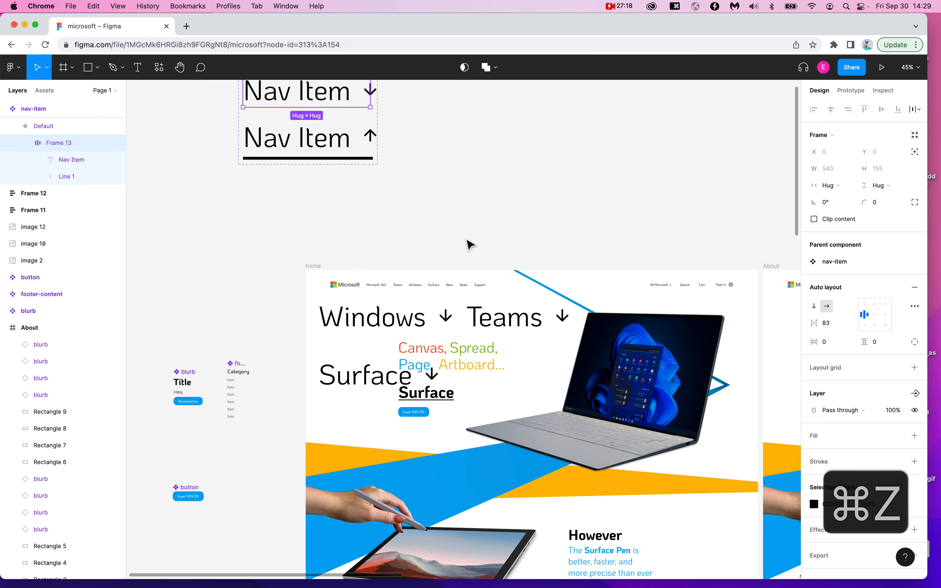
pyautogui.click(404, 319)
pyautogui.keyDown('shift'); pyautogui.click(370, 385); pyautogui.keyUp('shift')
pyautogui.keyDown('shift'); pyautogui.click(529, 317); pyautogui.keyUp('shift')
pyautogui.press('Delete')
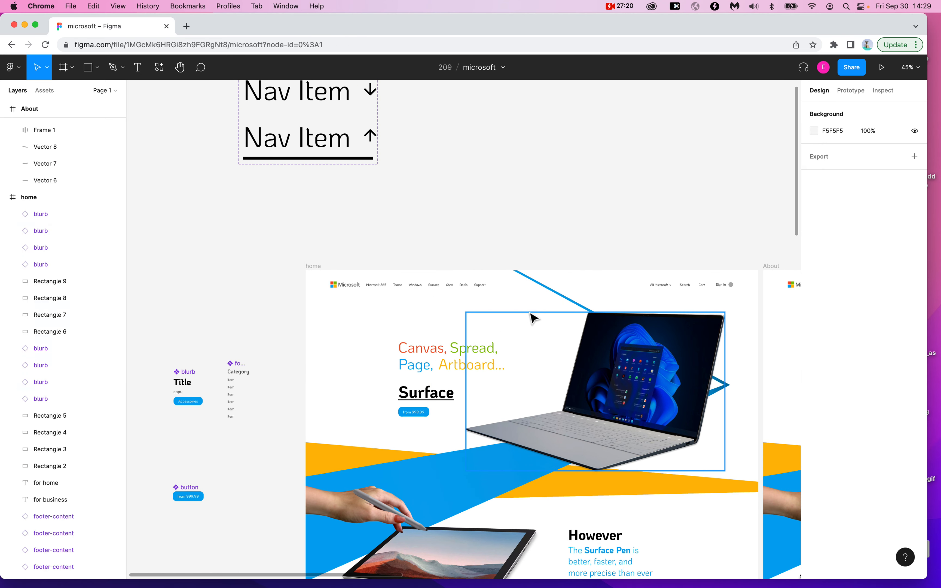
# - Examine the Default and active variants of the nav-item component on the canvas and in the layer structure
pyautogui.scroll(3, 499, 180)
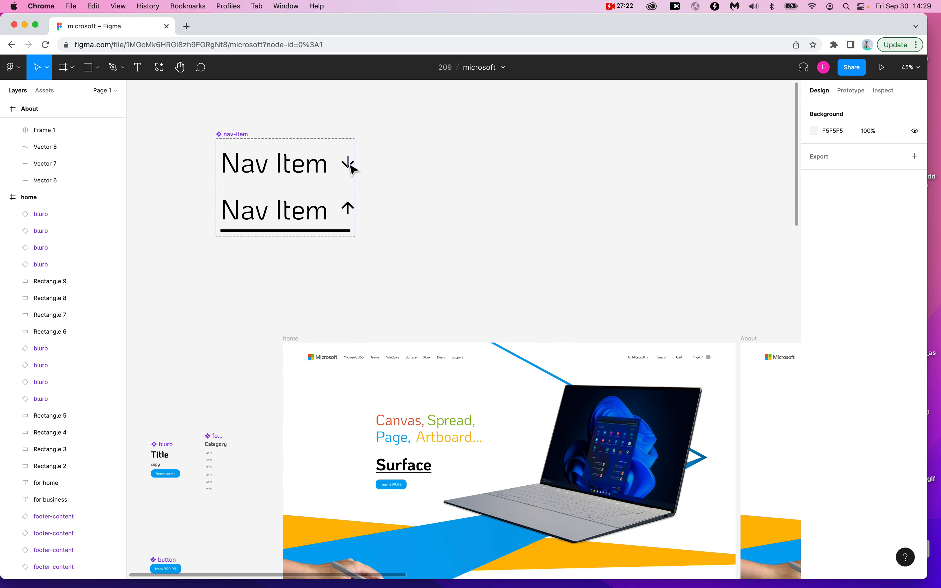
pyautogui.click(264, 172)
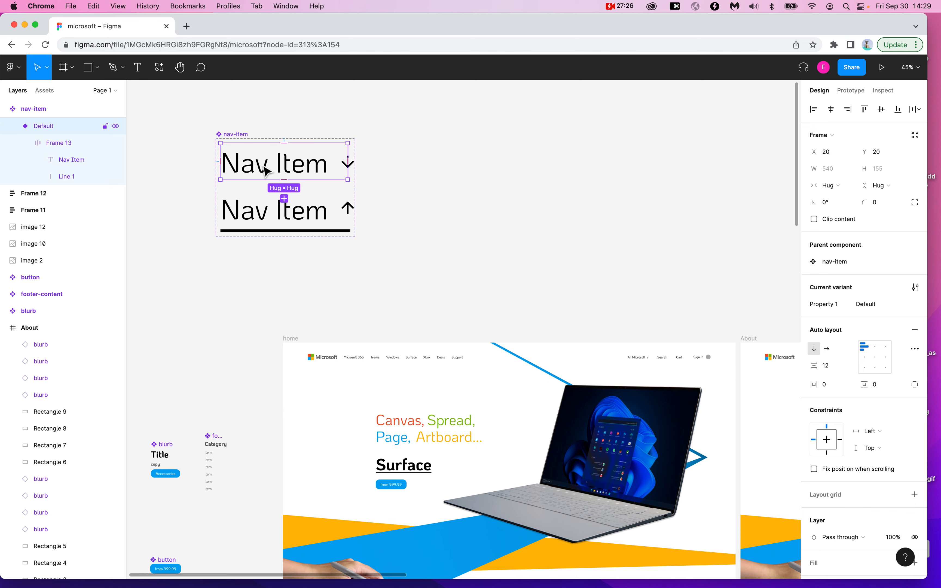
pyautogui.click(46, 109)
pyautogui.click(48, 127)
pyautogui.click(216, 218)
pyautogui.click(241, 212)
pyautogui.click(252, 163)
pyautogui.click(235, 122)
# - Place an instance of the nav-item Default variant in the home frame below the header, at about X 188, Y 97
pyautogui.click(242, 162)
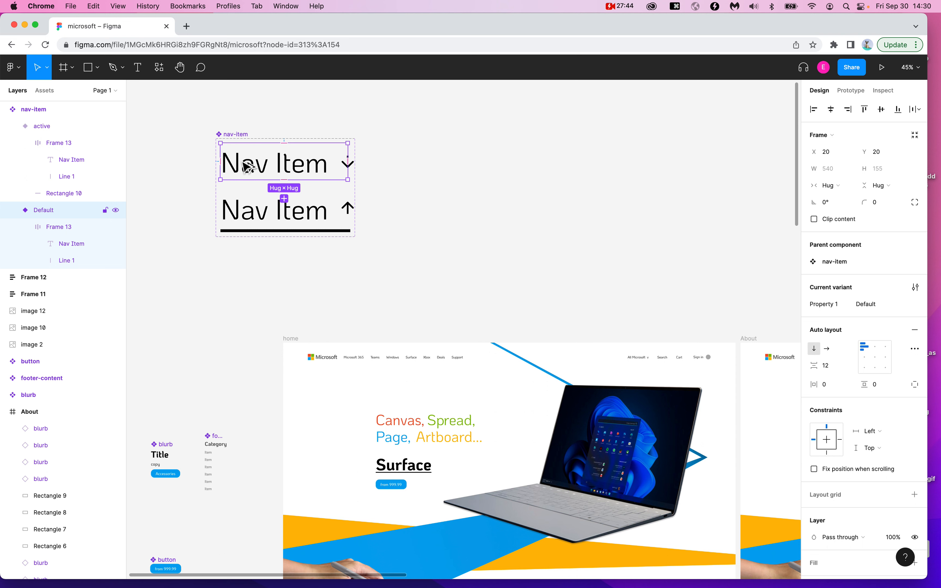
pyautogui.click(248, 167)
pyautogui.moveTo(247, 166); pyautogui.dragTo(354, 389)
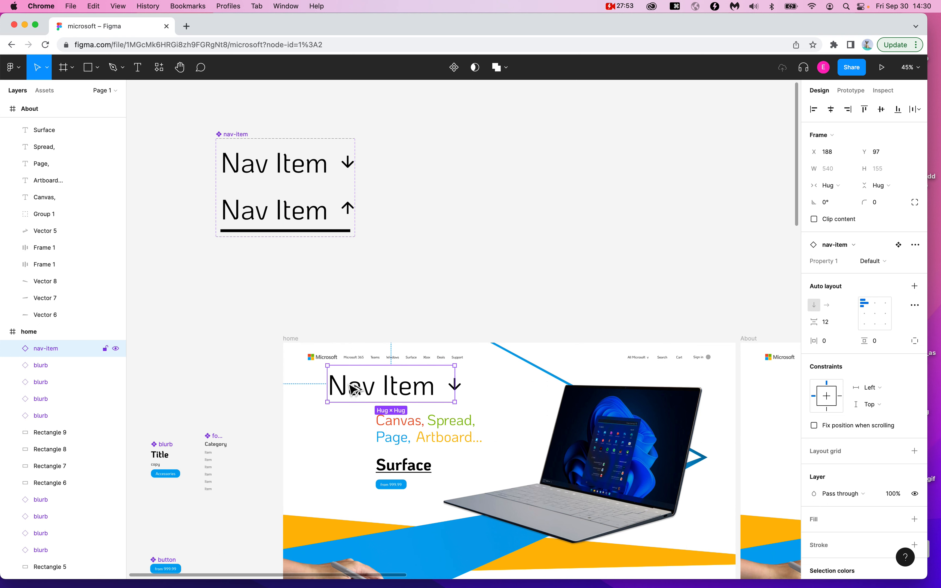
pyautogui.click(427, 253)
# - Compare the layer icons of the home frame's nav-item instance and the component's Default variant
pyautogui.click(367, 383)
pyautogui.press('alt+super+8')
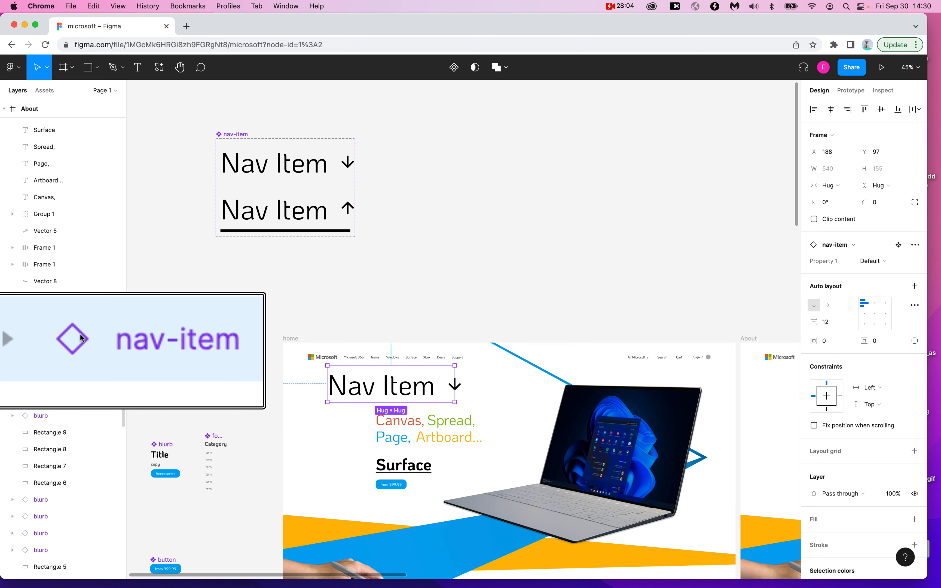
pyautogui.press('alt+super+u')
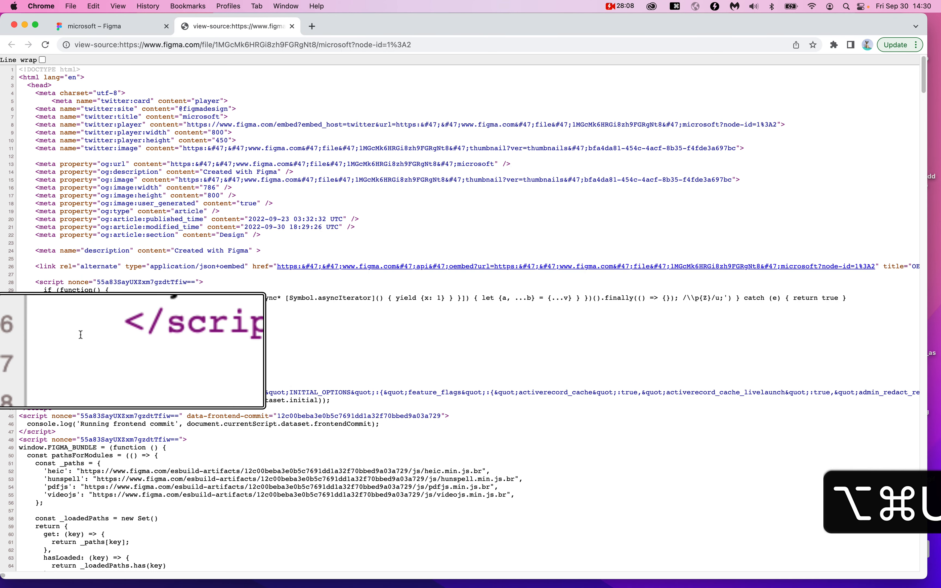
pyautogui.press('alt+super+8')
pyautogui.click(292, 26)
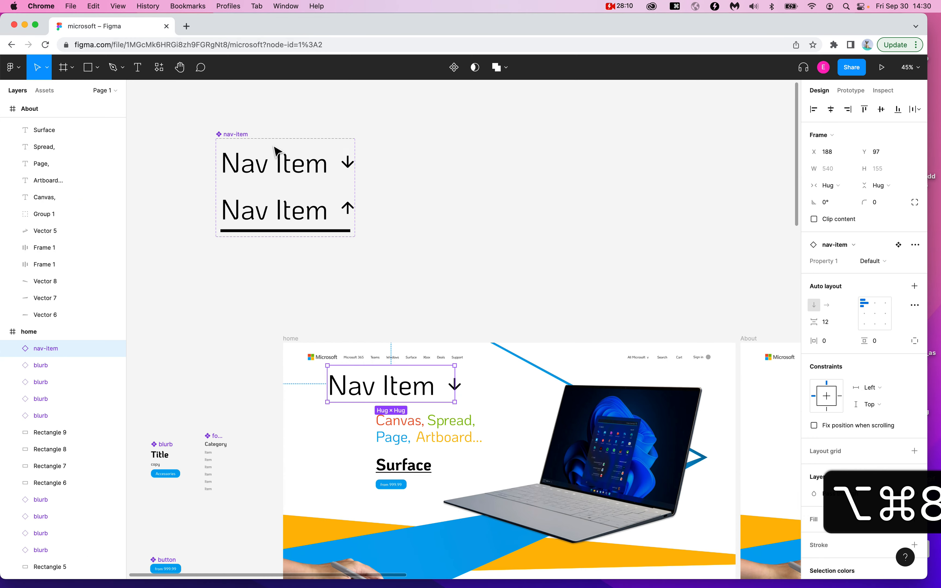
pyautogui.click(272, 170)
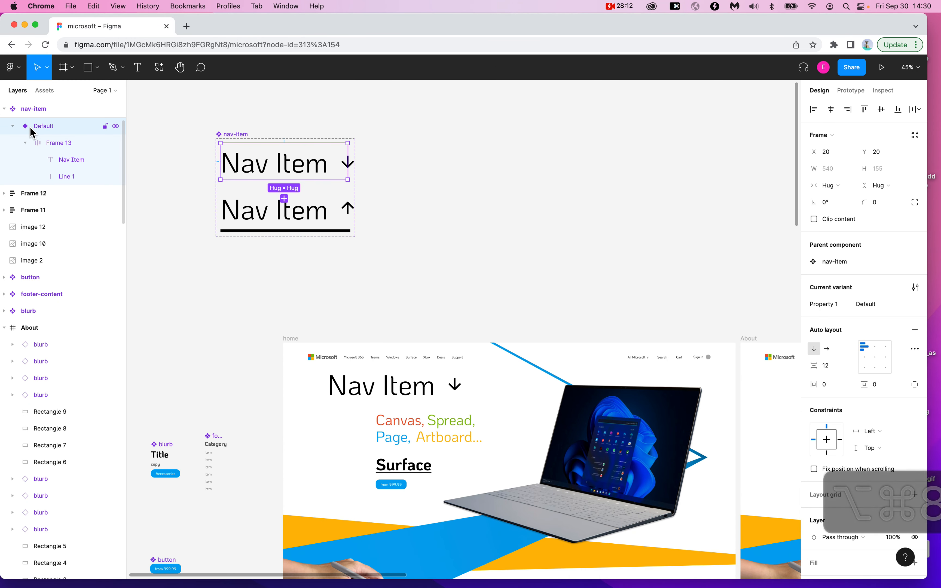
pyautogui.press('alt+super+8')
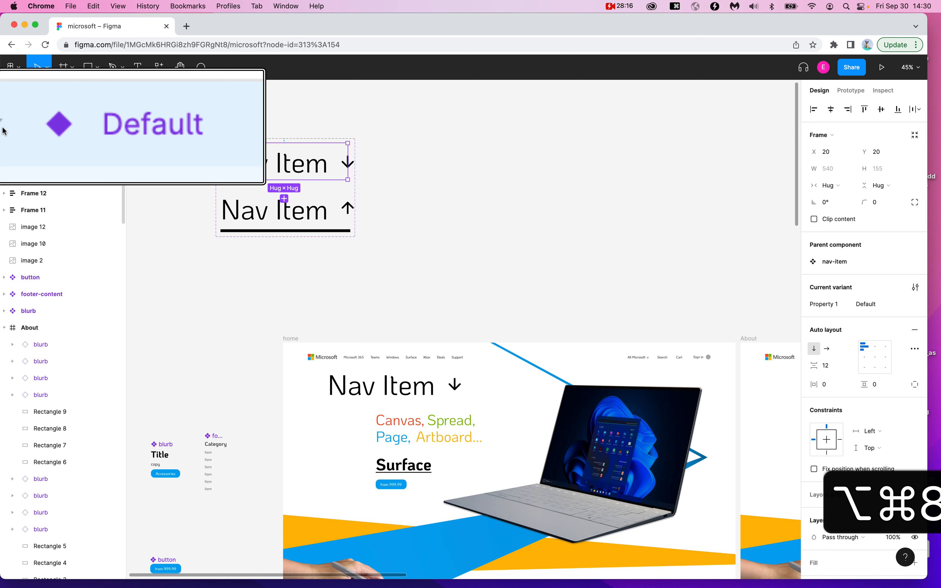
pyautogui.hotkey('alt', '8')
pyautogui.press('super+alt+8')
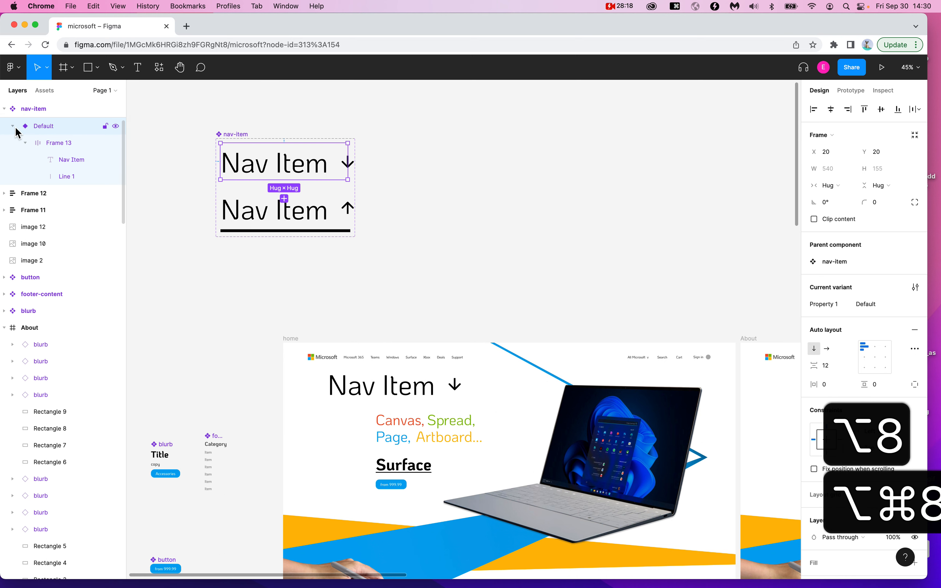
pyautogui.click(380, 322)
pyautogui.click(382, 399)
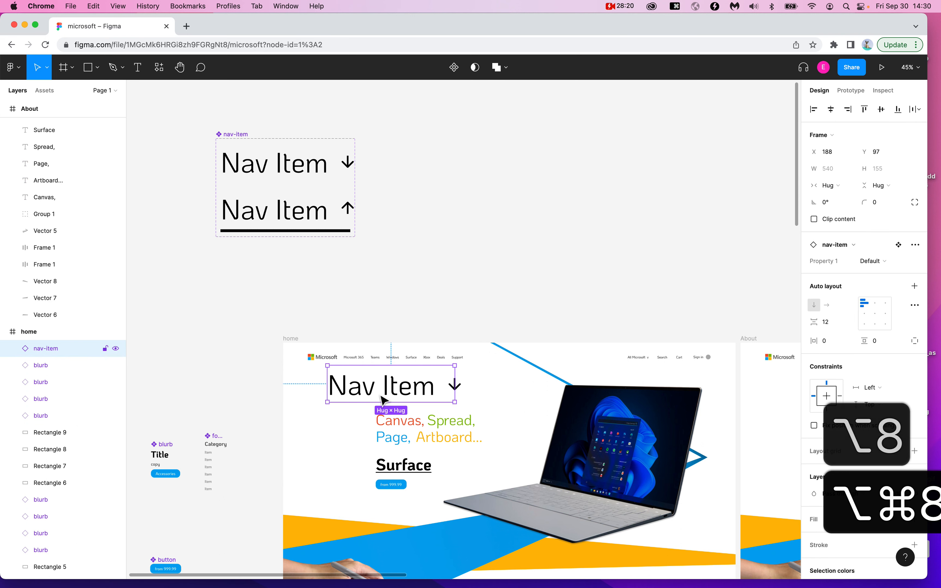
# - Present the home frame as a prototype and scale the preview to fit its width
pyautogui.click(421, 253)
pyautogui.click(406, 377)
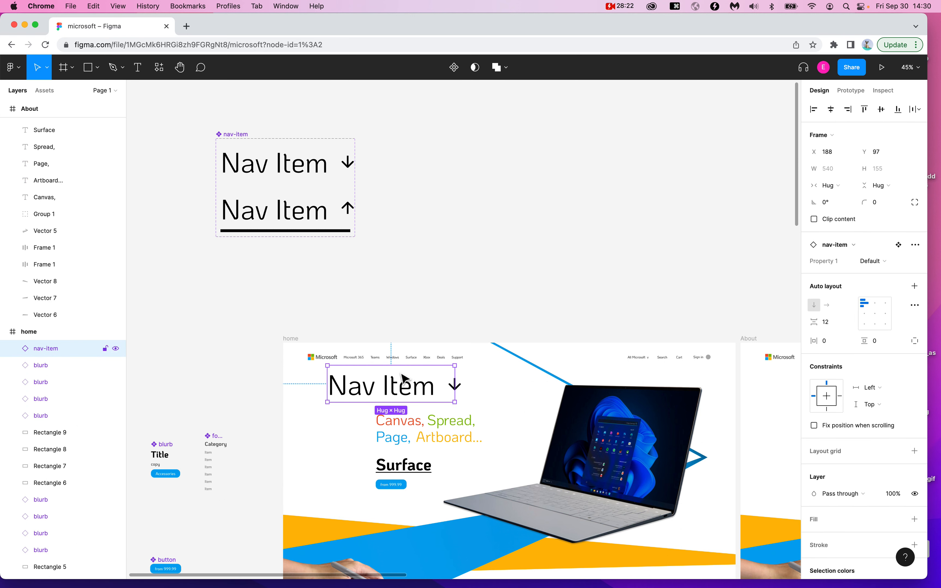
pyautogui.click(882, 67)
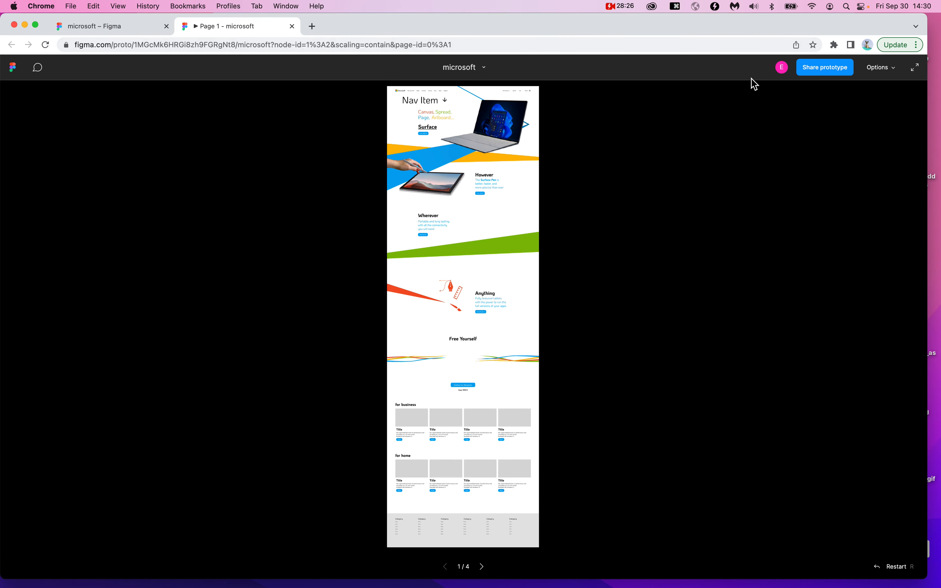
pyautogui.click(880, 68)
pyautogui.click(845, 124)
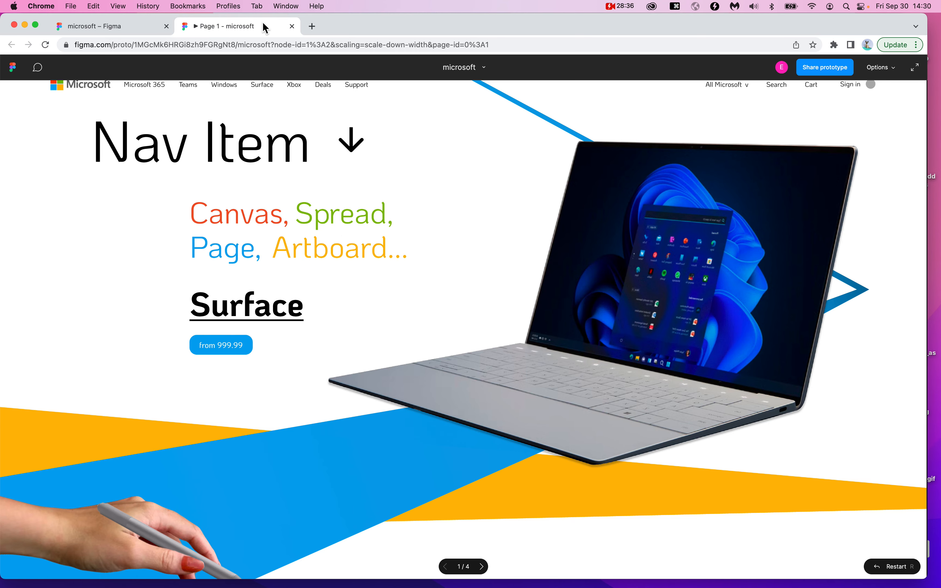
# - Move the nav-item instance out of the home frame, delete it, and check the prototype preview
pyautogui.click(103, 24)
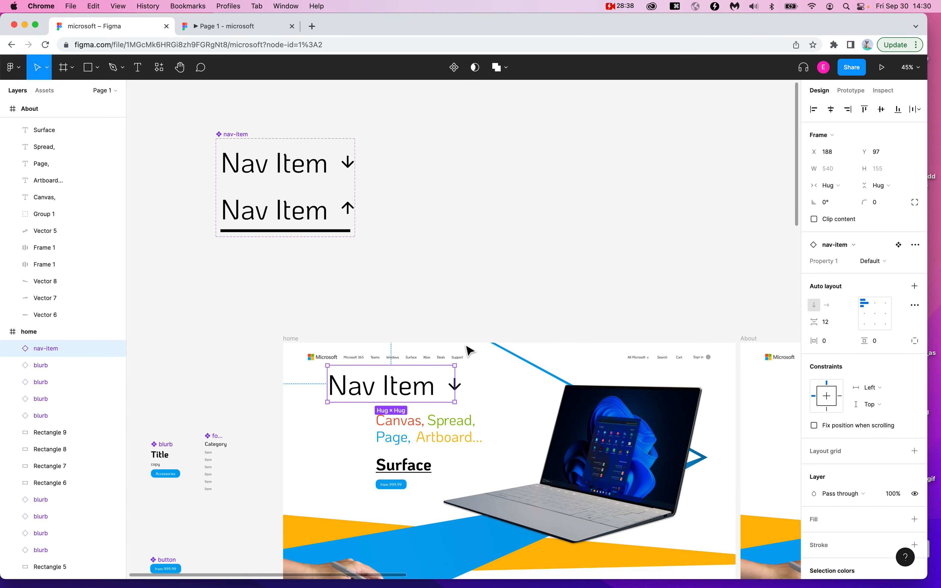
pyautogui.moveTo(395, 386); pyautogui.dragTo(508, 173)
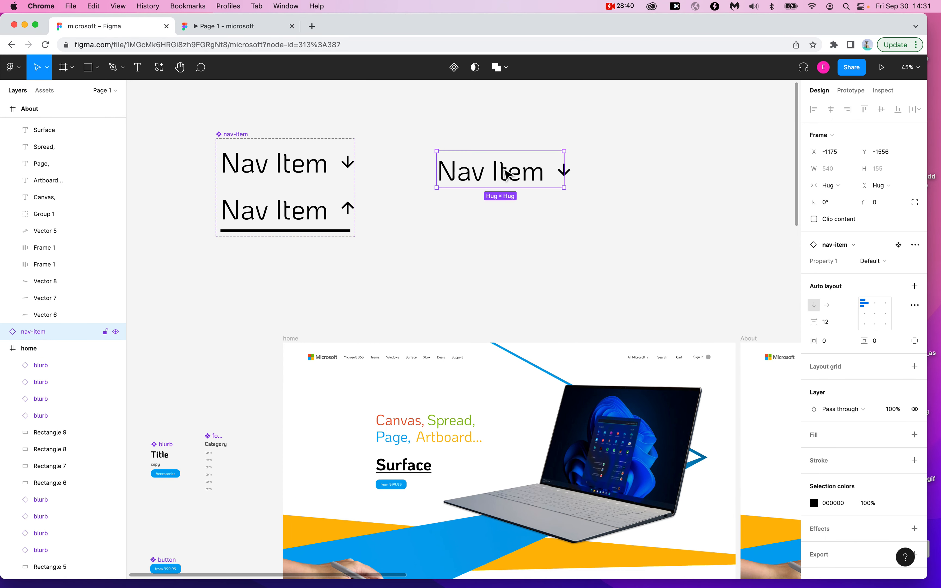
pyautogui.press('Delete')
pyautogui.click(311, 168)
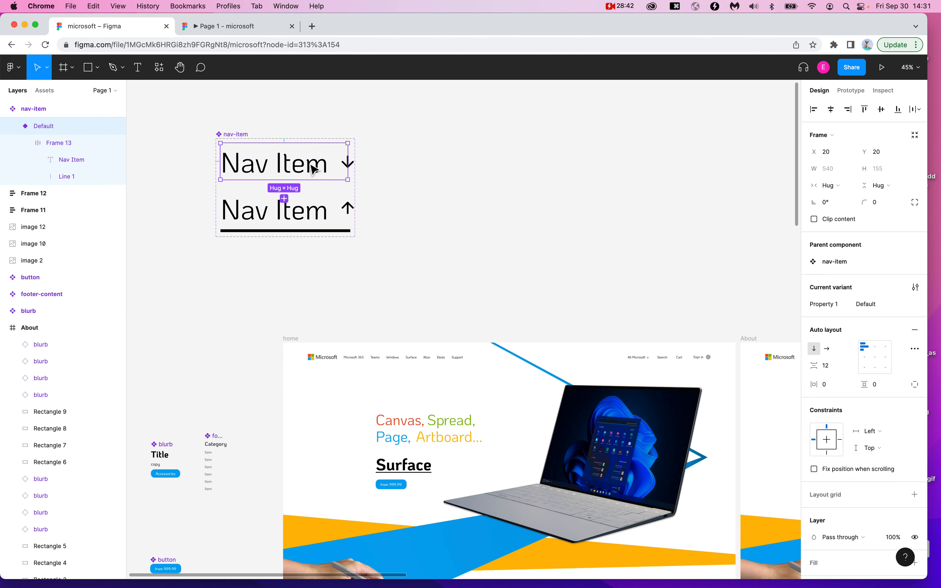
pyautogui.click(234, 34)
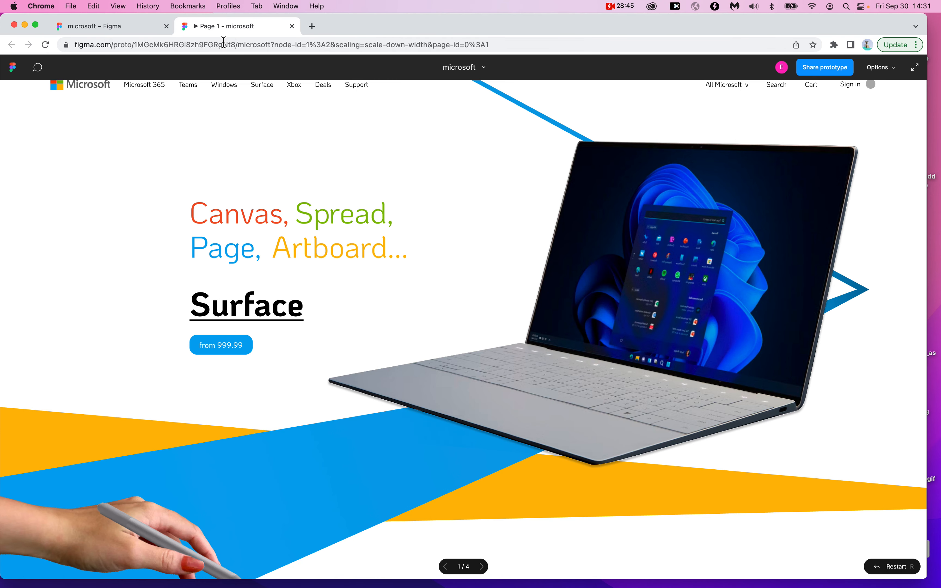
# - Undo the deletion and the move of the nav-item instance, and test its mouse-enter state in the prototype preview
pyautogui.click(152, 31)
pyautogui.press('super+z')
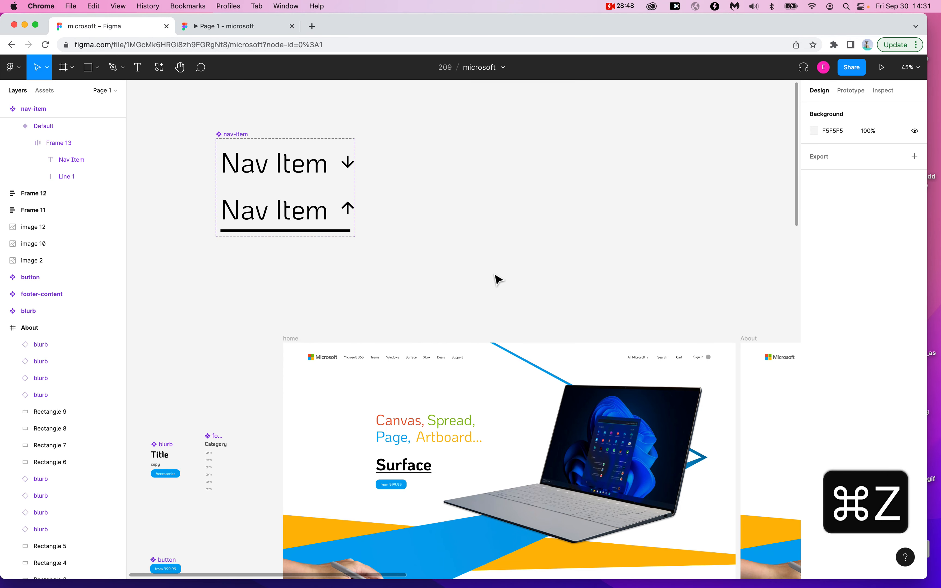
pyautogui.press('super+z')
pyautogui.press('super+z')
pyautogui.click(265, 28)
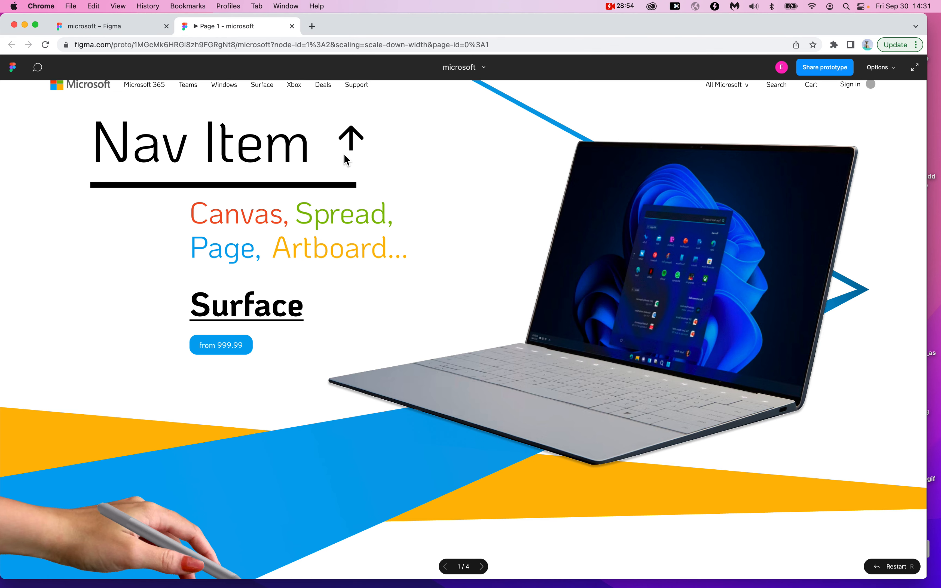
# - Set the animation of the nav-item Default variant's Mouse enter interaction to Smart animate
pyautogui.click(140, 28)
pyautogui.click(315, 178)
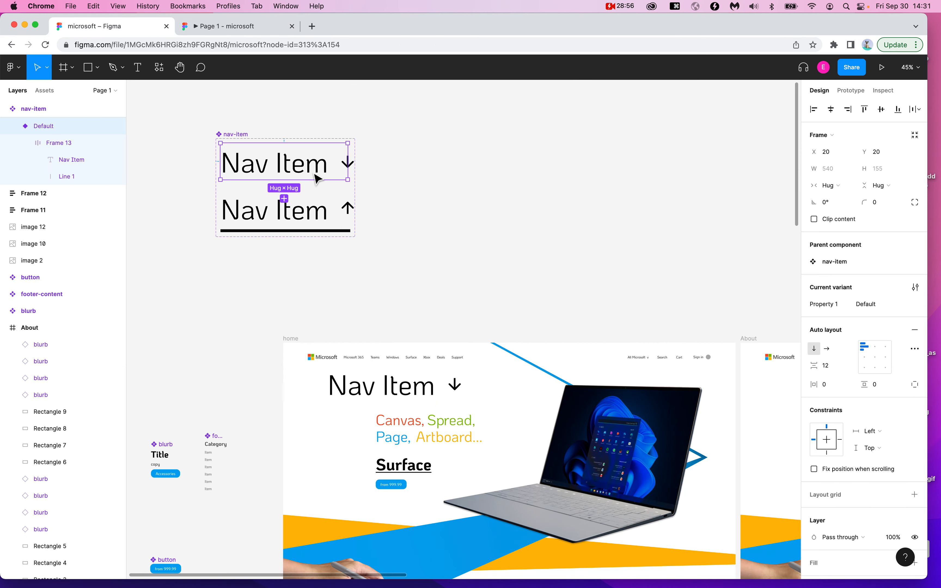
pyautogui.scroll(5, 315, 179)
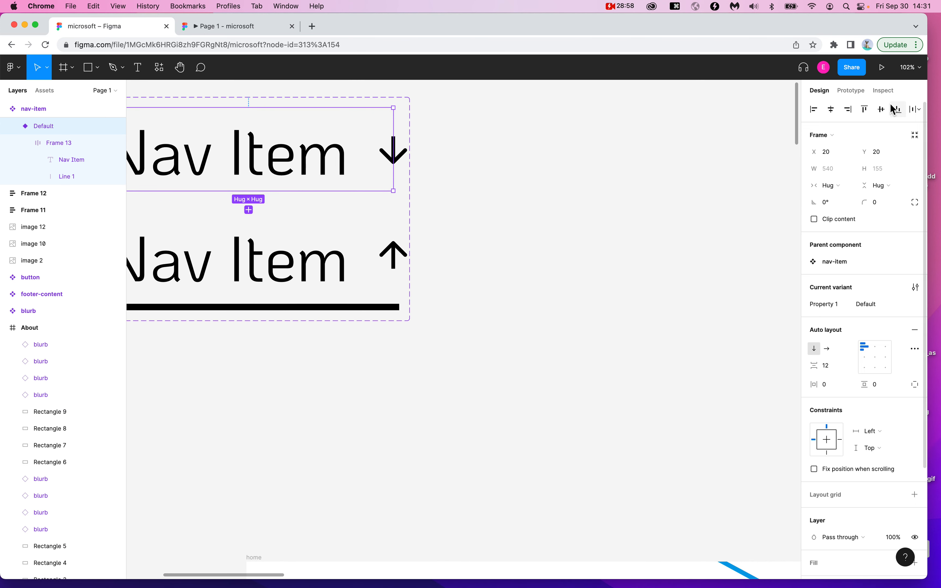
pyautogui.press('alt+super+8')
pyautogui.click(861, 95)
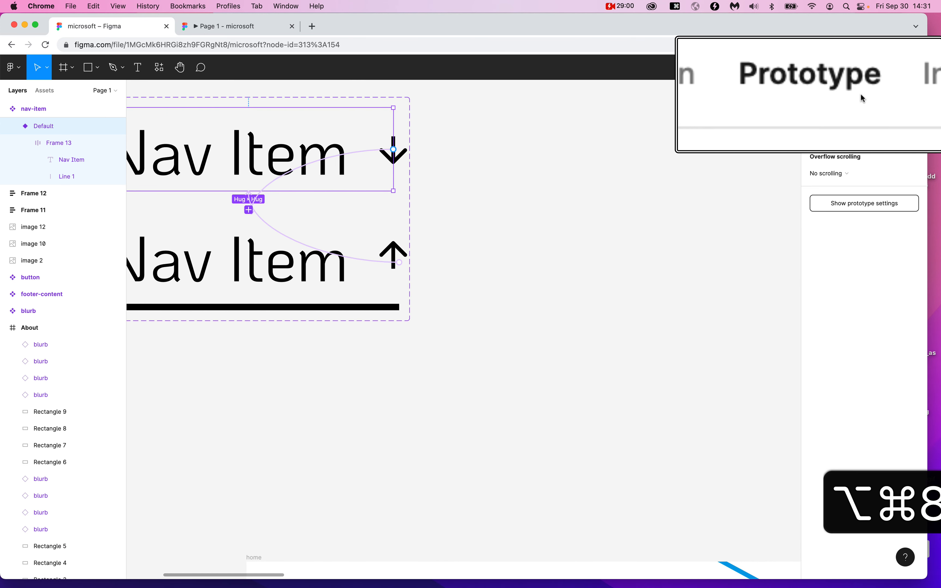
pyautogui.press('alt+super+8')
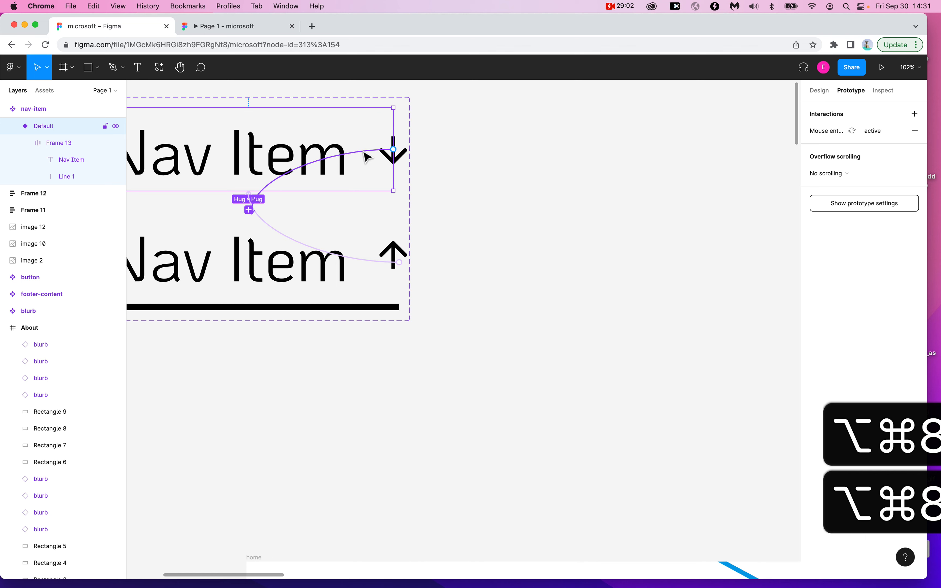
pyautogui.press('alt+super+8')
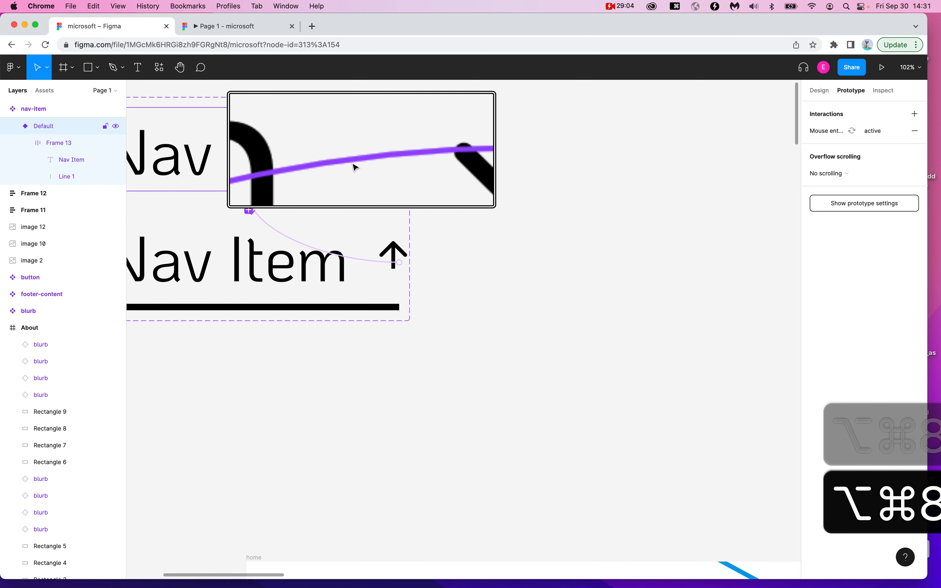
pyautogui.press('alt+super+8')
pyautogui.click(363, 155)
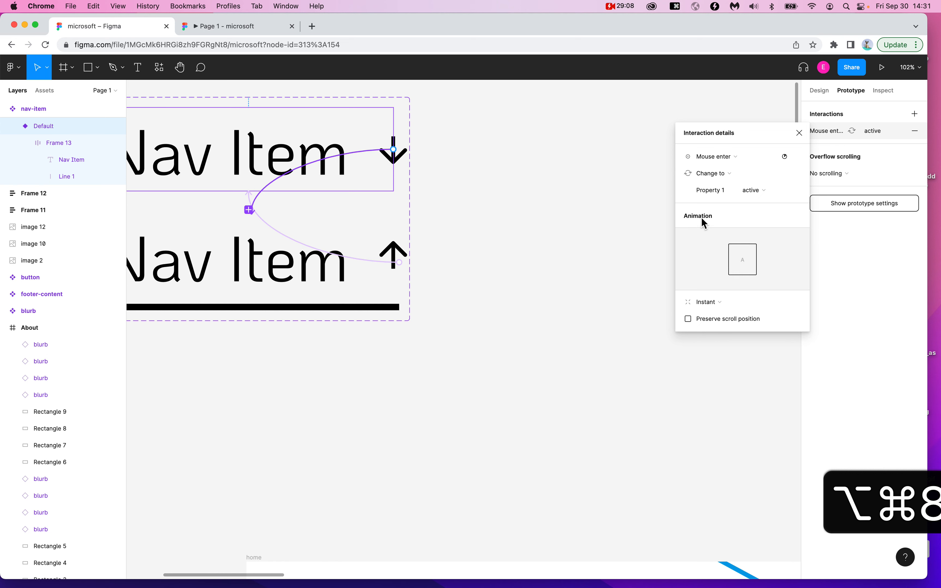
pyautogui.click(715, 307)
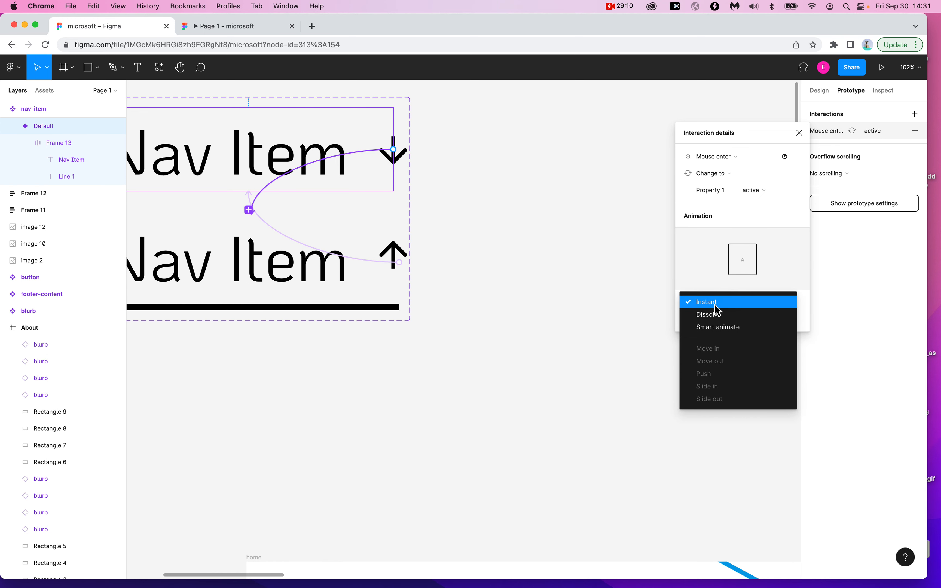
pyautogui.click(722, 328)
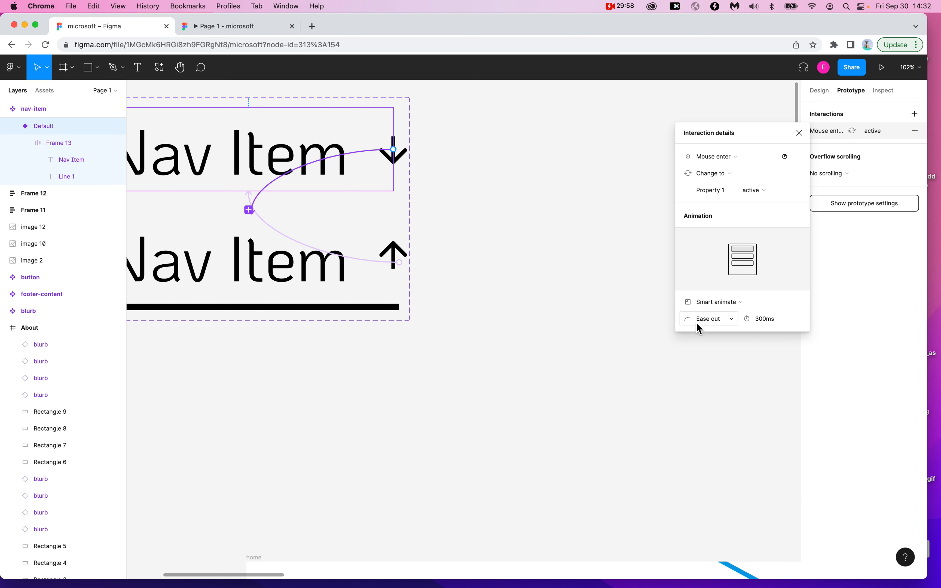
# - Change the animation type of the Mouse leave interaction on the nav-item component's active variant
pyautogui.click(587, 328)
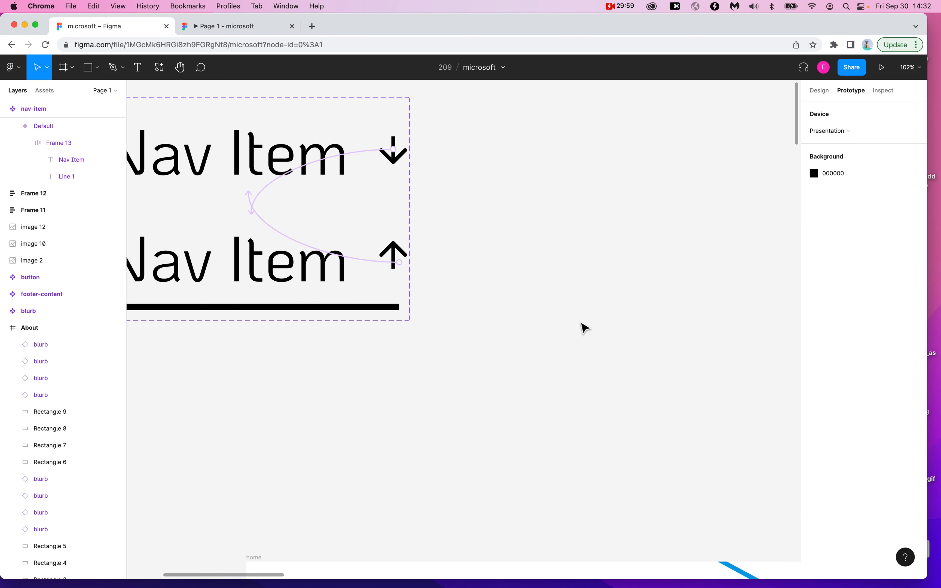
pyautogui.click(376, 266)
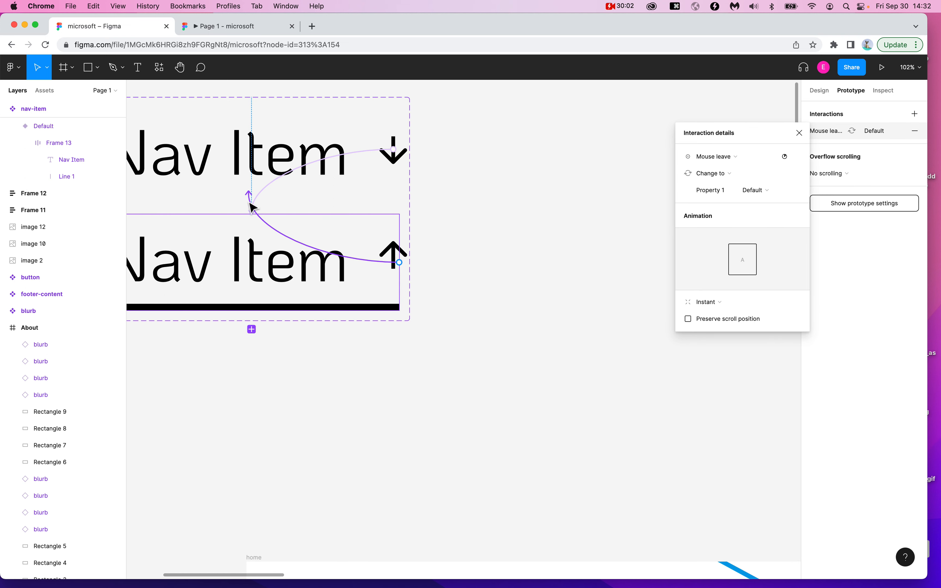
pyautogui.click(715, 310)
pyautogui.click(720, 327)
pyautogui.click(576, 357)
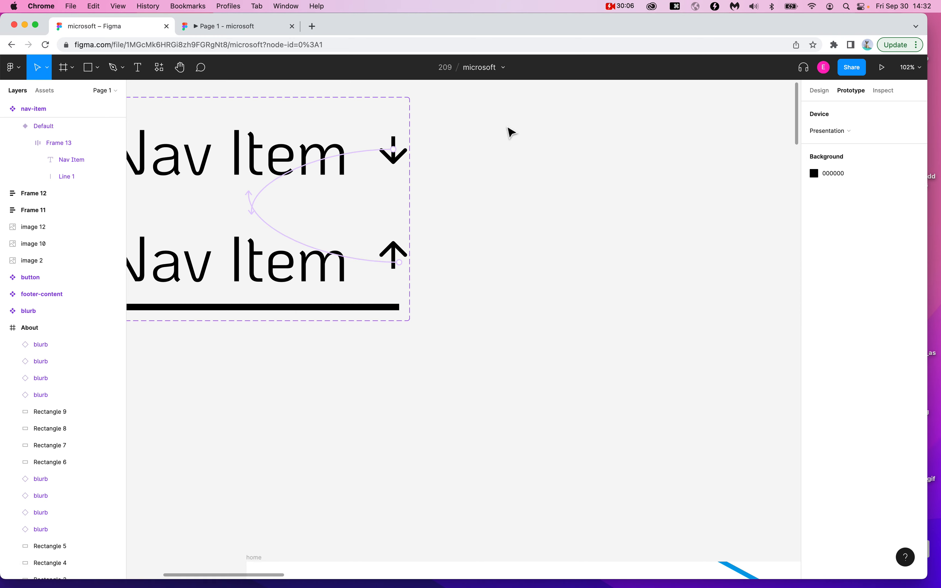
# - Test the nav-item's mouse-enter and mouse-leave animation in the prototype preview and return to the design file
pyautogui.click(263, 32)
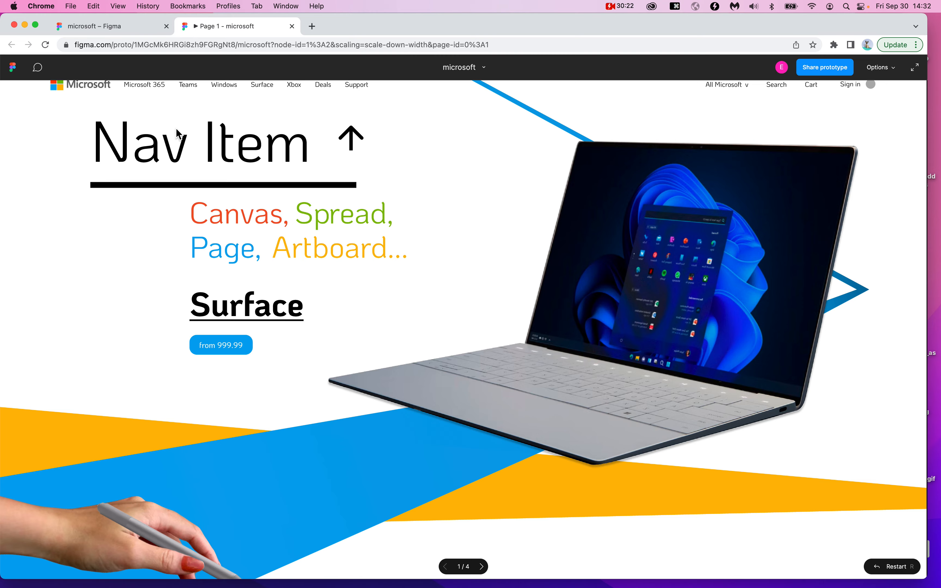
pyautogui.click(93, 26)
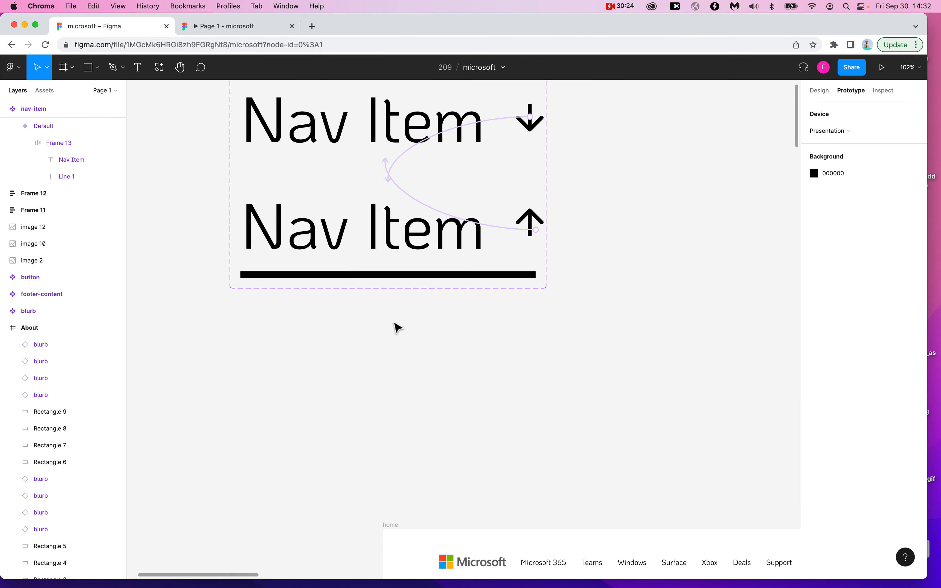
pyautogui.scroll(-2, 396, 328)
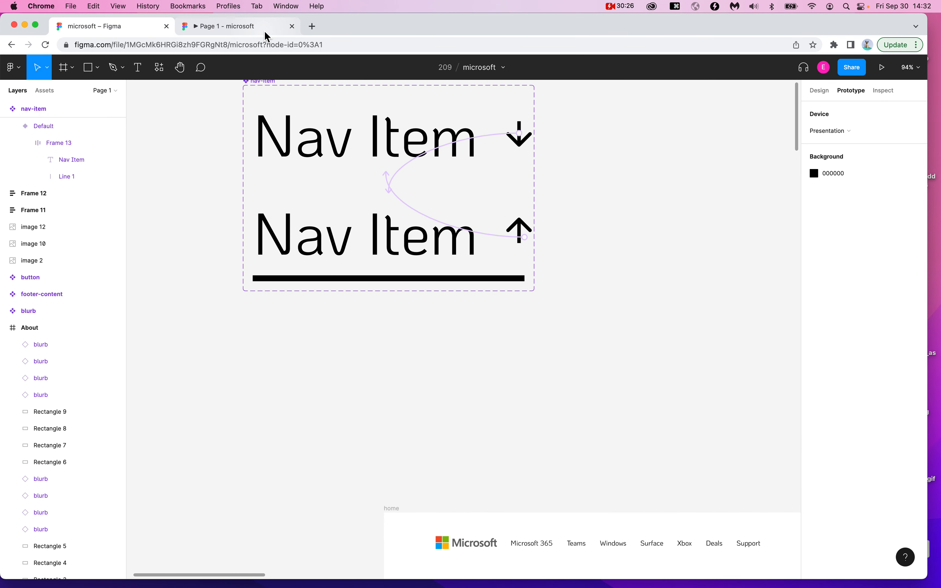
# - Move the nav-item component set up and away from the home frame to free canvas space beside it
pyautogui.scroll(-5, 380, 401)
pyautogui.moveTo(298, 260); pyautogui.dragTo(152, 193)
pyautogui.hscroll(-4, 399, 186)
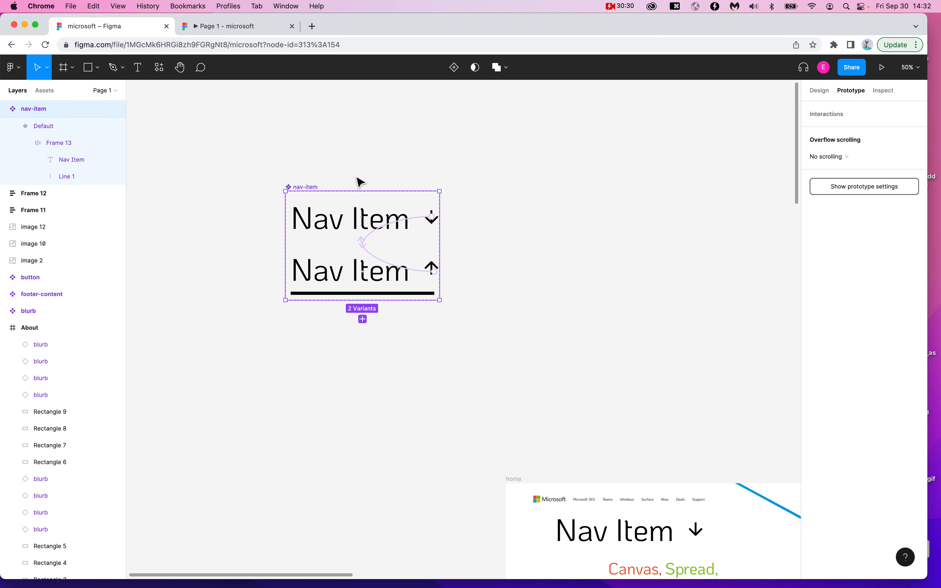
pyautogui.moveTo(311, 185); pyautogui.dragTo(267, 126)
# - Place an instance of the nav-item Default variant on the canvas beside the component set
pyautogui.click(319, 149)
pyautogui.moveTo(319, 149); pyautogui.dragTo(431, 168)
pyautogui.click(370, 140)
pyautogui.click(216, 182)
# - Change the text of the new nav-item instance to Home
pyautogui.doubleClick(458, 182)
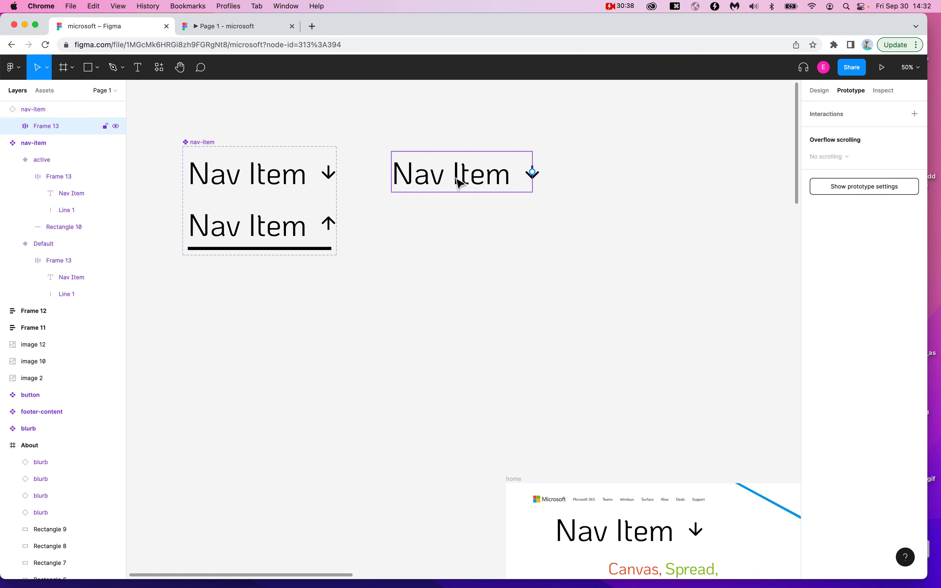
pyautogui.click(458, 183)
pyautogui.doubleClick(482, 186)
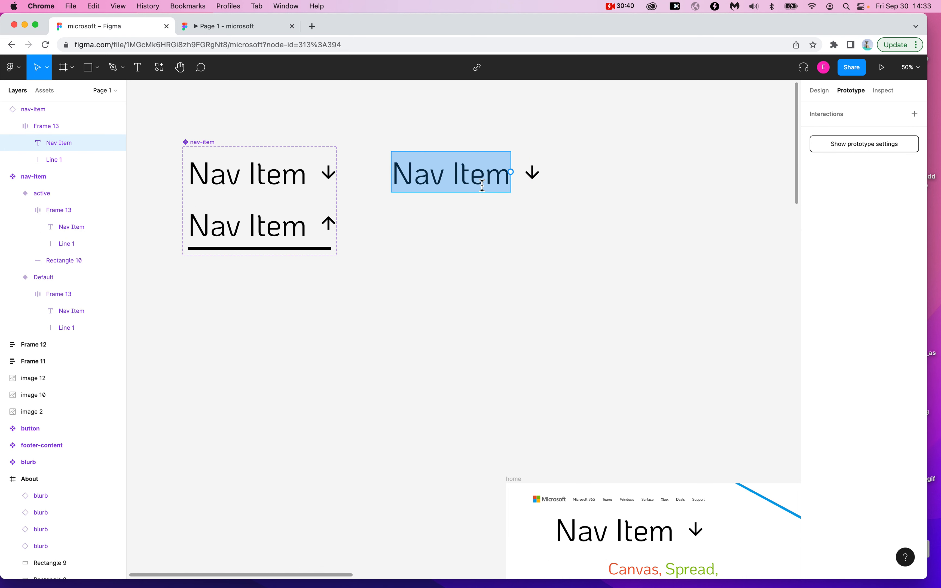
pyautogui.write('Home')
pyautogui.press('Escape')
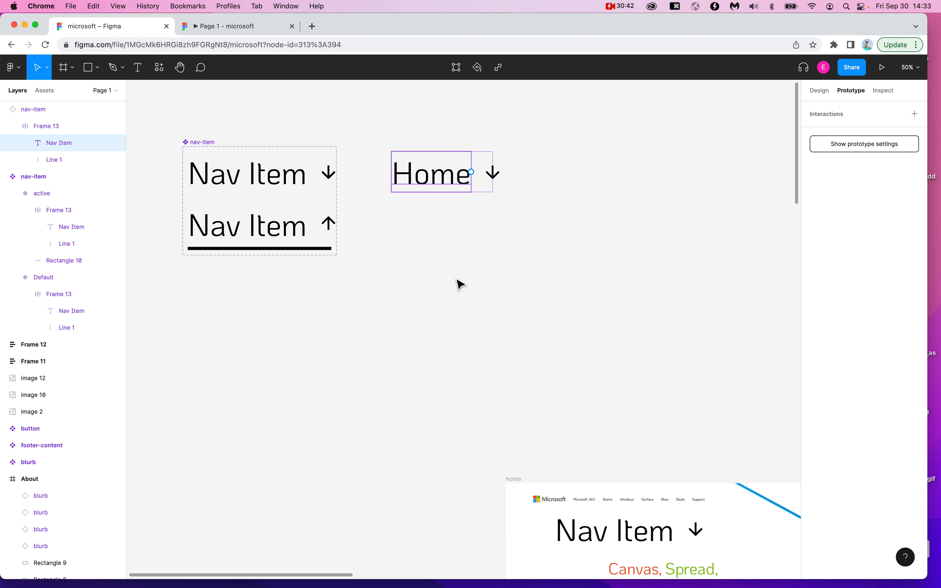
pyautogui.click(457, 277)
# - Remove the down arrow, layer Line 1, from the Home instance
pyautogui.click(488, 183)
pyautogui.doubleClick(489, 183)
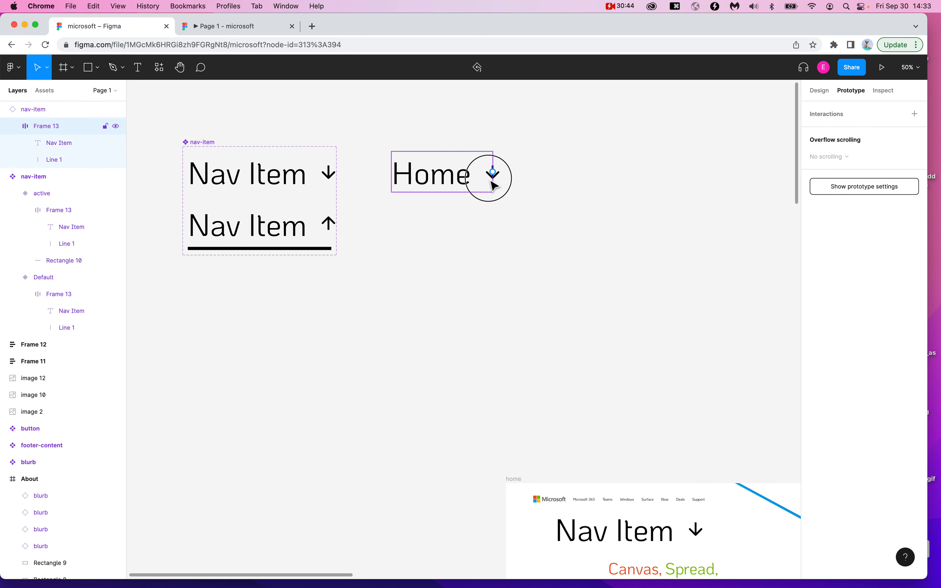
pyautogui.doubleClick(492, 182)
pyautogui.moveTo(492, 183); pyautogui.dragTo(625, 183)
pyautogui.click(68, 161)
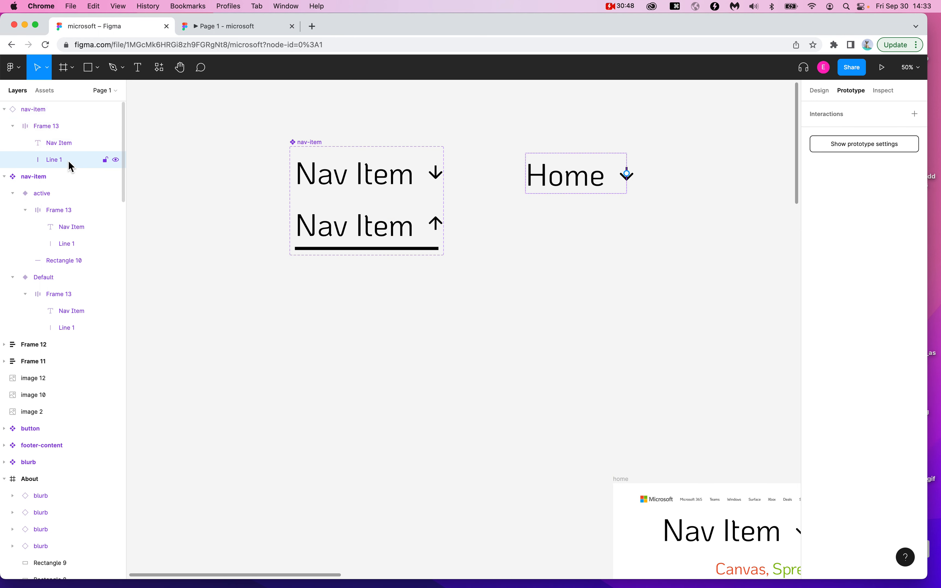
pyautogui.press('BackSpace')
# - Duplicate the Home instance beside the original and change the copy's text to About
pyautogui.click(570, 187)
pyautogui.hscroll(5, 521, 207)
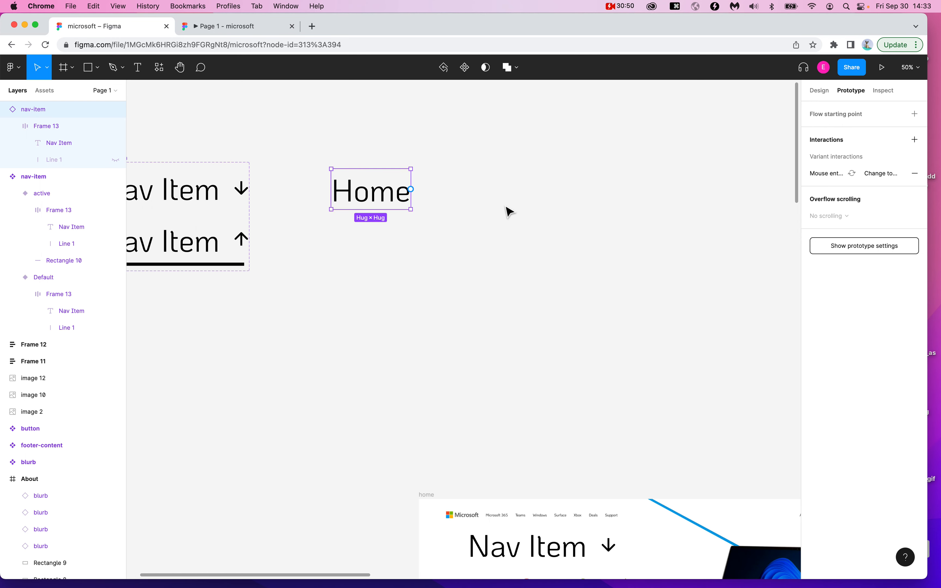
pyautogui.moveTo(344, 175); pyautogui.dragTo(487, 189)
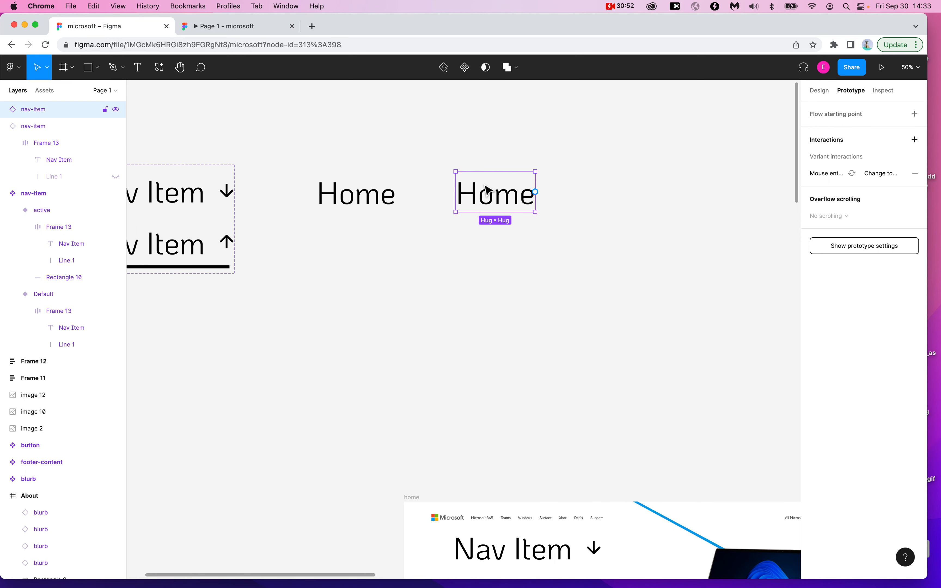
pyautogui.doubleClick(486, 193)
pyautogui.write('About')
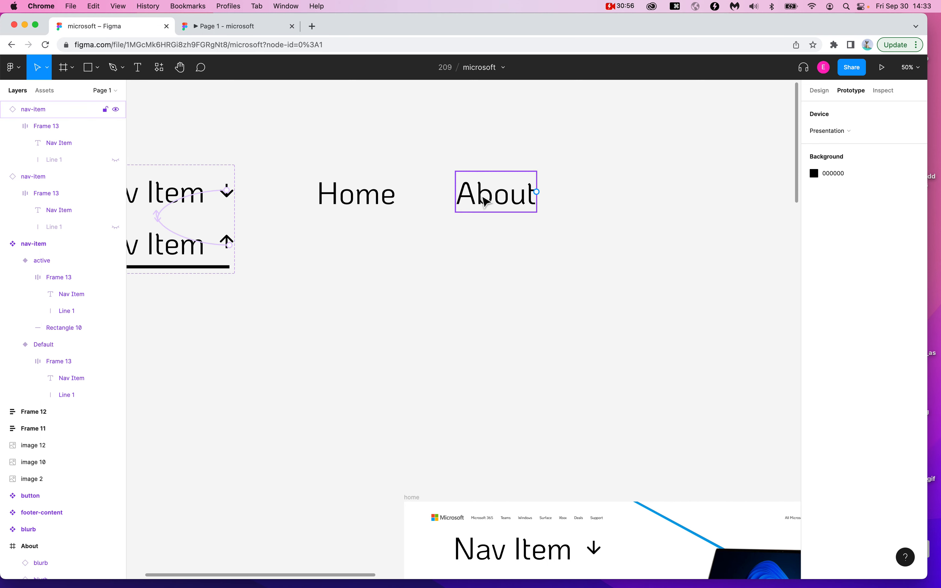
# - Duplicate the About instance beside it and change the copy's text to Contact
pyautogui.moveTo(483, 199); pyautogui.dragTo(623, 207)
pyautogui.doubleClick(616, 201)
pyautogui.doubleClick(617, 201)
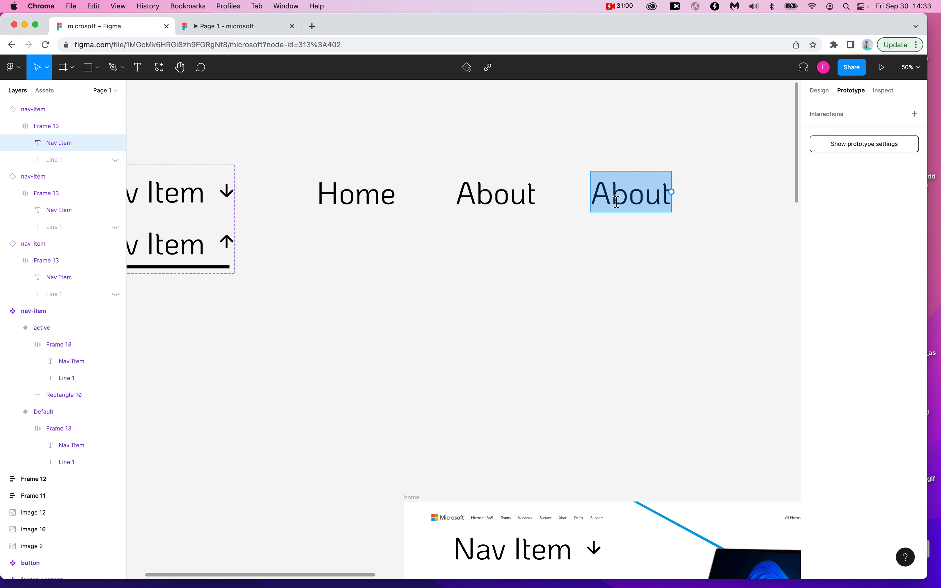
pyautogui.write('Contact')
pyautogui.click(583, 277)
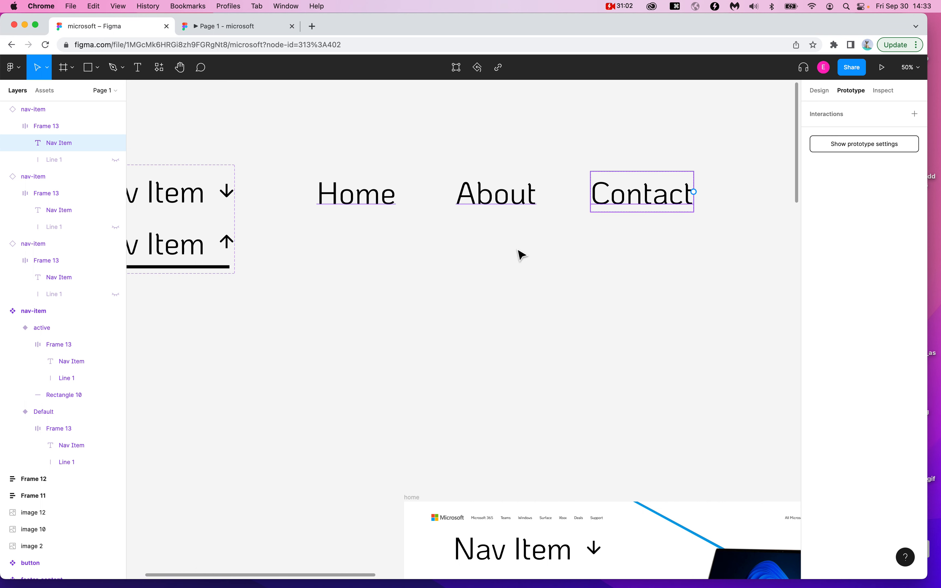
# - Move the Home, About and Contact instances together into the home frame, below the Surface price button
pyautogui.click(502, 182)
pyautogui.moveTo(503, 183); pyautogui.dragTo(774, 286)
pyautogui.scroll(-2, 652, 356)
pyautogui.scroll(-2, 652, 356)
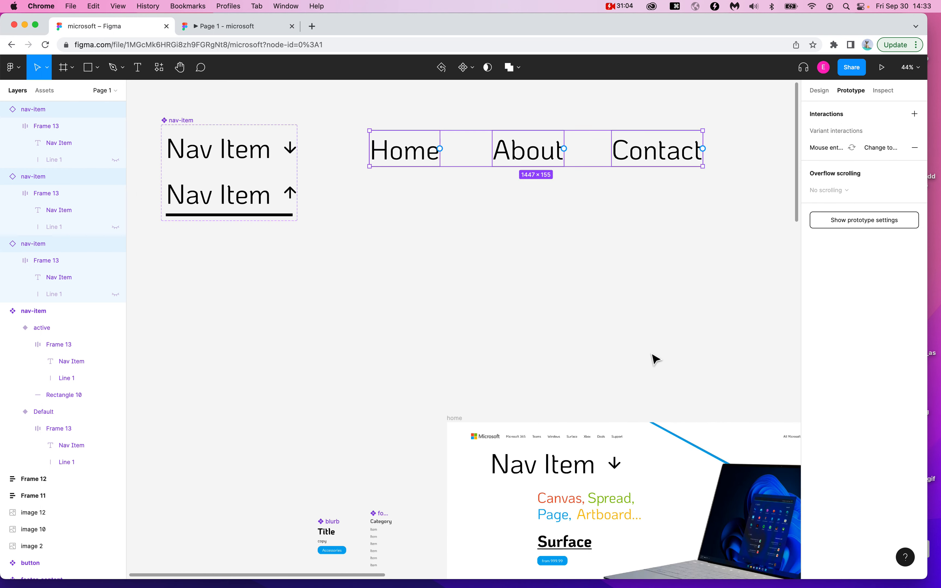
pyautogui.scroll(-3, 403, 160)
pyautogui.hscroll(5, 403, 159)
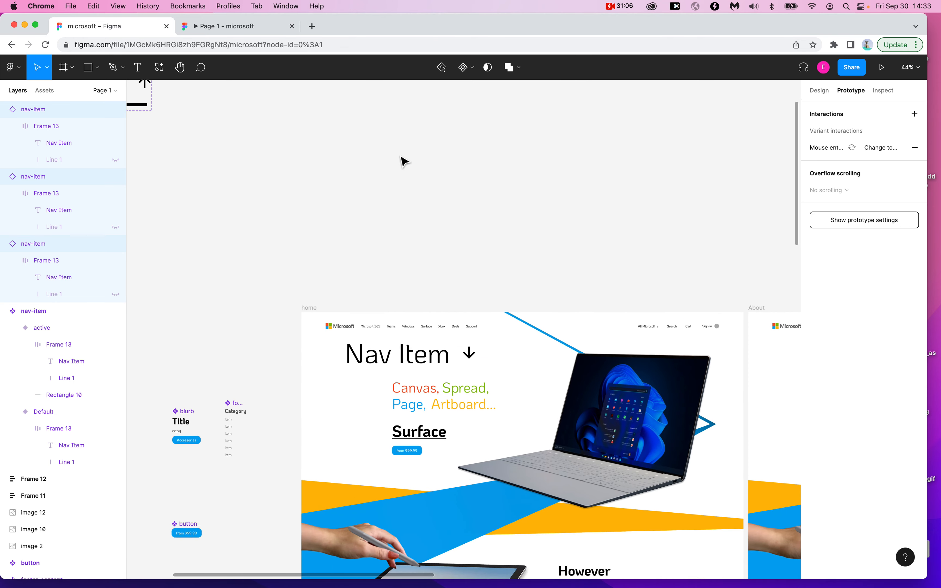
pyautogui.moveTo(254, 102); pyautogui.dragTo(377, 566)
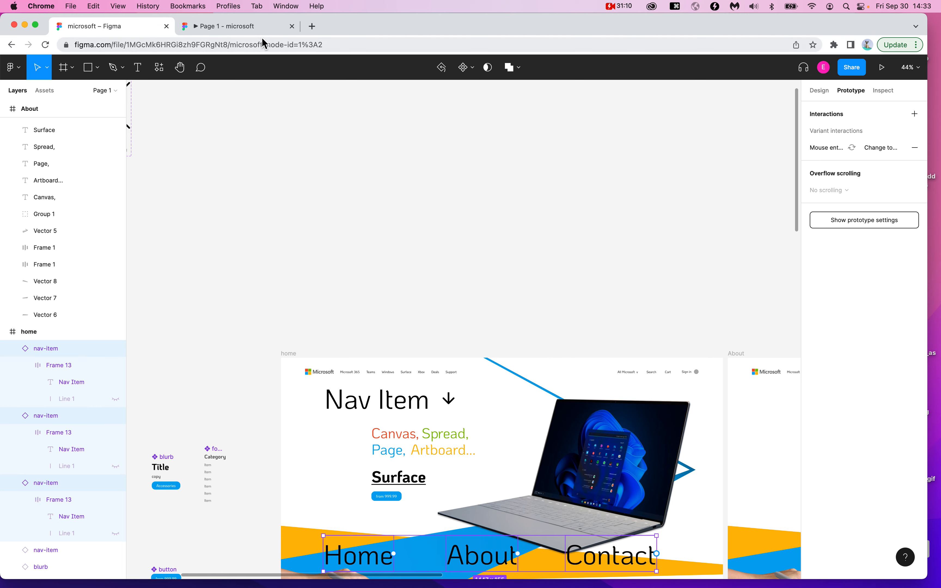
pyautogui.scroll(-3, 311, 155)
pyautogui.click(311, 156)
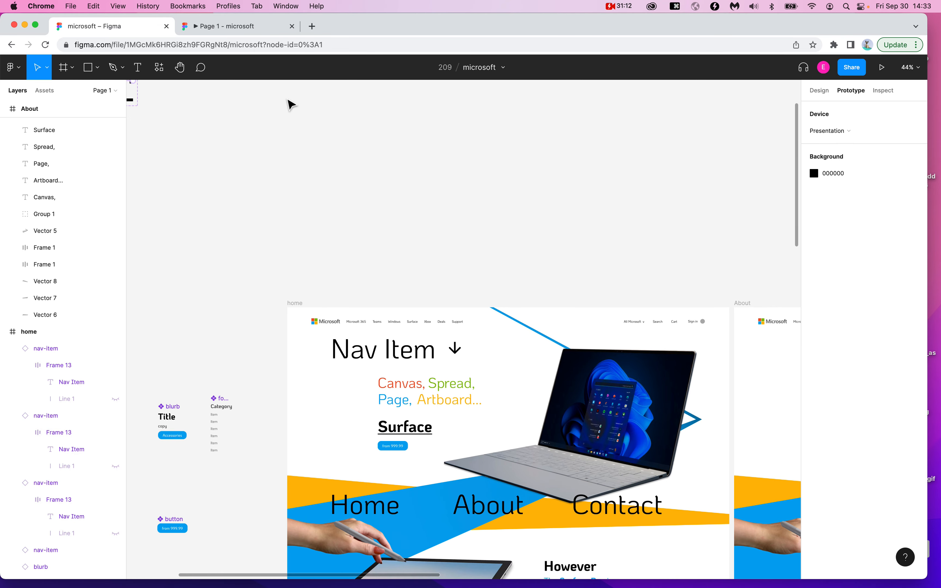
# - Test the hover state of the Home, About and Contact items in the prototype preview, and close the preview
pyautogui.click(249, 30)
pyautogui.scroll(-6, 311, 249)
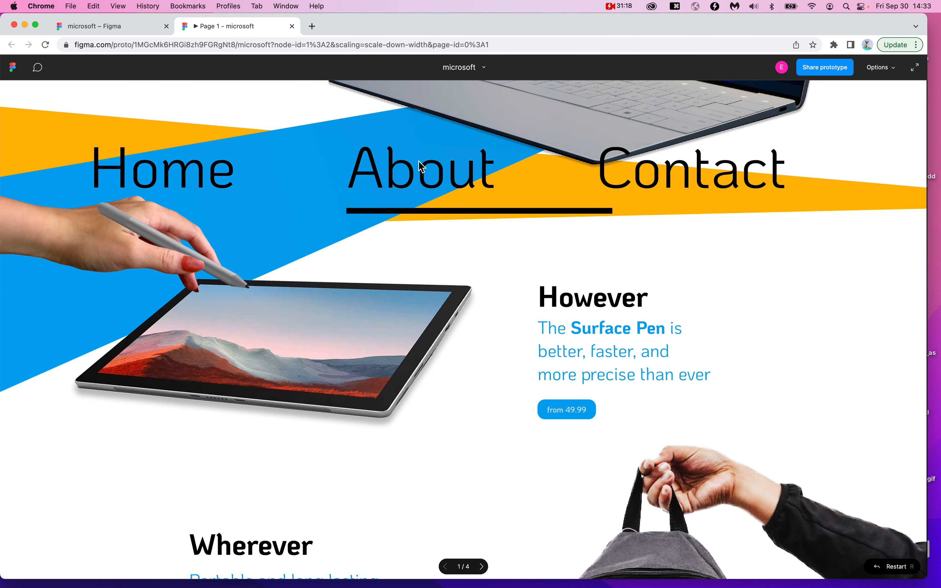
pyautogui.click(292, 27)
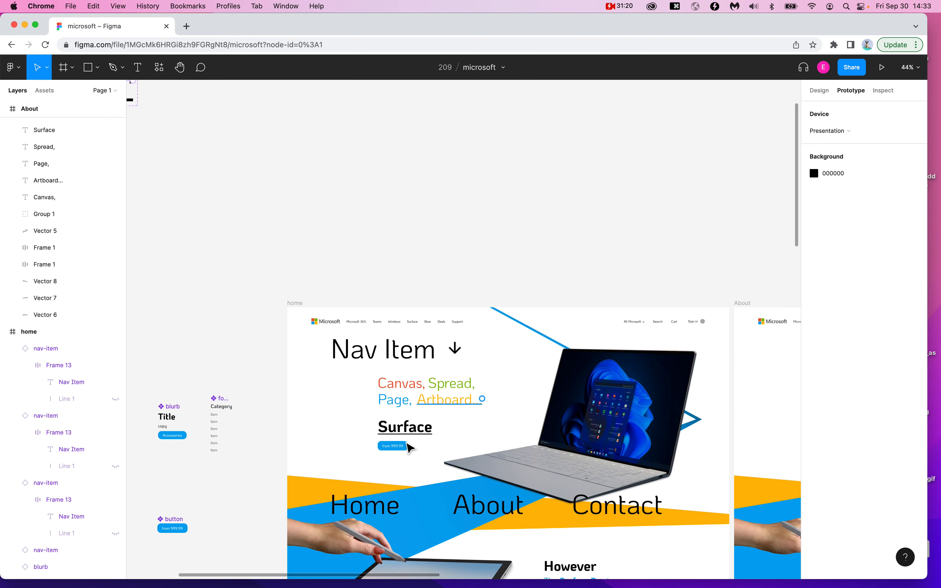
# - Delete the Home, About and Contact instances from the home frame
pyautogui.click(363, 506)
pyautogui.keyDown('shift'); pyautogui.click(488, 506); pyautogui.keyUp('shift')
pyautogui.keyDown('shift'); pyautogui.click(641, 508); pyautogui.keyUp('shift')
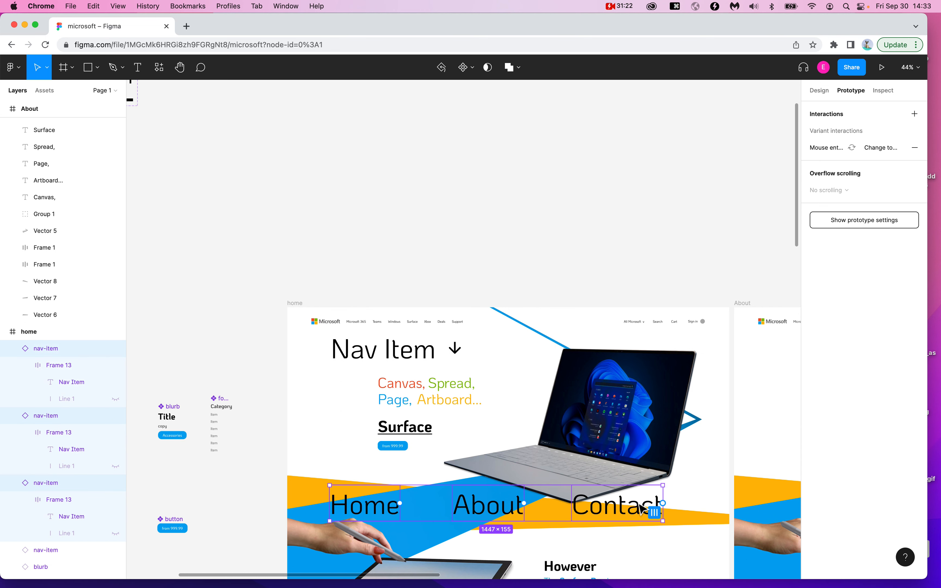
pyautogui.press('Delete')
# - Duplicate the nav-item component set beside the original and rename the copy home
pyautogui.scroll(6, 641, 510)
pyautogui.hscroll(-5, 271, 348)
pyautogui.moveTo(278, 226); pyautogui.dragTo(448, 230)
pyautogui.doubleClick(448, 226)
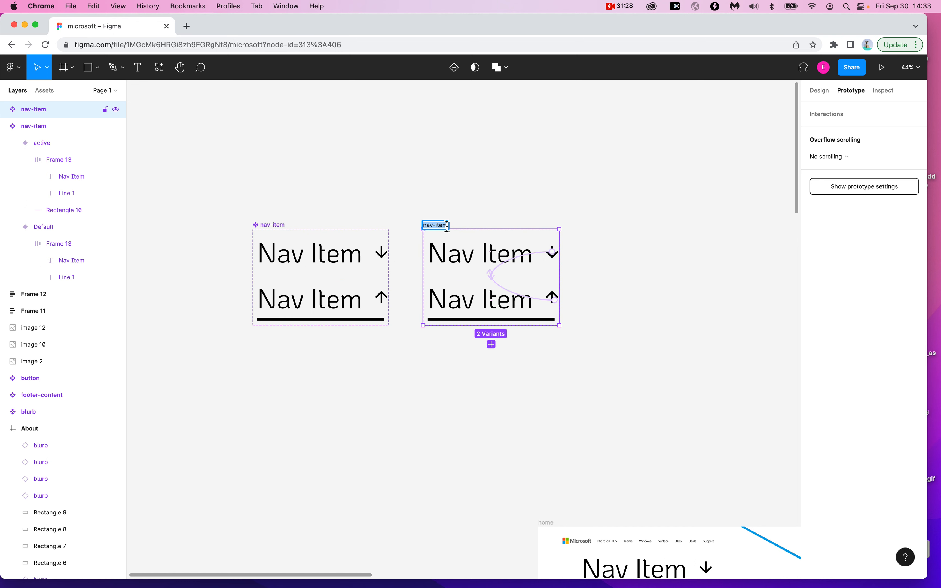
# - Change the text of both the Default and active variants in the home component set to Home
pyautogui.doubleClick(455, 255)
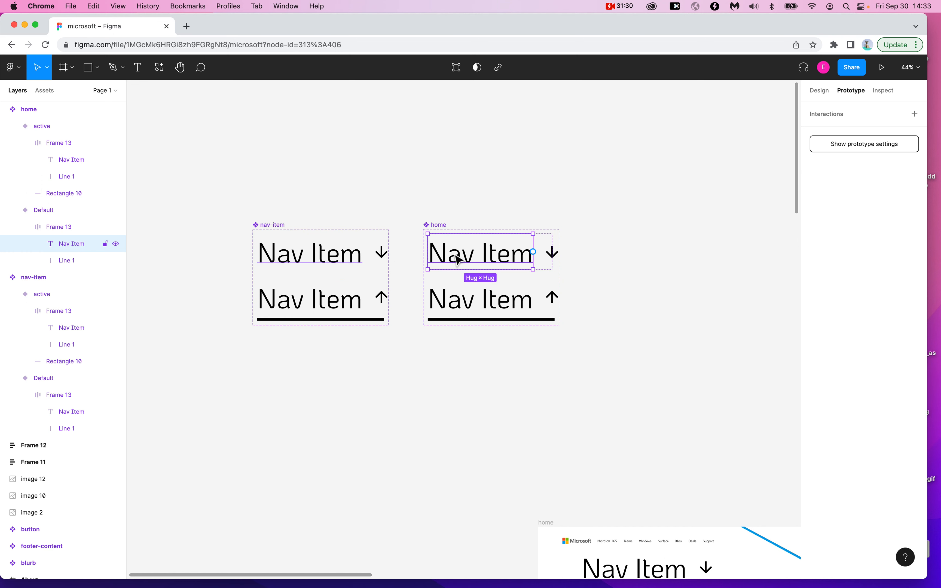
pyautogui.doubleClick(458, 259)
pyautogui.write('Home')
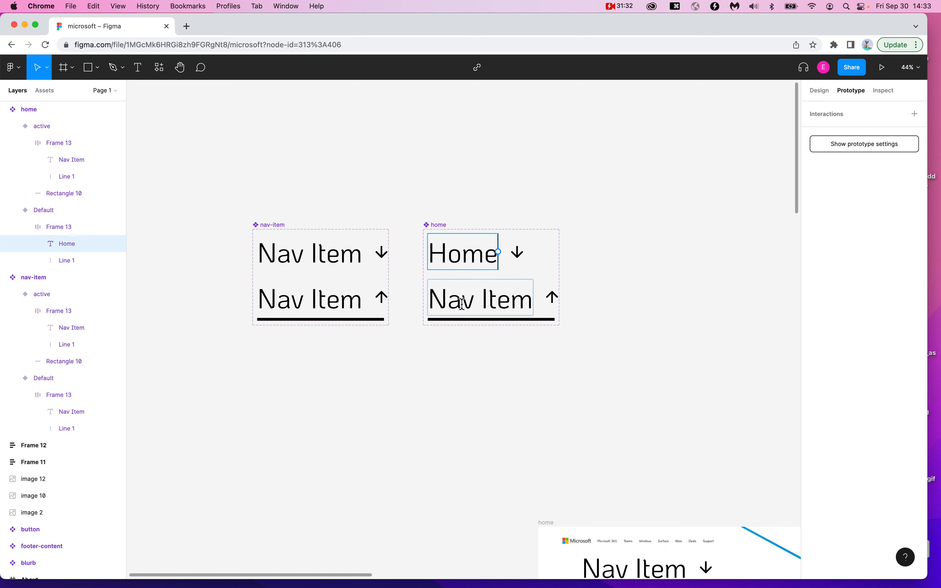
pyautogui.doubleClick(462, 301)
pyautogui.write('Home')
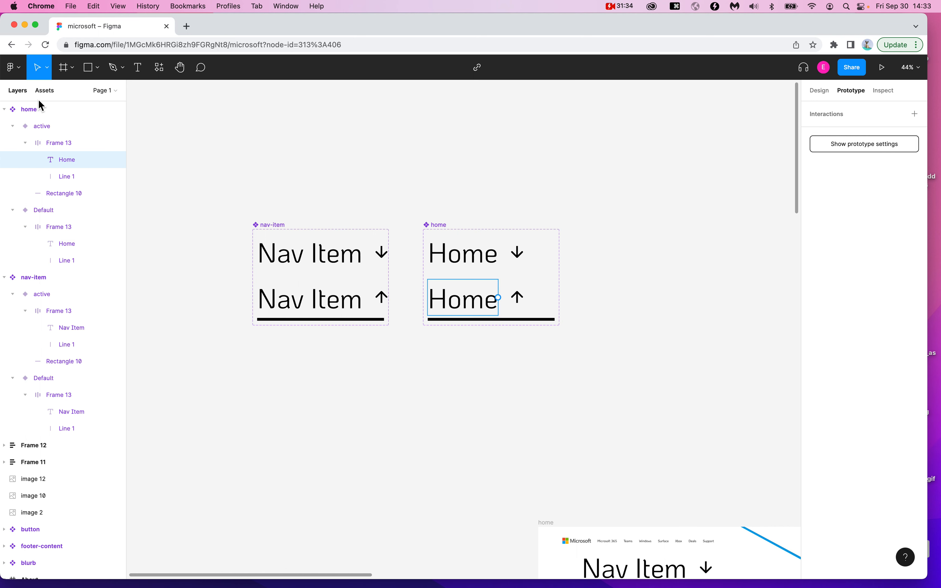
# - Shorten the underline rectangle in the home set's active variant to 304 wide so it matches the Home text
pyautogui.click(72, 193)
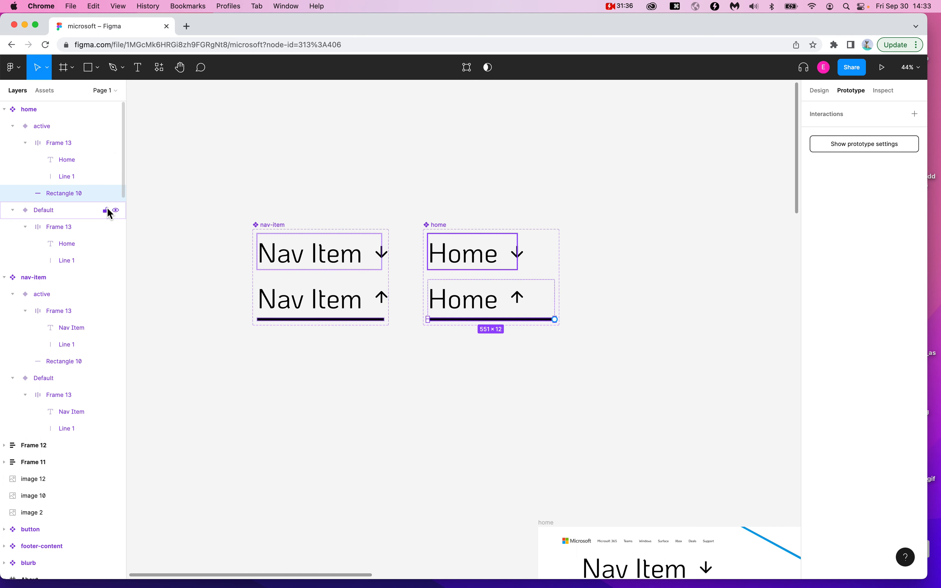
pyautogui.press('alt+super+8')
pyautogui.press('alt+super+8')
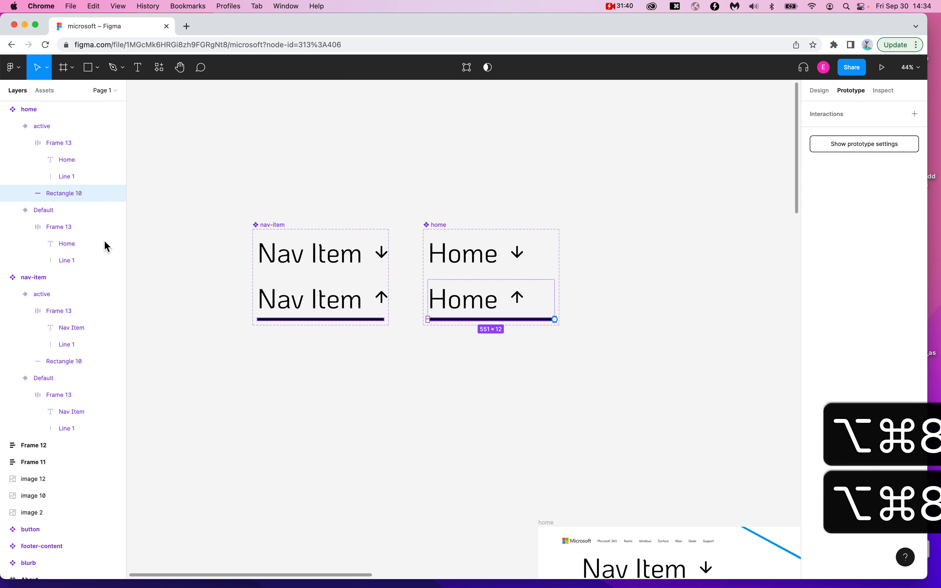
pyautogui.scroll(5, 546, 347)
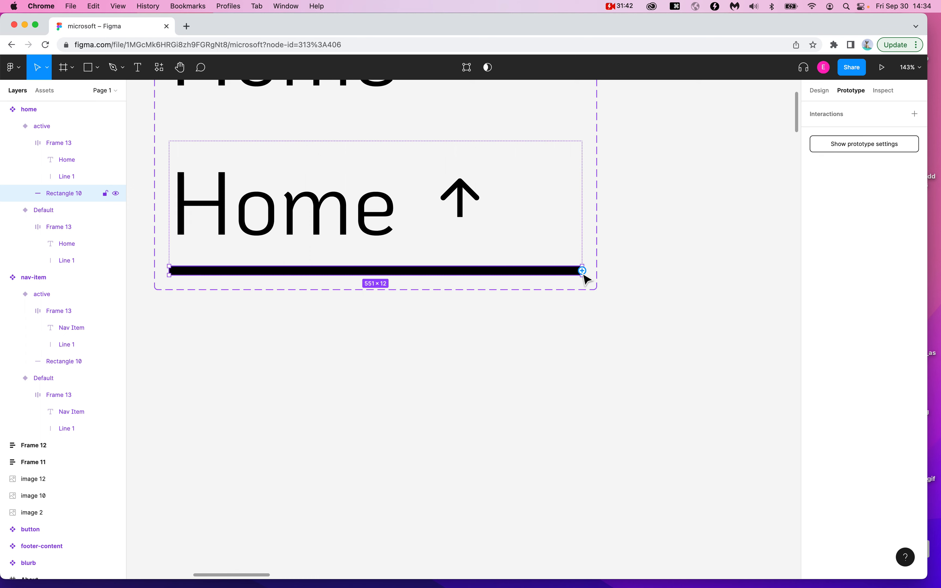
pyautogui.scroll(3, 583, 273)
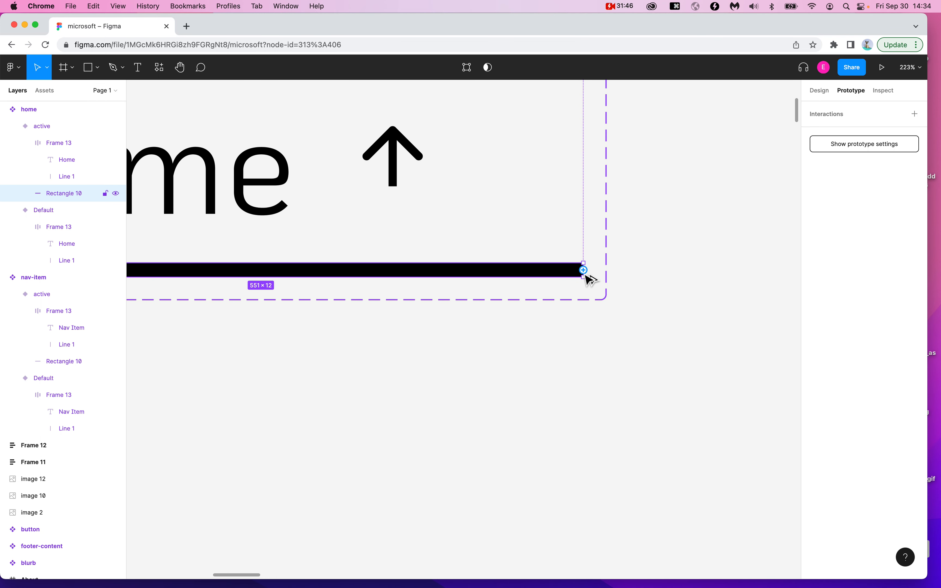
pyautogui.press('alt+super+8')
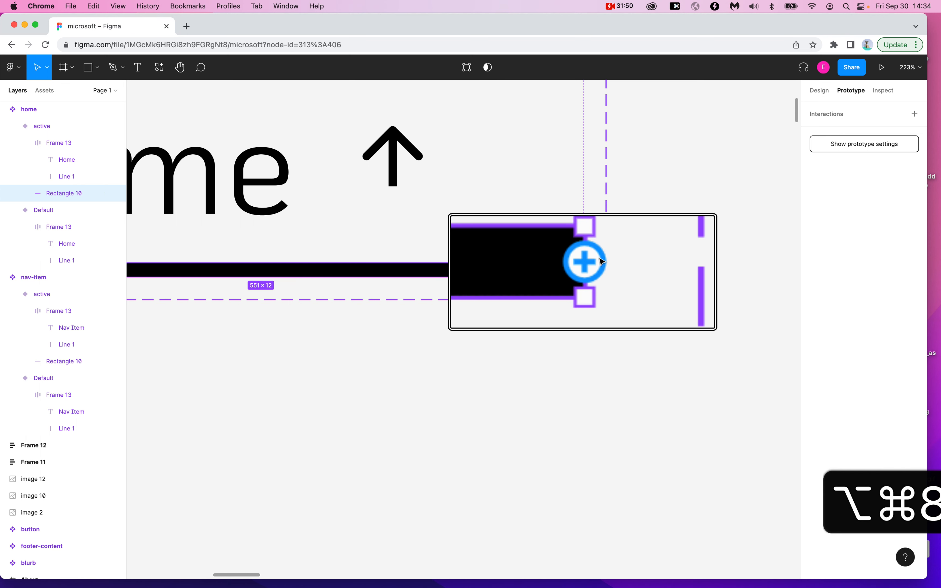
pyautogui.press('alt+super+8')
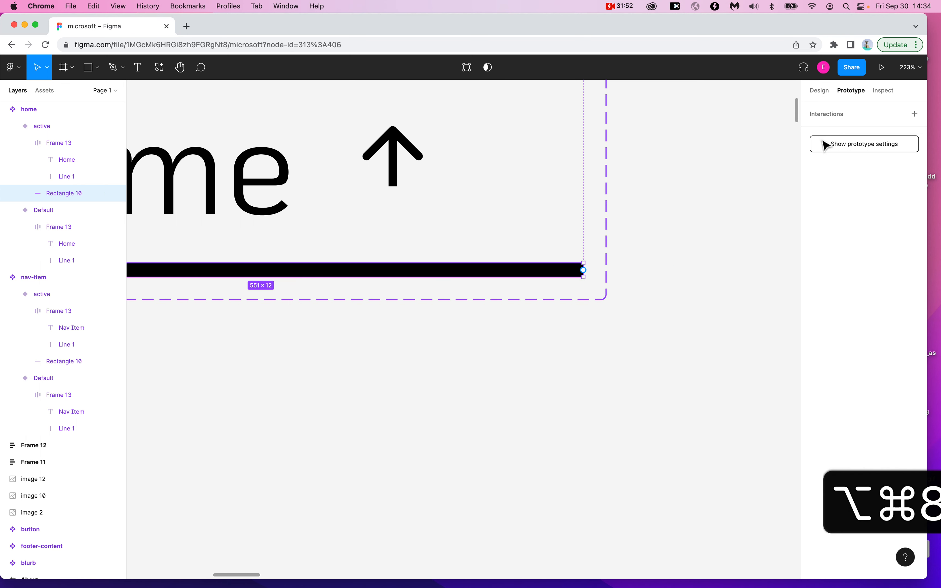
pyautogui.click(821, 92)
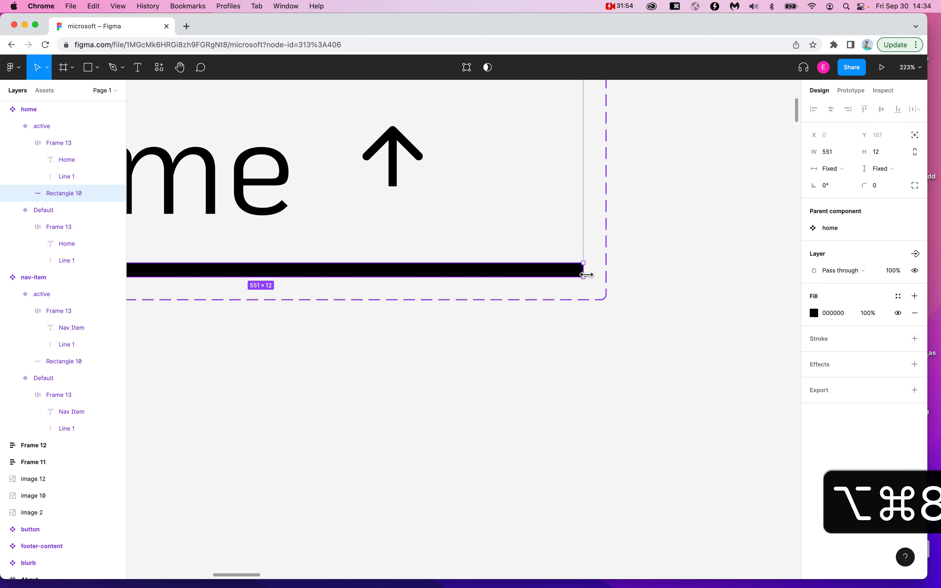
pyautogui.moveTo(549, 275); pyautogui.dragTo(298, 271)
pyautogui.scroll(-5, 298, 271)
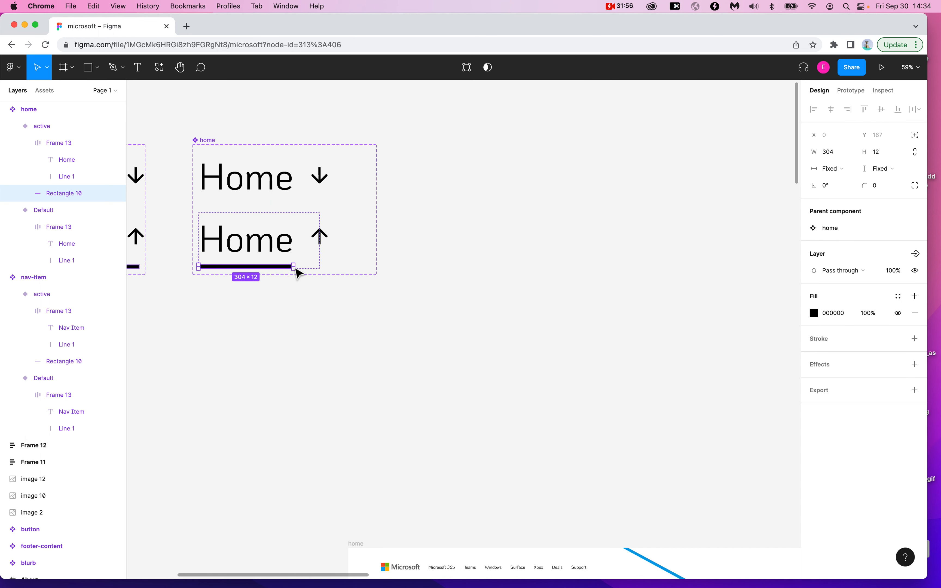
# - Delete the arrow lines from both the active and Default variants of the home component set
pyautogui.hscroll(-2, 298, 271)
pyautogui.click(72, 179)
pyautogui.press('Delete')
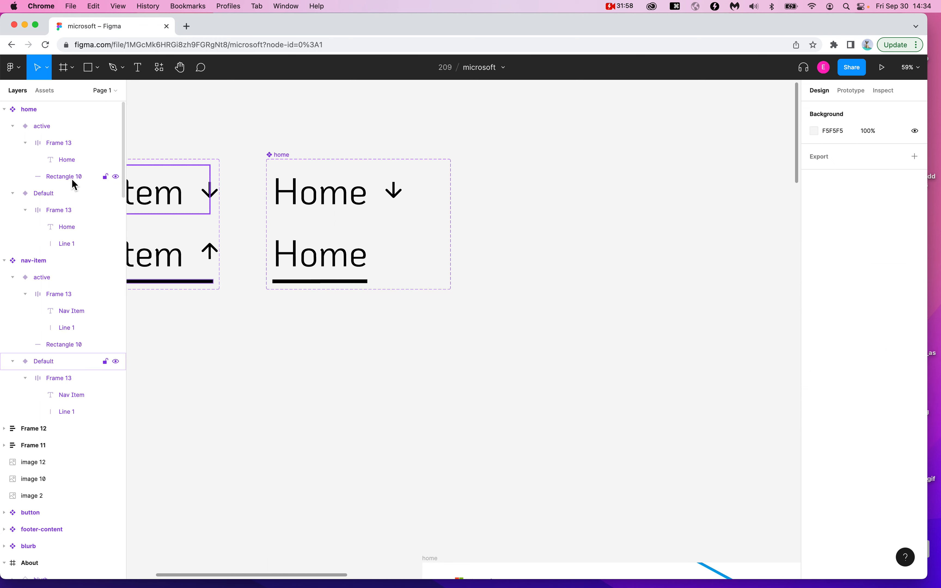
pyautogui.click(74, 245)
pyautogui.press('Delete')
pyautogui.click(373, 302)
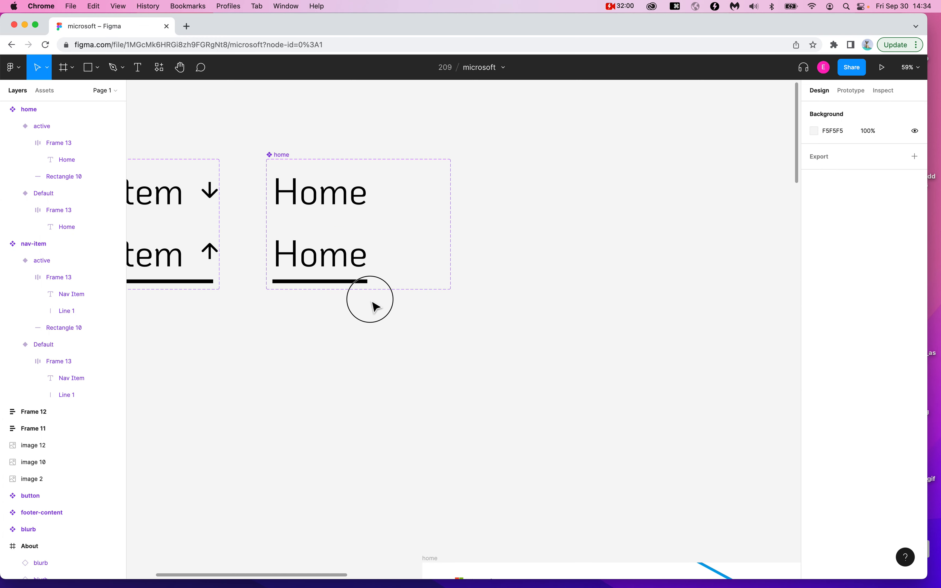
# - Narrow the home component set to about 379 wide and duplicate it beside the original
pyautogui.click(282, 155)
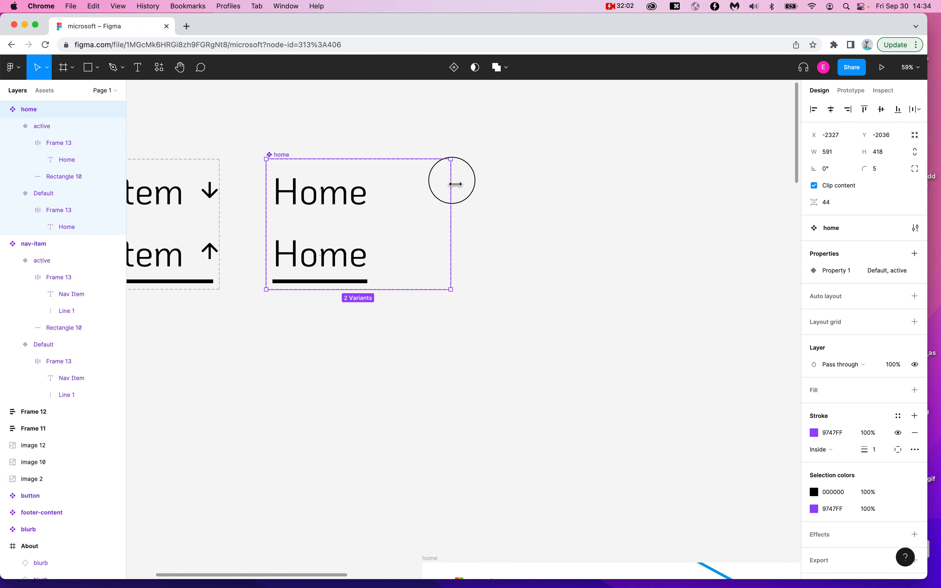
pyautogui.moveTo(456, 185); pyautogui.dragTo(385, 184)
pyautogui.moveTo(287, 160); pyautogui.dragTo(438, 156)
# - Change the text of both variants in the duplicated component set to About
pyautogui.doubleClick(471, 206)
pyautogui.doubleClick(472, 208)
pyautogui.write('About')
pyautogui.click(466, 251)
pyautogui.doubleClick(465, 251)
pyautogui.write('About')
pyautogui.click(589, 343)
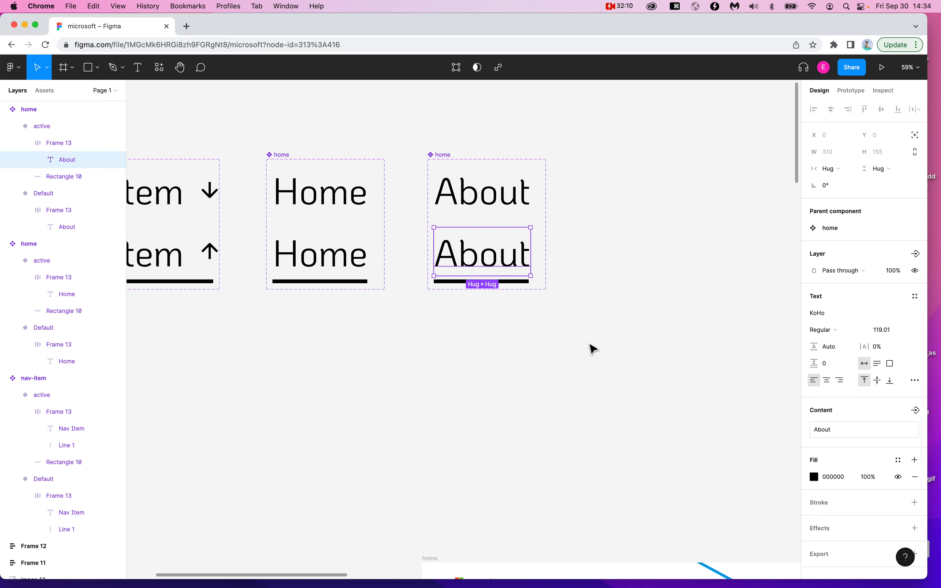
pyautogui.click(591, 347)
# - Rename the component set containing the About variants as about
pyautogui.scroll(-4, 592, 348)
pyautogui.scroll(-4, 576, 360)
pyautogui.hscroll(3, 576, 360)
pyautogui.scroll(-4, 538, 437)
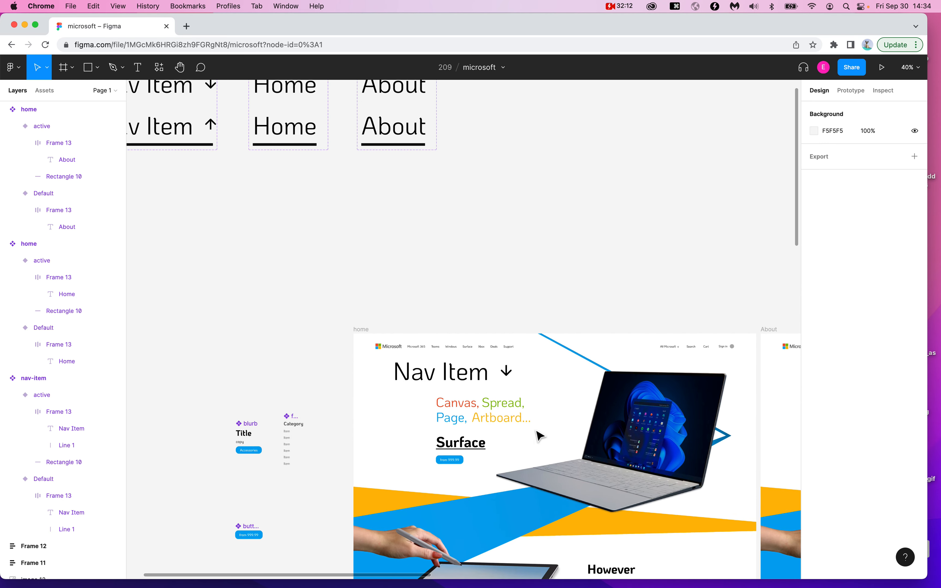
pyautogui.scroll(6, 393, 258)
pyautogui.scroll(-2, 334, 245)
pyautogui.hscroll(-1, 335, 245)
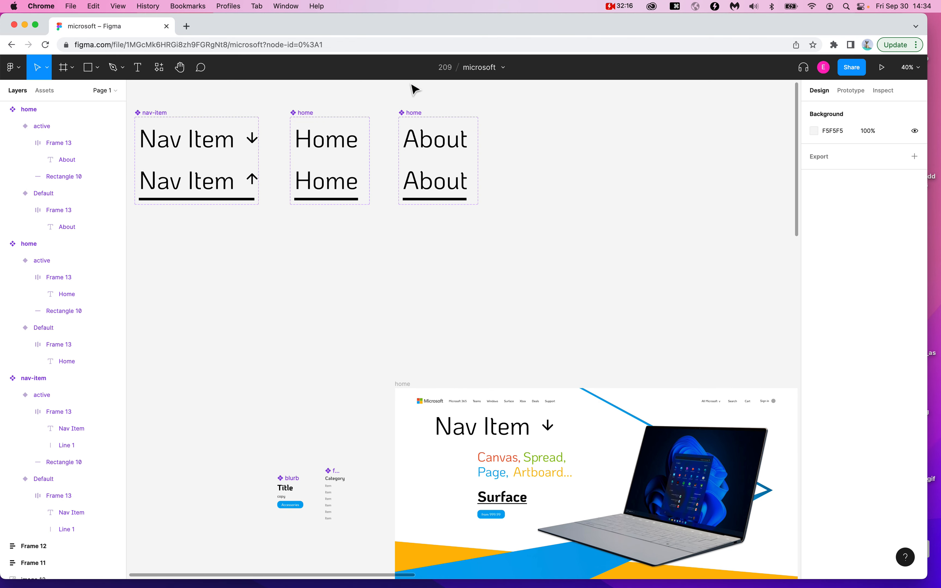
pyautogui.doubleClick(411, 112)
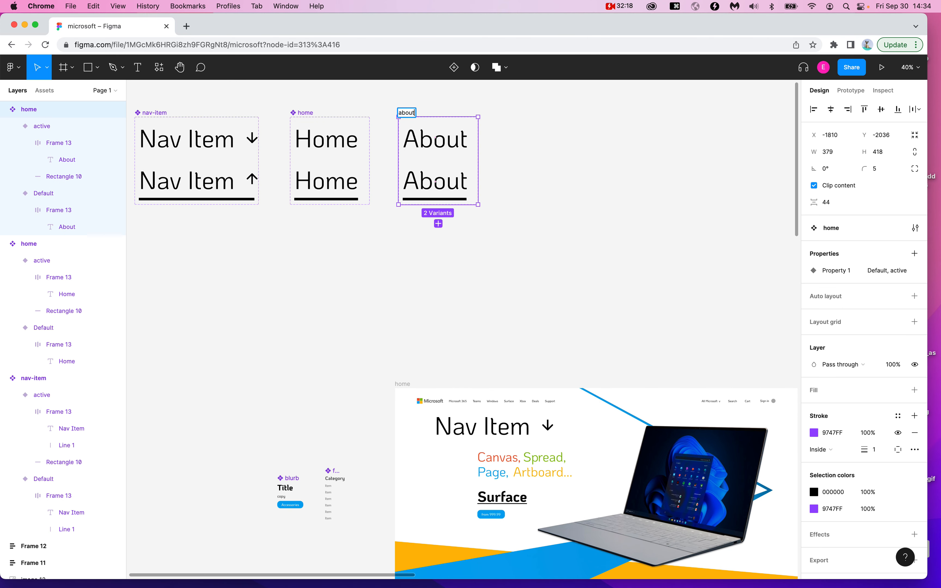
pyautogui.write('about')
pyautogui.click(374, 313)
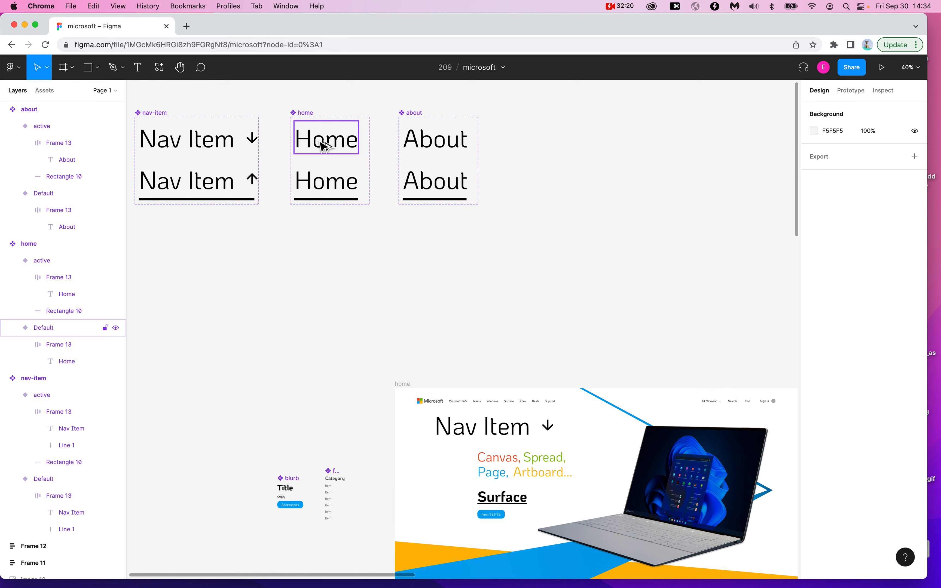
# - Place copies of the Default Home and Default About variants side by side as instances in the home page frame
pyautogui.moveTo(324, 146); pyautogui.dragTo(444, 468)
pyautogui.moveTo(435, 139); pyautogui.dragTo(537, 477)
pyautogui.click(575, 302)
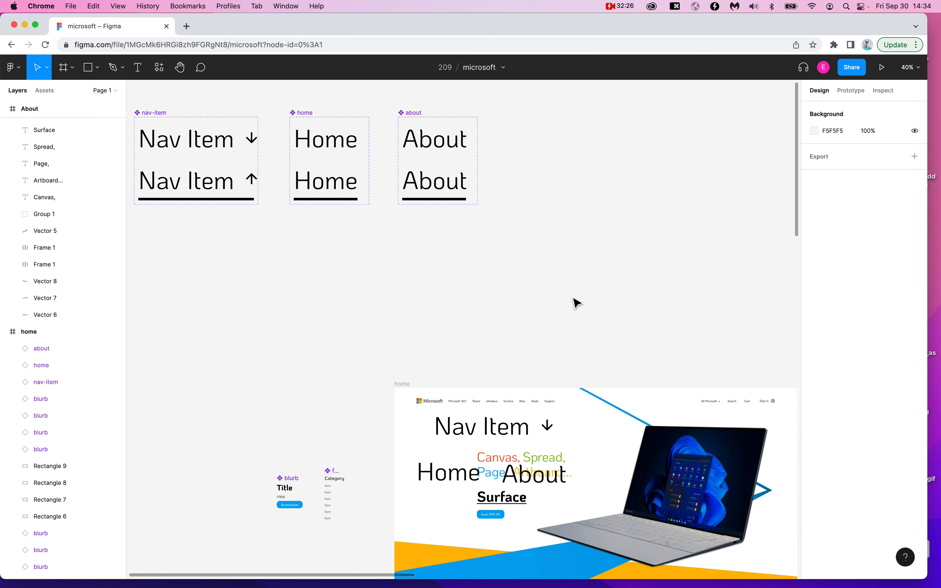
# - Copy the Home and About instances from the home page frame to the same area of the About page frame
pyautogui.scroll(-5, 531, 323)
pyautogui.hscroll(5, 531, 323)
pyautogui.click(332, 284)
pyautogui.keyDown('shift'); pyautogui.click(246, 283); pyautogui.keyUp('shift')
pyautogui.moveTo(243, 284); pyautogui.dragTo(660, 293)
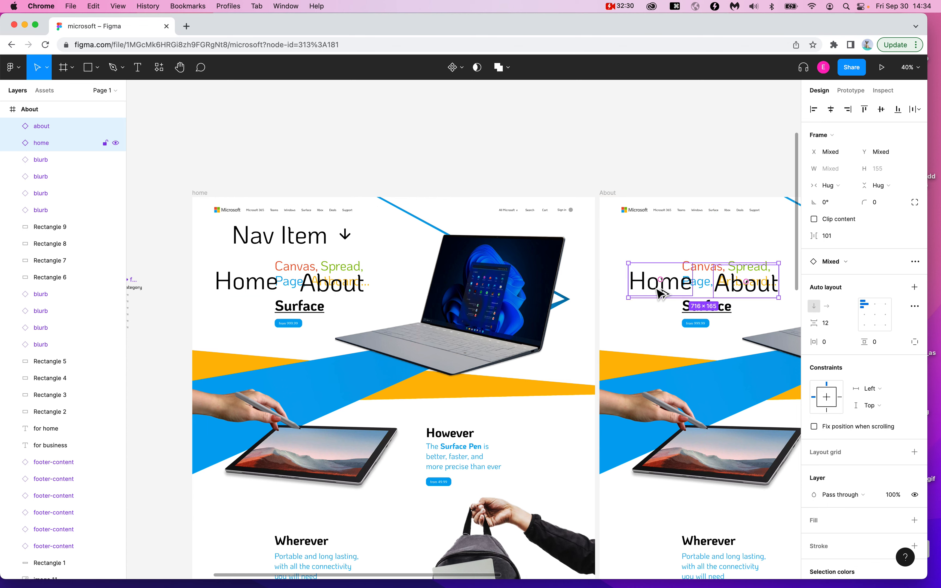
pyautogui.click(504, 269)
pyautogui.click(290, 281)
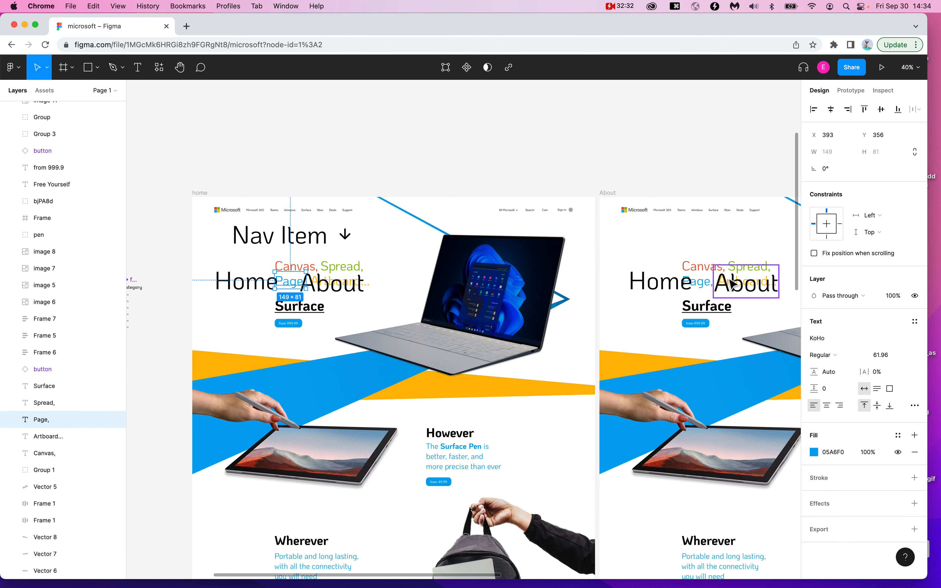
# - Recolor the text in the about component set's Default variant from its selection colors to red
pyautogui.scroll(5, 259, 222)
pyautogui.click(252, 110)
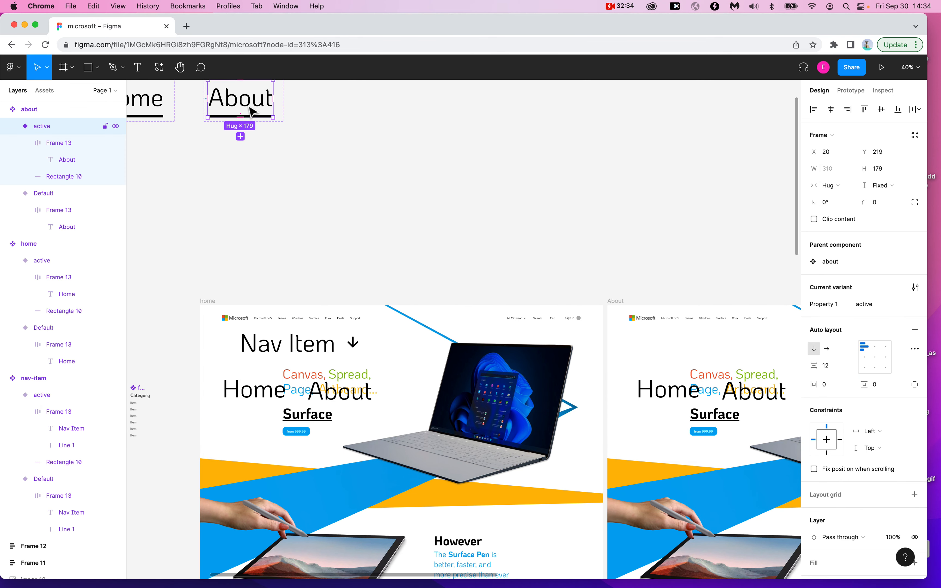
pyautogui.scroll(3, 255, 116)
pyautogui.click(255, 115)
pyautogui.scroll(-3, 579, 255)
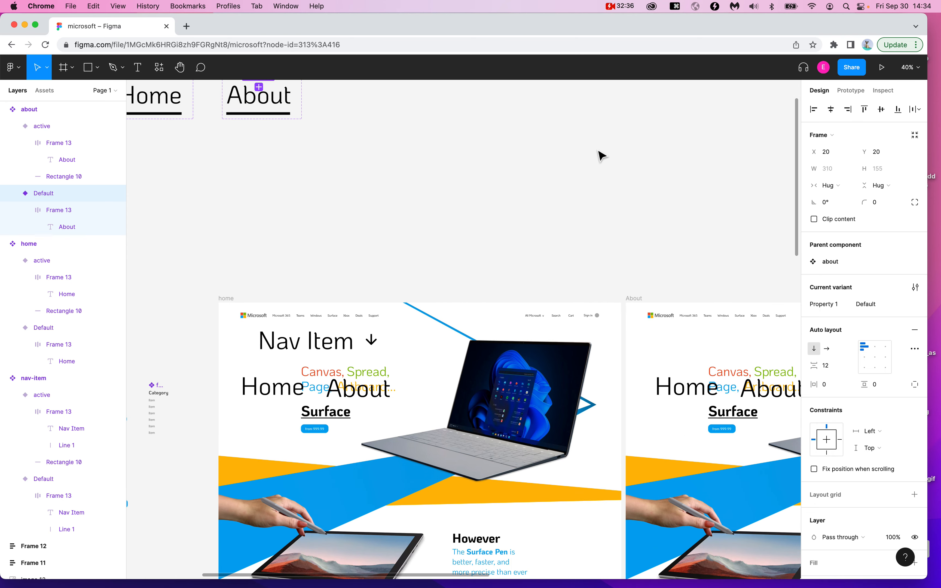
pyautogui.scroll(-2, 503, 140)
pyautogui.scroll(-4, 839, 284)
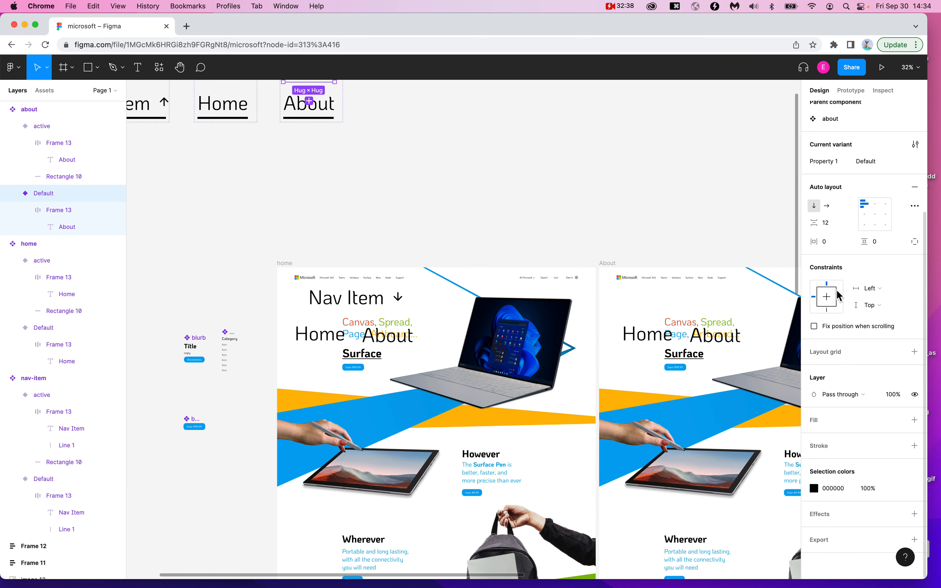
pyautogui.click(814, 489)
pyautogui.moveTo(742, 378); pyautogui.dragTo(792, 332)
pyautogui.click(657, 208)
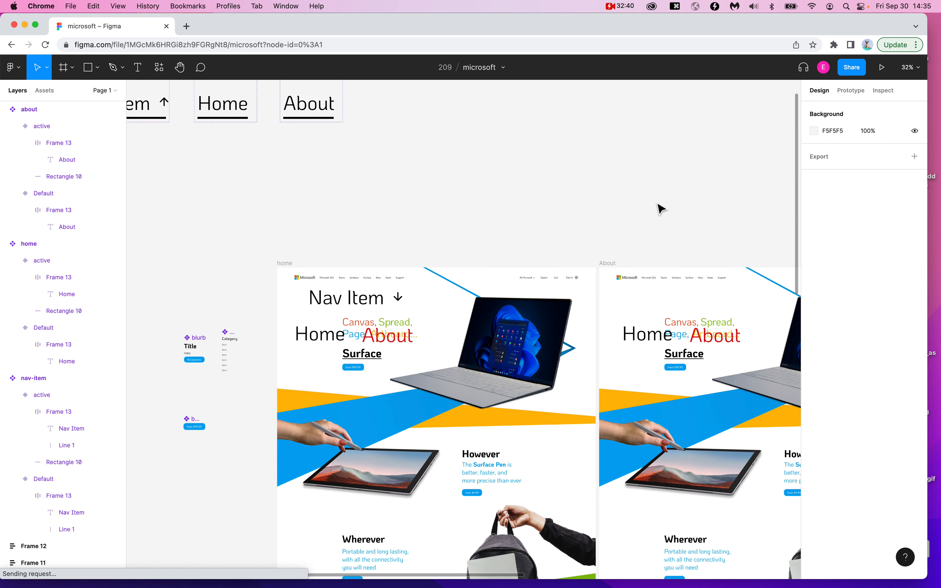
# - Undo the red recoloring of the about component set's Default variant
pyautogui.hscroll(3, 660, 209)
pyautogui.scroll(1, 660, 208)
pyautogui.hscroll(-1, 660, 209)
pyautogui.press('super+z')
pyautogui.press('super+z')
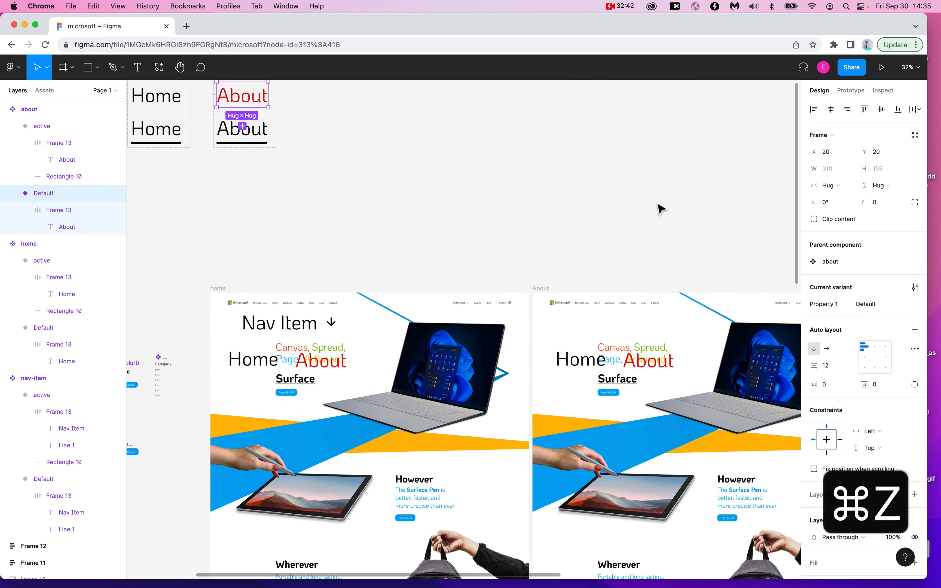
pyautogui.press('super+z')
pyautogui.hscroll(-3, 491, 218)
pyautogui.scroll(2, 491, 218)
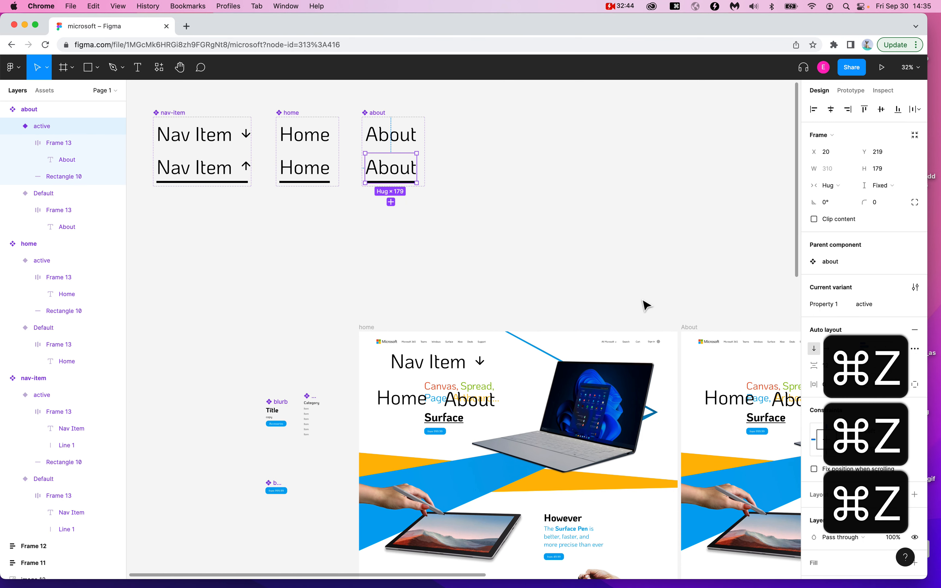
# - Preview the home page prototype scaled to the window width and test the Home item's hover state
pyautogui.click(432, 451)
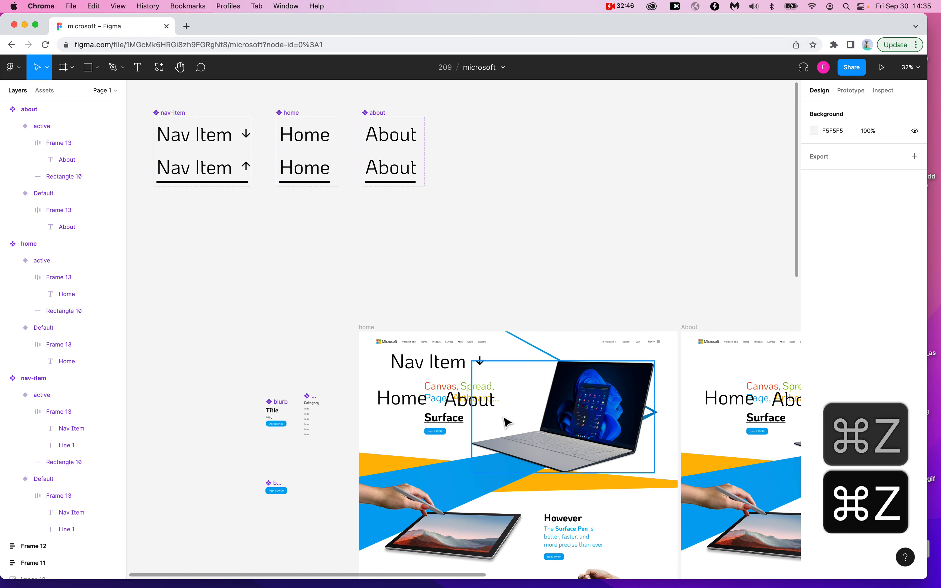
pyautogui.click(435, 398)
pyautogui.click(882, 67)
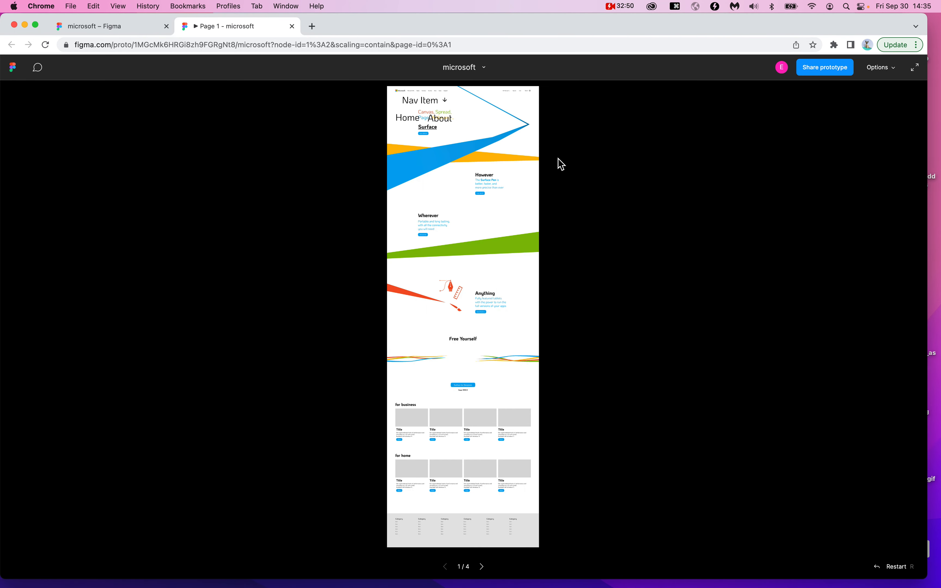
pyautogui.click(892, 72)
pyautogui.click(834, 126)
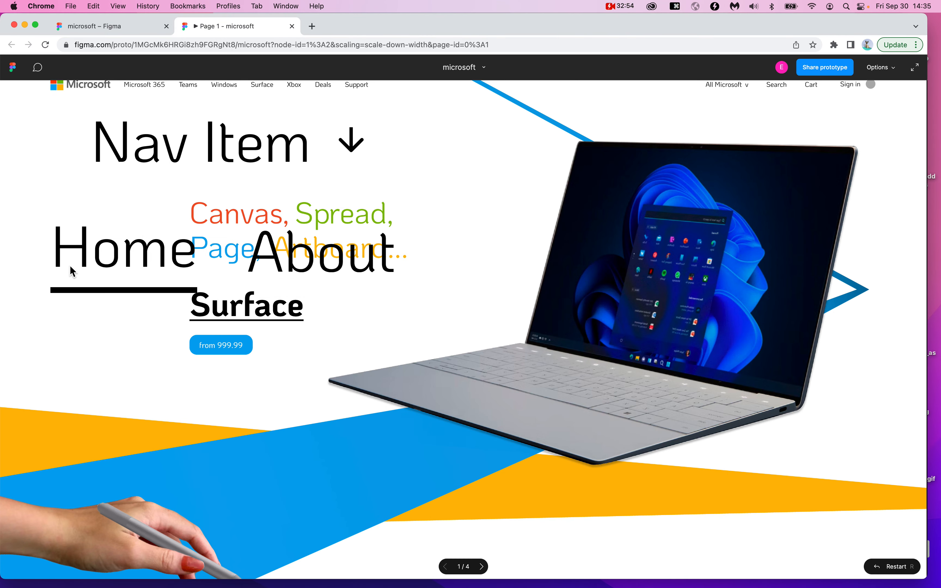
# - Back in the design file, delete the Home and About instances from both page frames and the home and about component sets
pyautogui.click(97, 24)
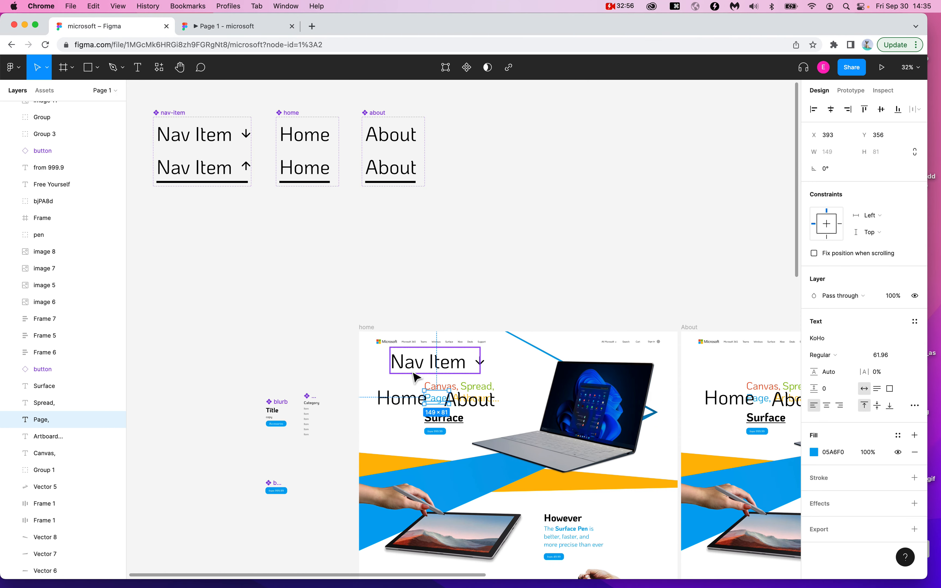
pyautogui.click(401, 403)
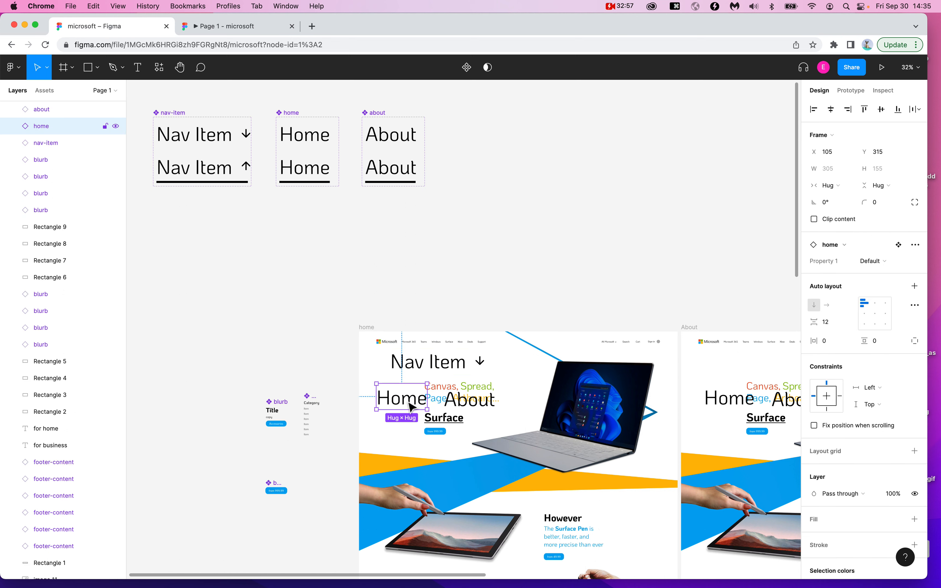
pyautogui.keyDown('shift'); pyautogui.click(728, 401); pyautogui.keyUp('shift')
pyautogui.keyDown('shift'); pyautogui.click(793, 409); pyautogui.keyUp('shift')
pyautogui.press('Delete')
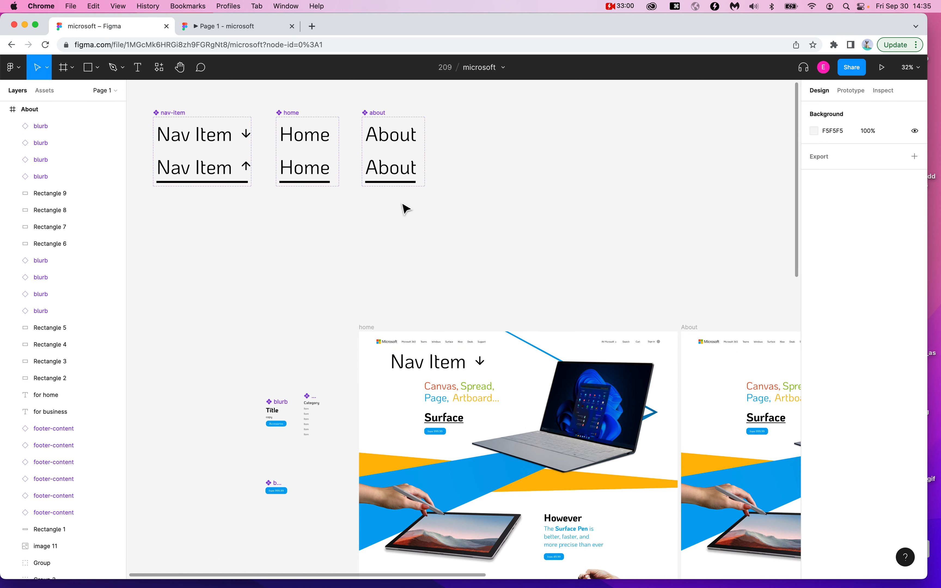
pyautogui.moveTo(266, 92); pyautogui.dragTo(432, 235)
pyautogui.press('Delete')
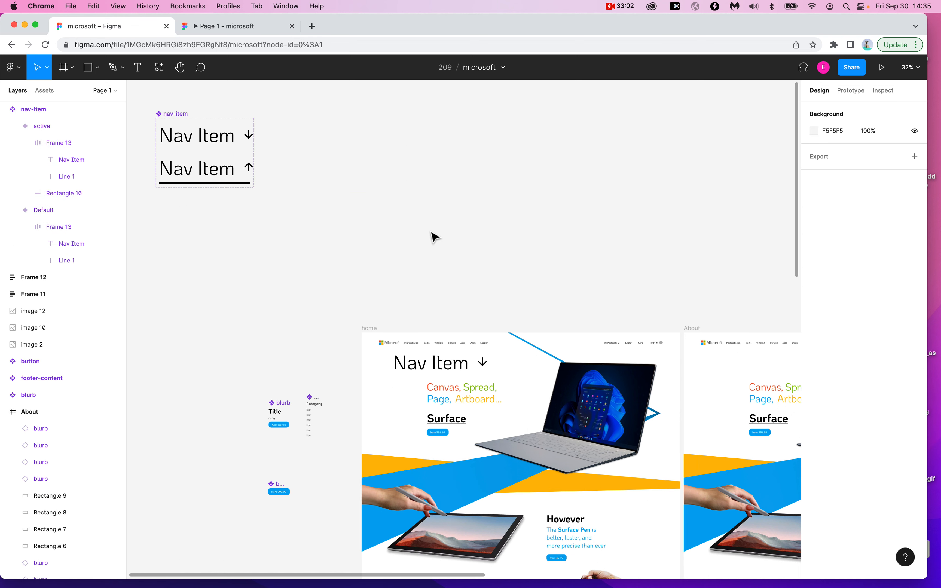
# - Duplicate the nav-item component set beside the original
pyautogui.hscroll(-4, 433, 236)
pyautogui.scroll(1, 433, 237)
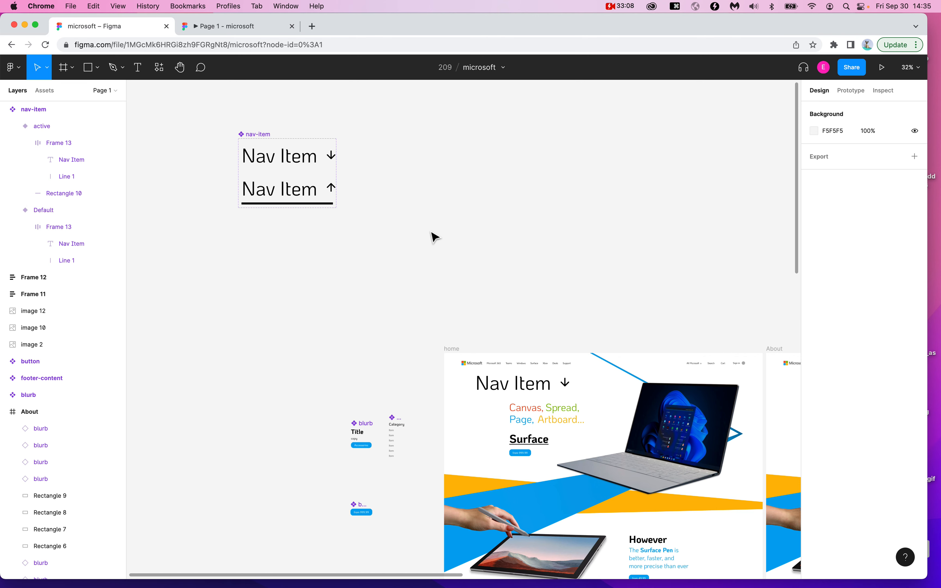
pyautogui.scroll(3, 414, 166)
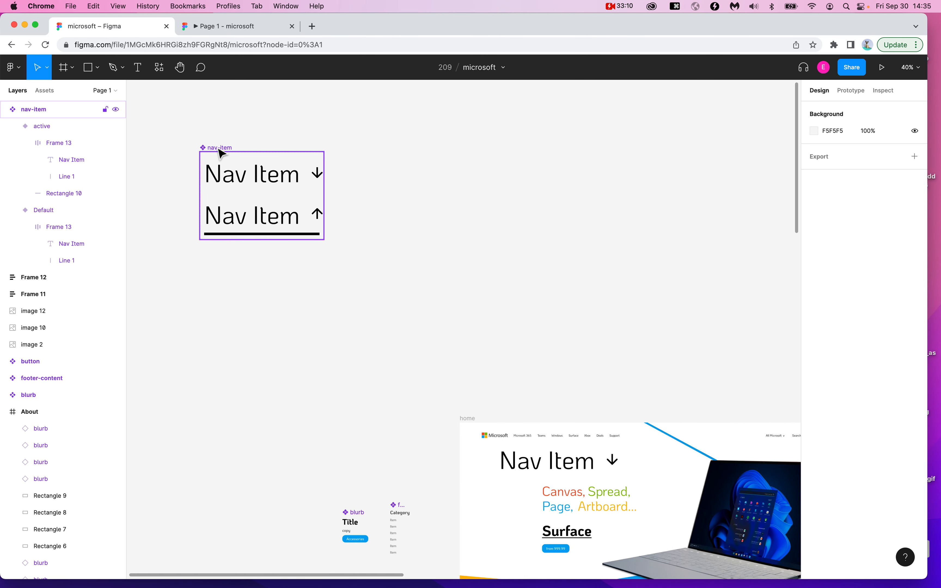
pyautogui.moveTo(220, 153); pyautogui.dragTo(410, 153)
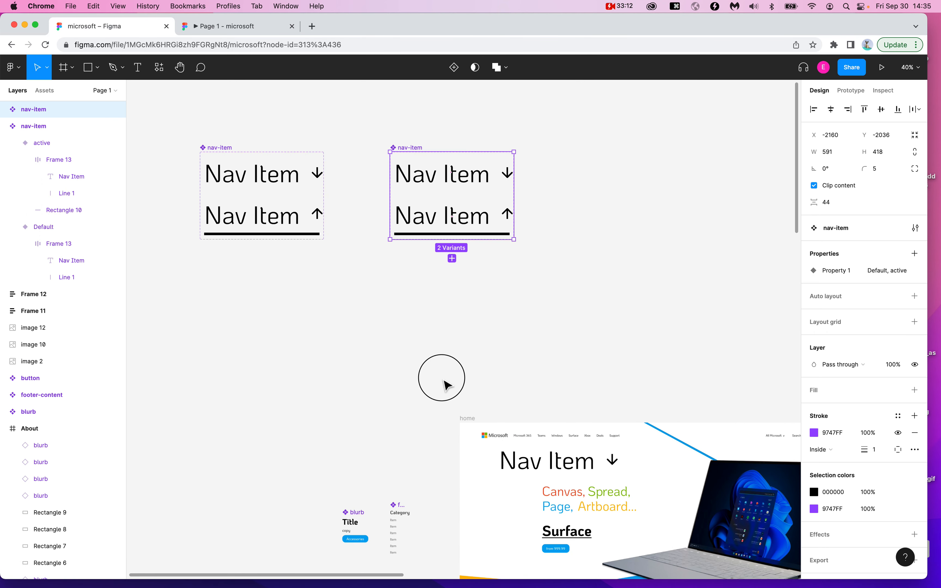
# - Move the original nav-item component set further left and rename its duplicate nav-item-dropdown
pyautogui.click(447, 385)
pyautogui.moveTo(226, 154); pyautogui.dragTo(183, 152)
pyautogui.click(408, 148)
pyautogui.doubleClick(408, 147)
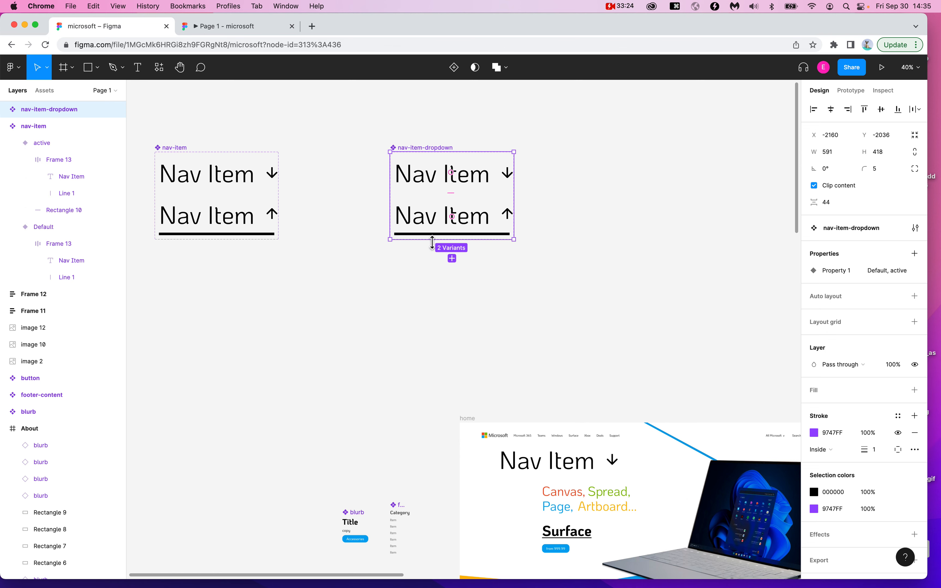
pyautogui.click(422, 299)
# - Examine the nav-item-dropdown component set and the layers of its active variant
pyautogui.scroll(5, 490, 167)
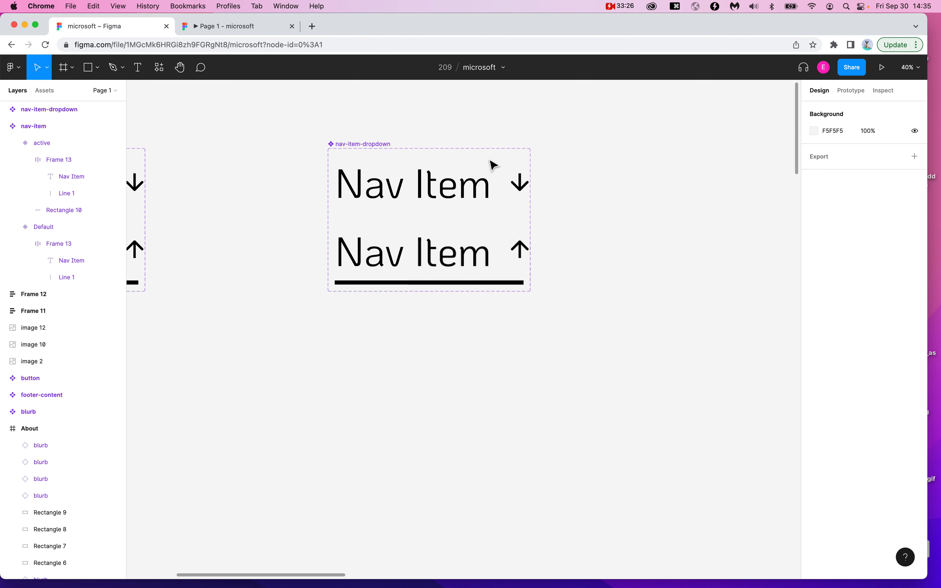
pyautogui.scroll(-5, 345, 153)
pyautogui.scroll(2, 538, 214)
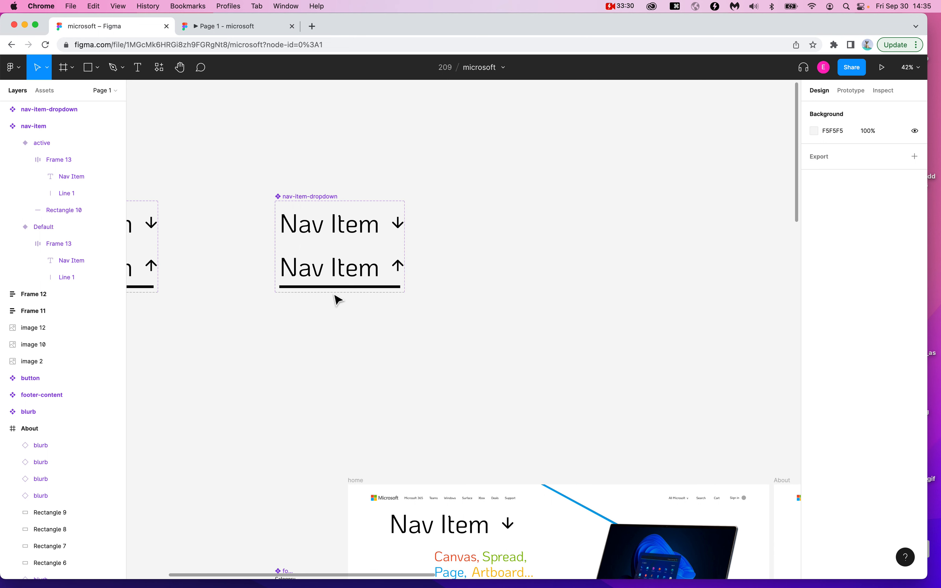
pyautogui.scroll(3, 338, 300)
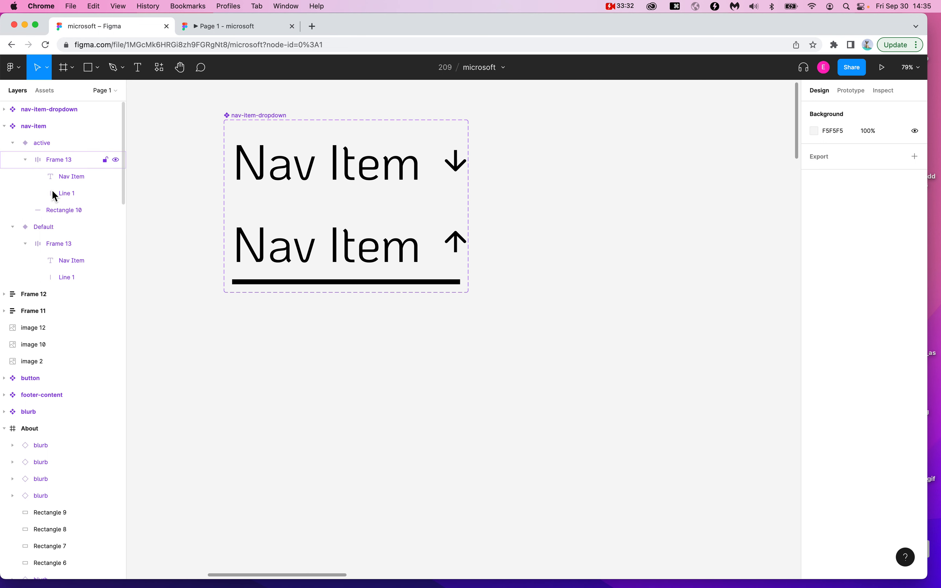
pyautogui.click(272, 115)
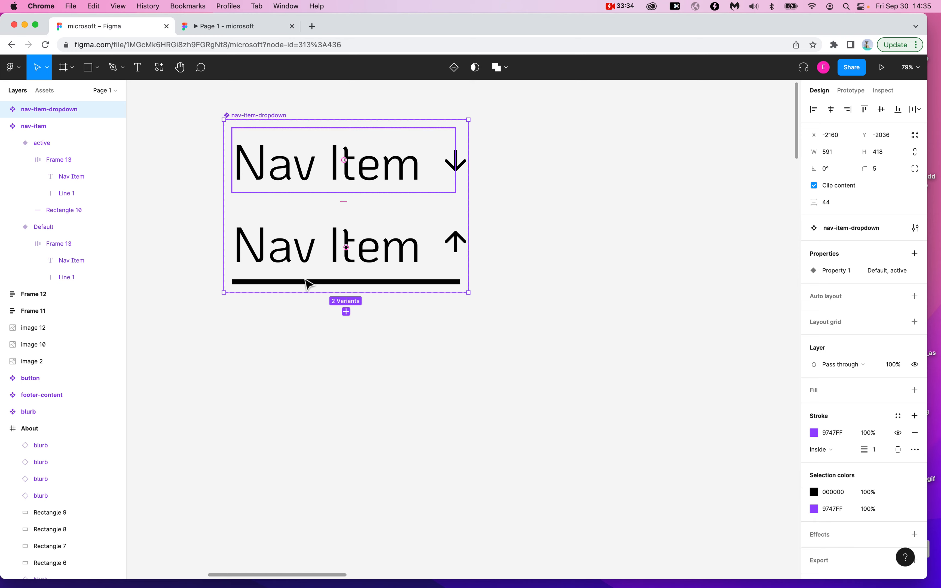
pyautogui.scroll(5, 307, 281)
pyautogui.scroll(-5, 267, 292)
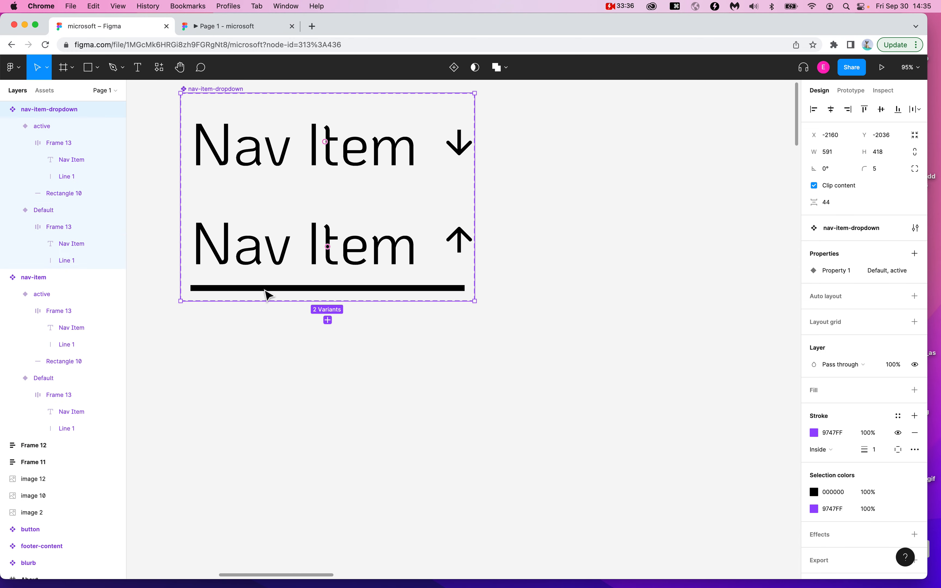
pyautogui.click(278, 264)
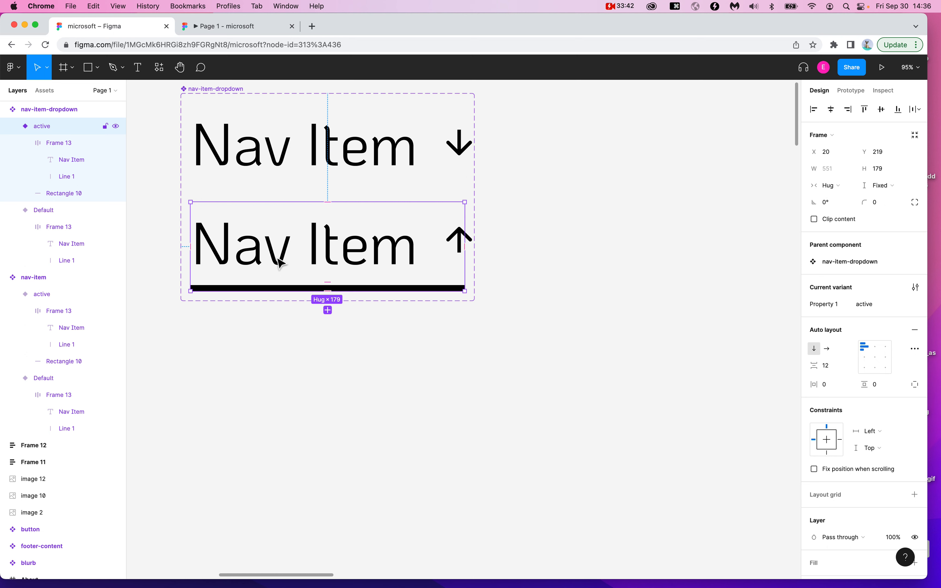
pyautogui.click(49, 115)
pyautogui.click(58, 127)
pyautogui.click(196, 399)
# - Draw a grey rectangle about 985 by 684 and place it directly below the nav-item-dropdown set as a dropdown panel
pyautogui.scroll(-5, 196, 400)
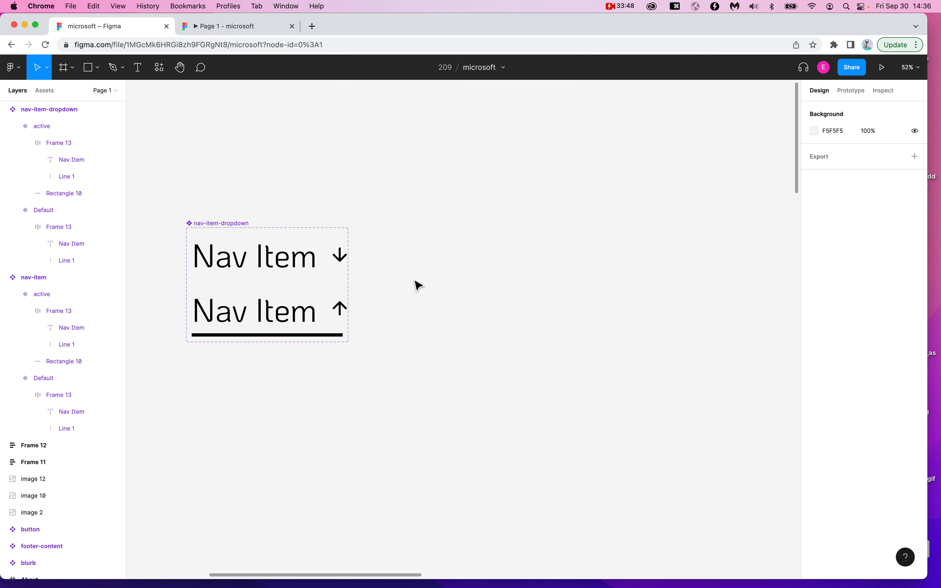
pyautogui.hscroll(5, 417, 286)
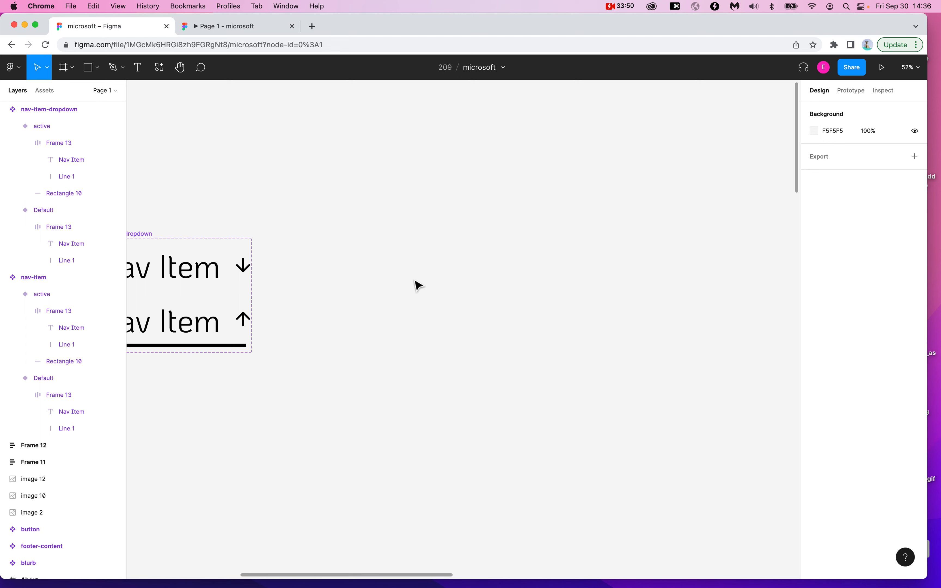
pyautogui.hscroll(-6, 417, 286)
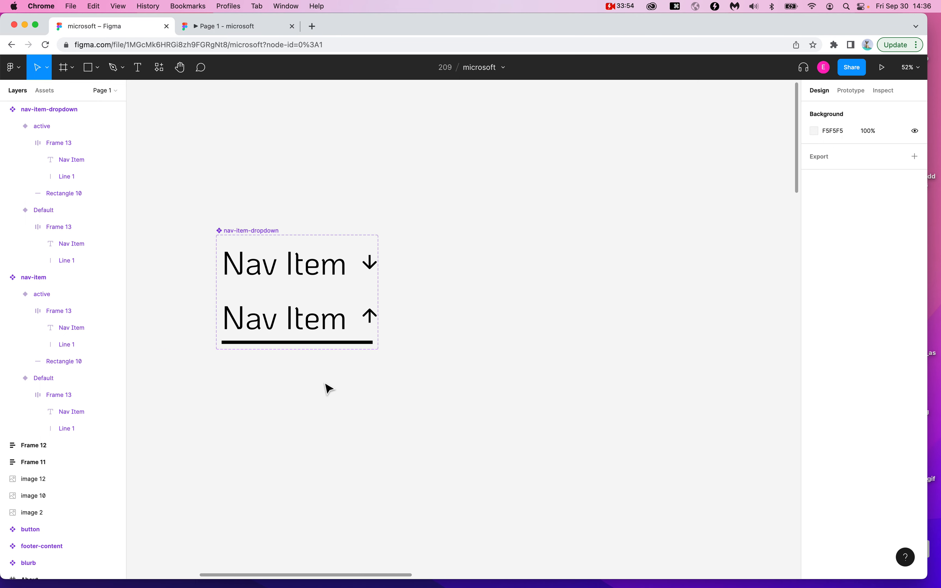
pyautogui.scroll(3, 328, 388)
pyautogui.hscroll(2, 328, 389)
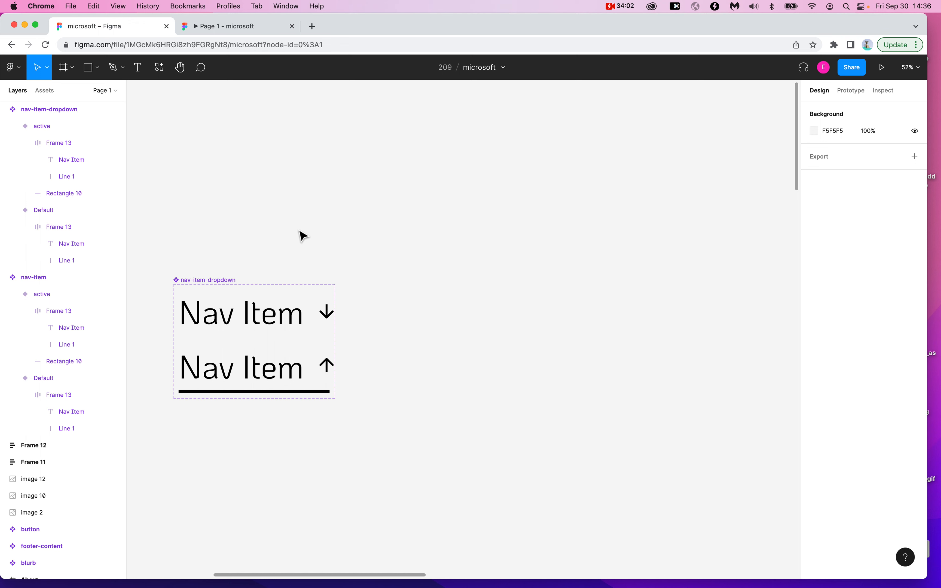
pyautogui.click(89, 68)
pyautogui.moveTo(396, 146); pyautogui.dragTo(667, 335)
pyautogui.scroll(-3, 670, 340)
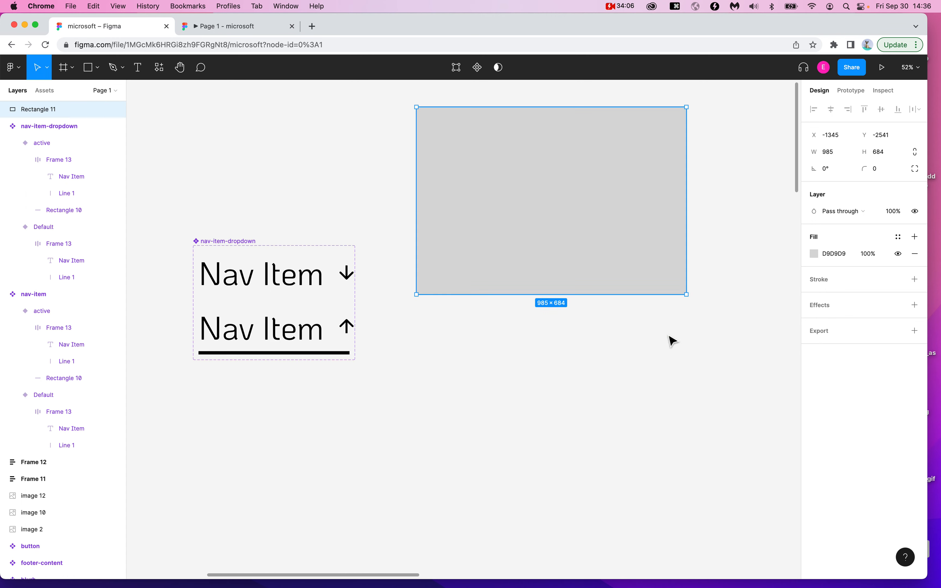
pyautogui.moveTo(545, 191); pyautogui.dragTo(332, 429)
# - Add a "list item" text and copy it into three stacked rows on the grey rectangle
pyautogui.scroll(-2, 332, 429)
pyautogui.hscroll(-2, 234, 401)
pyautogui.click(137, 68)
pyautogui.click(438, 134)
pyautogui.write('list item')
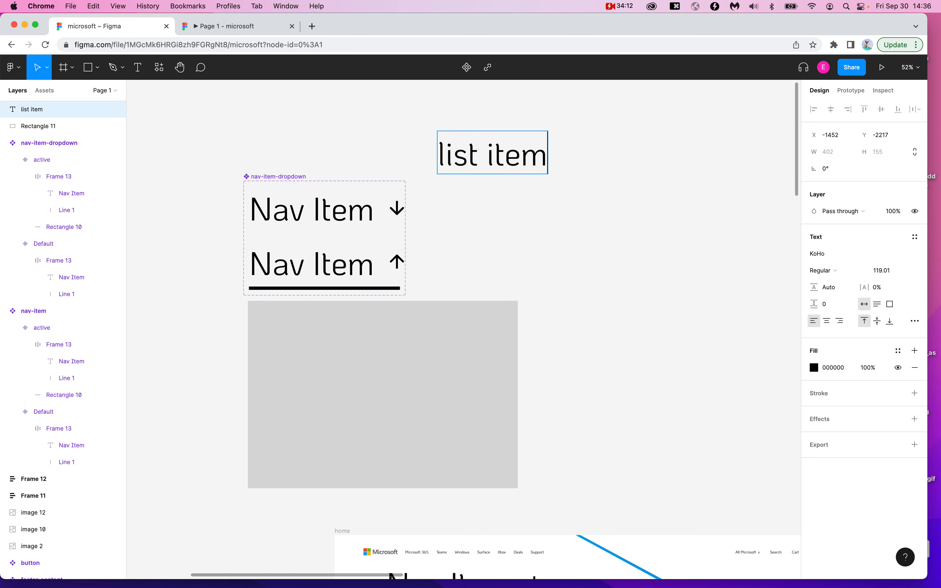
pyautogui.press('Escape')
pyautogui.moveTo(360, 320); pyautogui.dragTo(330, 450)
pyautogui.click(450, 345)
pyautogui.moveTo(449, 345)
pyautogui.mouseDown()
pyautogui.moveTo(514, 365)
pyautogui.moveTo(438, 329)
pyautogui.moveTo(445, 346)
pyautogui.mouseUp()
pyautogui.press('super+z')
# - Delete the grey rectangle together with its three list item texts
pyautogui.moveTo(199, 327); pyautogui.dragTo(434, 466)
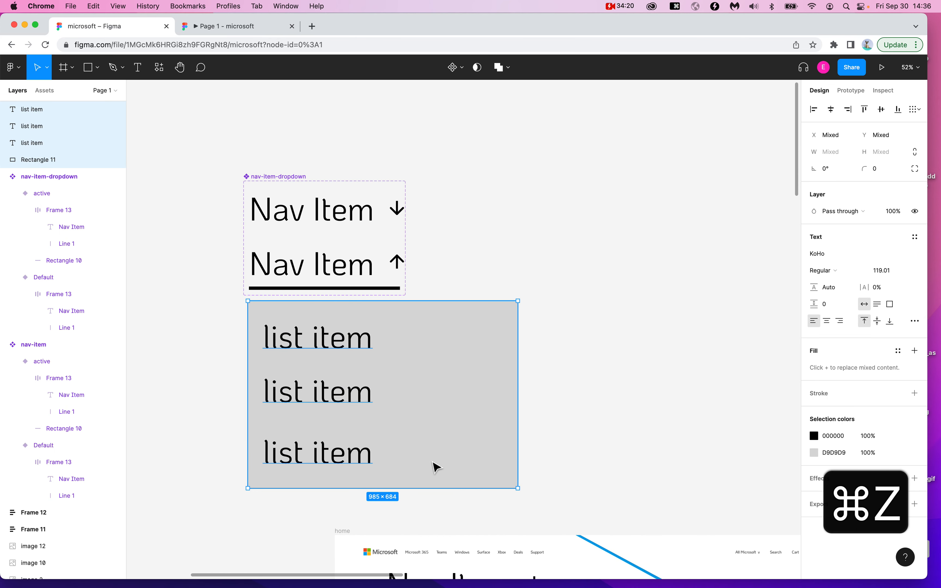
pyautogui.press('Delete')
# - Add a "List Item" text and place it beside the nav-item-dropdown component set
pyautogui.hscroll(5, 434, 466)
pyautogui.click(138, 67)
pyautogui.click(508, 230)
pyautogui.write('L')
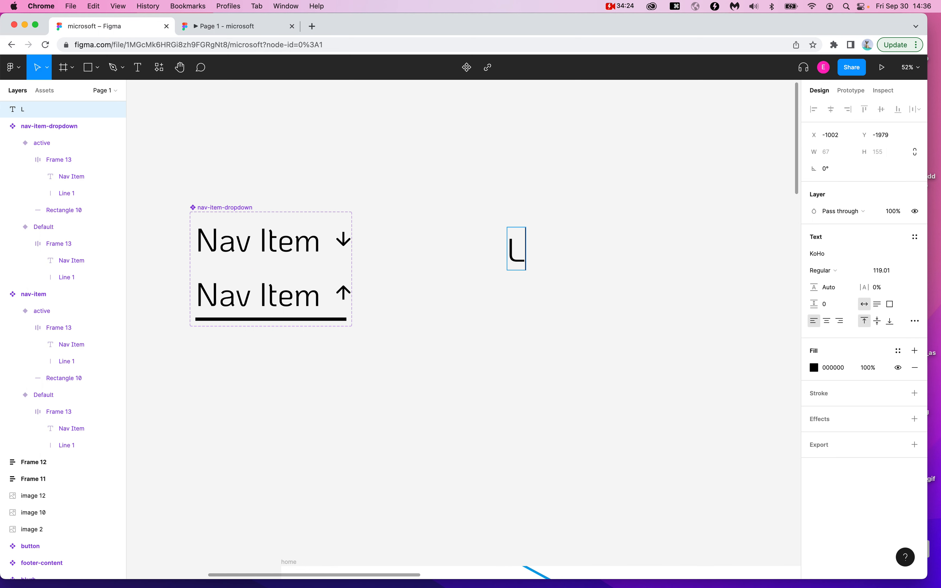
pyautogui.write('ist Item')
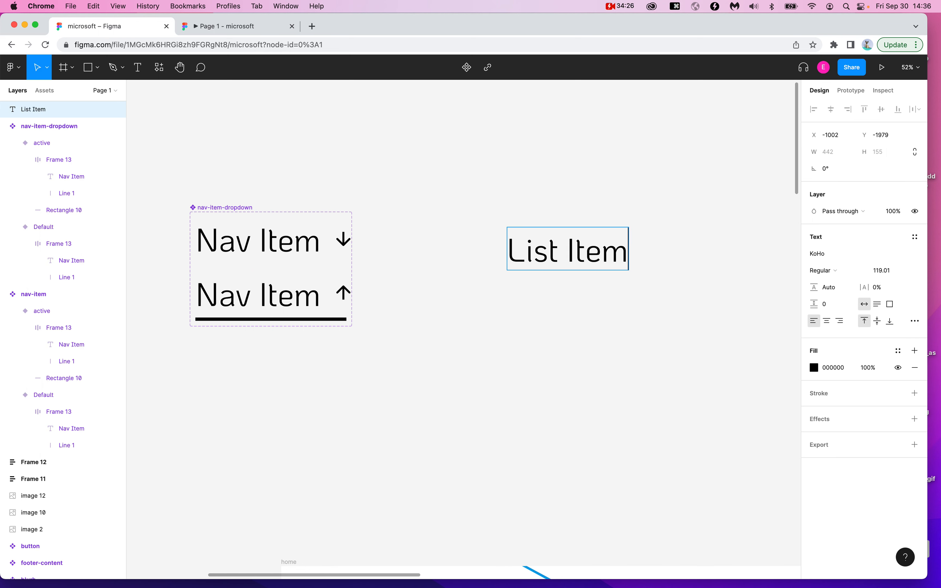
pyautogui.press('Escape')
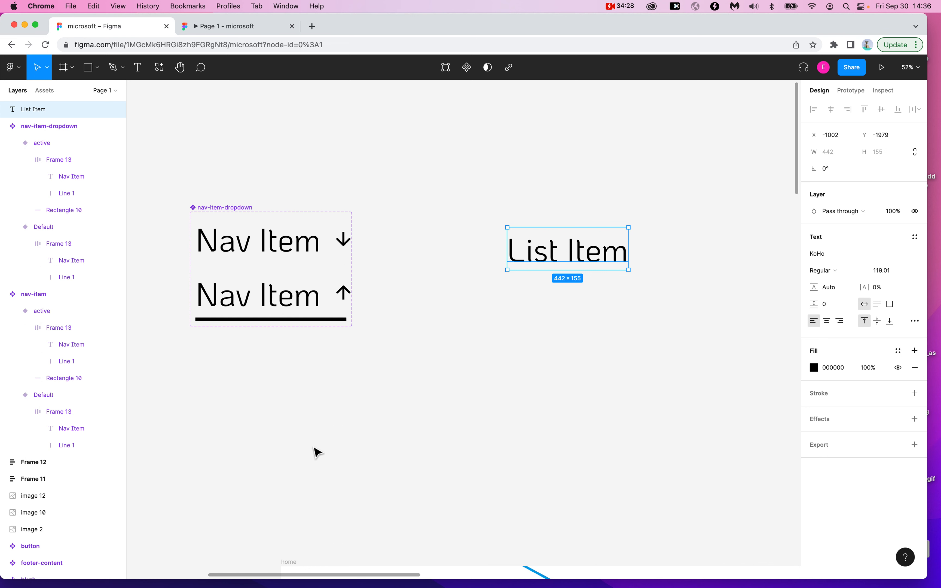
pyautogui.moveTo(535, 244); pyautogui.dragTo(432, 298)
# - Set the List Item text's font size to 99.01 and align its top with the nav-item-dropdown set, leaving a gap between them
pyautogui.click(883, 270)
pyautogui.hotkey('shift', 'Down')
pyautogui.hotkey('shift', 'Down')
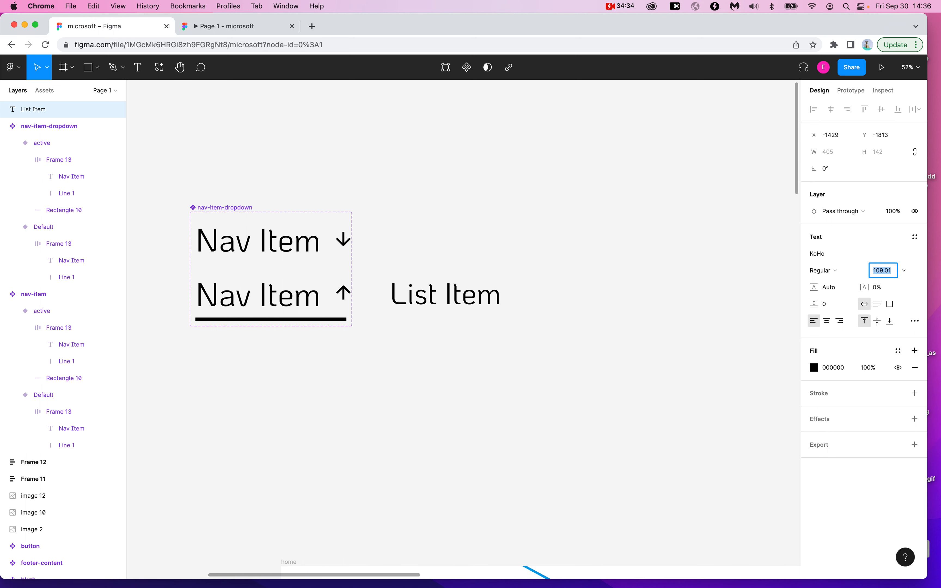
pyautogui.click(616, 265)
pyautogui.moveTo(433, 291); pyautogui.dragTo(506, 251)
pyautogui.hscroll(3, 435, 326)
pyautogui.scroll(2, 435, 326)
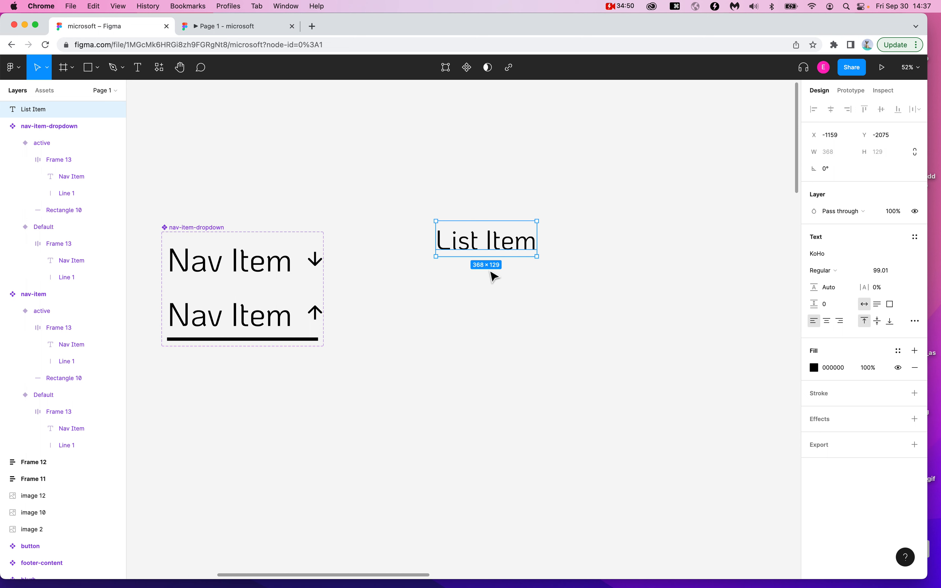
pyautogui.moveTo(490, 241)
pyautogui.mouseDown()
pyautogui.moveTo(483, 212)
pyautogui.moveTo(485, 258)
pyautogui.mouseUp()
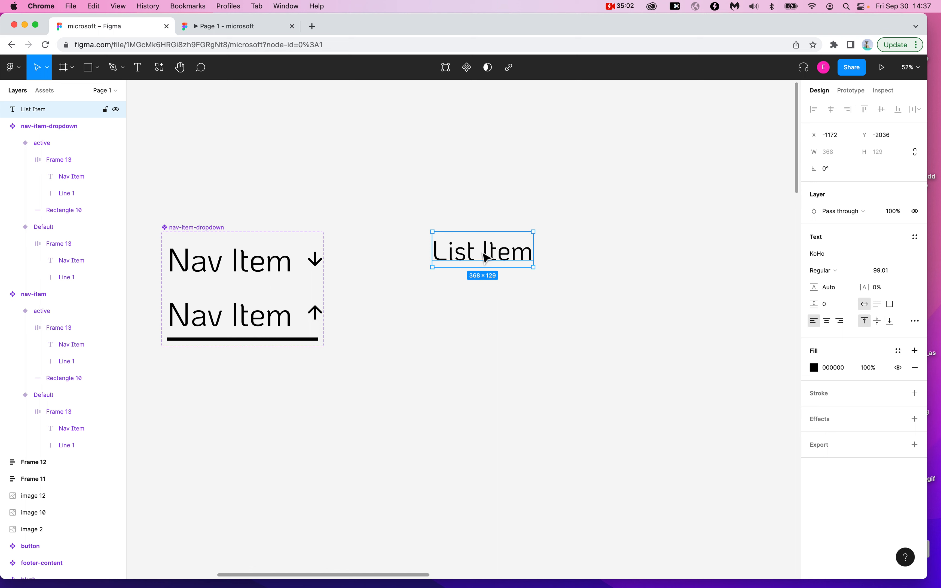
pyautogui.click(88, 67)
pyautogui.moveTo(392, 168); pyautogui.dragTo(422, 198)
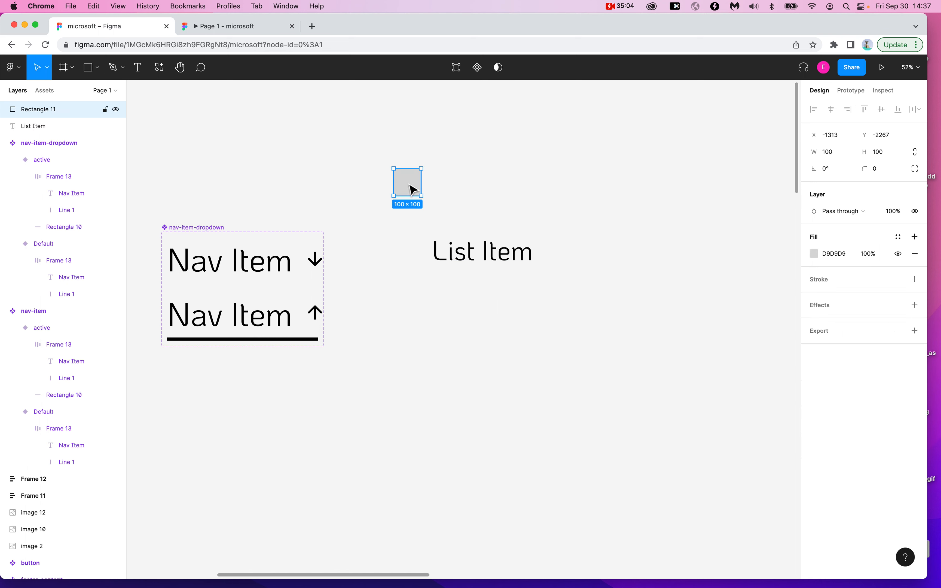
pyautogui.press('super+z')
pyautogui.moveTo(409, 147); pyautogui.dragTo(532, 208)
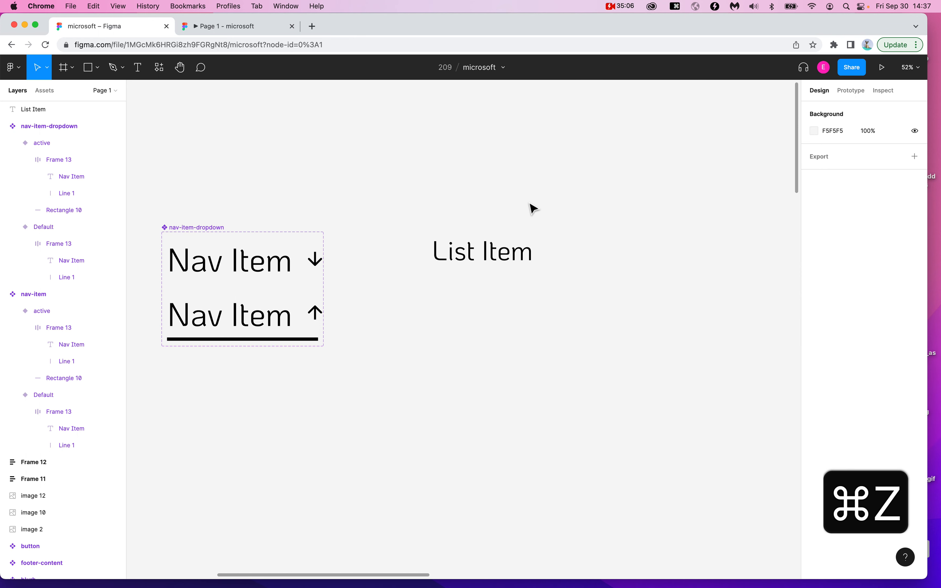
# - Draw a rectangle about 391 by 147 above the List Item text and fill it white
pyautogui.click(89, 68)
pyautogui.moveTo(421, 160)
pyautogui.mouseDown()
pyautogui.moveTo(544, 208)
pyautogui.moveTo(529, 201)
pyautogui.mouseUp()
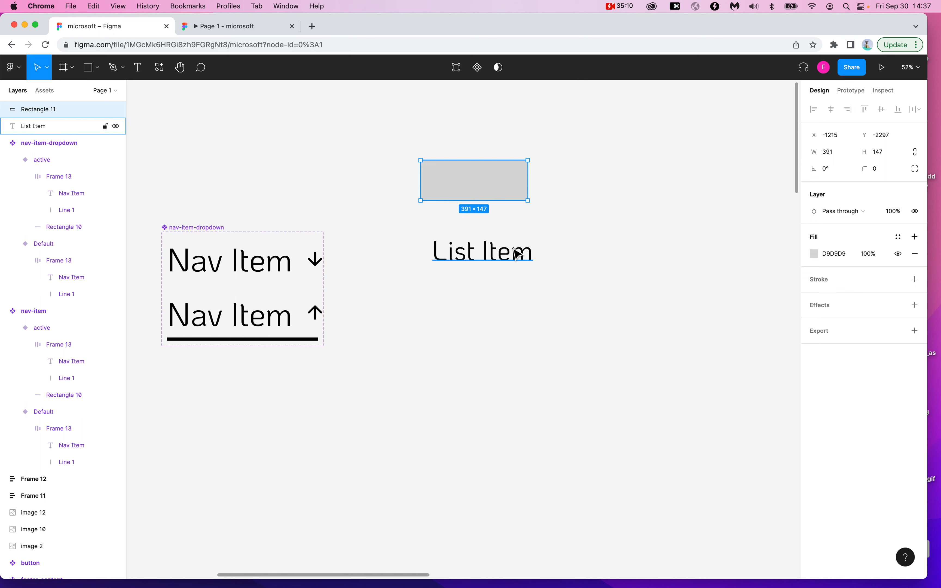
pyautogui.click(814, 253)
pyautogui.moveTo(762, 290); pyautogui.dragTo(633, 269)
# - Enlarge the white rectangle to about 483 by 209 and place the List Item text over it, layered in front
pyautogui.moveTo(530, 202)
pyautogui.mouseDown()
pyautogui.moveTo(556, 226)
pyautogui.moveTo(519, 229)
pyautogui.moveTo(523, 196)
pyautogui.mouseUp()
pyautogui.click(522, 192)
pyautogui.press('super+shift+bracketright')
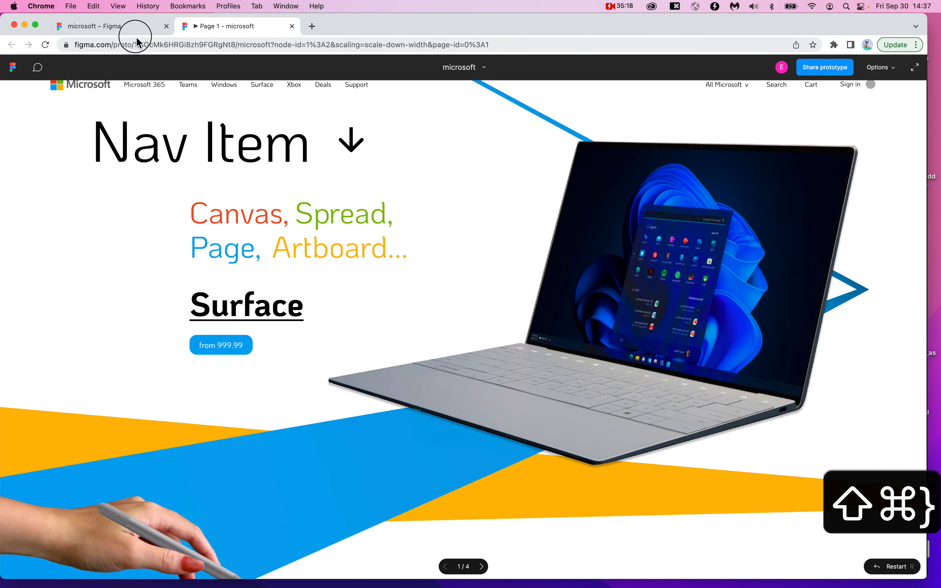
pyautogui.click(120, 28)
pyautogui.press(']')
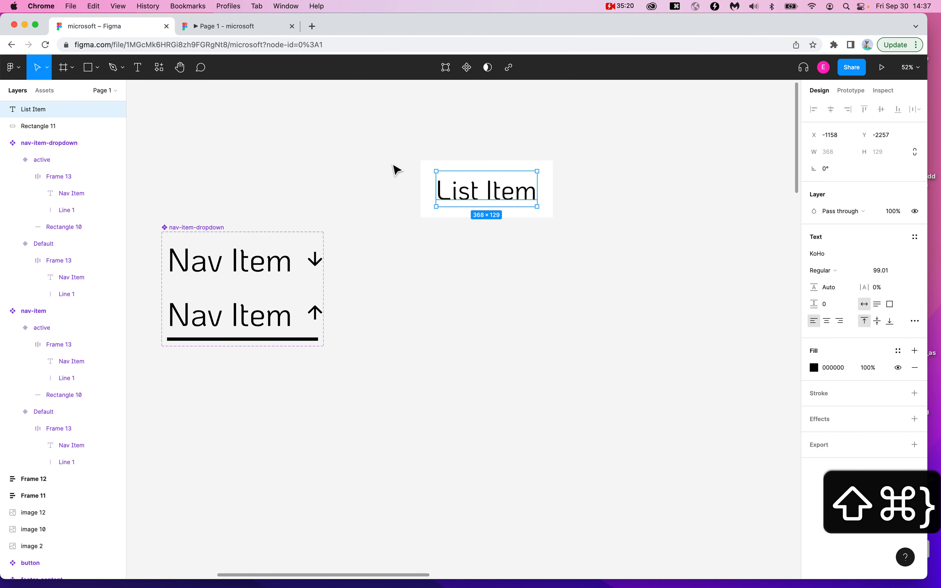
# - Duplicate the List Item text and its white rectangle directly below the originals
pyautogui.moveTo(540, 294); pyautogui.dragTo(498, 179)
pyautogui.moveTo(531, 216); pyautogui.dragTo(542, 268)
pyautogui.click(572, 254)
# - Fill the lower copy's rectangle with black
pyautogui.click(552, 254)
pyautogui.press('i')
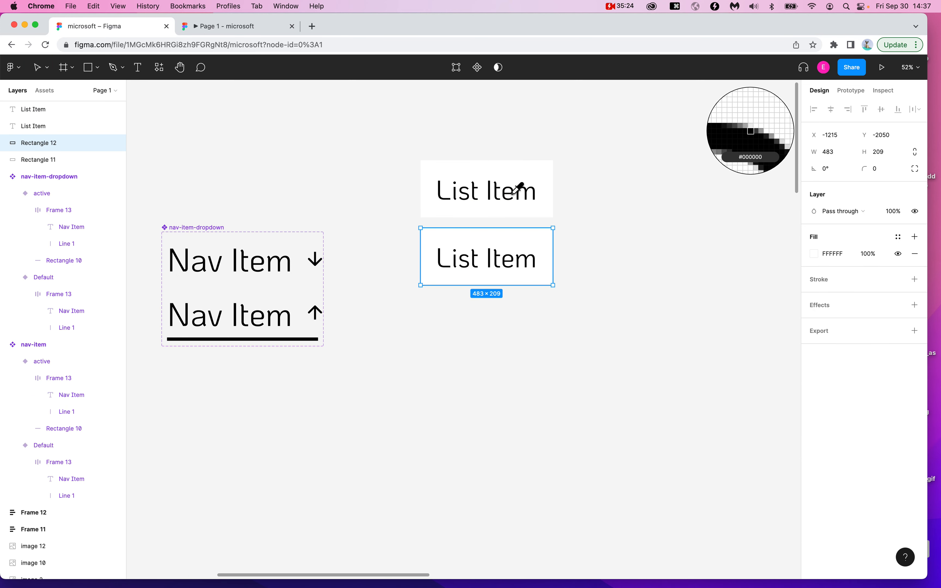
pyautogui.click(520, 195)
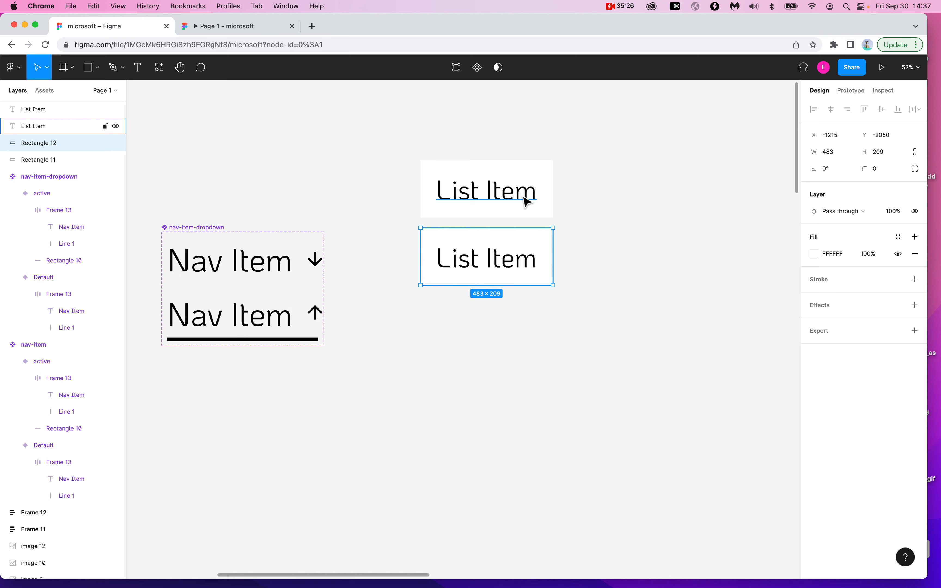
pyautogui.press('i')
pyautogui.click(523, 195)
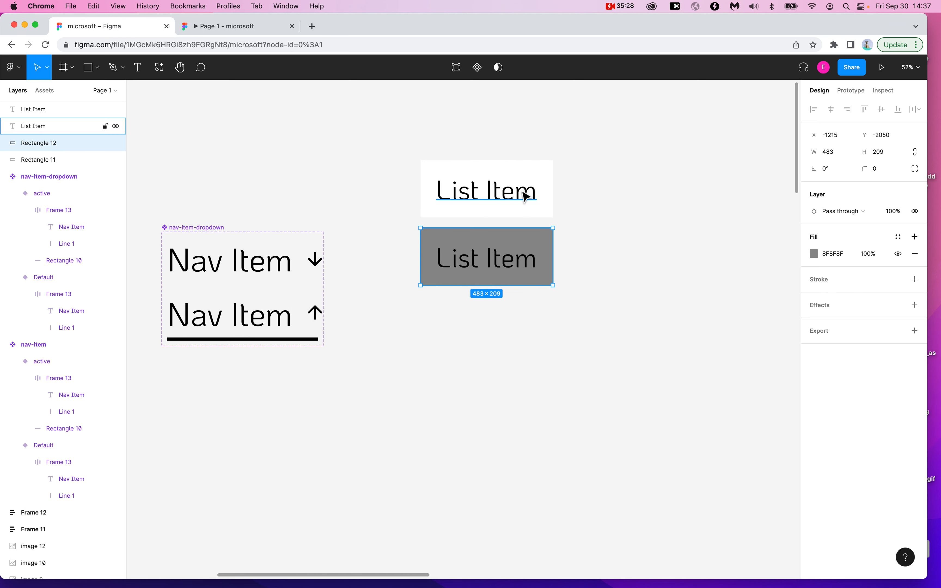
pyautogui.click(814, 254)
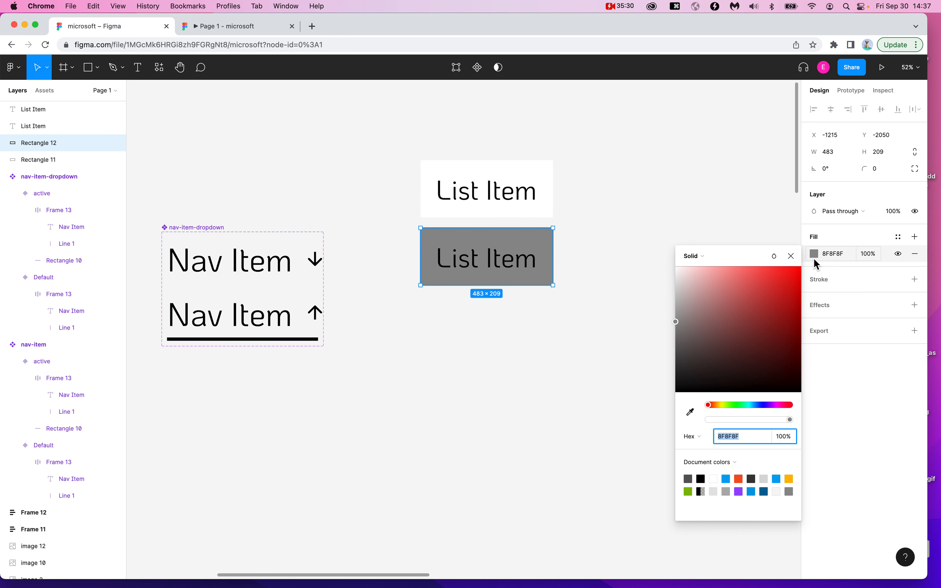
pyautogui.moveTo(728, 311); pyautogui.dragTo(664, 397)
# - Color the lower List Item text white by sampling the upper rectangle
pyautogui.click(505, 270)
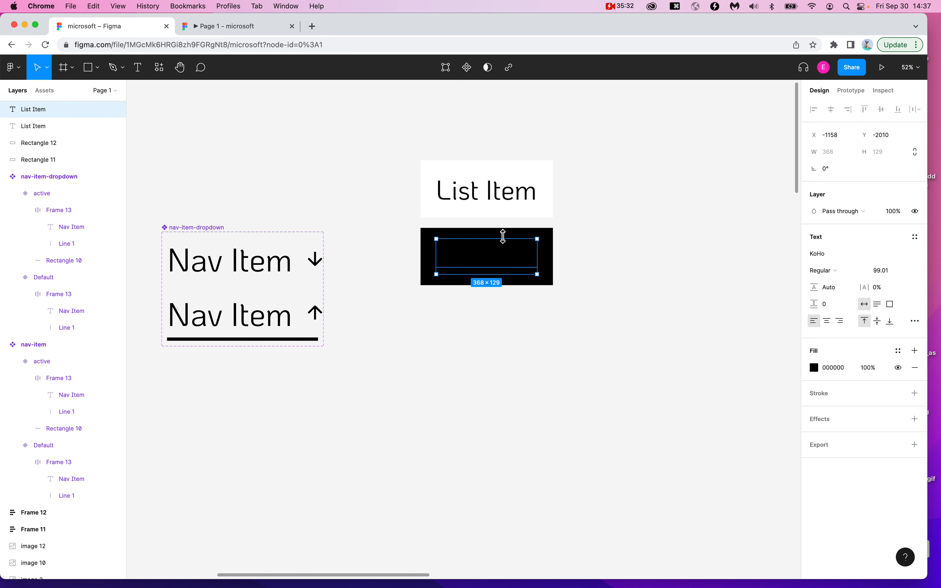
pyautogui.press('i')
pyautogui.click(542, 185)
pyautogui.click(634, 252)
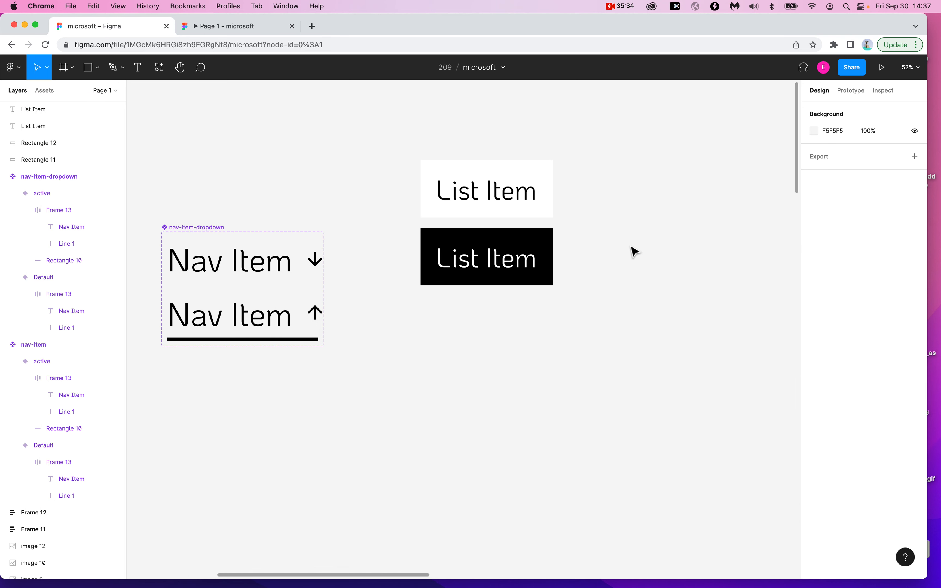
# - Extend the white text on the black rectangle to "List Item that is lon"
pyautogui.click(503, 269)
pyautogui.doubleClick(502, 268)
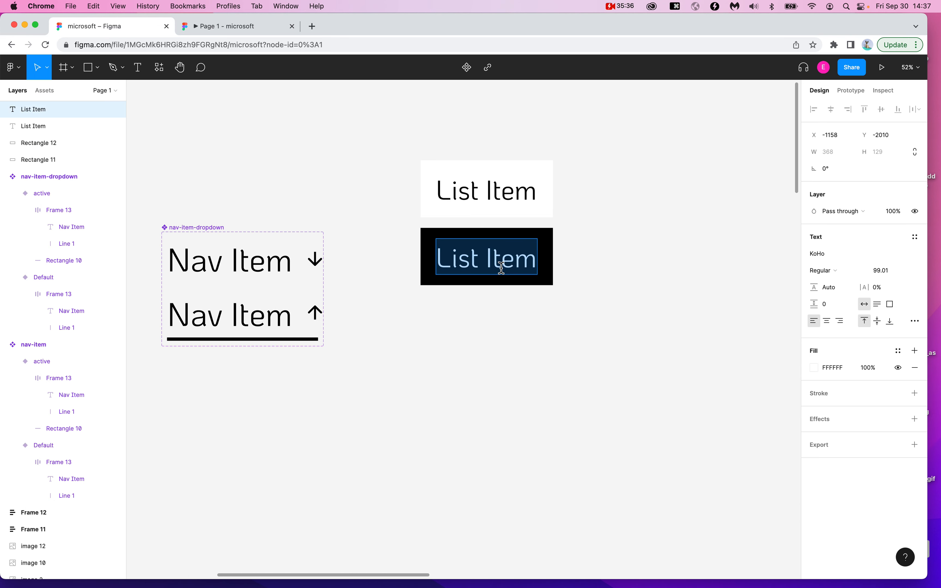
pyautogui.click(502, 268)
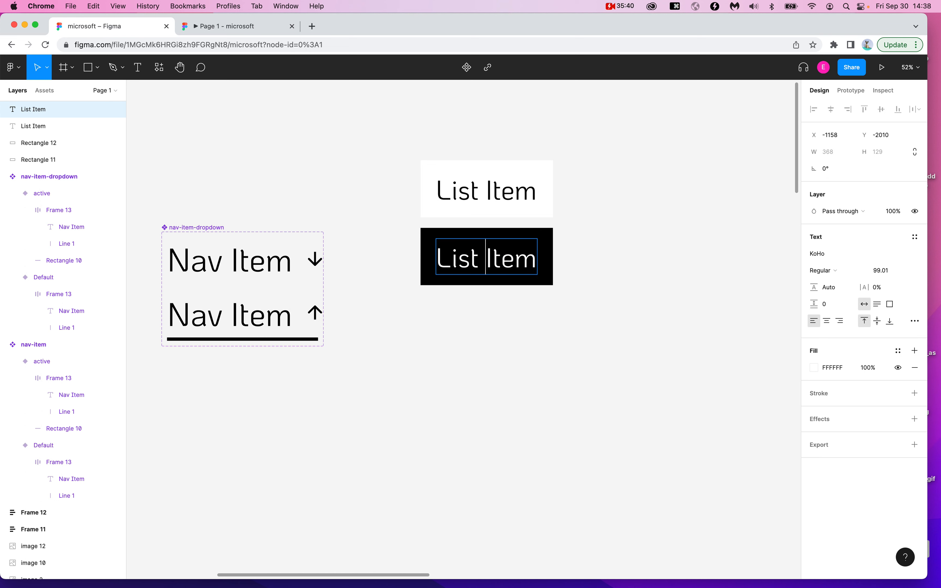
pyautogui.press('super+Right')
pyautogui.write('that is lon')
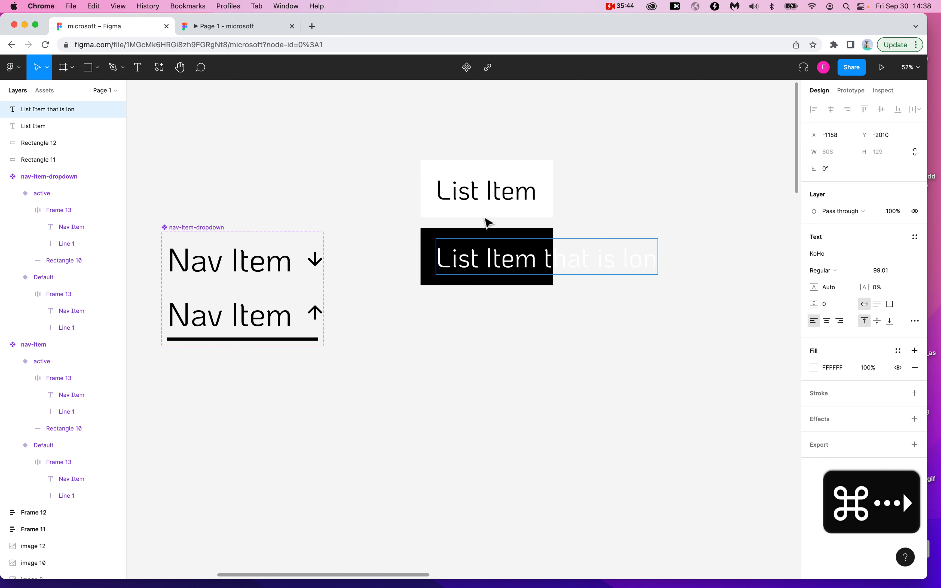
# - Extend the black text on the white rectangle to "List Item that is long"
pyautogui.doubleClick(533, 197)
pyautogui.press('Right')
pyautogui.write('that is long')
pyautogui.press('Escape')
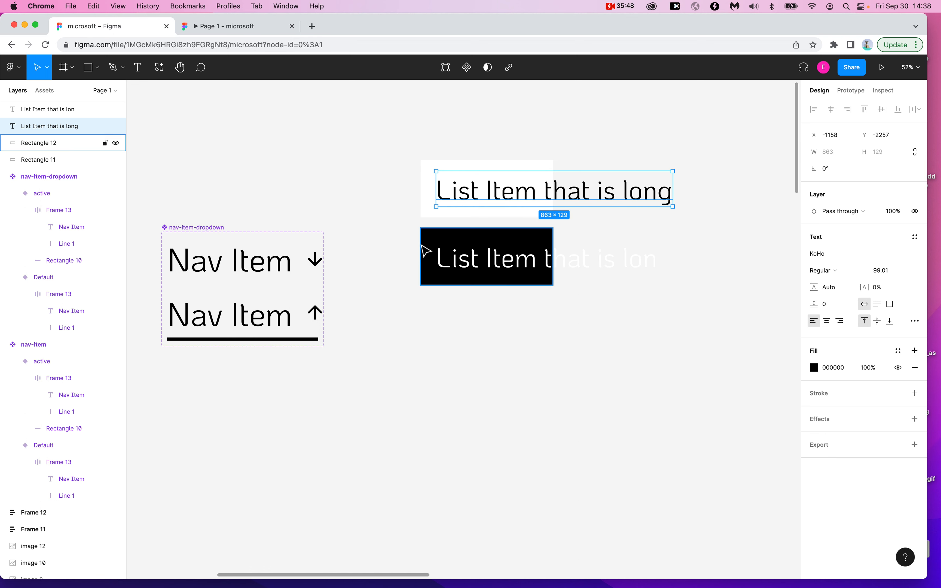
# - Widen the white rectangle so it spans the full "List Item that is long" text
pyautogui.click(427, 197)
pyautogui.moveTo(554, 175); pyautogui.dragTo(691, 178)
pyautogui.click(646, 392)
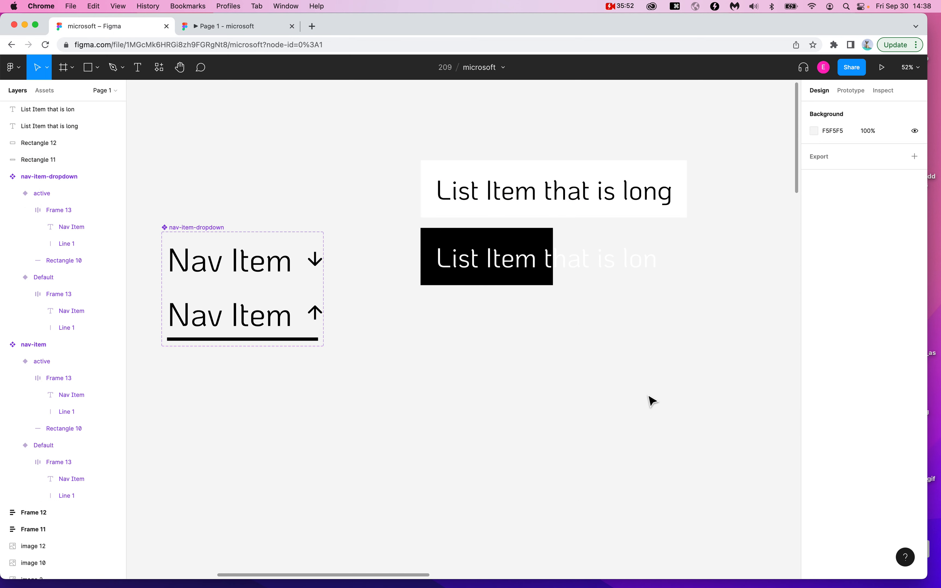
# - Undo the white rectangle's widening and the black text's extension, back to "List Item"
pyautogui.press('super+z')
pyautogui.press('super+z')
pyautogui.click(633, 383)
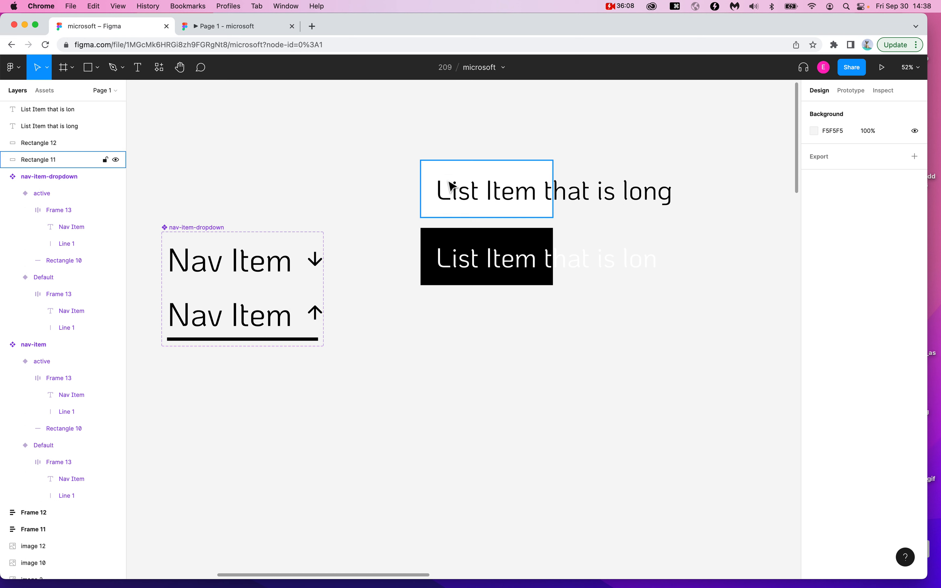
pyautogui.press('super+z')
pyautogui.press('super+z')
pyautogui.press('super+z')
pyautogui.press('super+z')
pyautogui.press('super+z')
pyautogui.press('super+z')
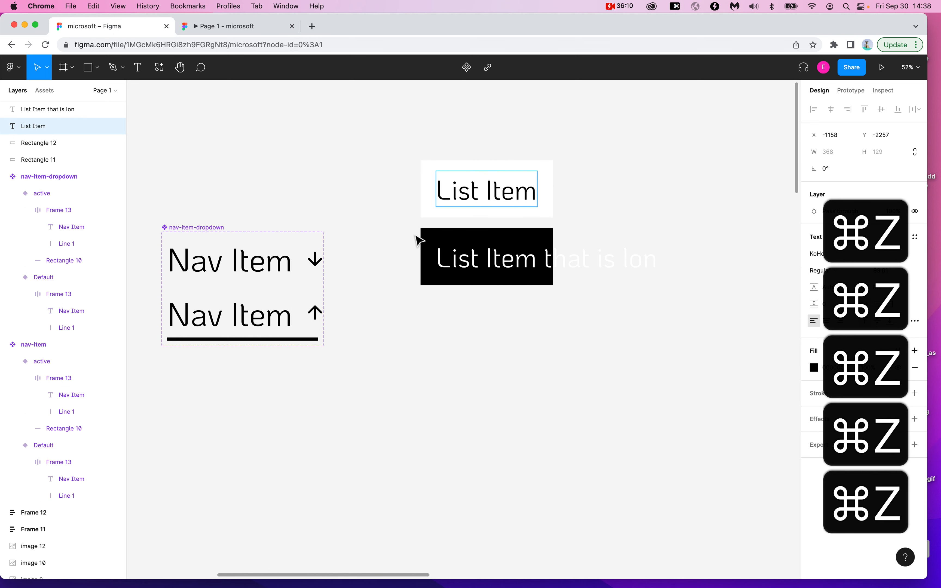
# - Delete the black rectangle with its white text and the white rectangle behind "List Item"
pyautogui.press('Escape')
pyautogui.moveTo(416, 248); pyautogui.dragTo(641, 286)
pyautogui.press('Delete')
pyautogui.click(517, 216)
pyautogui.press('Delete')
# - Move the remaining "List Item" text down and wrap it in an auto layout frame
pyautogui.moveTo(513, 210); pyautogui.dragTo(514, 283)
pyautogui.scroll(5, 517, 343)
pyautogui.scroll(-3, 517, 342)
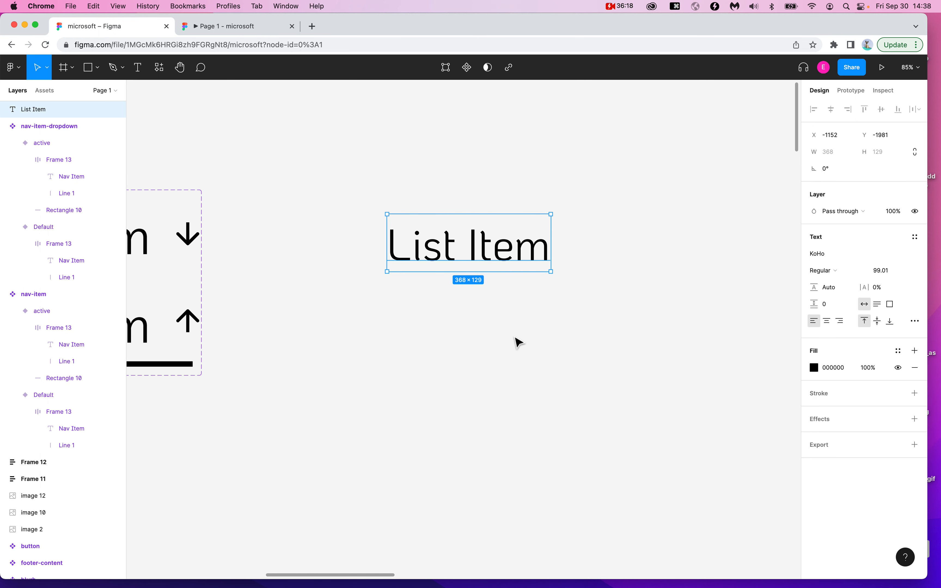
pyautogui.hotkey('shift', 'a')
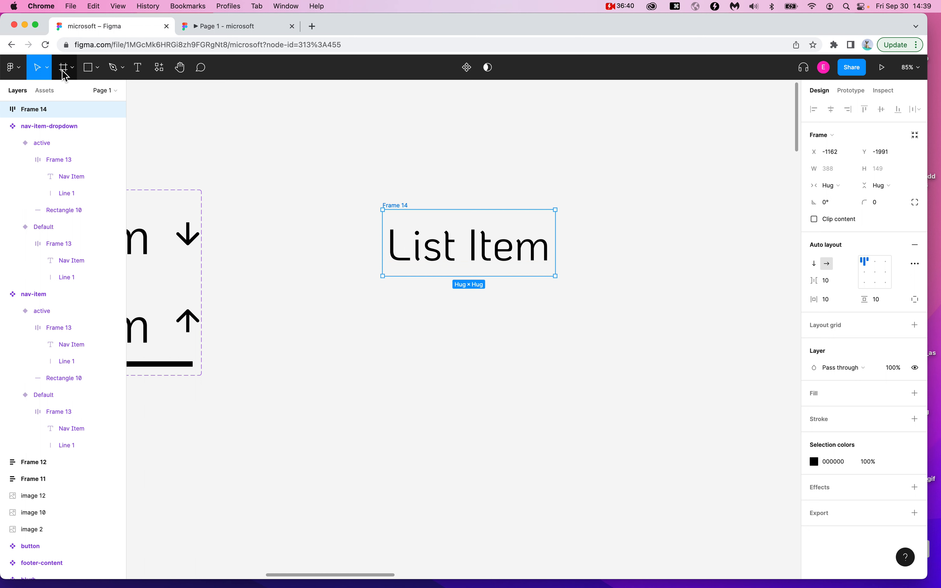
# - Draw a grey square below the frame, duplicate it up and to the right, and group both squares
pyautogui.click(92, 68)
pyautogui.click(96, 71)
pyautogui.click(86, 94)
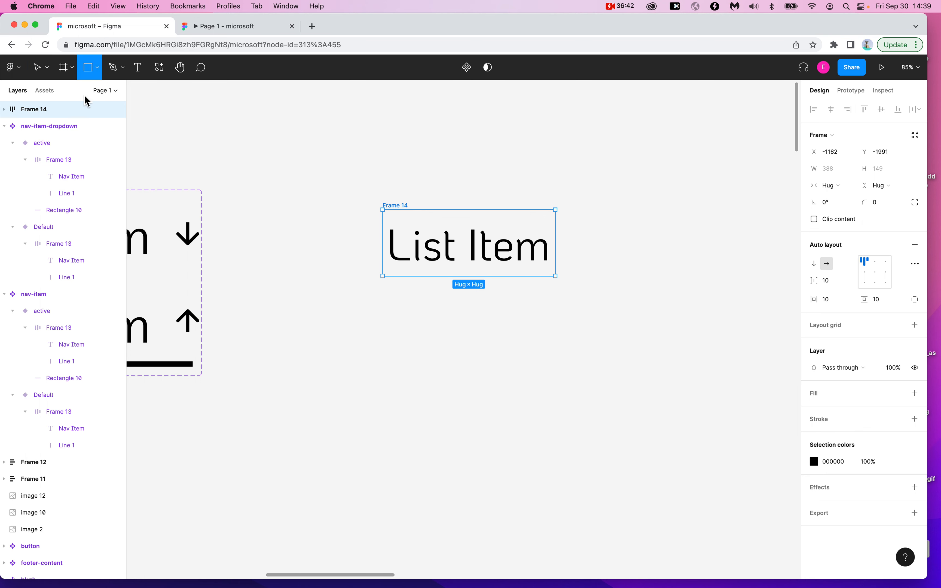
pyautogui.scroll(-5, 320, 264)
pyautogui.moveTo(436, 267); pyautogui.dragTo(519, 348)
pyautogui.moveTo(464, 330)
pyautogui.keyDown('alt'); pyautogui.mouseDown()
pyautogui.moveTo(626, 322)
pyautogui.moveTo(614, 304)
pyautogui.mouseUp(); pyautogui.keyUp('alt')
pyautogui.moveTo(408, 206); pyautogui.dragTo(668, 412)
pyautogui.press('super+g')
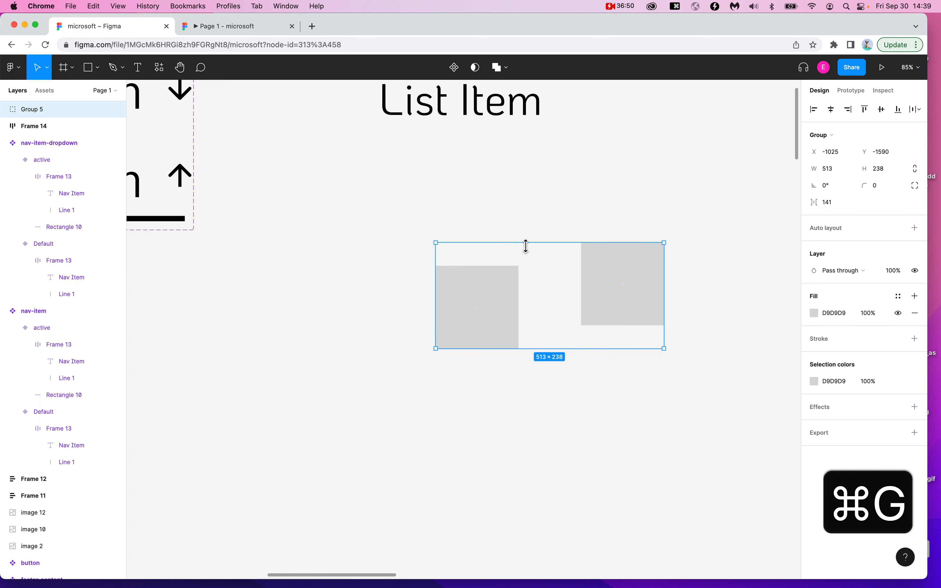
# - Move the group of two grey squares around the canvas, and delete it
pyautogui.press('alt+super+8')
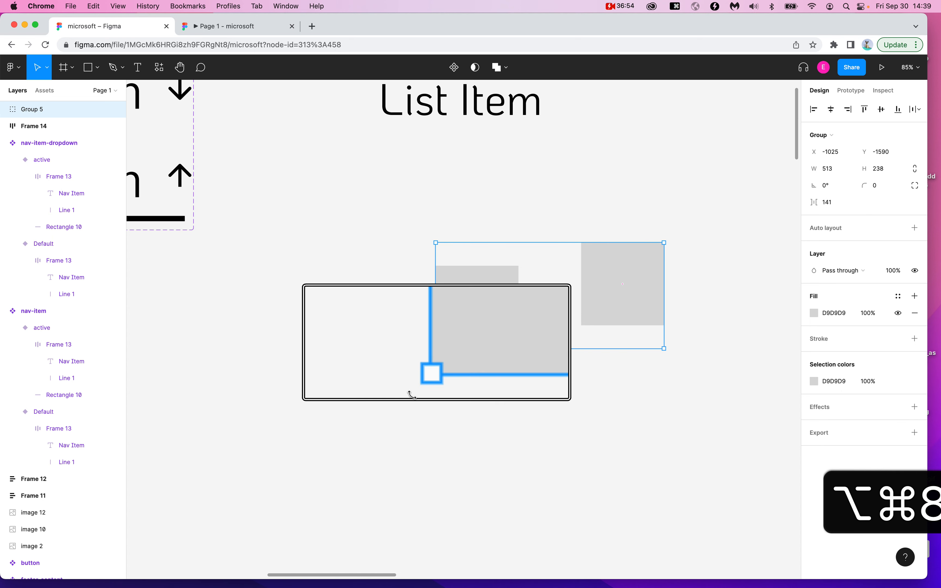
pyautogui.press('alt+super+8')
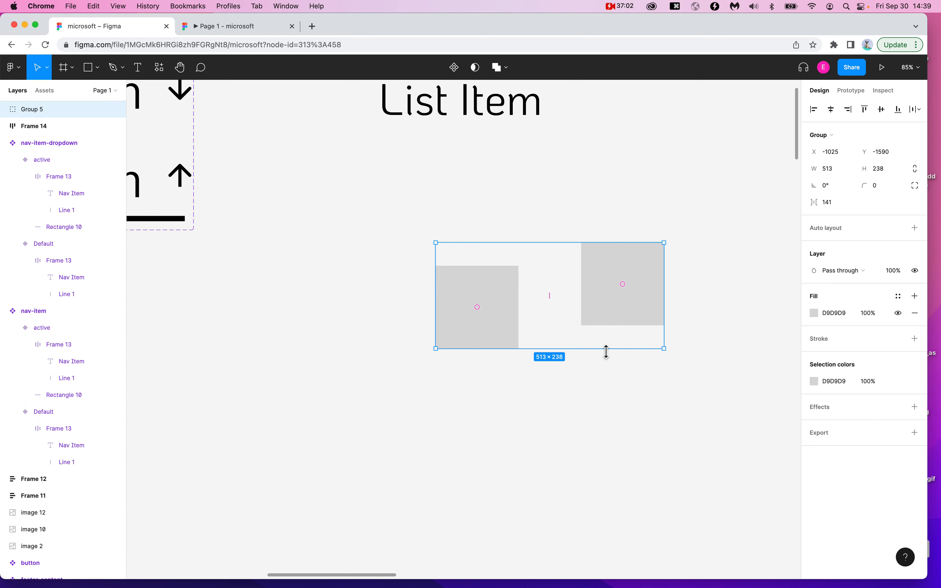
pyautogui.moveTo(618, 309); pyautogui.dragTo(611, 322)
pyautogui.click(538, 450)
pyautogui.moveTo(504, 340); pyautogui.dragTo(430, 361)
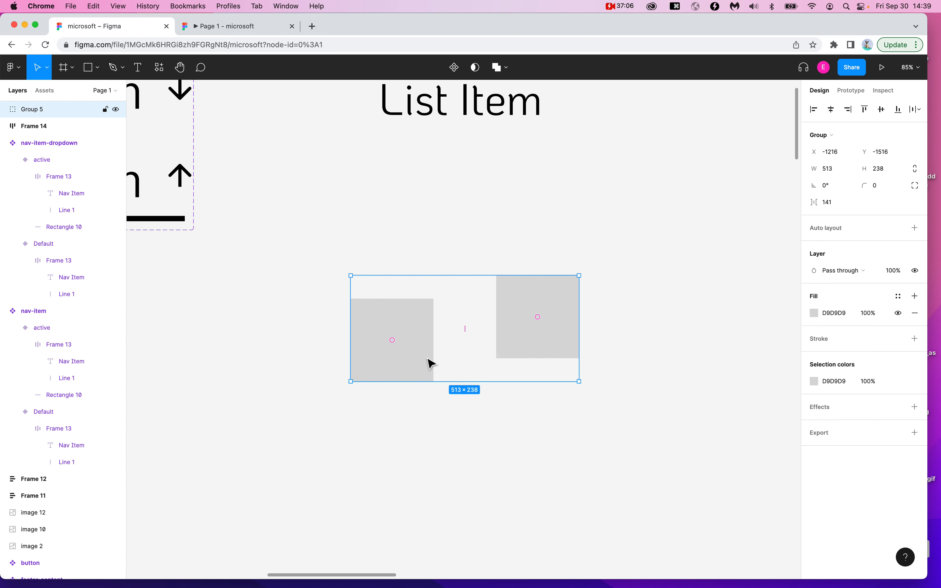
pyautogui.press('Delete')
# - Try increasing the right padding of the "List Item" auto layout frame to 41
pyautogui.scroll(5, 405, 241)
pyautogui.click(377, 216)
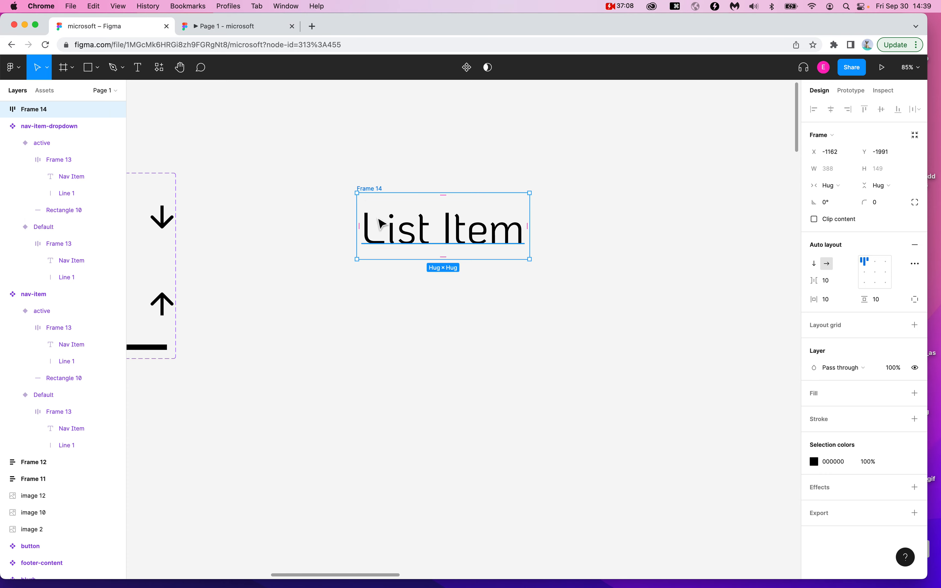
pyautogui.scroll(5, 376, 215)
pyautogui.scroll(-3, 397, 387)
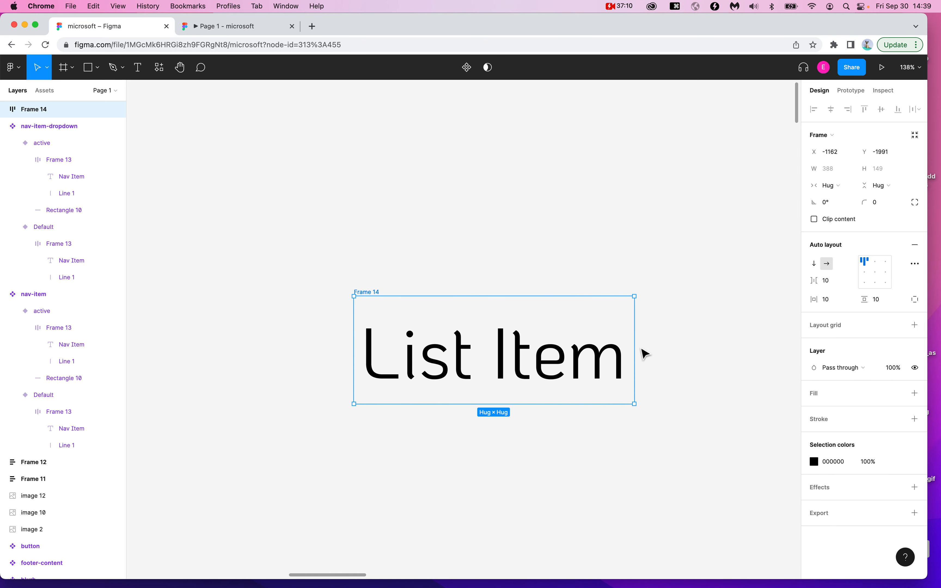
pyautogui.click(629, 354)
pyautogui.moveTo(630, 354); pyautogui.dragTo(652, 355)
# - Undo the last right padding change on the "List Item" frame
pyautogui.press('super+z')
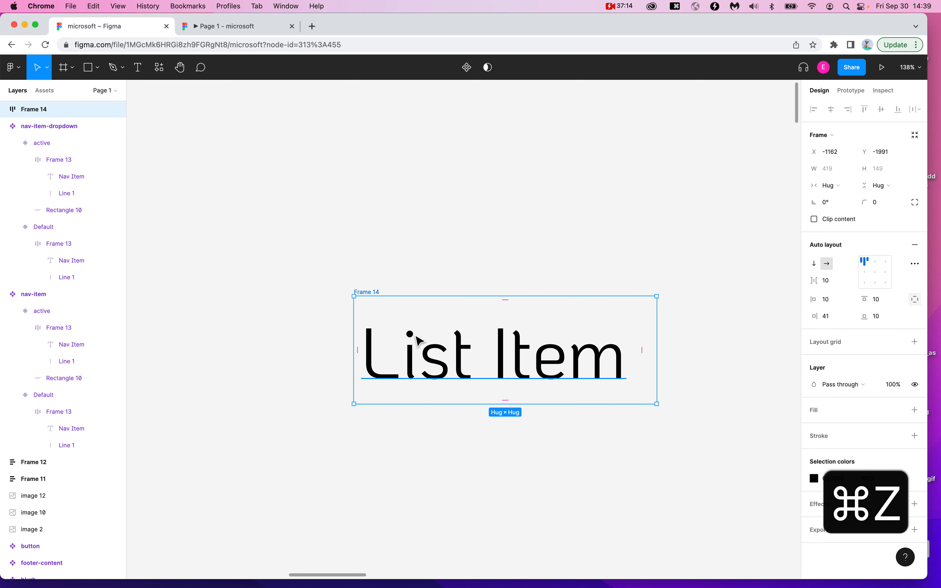
pyautogui.click(419, 338)
pyautogui.press('super+z')
pyautogui.press('super+z')
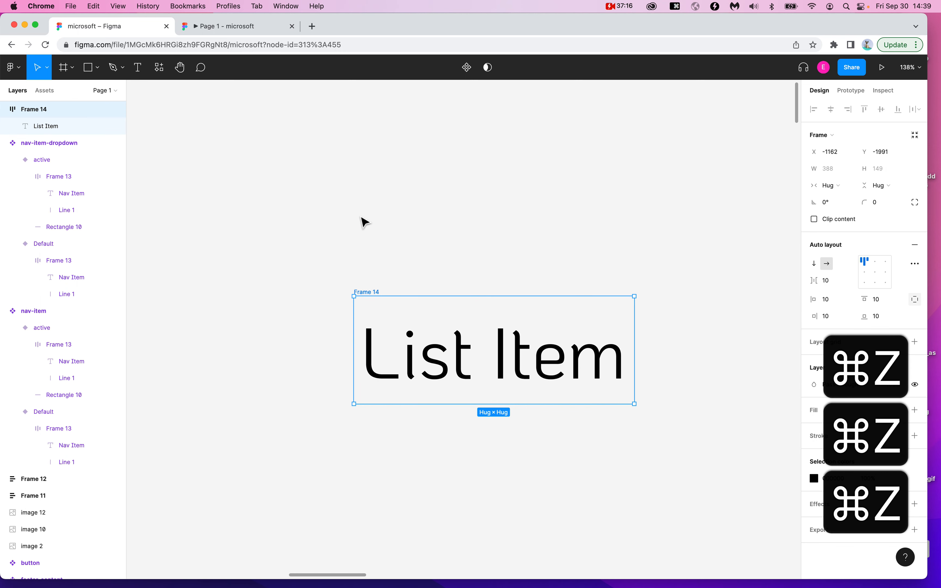
# - Examine how the auto layout frame nests its "List Item" text in the layer structure
pyautogui.scroll(-2, 378, 284)
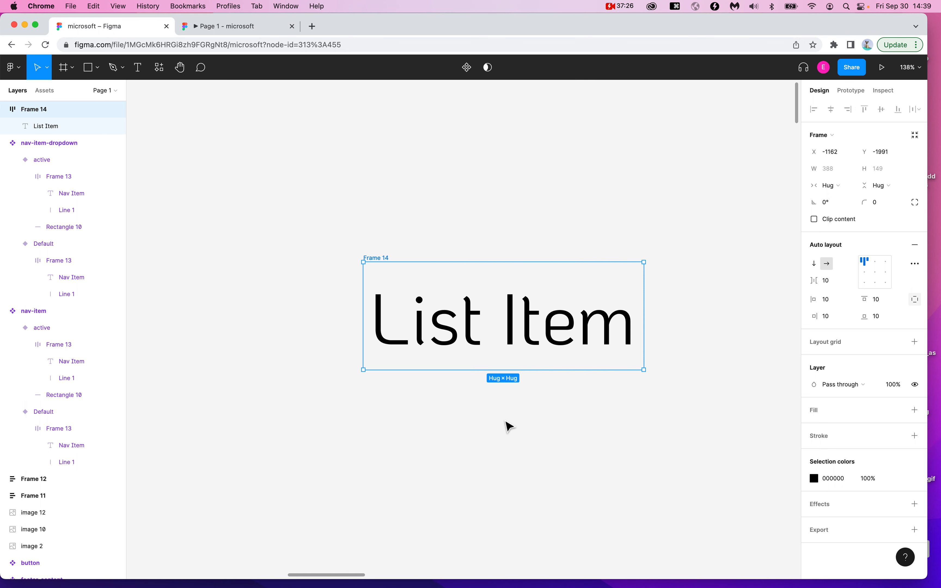
pyautogui.scroll(-2, 395, 307)
pyautogui.hscroll(3, 395, 307)
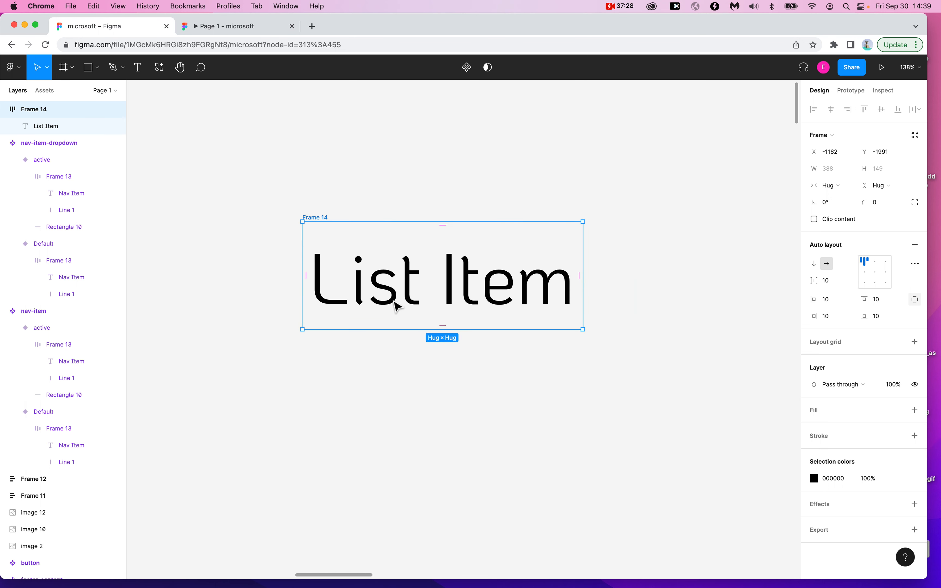
pyautogui.click(333, 181)
pyautogui.click(316, 218)
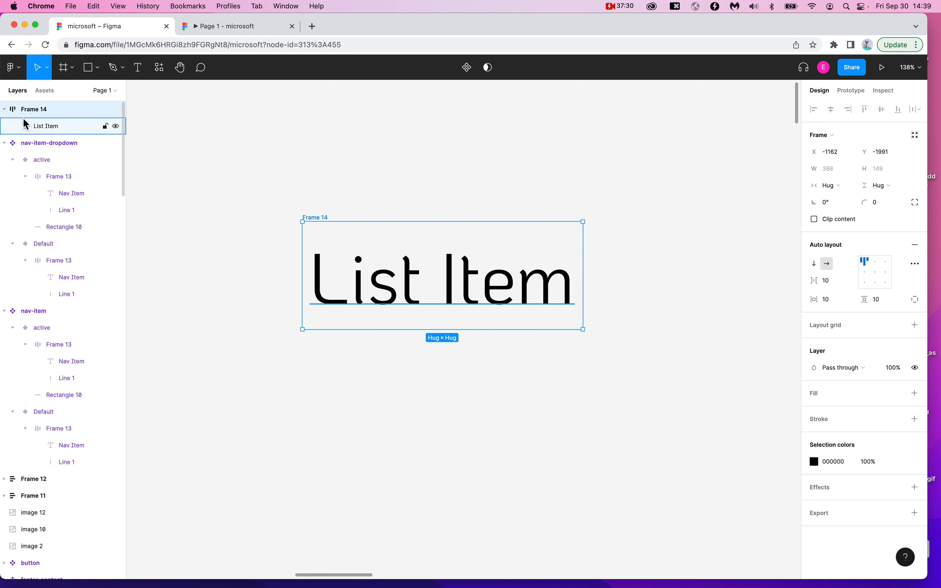
pyautogui.press('alt+super+8')
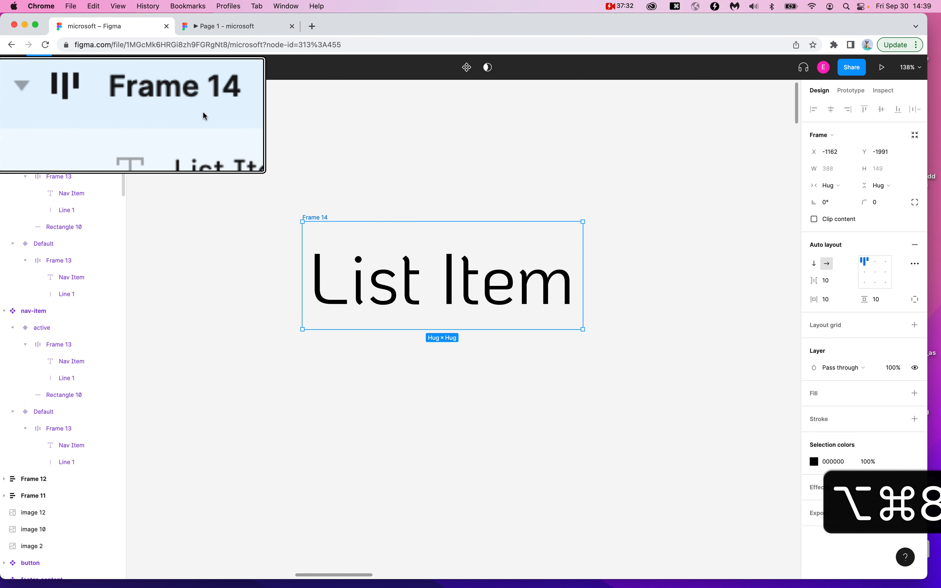
pyautogui.click(5, 111)
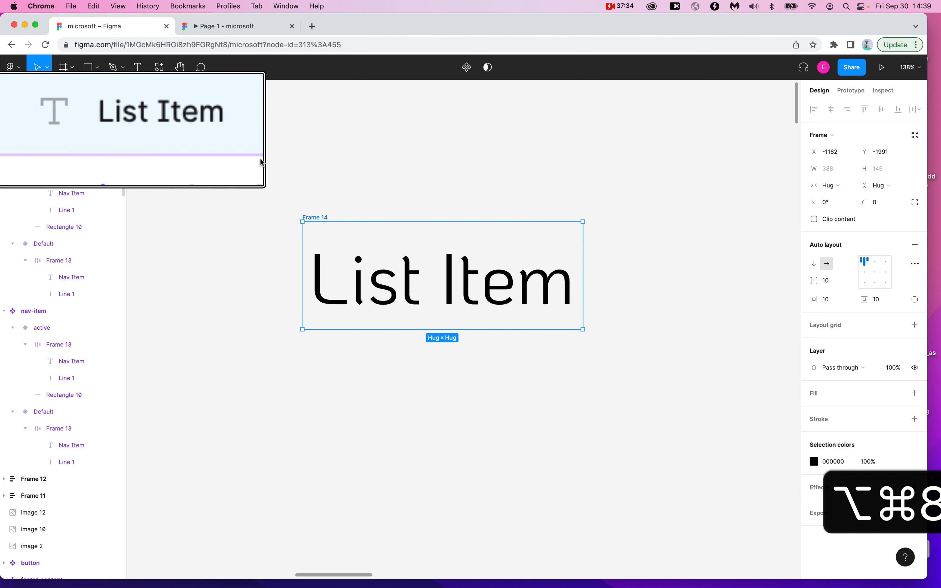
pyautogui.click(180, 125)
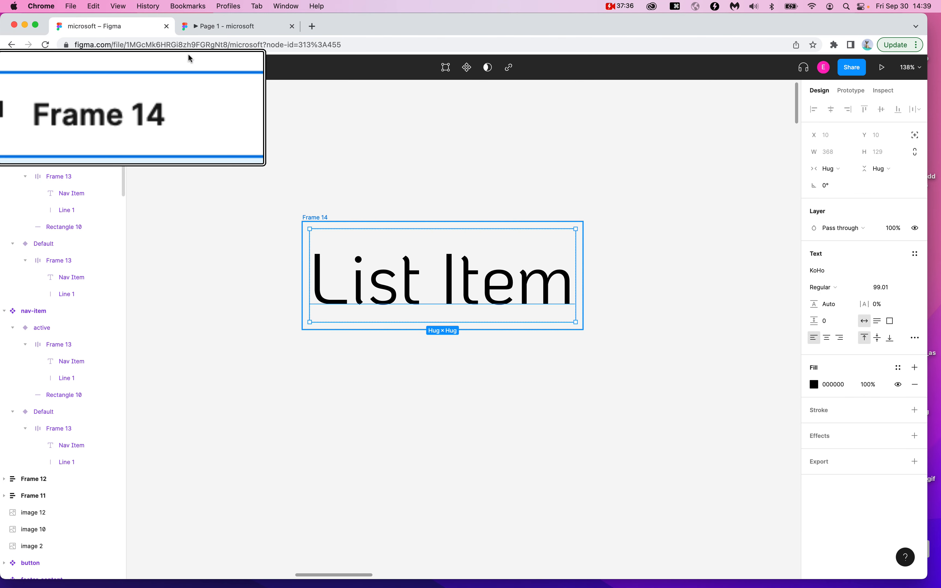
pyautogui.click(139, 124)
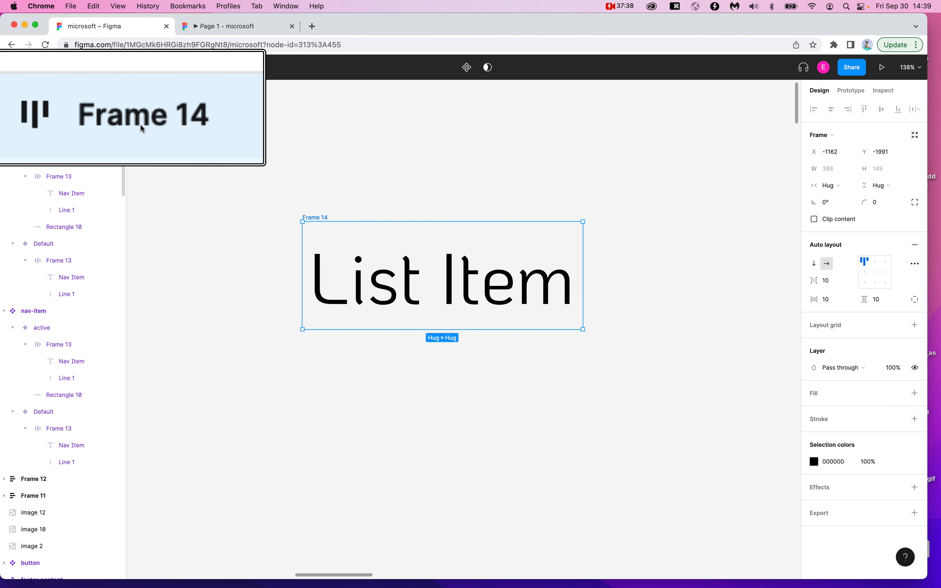
pyautogui.press('alt+super+8')
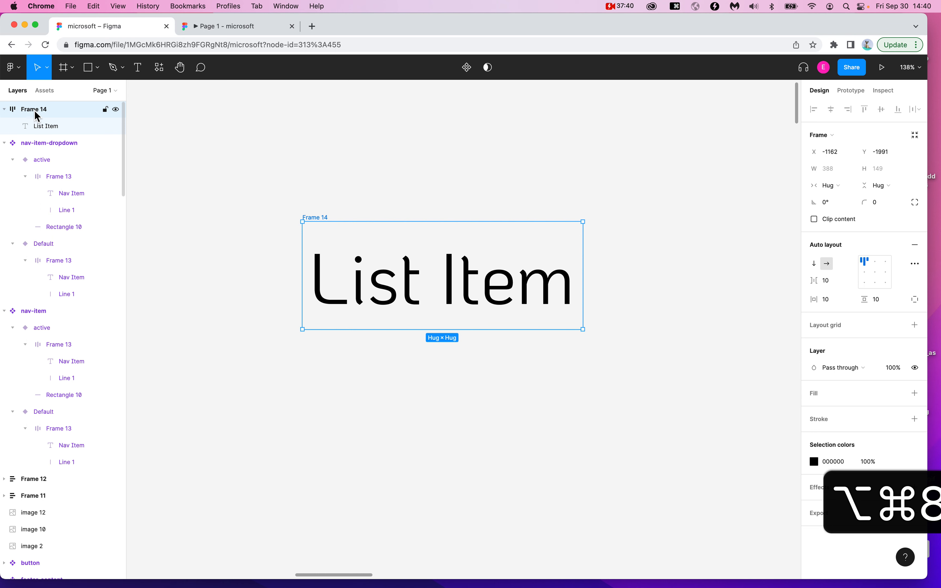
# - Add a white FFFFFF fill to the auto layout frame around "List Item"
pyautogui.click(51, 128)
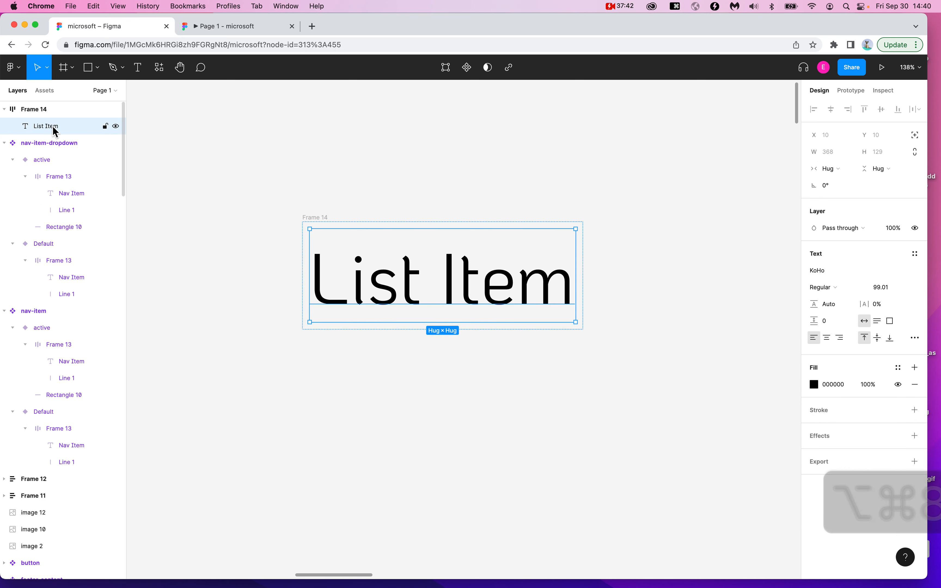
pyautogui.click(54, 112)
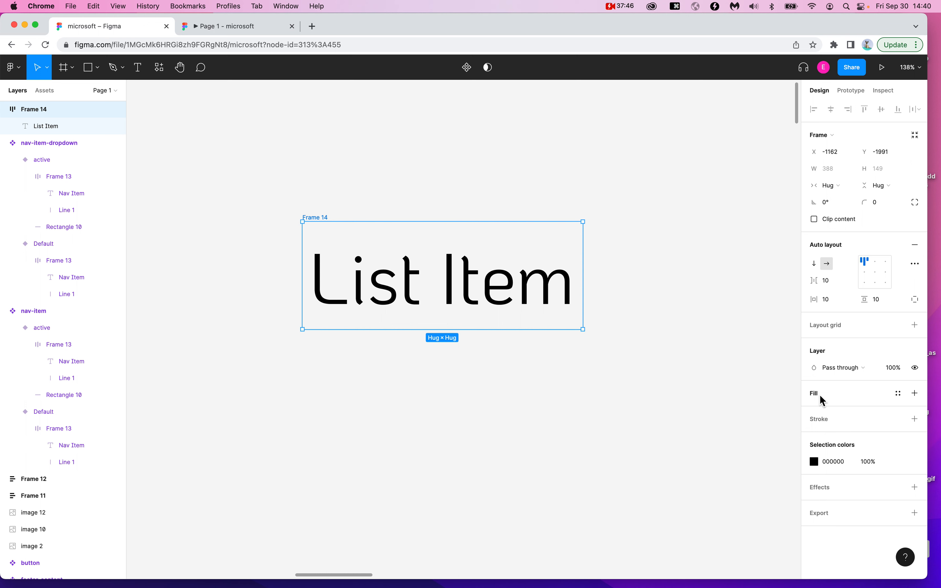
pyautogui.click(915, 393)
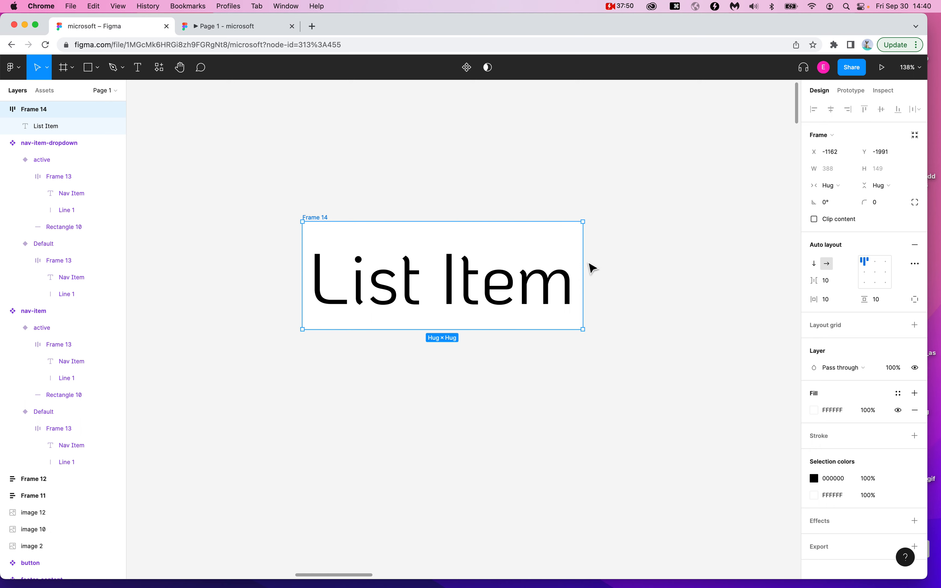
# - Increase the "List Item" frame's left and right padding to 30
pyautogui.scroll(5, 587, 268)
pyautogui.scroll(-3, 581, 284)
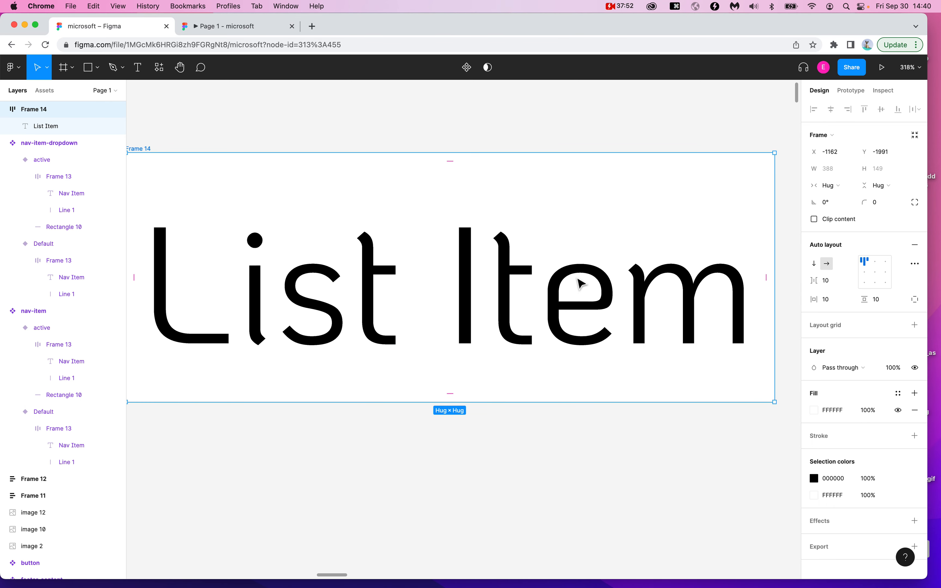
pyautogui.scroll(-3, 229, 256)
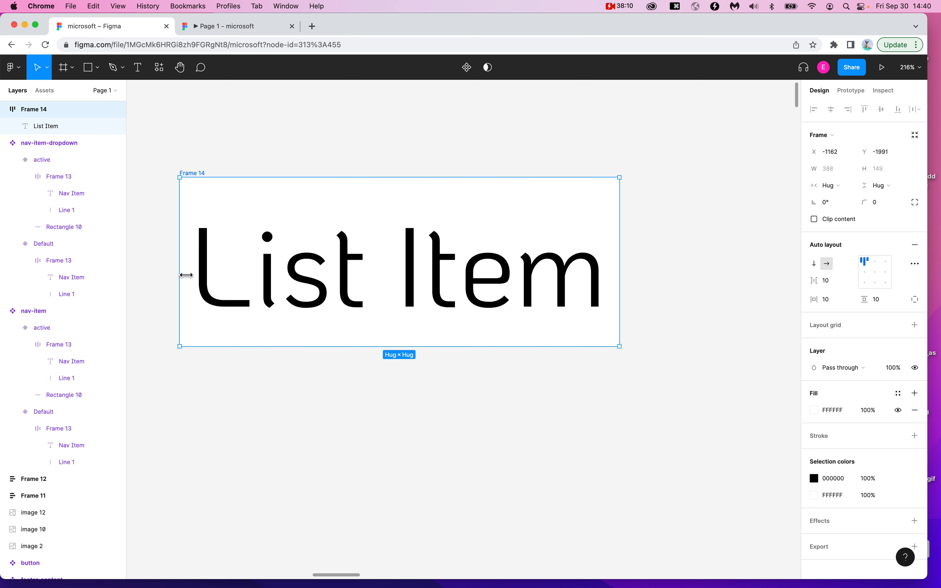
pyautogui.press('alt+super+8')
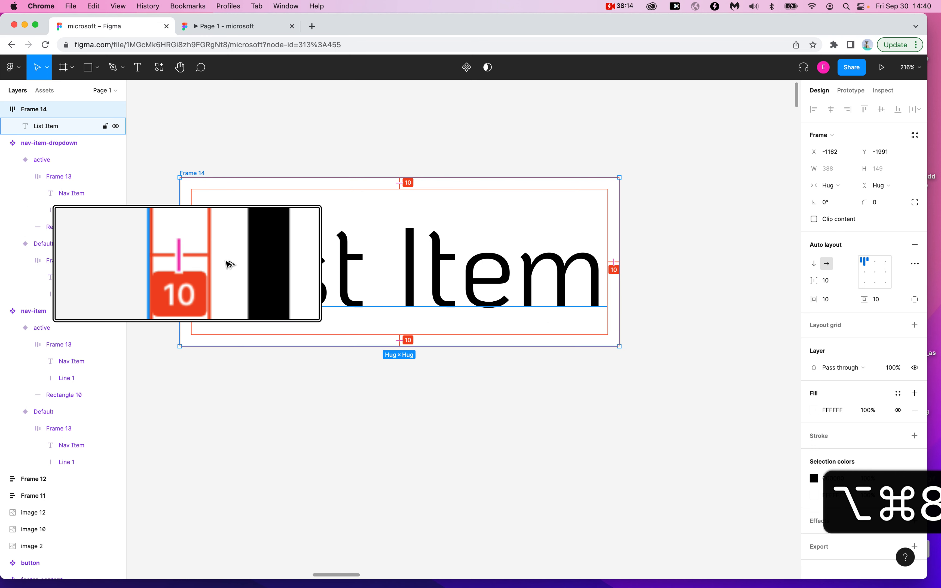
pyautogui.press('alt+super+8')
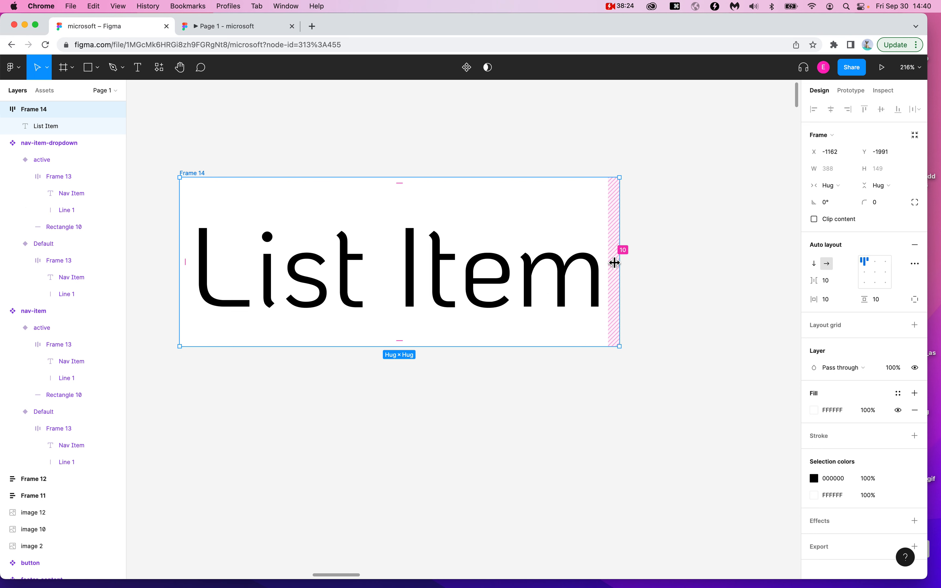
pyautogui.moveTo(613, 263)
pyautogui.mouseDown()
pyautogui.moveTo(711, 265)
pyautogui.moveTo(624, 269)
pyautogui.moveTo(678, 266)
pyautogui.moveTo(650, 267)
pyautogui.moveTo(660, 270)
pyautogui.mouseUp()
pyautogui.click(619, 479)
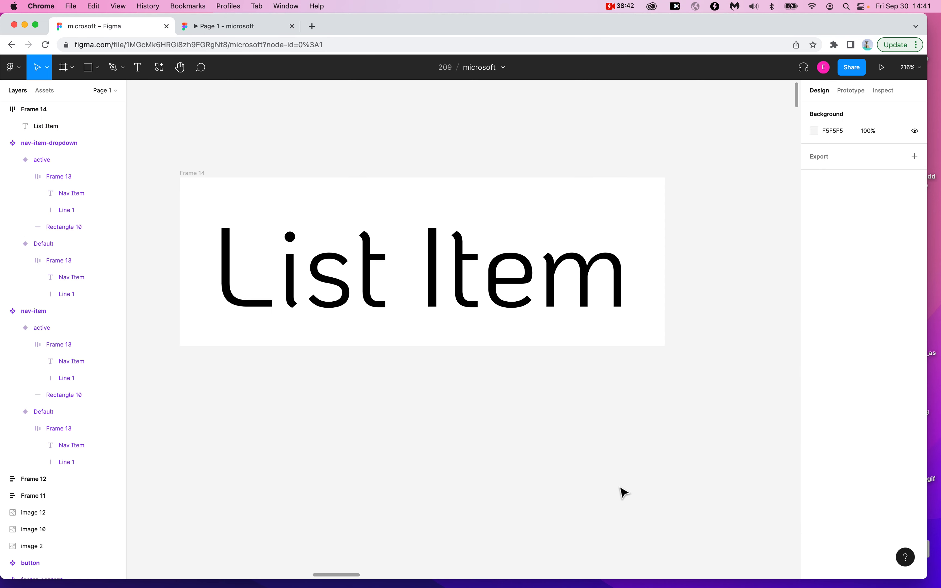
# - Inspect the padding between the "List Item" text and its frame, including the auto layout padding values
pyautogui.click(536, 316)
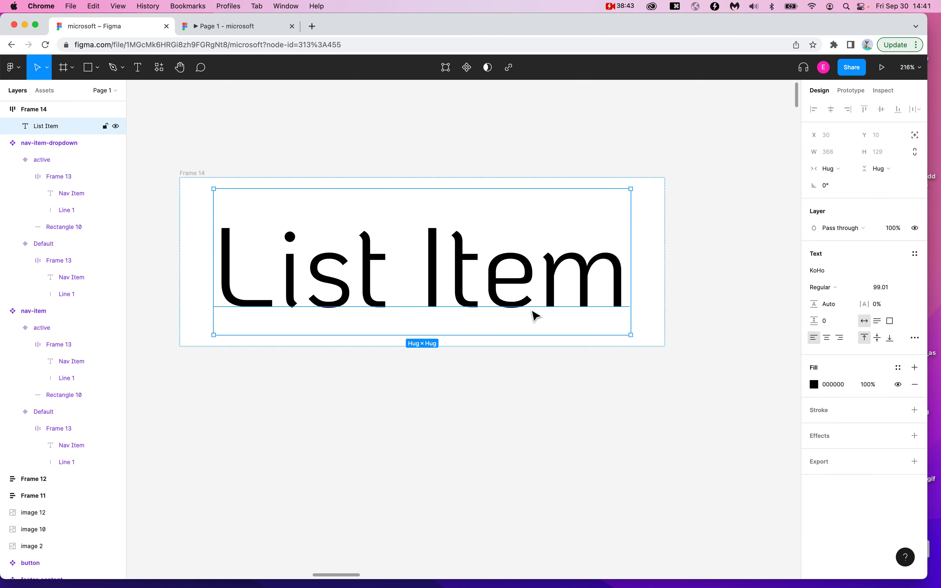
pyautogui.click(429, 188)
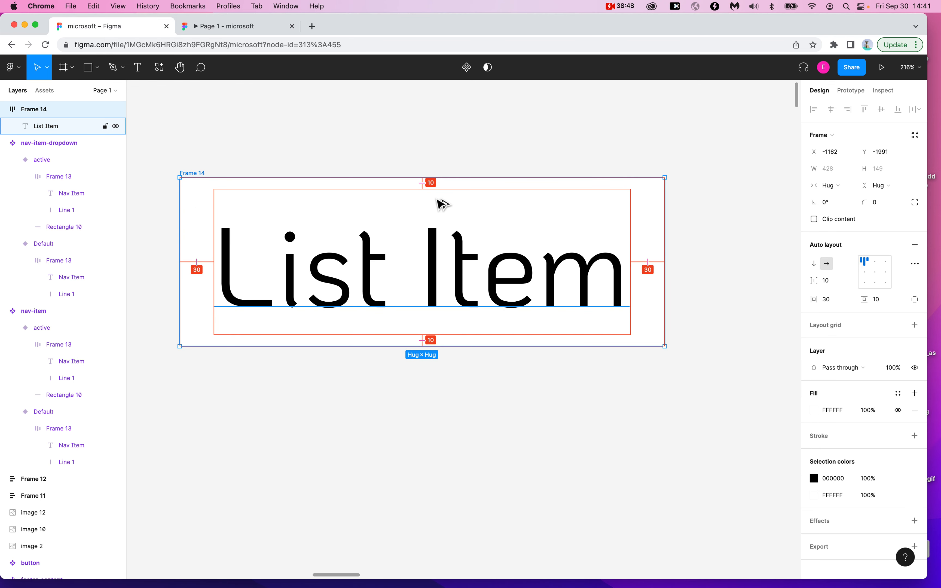
pyautogui.click(527, 396)
pyautogui.click(606, 298)
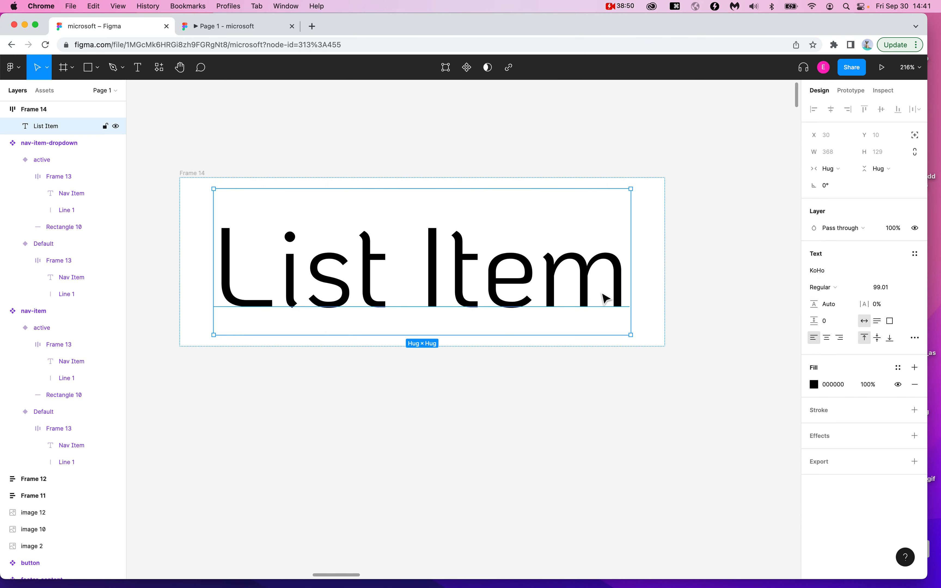
pyautogui.click(684, 225)
pyautogui.click(660, 223)
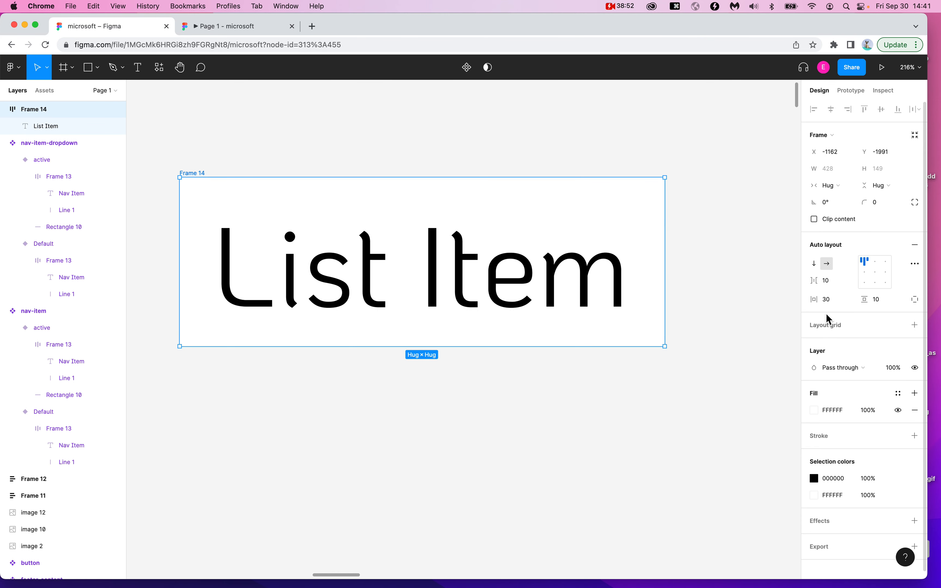
pyautogui.press('alt+super+8')
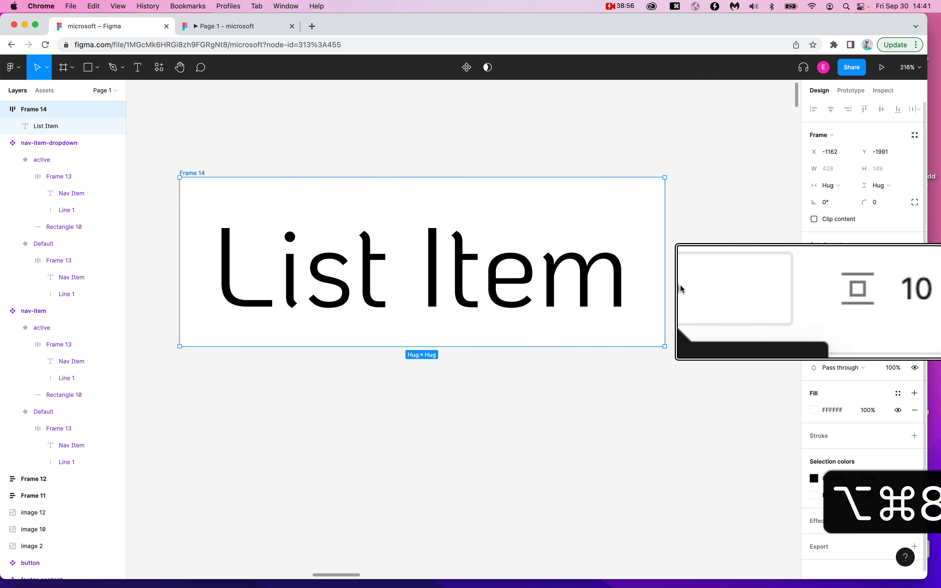
# - Duplicate the "List Item" text inside its auto layout frame
pyautogui.press('alt+super+8')
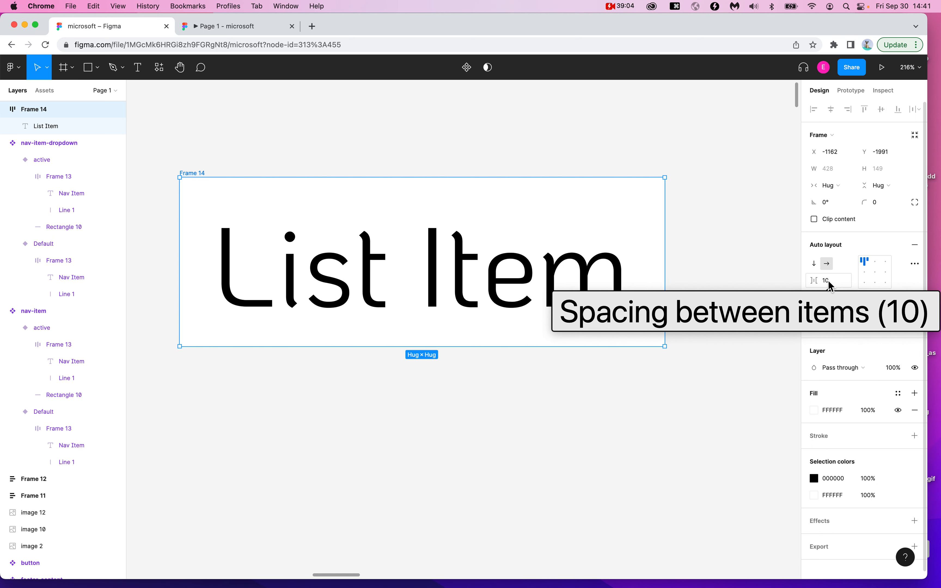
pyautogui.click(556, 246)
pyautogui.scroll(-5, 559, 275)
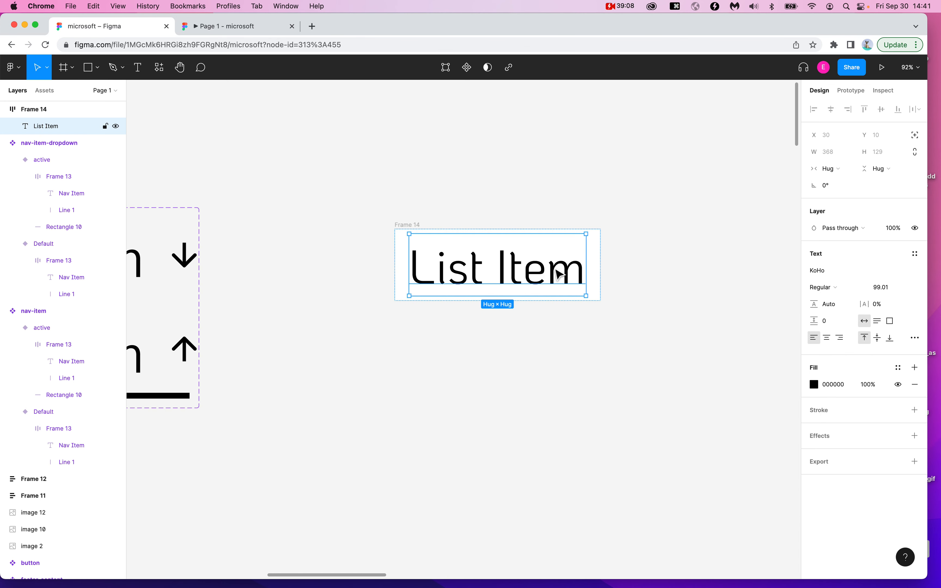
pyautogui.press('super+c')
pyautogui.press('super+v')
pyautogui.click(648, 274)
pyautogui.hscroll(3, 648, 274)
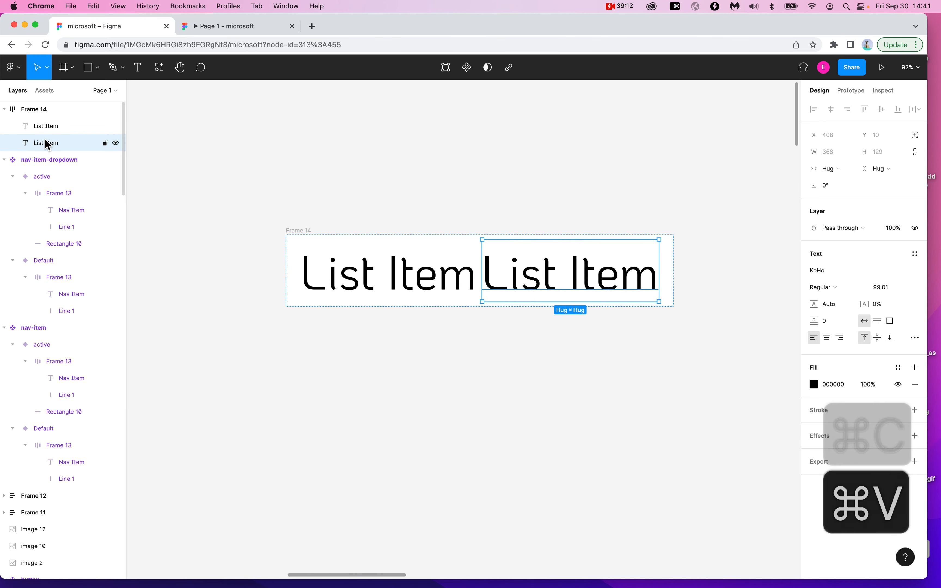
# - Examine the two text layers in the auto layout frame and try changing the spacing between them
pyautogui.press('alt+super+8')
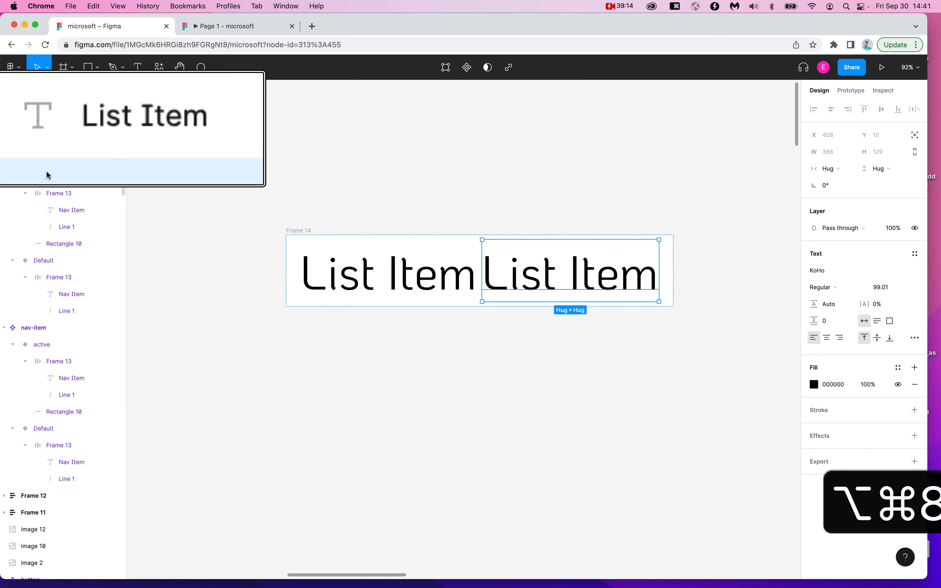
pyautogui.press('alt+super+8')
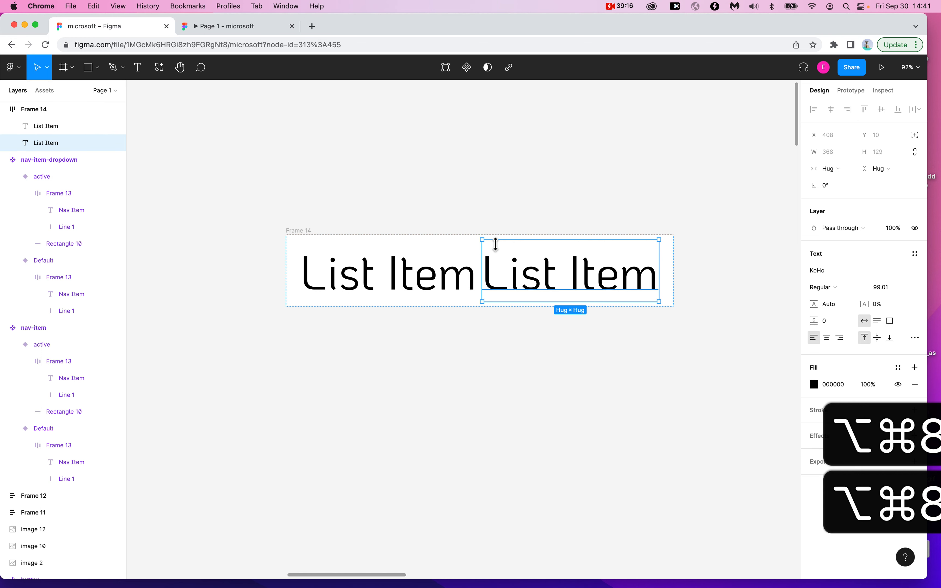
pyautogui.click(449, 282)
pyautogui.click(479, 336)
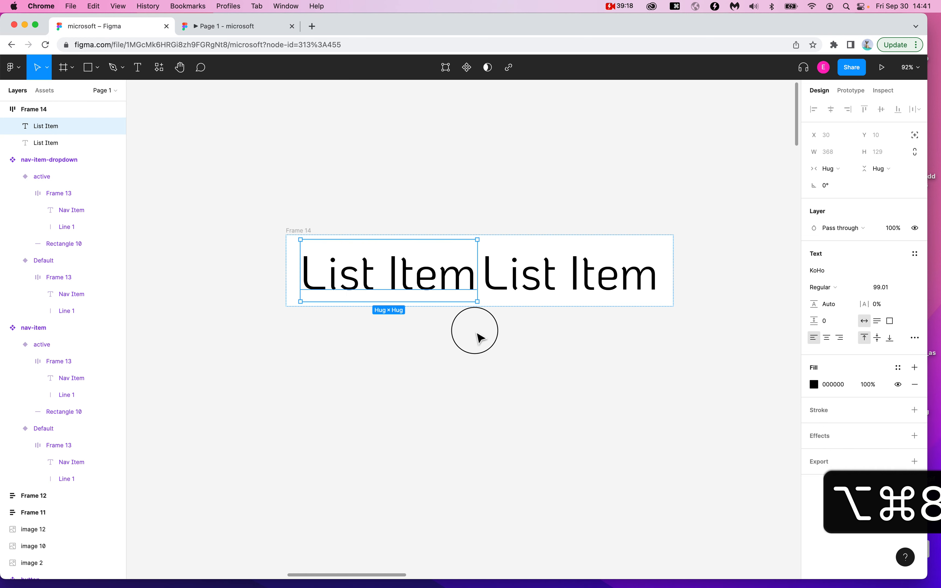
pyautogui.click(289, 234)
pyautogui.moveTo(814, 280); pyautogui.dragTo(876, 273)
# - Undo the spacing changes and remove the duplicated text from the auto layout frame
pyautogui.press('super+z')
pyautogui.press('super+z')
pyautogui.press('super+z')
pyautogui.press('super+z')
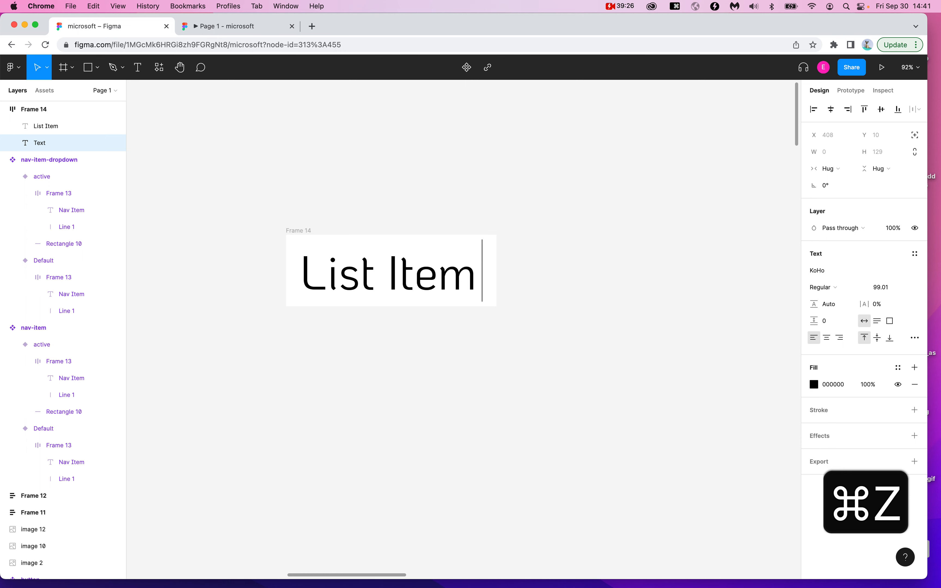
pyautogui.click(284, 160)
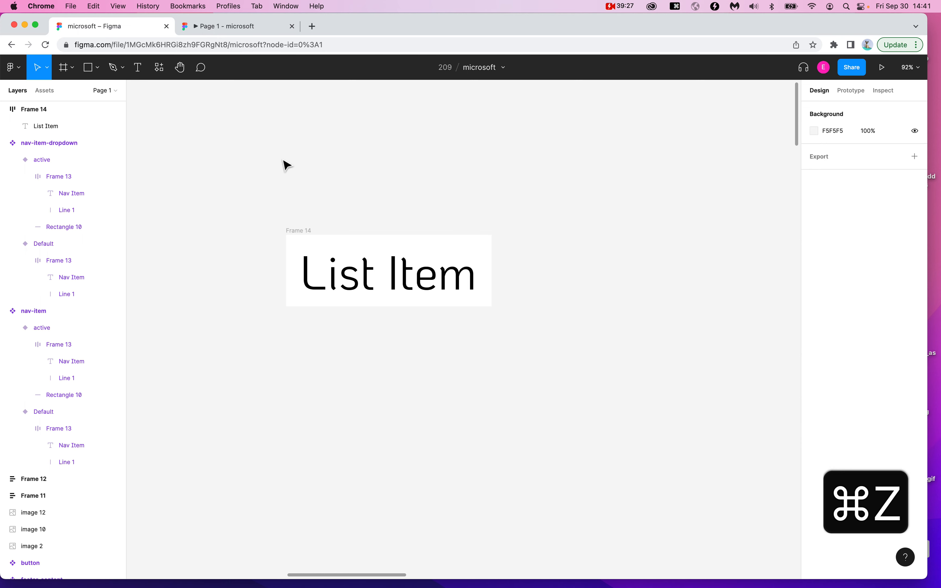
# - Convert the padded "List Item" frame into a component and shift it slightly on the canvas
pyautogui.click(389, 272)
pyautogui.click(298, 233)
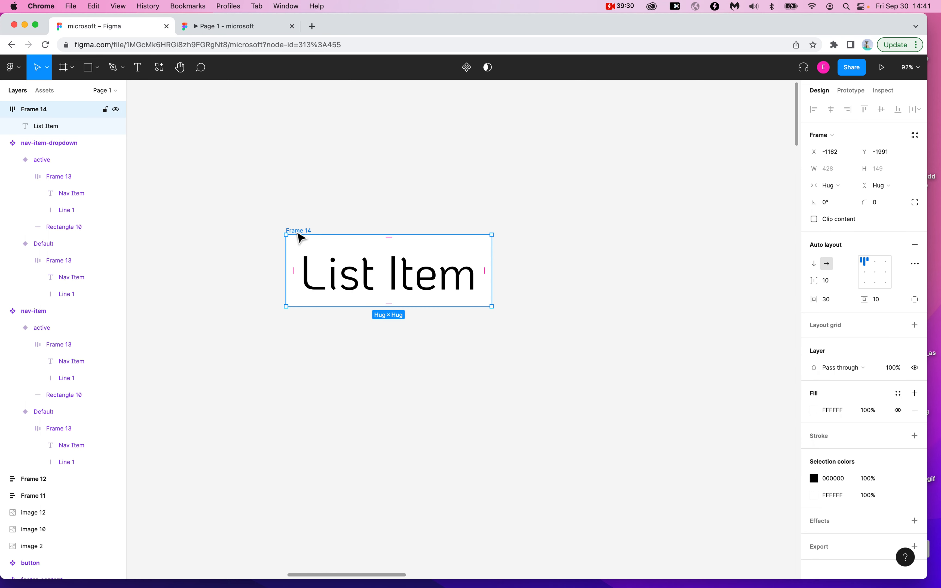
pyautogui.hscroll(-3, 298, 236)
pyautogui.scroll(-1, 299, 236)
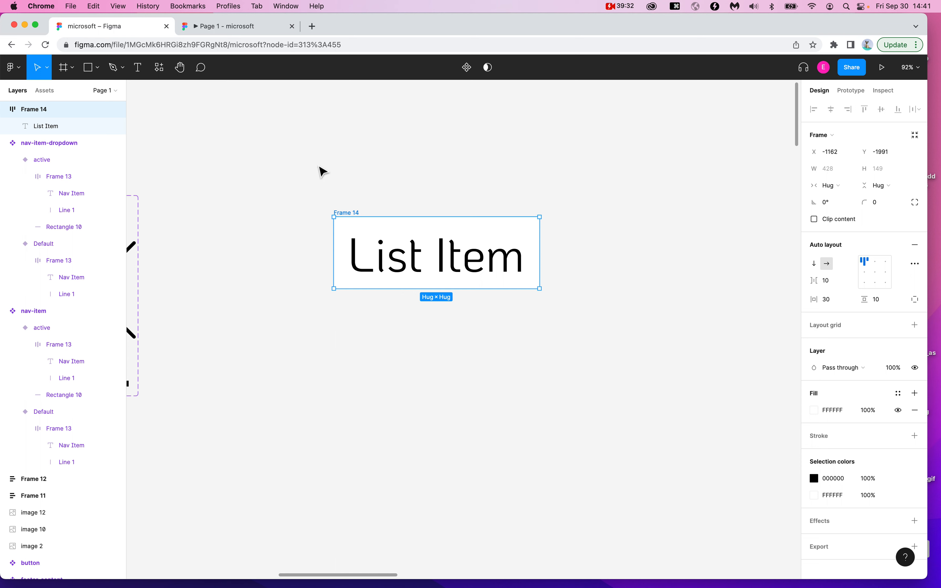
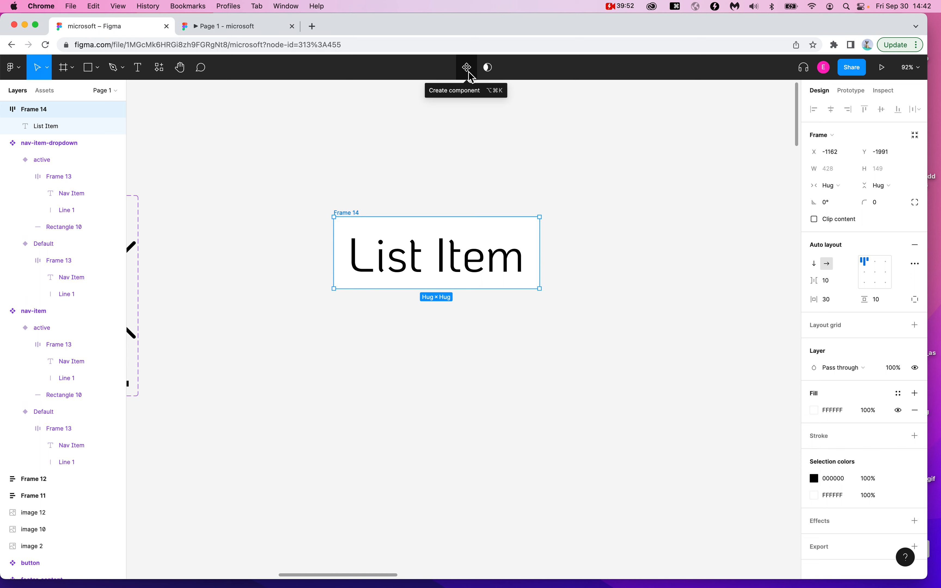
pyautogui.press('alt+super+k')
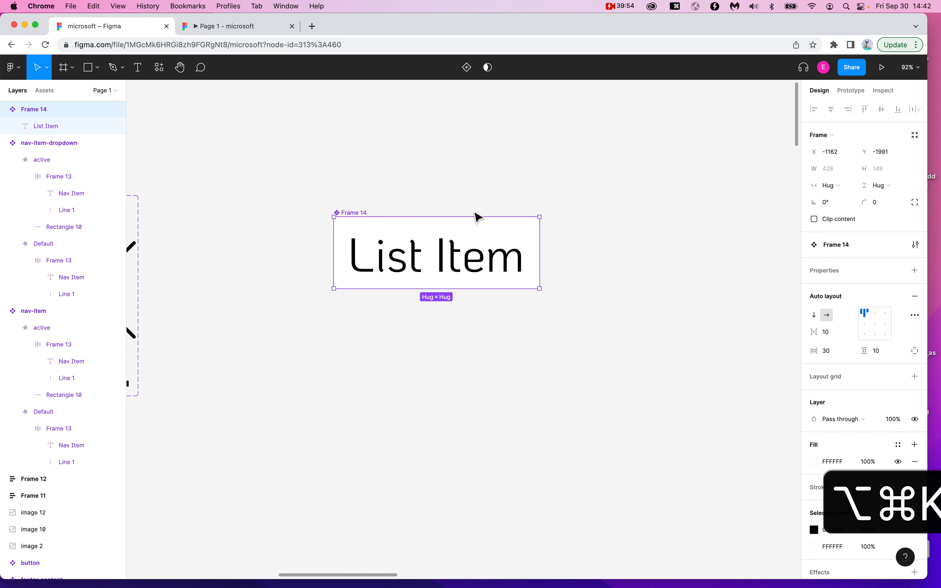
pyautogui.moveTo(352, 214); pyautogui.dragTo(368, 192)
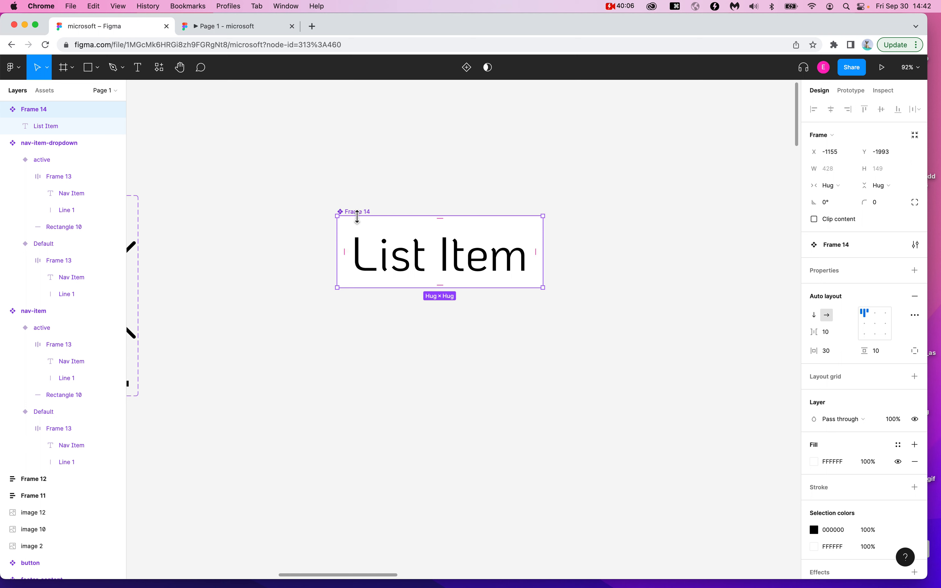
# - Add a second variant to the "List Item" component and name it active
pyautogui.press('alt+super+8')
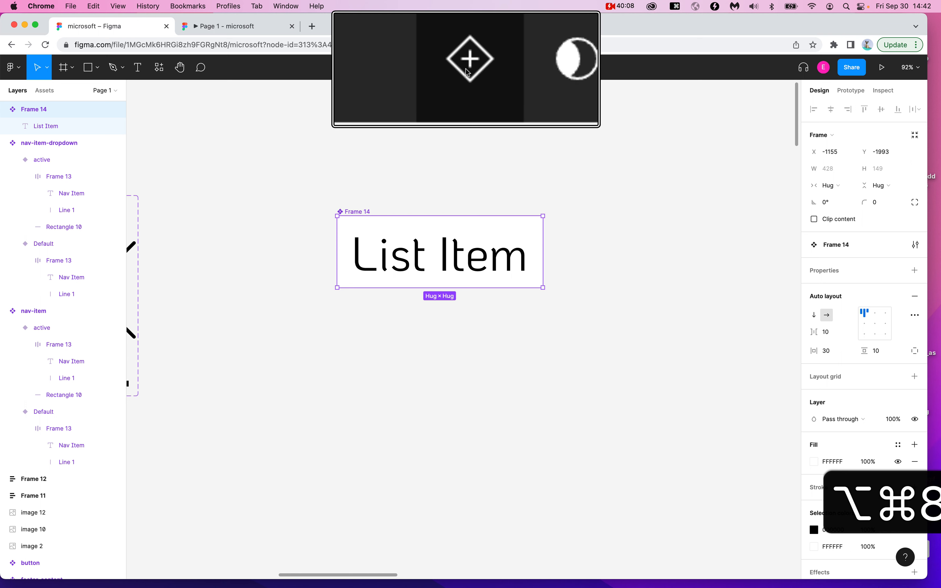
pyautogui.click(464, 71)
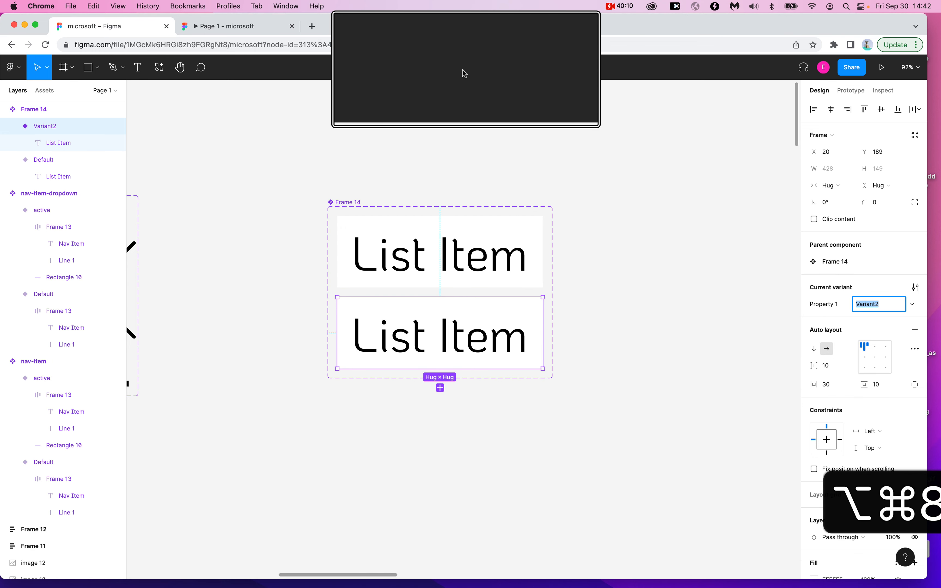
pyautogui.press('alt+super+8')
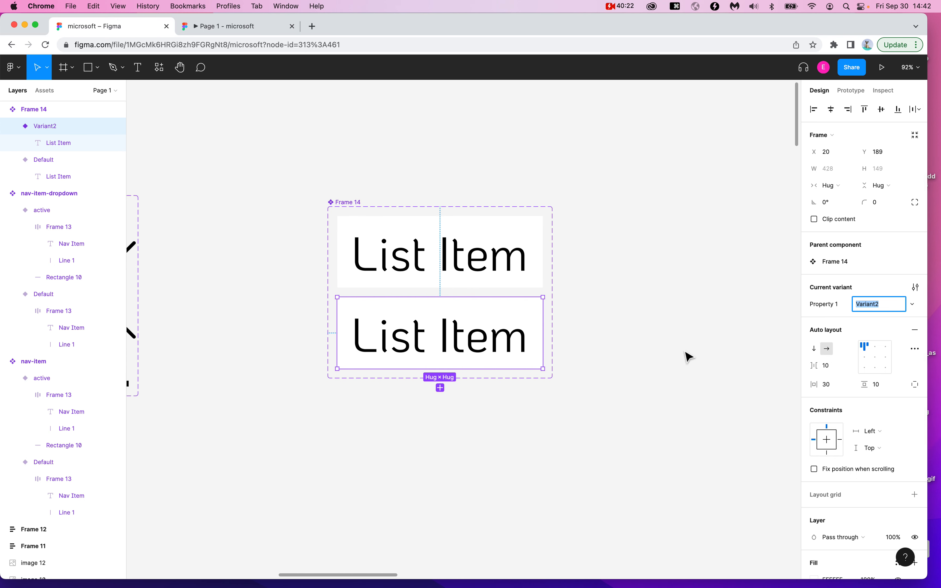
pyautogui.press('alt+super+8')
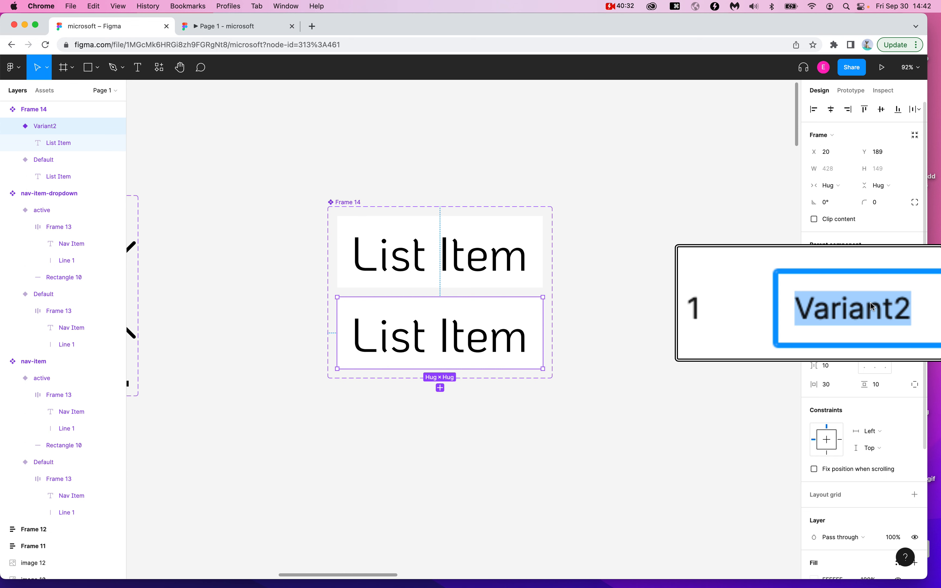
pyautogui.write('active')
pyautogui.press('Return')
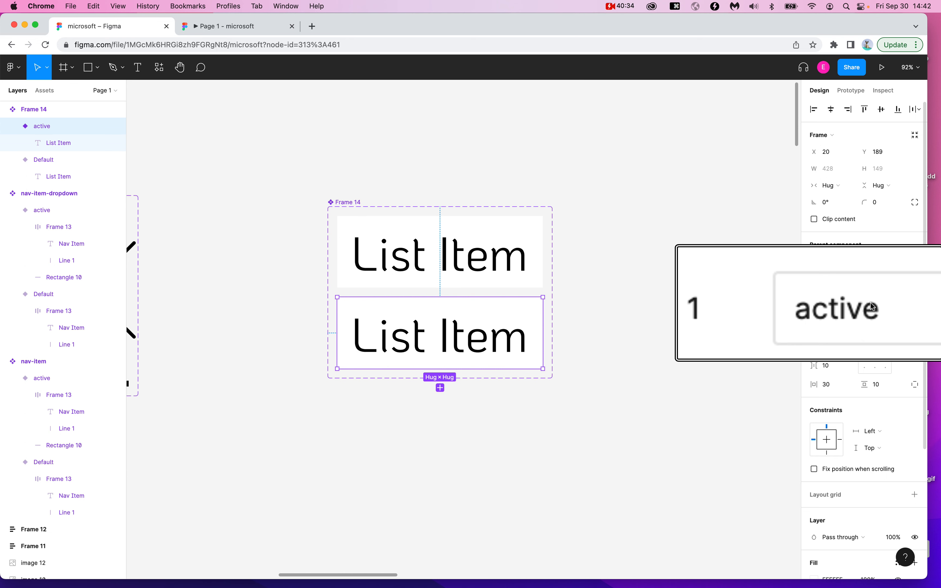
pyautogui.press('alt+super+8')
# - Compare the active "List Item" variant with the active variant of nav-item-dropdown
pyautogui.click(644, 385)
pyautogui.click(478, 361)
pyautogui.hscroll(-4, 475, 358)
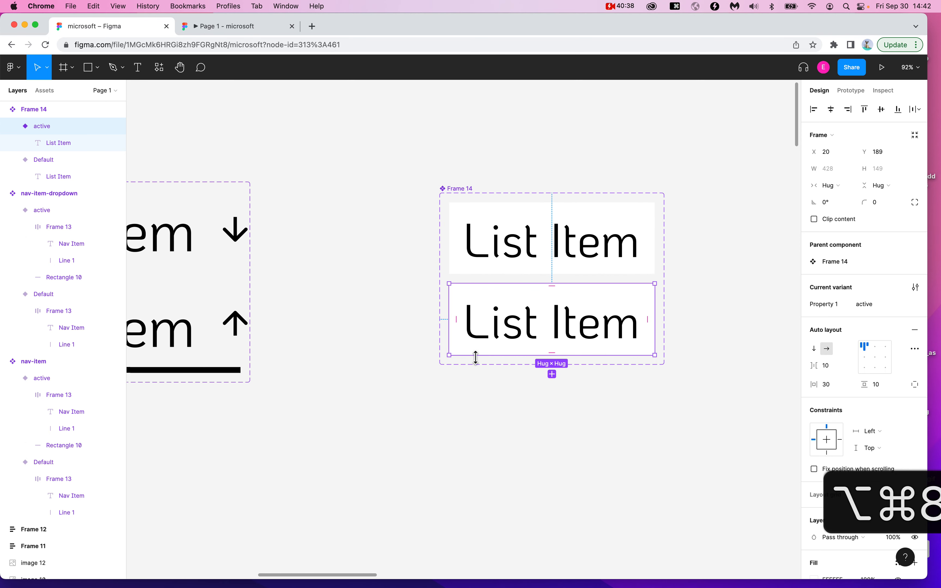
pyautogui.scroll(-3, 473, 359)
pyautogui.hscroll(-2, 473, 359)
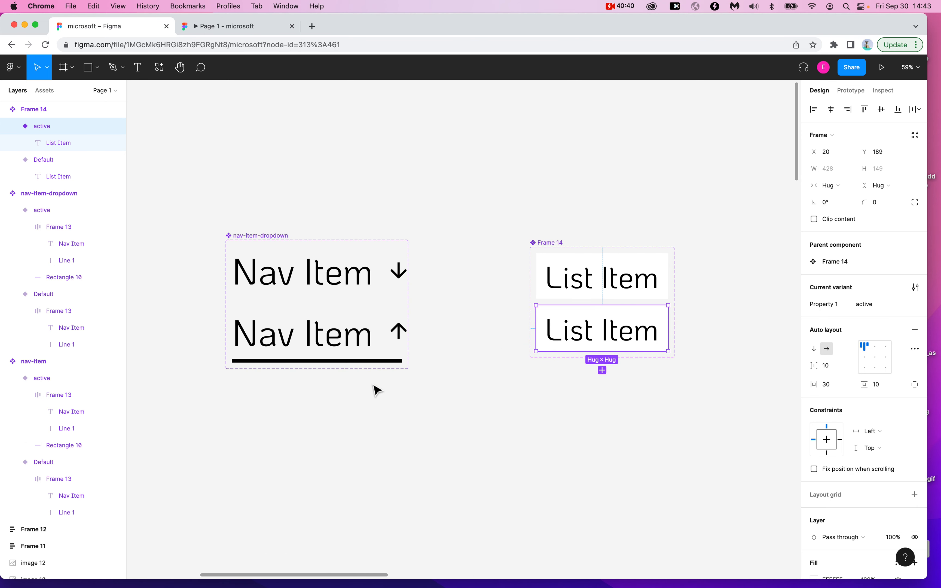
pyautogui.click(330, 335)
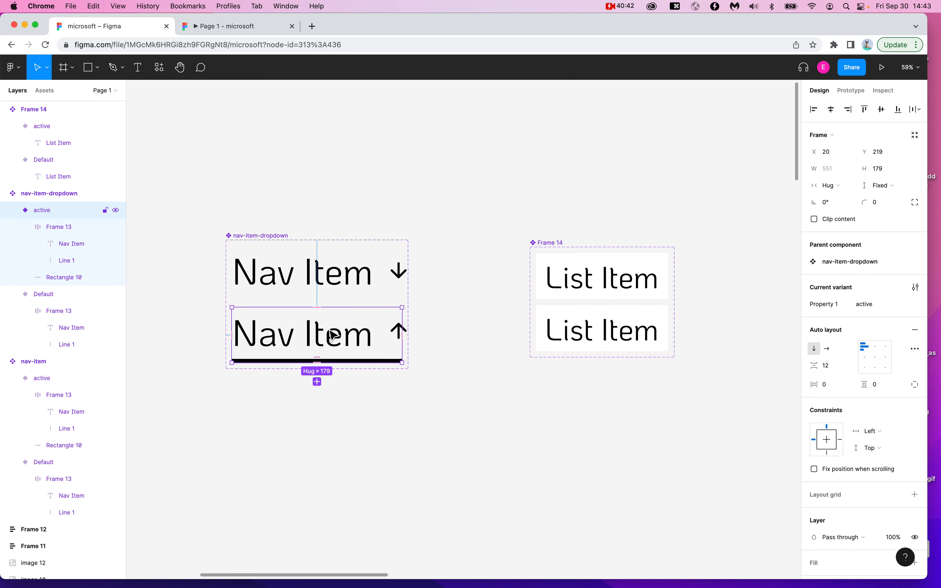
pyautogui.click(655, 325)
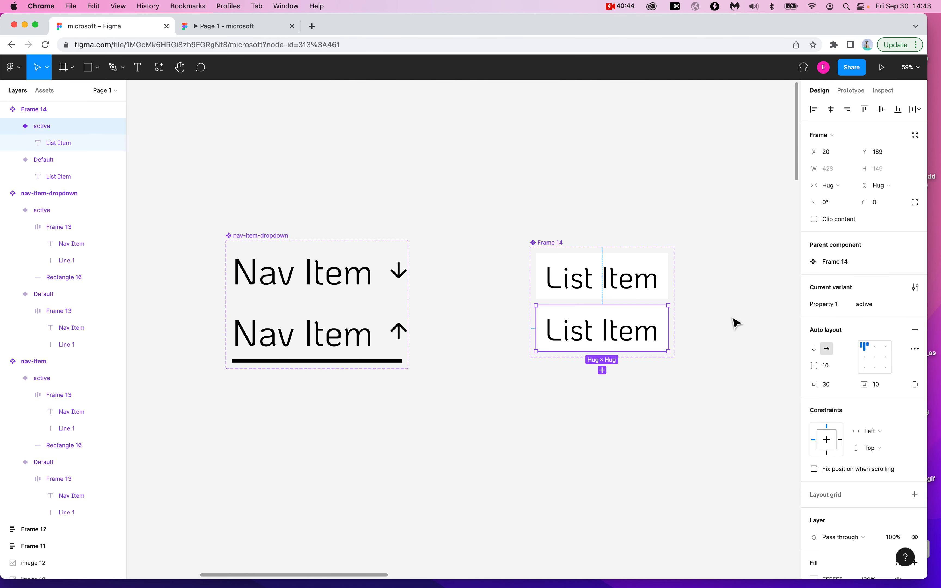
pyautogui.scroll(5, 733, 322)
pyautogui.scroll(-3, 735, 322)
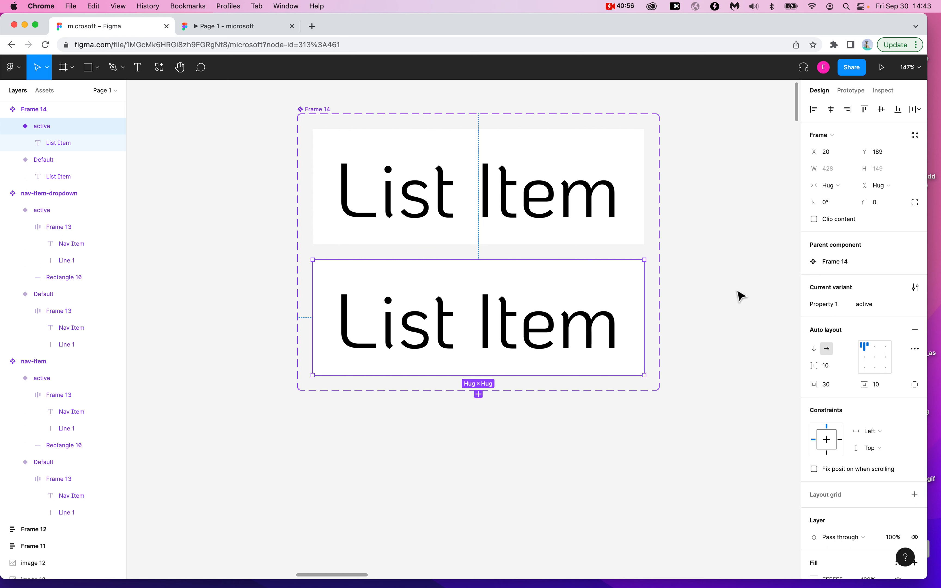
# - Rename the active "List Item" variant to list-item-active
pyautogui.click(880, 307)
pyautogui.press('Left')
pyautogui.write('list-item-')
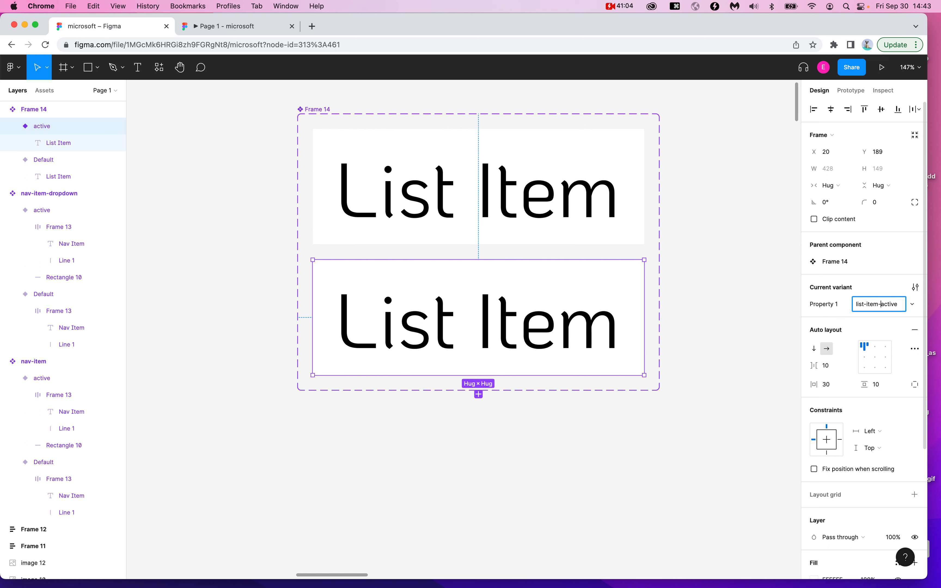
# - Rename the "List Item" component's Default variant to list-item-default
pyautogui.click(626, 190)
pyautogui.click(873, 307)
pyautogui.write('li')
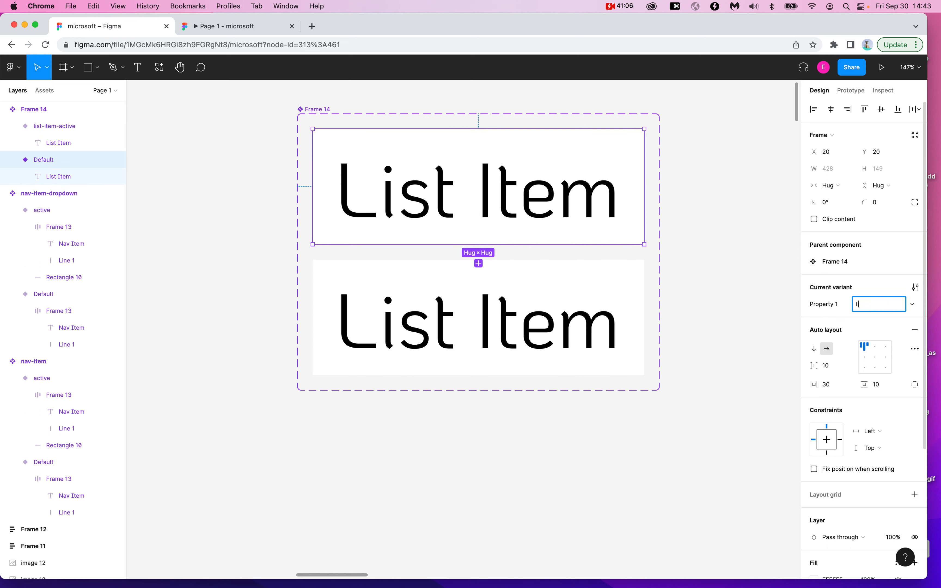
pyautogui.write('st-items-')
pyautogui.press('BackSpace')
pyautogui.press('BackSpace')
pyautogui.write('-des')
pyautogui.click(642, 317)
# - Compare the list-item-default and list-item-active variants, selecting each in turn
pyautogui.click(615, 231)
pyautogui.click(618, 283)
pyautogui.click(614, 237)
pyautogui.click(610, 265)
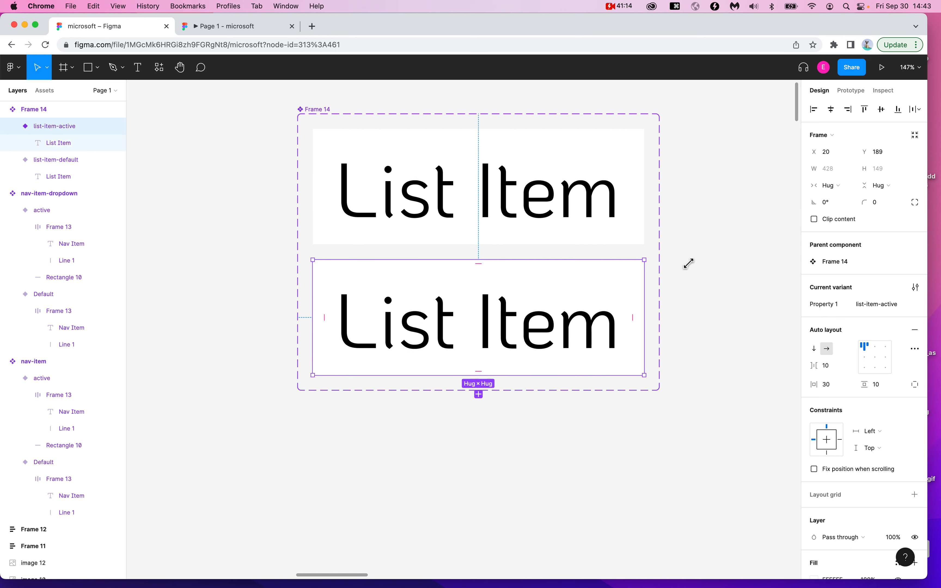
pyautogui.click(730, 268)
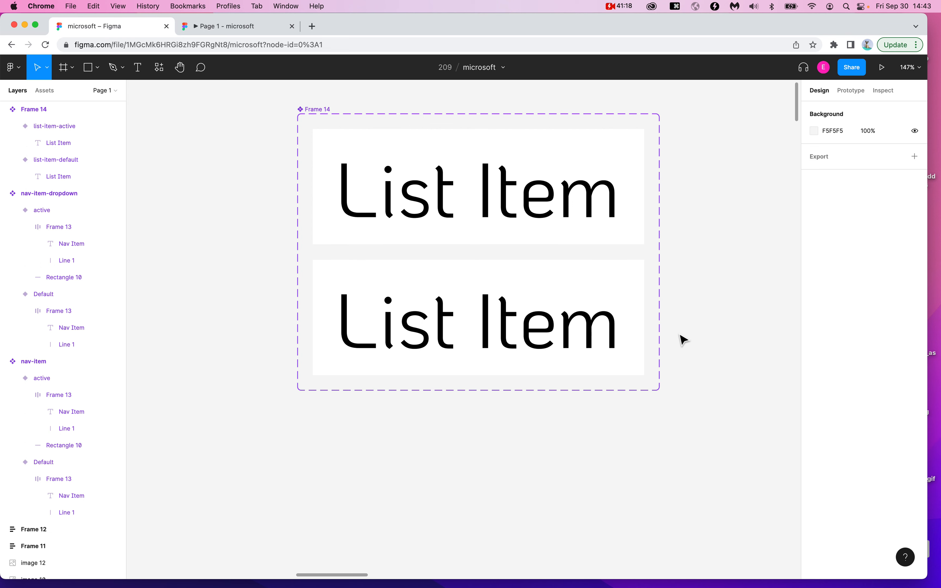
# - Inspect the fills of the list-item-active frame and its nested "List Item" text, ending with the frame selected
pyautogui.click(551, 362)
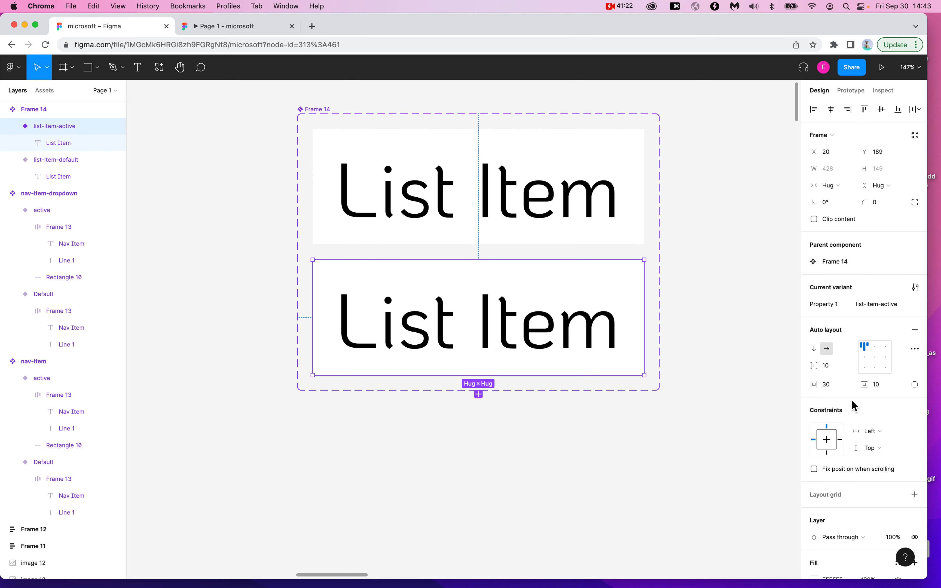
pyautogui.scroll(-5, 848, 364)
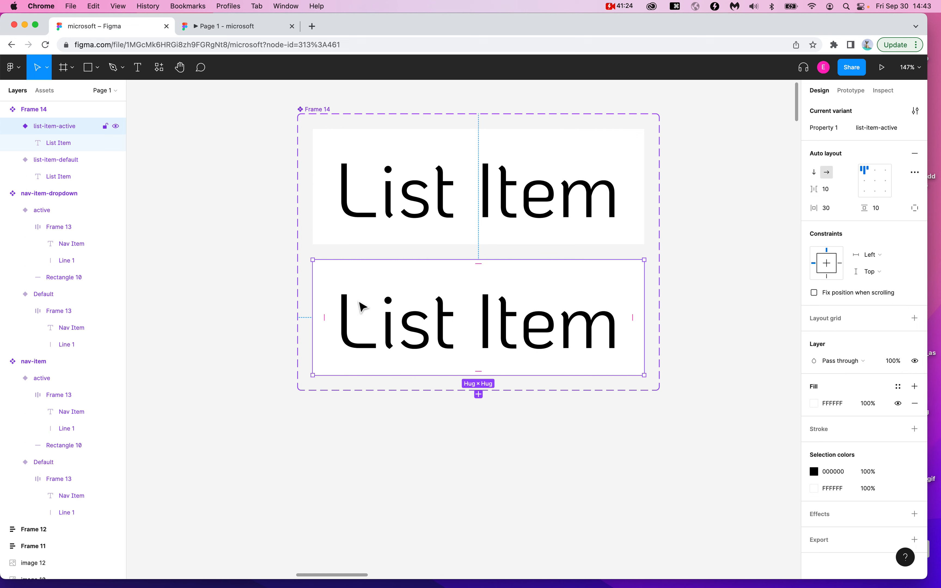
pyautogui.click(368, 316)
pyautogui.press('Escape')
pyautogui.click(409, 339)
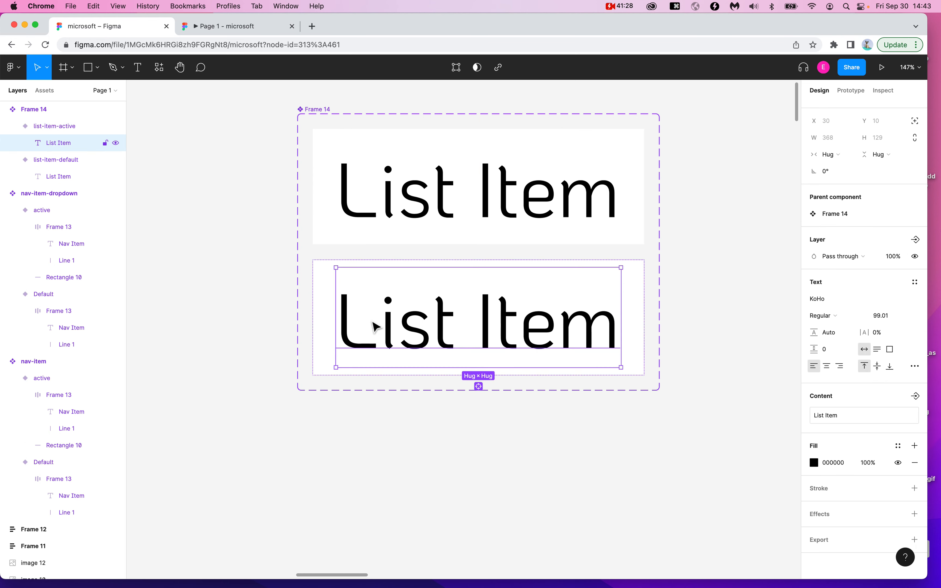
pyautogui.click(321, 280)
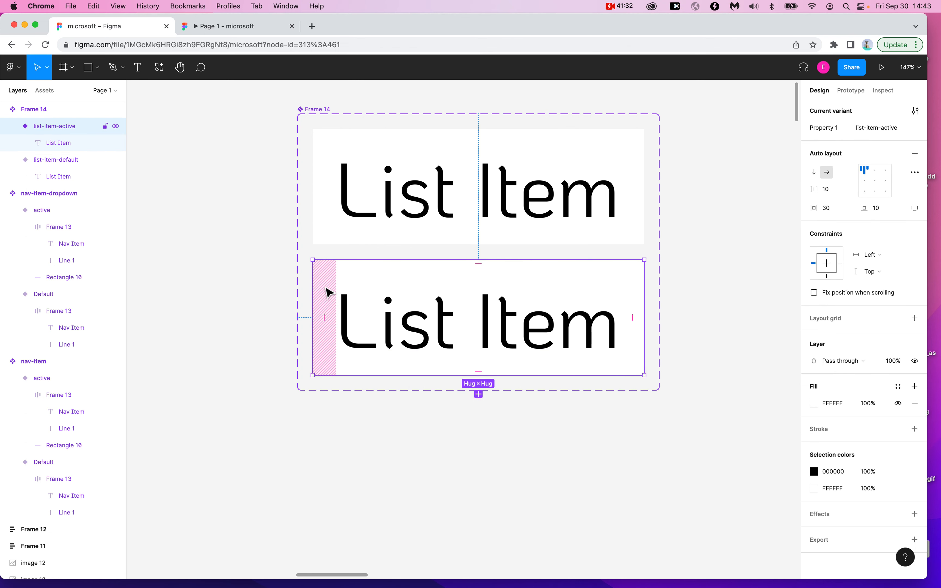
pyautogui.click(57, 150)
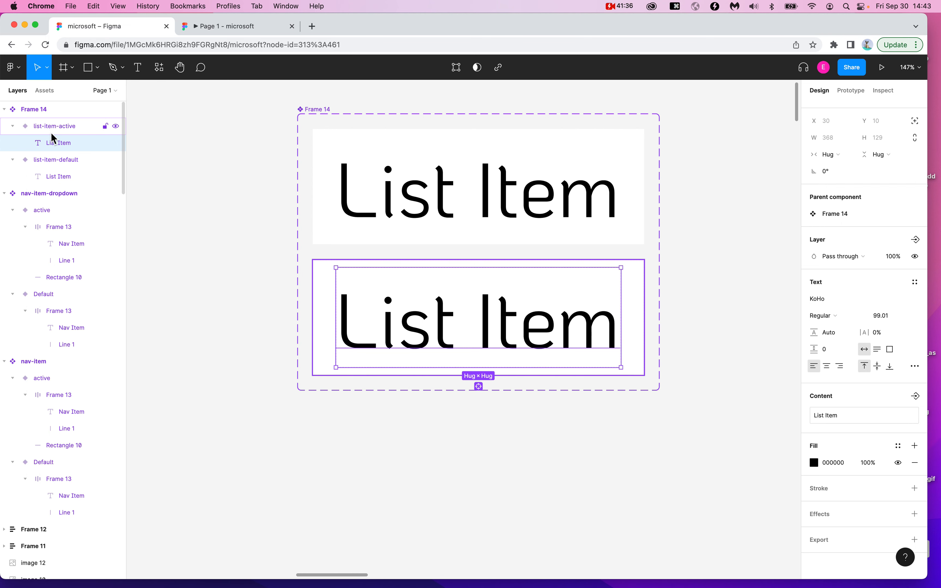
pyautogui.press('alt+super+8')
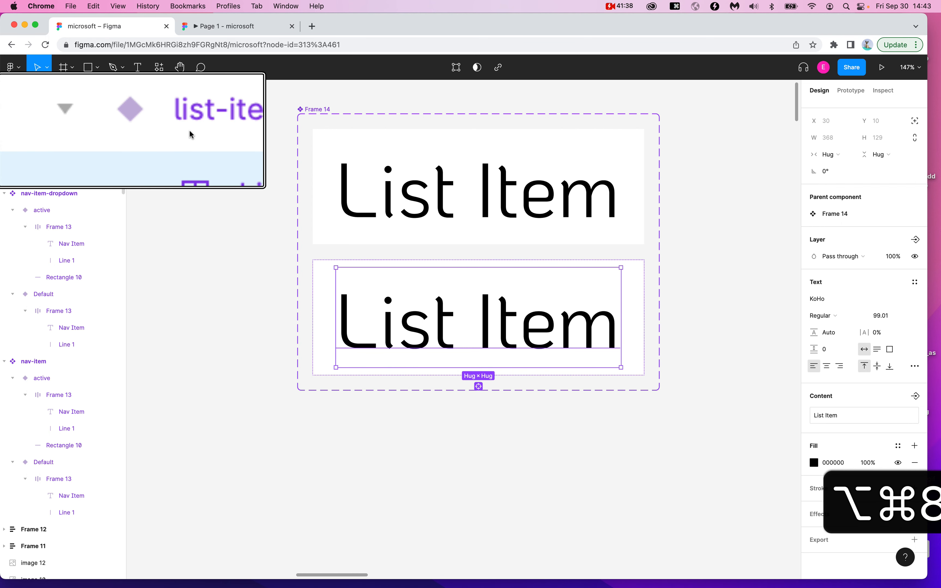
pyautogui.click(195, 135)
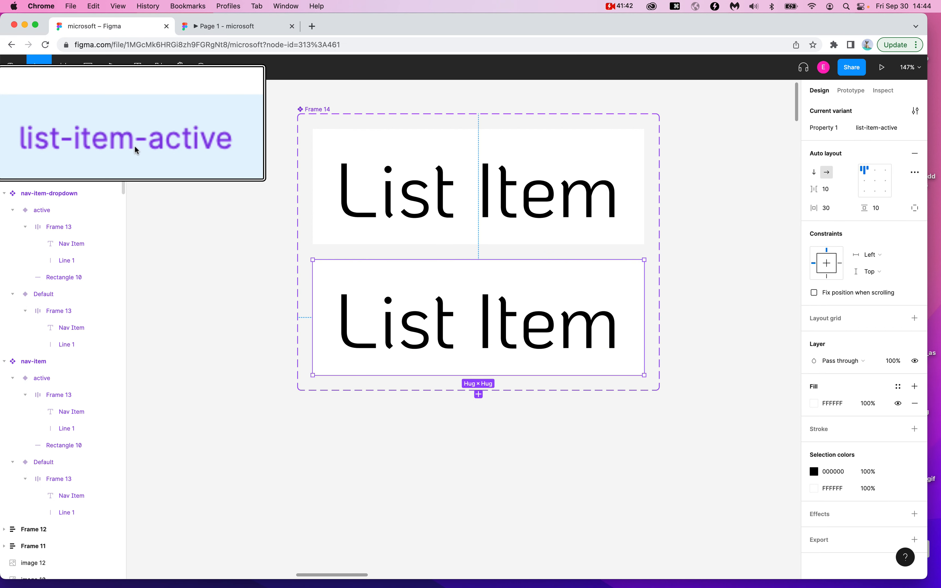
pyautogui.press('alt+super+8')
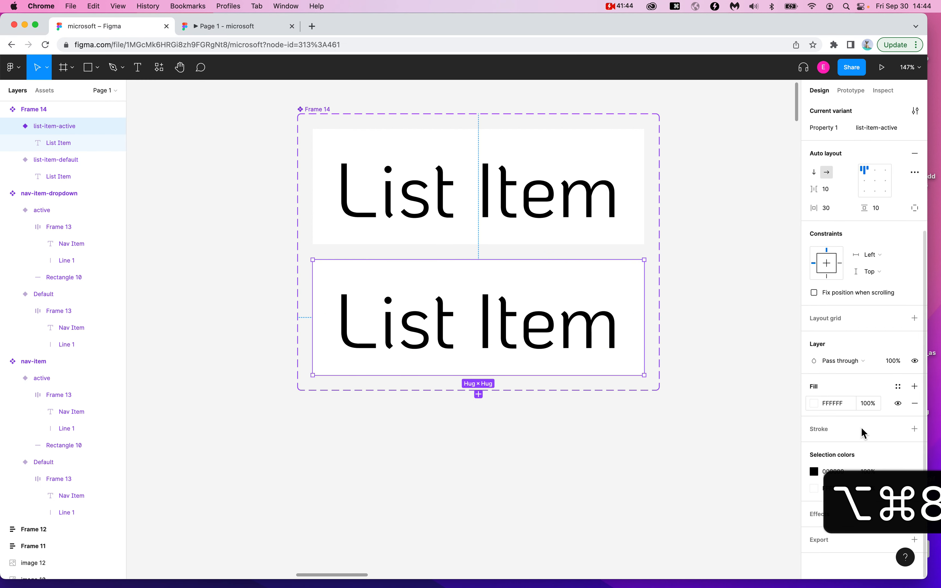
# - Set the list-item-active frame's fill to black 000000 and its List Item text to white FFFFFF
pyautogui.click(814, 488)
pyautogui.moveTo(721, 400); pyautogui.dragTo(655, 459)
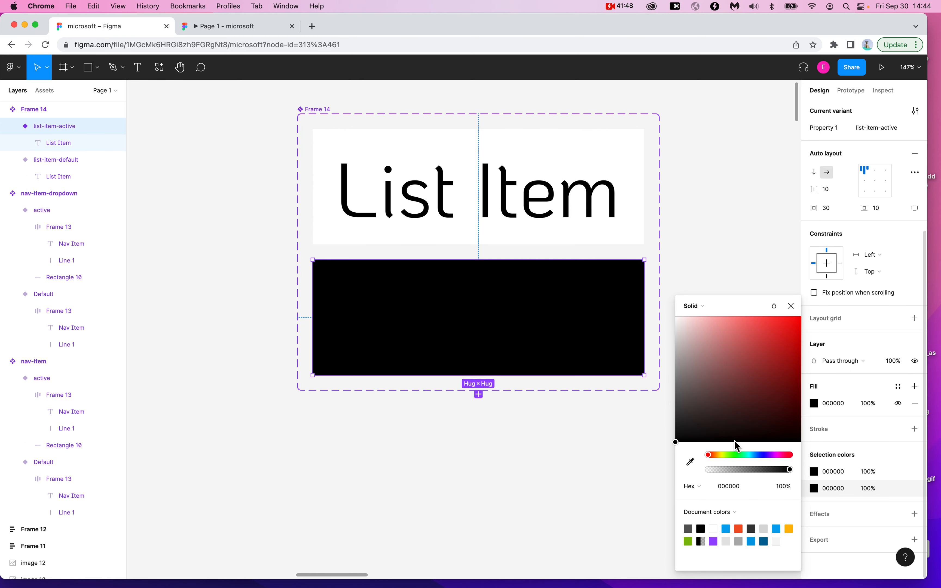
pyautogui.click(815, 475)
pyautogui.moveTo(715, 391); pyautogui.dragTo(666, 309)
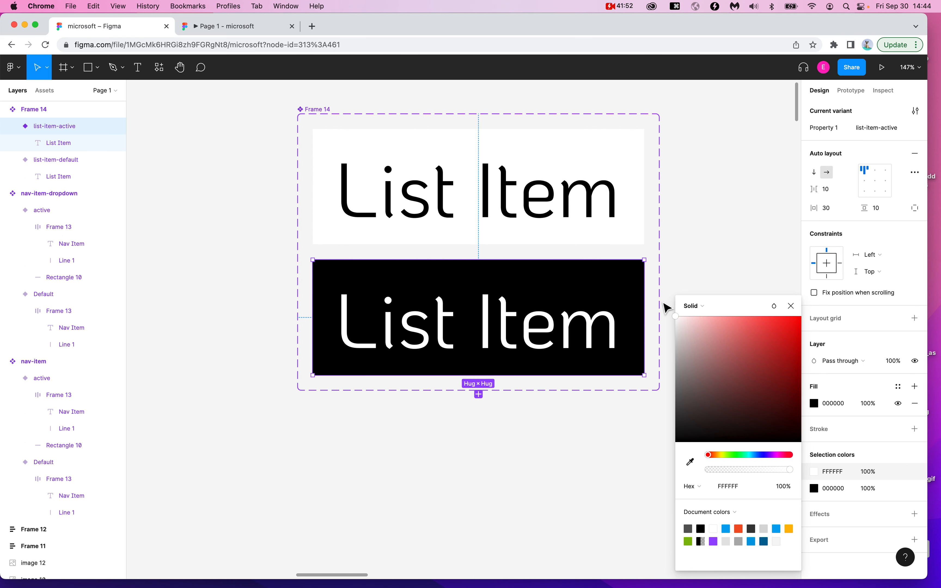
pyautogui.click(564, 468)
# - Try recolouring the list-item-active variant's white text through its selection colours, and undo the change
pyautogui.click(58, 144)
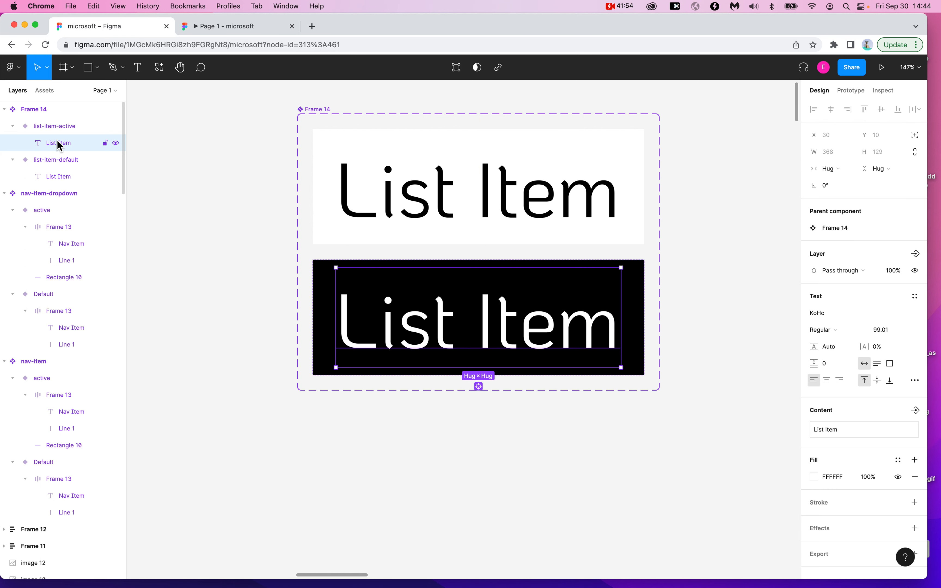
pyautogui.click(57, 132)
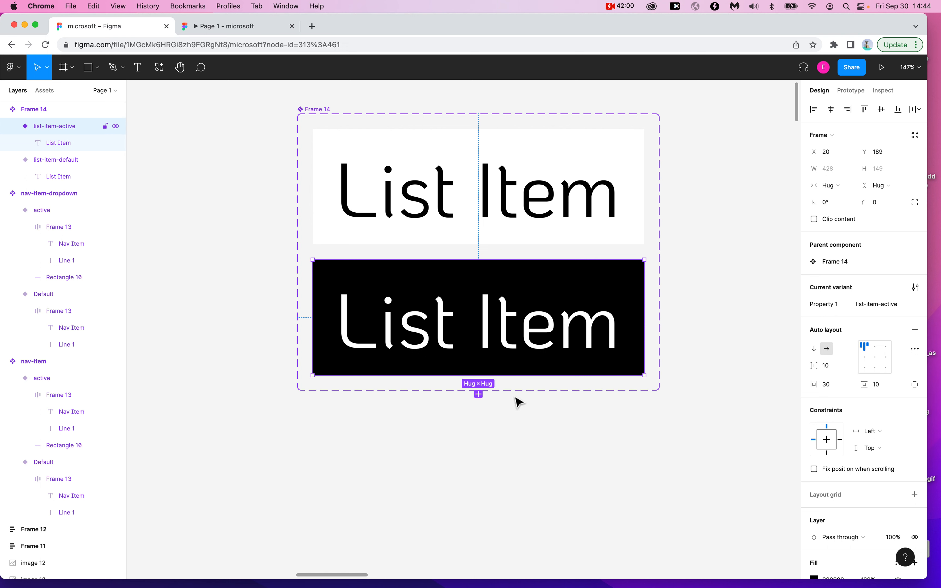
pyautogui.scroll(-5, 865, 375)
pyautogui.scroll(-1, 864, 374)
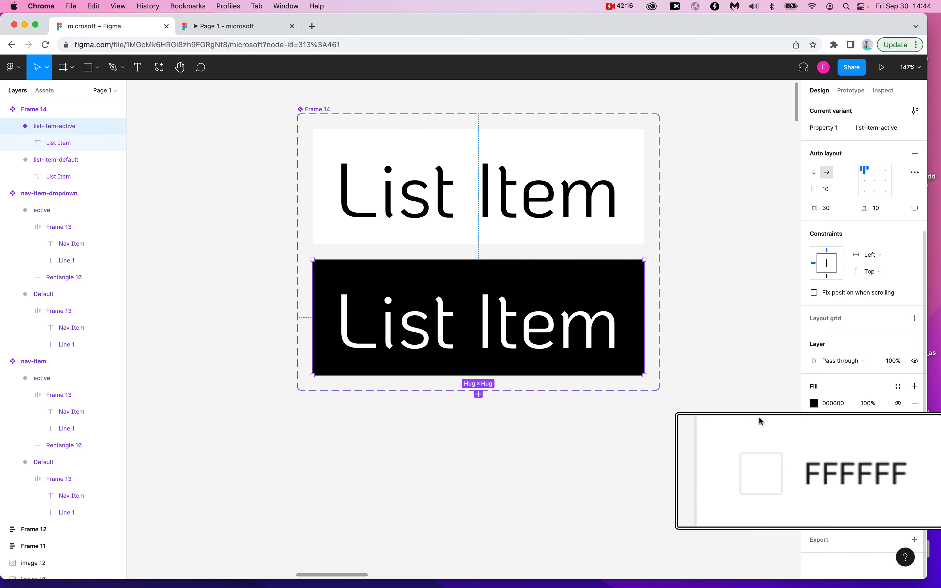
pyautogui.click(766, 479)
pyautogui.press('alt+super+8')
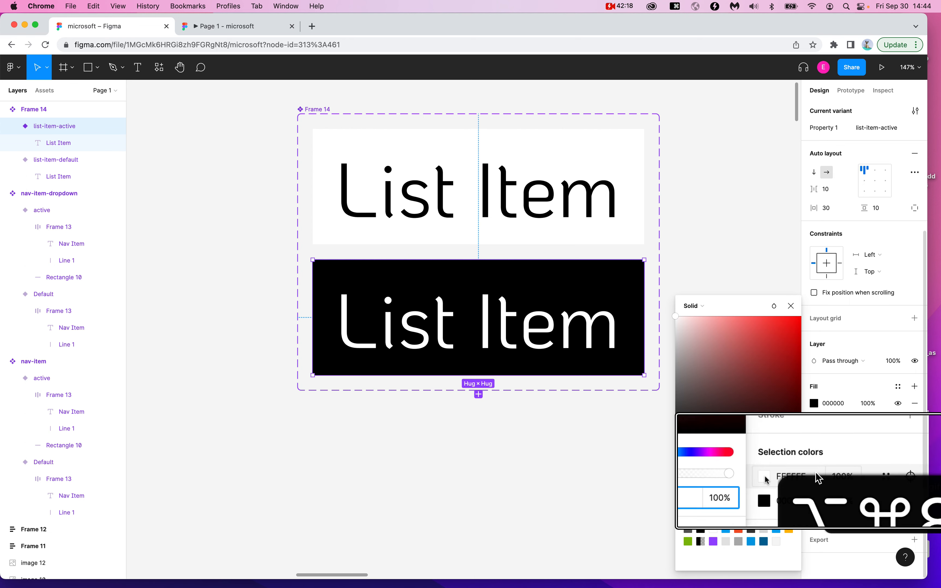
pyautogui.moveTo(705, 368); pyautogui.dragTo(731, 389)
pyautogui.press('super+z')
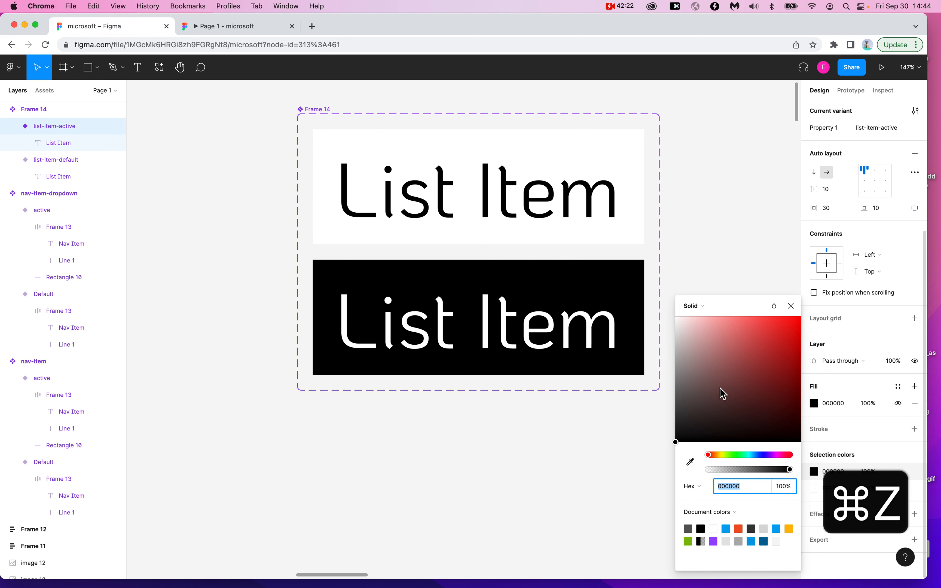
# - Try other shades and a blue hue on the list-item-active text, and return it to white FFFFFF
pyautogui.click(814, 492)
pyautogui.click(814, 493)
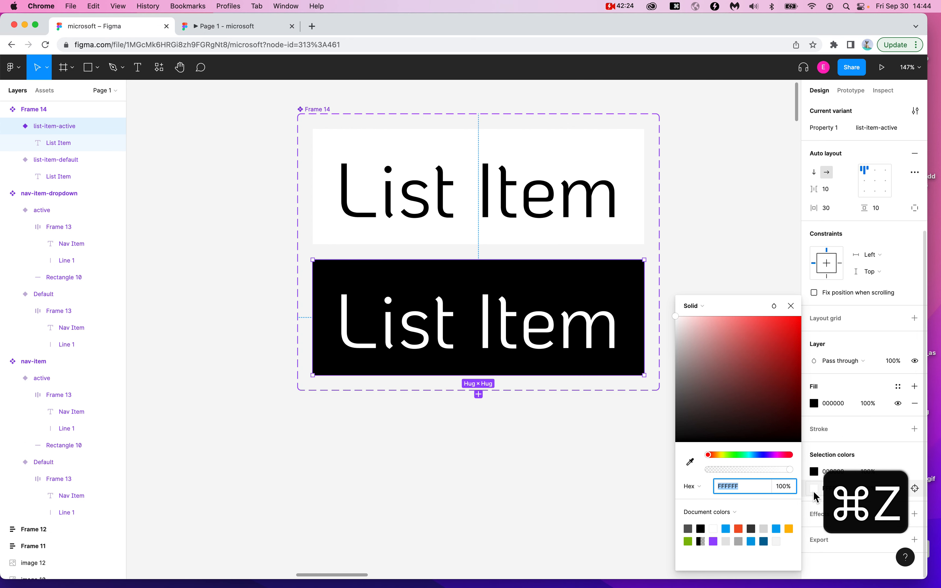
pyautogui.moveTo(727, 366); pyautogui.dragTo(748, 352)
pyautogui.click(763, 458)
pyautogui.moveTo(766, 435); pyautogui.dragTo(642, 265)
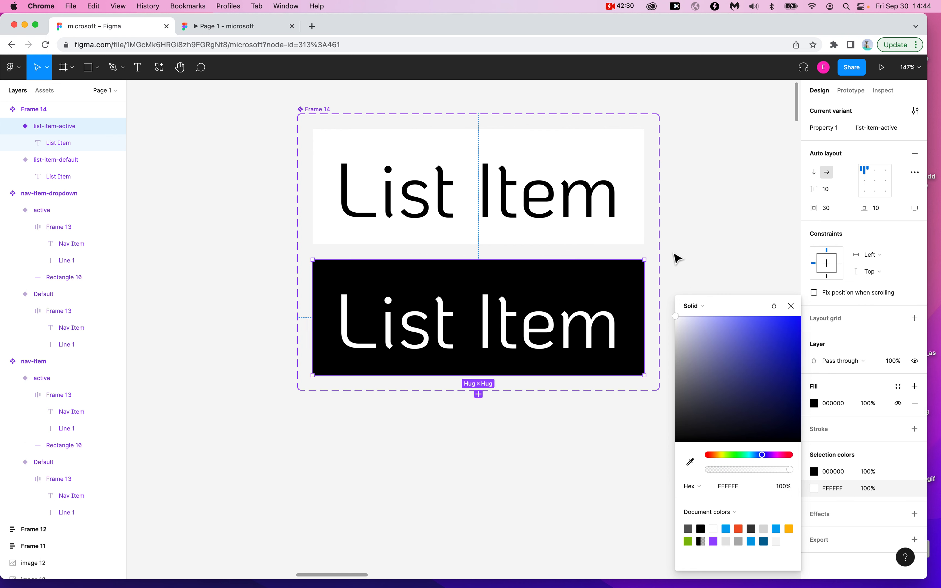
pyautogui.click(705, 249)
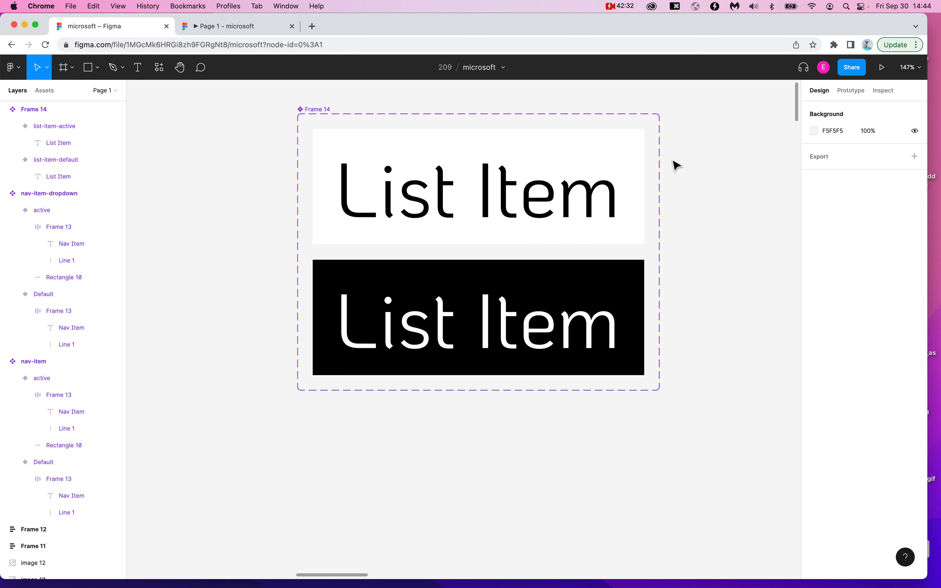
# - Place an instance of the list-item-default variant on the home frame, just below the Nav Item
pyautogui.scroll(-10, 701, 174)
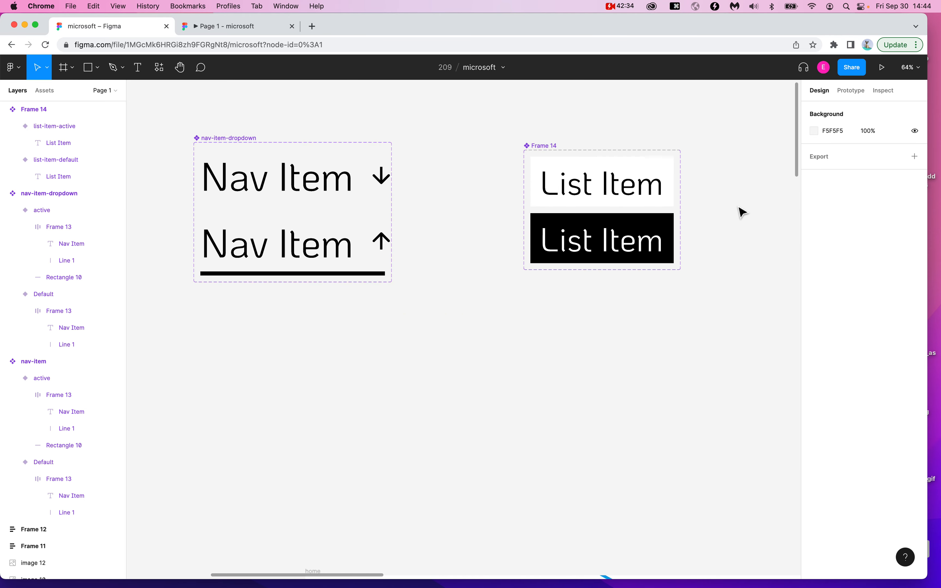
pyautogui.hscroll(5, 739, 205)
pyautogui.scroll(-2, 739, 205)
pyautogui.scroll(1, 527, 155)
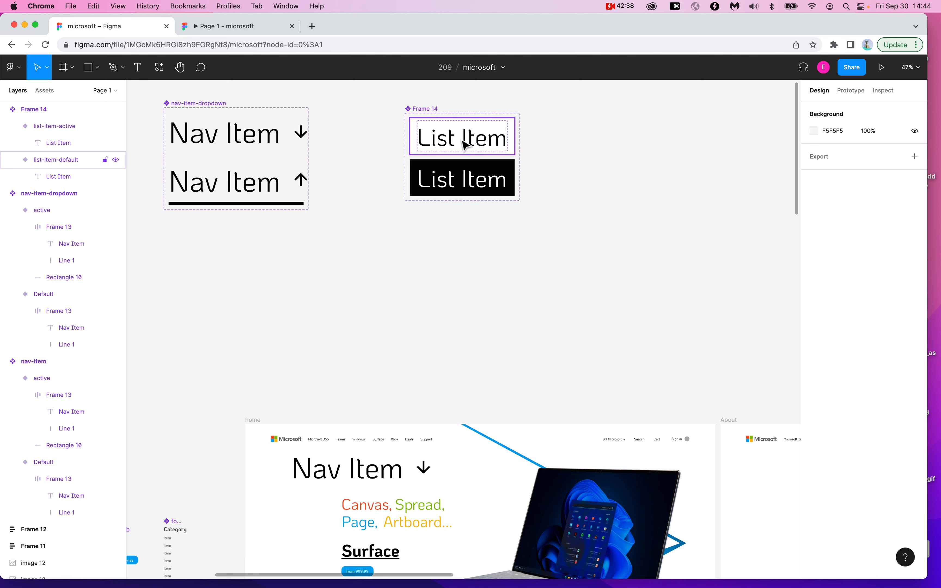
pyautogui.moveTo(466, 145); pyautogui.dragTo(350, 519)
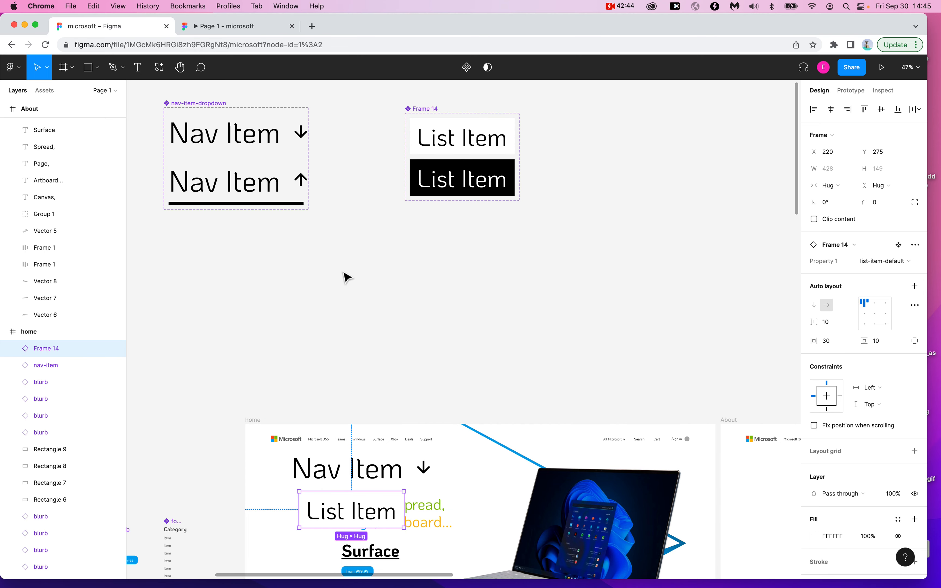
# - Switch to the prototype preview and test the List Item instance on the home page
pyautogui.scroll(-5, 347, 277)
pyautogui.click(231, 27)
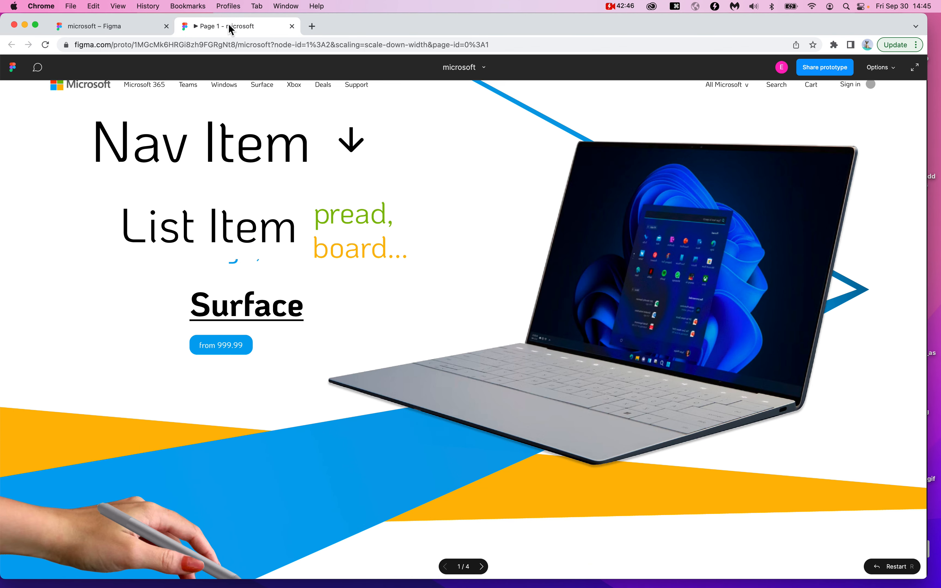
pyautogui.click(174, 248)
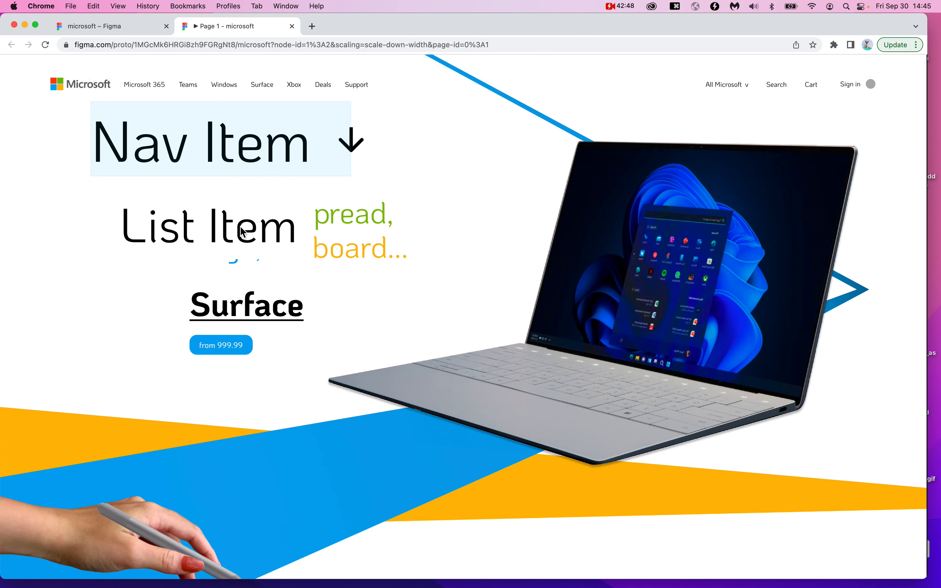
# - Return to the design file and delete the List Item instance from the home frame
pyautogui.click(99, 27)
pyautogui.moveTo(419, 329)
pyautogui.mouseDown()
pyautogui.moveTo(385, 360)
pyautogui.moveTo(408, 343)
pyautogui.mouseUp()
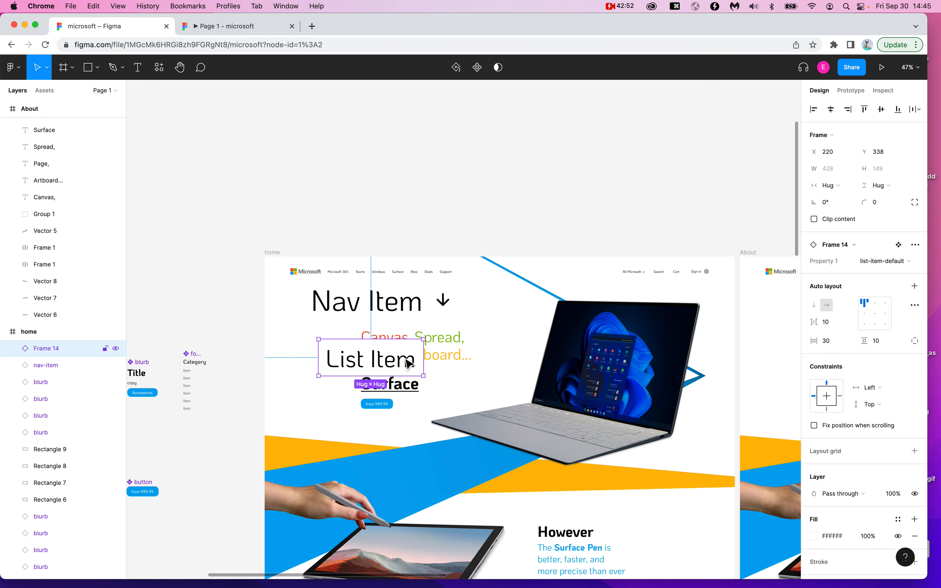
pyautogui.press('BackSpace')
# - Add a prototype interaction to the list-item-default variant
pyautogui.scroll(6, 407, 362)
pyautogui.scroll(5, 408, 360)
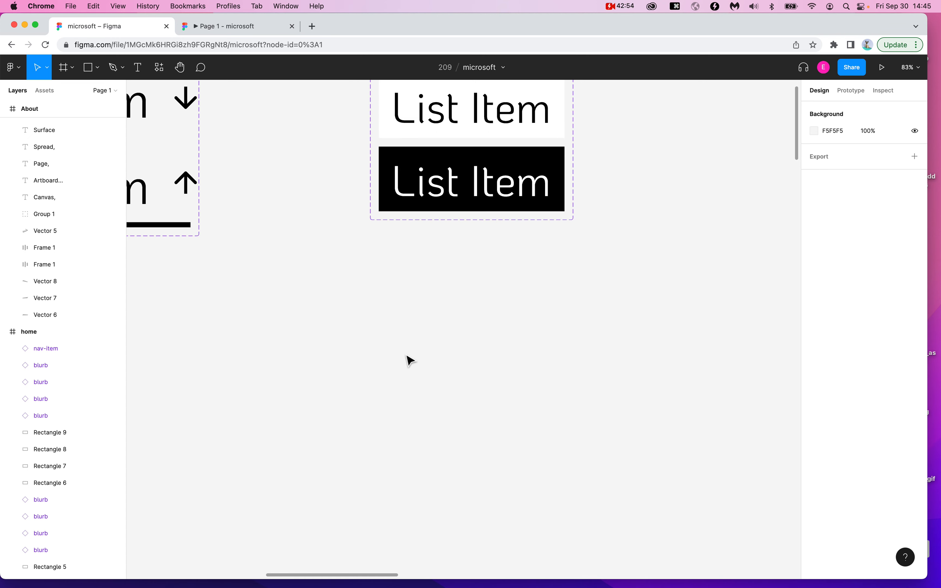
pyautogui.scroll(2, 409, 361)
pyautogui.click(458, 206)
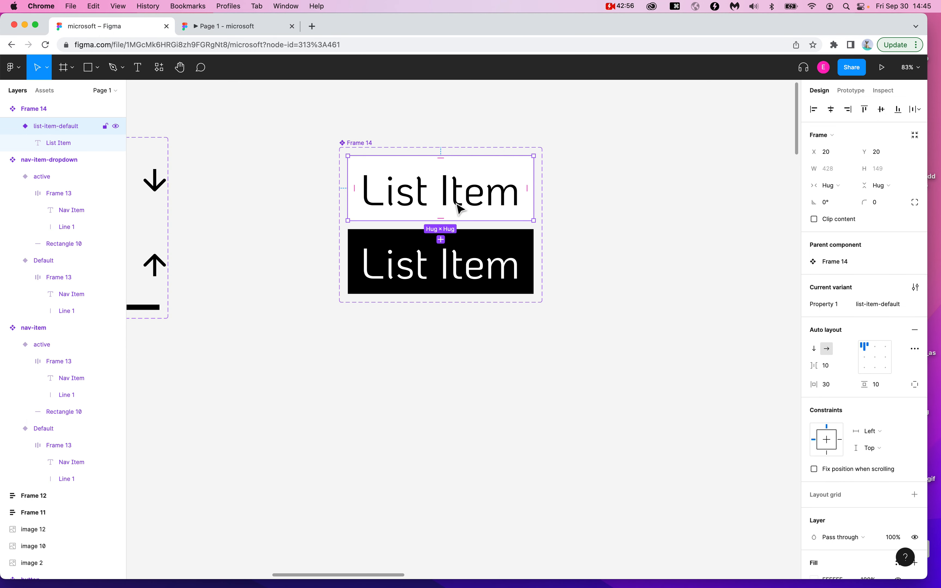
pyautogui.click(854, 92)
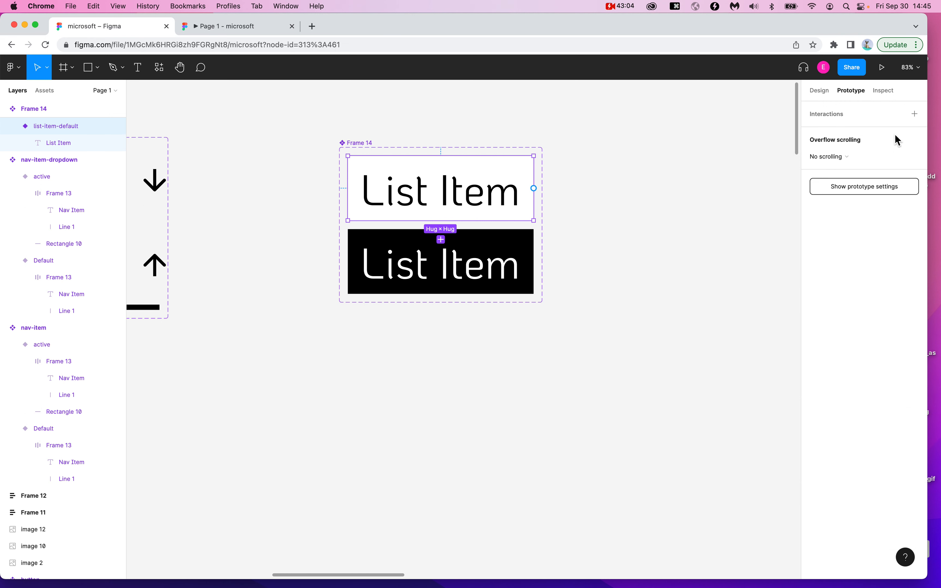
pyautogui.press('alt+super+8')
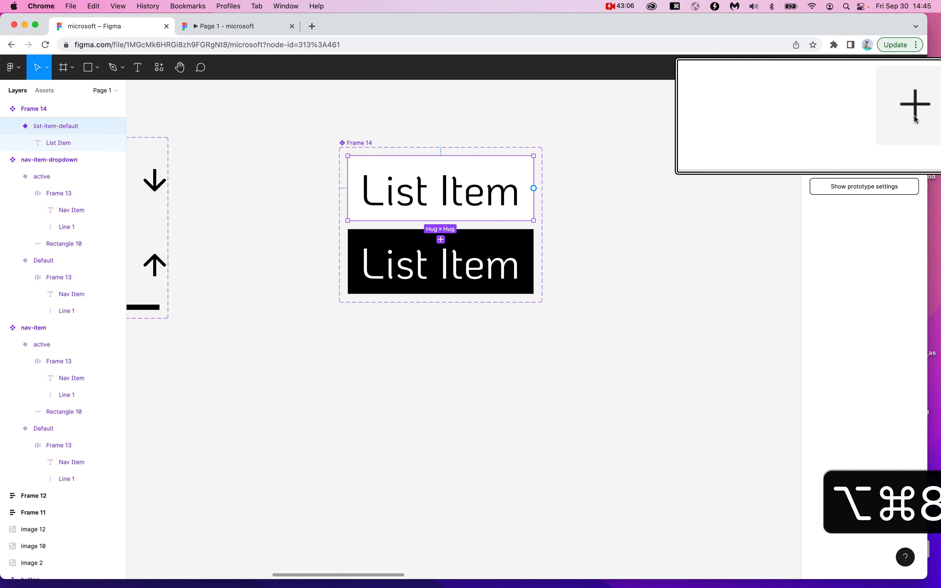
pyautogui.click(903, 111)
pyautogui.press('alt+super+8')
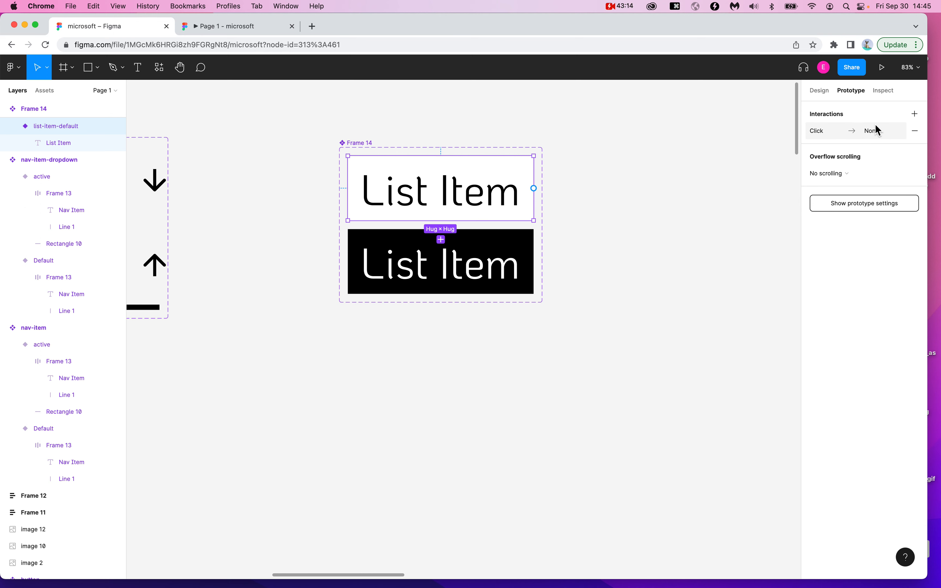
# - Set the list-item-default interaction's trigger to While hovering and its action to Change to
pyautogui.click(827, 131)
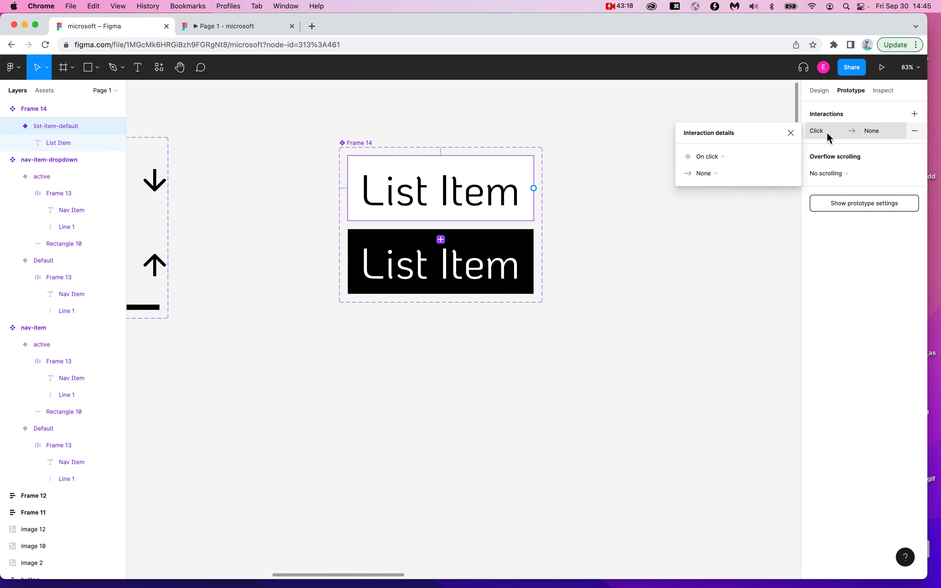
pyautogui.click(722, 160)
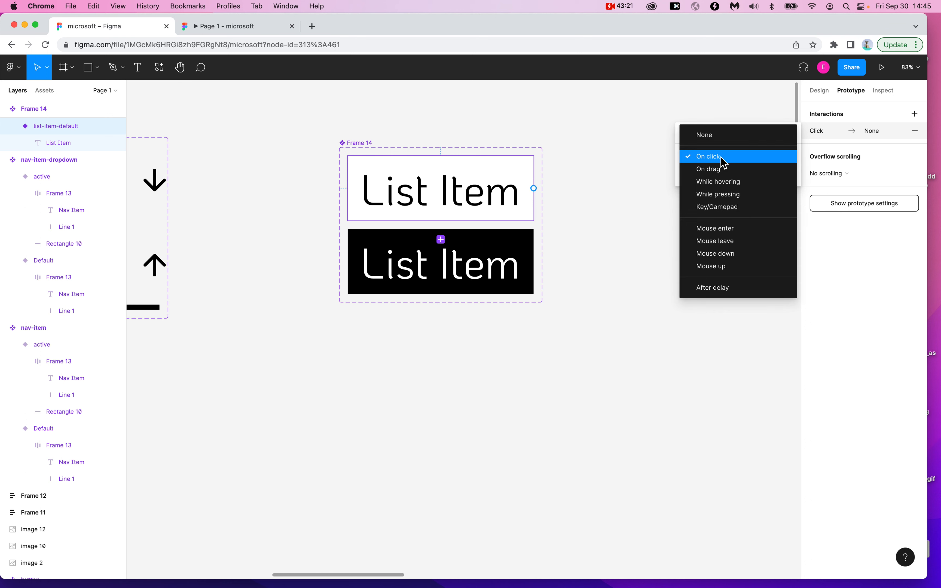
pyautogui.click(723, 183)
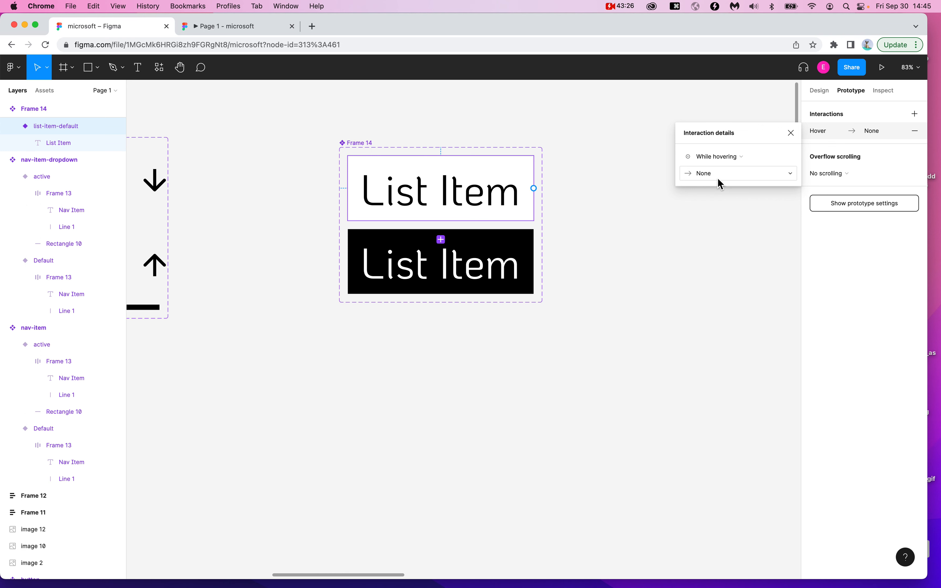
pyautogui.click(718, 178)
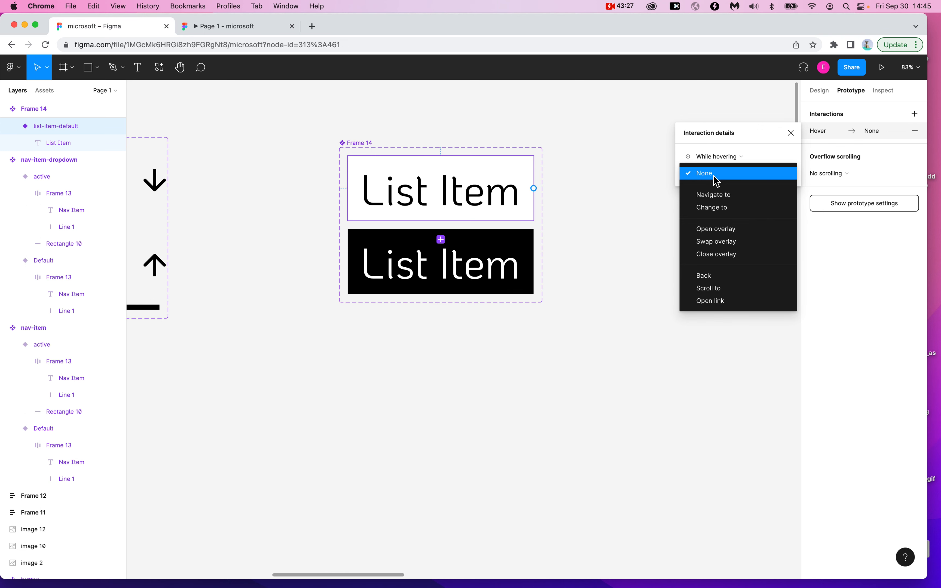
pyautogui.click(712, 209)
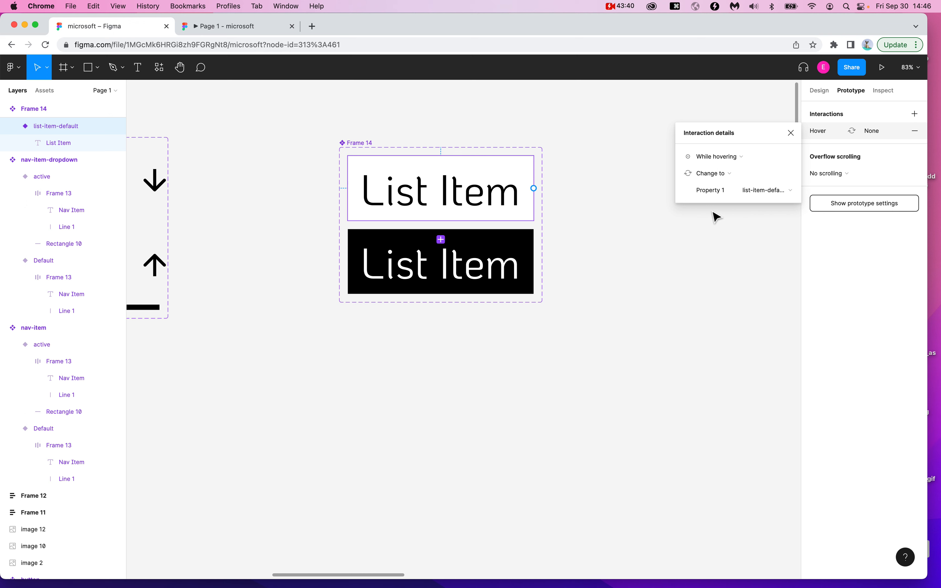
pyautogui.click(623, 6)
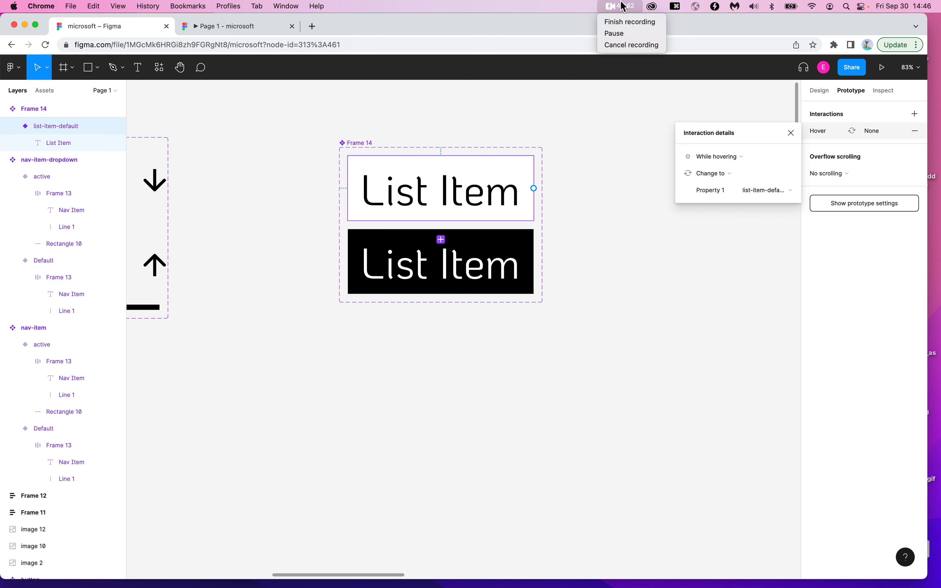
pyautogui.click(627, 34)
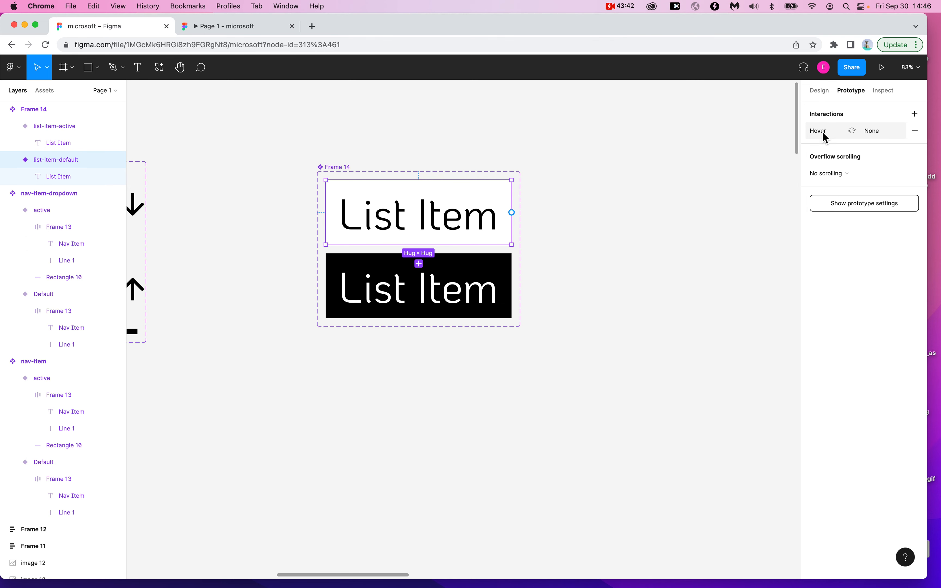
# - Make list-item-active the Property 1 target of the list-item-default variant's hover interaction
pyautogui.click(821, 134)
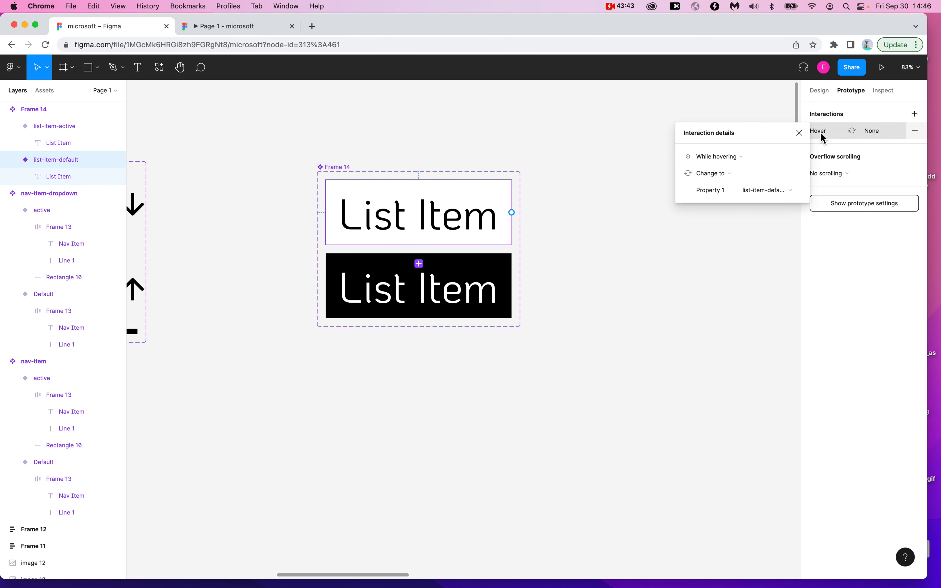
pyautogui.click(724, 174)
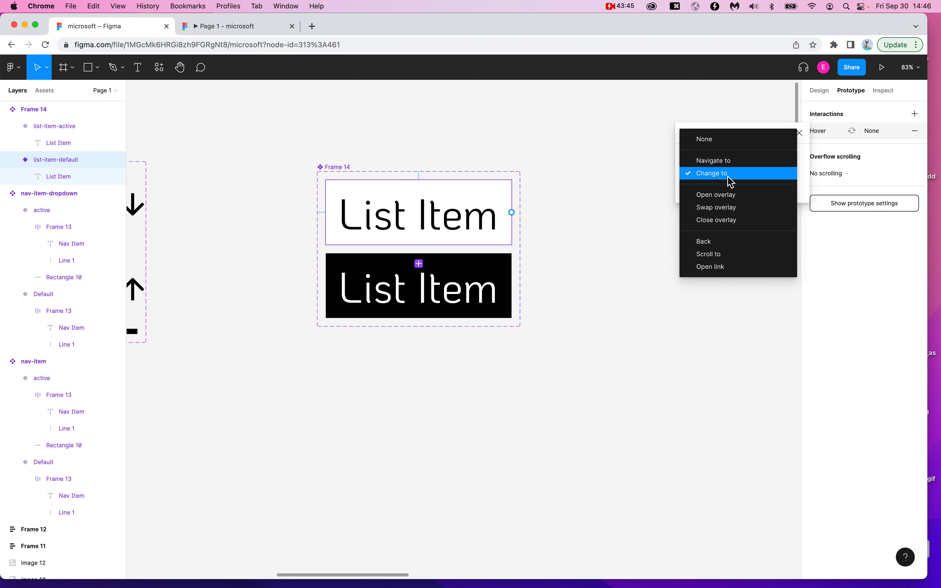
pyautogui.click(728, 174)
pyautogui.click(778, 196)
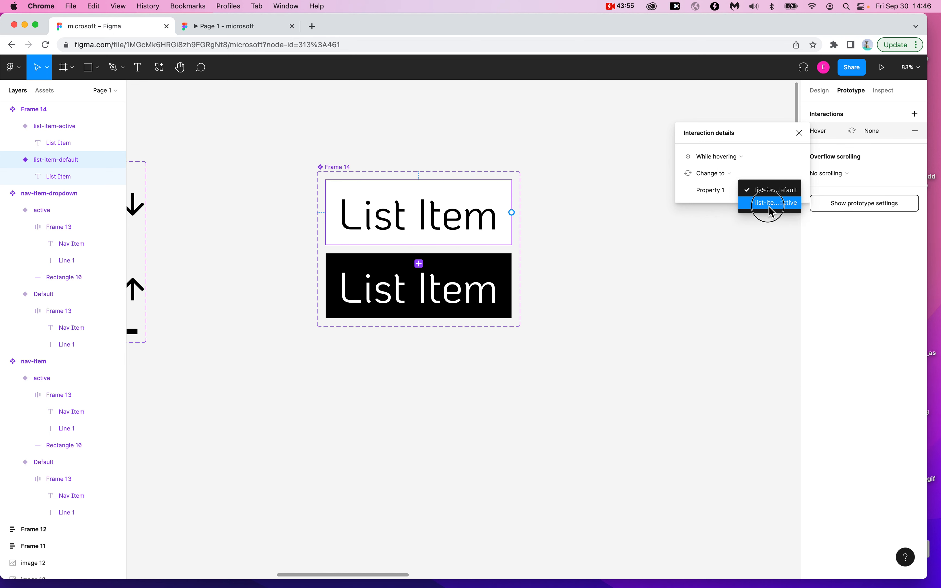
pyautogui.click(770, 206)
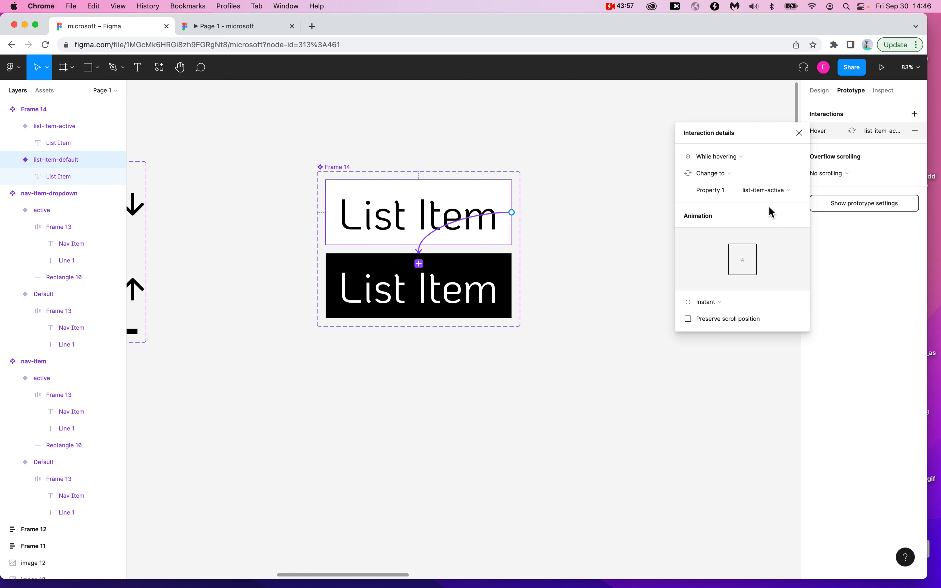
# - Add a prototype interaction to the list-item-active variant and set its trigger to While hovering
pyautogui.click(484, 280)
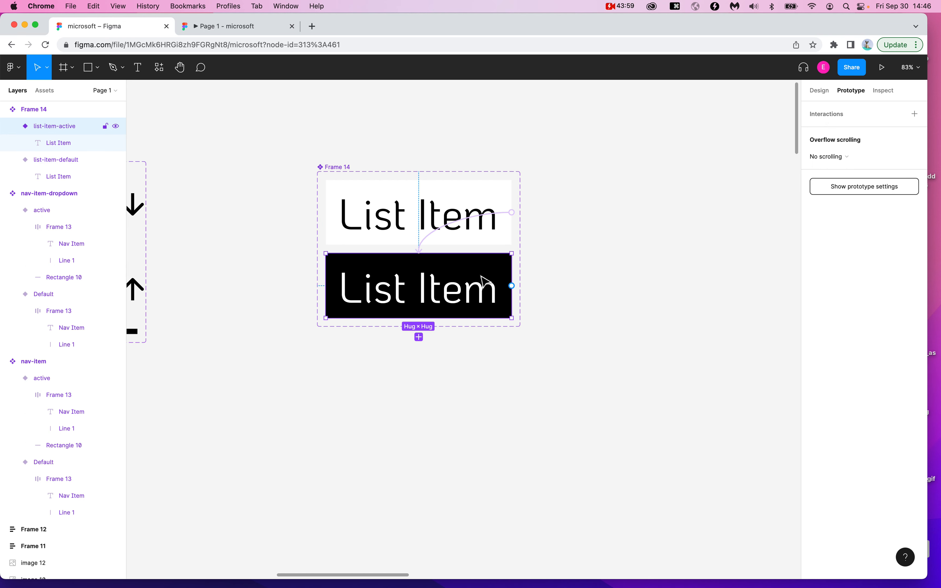
pyautogui.click(916, 119)
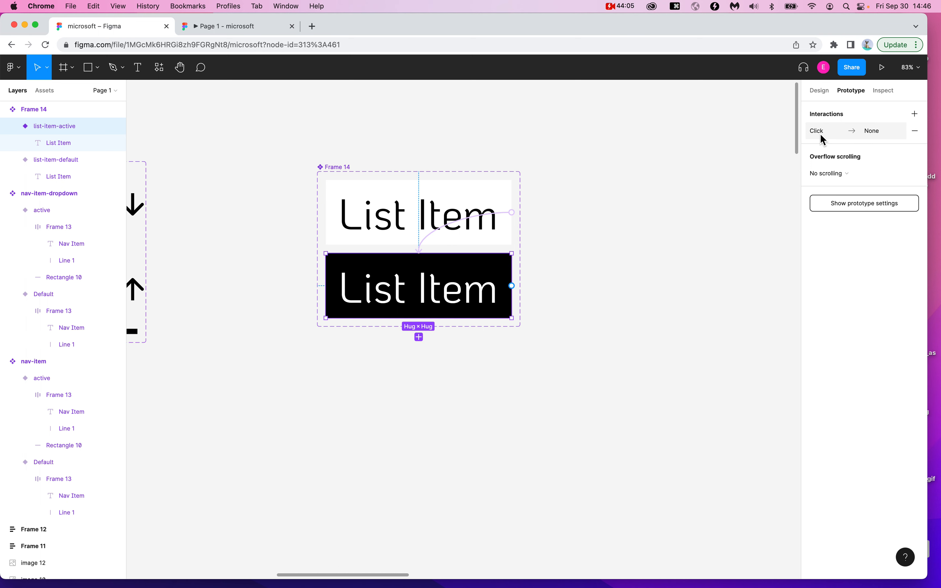
pyautogui.click(833, 139)
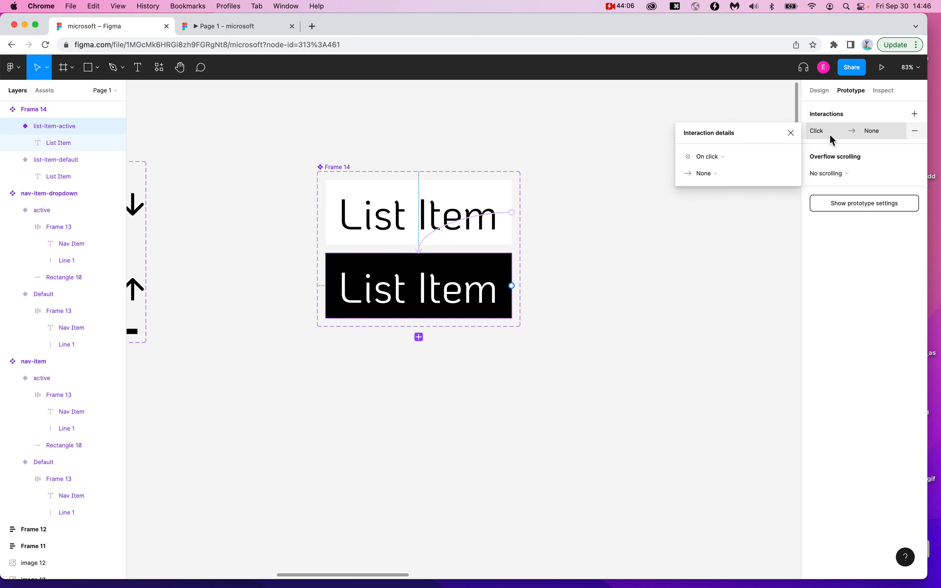
pyautogui.click(717, 158)
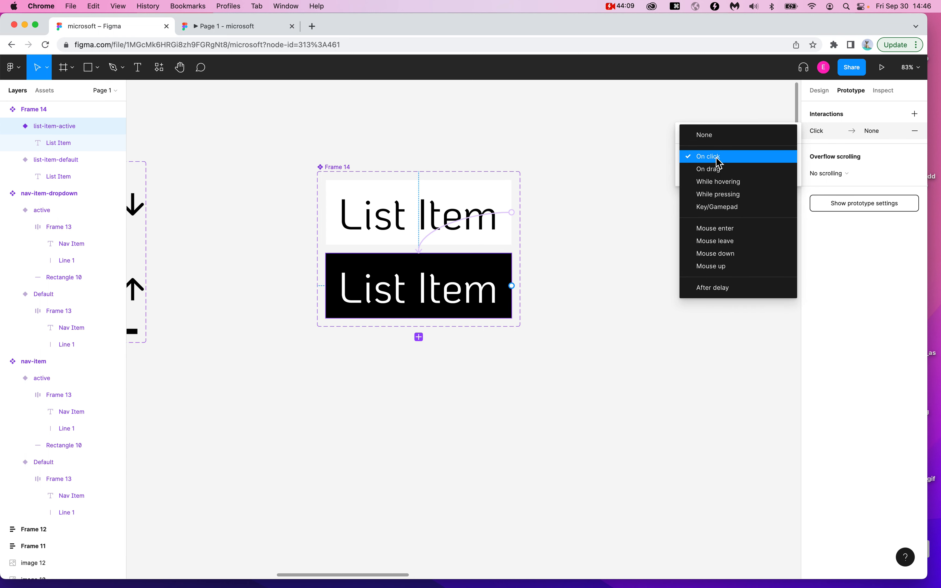
pyautogui.click(706, 183)
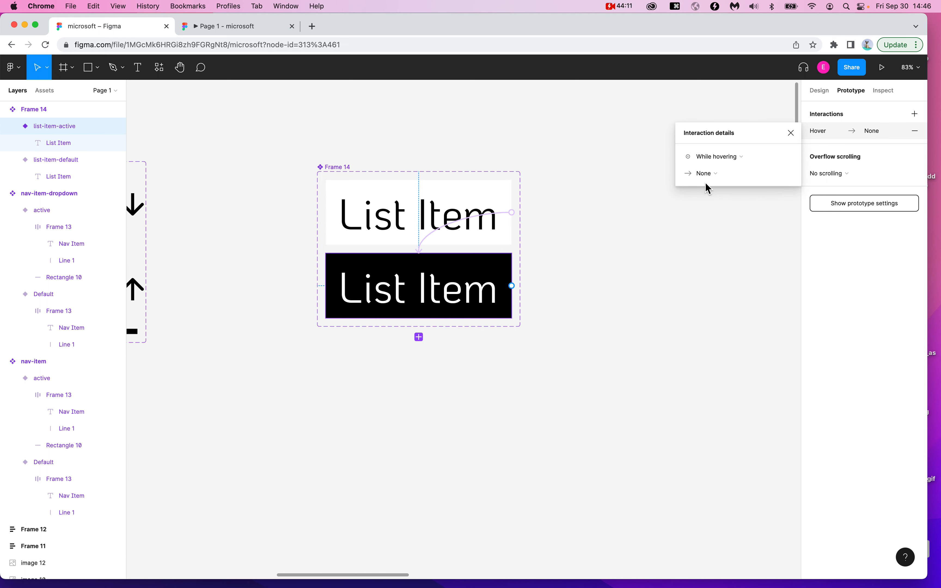
pyautogui.click(716, 157)
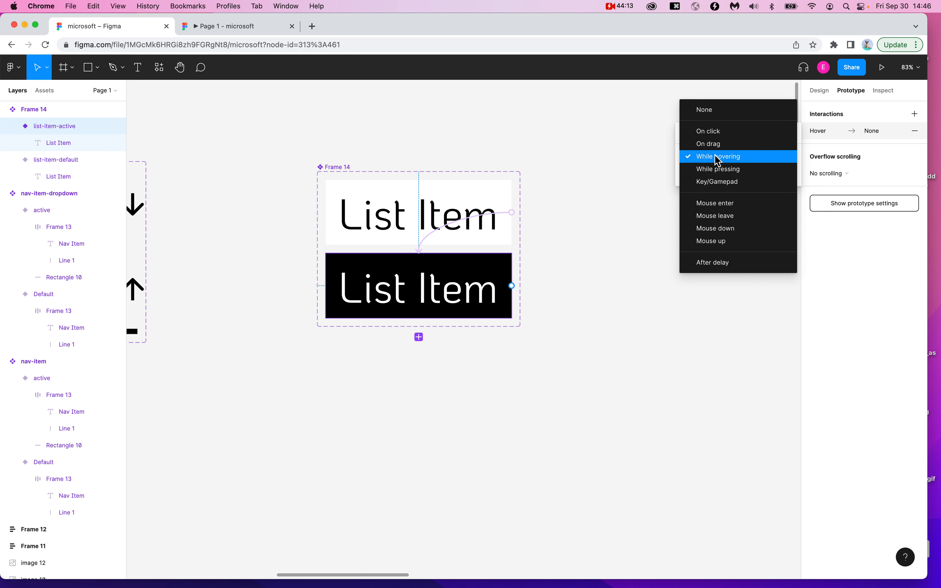
pyautogui.click(718, 158)
pyautogui.click(690, 268)
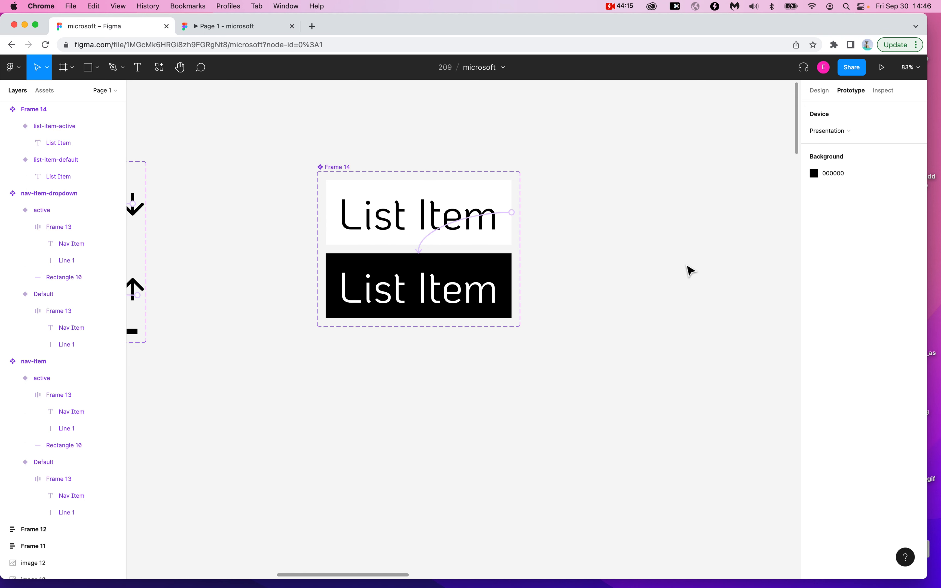
# - Review the details of the list-item-default variant's hover interaction
pyautogui.click(474, 189)
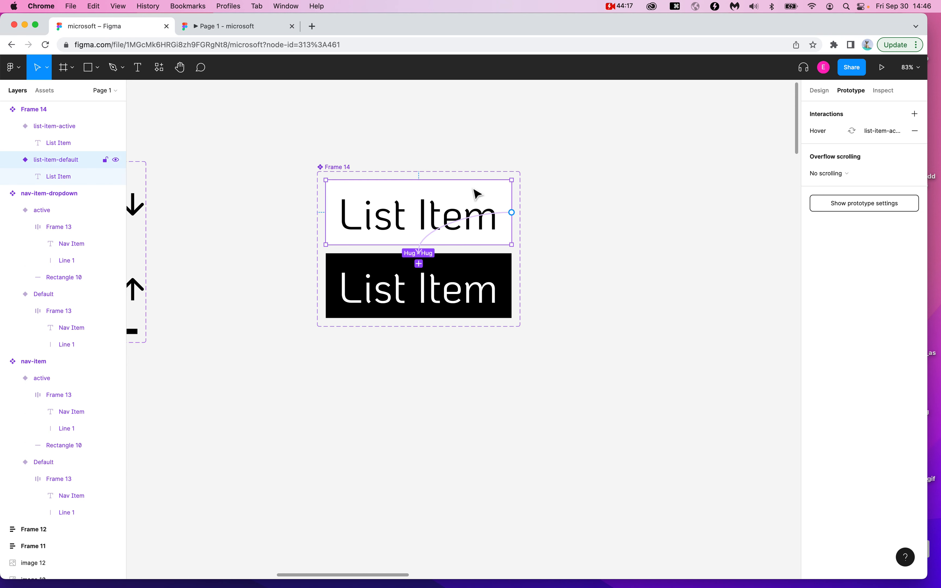
pyautogui.click(433, 239)
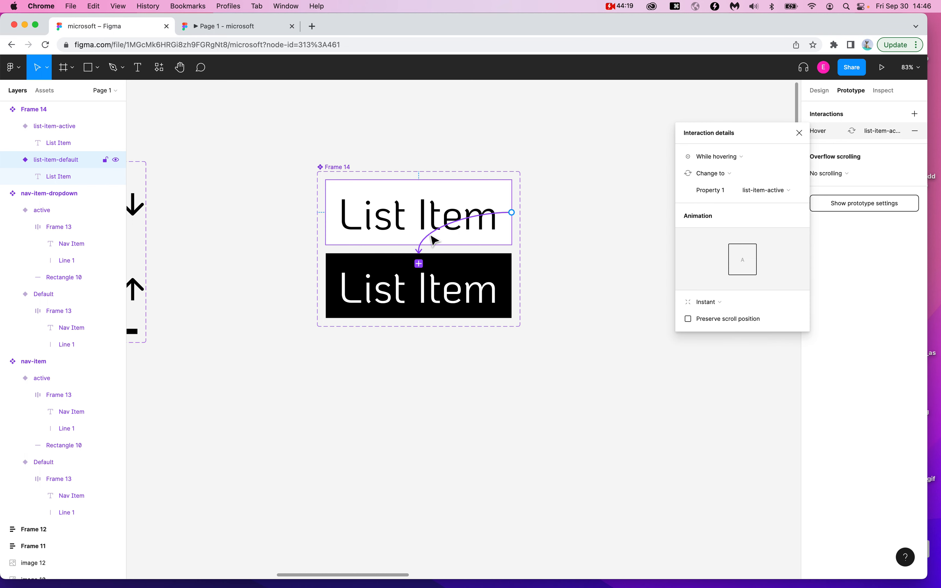
pyautogui.click(594, 228)
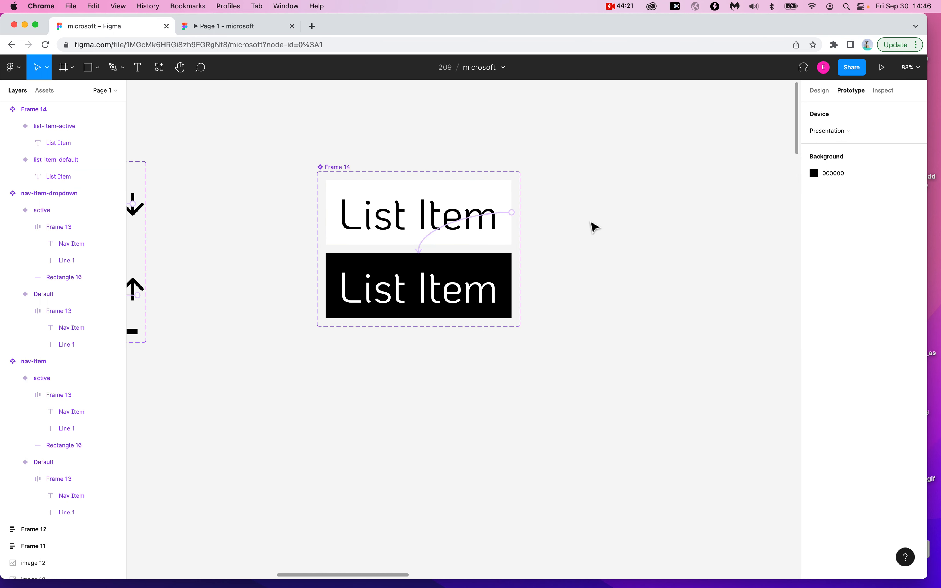
# - Place an instance of the default List Item below the Nav Item in the home frame and preview it in the prototype
pyautogui.click(405, 187)
pyautogui.scroll(-5, 389, 200)
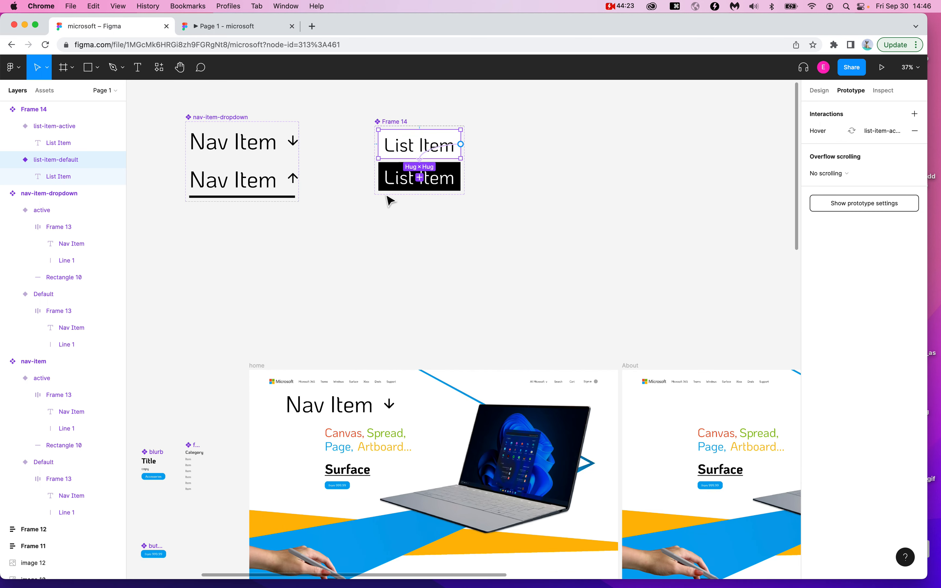
pyautogui.moveTo(410, 146); pyautogui.dragTo(309, 441)
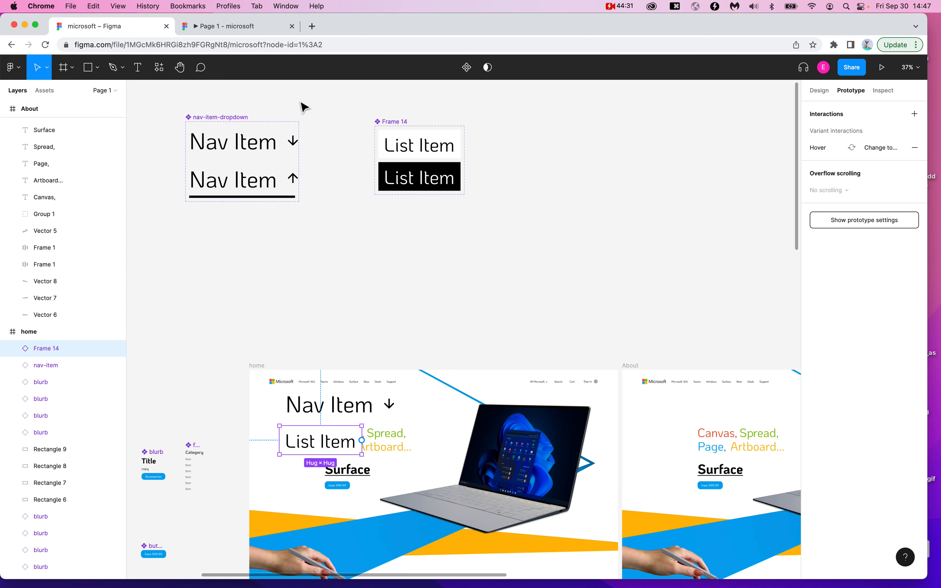
pyautogui.click(245, 26)
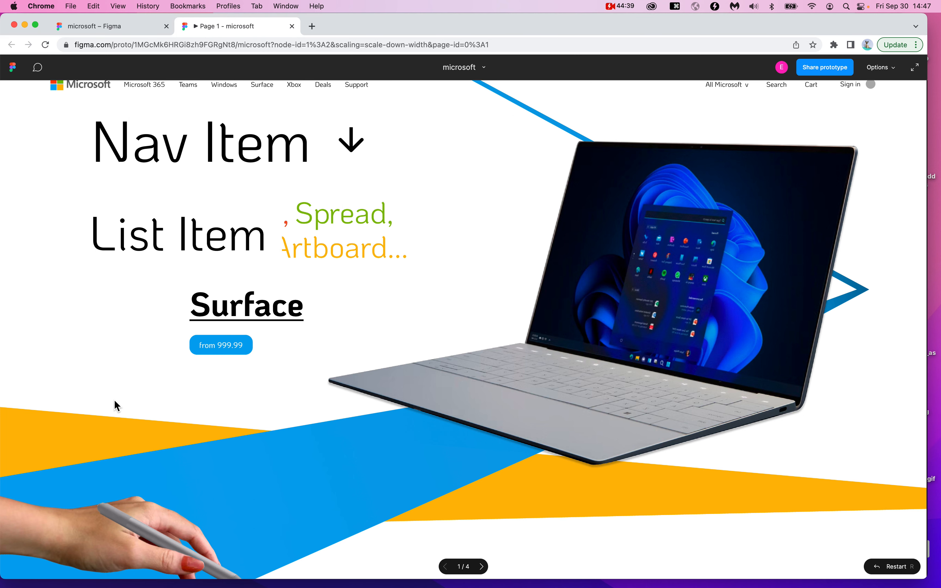
# - Return to the design file, move the List Item instance out of the home frame and delete it
pyautogui.click(122, 29)
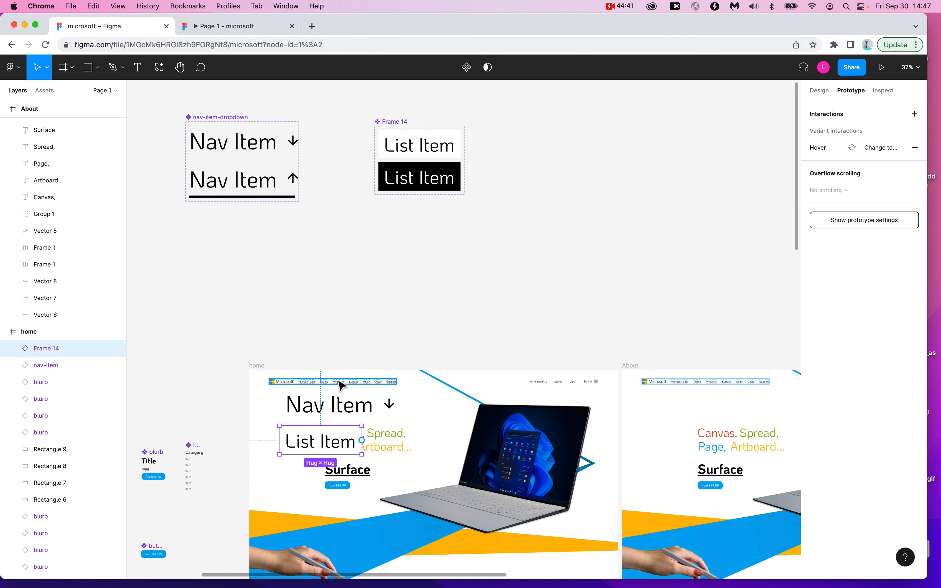
pyautogui.moveTo(301, 451); pyautogui.dragTo(551, 149)
pyautogui.scroll(5, 529, 226)
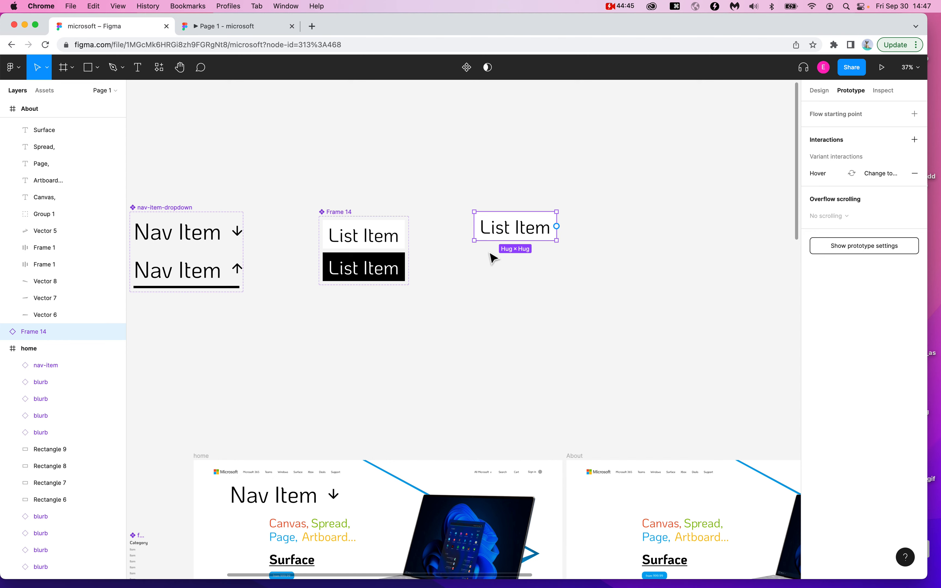
pyautogui.press('Delete')
pyautogui.scroll(5, 445, 240)
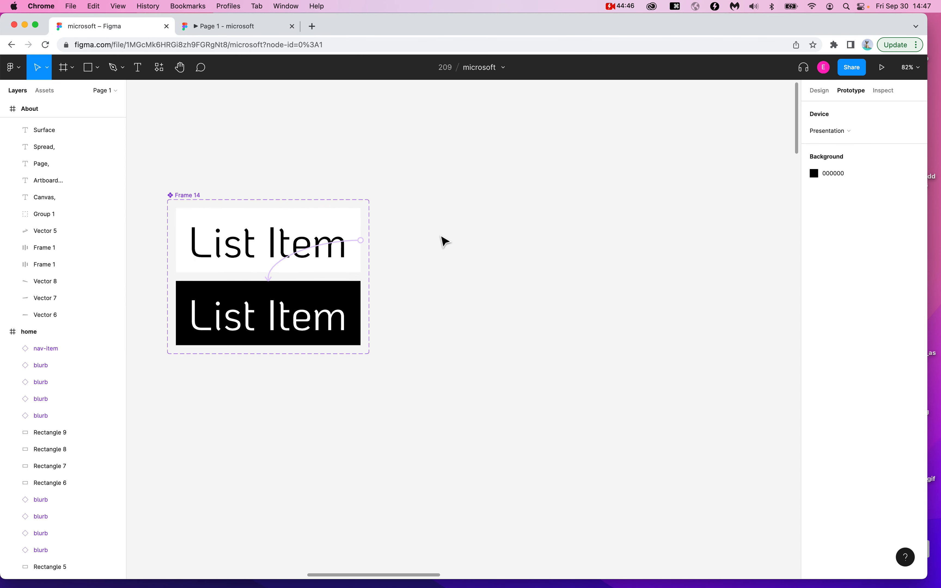
pyautogui.click(294, 247)
pyautogui.scroll(4, 248, 238)
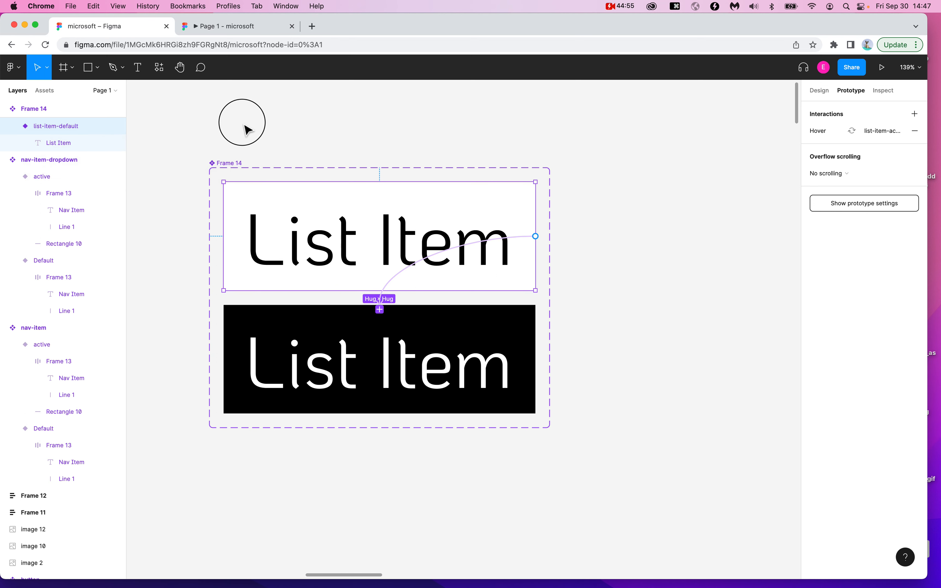
pyautogui.click(247, 129)
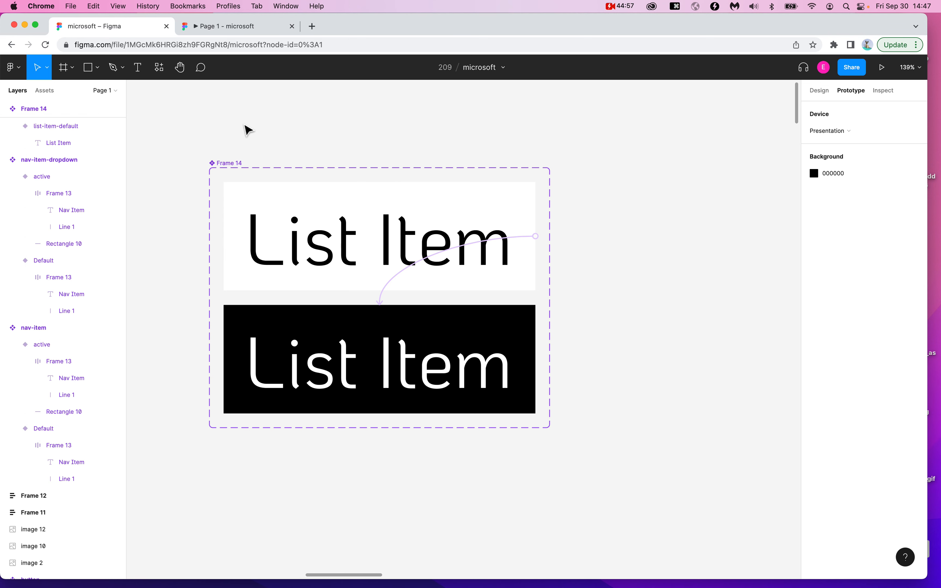
# - Rearrange the component sets so nav-item and nav-item-dropdown sit side by side with Frame 14 directly above nav-item-dropdown
pyautogui.scroll(-5, 247, 130)
pyautogui.hscroll(-8, 246, 131)
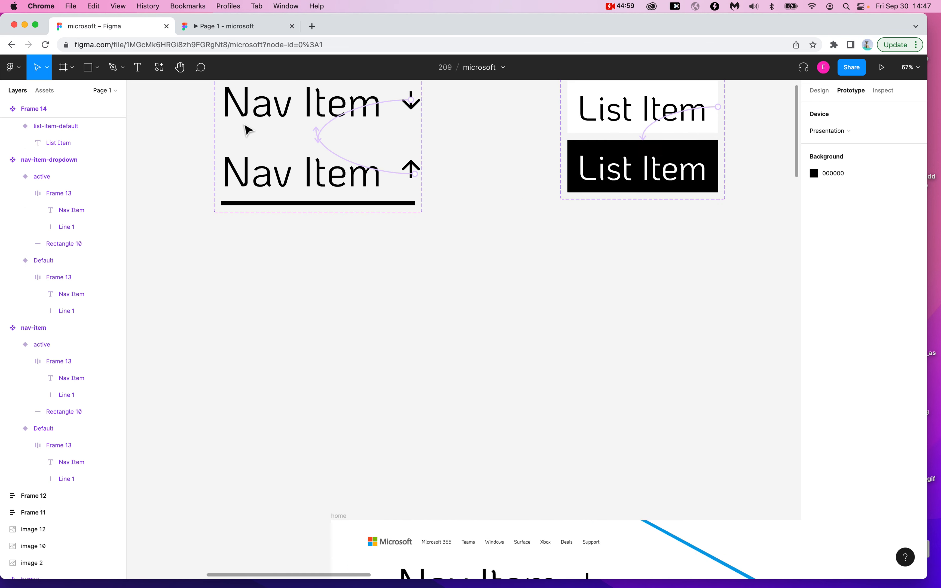
pyautogui.scroll(2, 246, 135)
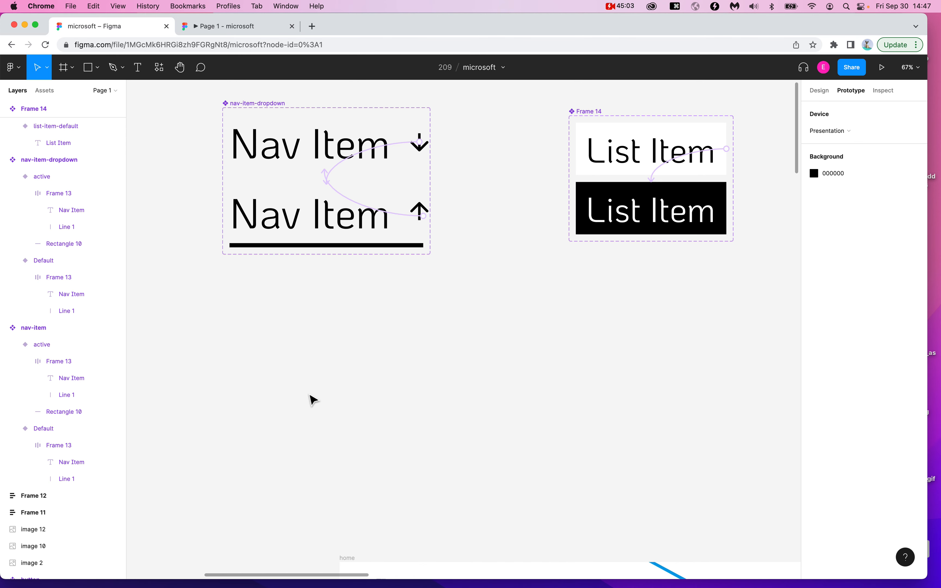
pyautogui.hscroll(-3, 311, 399)
pyautogui.scroll(5, 311, 400)
pyautogui.hscroll(5, 311, 400)
pyautogui.scroll(-3, 311, 399)
pyautogui.scroll(-1, 311, 399)
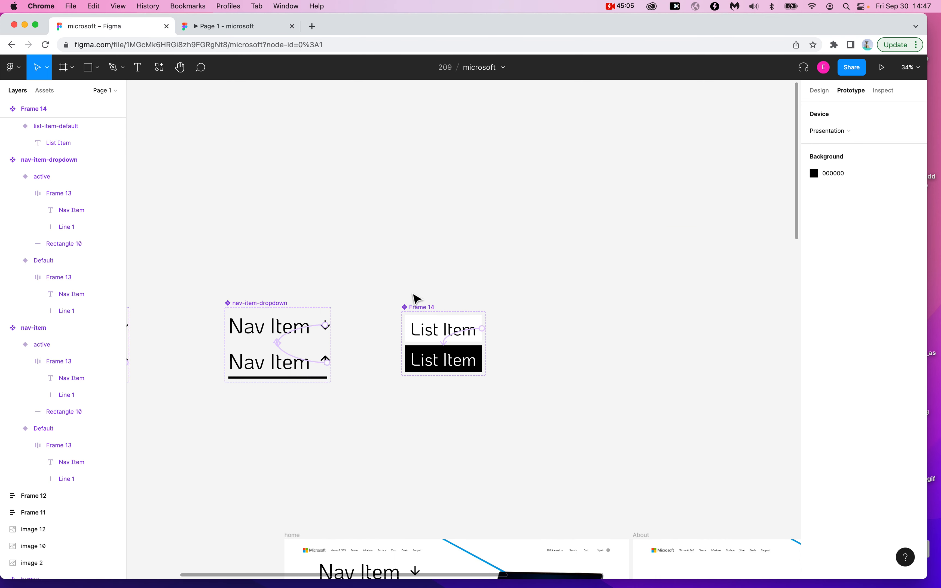
pyautogui.hscroll(-5, 263, 299)
pyautogui.click(262, 311)
pyautogui.moveTo(263, 313); pyautogui.dragTo(202, 152)
pyautogui.moveTo(487, 316); pyautogui.dragTo(363, 154)
pyautogui.moveTo(645, 320); pyautogui.dragTo(341, 174)
pyautogui.scroll(3, 377, 323)
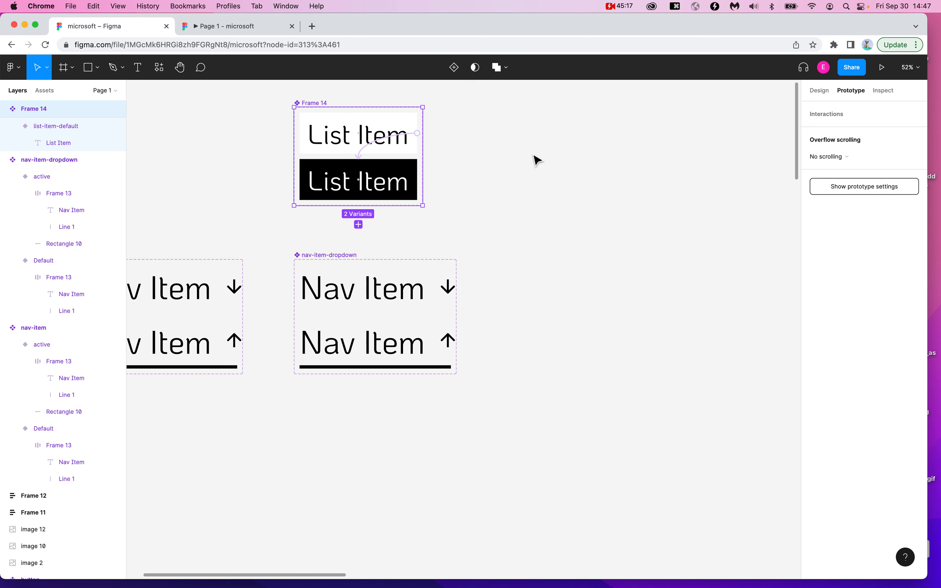
# - Place an instance of Frame 14's default white List Item variant in the empty area beside nav-item-dropdown
pyautogui.scroll(3, 534, 158)
pyautogui.click(355, 134)
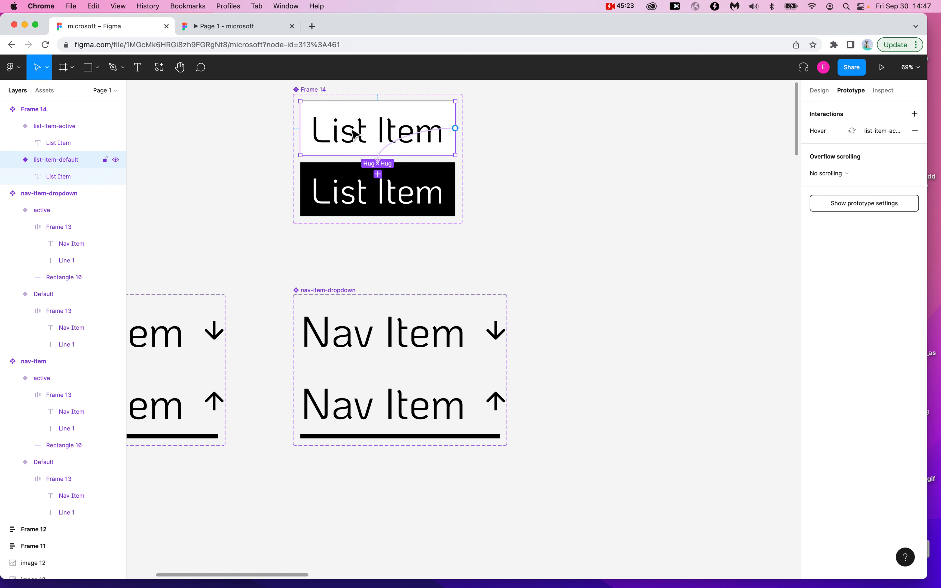
pyautogui.moveTo(348, 135); pyautogui.dragTo(654, 336)
pyautogui.hscroll(5, 624, 465)
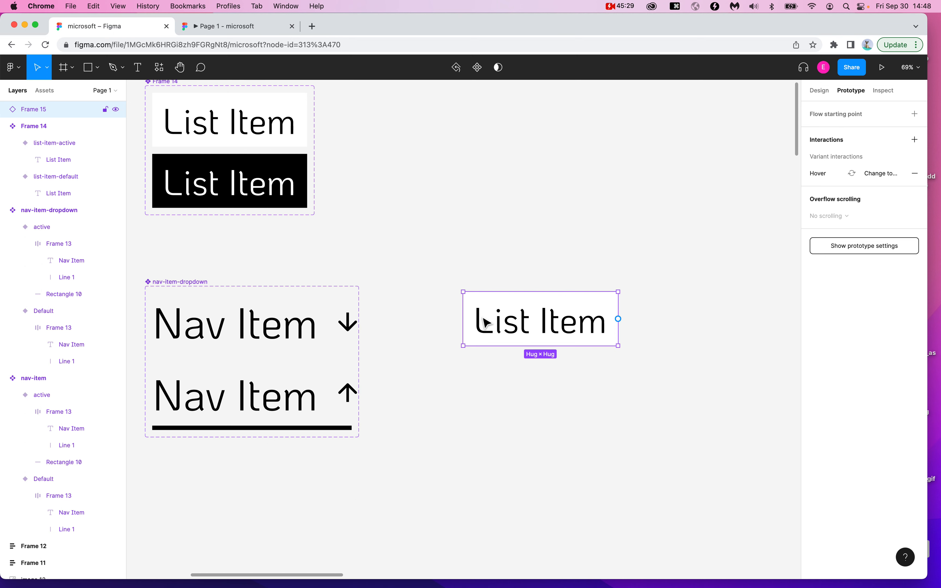
pyautogui.press('alt+super+8')
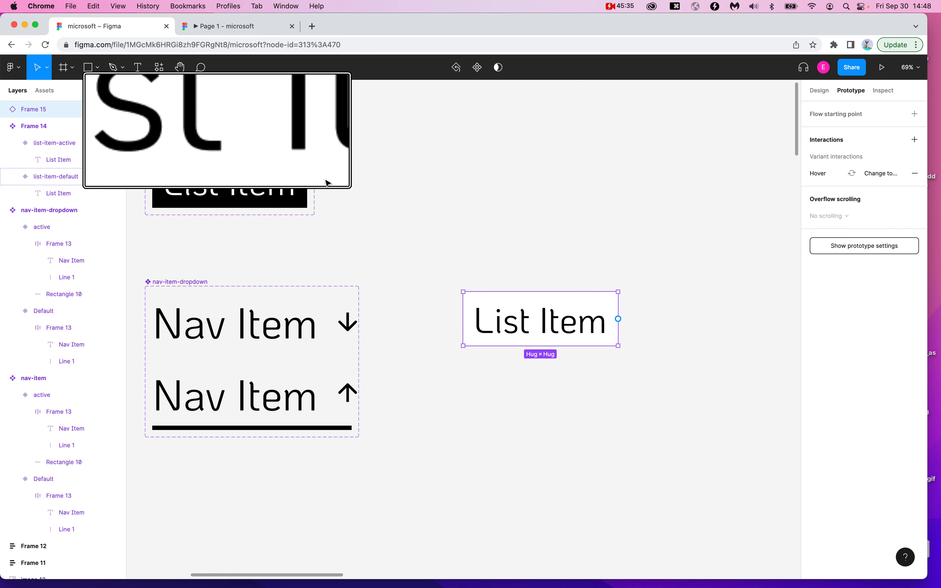
pyautogui.scroll(-3, 237, 139)
pyautogui.scroll(-2, 238, 140)
pyautogui.press('alt+super+8')
# - Rename the Frame 14 component set as list-item
pyautogui.moveTo(241, 142); pyautogui.dragTo(221, 122)
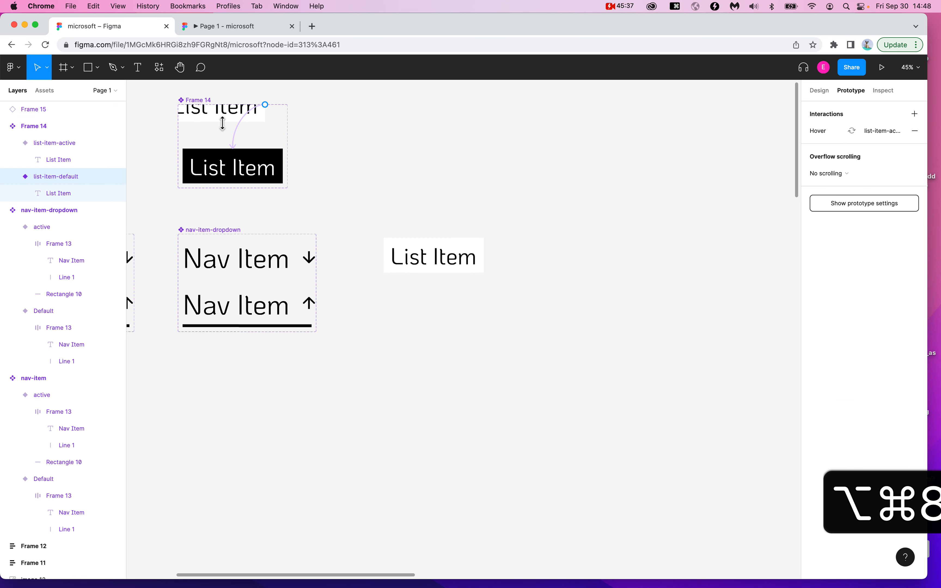
pyautogui.press('super+z')
pyautogui.click(212, 101)
pyautogui.doubleClick(205, 100)
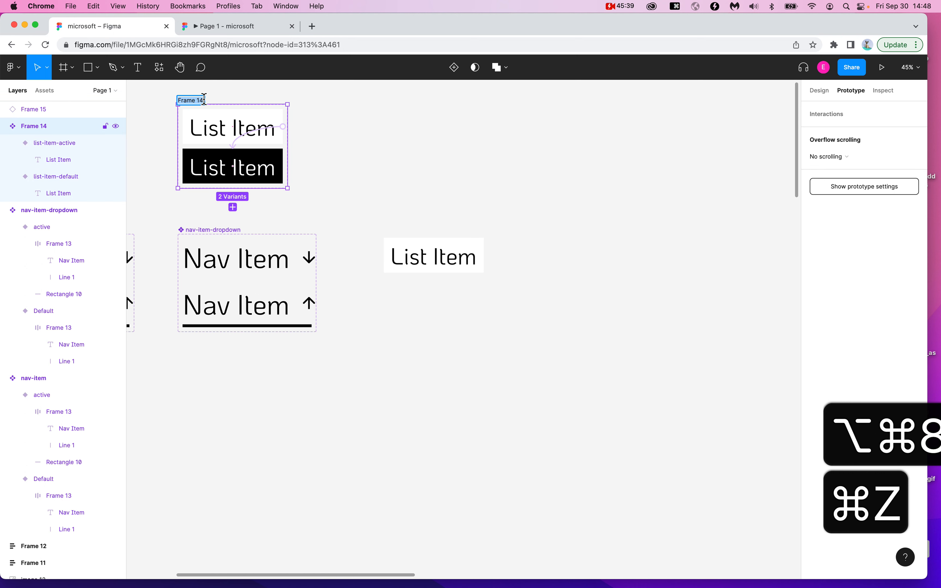
pyautogui.press('alt+super+8')
pyautogui.write('li')
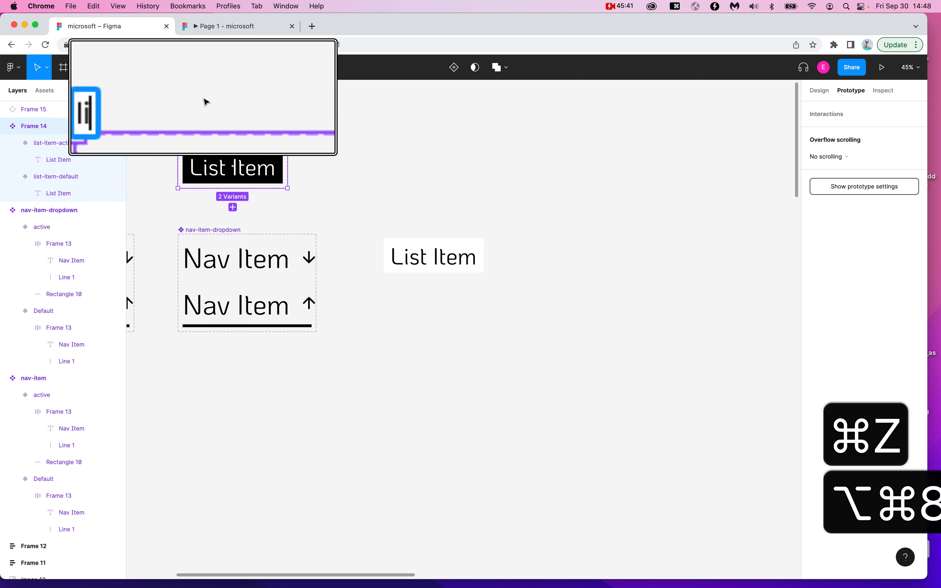
pyautogui.write('st-item')
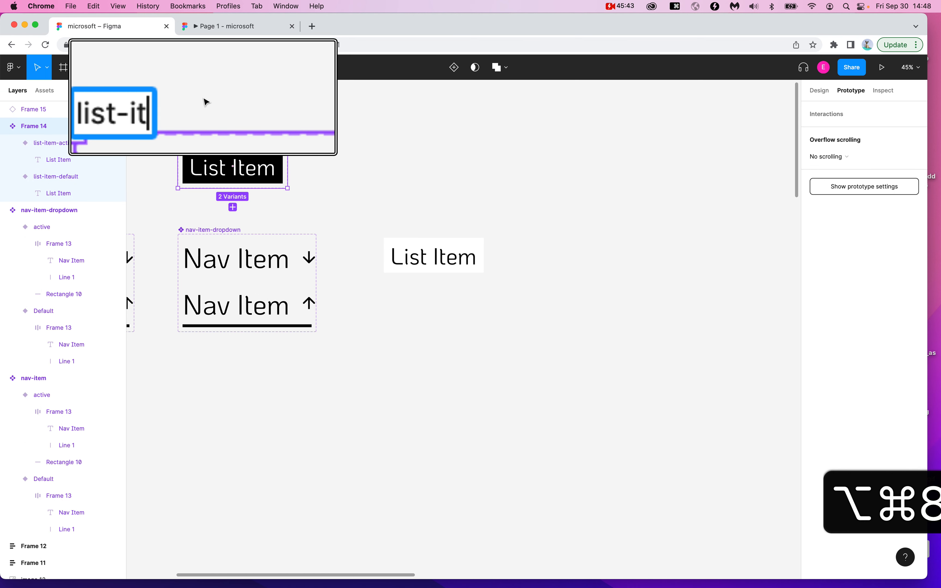
pyautogui.press('alt+super+8')
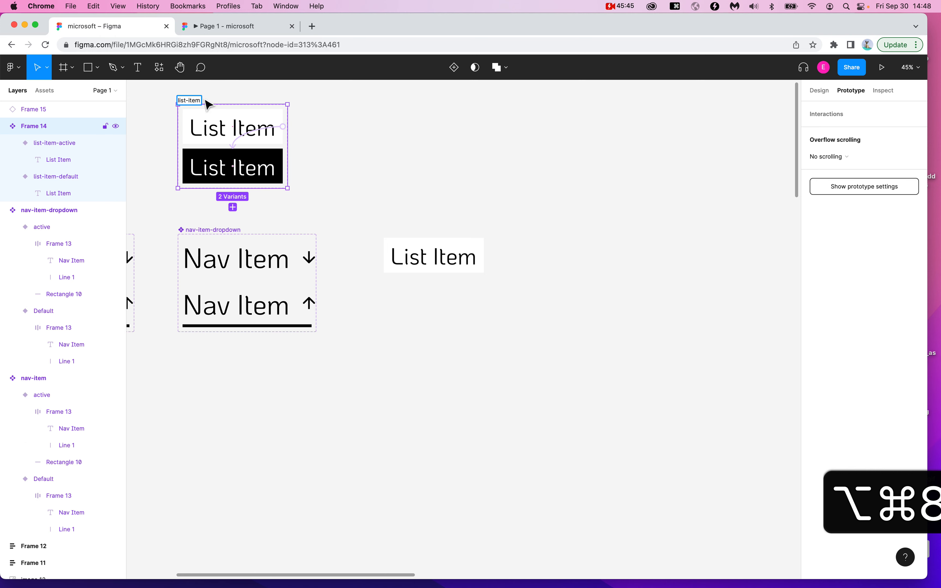
pyautogui.click(354, 130)
# - Replace the loose List Item instance with a new instance of the list-item set's default variant
pyautogui.click(421, 258)
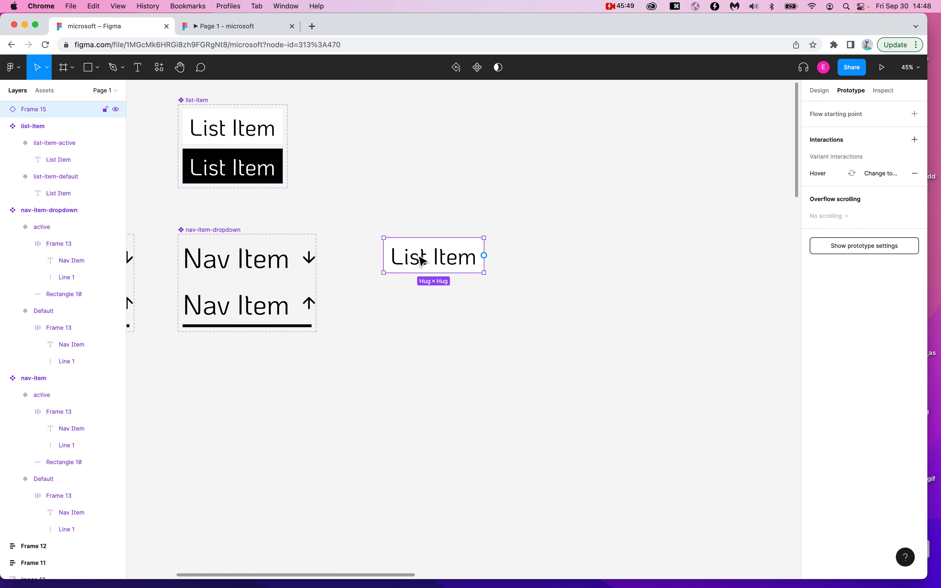
pyautogui.press('BackSpace')
pyautogui.moveTo(227, 128); pyautogui.dragTo(447, 241)
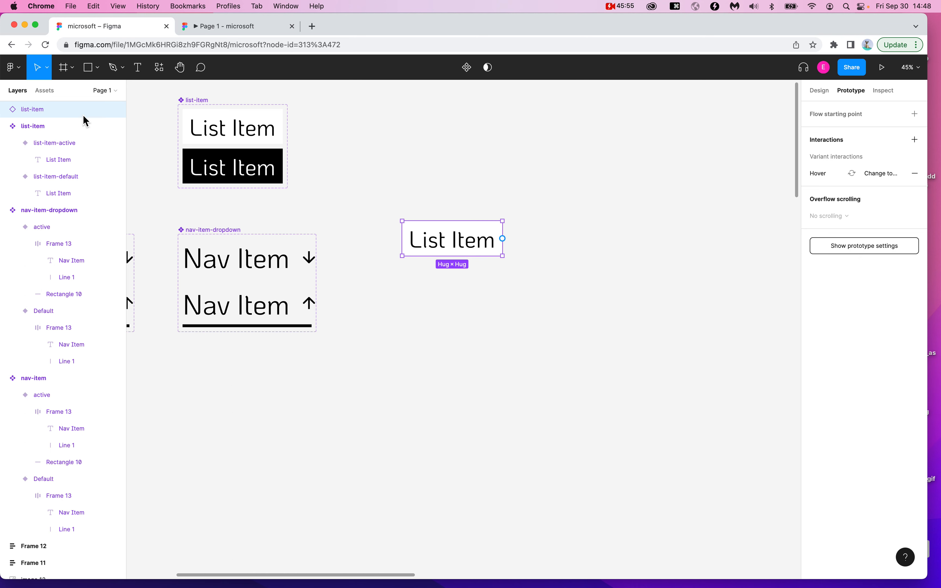
pyautogui.press('alt+super+8')
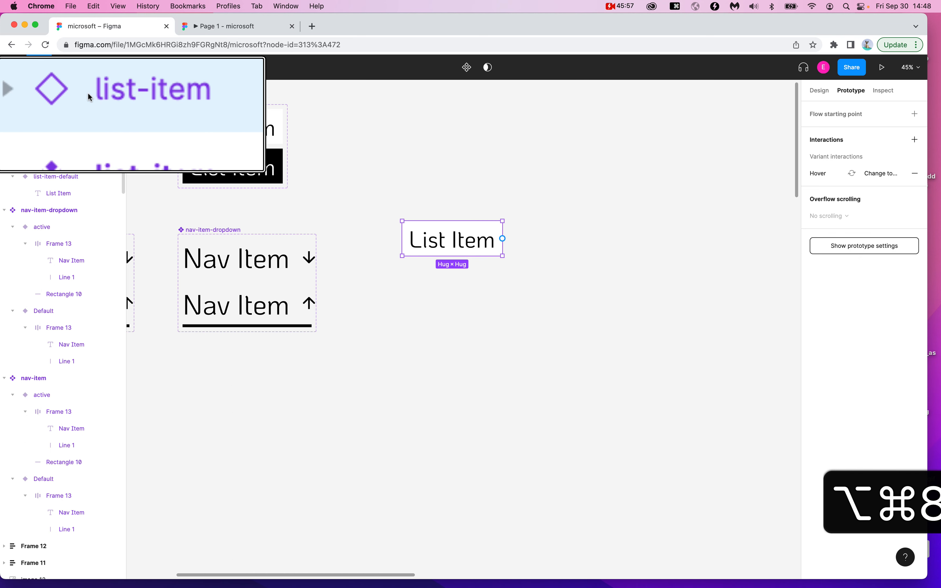
pyautogui.press('alt+super+8')
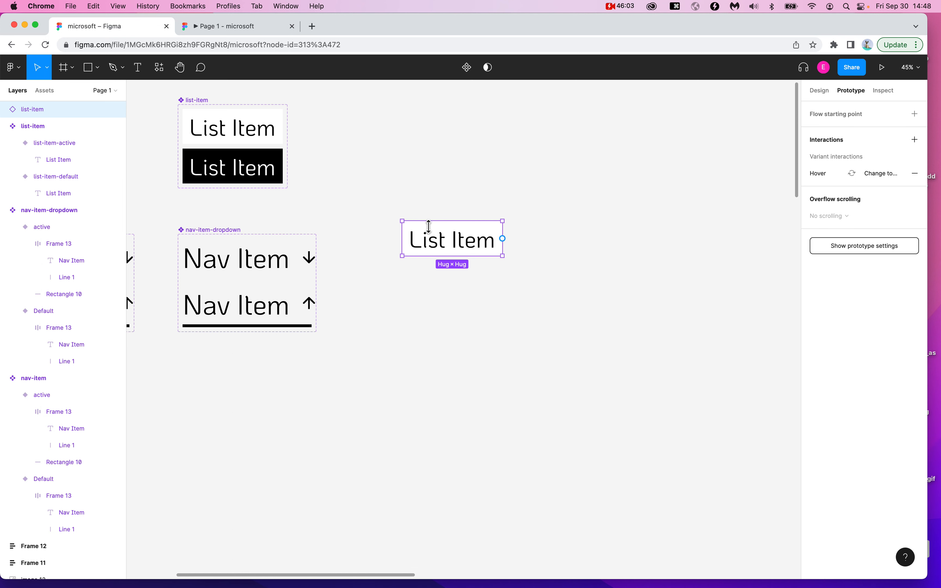
# - Move the list-item instance just beneath the nav-item-dropdown set and wrap it in an auto layout frame
pyautogui.moveTo(430, 244); pyautogui.dragTo(206, 364)
pyautogui.hscroll(-5, 206, 364)
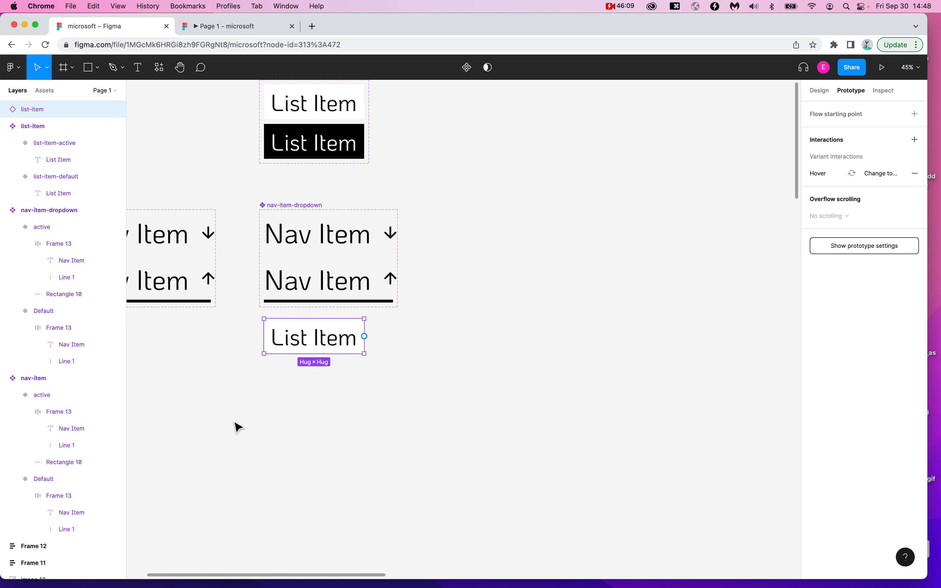
pyautogui.moveTo(306, 335); pyautogui.dragTo(302, 340)
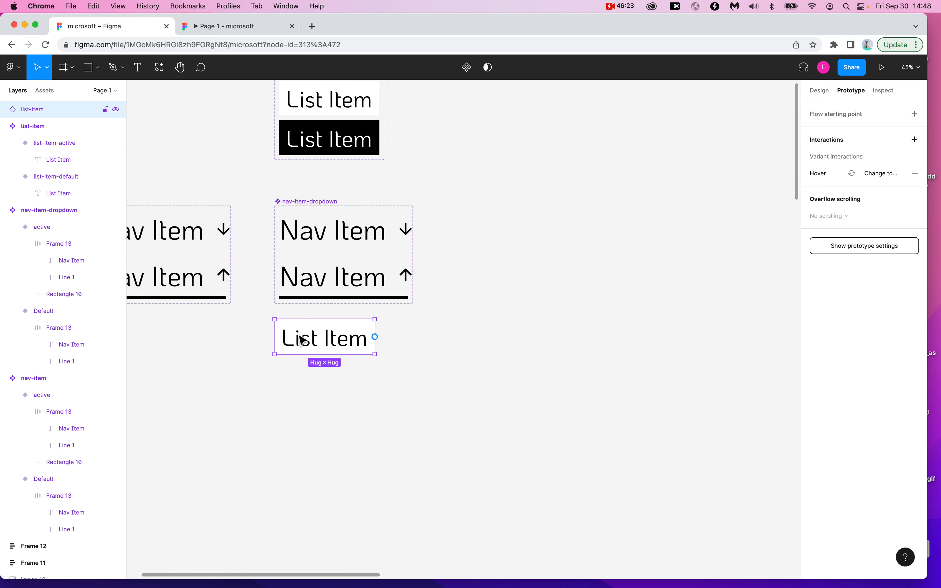
pyautogui.scroll(-2, 301, 340)
pyautogui.scroll(5, 305, 336)
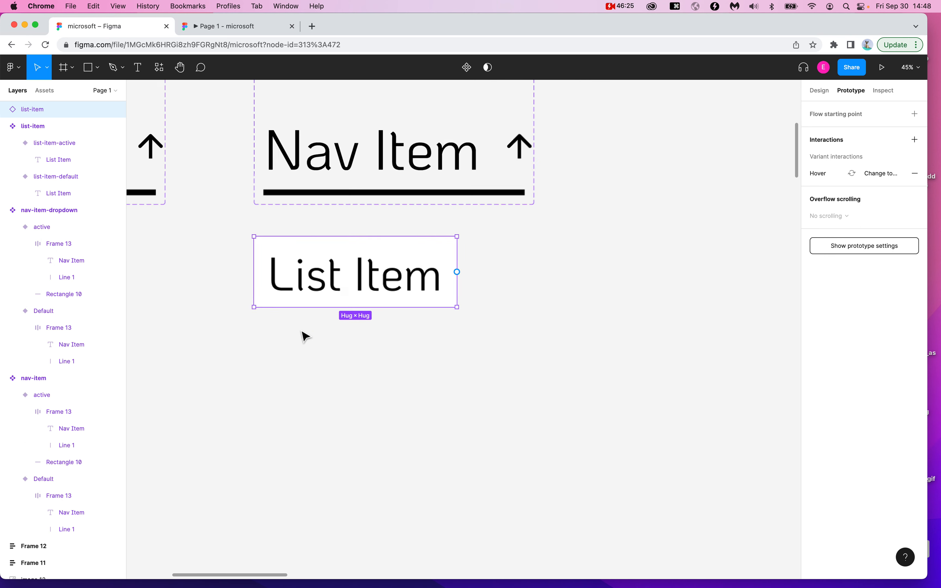
pyautogui.click(297, 257)
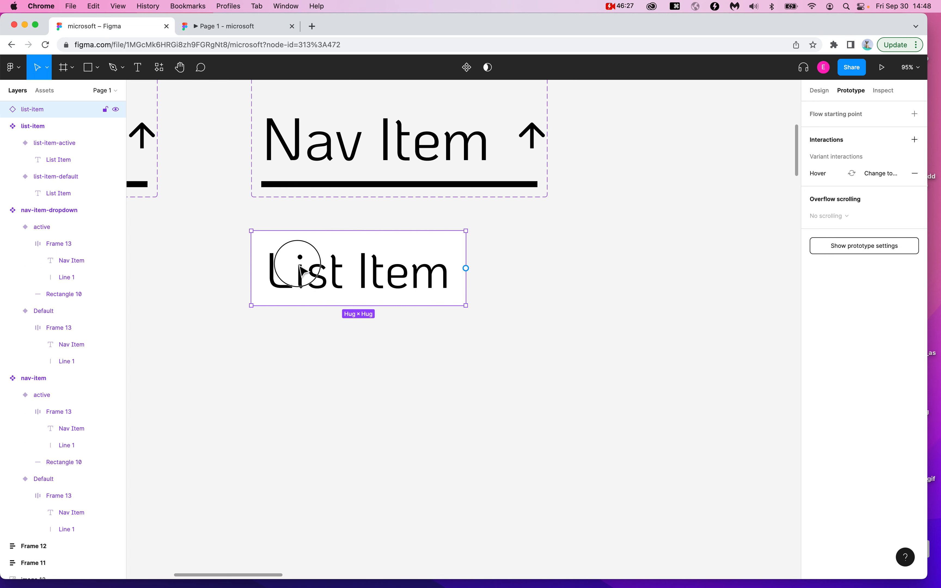
pyautogui.moveTo(298, 264); pyautogui.dragTo(303, 289)
pyautogui.hotkey('shift', 'a')
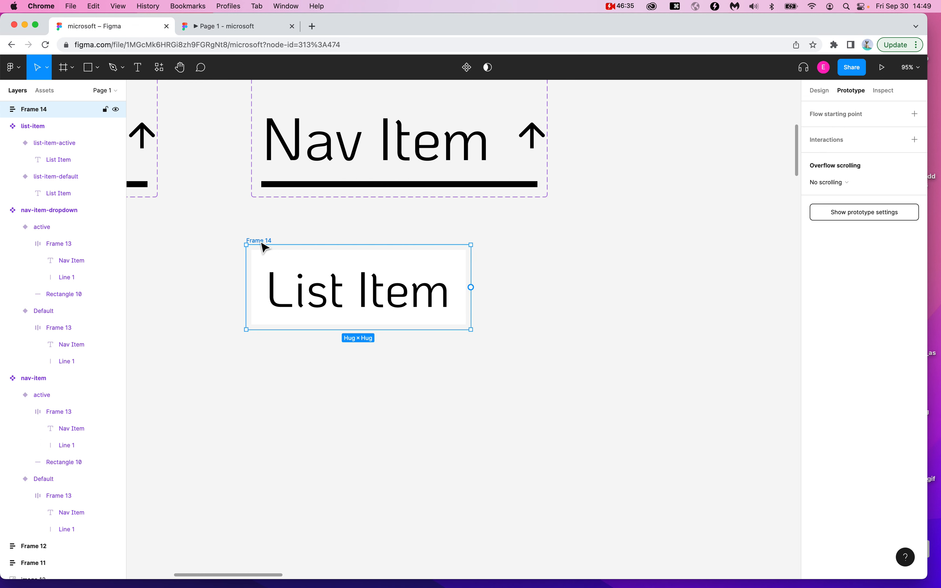
# - Duplicate the nested list-item instance inside the auto layout frame until it holds a stack of six items
pyautogui.click(5, 111)
pyautogui.click(68, 132)
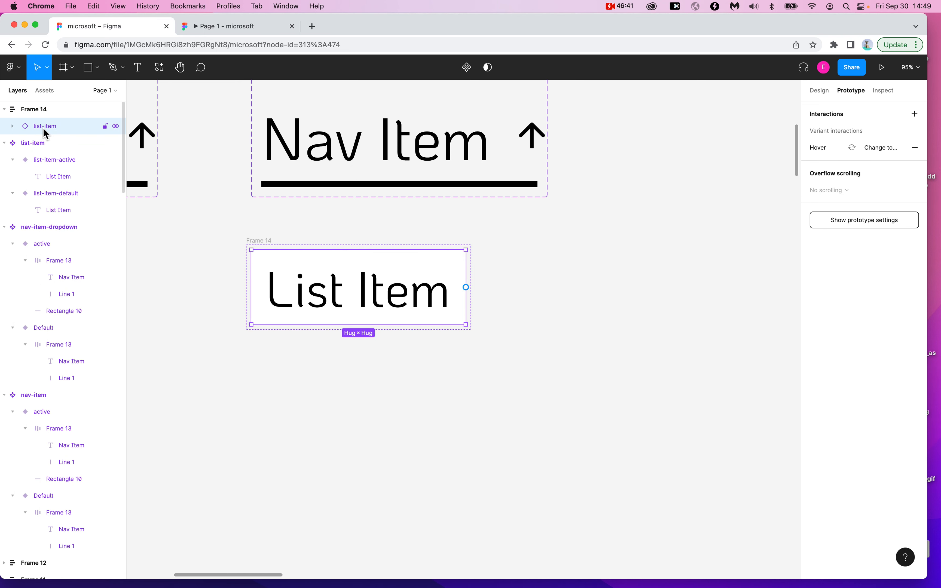
pyautogui.press('alt+super+8')
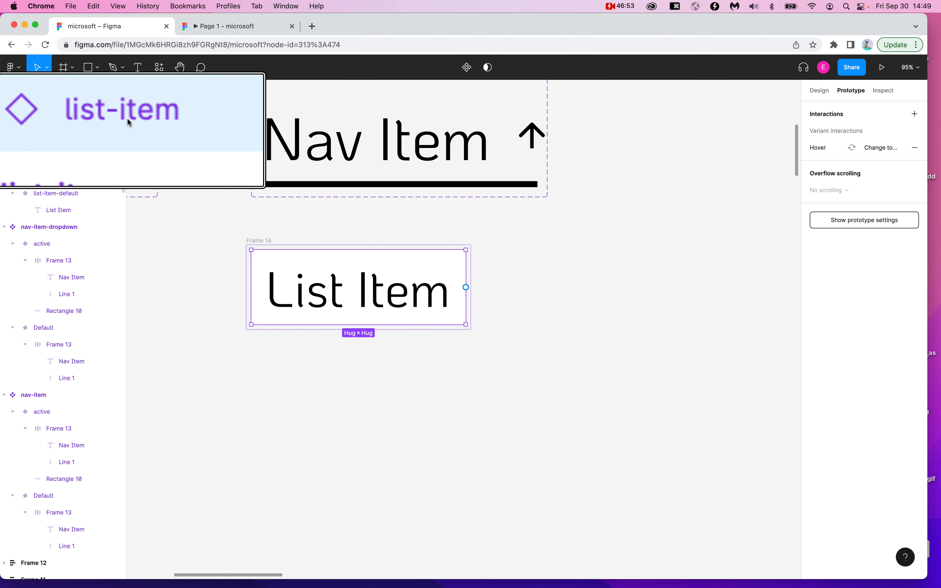
pyautogui.press('alt+super+8')
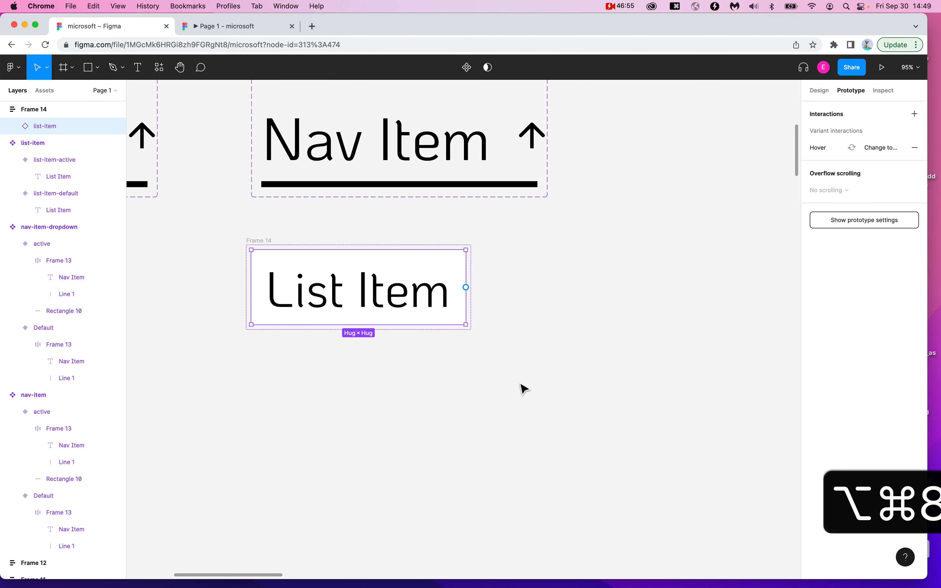
pyautogui.press('super+d')
pyautogui.scroll(-5, 523, 390)
pyautogui.scroll(-2, 523, 389)
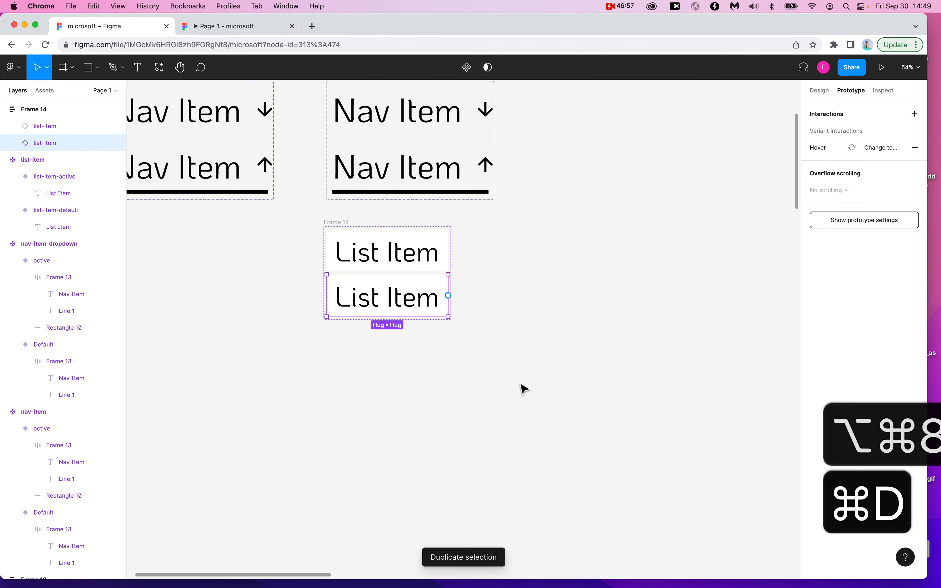
pyautogui.press('super+d')
pyautogui.press('super+d')
pyautogui.press('super+d')
pyautogui.press('super+d')
pyautogui.scroll(-4, 523, 389)
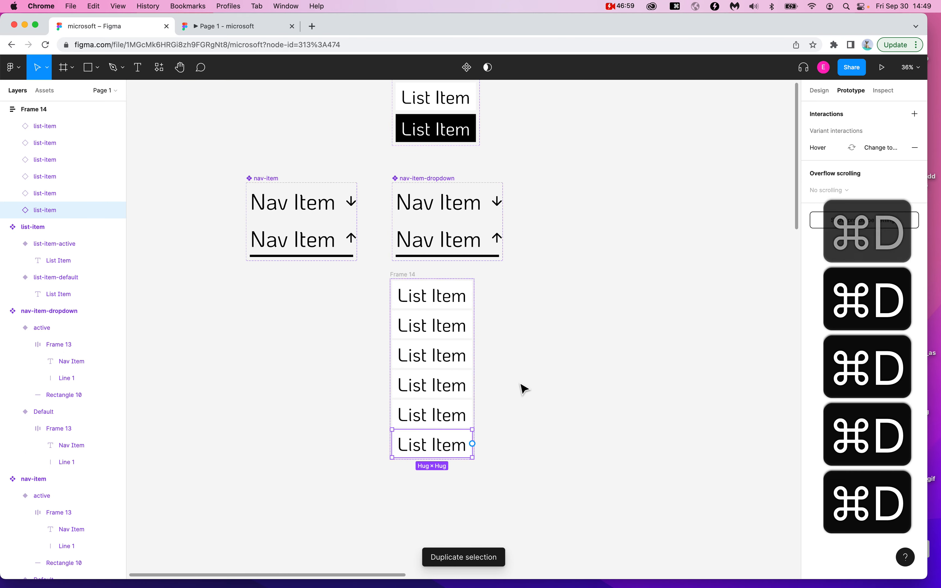
pyautogui.press('super+d')
pyautogui.press('super+z')
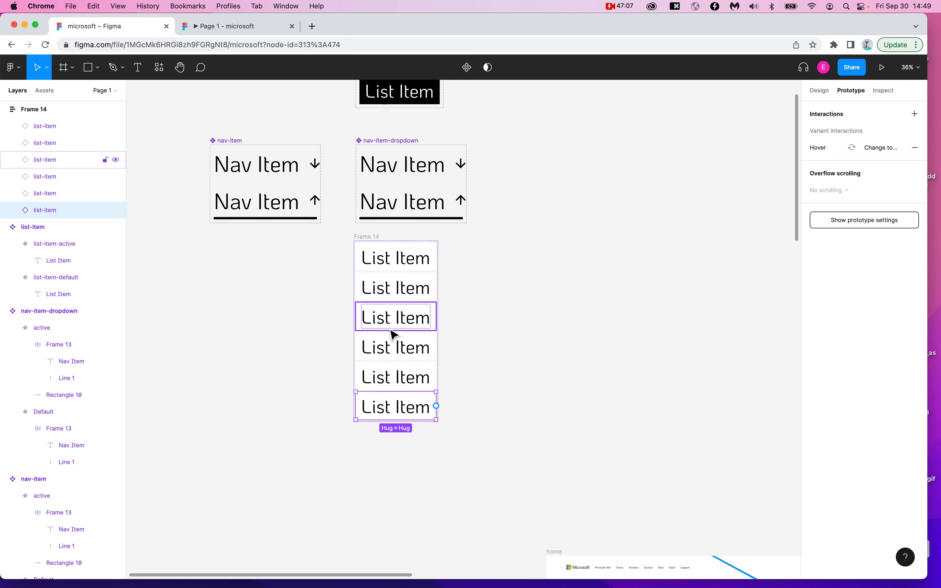
# - Rename the auto layout frame holding the six list items as list-column
pyautogui.hscroll(2, 508, 411)
pyautogui.hscroll(1, 508, 410)
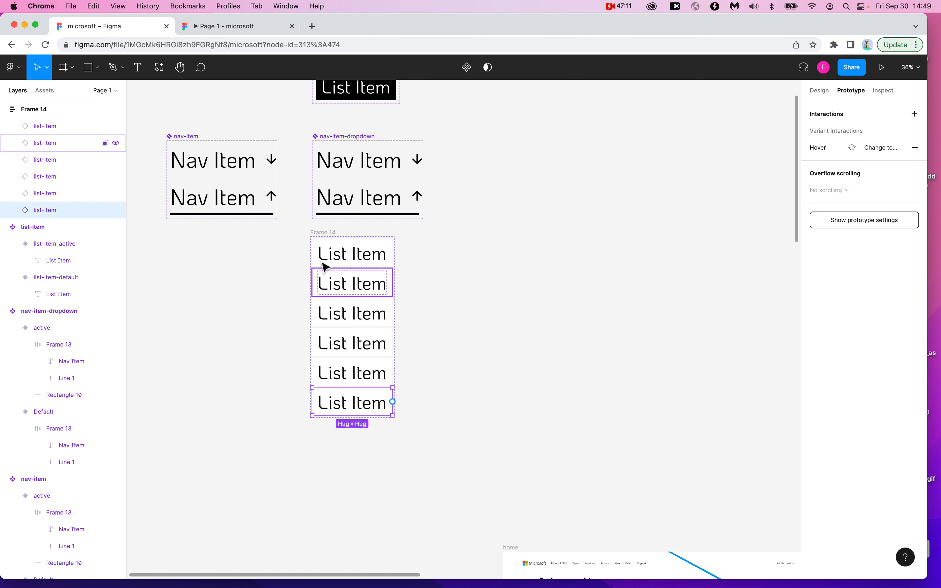
pyautogui.scroll(5, 324, 267)
pyautogui.scroll(-2, 325, 263)
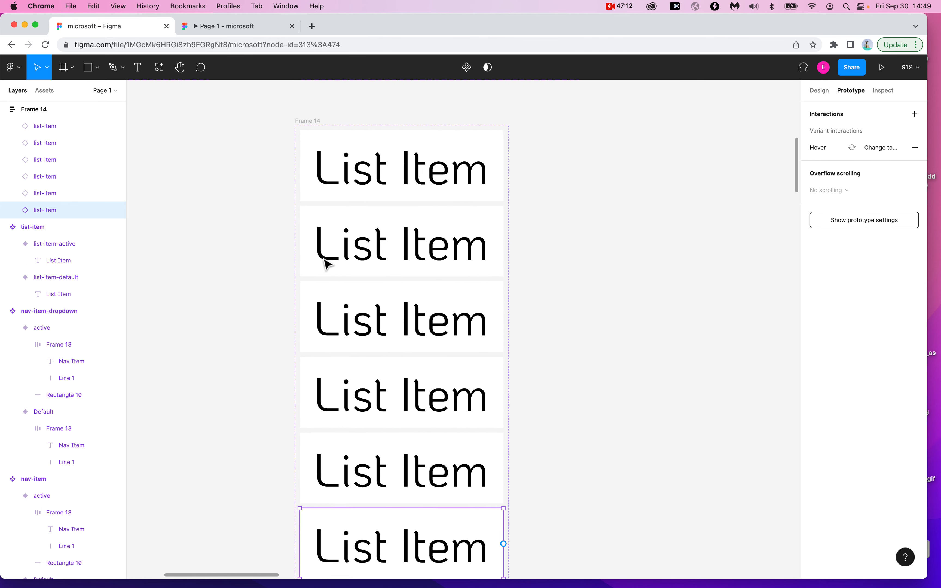
pyautogui.click(307, 125)
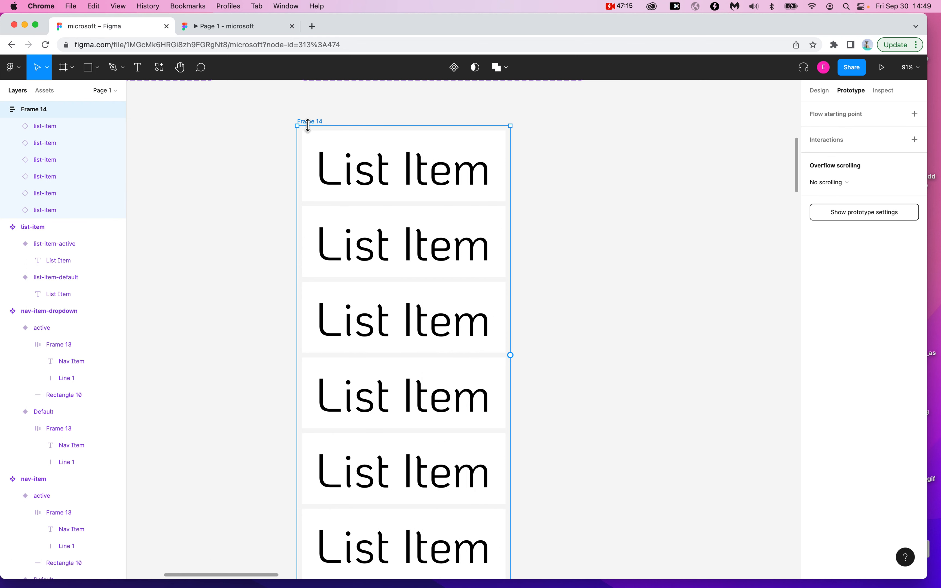
pyautogui.doubleClick(35, 110)
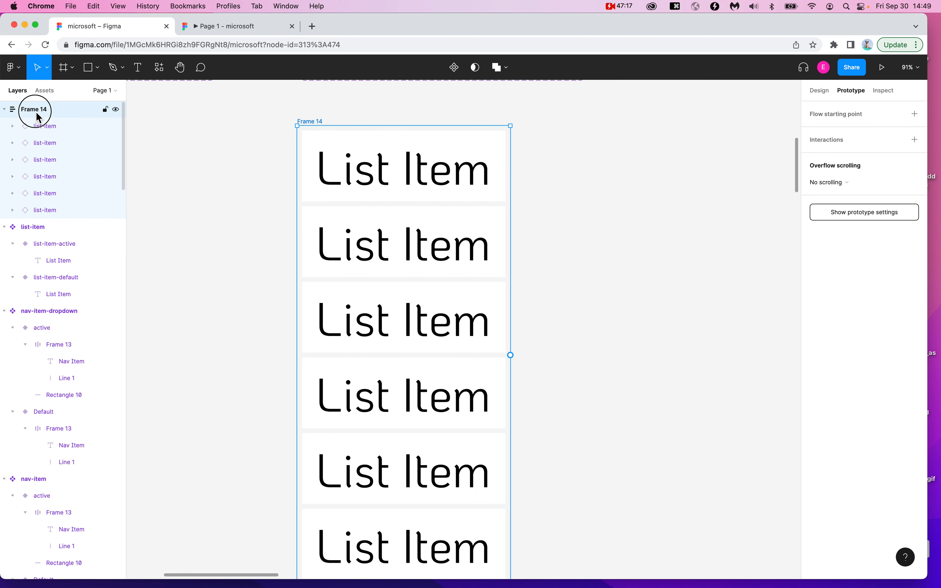
pyautogui.press('BackSpace')
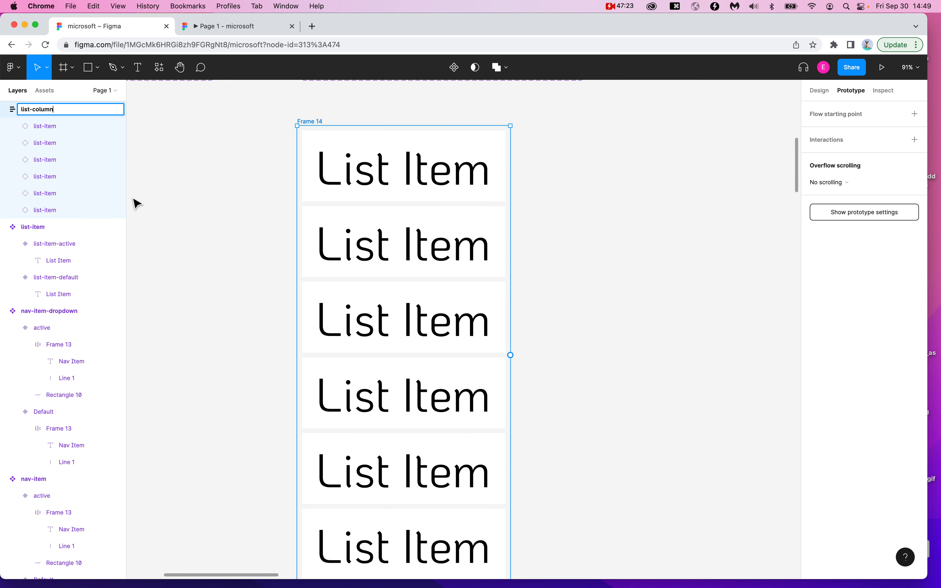
pyautogui.click(183, 198)
pyautogui.click(309, 127)
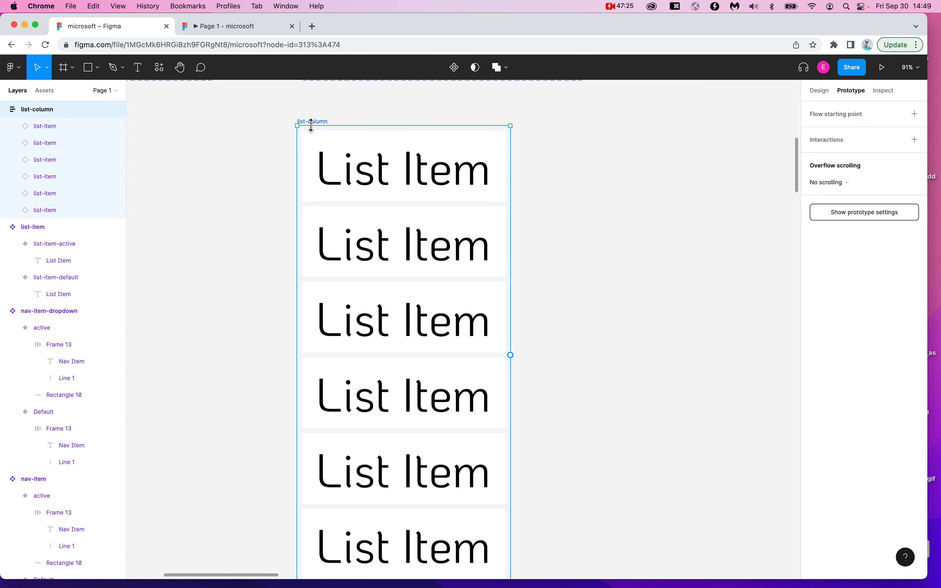
pyautogui.scroll(-3, 246, 206)
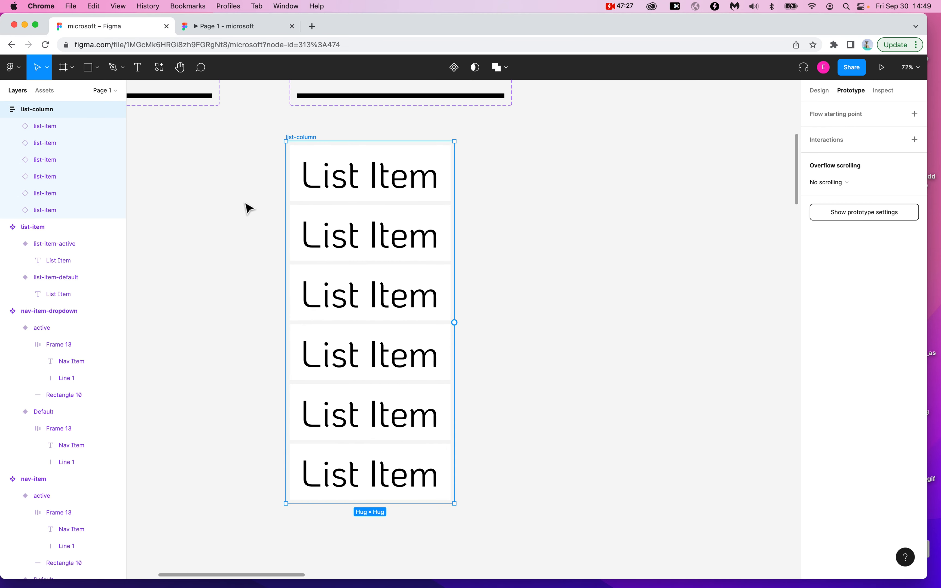
pyautogui.scroll(2, 249, 208)
pyautogui.hscroll(2, 249, 209)
pyautogui.scroll(-5, 590, 155)
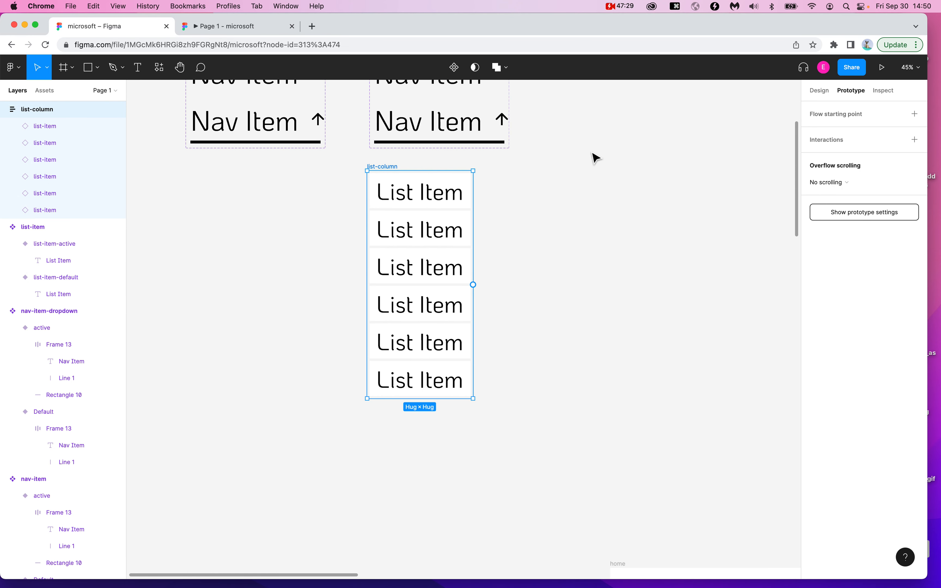
# - Shift the list-column frame slightly on the canvas beneath the nav-item-dropdown set
pyautogui.click(384, 171)
pyautogui.moveTo(385, 172); pyautogui.dragTo(395, 175)
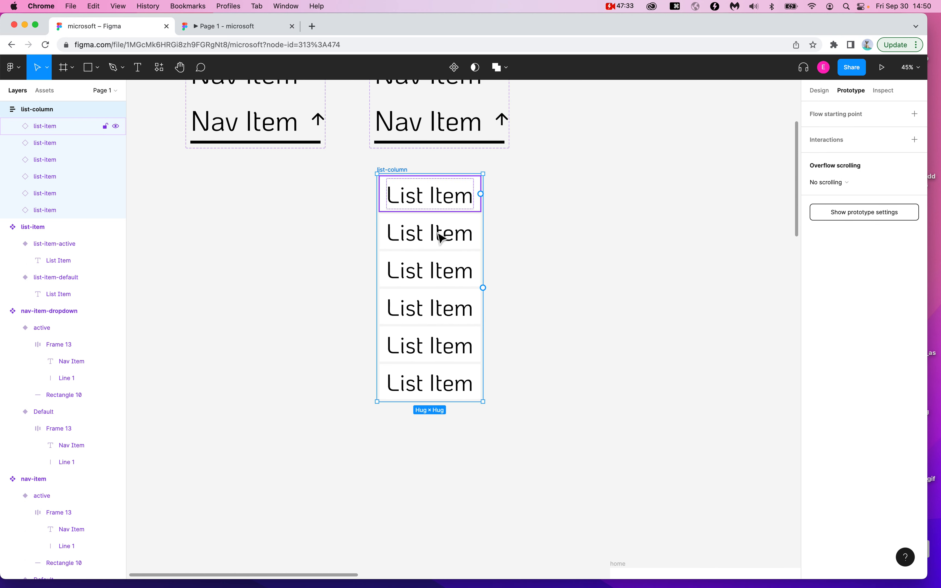
pyautogui.scroll(5, 403, 179)
pyautogui.scroll(-4, 447, 174)
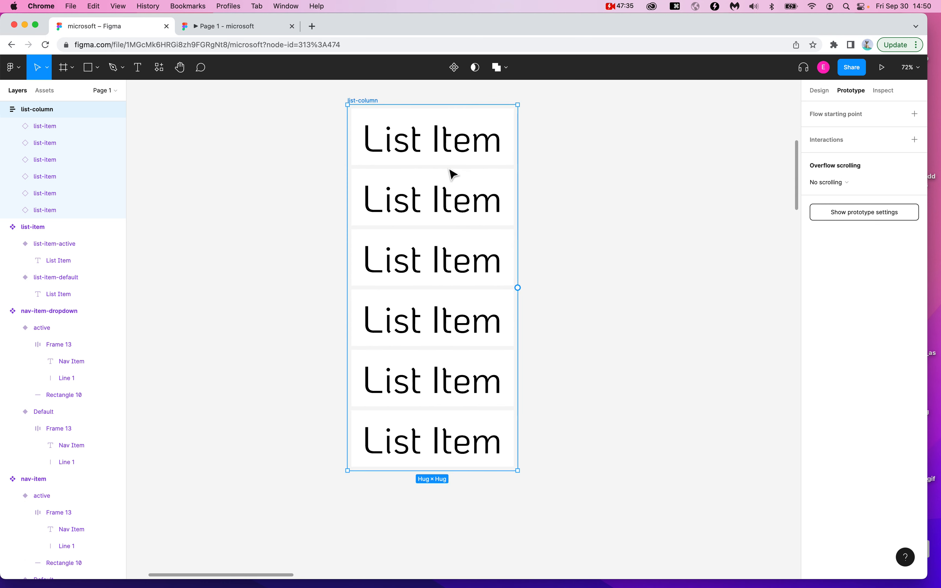
# - Set the vertical spacing between items in the list-column frame's auto layout to 0
pyautogui.click(35, 110)
pyautogui.press('alt+super+8')
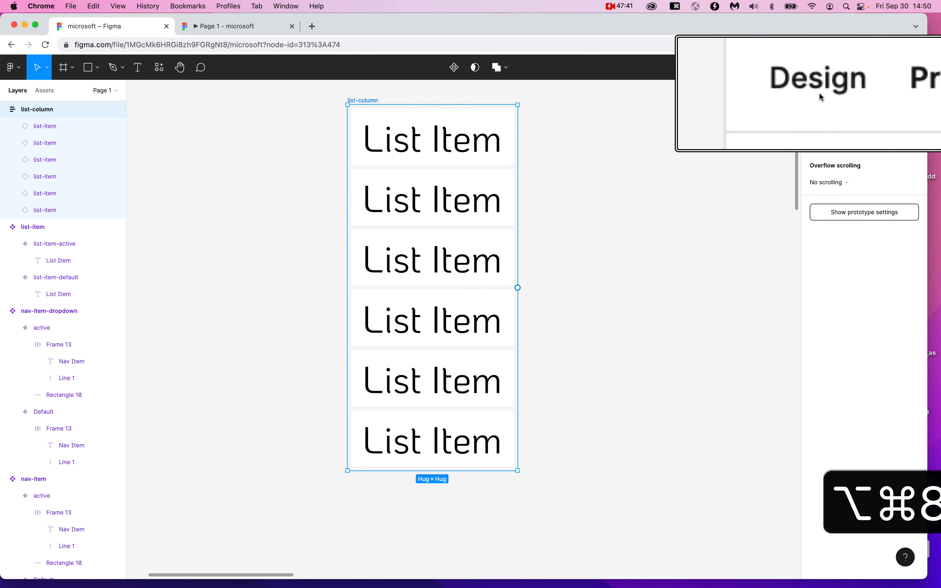
pyautogui.click(819, 92)
pyautogui.press('alt+super+8')
pyautogui.moveTo(909, 437); pyautogui.dragTo(710, 466)
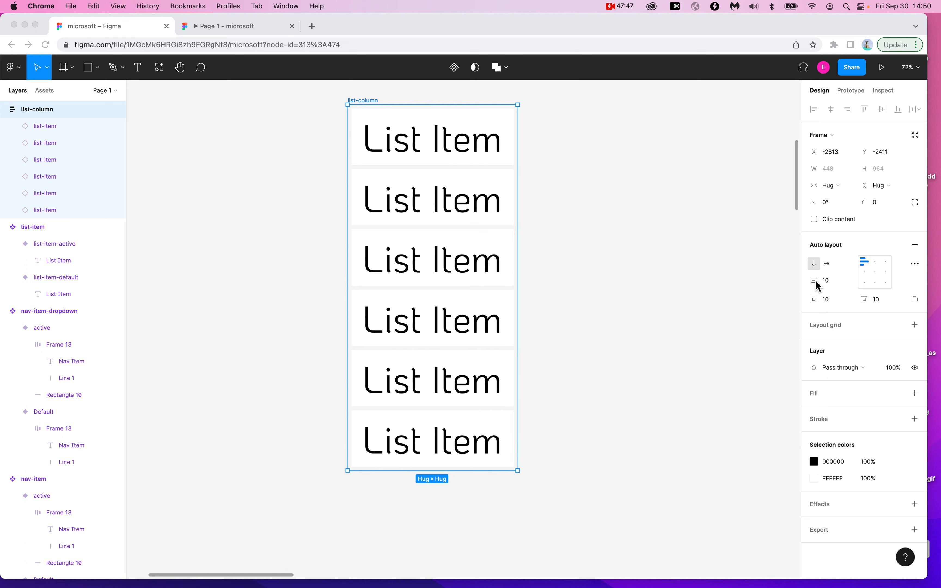
pyautogui.click(829, 281)
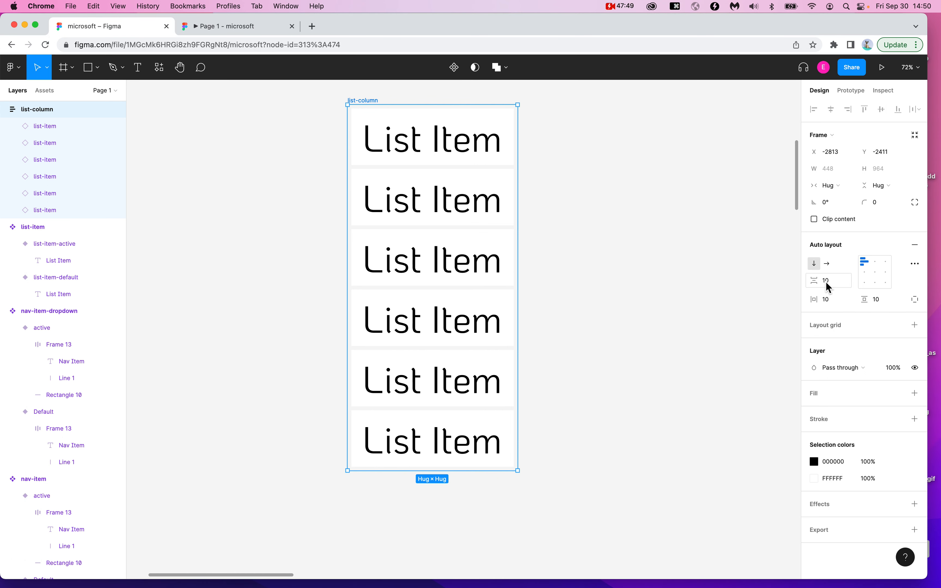
pyautogui.press('alt+super+8')
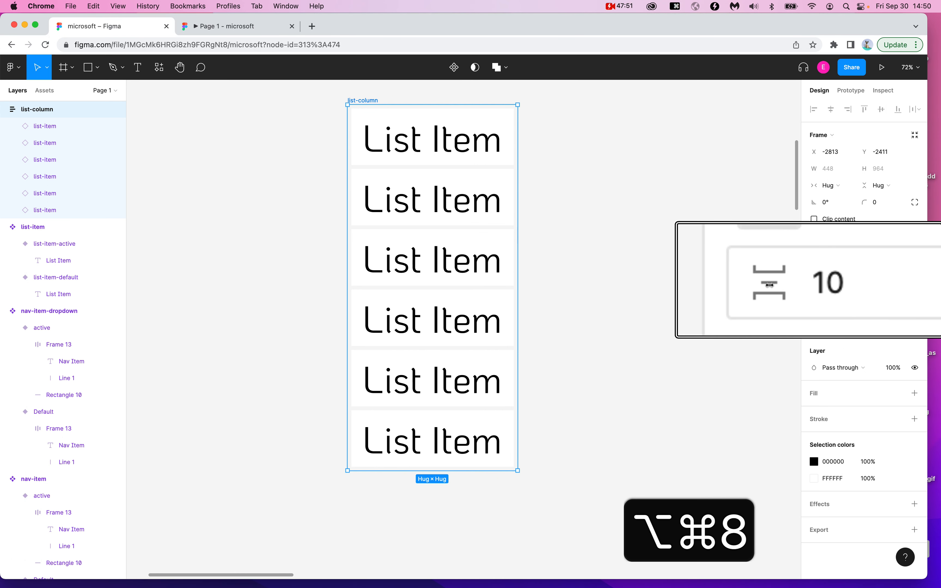
pyautogui.click(845, 293)
pyautogui.press('Down')
pyautogui.press('Down')
pyautogui.press('Down')
pyautogui.press('Down')
pyautogui.press('Down')
pyautogui.press('Down')
pyautogui.press('Down')
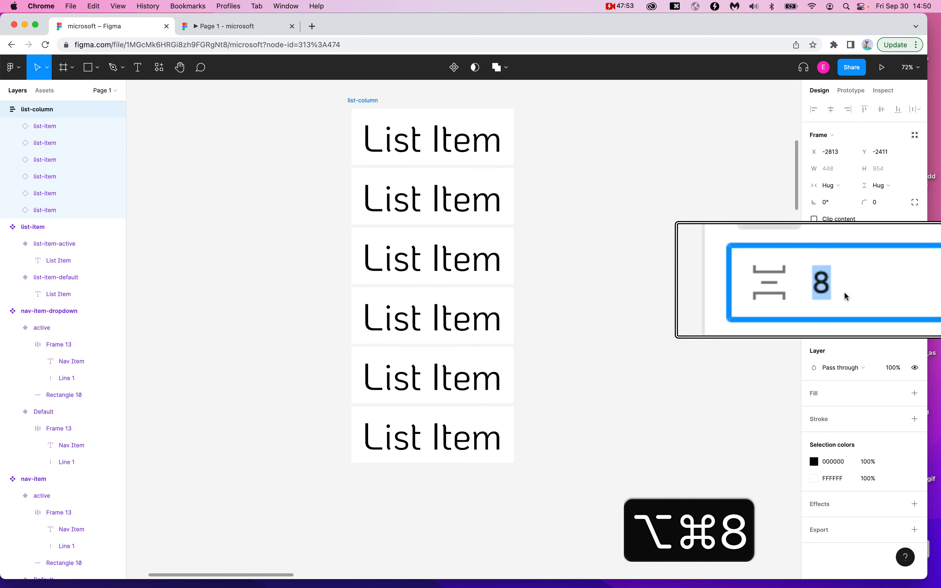
pyautogui.press('Down')
pyautogui.press('Down')
pyautogui.press('Down')
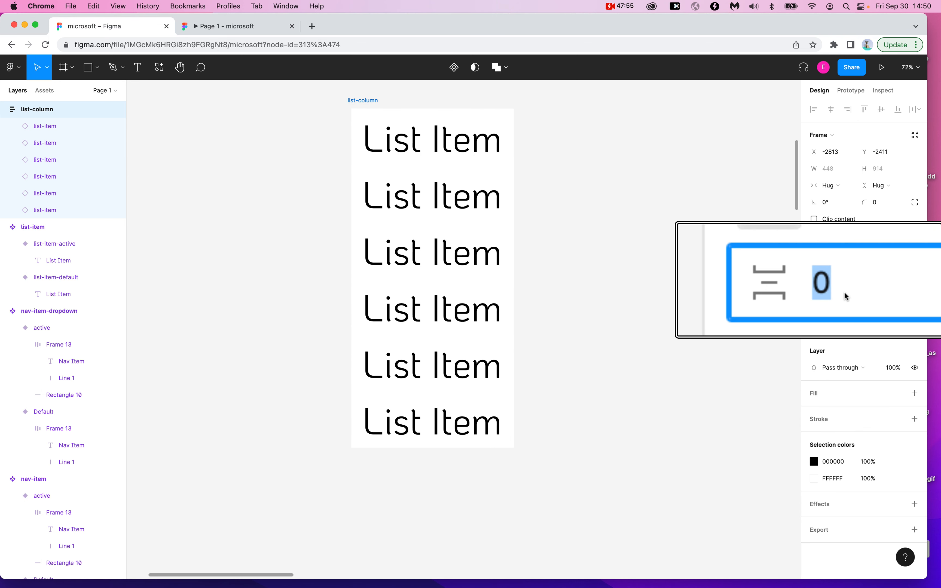
pyautogui.press('alt+super+8')
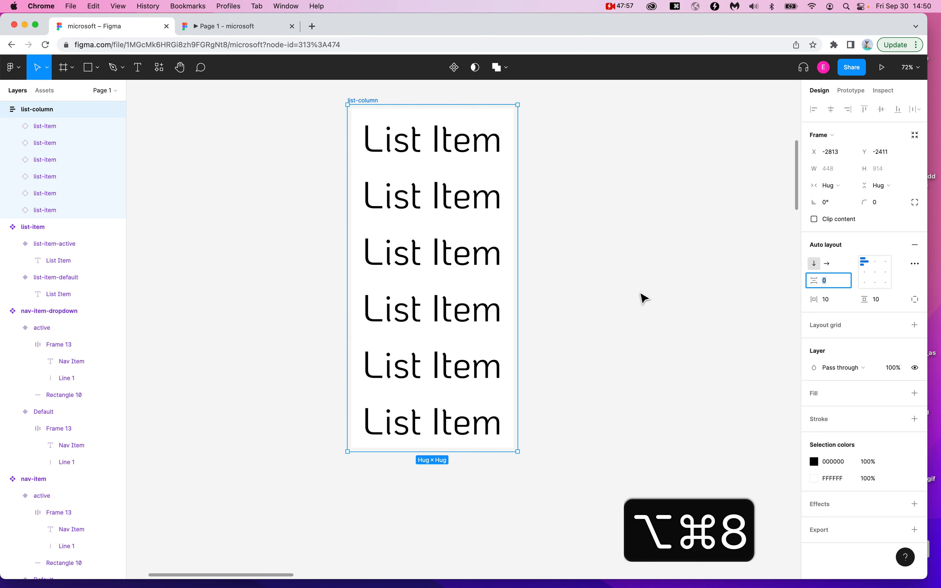
# - Place the list-column frame over the hero area of the home frame and check it in the prototype preview
pyautogui.click(642, 299)
pyautogui.scroll(2, 637, 301)
pyautogui.scroll(-5, 393, 211)
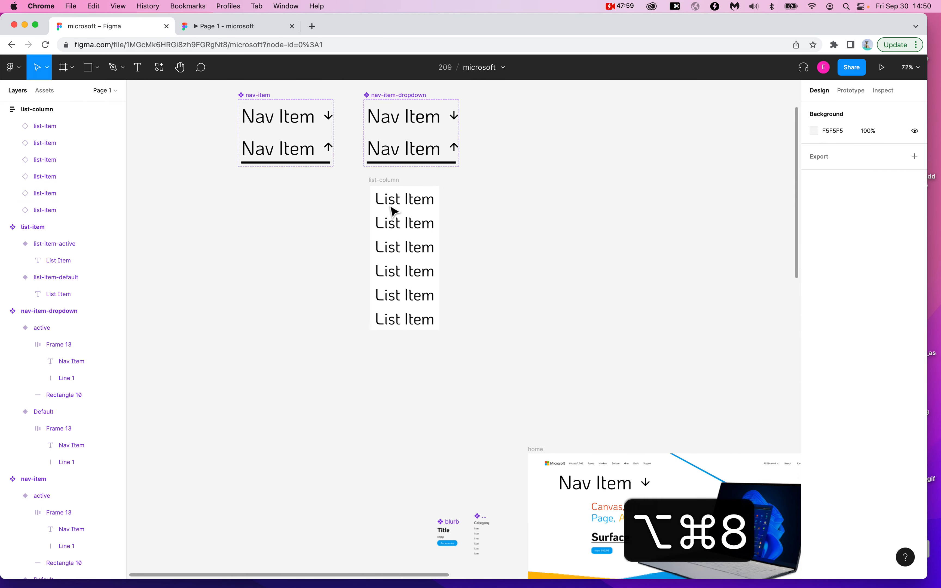
pyautogui.click(393, 211)
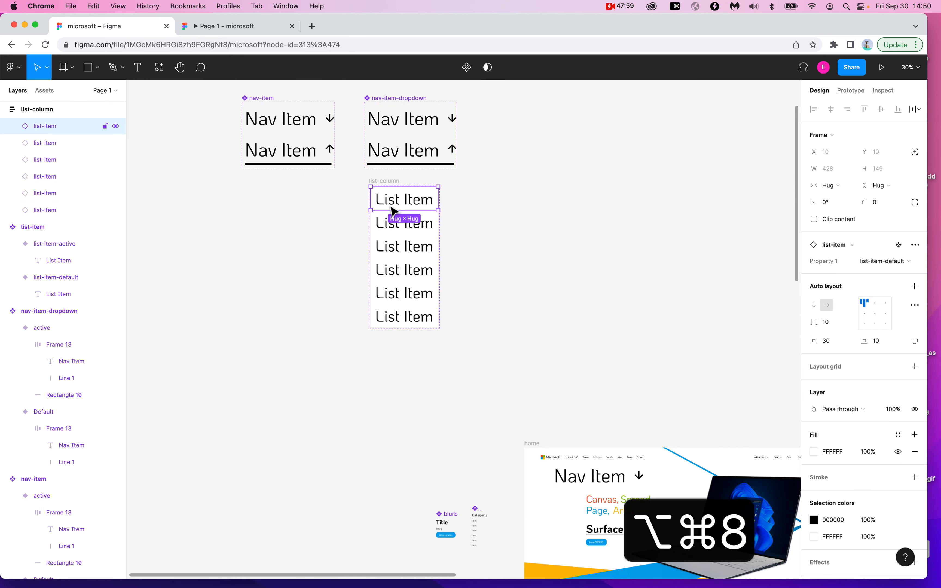
pyautogui.click(489, 183)
pyautogui.click(393, 198)
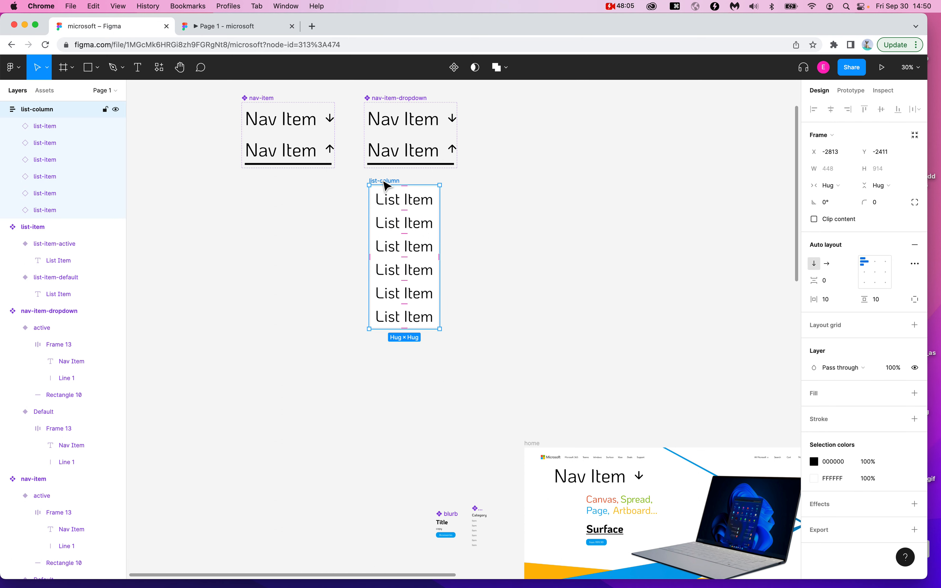
pyautogui.scroll(-3, 385, 186)
pyautogui.moveTo(385, 186); pyautogui.dragTo(599, 401)
pyautogui.click(225, 26)
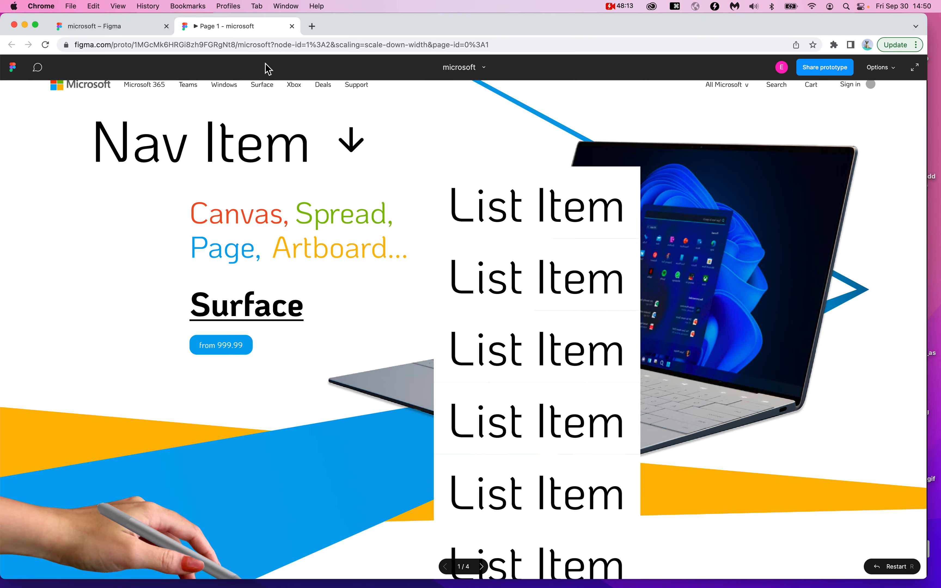
pyautogui.click(105, 25)
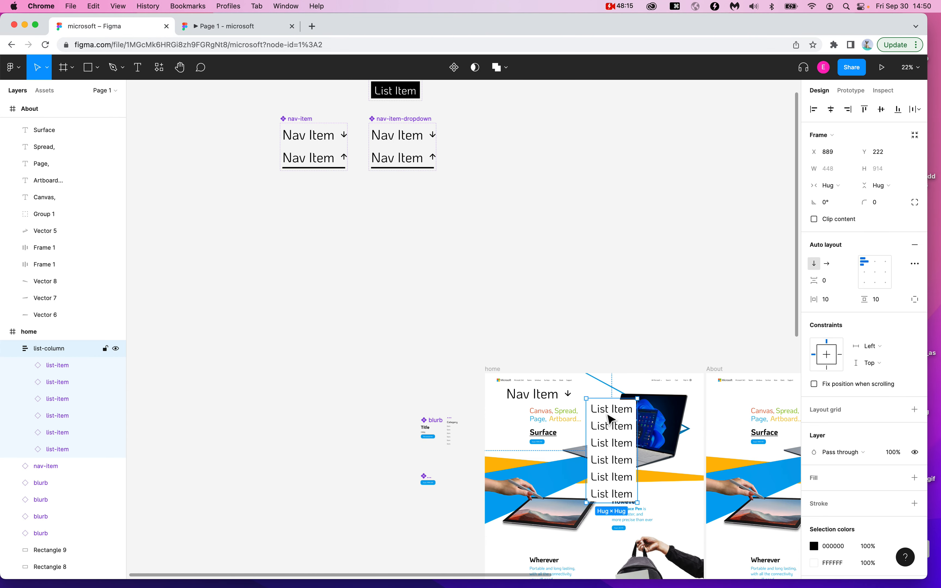
# - Move the list-column frame out of the home frame to the empty canvas beside the list-item component set
pyautogui.moveTo(592, 407); pyautogui.dragTo(388, 200)
pyautogui.scroll(5, 389, 202)
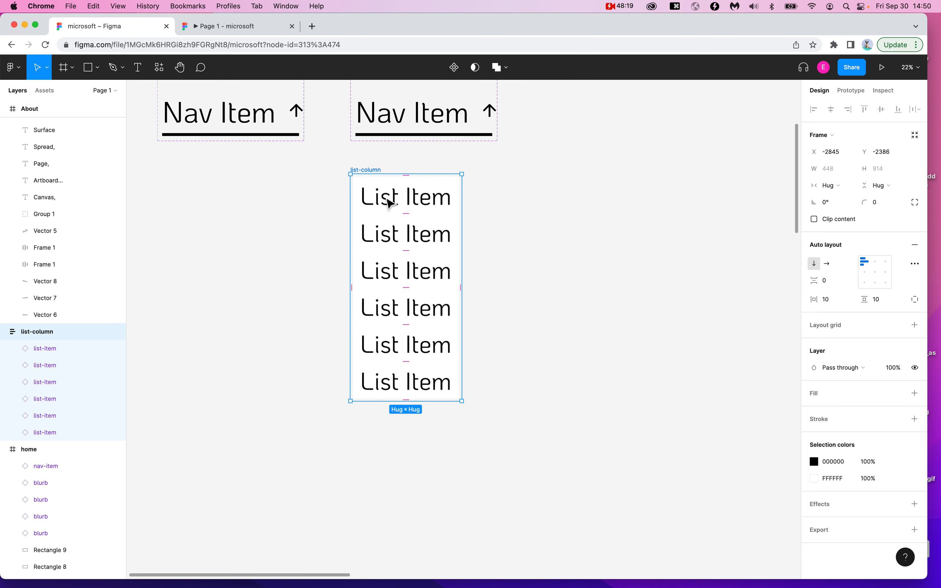
pyautogui.scroll(1, 389, 202)
pyautogui.scroll(3, 389, 202)
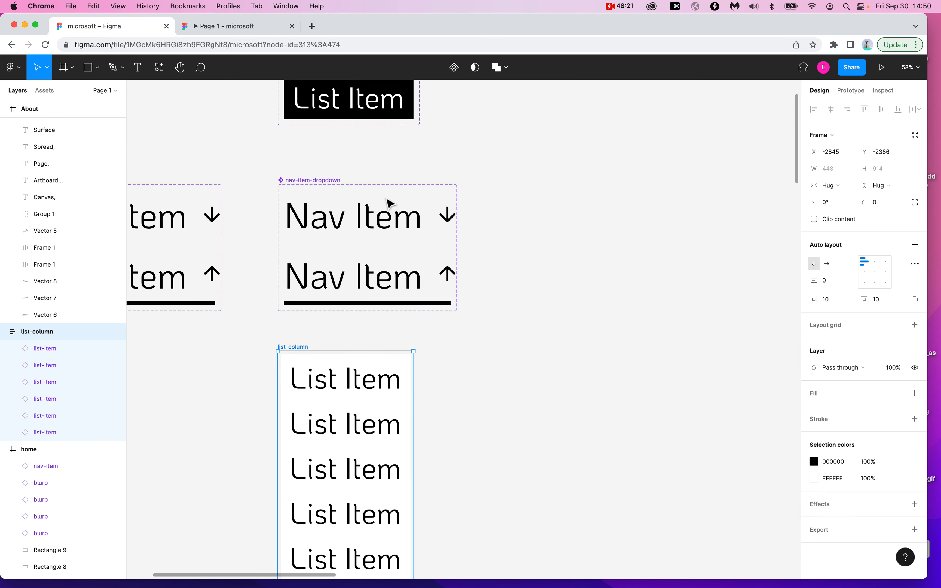
pyautogui.moveTo(327, 326); pyautogui.dragTo(549, 135)
pyautogui.scroll(5, 517, 253)
pyautogui.moveTo(514, 306); pyautogui.dragTo(472, 127)
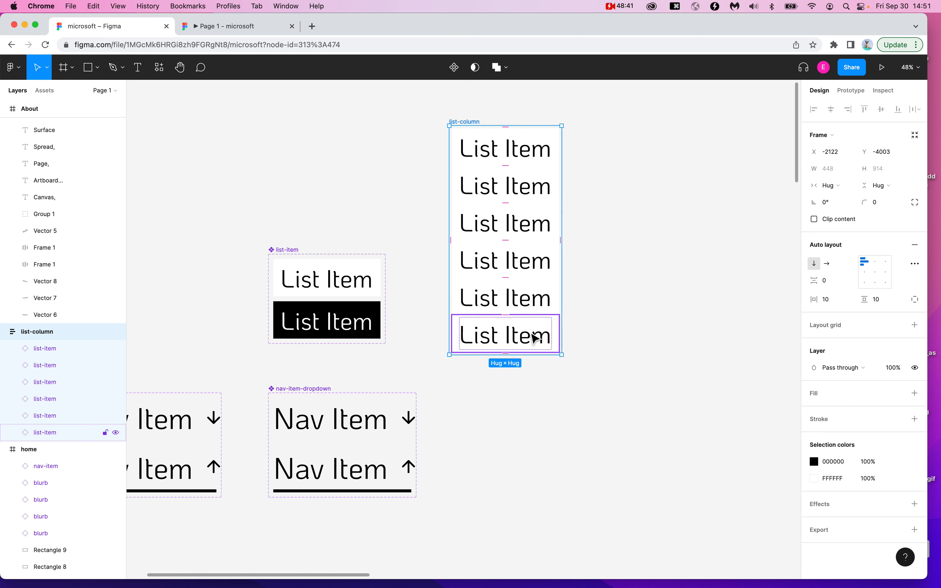
# - Convert the whole list-column frame into a component
pyautogui.moveTo(535, 336)
pyautogui.mouseDown()
pyautogui.moveTo(531, 93)
pyautogui.moveTo(532, 316)
pyautogui.mouseUp()
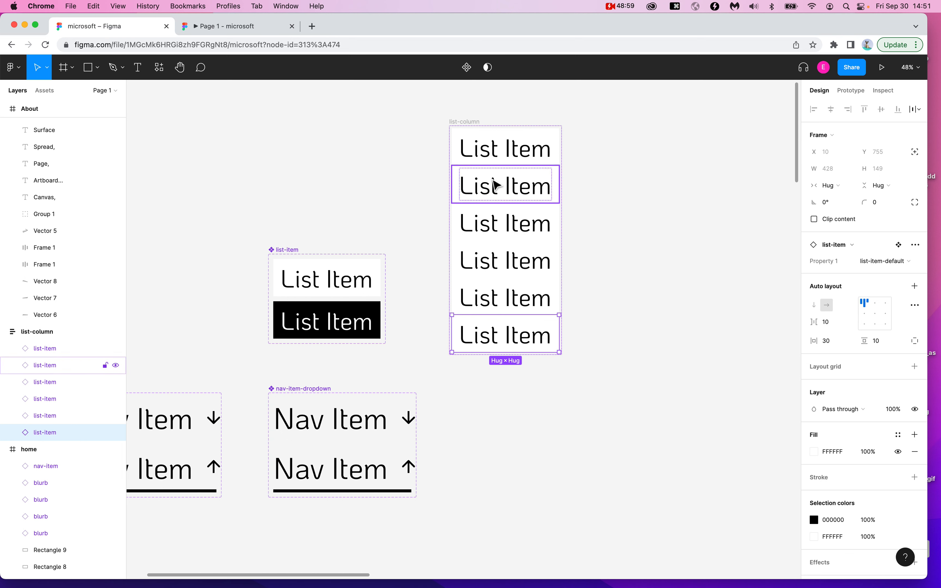
pyautogui.click(467, 121)
pyautogui.click(635, 137)
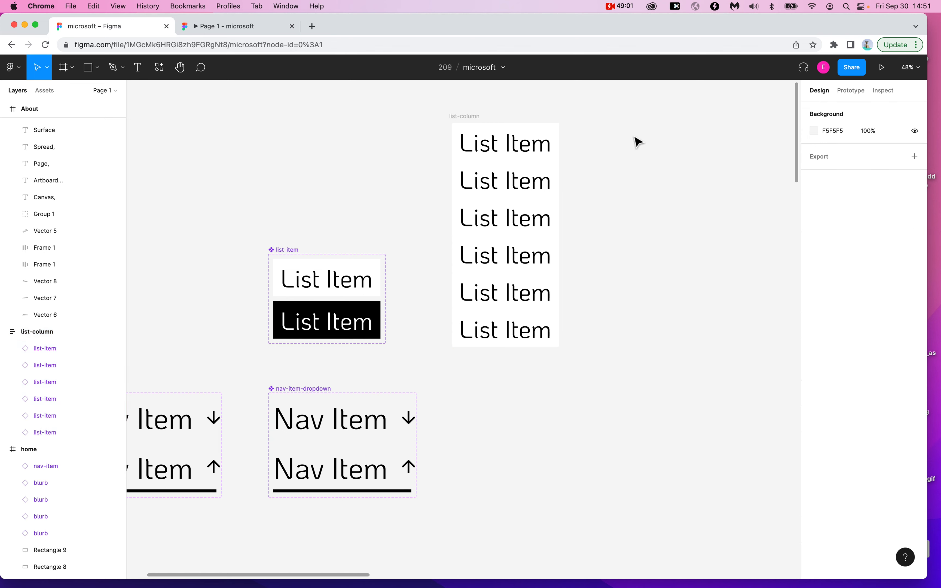
pyautogui.click(465, 120)
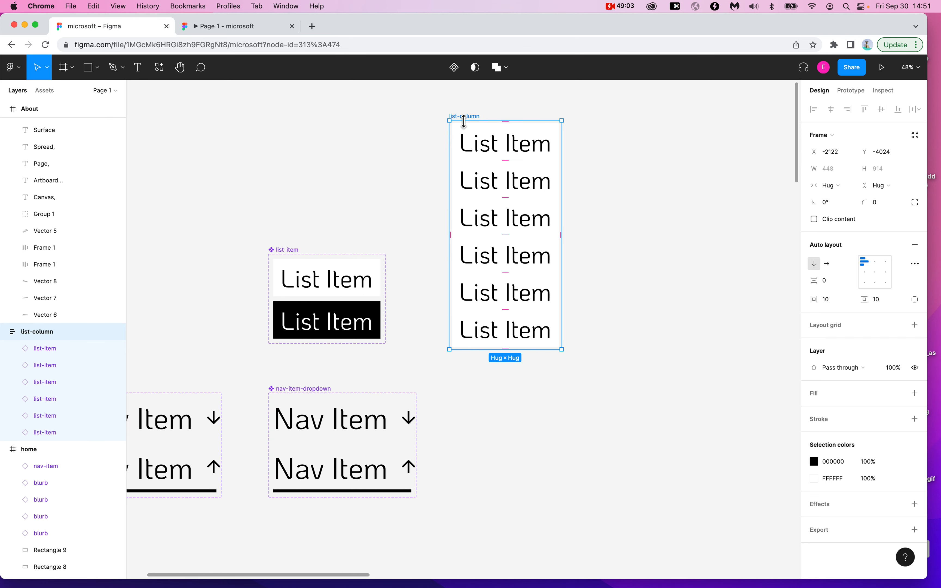
pyautogui.press('alt+super+k')
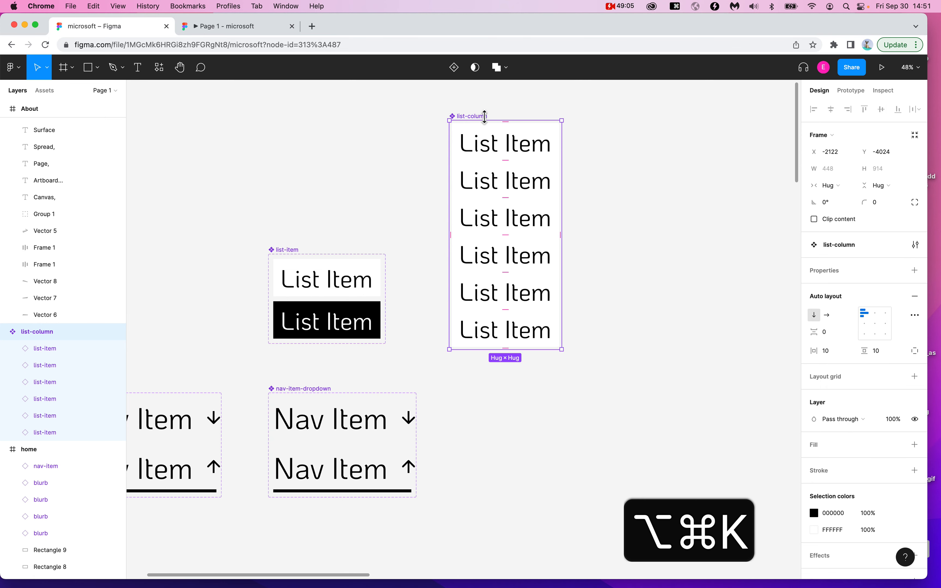
pyautogui.click(651, 139)
# - Line up the list-item set and the list-column component side by side above the nav-item sets
pyautogui.click(500, 144)
pyautogui.scroll(-3, 479, 117)
pyautogui.moveTo(479, 118); pyautogui.dragTo(453, 110)
pyautogui.moveTo(347, 217); pyautogui.dragTo(351, 115)
pyautogui.click(444, 108)
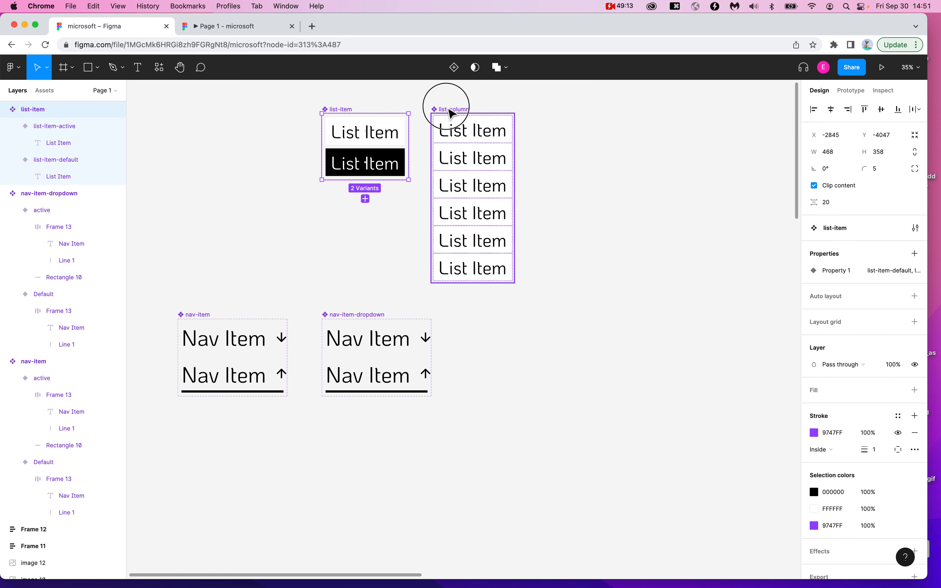
pyautogui.press('super+c')
pyautogui.press('super+v')
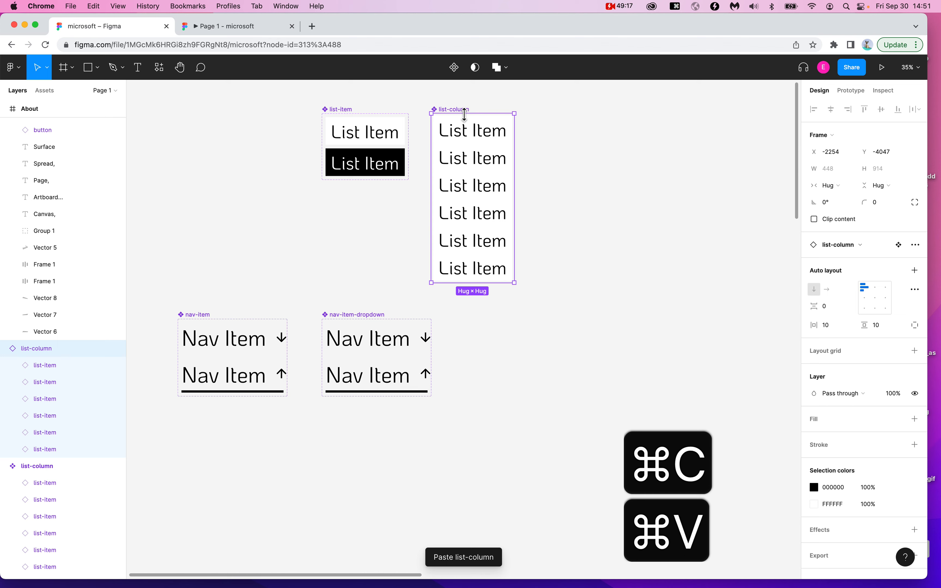
pyautogui.press('super+z')
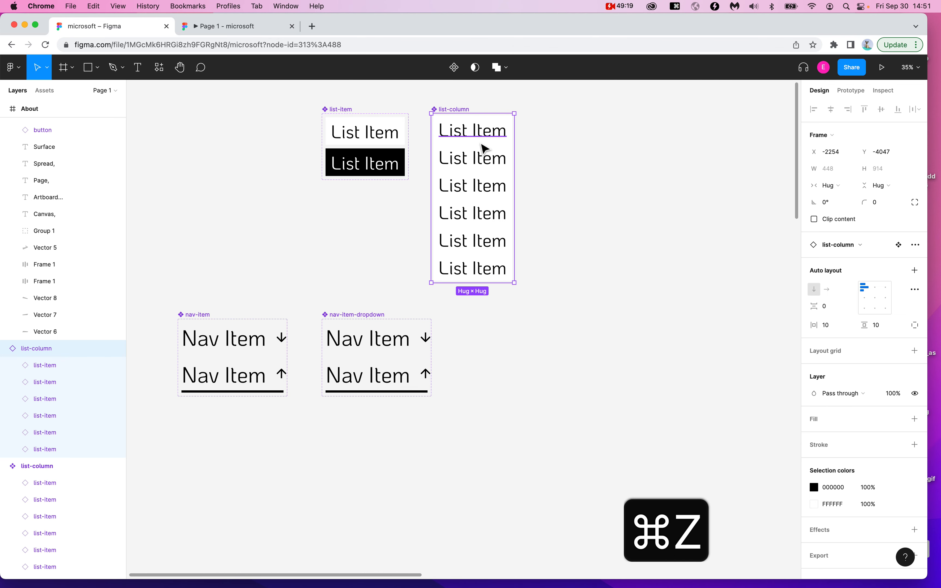
# - Copy the list-column main component and paste an instance of it onto the canvas
pyautogui.click(526, 147)
pyautogui.scroll(5, 479, 115)
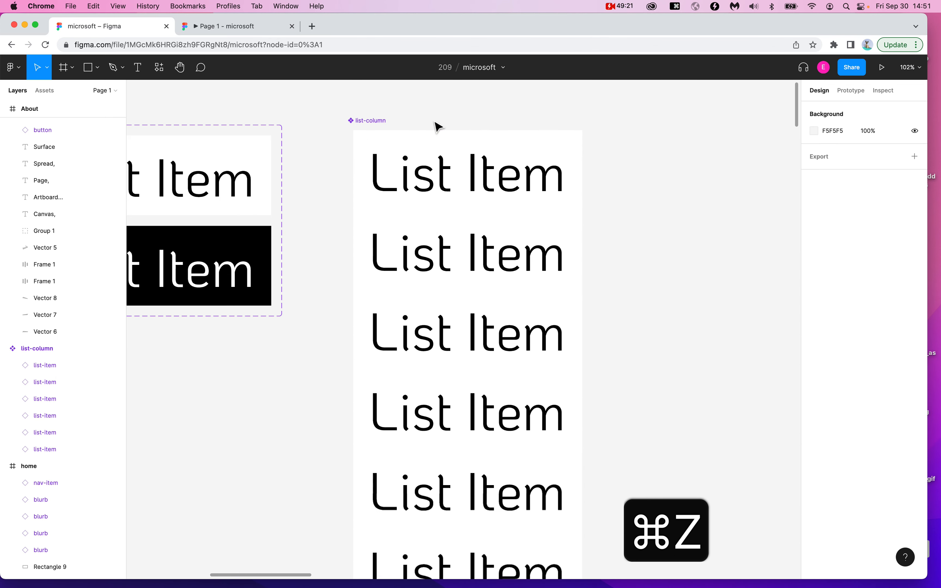
pyautogui.click(376, 123)
pyautogui.scroll(-2, 376, 123)
pyautogui.press('super+c')
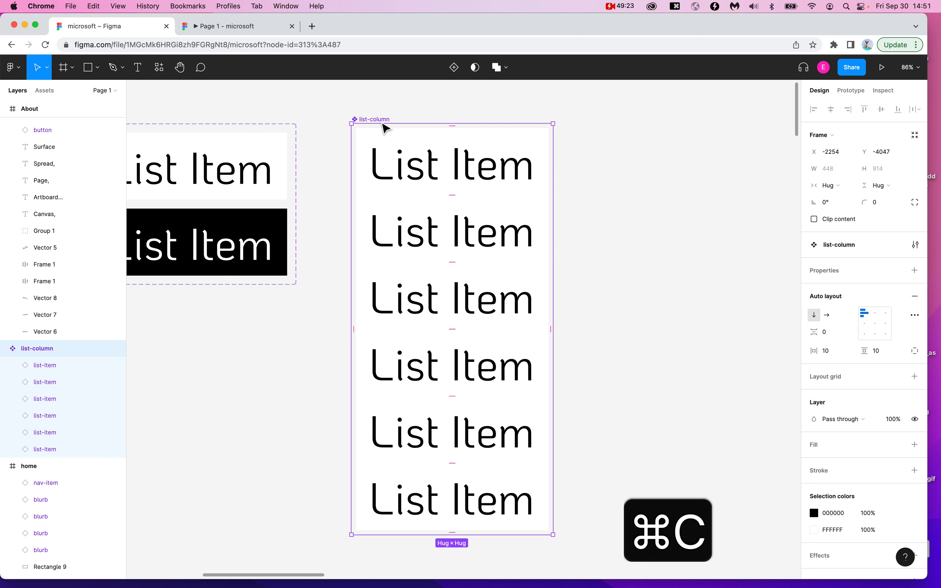
pyautogui.press('super+v')
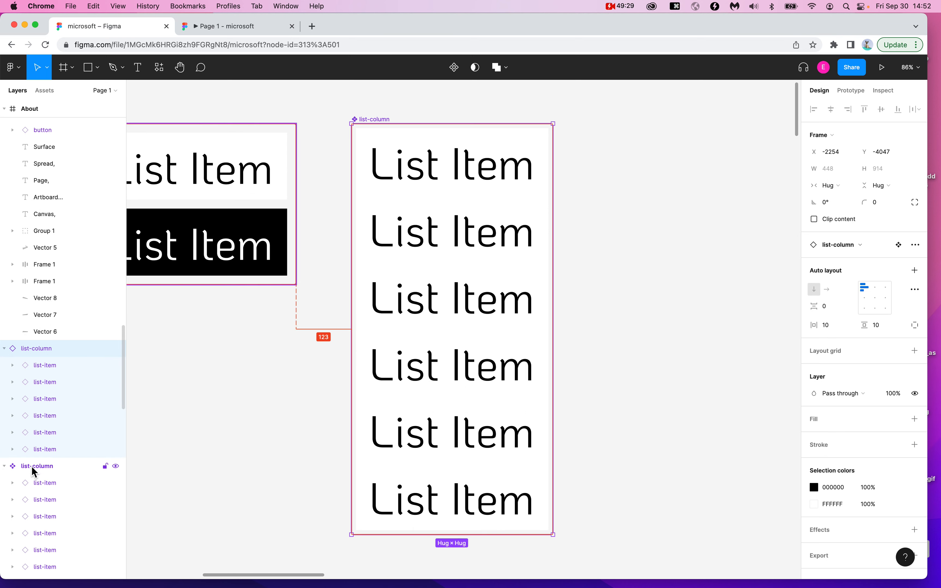
pyautogui.press('alt+super+8')
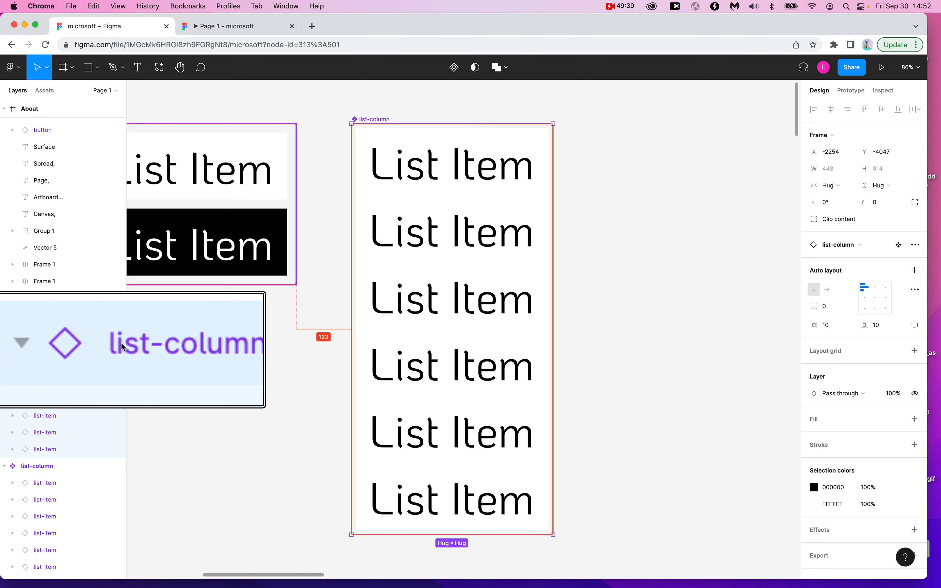
pyautogui.press('alt+super+8')
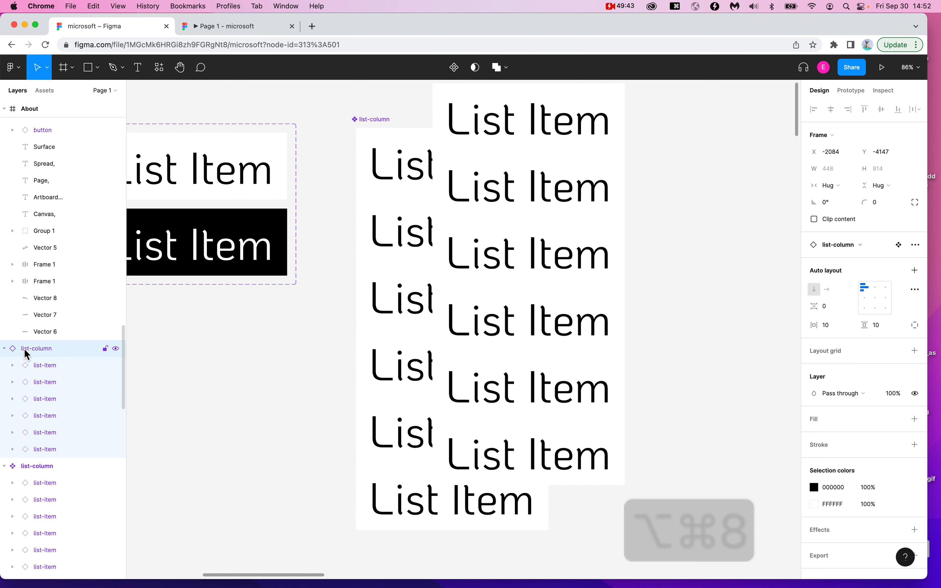
# - Move the pasted list-column instance away from its main component to just beneath the nav-item-dropdown set
pyautogui.scroll(4, 706, 297)
pyautogui.click(560, 115)
pyautogui.moveTo(489, 179); pyautogui.dragTo(632, 431)
pyautogui.scroll(-5, 640, 178)
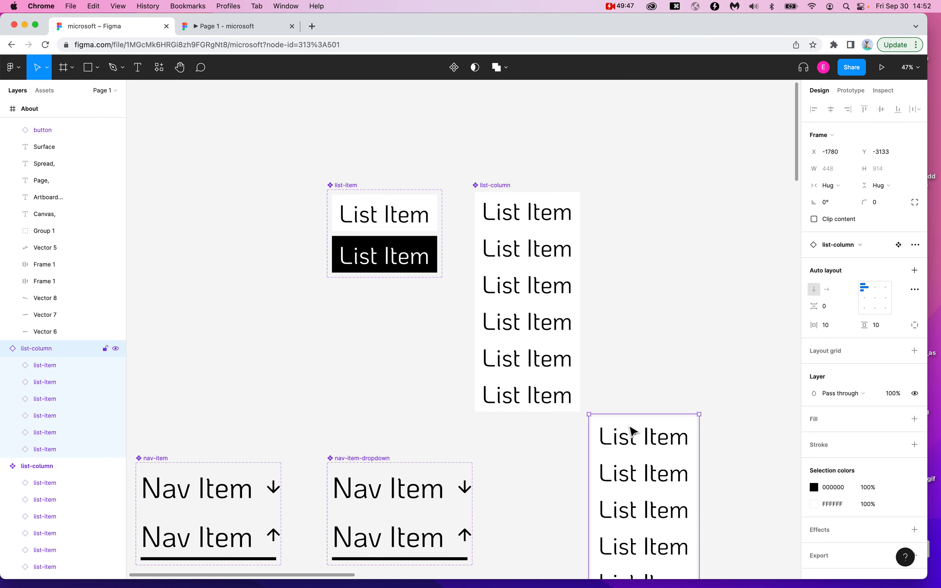
pyautogui.scroll(-5, 632, 426)
pyautogui.moveTo(668, 277); pyautogui.dragTo(414, 435)
pyautogui.scroll(-3, 413, 439)
pyautogui.scroll(3, 410, 433)
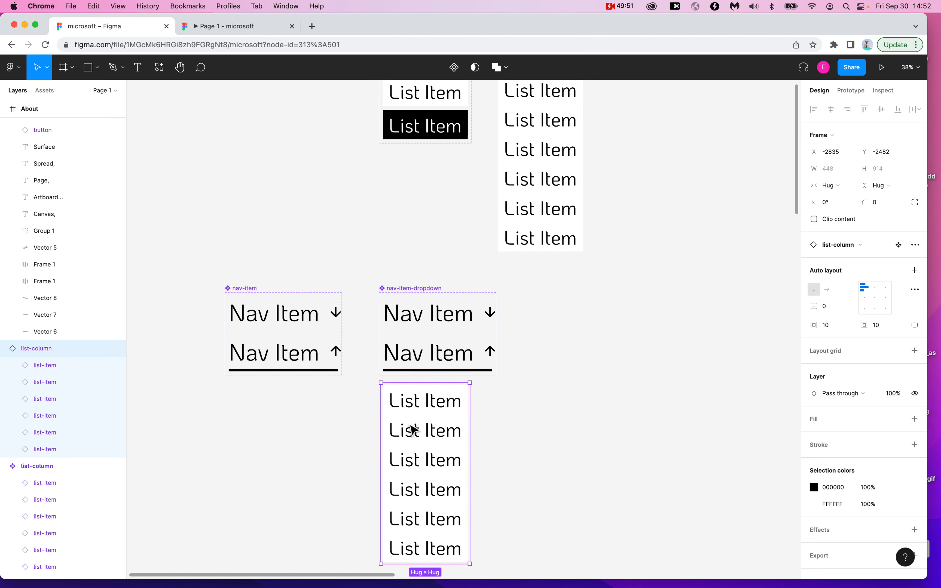
# - Lower the list-column instance slightly and duplicate it directly alongside to form two adjoining columns beneath the nav-item-dropdown set
pyautogui.scroll(3, 548, 344)
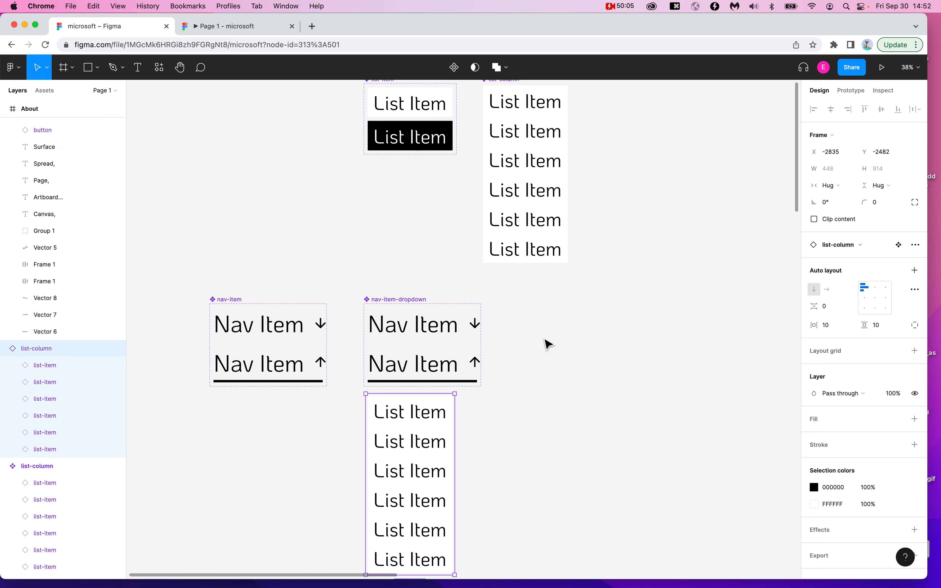
pyautogui.scroll(5, 547, 345)
pyautogui.scroll(-4, 547, 345)
pyautogui.moveTo(390, 337)
pyautogui.mouseDown()
pyautogui.moveTo(414, 325)
pyautogui.moveTo(391, 328)
pyautogui.moveTo(391, 353)
pyautogui.mouseUp()
pyautogui.click(498, 265)
pyautogui.click(382, 297)
pyautogui.moveTo(382, 296); pyautogui.dragTo(500, 289)
pyautogui.click(636, 254)
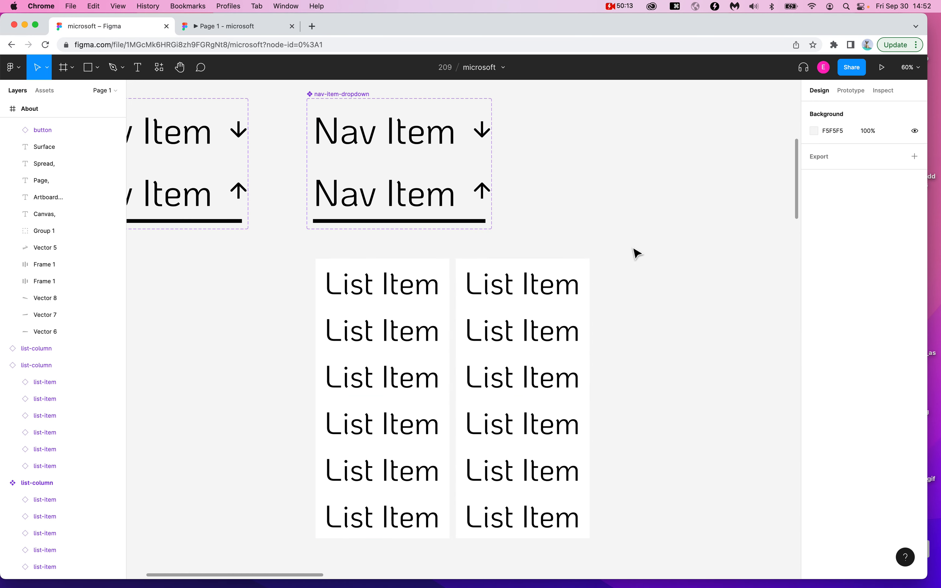
# - Examine the spacing between the two list-column instances and compare them with the list-column main component
pyautogui.scroll(5, 556, 381)
pyautogui.click(330, 368)
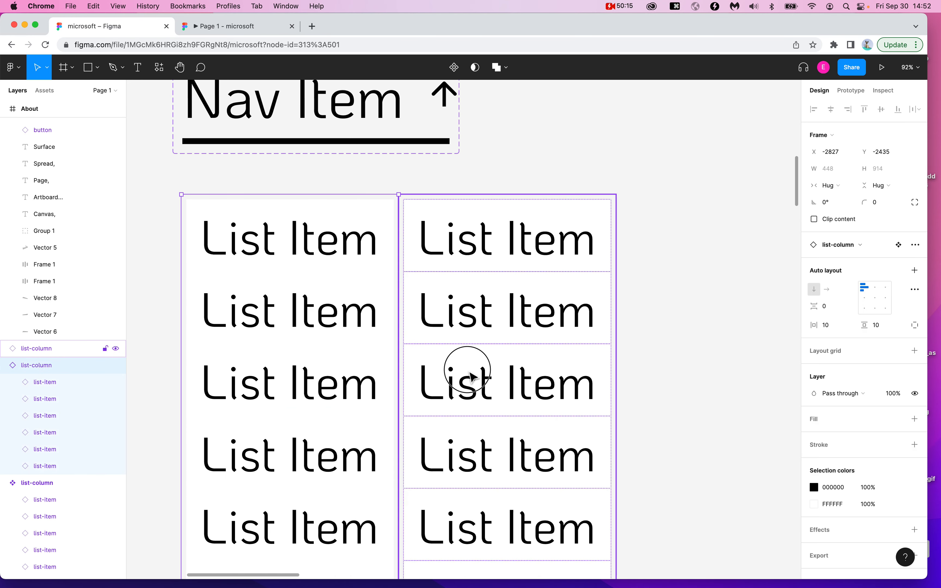
pyautogui.scroll(-5, 311, 336)
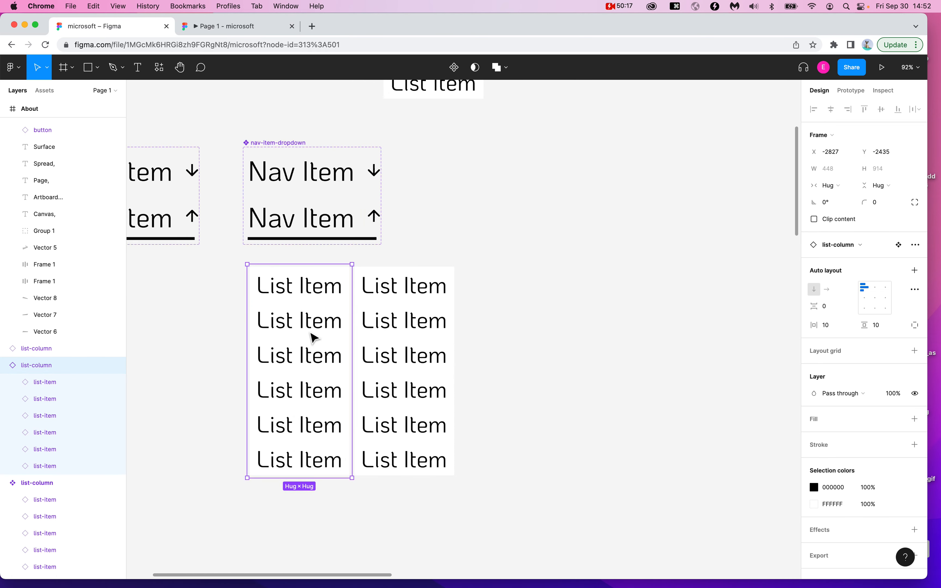
pyautogui.scroll(6, 311, 336)
pyautogui.click(364, 210)
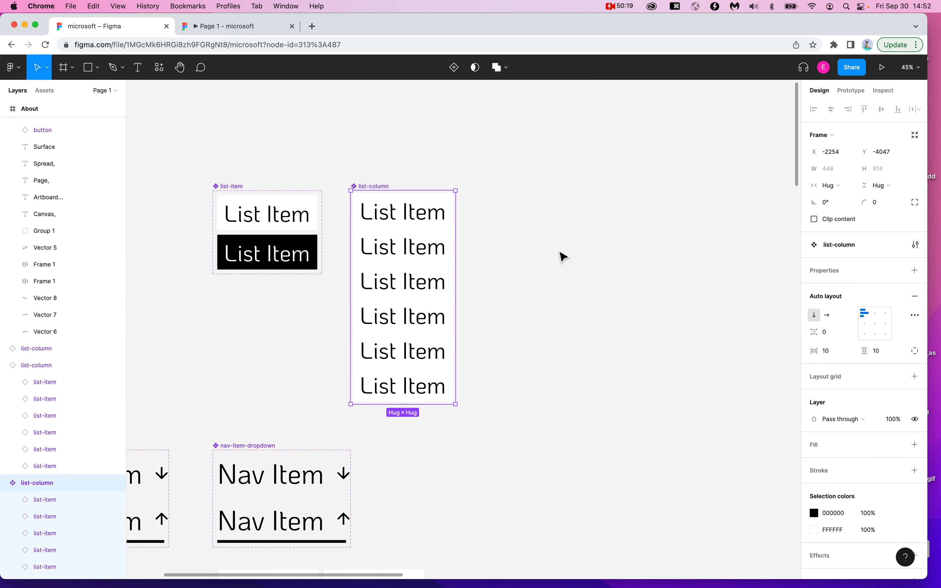
pyautogui.scroll(-6, 563, 257)
pyautogui.hscroll(-2, 563, 257)
pyautogui.scroll(5, 424, 354)
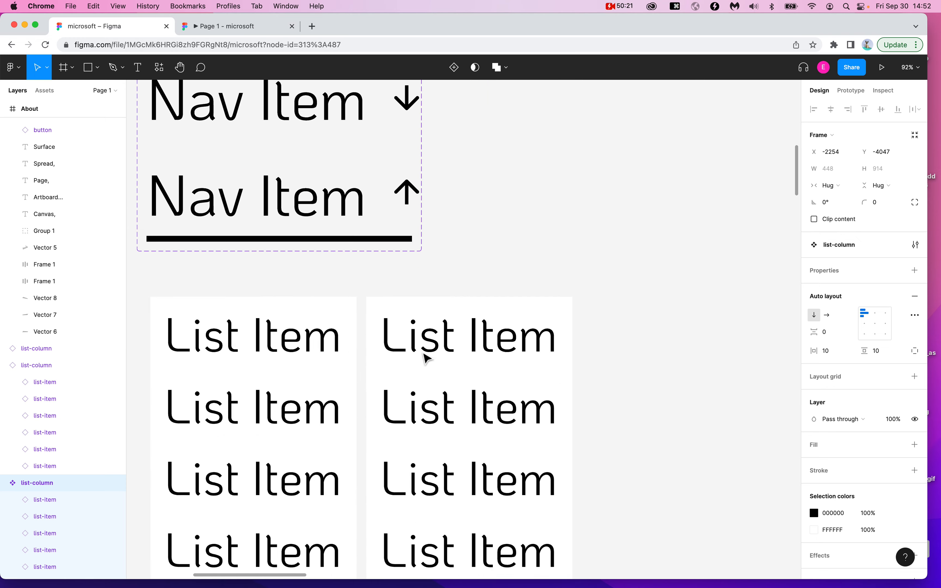
# - Try to overlap the second list-column instance with the first to close the gap, and return it edge to edge at X -2379
pyautogui.scroll(-3, 424, 356)
pyautogui.hscroll(-2, 424, 357)
pyautogui.click(367, 360)
pyautogui.click(492, 306)
pyautogui.moveTo(615, 268); pyautogui.dragTo(522, 268)
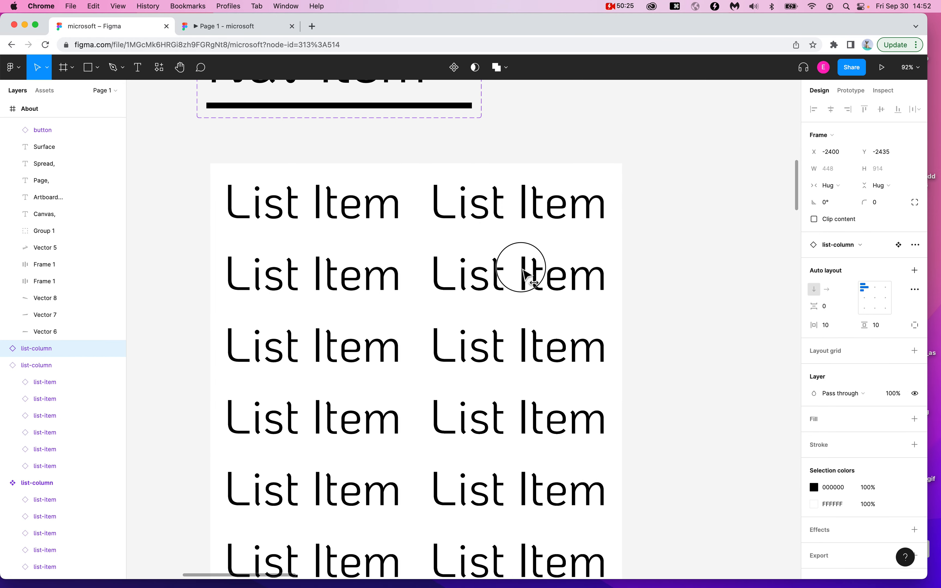
pyautogui.click(692, 221)
pyautogui.scroll(-3, 692, 222)
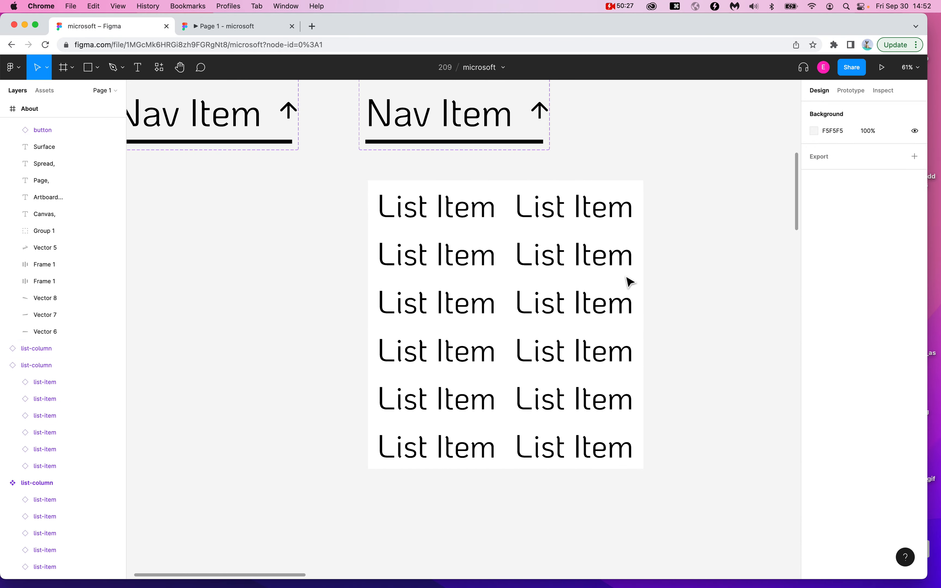
pyautogui.click(619, 285)
pyautogui.moveTo(578, 294); pyautogui.dragTo(515, 282)
# - Select both list-column instances and examine the gap between their list items up close
pyautogui.scroll(5, 551, 284)
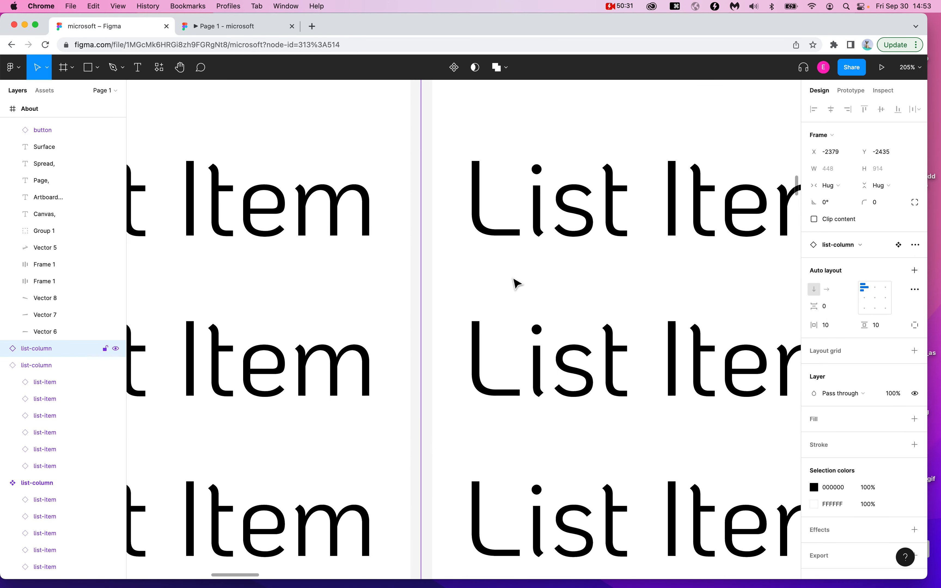
pyautogui.keyDown('shift'); pyautogui.click(336, 311); pyautogui.keyUp('shift')
pyautogui.scroll(-5, 336, 319)
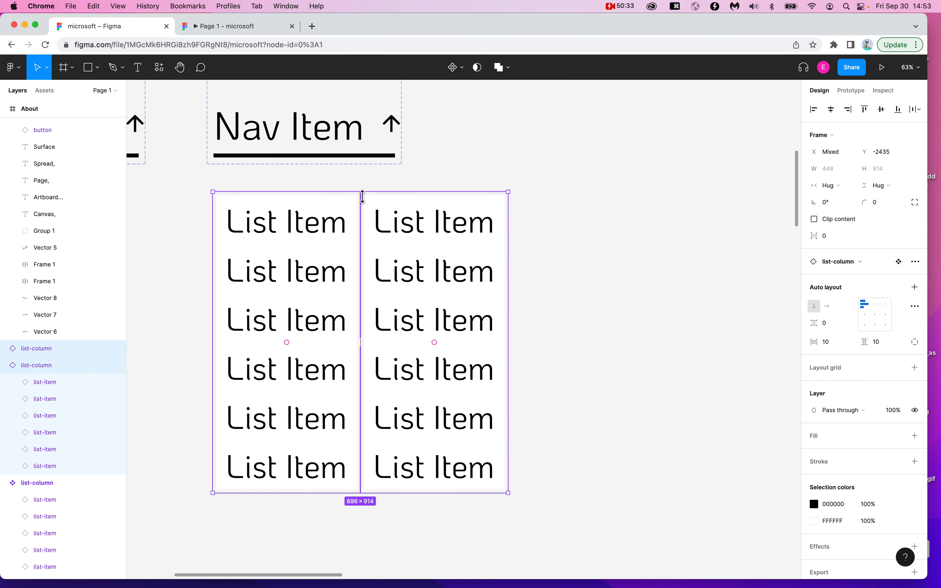
pyautogui.press('alt+super+8')
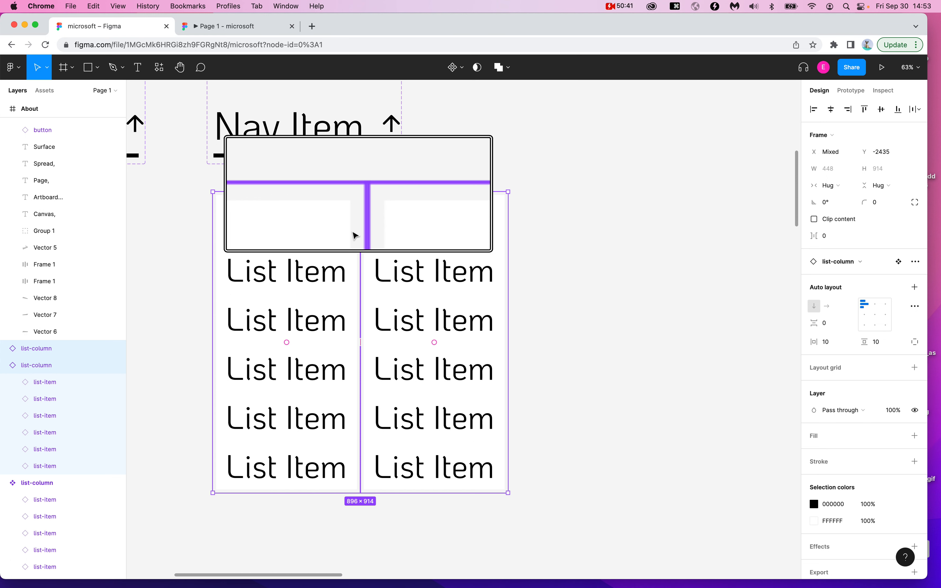
pyautogui.press('alt+super+8')
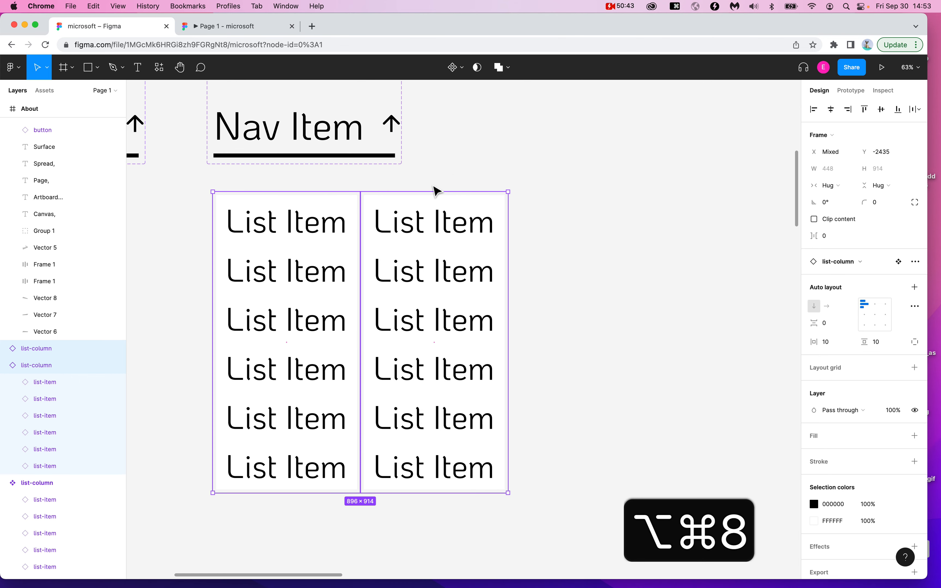
# - Set the horizontal and vertical padding of the list-column main component to 0
pyautogui.click(461, 177)
pyautogui.scroll(15, 461, 177)
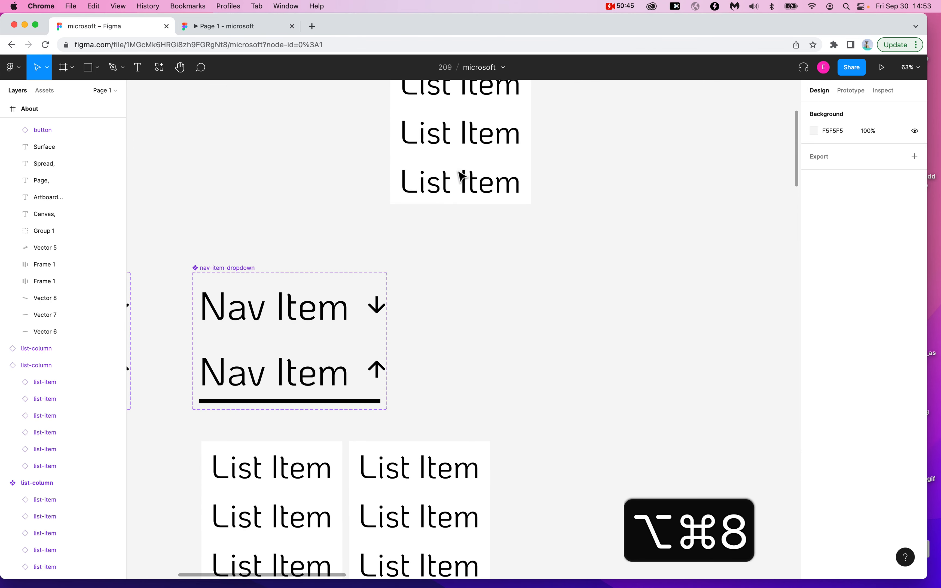
pyautogui.click(399, 106)
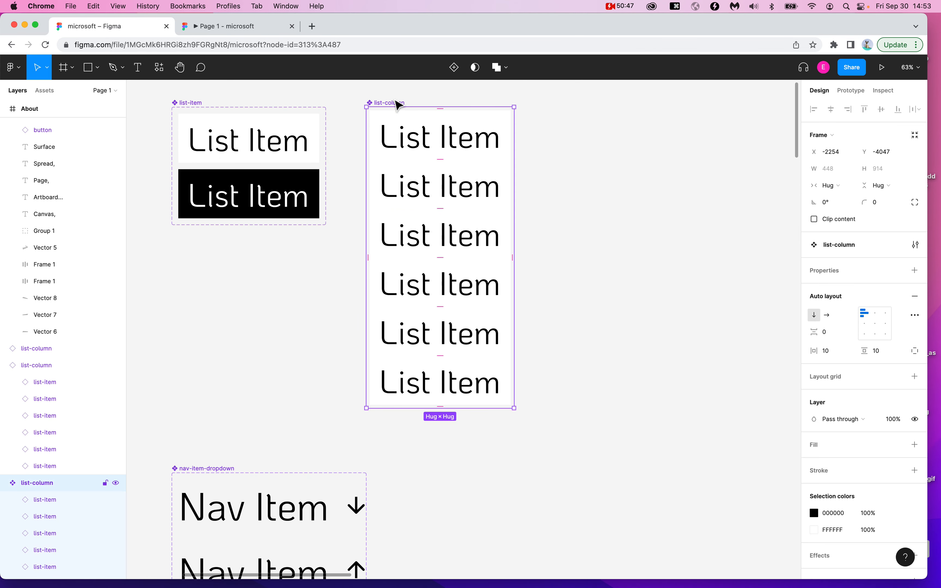
pyautogui.scroll(-5, 66, 320)
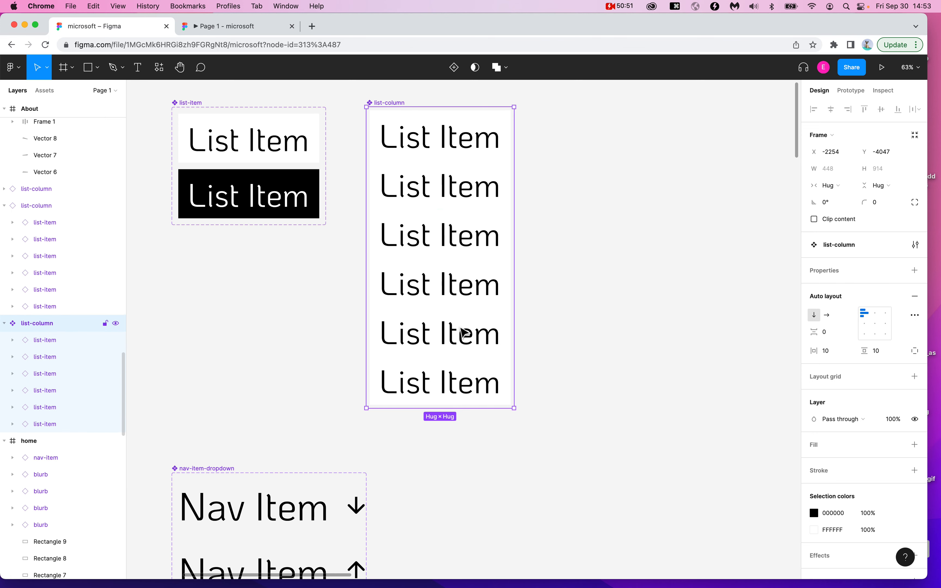
pyautogui.click(829, 352)
pyautogui.write('0')
pyautogui.press('Tab')
pyautogui.write('0')
pyautogui.press('Tab')
pyautogui.click(720, 333)
# - Inspect the bounds of each list-column instance beneath the nav-item-dropdown set to check the space between them
pyautogui.scroll(-7, 718, 330)
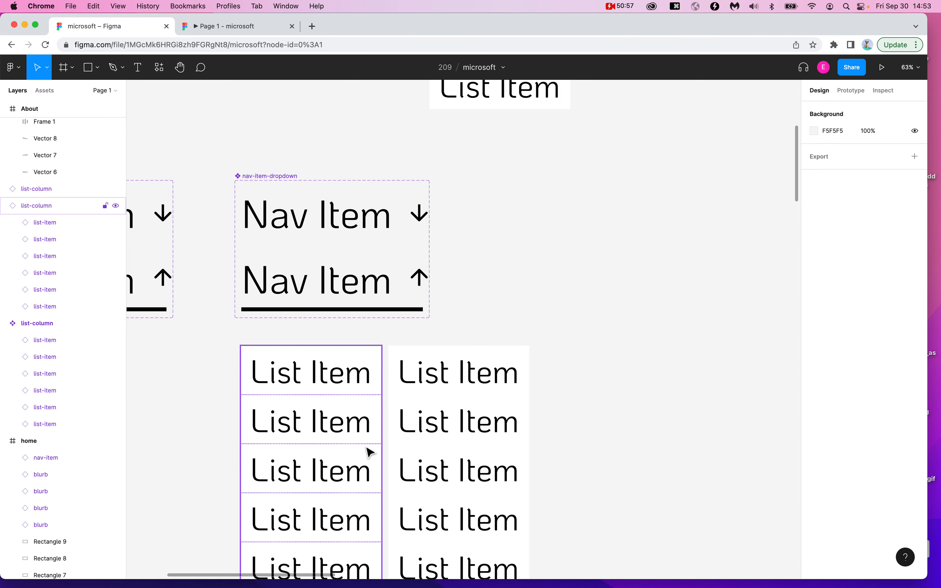
pyautogui.scroll(5, 370, 450)
pyautogui.click(367, 449)
pyautogui.click(484, 278)
pyautogui.click(378, 256)
pyautogui.click(477, 238)
pyautogui.click(370, 267)
pyautogui.click(503, 243)
pyautogui.scroll(-5, 503, 243)
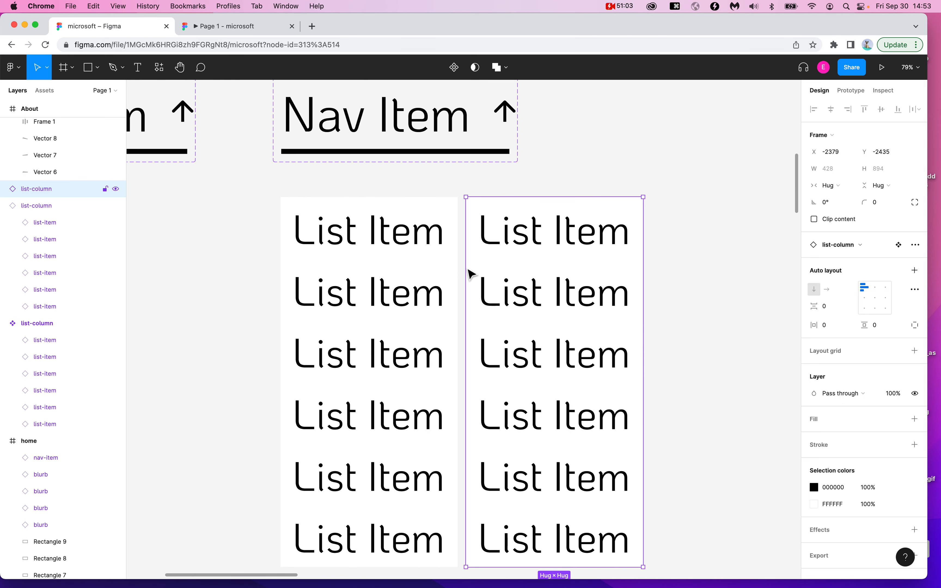
# - Move the second list-column instance flush against the first one
pyautogui.click(422, 274)
pyautogui.scroll(2, 459, 280)
pyautogui.moveTo(555, 268); pyautogui.dragTo(549, 269)
pyautogui.click(673, 234)
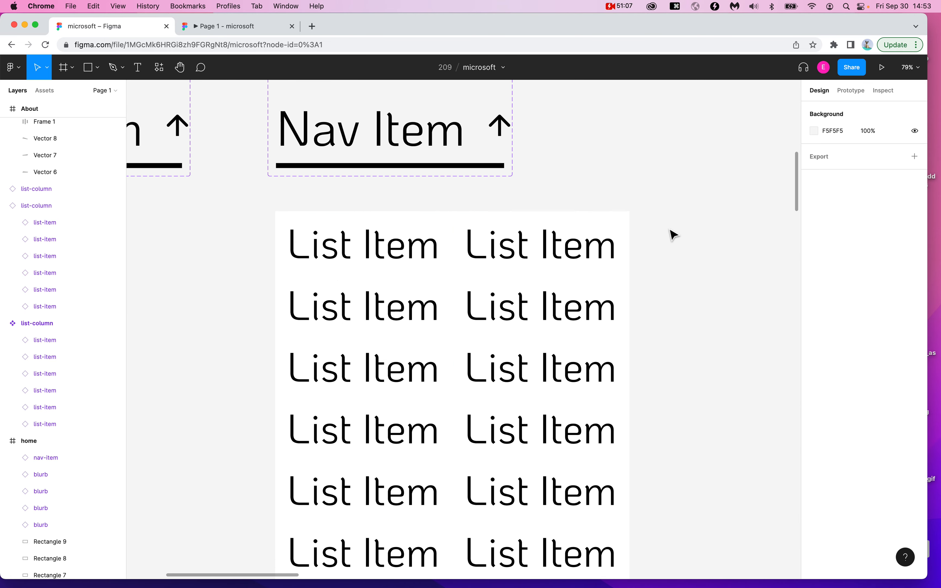
# - Examine the seam between the two adjoining list-column instances up close
pyautogui.scroll(5, 493, 318)
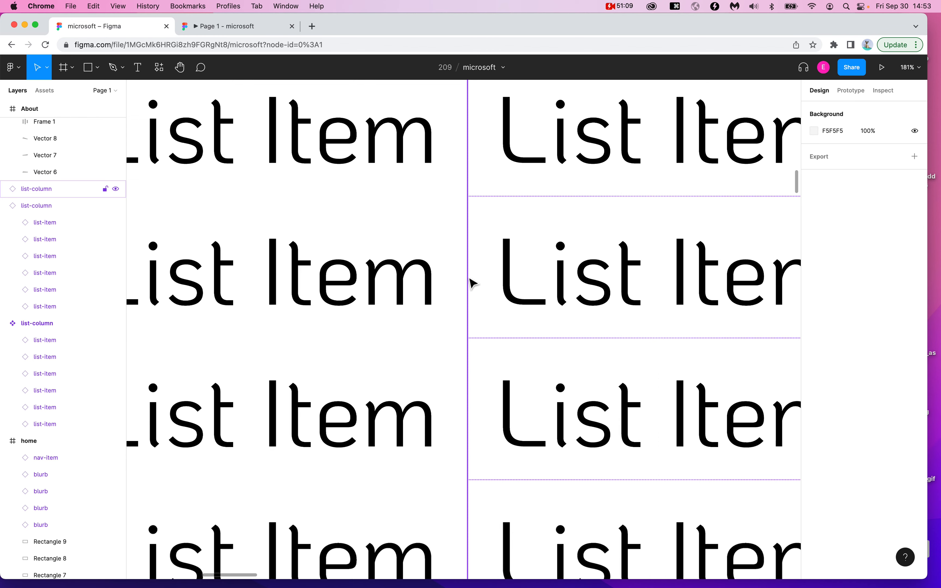
pyautogui.press('alt+super+8')
pyautogui.press('alt+super+8')
pyautogui.press('alt+super+8')
pyautogui.press('alt+super+8')
pyautogui.press('alt+super+8')
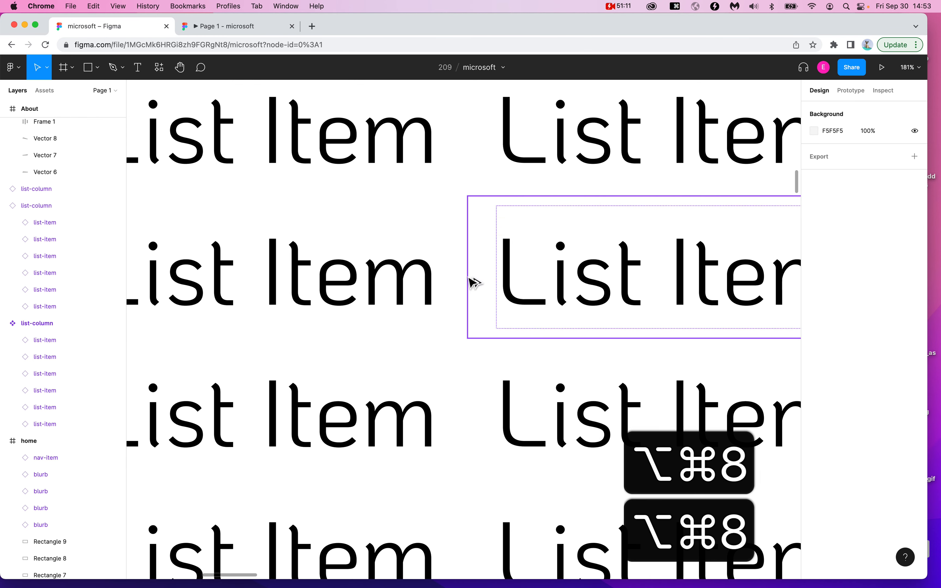
# - Try to move the second list-column instance away from the first one
pyautogui.scroll(-10, 471, 279)
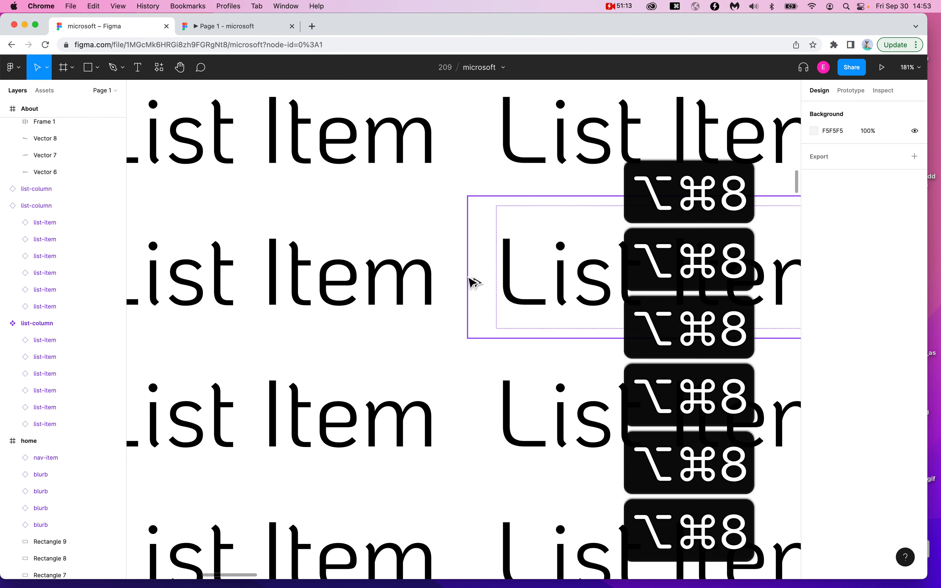
pyautogui.click(540, 250)
pyautogui.moveTo(540, 251); pyautogui.dragTo(547, 251)
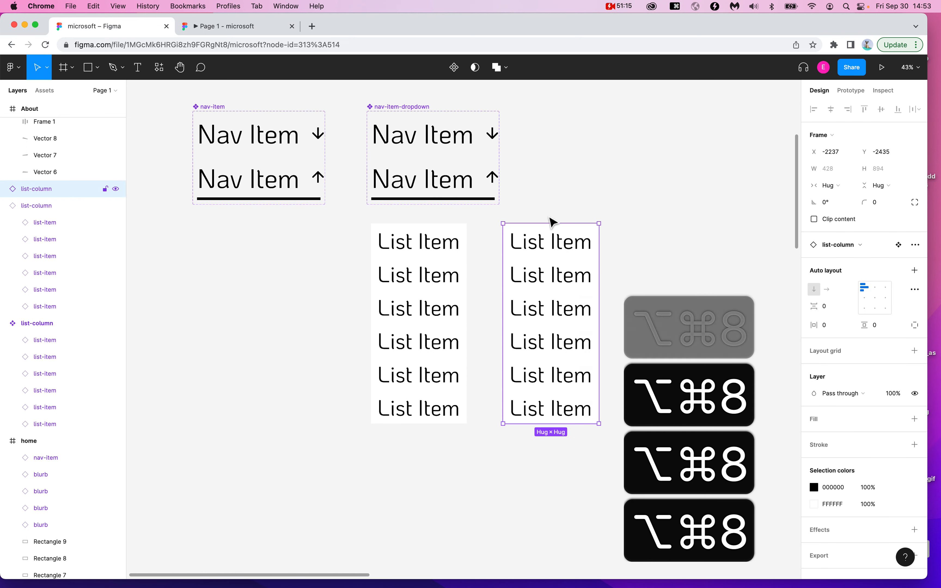
pyautogui.click(619, 6)
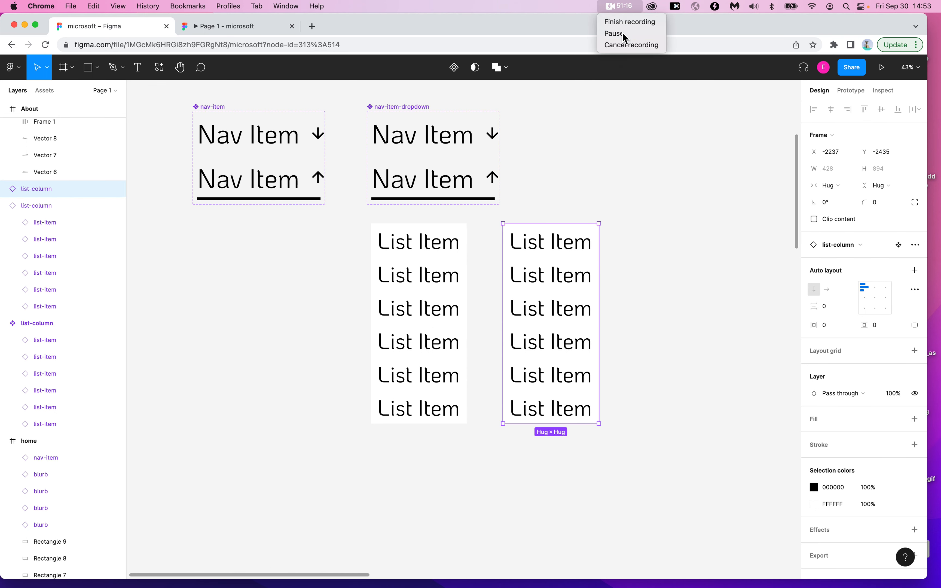
pyautogui.click(619, 33)
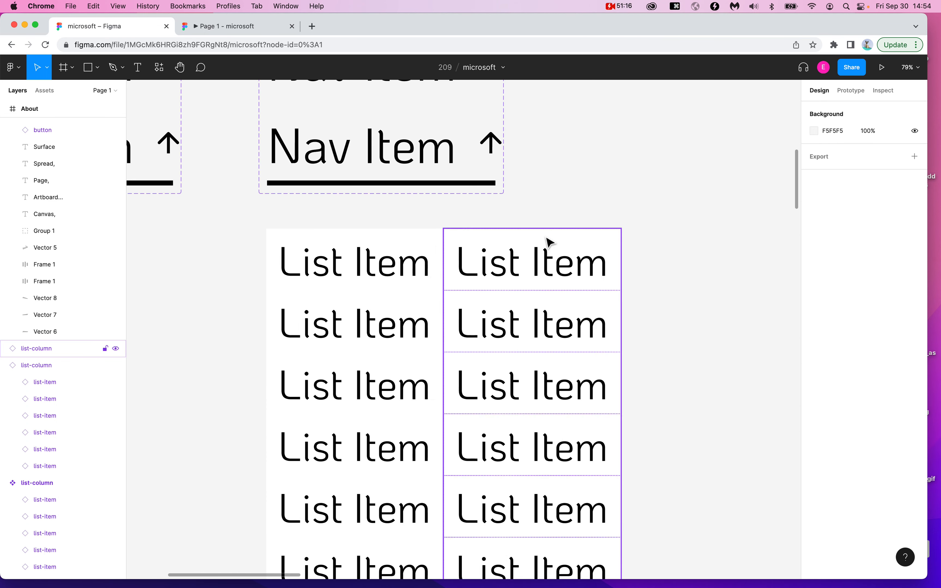
# - Review the list-item set, the list-column main component and the joined columns beneath the nav-item-dropdown set
pyautogui.scroll(5, 549, 242)
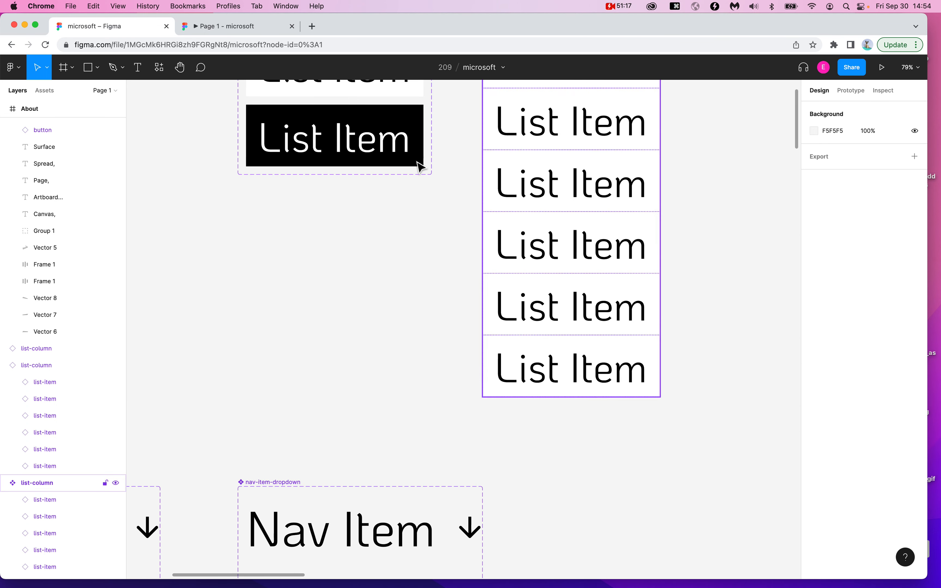
pyautogui.scroll(5, 420, 167)
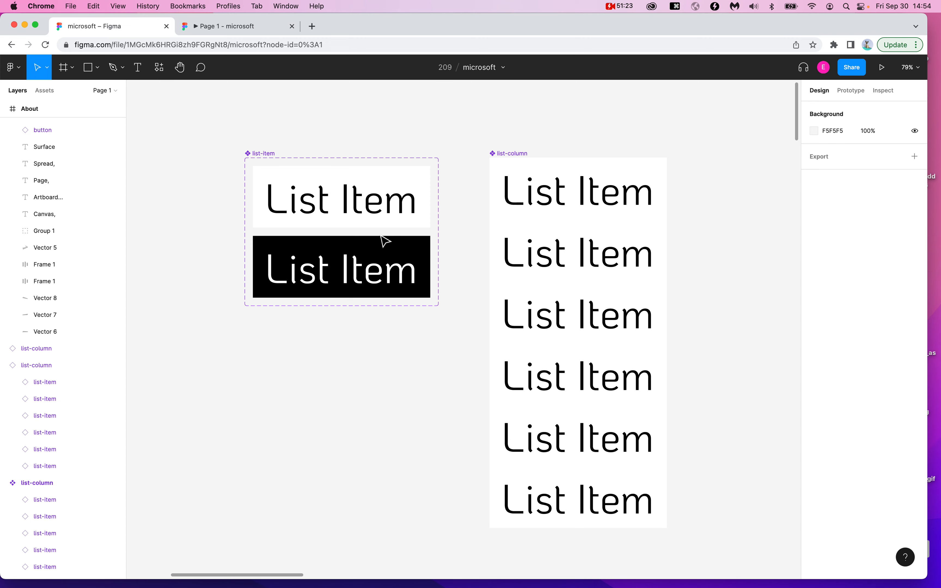
pyautogui.scroll(-10, 511, 280)
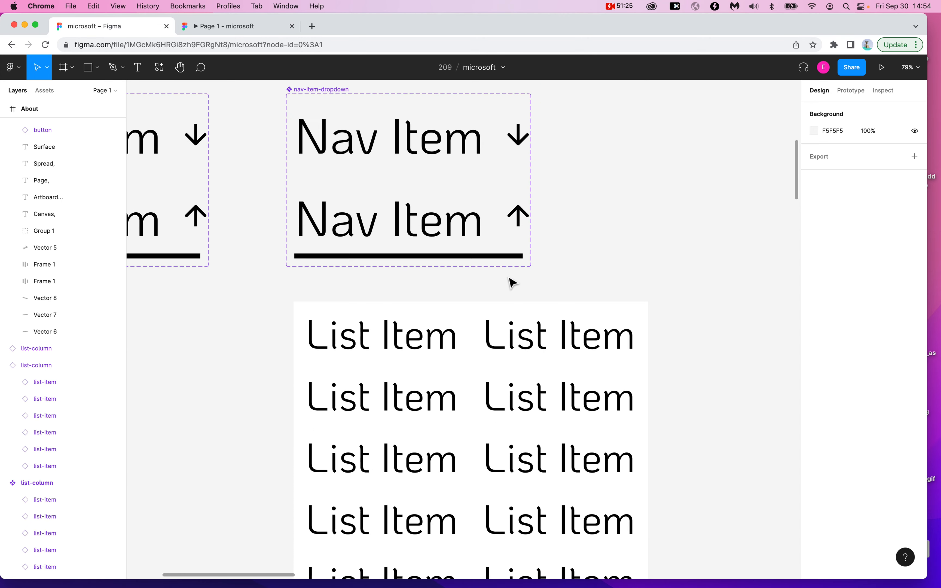
pyautogui.moveTo(565, 262); pyautogui.dragTo(591, 273)
pyautogui.press('super+z')
# - Widen the list-column main component beyond its list items
pyautogui.scroll(10, 588, 274)
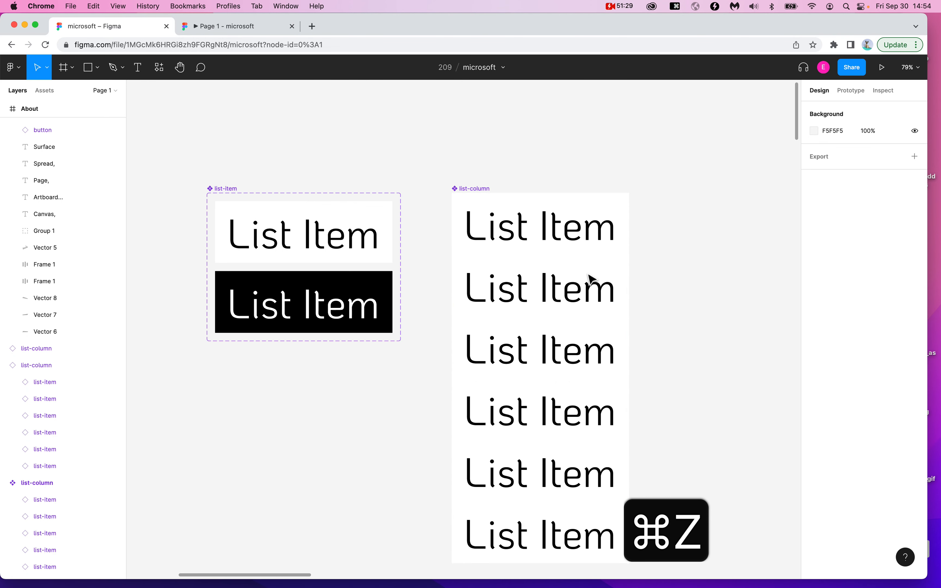
pyautogui.click(483, 198)
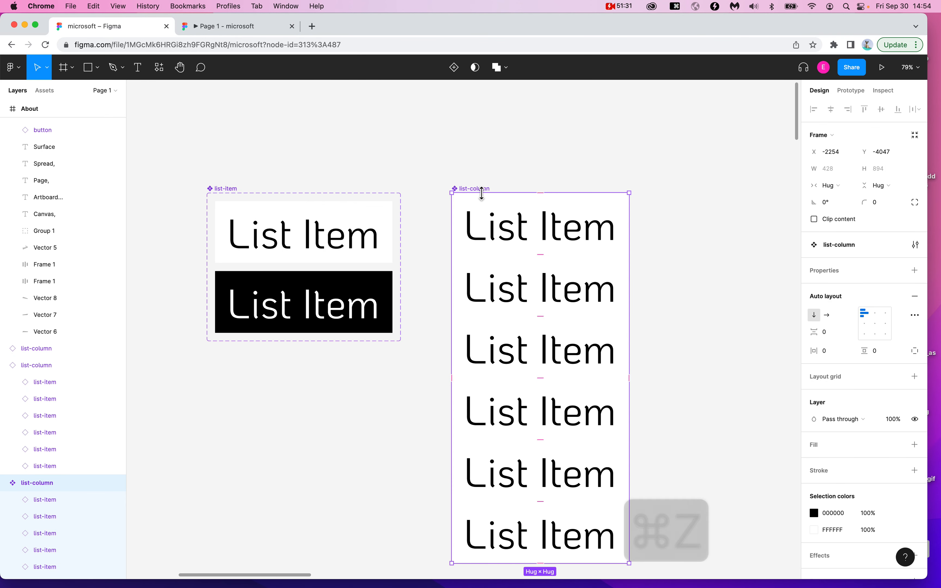
pyautogui.scroll(-8, 572, 232)
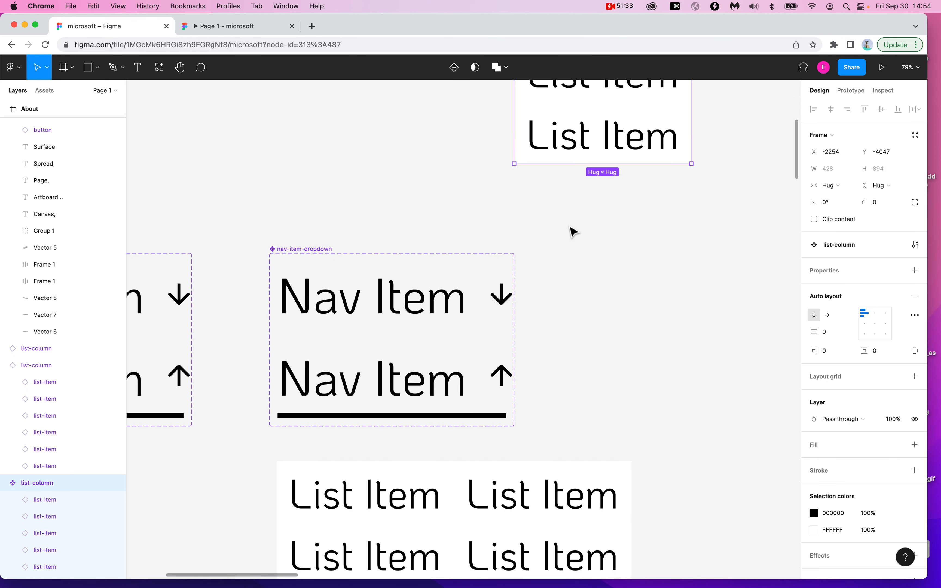
pyautogui.scroll(2, 571, 230)
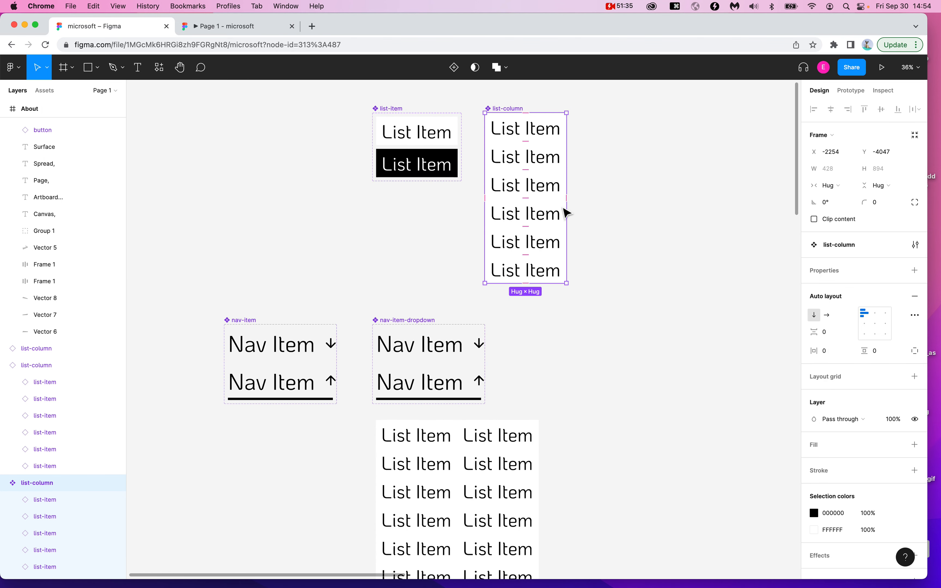
pyautogui.moveTo(567, 209); pyautogui.dragTo(596, 200)
# - Try to widen all six list items together inside the list-column main component
pyautogui.click(553, 130)
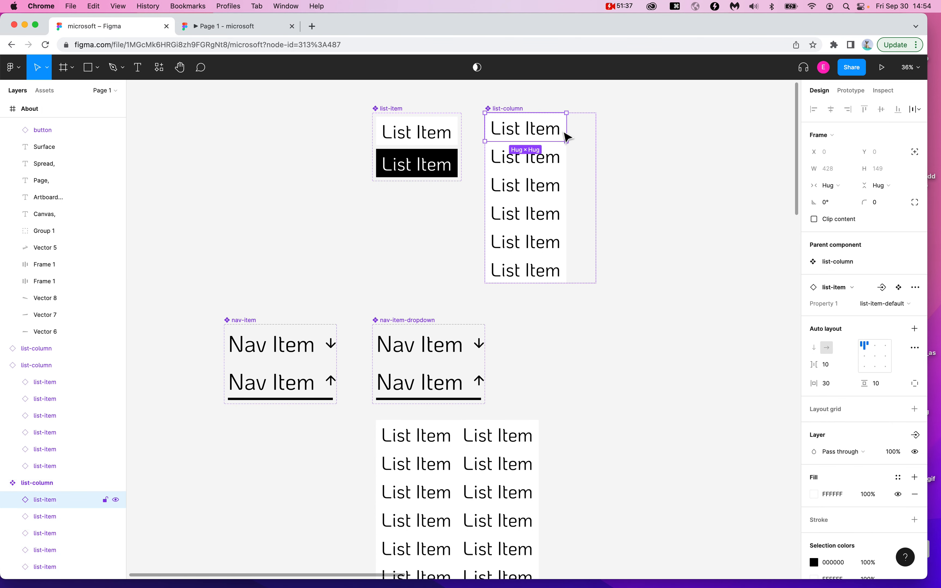
pyautogui.keyDown('shift'); pyautogui.click(562, 160); pyautogui.keyUp('shift')
pyautogui.keyDown('shift'); pyautogui.click(562, 187); pyautogui.keyUp('shift')
pyautogui.keyDown('shift'); pyautogui.click(562, 217); pyautogui.keyUp('shift')
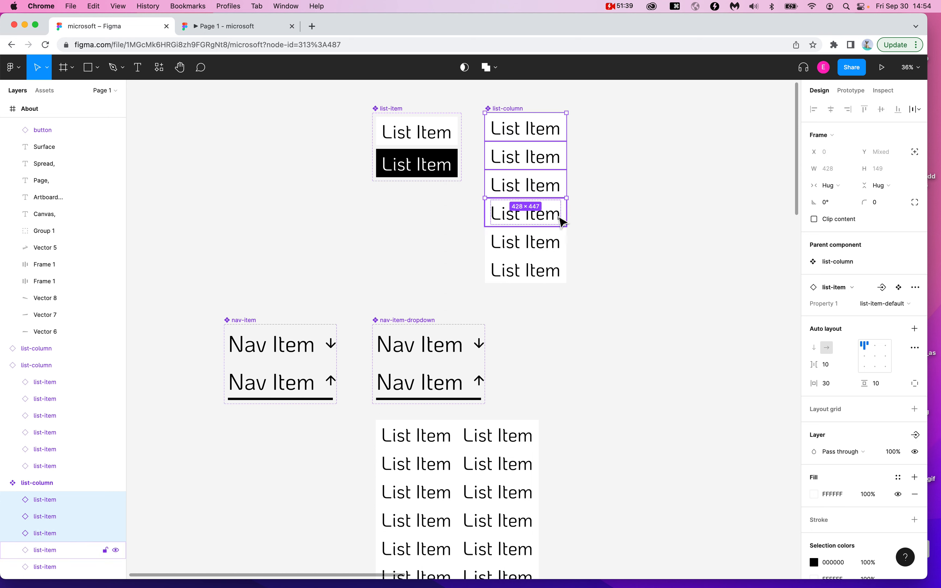
pyautogui.keyDown('shift'); pyautogui.click(559, 265); pyautogui.keyUp('shift')
pyautogui.keyDown('shift'); pyautogui.click(561, 244); pyautogui.keyUp('shift')
pyautogui.moveTo(567, 221); pyautogui.dragTo(685, 198)
pyautogui.click(739, 223)
pyautogui.press('super+x')
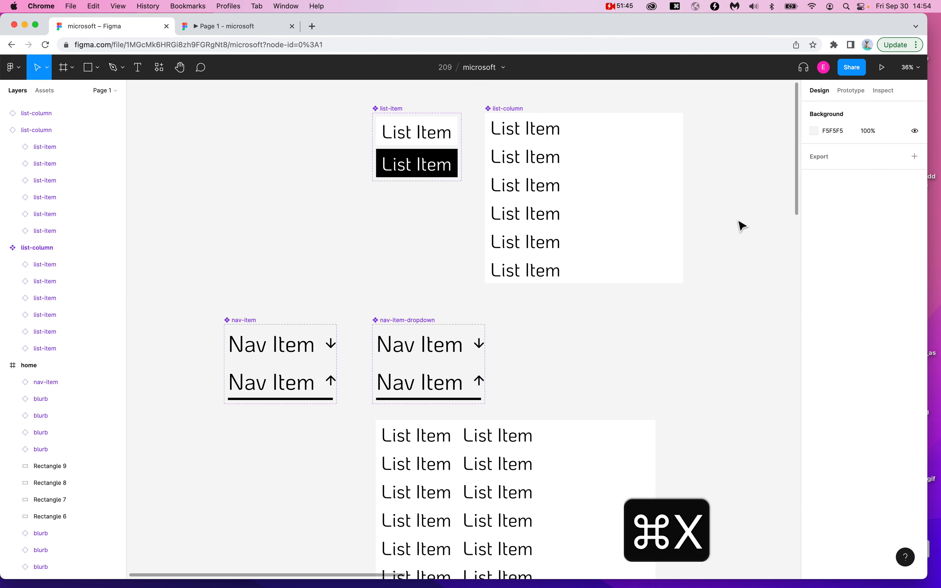
# - Undo the widening of the six list items in the list-column main component
pyautogui.press('super+z')
pyautogui.press('super+z')
pyautogui.click(700, 226)
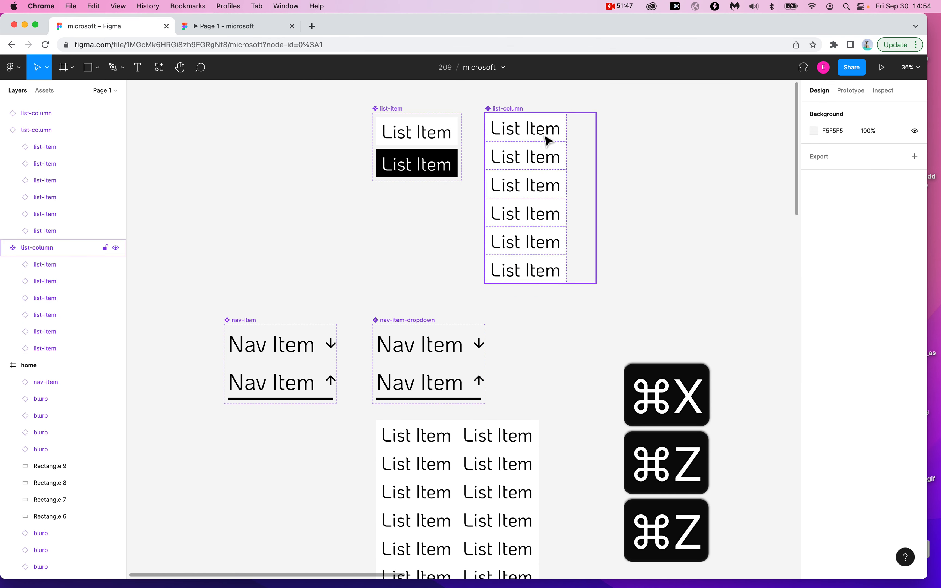
pyautogui.click(546, 141)
pyautogui.press('super+z')
pyautogui.press('super+z')
pyautogui.press('super+z')
pyautogui.press('super+z')
pyautogui.press('super+z')
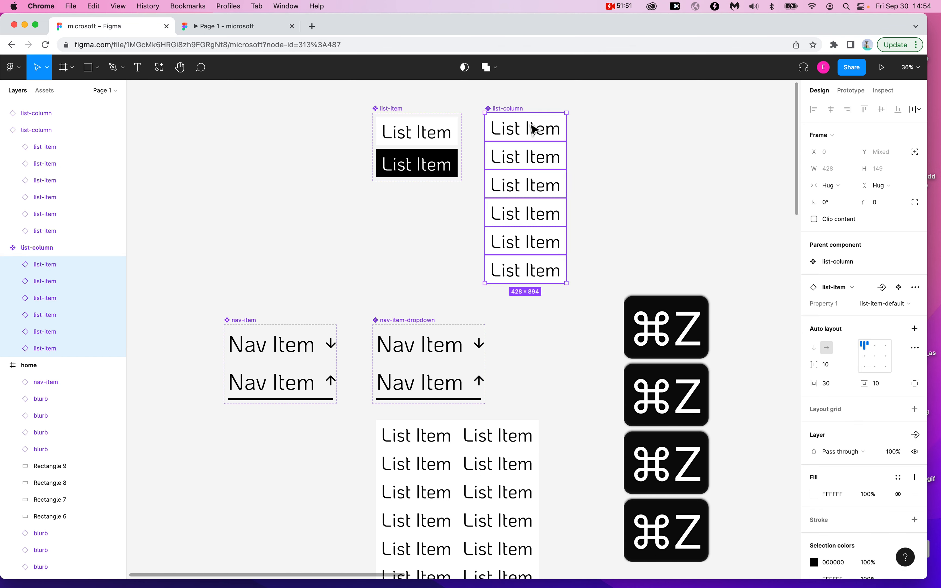
pyautogui.click(501, 108)
pyautogui.press('super+z')
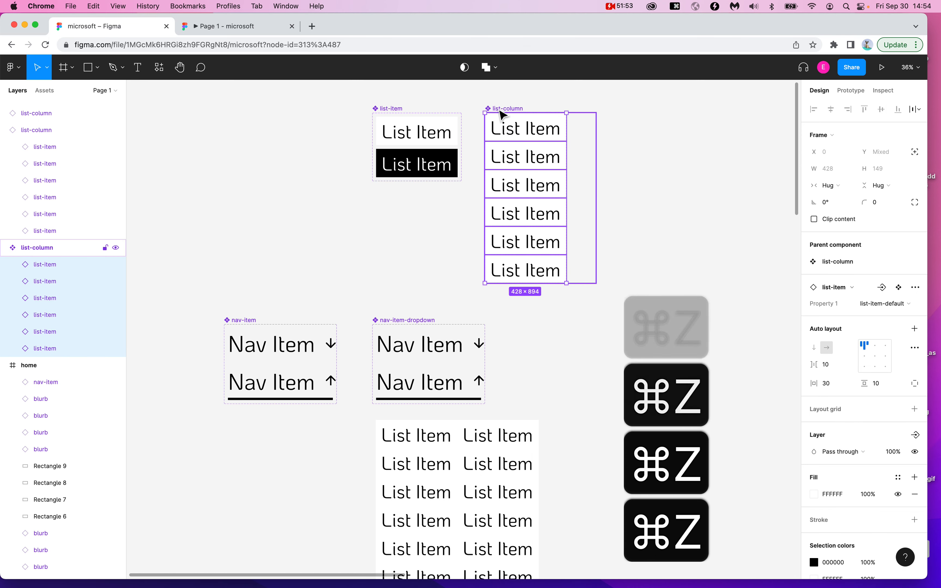
# - Undo the widening of the list-column main component
pyautogui.press('super+z')
pyautogui.press('super+z')
pyautogui.press('super+z')
pyautogui.press('super+z')
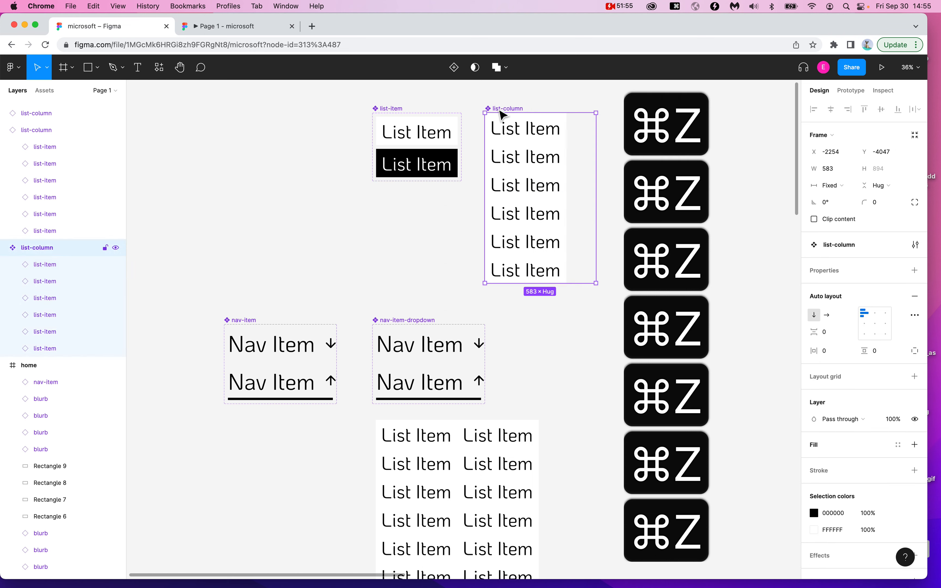
# - Widen the default and active list-item variants together to 527
pyautogui.click(400, 142)
pyautogui.hotkey('shift', '2')
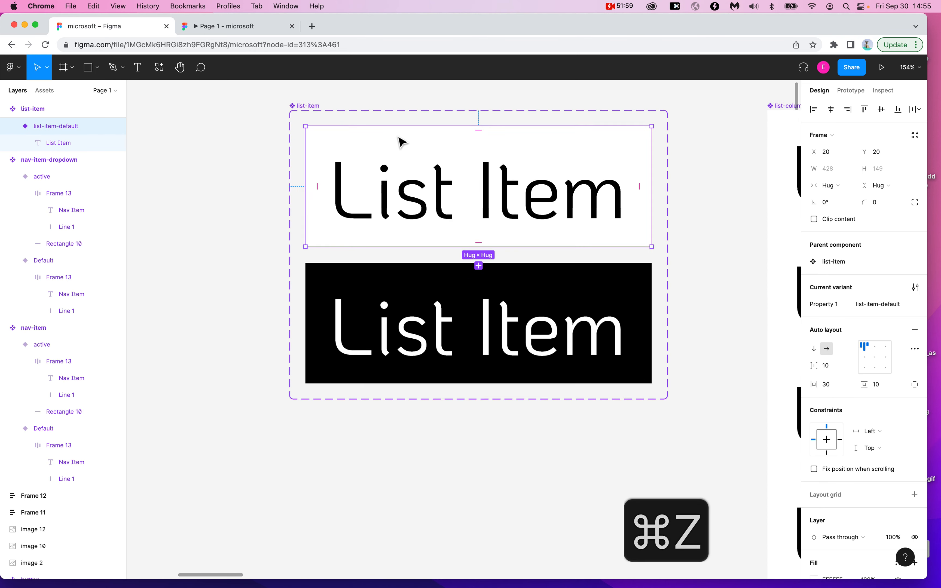
pyautogui.keyDown('shift'); pyautogui.click(593, 412); pyautogui.keyUp('shift')
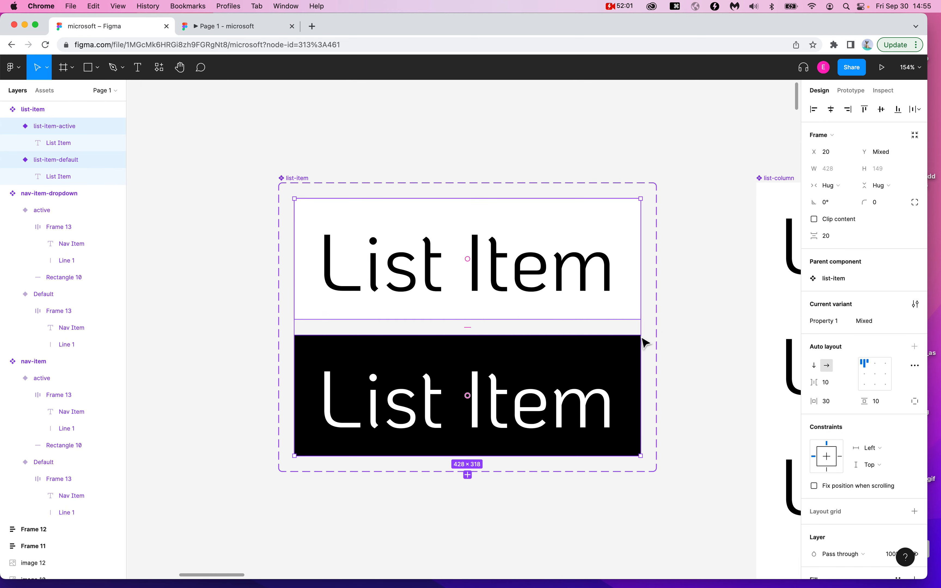
pyautogui.hscroll(10, 666, 337)
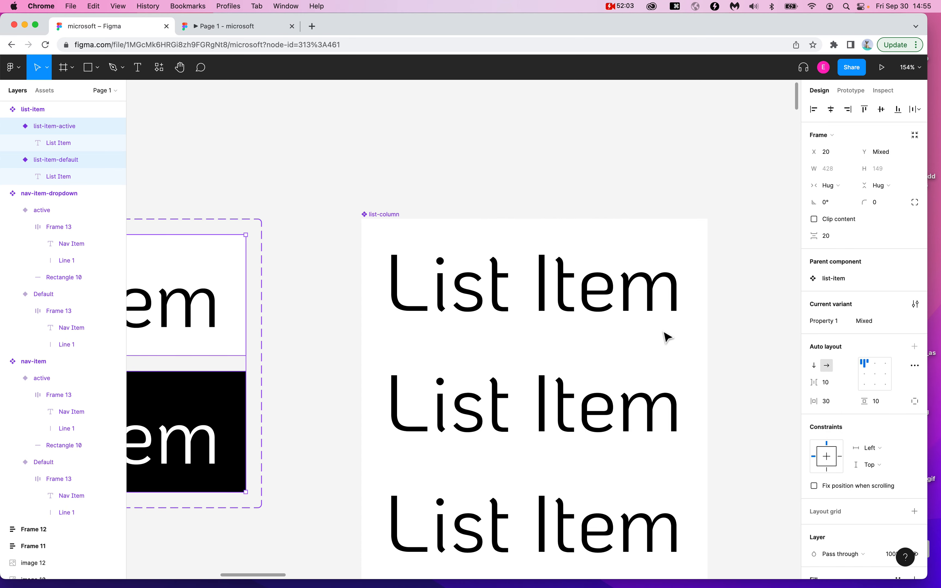
pyautogui.scroll(-6, 667, 337)
pyautogui.scroll(8, 667, 336)
pyautogui.hscroll(-4, 666, 337)
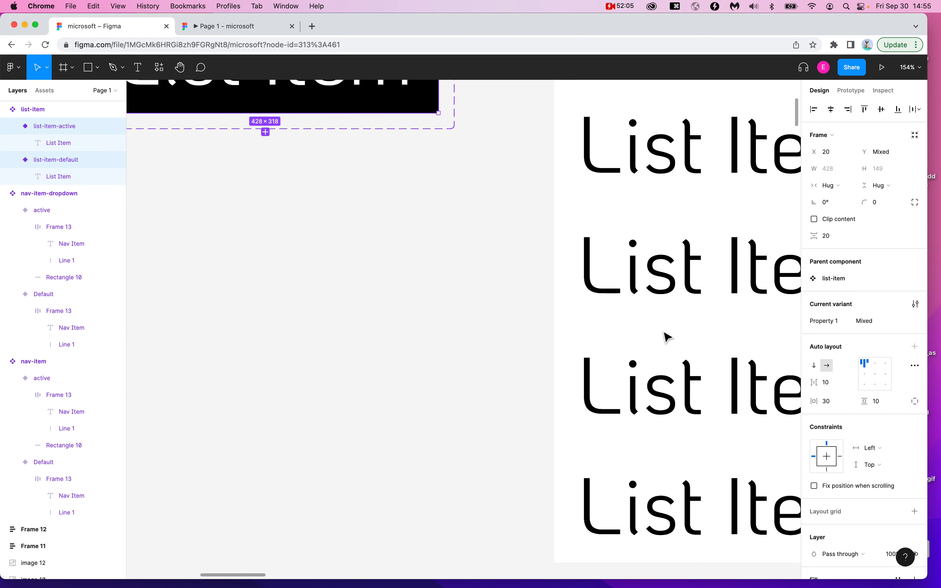
pyautogui.scroll(-7, 666, 337)
pyautogui.hscroll(-2, 666, 337)
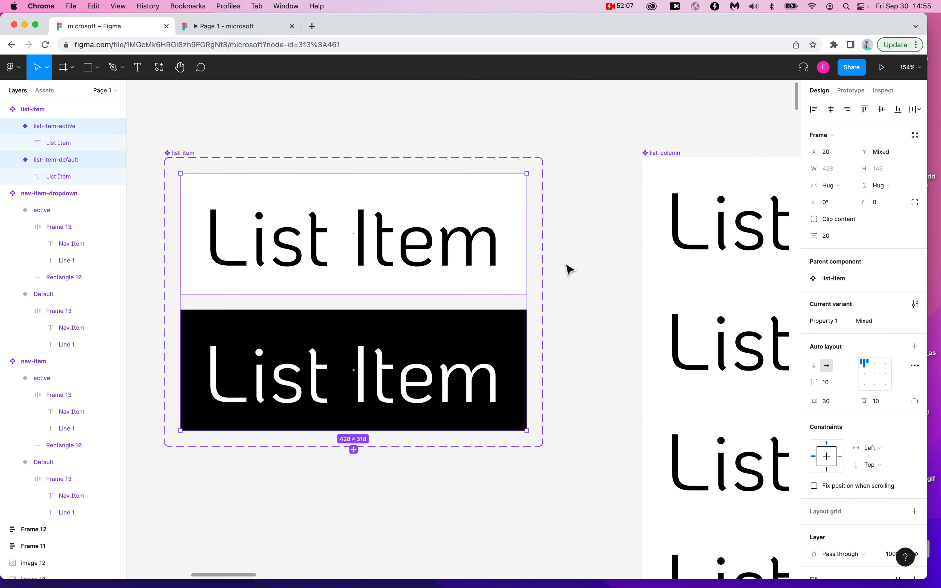
pyautogui.moveTo(530, 266); pyautogui.dragTo(607, 257)
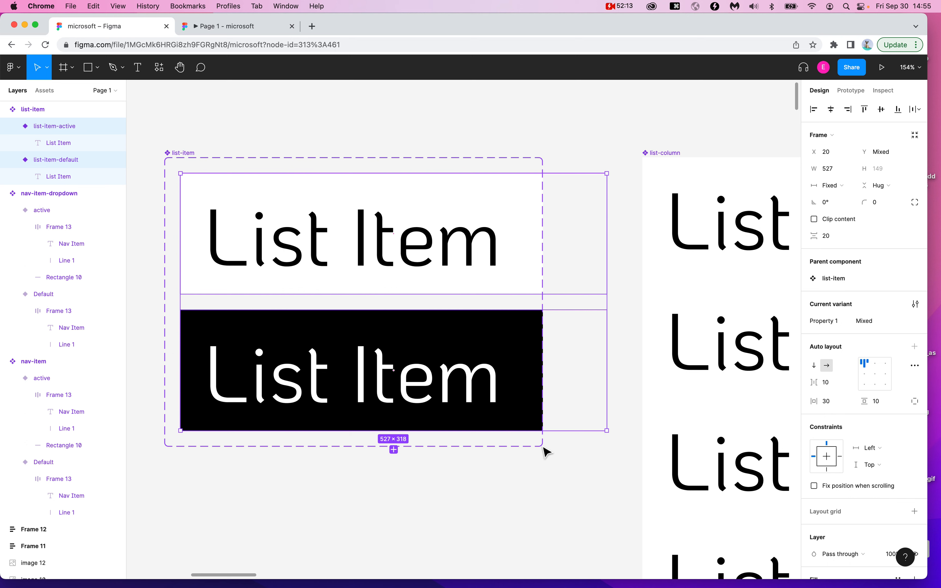
# - Widen the list-item component set frame to 566 so it encloses both widened variants
pyautogui.click(168, 153)
pyautogui.moveTo(561, 221); pyautogui.dragTo(627, 223)
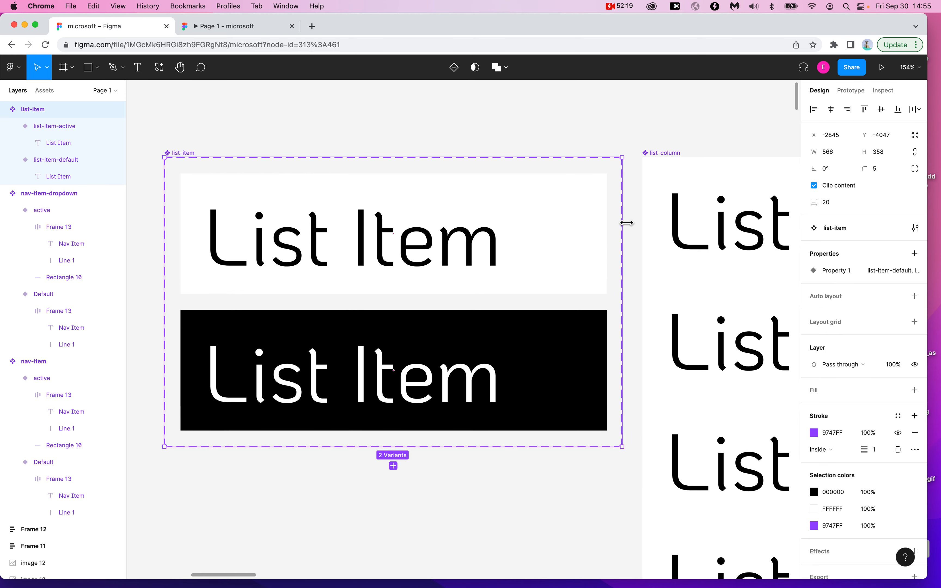
pyautogui.click(629, 116)
# - Move the second list-column instance beneath nav-item-dropdown flush against the first one, at X -2300
pyautogui.scroll(-10, 630, 115)
pyautogui.click(729, 147)
pyautogui.scroll(-5, 710, 376)
pyautogui.click(677, 296)
pyautogui.moveTo(677, 296)
pyautogui.mouseDown()
pyautogui.moveTo(711, 296)
pyautogui.moveTo(674, 290)
pyautogui.mouseUp()
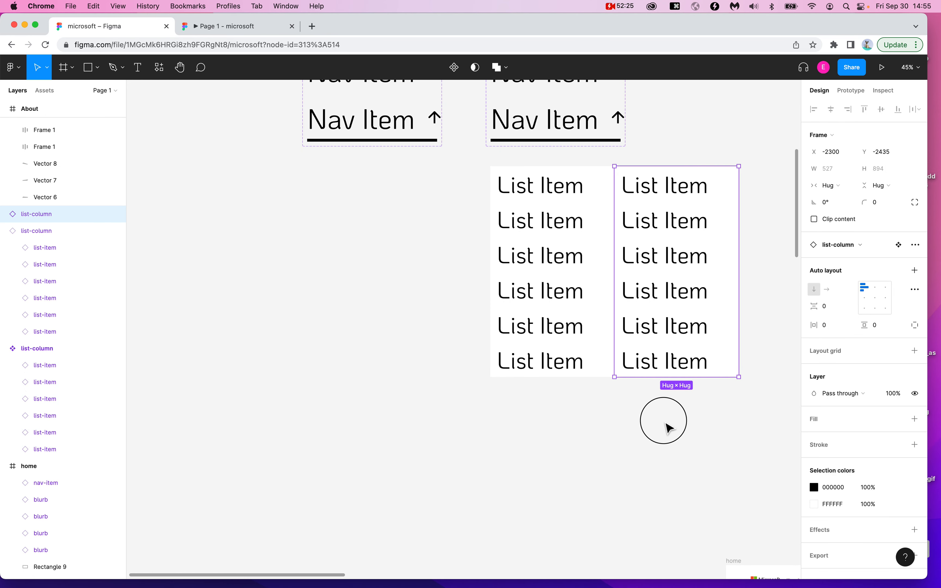
pyautogui.click(668, 428)
# - Replace the top list item's text in the first list-column instance with "Hello World I am new"
pyautogui.scroll(3, 668, 428)
pyautogui.hscroll(2, 668, 429)
pyautogui.click(529, 252)
pyautogui.doubleClick(525, 248)
pyautogui.click(523, 247)
pyautogui.press('super+a')
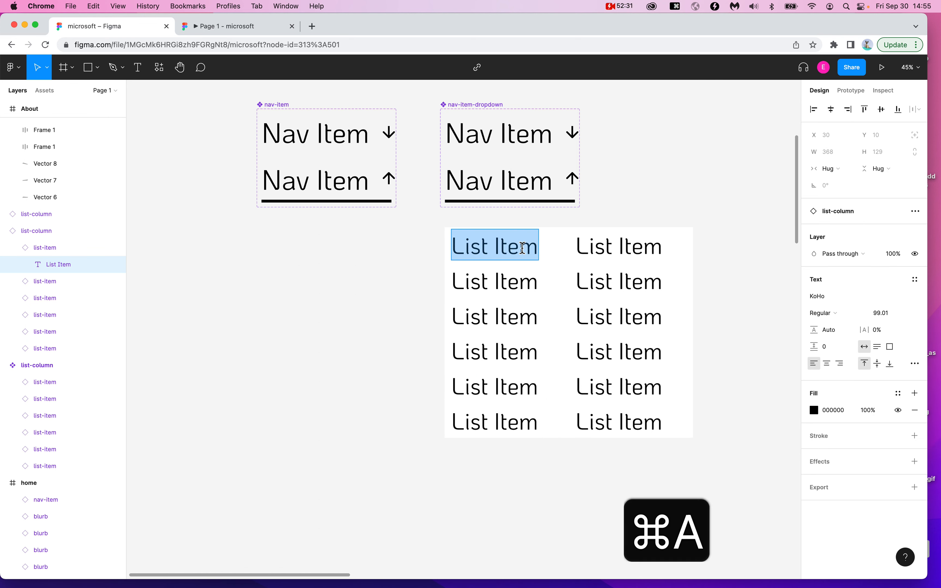
pyautogui.write('Hello World')
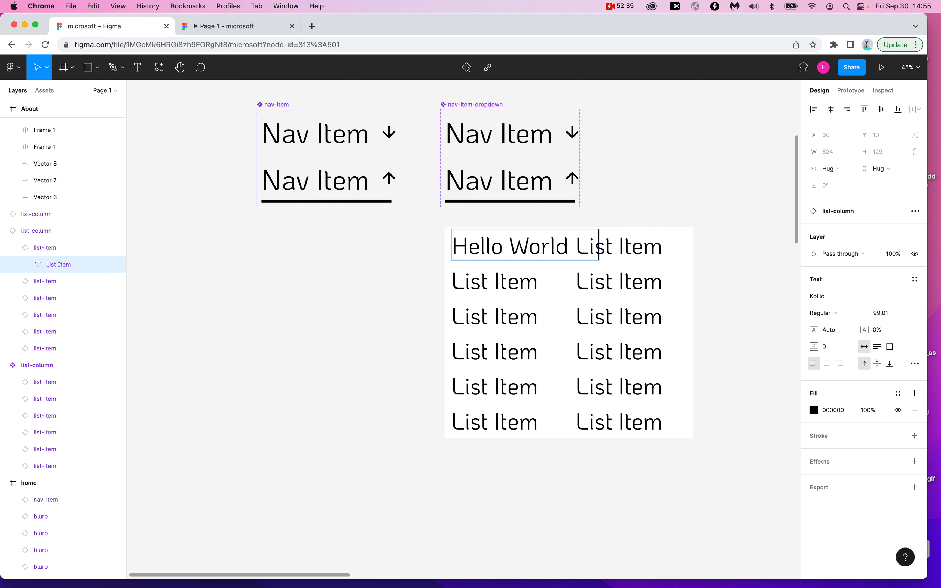
pyautogui.press('Escape')
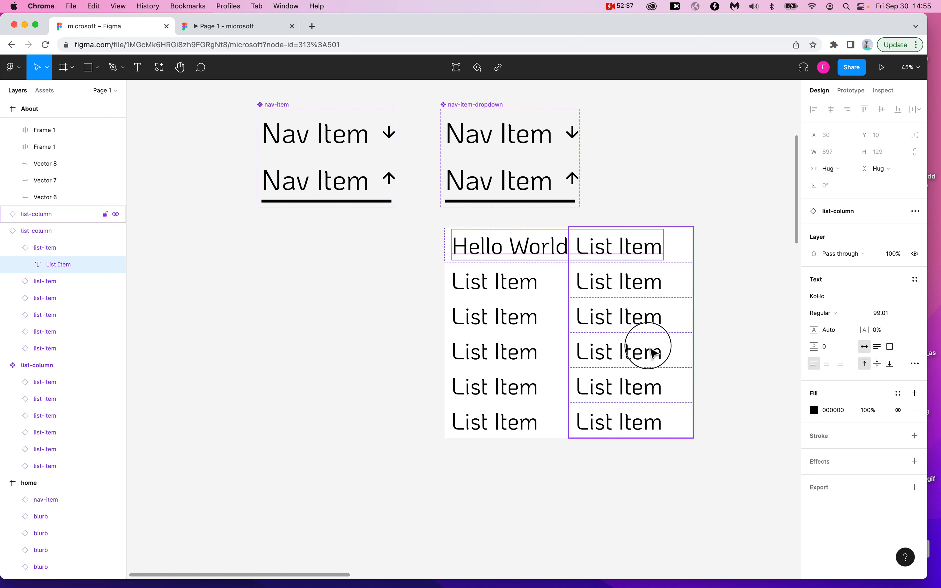
# - Move the second list-column instance aside to X -1821 and try to widen the first column around its longer text
pyautogui.click(660, 352)
pyautogui.moveTo(609, 347); pyautogui.dragTo(719, 320)
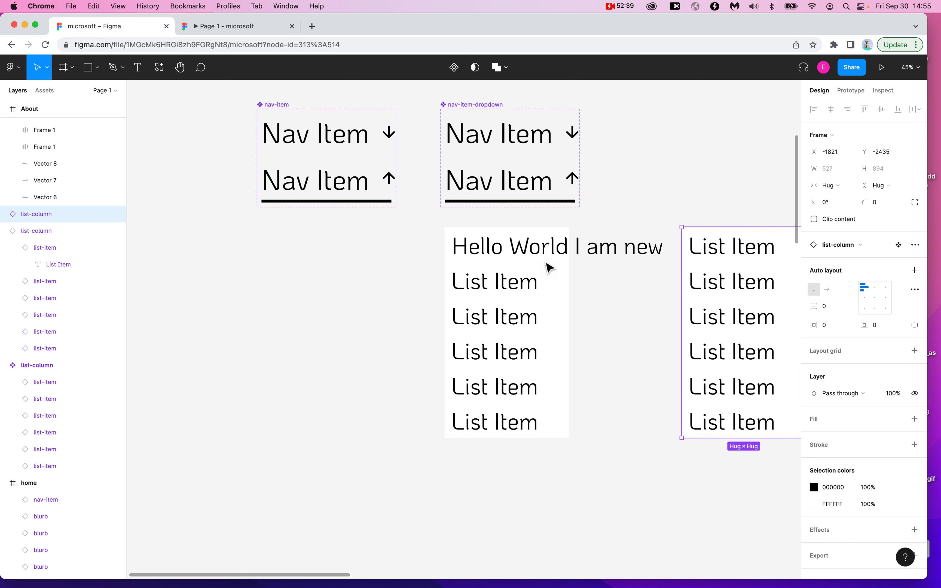
pyautogui.click(534, 255)
pyautogui.moveTo(571, 270); pyautogui.dragTo(669, 267)
pyautogui.click(513, 255)
pyautogui.doubleClick(572, 249)
pyautogui.click(391, 265)
pyautogui.hscroll(5, 391, 264)
pyautogui.scroll(1, 391, 265)
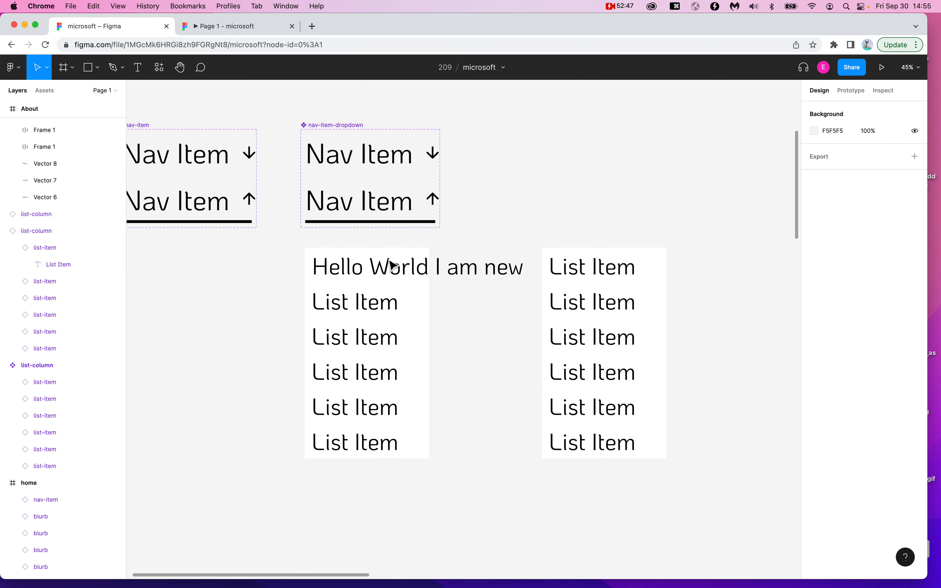
# - Undo the second column's move and the text additions back to "Hello World" in the first column's top item
pyautogui.press('super+z')
pyautogui.press('super+z')
pyautogui.press('super+z')
pyautogui.press('super+z')
pyautogui.press('super+z')
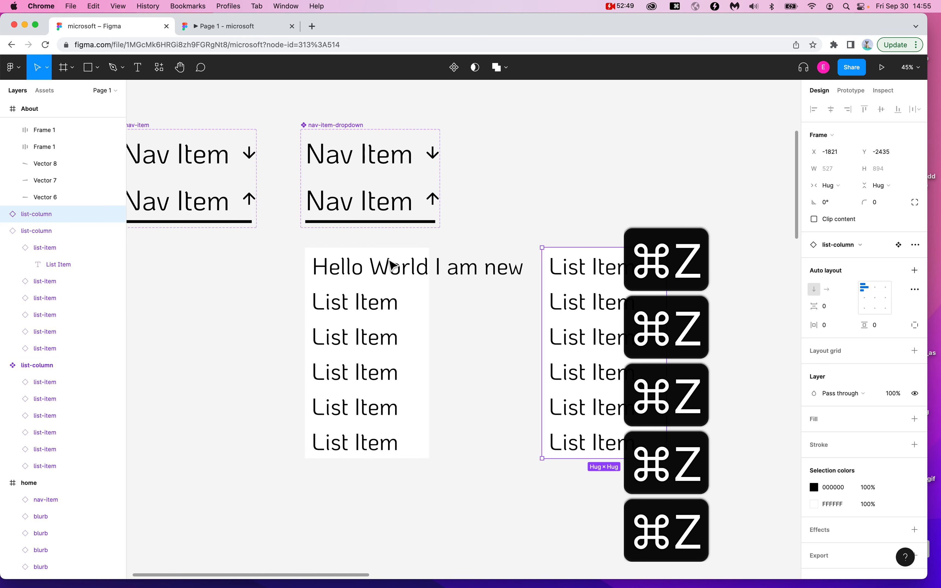
pyautogui.press('super+z')
pyautogui.press('super+z')
pyautogui.press('super+z')
pyautogui.press('super+z')
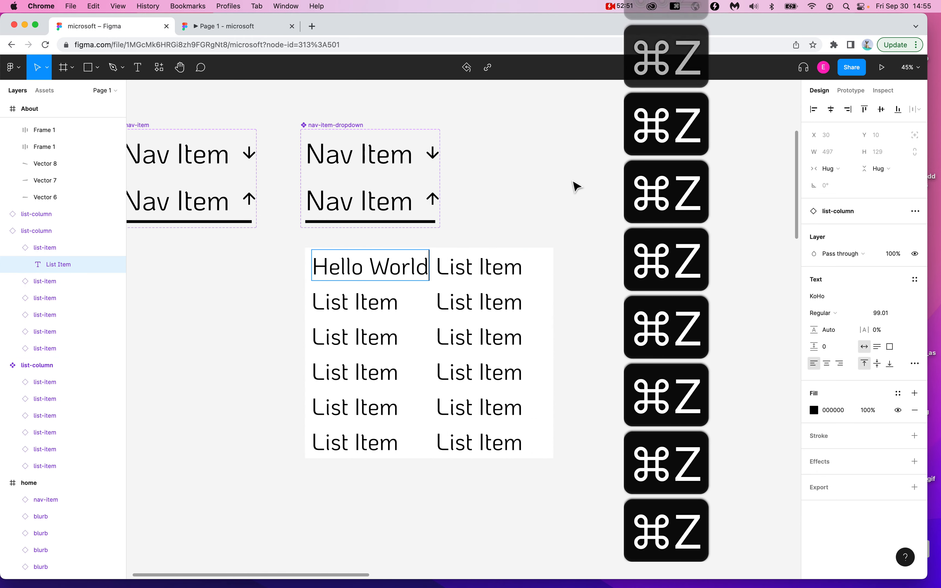
# - Try pulling the second list-column instance away from the first, and undo the move
pyautogui.click(495, 369)
pyautogui.moveTo(480, 219); pyautogui.dragTo(517, 486)
pyautogui.click(511, 284)
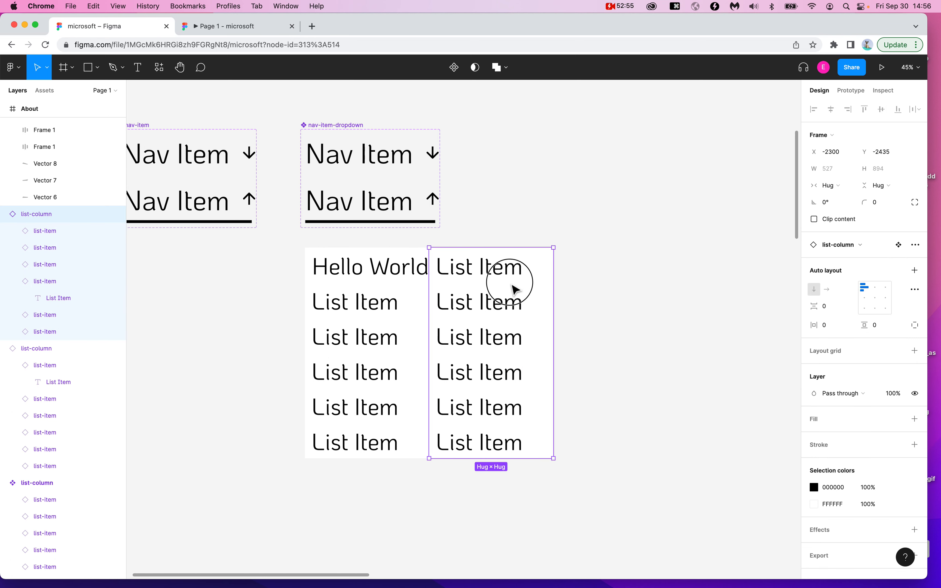
pyautogui.moveTo(512, 286); pyautogui.dragTo(620, 279)
pyautogui.press('super+z')
# - Check the text in the default list-item variant and change the first column's top item back to "List Item"
pyautogui.scroll(10, 504, 241)
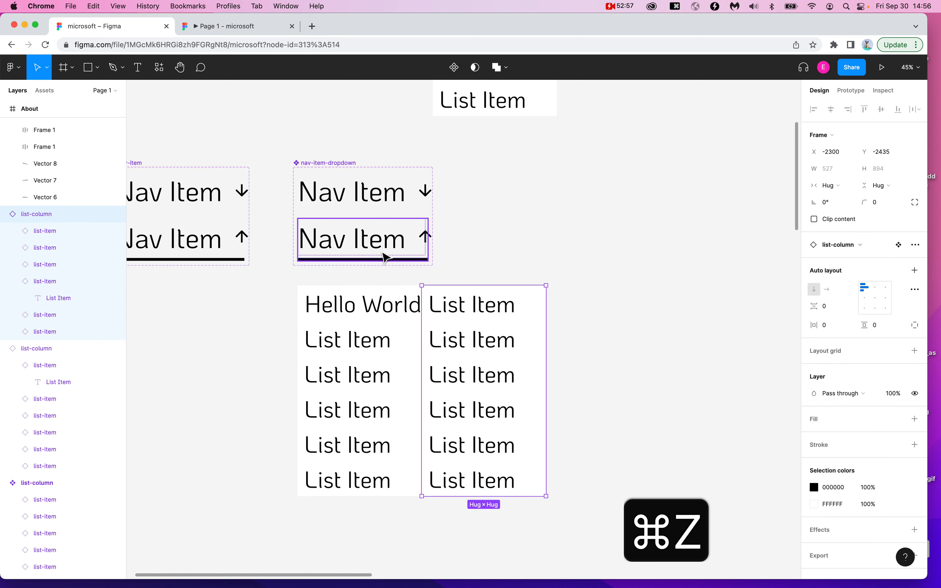
pyautogui.scroll(2, 385, 257)
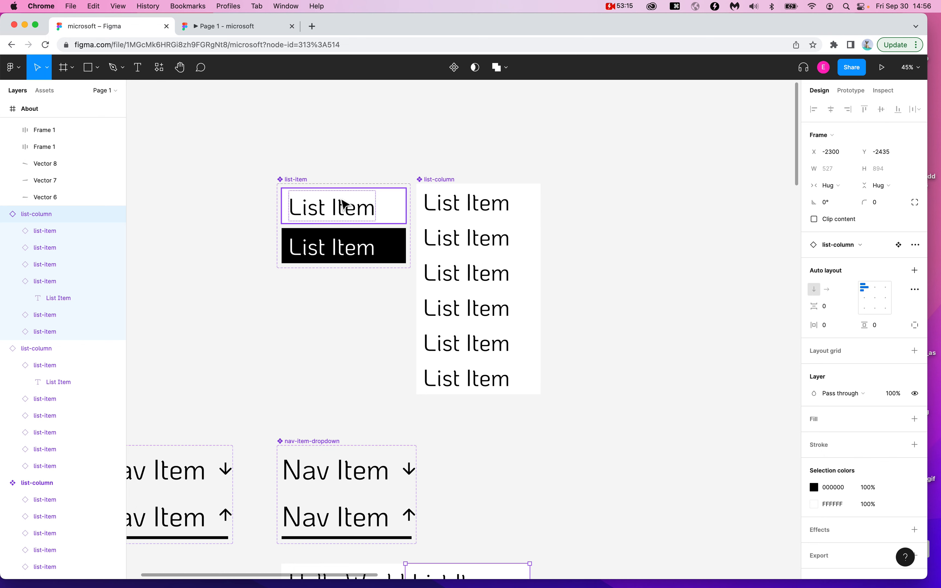
pyautogui.doubleClick(327, 201)
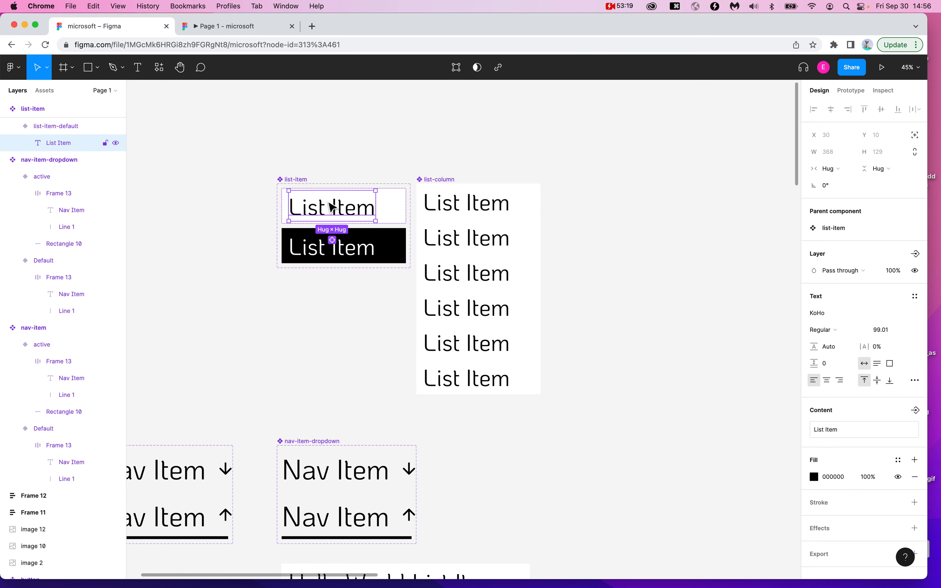
pyautogui.scroll(-10, 288, 334)
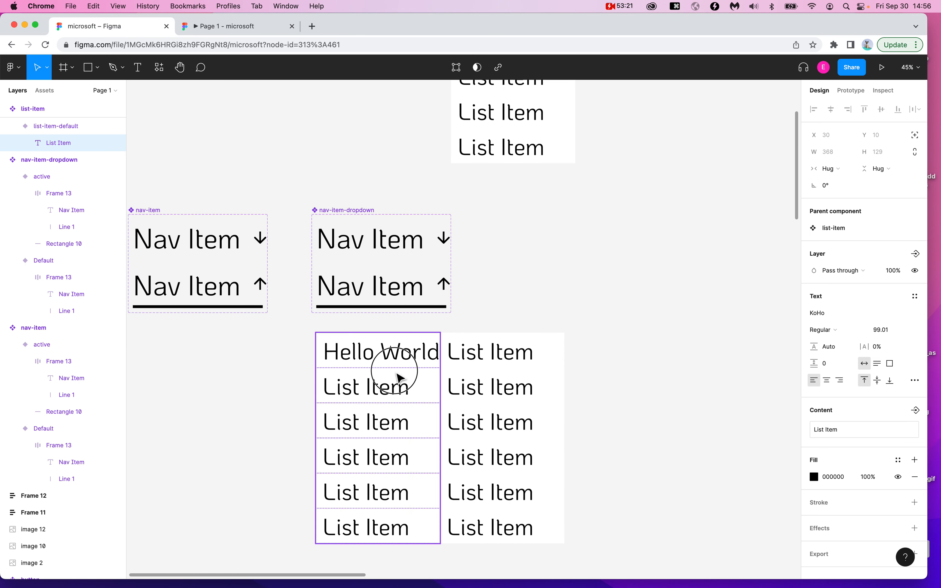
pyautogui.click(400, 370)
pyautogui.doubleClick(403, 357)
pyautogui.doubleClick(401, 354)
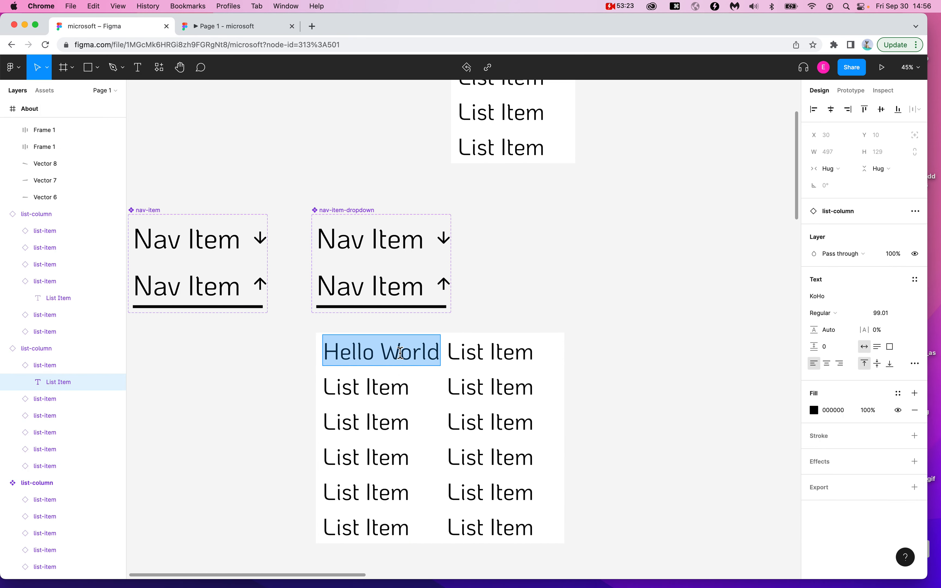
pyautogui.write('List Item')
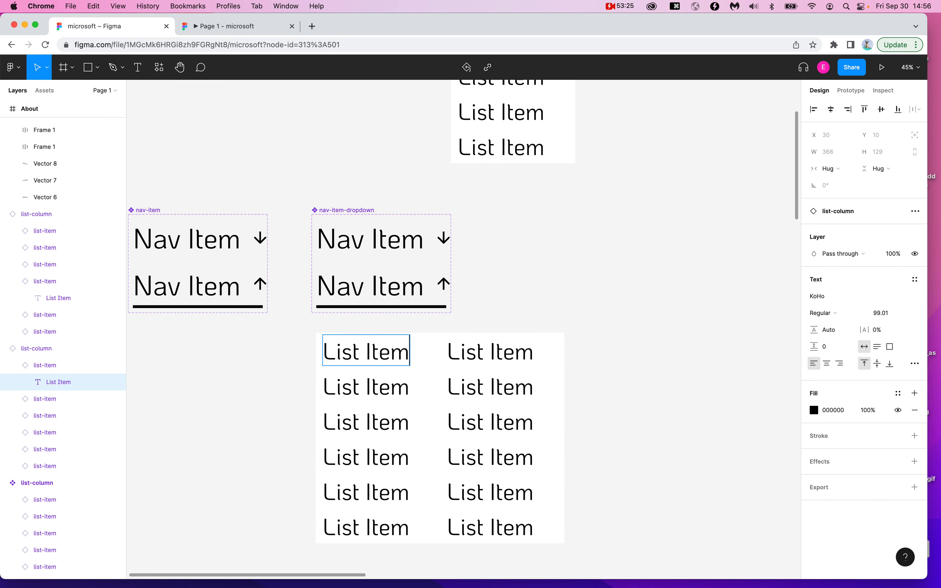
pyautogui.press('Escape')
pyautogui.click(263, 547)
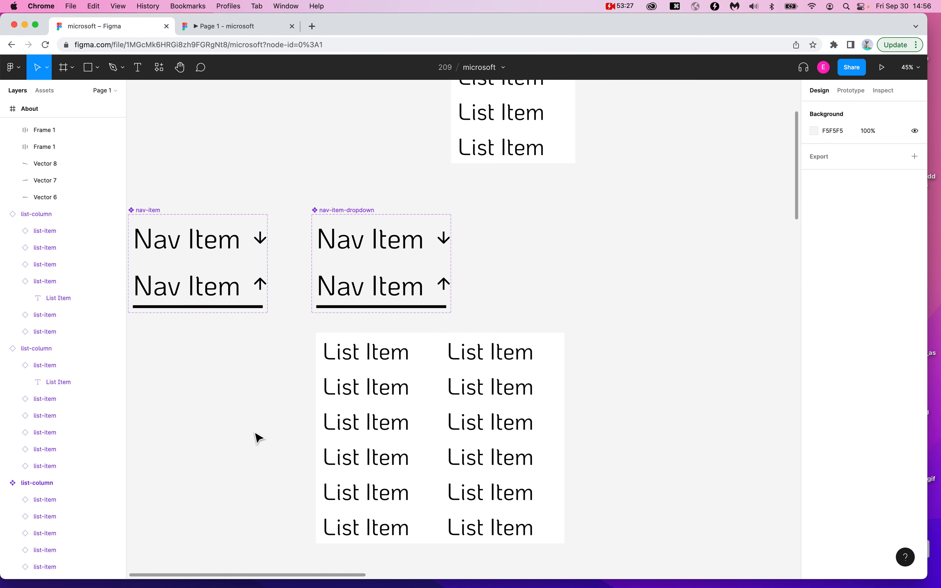
# - Test separating the two joined list columns by moving the second one sideways, and undo it
pyautogui.scroll(1, 258, 435)
pyautogui.scroll(-4, 258, 435)
pyautogui.scroll(3, 455, 307)
pyautogui.click(466, 273)
pyautogui.click(338, 255)
pyautogui.click(478, 246)
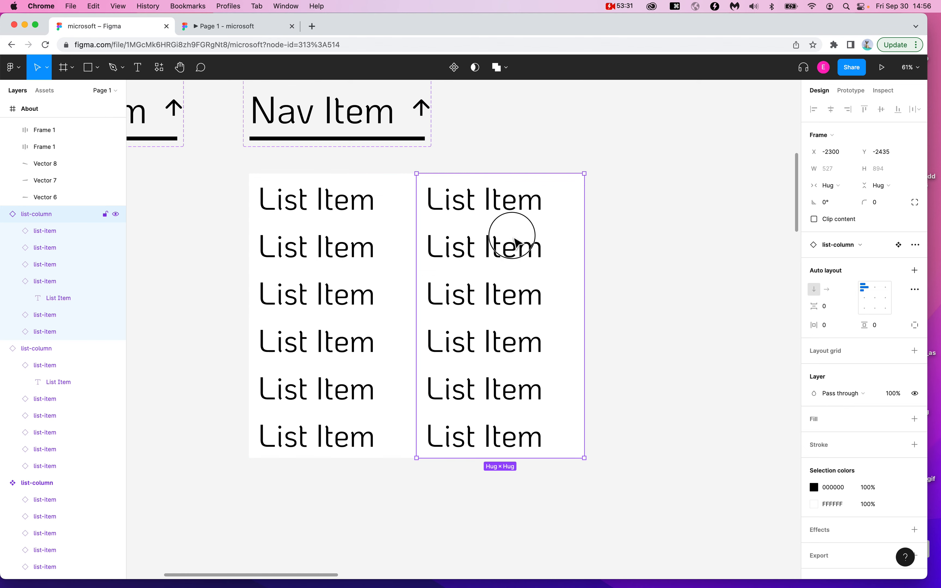
pyautogui.moveTo(511, 234); pyautogui.dragTo(643, 246)
pyautogui.press('super+z')
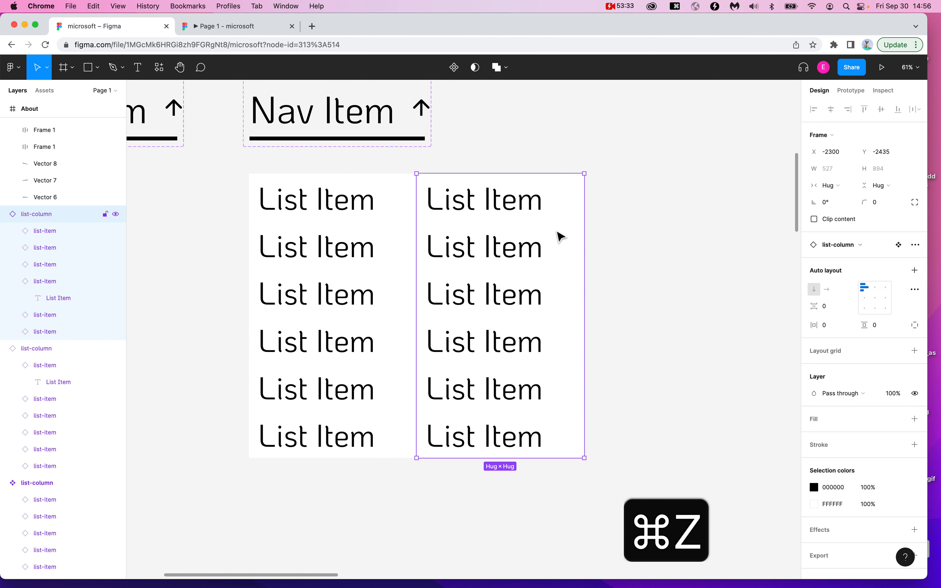
pyautogui.click(677, 238)
# - Move both list-column instances down together to Y -2376 beneath the nav-item-dropdown set
pyautogui.click(326, 280)
pyautogui.keyDown('shift'); pyautogui.click(458, 280); pyautogui.keyUp('shift')
pyautogui.scroll(4, 458, 280)
pyautogui.moveTo(329, 334); pyautogui.dragTo(333, 355)
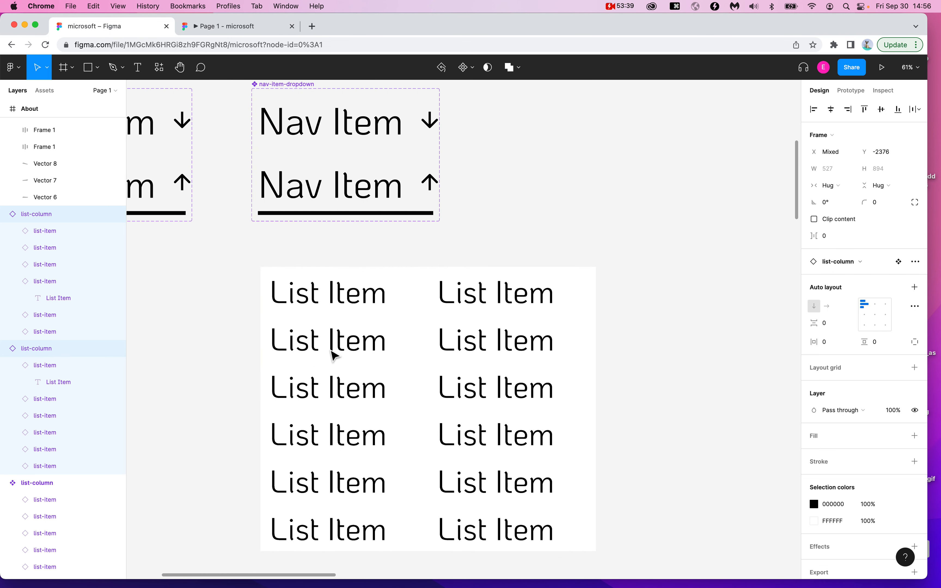
# - Examine the active nav-item-dropdown variant and the two joined list columns beneath it
pyautogui.click(309, 193)
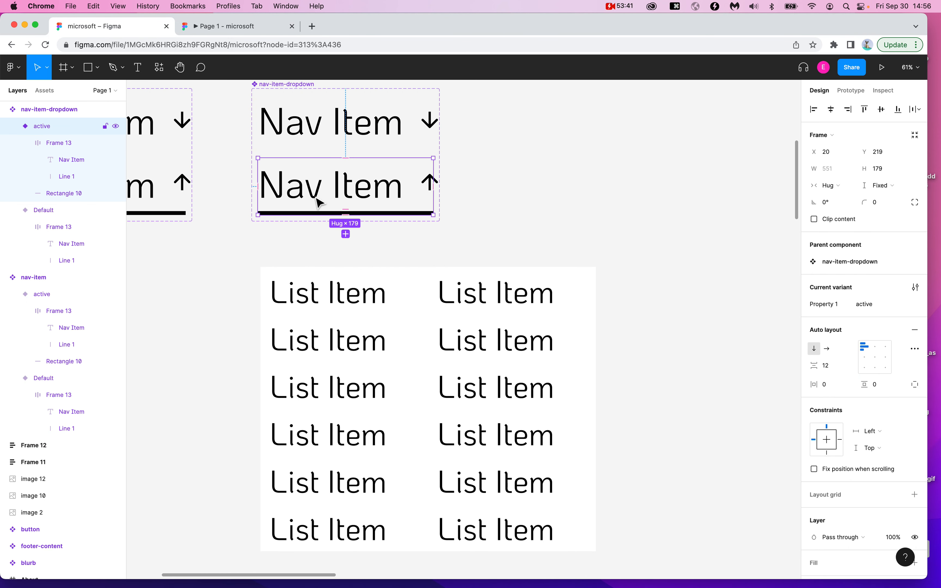
pyautogui.keyDown('ctrl'); pyautogui.scroll(5, 327, 164); pyautogui.keyUp('ctrl')
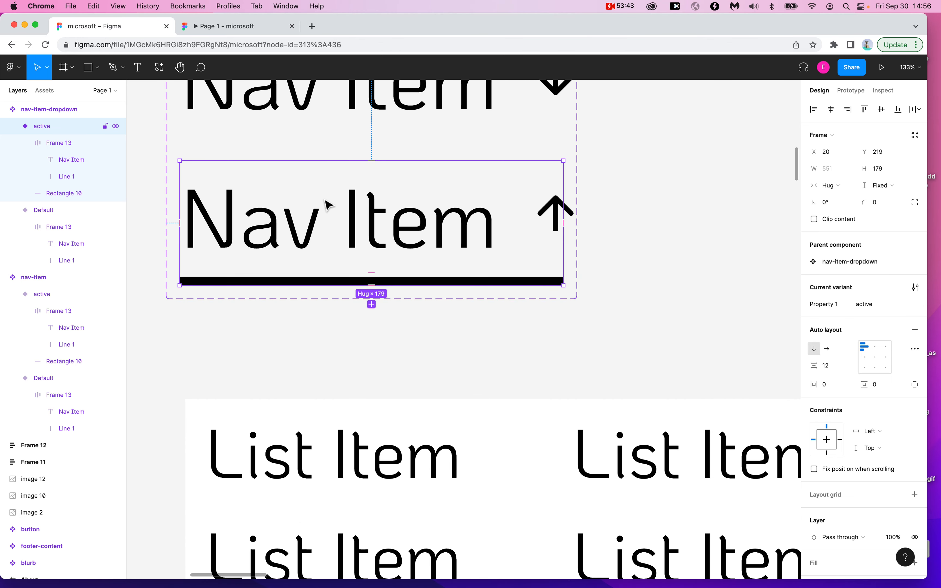
pyautogui.keyDown('ctrl'); pyautogui.scroll(-3, 347, 244); pyautogui.keyUp('ctrl')
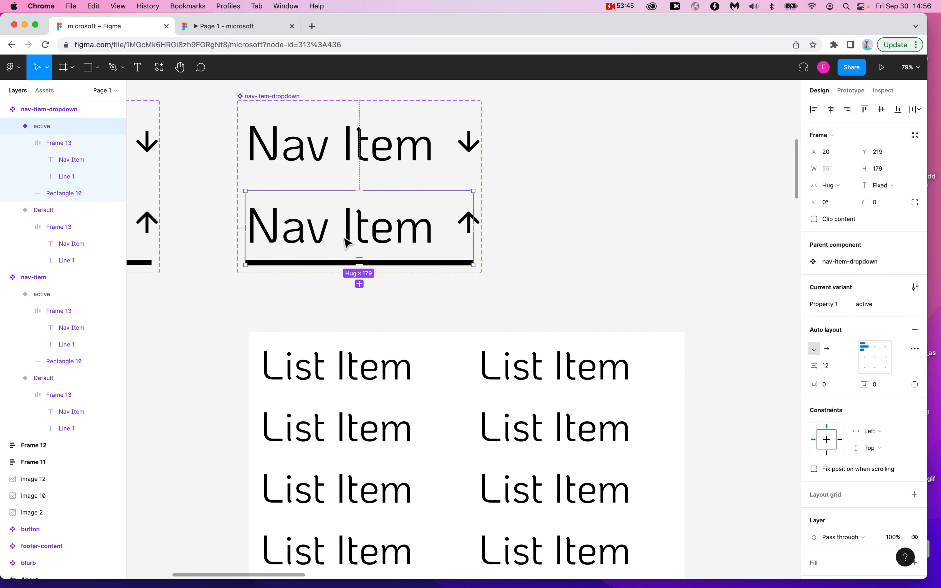
pyautogui.keyDown('ctrl'); pyautogui.scroll(-4, 452, 404); pyautogui.keyUp('ctrl')
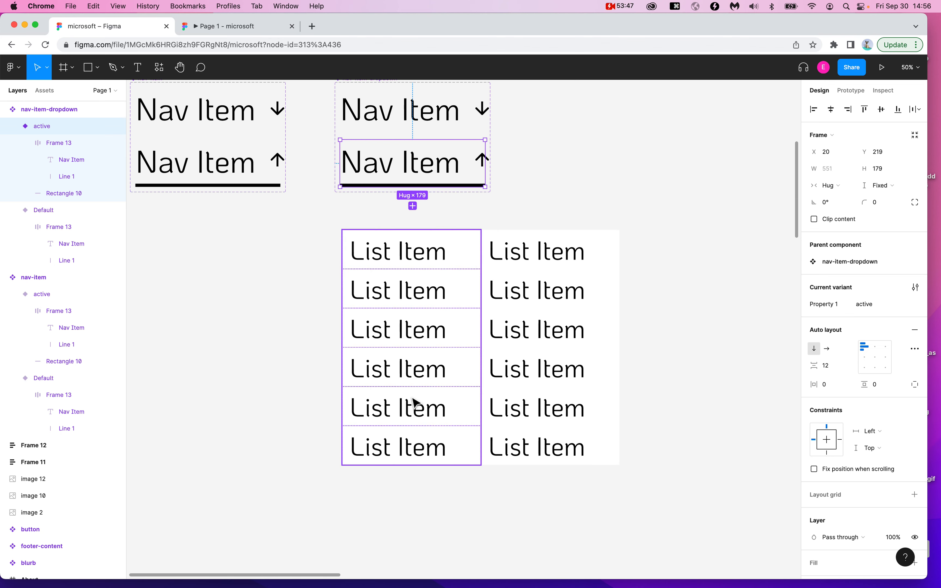
pyautogui.click(413, 400)
pyautogui.keyDown('shift'); pyautogui.click(537, 339); pyautogui.keyUp('shift')
pyautogui.click(335, 256)
pyautogui.moveTo(296, 227); pyautogui.dragTo(653, 500)
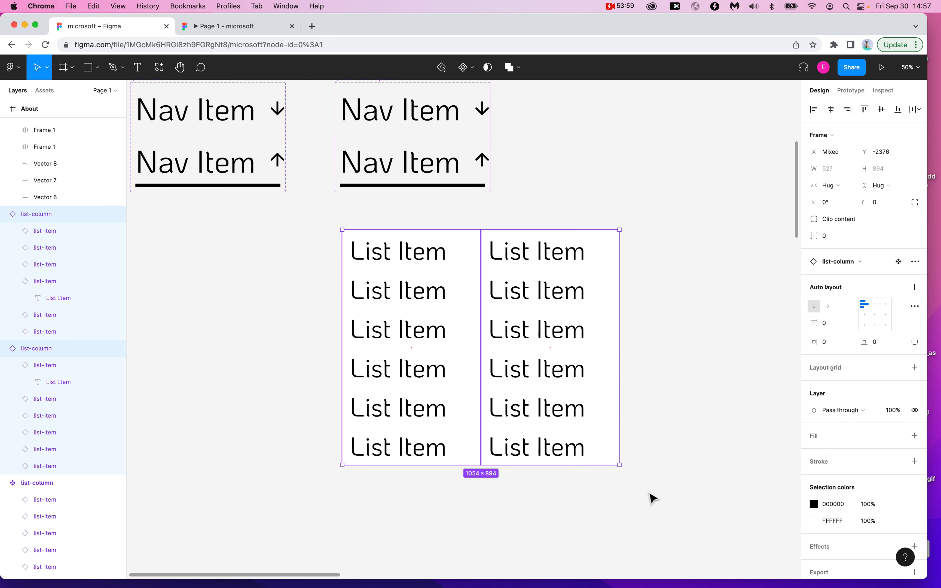
pyautogui.scroll(-3, 649, 499)
pyautogui.click(657, 527)
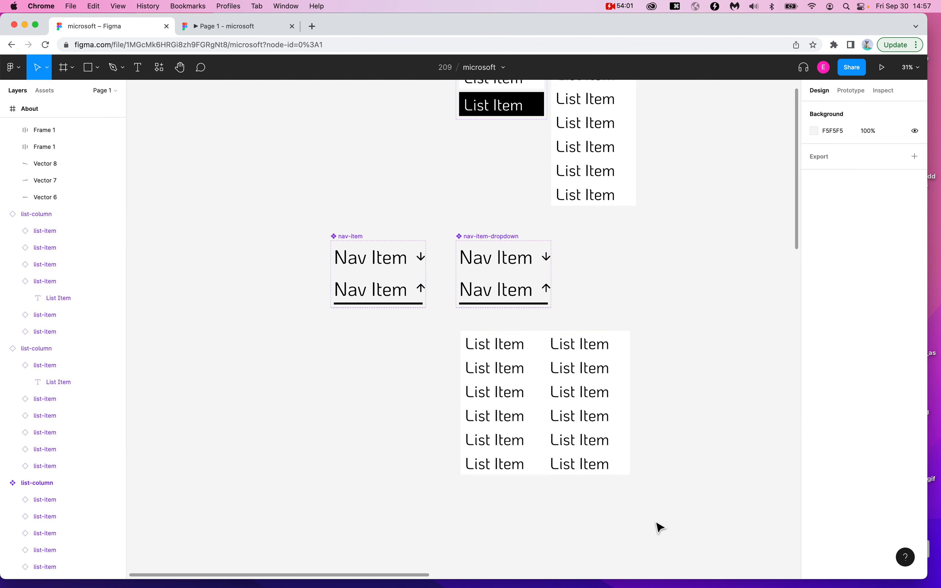
# - Check the active nav-item-dropdown variant's layout direction, test stacking the second list column below the first, and undo it
pyautogui.scroll(-2, 657, 528)
pyautogui.click(498, 231)
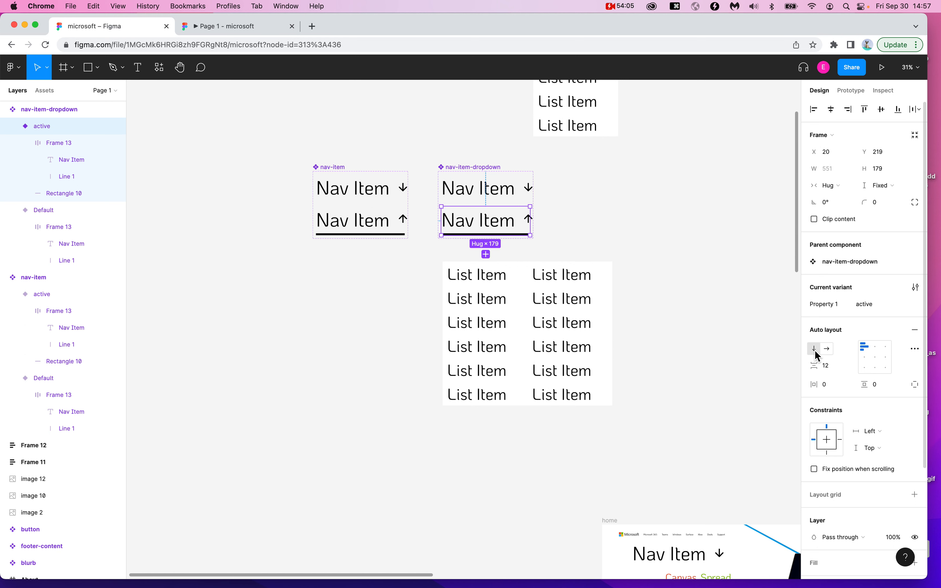
pyautogui.press('alt+super+8')
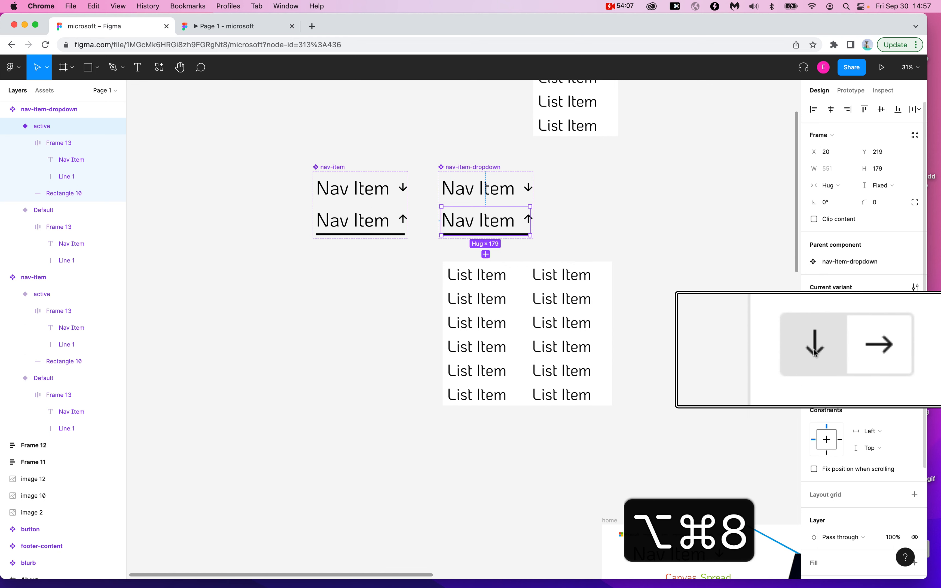
pyautogui.press('alt+super+8')
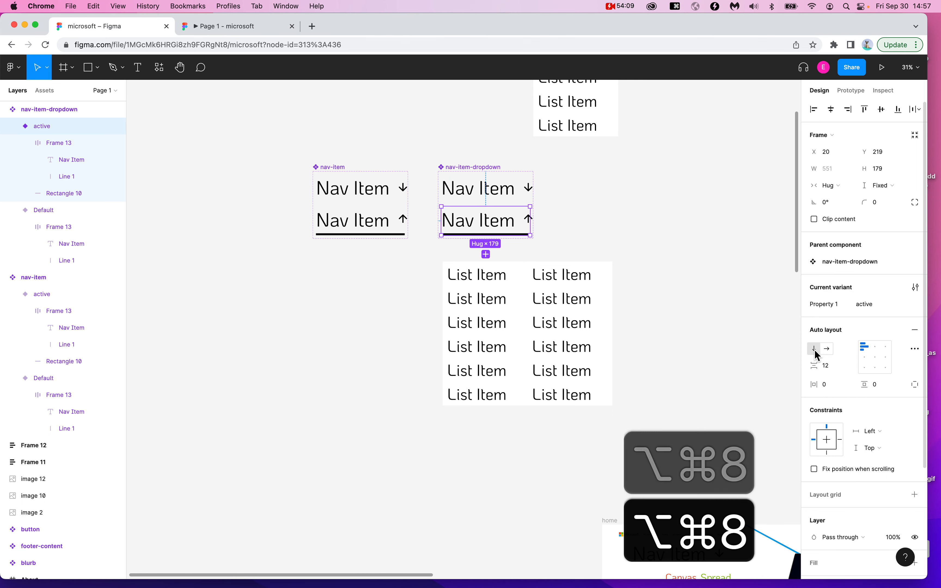
pyautogui.moveTo(490, 494); pyautogui.dragTo(480, 449)
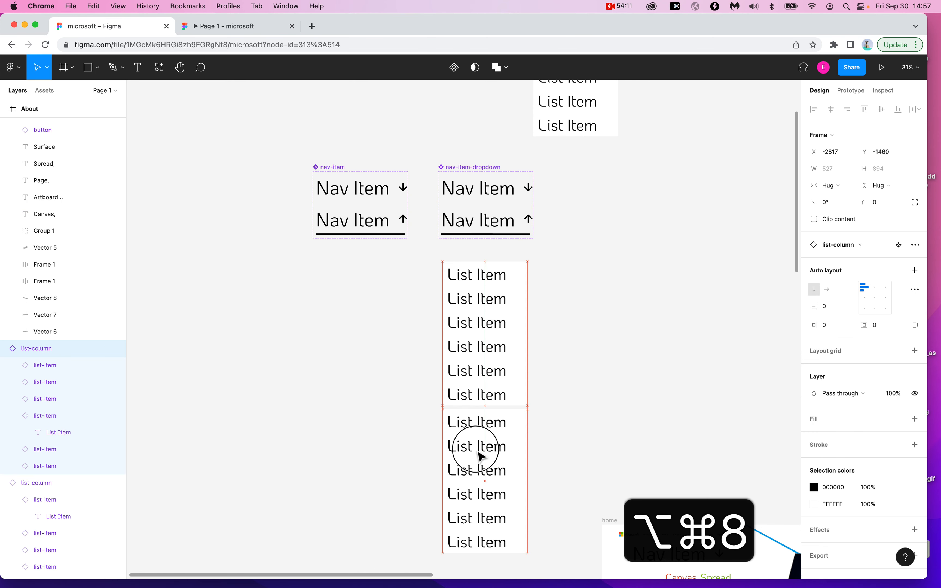
pyautogui.press('super+z')
# - Cut both list-column instances and paste them into the active nav-item-dropdown variant alongside its Rectangle 10 underline
pyautogui.click(478, 316)
pyautogui.click(653, 248)
pyautogui.click(561, 348)
pyautogui.keyDown('shift'); pyautogui.click(499, 340); pyautogui.keyUp('shift')
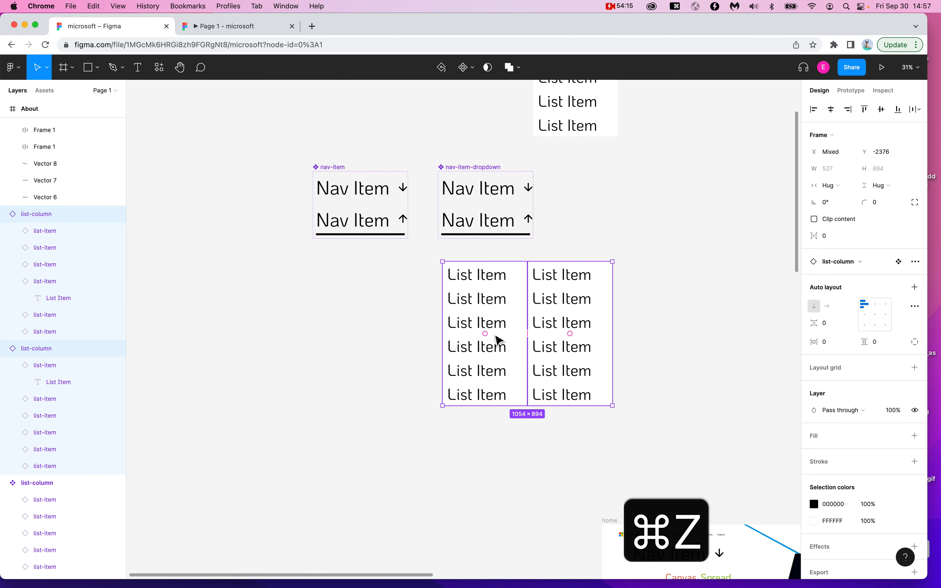
pyautogui.press('super+x')
pyautogui.click(486, 222)
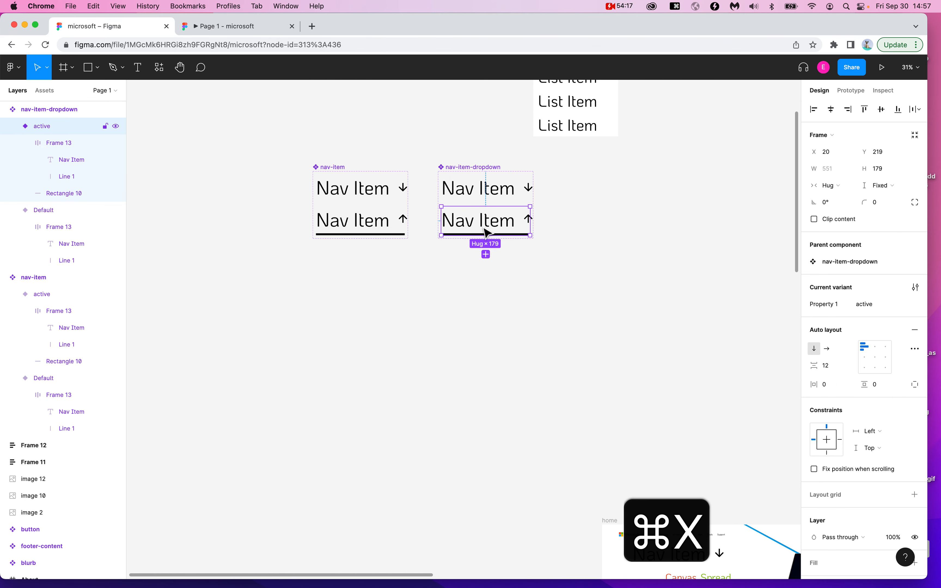
pyautogui.click(65, 196)
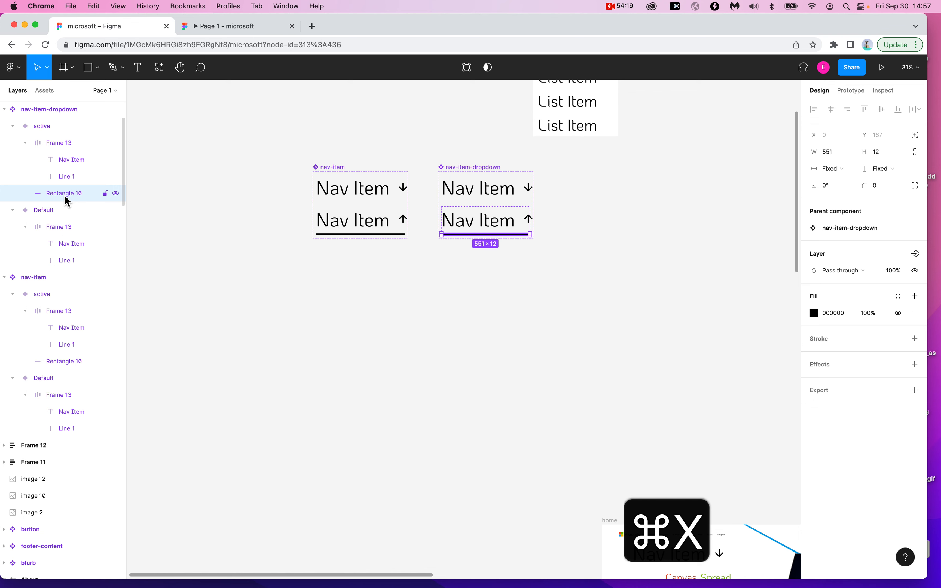
pyautogui.press('super+v')
# - Extend the nav-item-dropdown set downward to about 2376 high and its active variant to 1991 high around the pasted columns
pyautogui.click(488, 168)
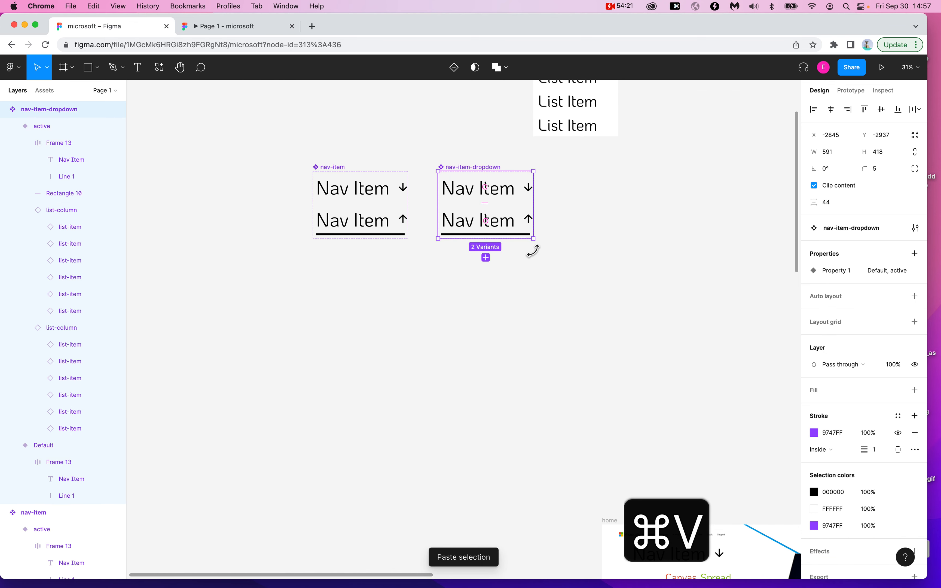
pyautogui.moveTo(528, 238); pyautogui.dragTo(519, 554)
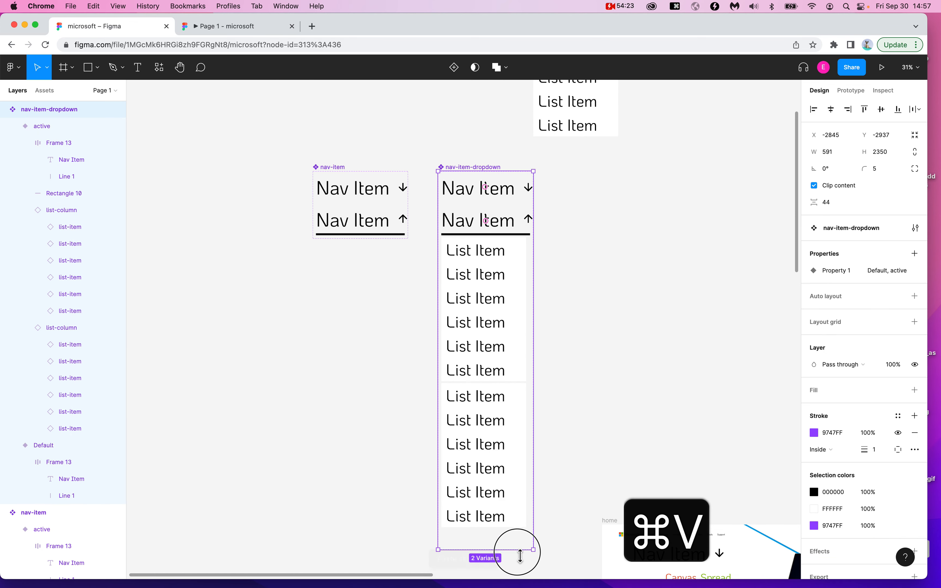
pyautogui.click(584, 422)
pyautogui.click(506, 231)
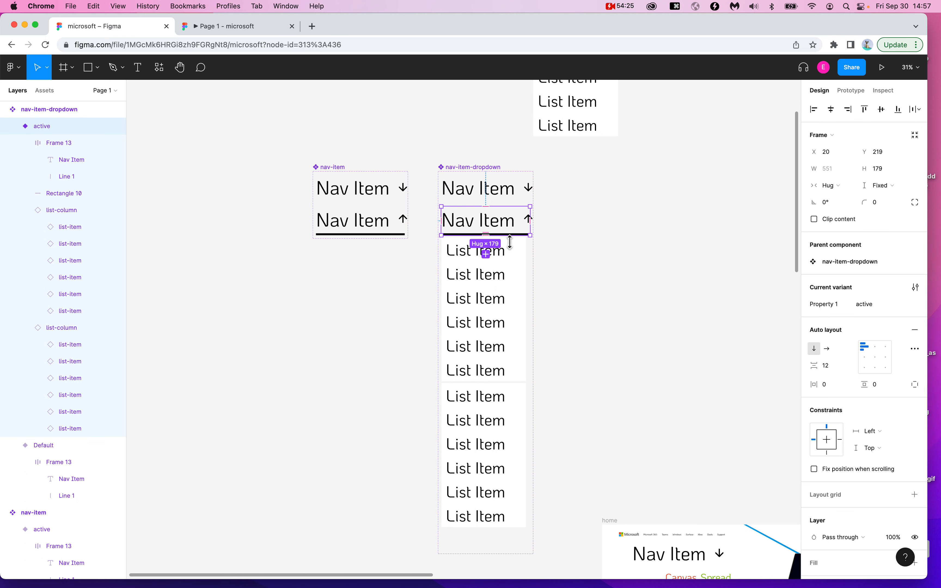
pyautogui.moveTo(514, 241); pyautogui.dragTo(513, 533)
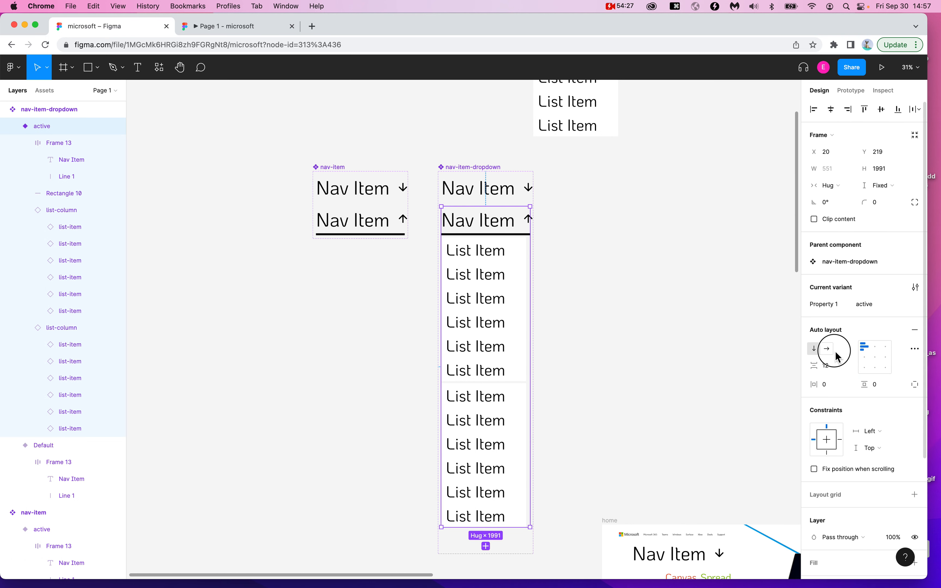
# - Switch the active variant's auto layout to horizontal and widen the nav-item-dropdown set to about 2728
pyautogui.click(827, 348)
pyautogui.hscroll(5, 774, 366)
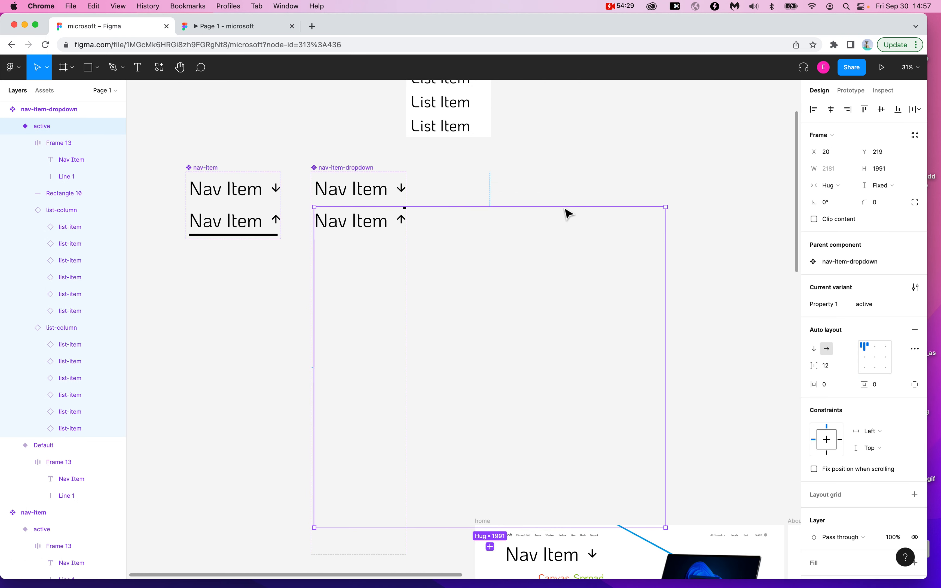
pyautogui.click(365, 167)
pyautogui.moveTo(513, 185); pyautogui.dragTo(751, 190)
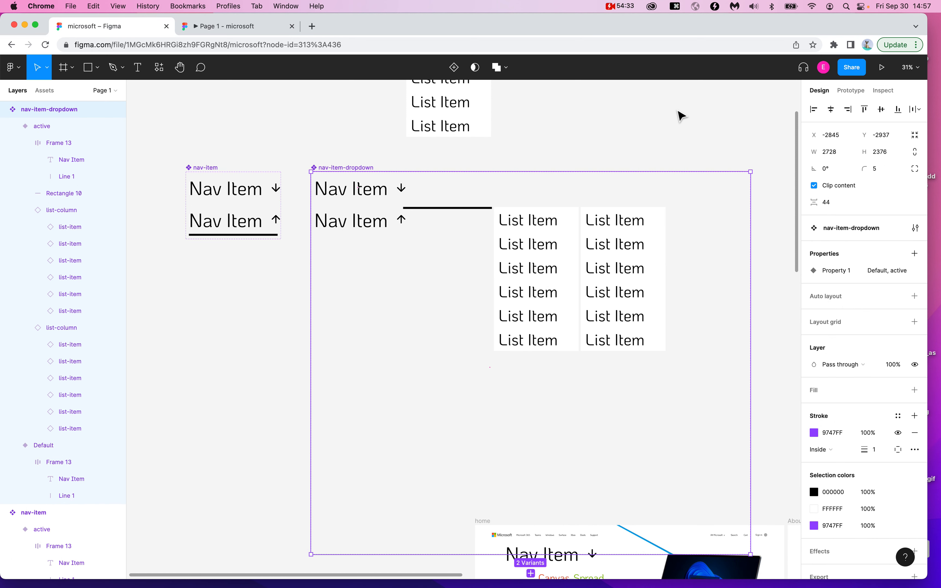
# - Undo the widening, horizontal layout, resizing and pasting in nav-item-dropdown, as well as the cut of the two list columns
pyautogui.press('super+z')
pyautogui.press('super+z')
pyautogui.press('super+z')
pyautogui.press('super+z')
pyautogui.press('super+z')
pyautogui.press('super+z')
pyautogui.press('super+z')
pyautogui.press('super+z')
pyautogui.press('super+z')
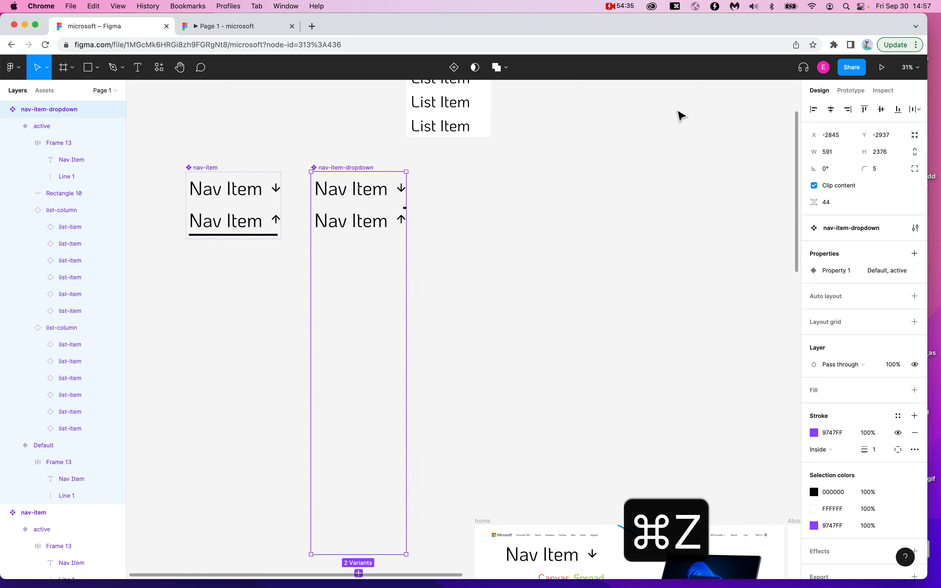
pyautogui.press('super+z')
pyautogui.press('super+z')
pyautogui.press('super+z')
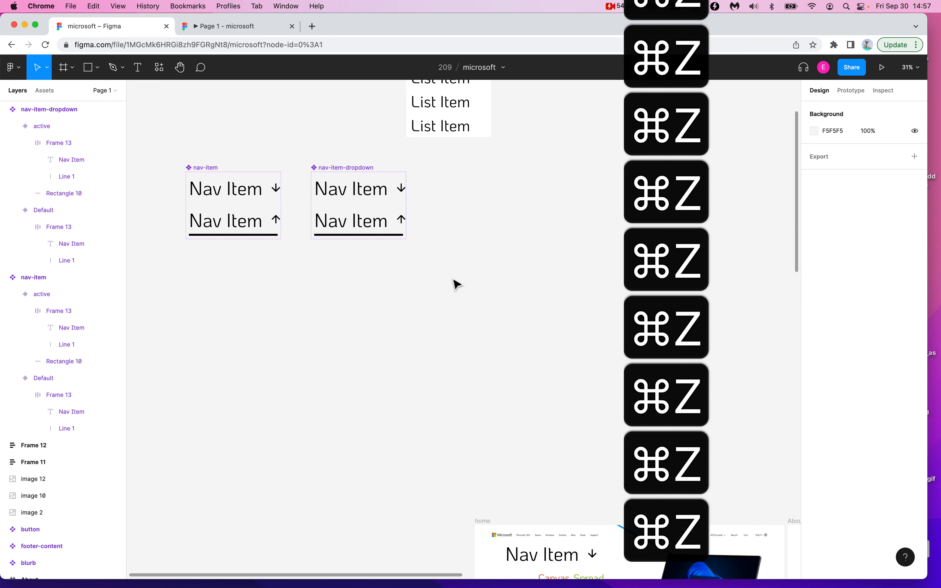
# - Wrap the two list columns beneath the nav-item-dropdown set in one horizontal auto-layout frame
pyautogui.moveTo(275, 268); pyautogui.dragTo(515, 452)
pyautogui.scroll(5, 514, 452)
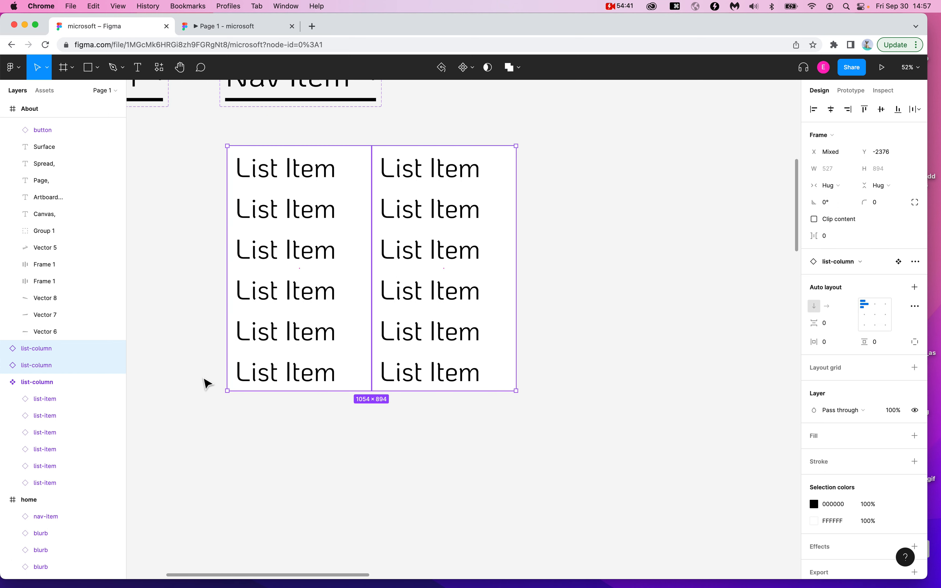
pyautogui.scroll(1, 207, 383)
pyautogui.hscroll(-1, 206, 383)
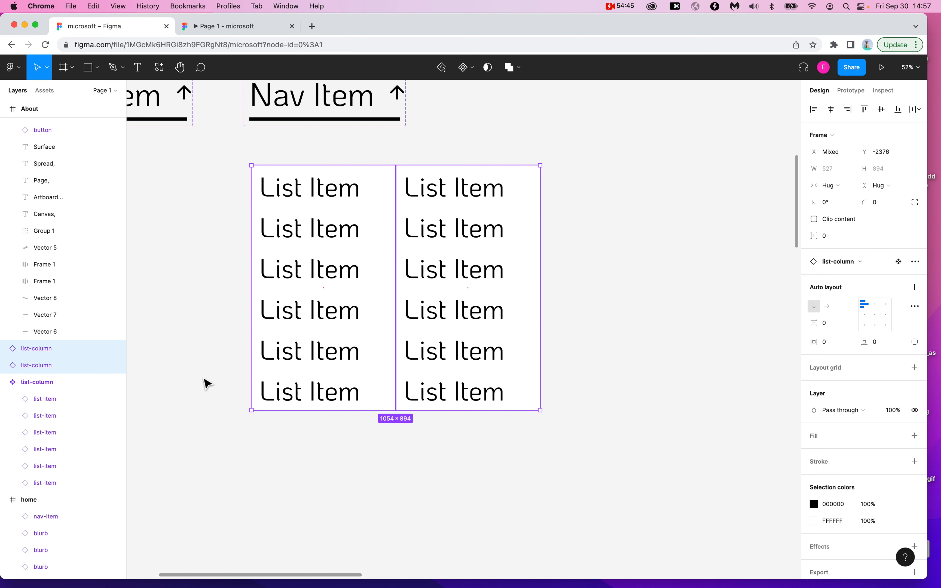
pyautogui.hotkey('shift', 'a')
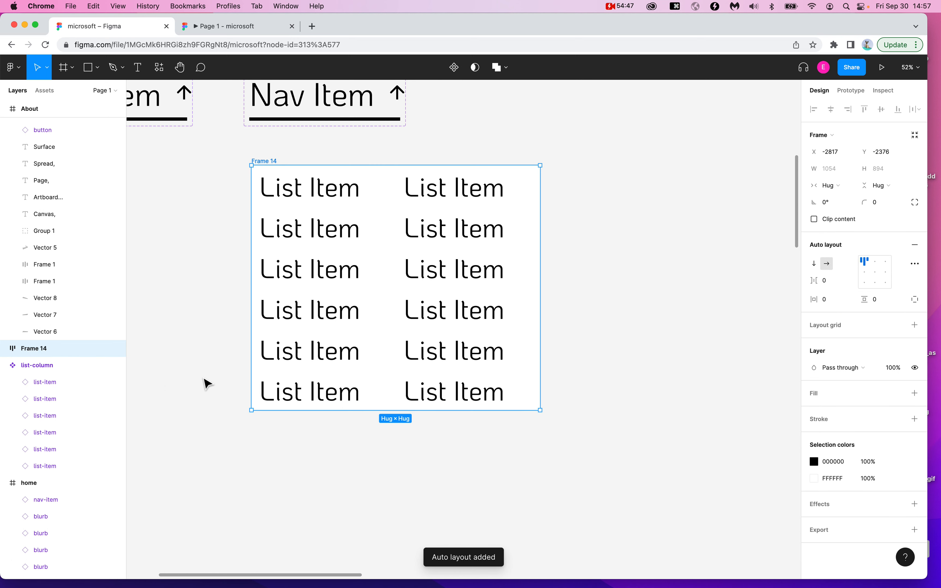
# - Test duplicating the second list column inside Frame 14, and delete one of the two matching columns
pyautogui.scroll(2, 206, 383)
pyautogui.click(453, 290)
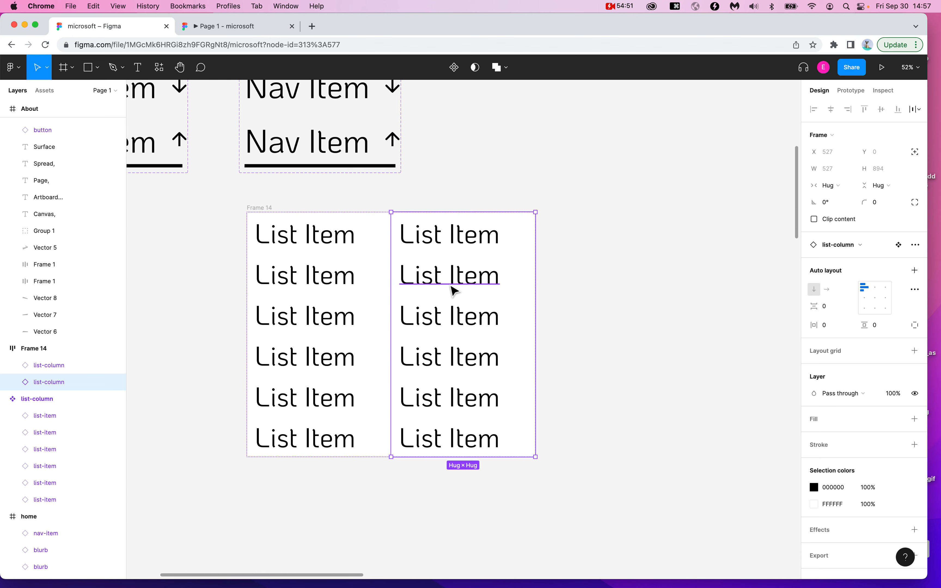
pyautogui.press('super+d')
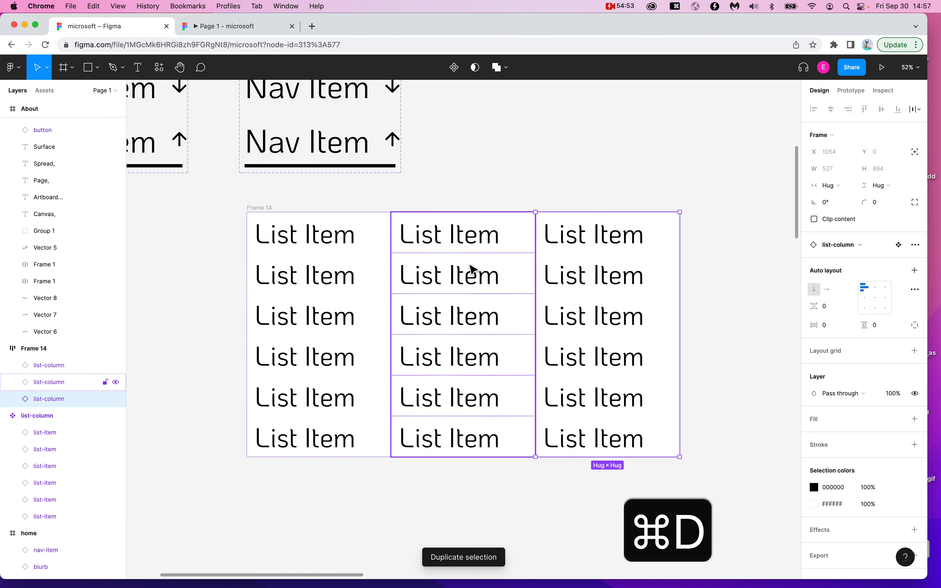
pyautogui.click(472, 268)
pyautogui.press('Delete')
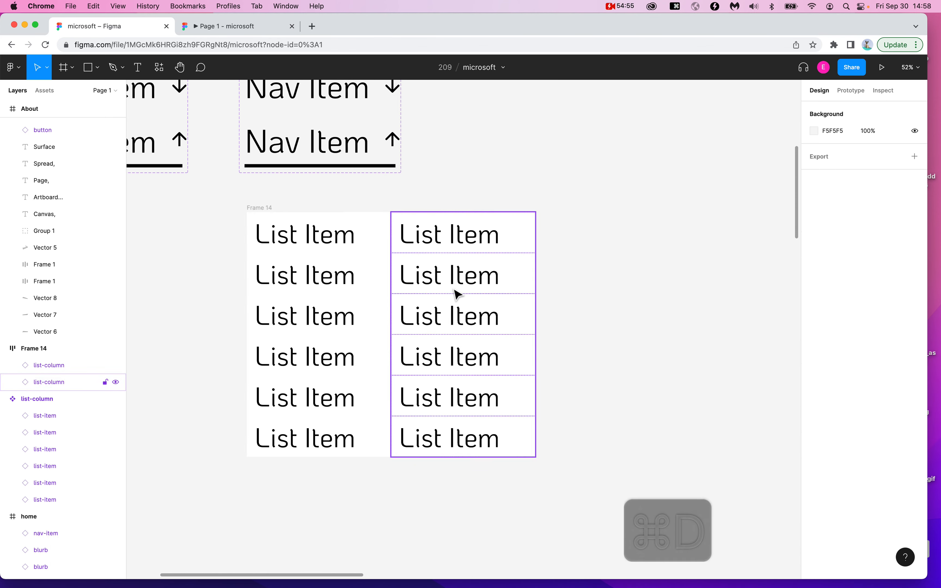
# - Reduce Frame 14 to its first list column and duplicate that column twice to form a three-column row
pyautogui.click(455, 292)
pyautogui.press('Delete')
pyautogui.click(341, 354)
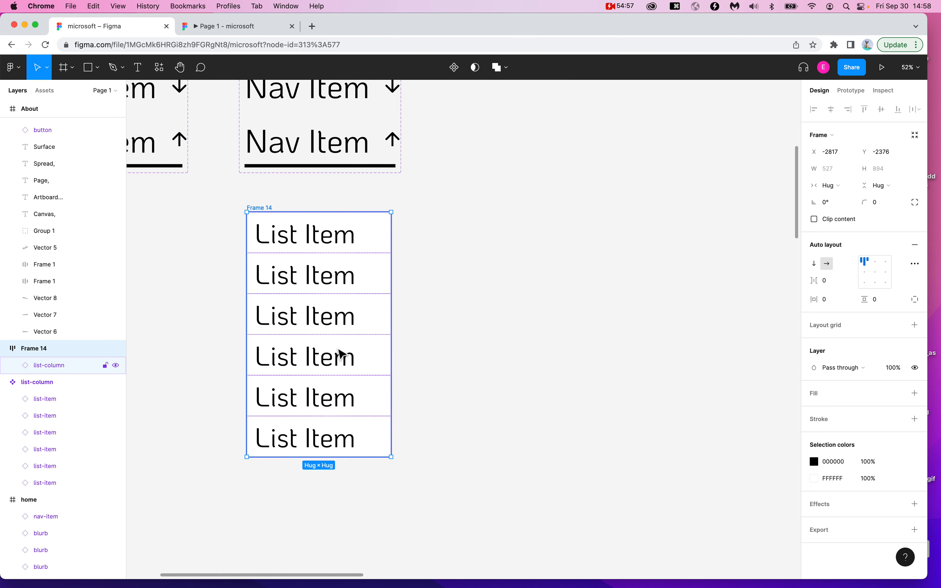
pyautogui.click(76, 368)
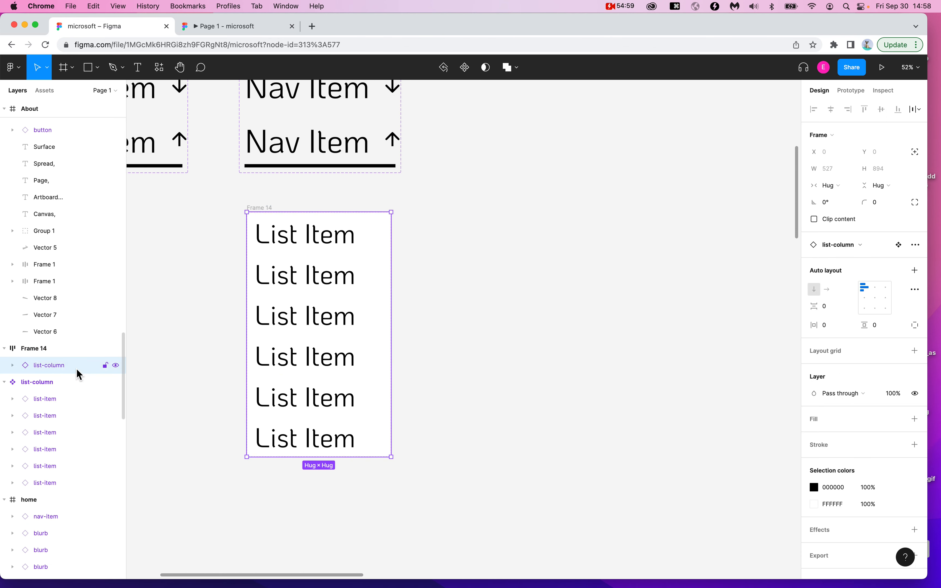
pyautogui.press('super+d')
pyautogui.press('super+d')
pyautogui.click(171, 316)
pyautogui.scroll(-5, 171, 316)
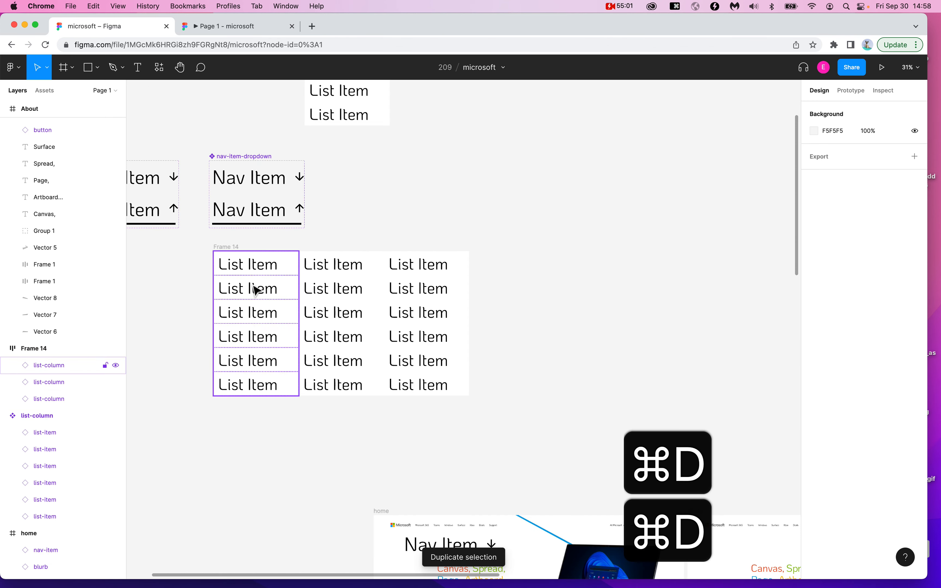
pyautogui.scroll(5, 255, 290)
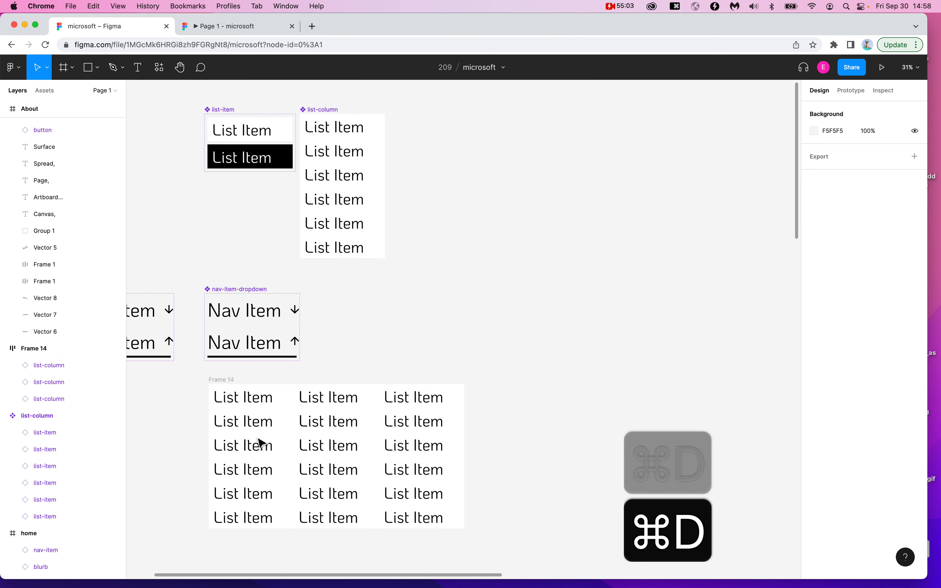
# - Move the three-column Frame 14 to X -1872, Y -2662, beside the nav-item-dropdown set
pyautogui.click(227, 379)
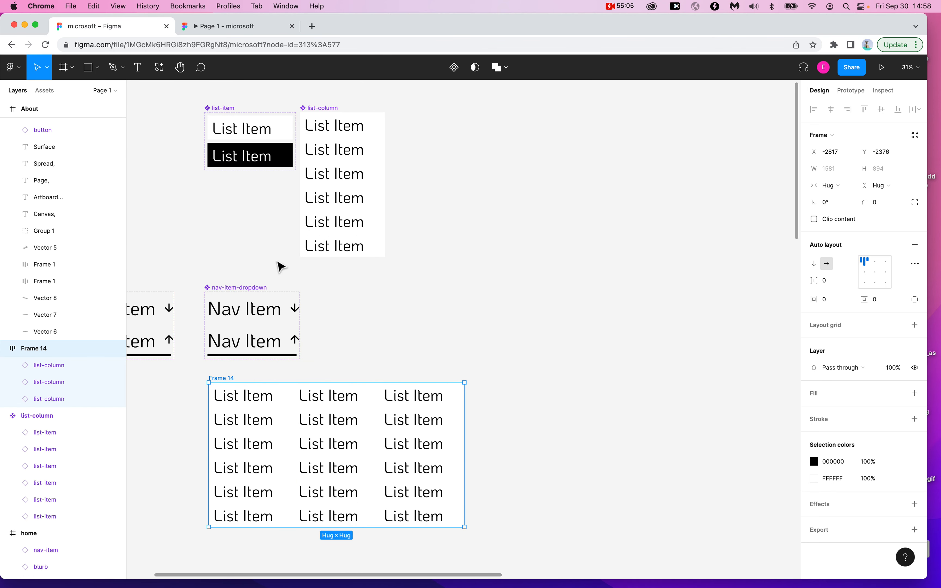
pyautogui.moveTo(331, 112); pyautogui.dragTo(349, 146)
pyautogui.scroll(-1, 375, 300)
pyautogui.scroll(-5, 375, 300)
pyautogui.click(320, 311)
pyautogui.scroll(5, 296, 253)
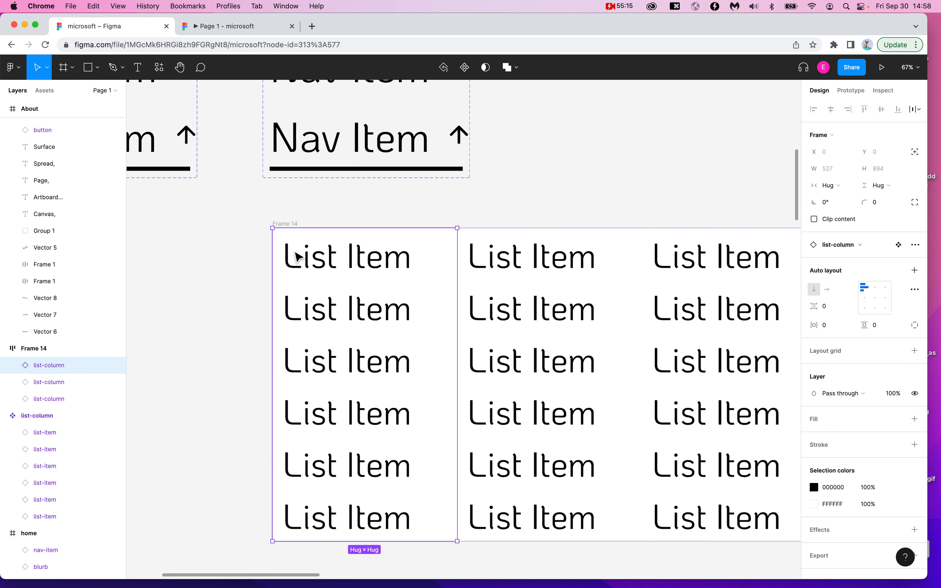
pyautogui.moveTo(296, 222); pyautogui.dragTo(597, 131)
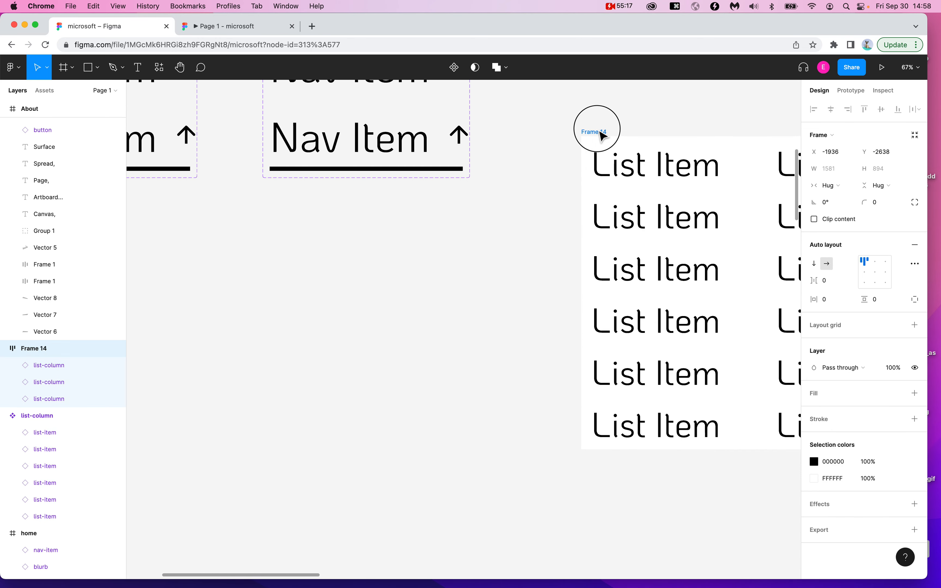
pyautogui.scroll(4, 490, 194)
pyautogui.hscroll(3, 490, 195)
pyautogui.moveTo(534, 210); pyautogui.dragTo(554, 206)
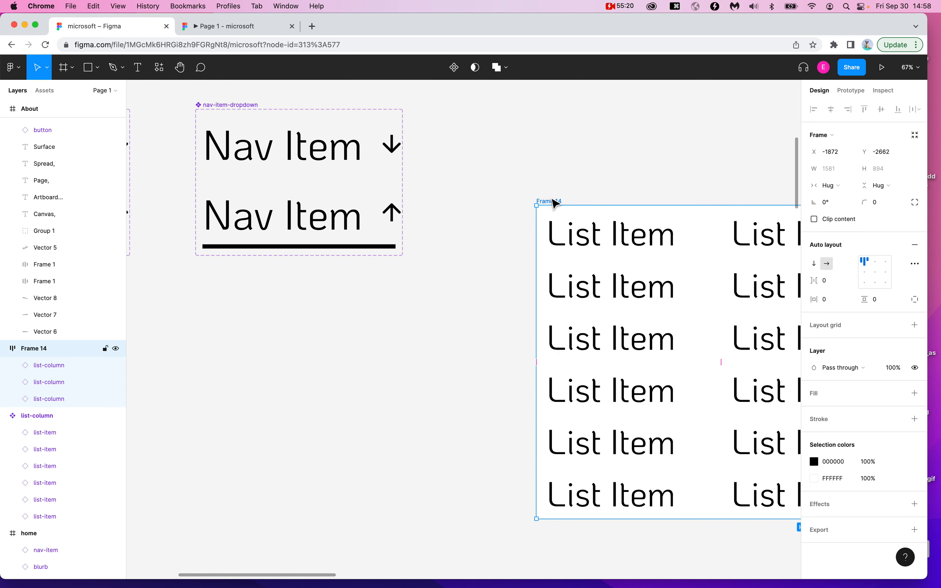
# - Compare the auto-layout settings of the active nav-item-dropdown variant with those of the three-column Frame 14
pyautogui.click(250, 225)
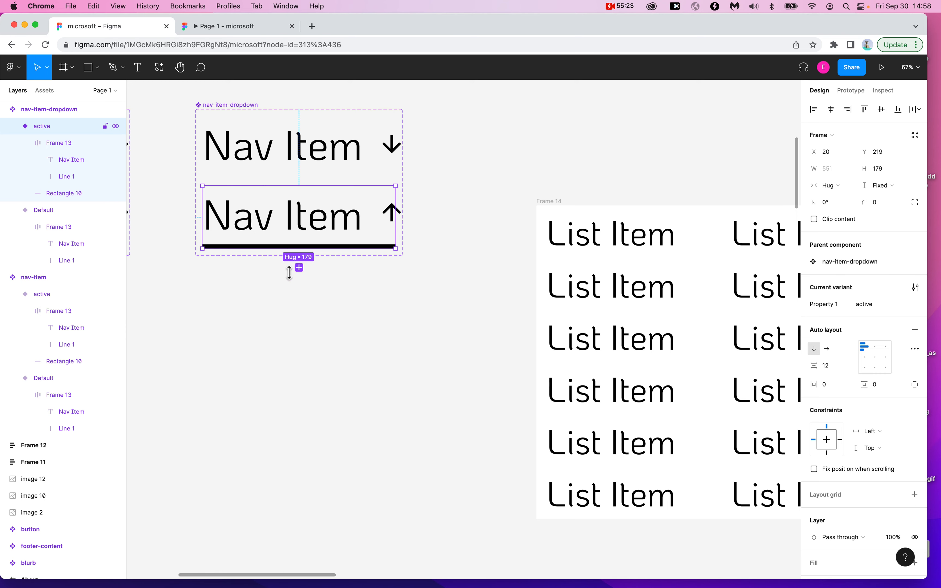
pyautogui.scroll(-2, 425, 334)
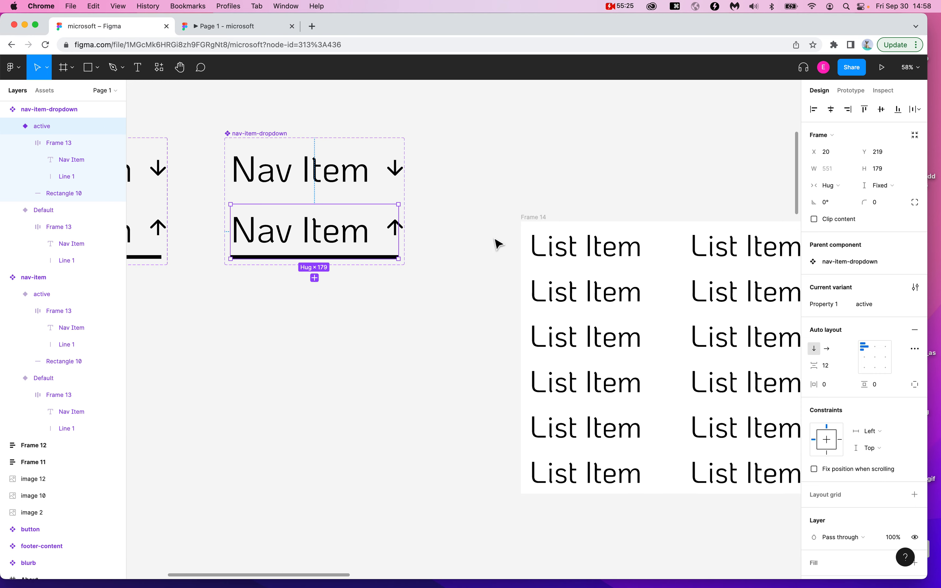
pyautogui.click(533, 219)
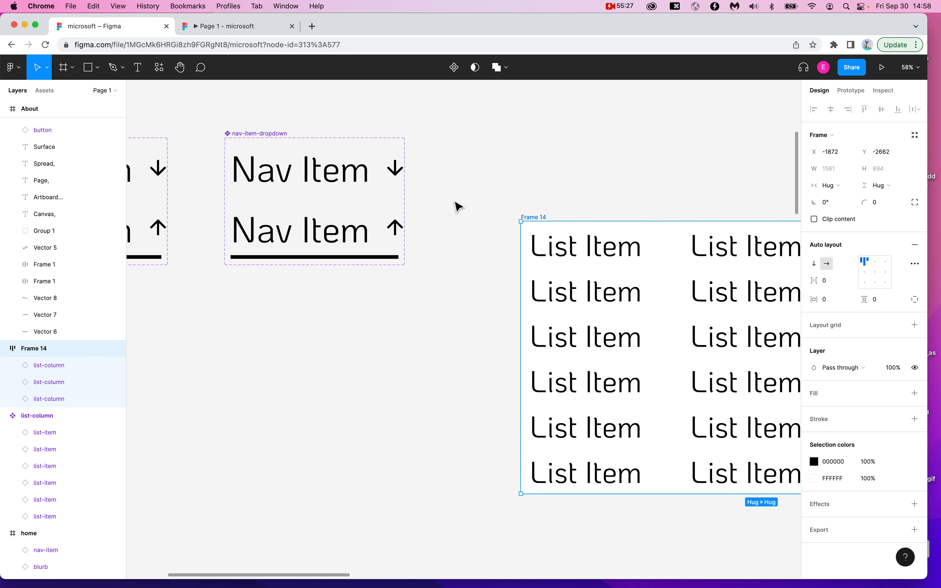
pyautogui.click(306, 231)
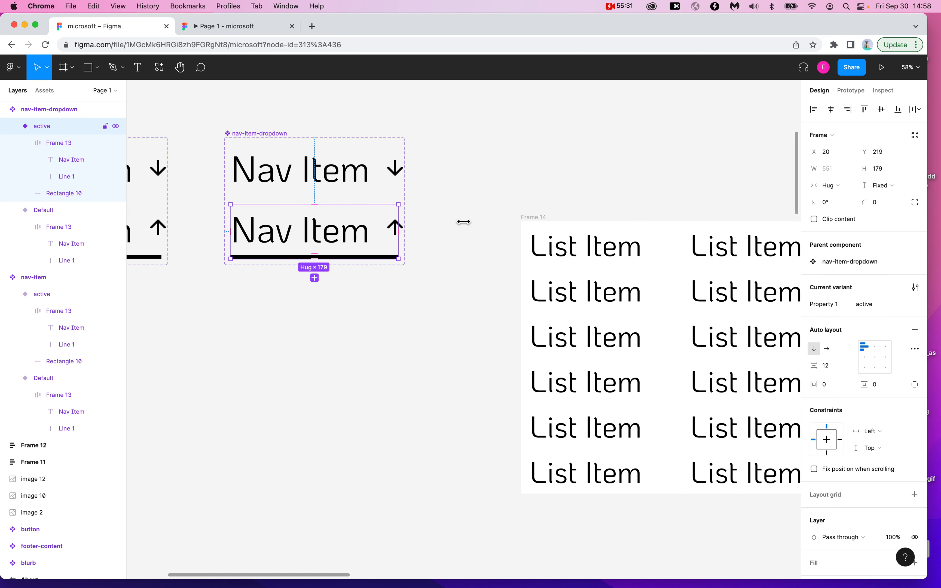
pyautogui.click(542, 219)
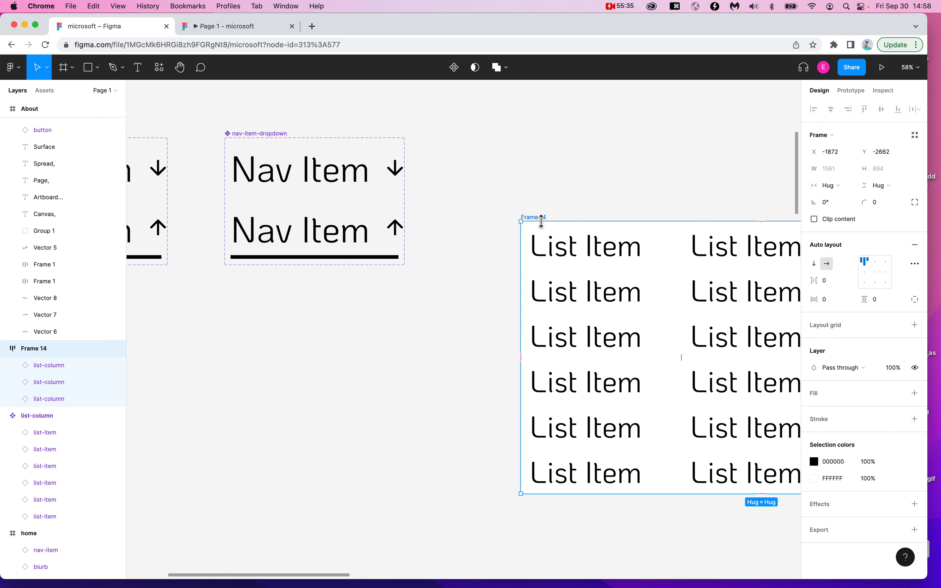
pyautogui.click(288, 233)
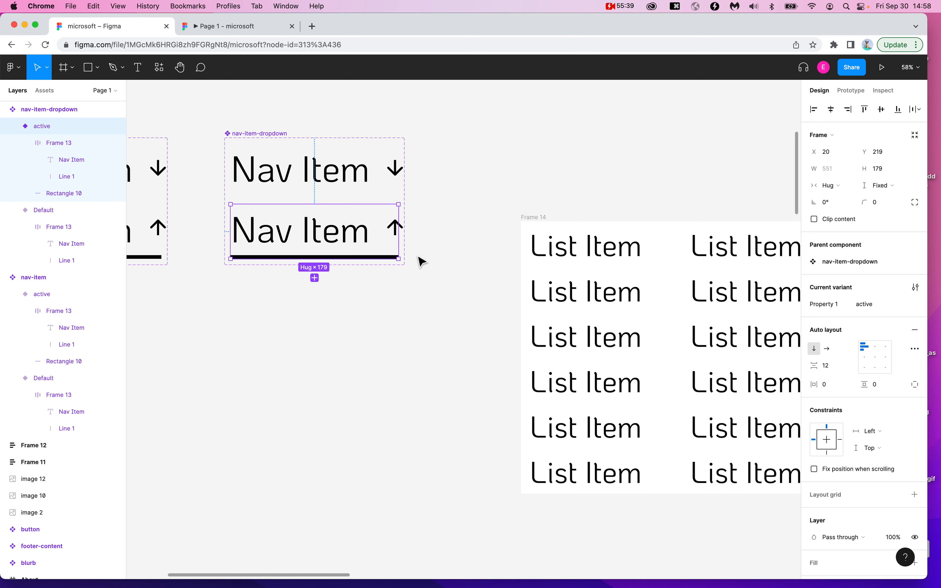
# - Cut the three-column Frame 14 and select Frame 13 inside the active nav-item-dropdown variant
pyautogui.scroll(5, 288, 234)
pyautogui.scroll(-4, 565, 278)
pyautogui.click(749, 236)
pyautogui.press('super+x')
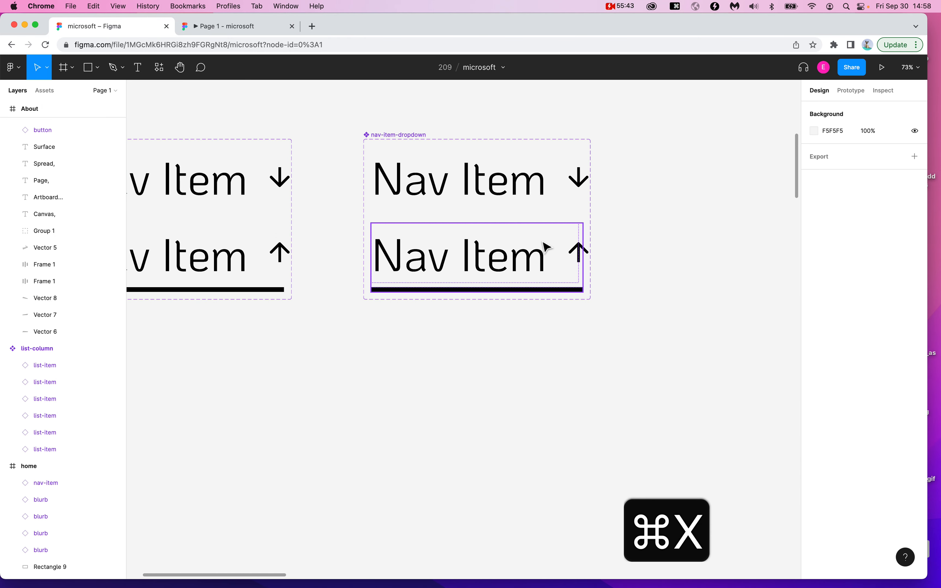
pyautogui.doubleClick(490, 263)
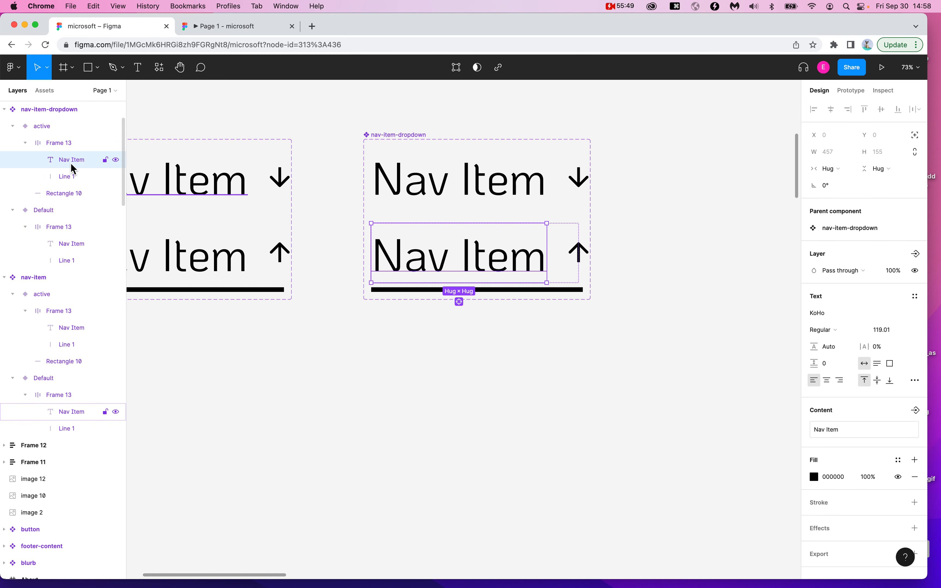
pyautogui.press('super+f')
pyautogui.doubleClick(505, 254)
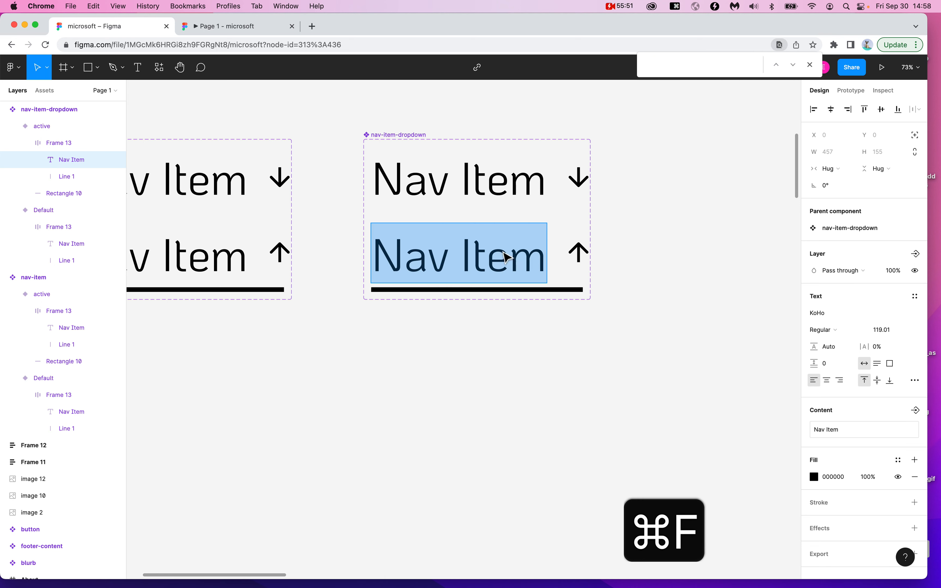
pyautogui.click(552, 255)
pyautogui.click(563, 259)
pyautogui.press('super+f')
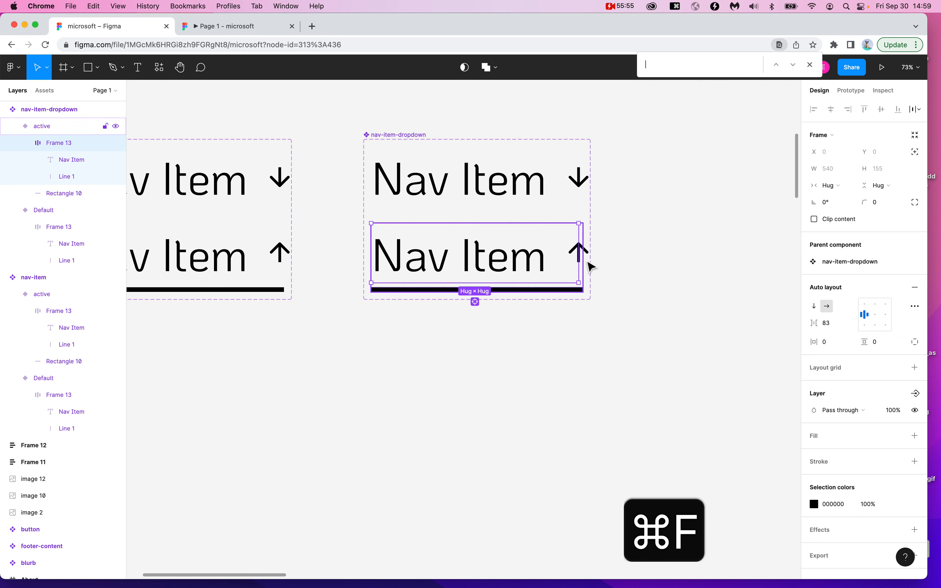
# - Enlarge the nav-item-dropdown set to about 1430 × 937 and stretch the active variant wider and taller
pyautogui.click(409, 141)
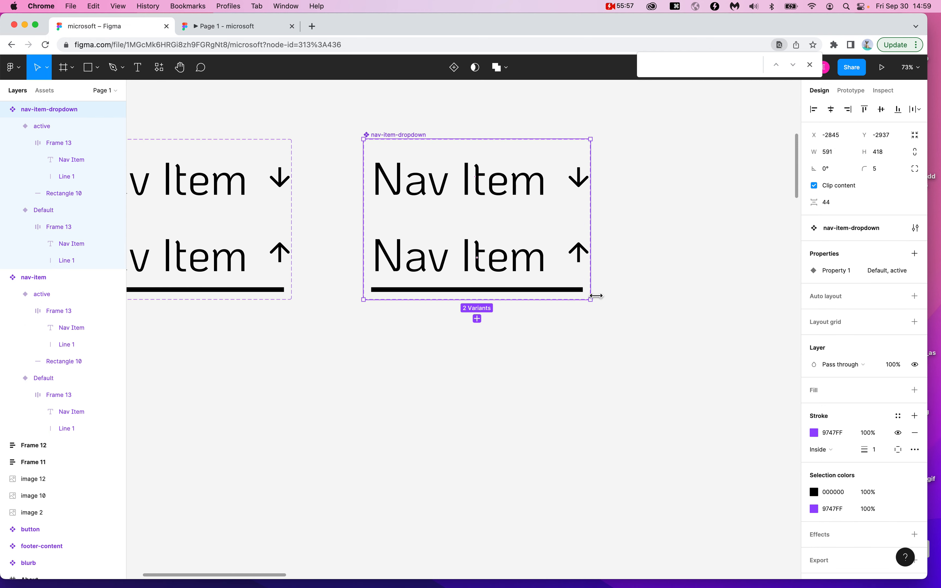
pyautogui.moveTo(591, 299); pyautogui.dragTo(871, 500)
pyautogui.click(442, 253)
pyautogui.moveTo(550, 257); pyautogui.dragTo(739, 258)
pyautogui.moveTo(626, 298); pyautogui.dragTo(626, 482)
# - Try pasting Frame 14 into the active variant's Frame 13, and enlarge the nav-item-dropdown set to about 2739 × 1593
pyautogui.click(69, 149)
pyautogui.press('super+v')
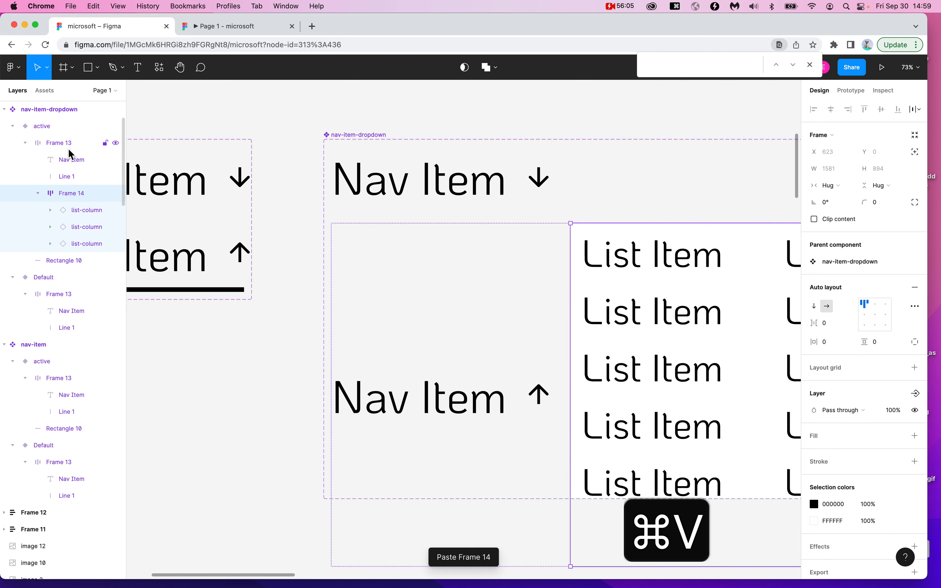
pyautogui.scroll(3, 361, 430)
pyautogui.scroll(-5, 362, 431)
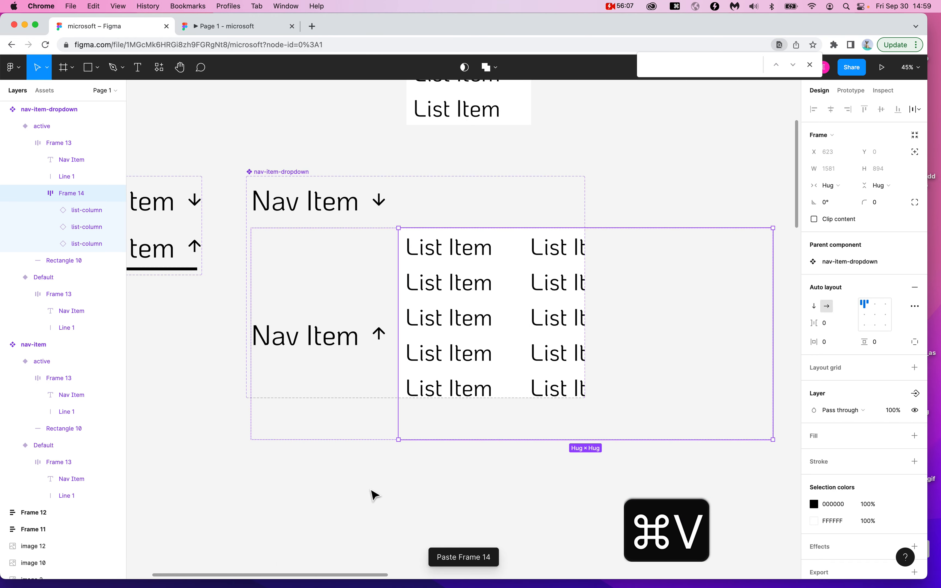
pyautogui.click(347, 388)
pyautogui.click(272, 170)
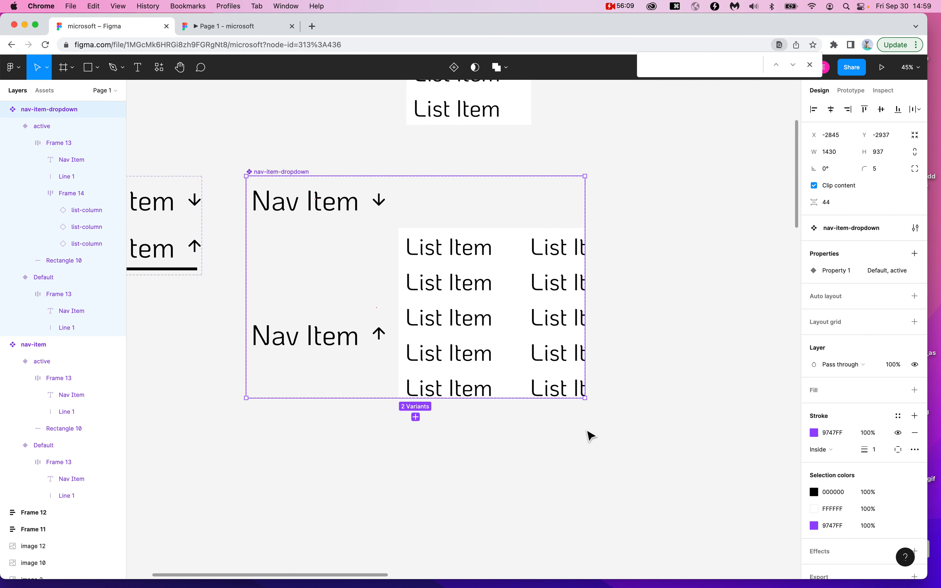
pyautogui.moveTo(585, 397); pyautogui.dragTo(808, 555)
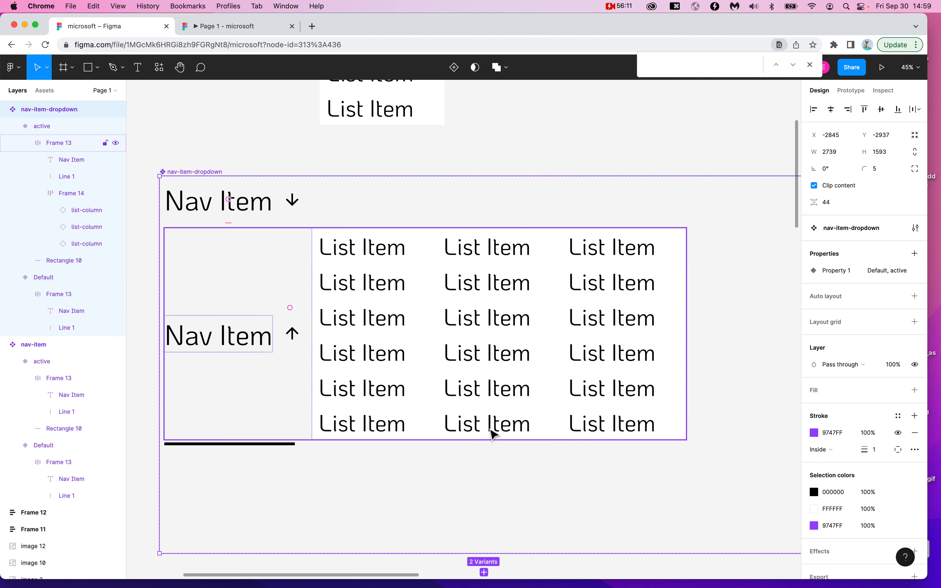
# - Undo the paste, the resizing of the set and active variant, and the cut of Frame 14
pyautogui.press('super+z')
pyautogui.press('super+z')
pyautogui.press('super+z')
pyautogui.press('super+z')
pyautogui.press('super+z')
pyautogui.press('super+z')
pyautogui.press('super+z')
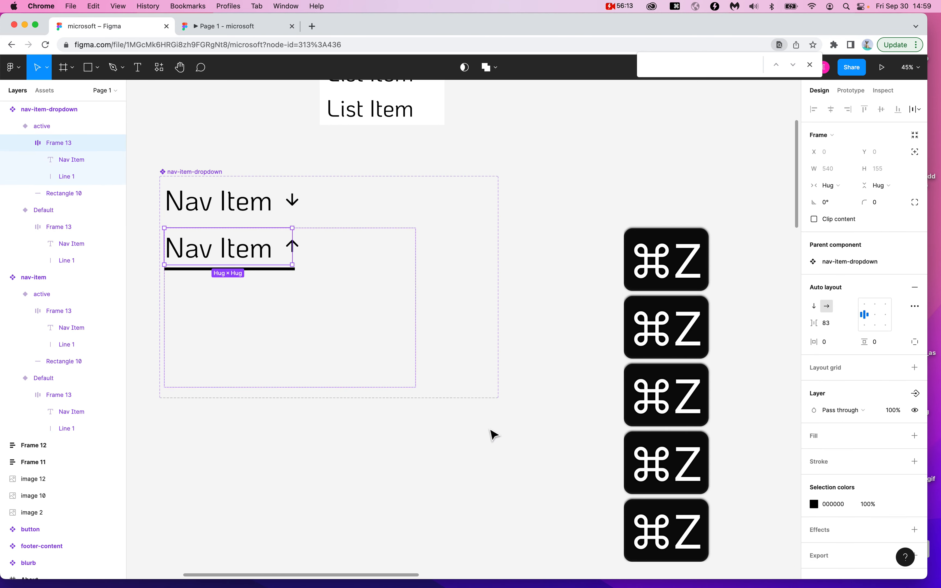
pyautogui.press('super+z')
pyautogui.press('super+z')
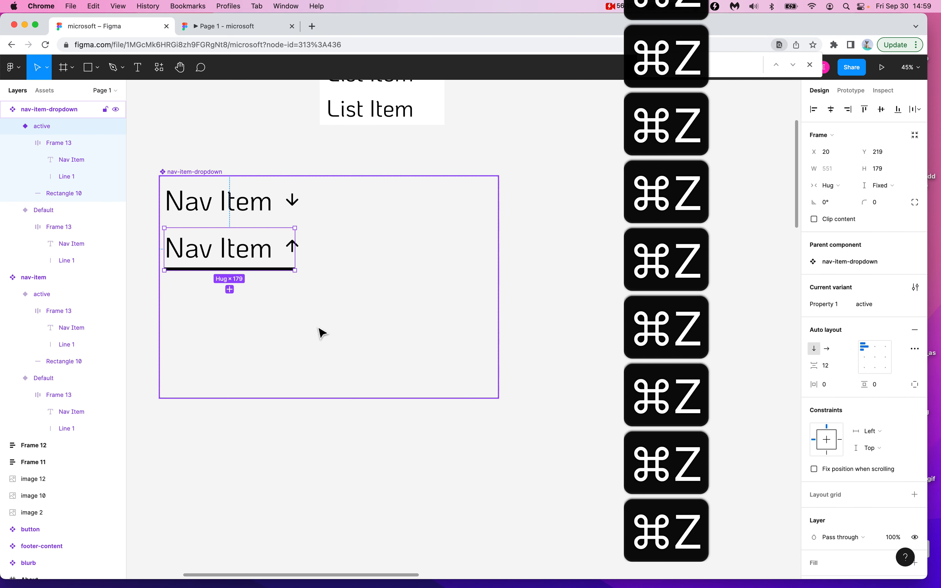
pyautogui.click(318, 328)
pyautogui.press('super+z')
pyautogui.press('super+z')
pyautogui.press('super+z')
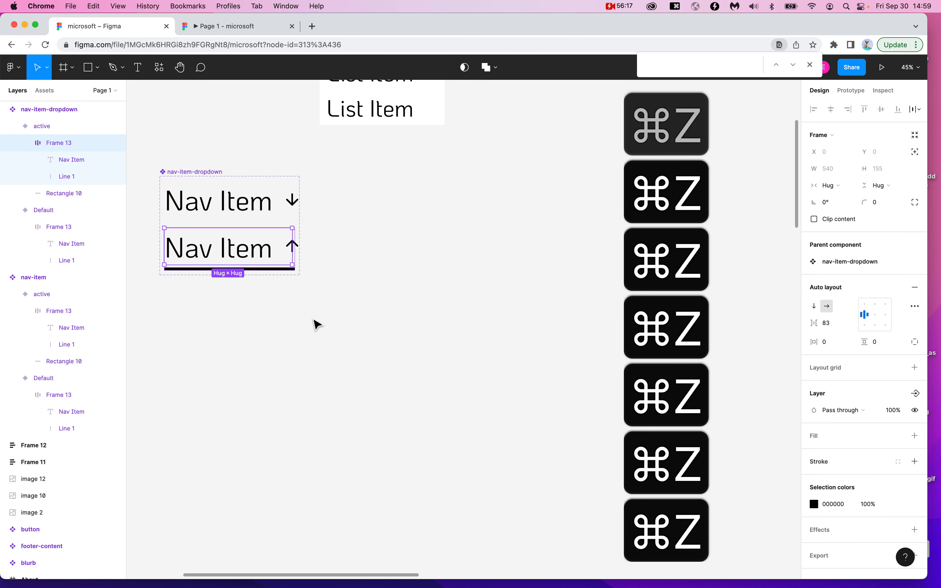
pyautogui.press('super+z')
pyautogui.press('super+z')
pyautogui.press('super+z')
pyautogui.press('super+z')
pyautogui.press('super+z')
pyautogui.press('super+z')
pyautogui.press('super+z')
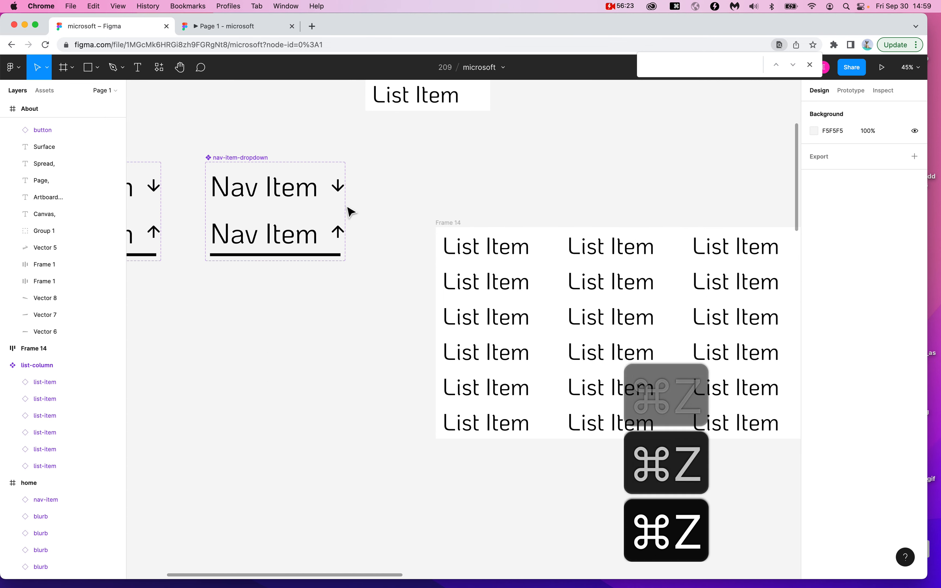
# - Enlarge the nav-item-dropdown set to about 1328 × 1254 and move Frame 14 beside it to X -1424, Y -2708
pyautogui.click(258, 158)
pyautogui.moveTo(346, 261); pyautogui.dragTo(524, 464)
pyautogui.click(536, 374)
pyautogui.click(609, 280)
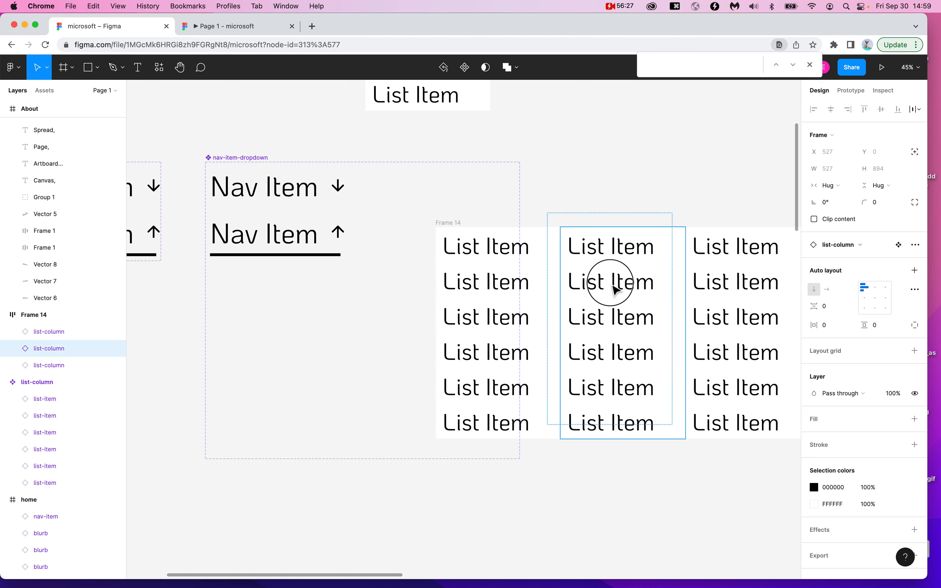
pyautogui.moveTo(456, 225); pyautogui.dragTo(563, 219)
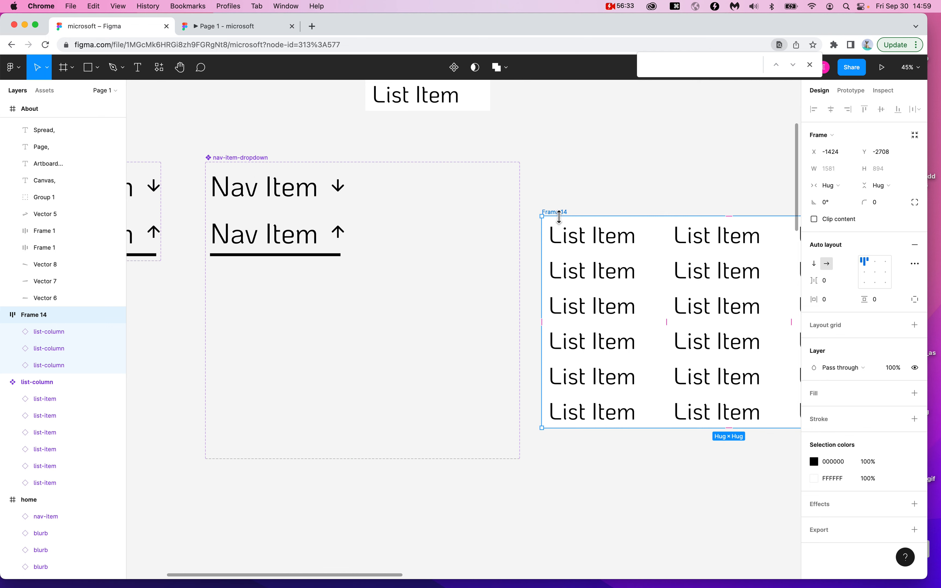
# - Nest Frame 14 inside the active variant of nav-item-dropdown in the layer hierarchy
pyautogui.scroll(6, 50, 288)
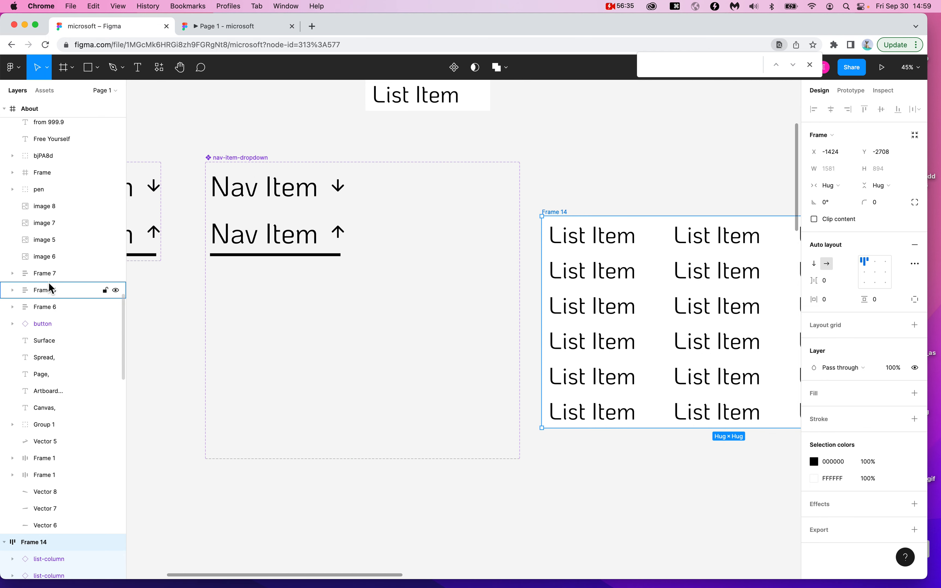
pyautogui.scroll(6, 38, 436)
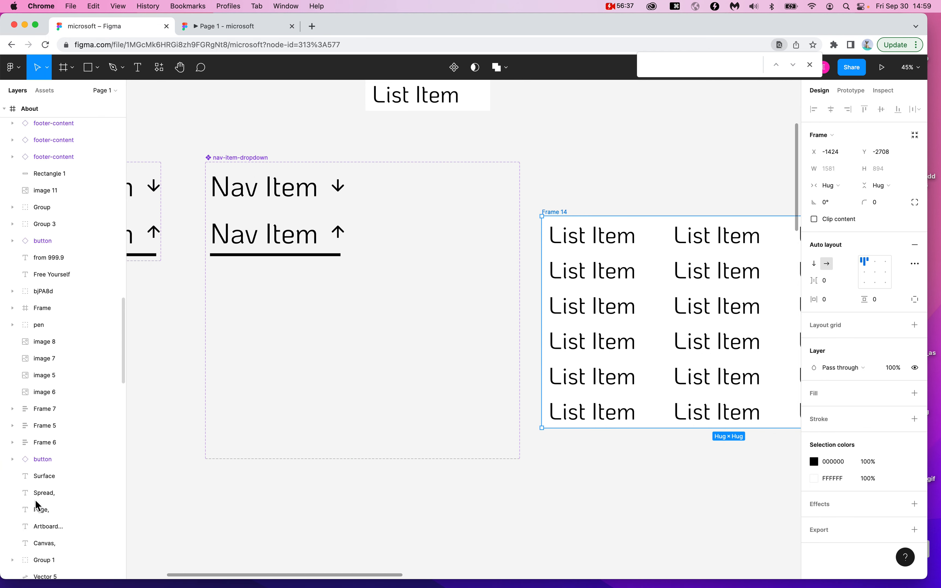
pyautogui.scroll(10, 67, 252)
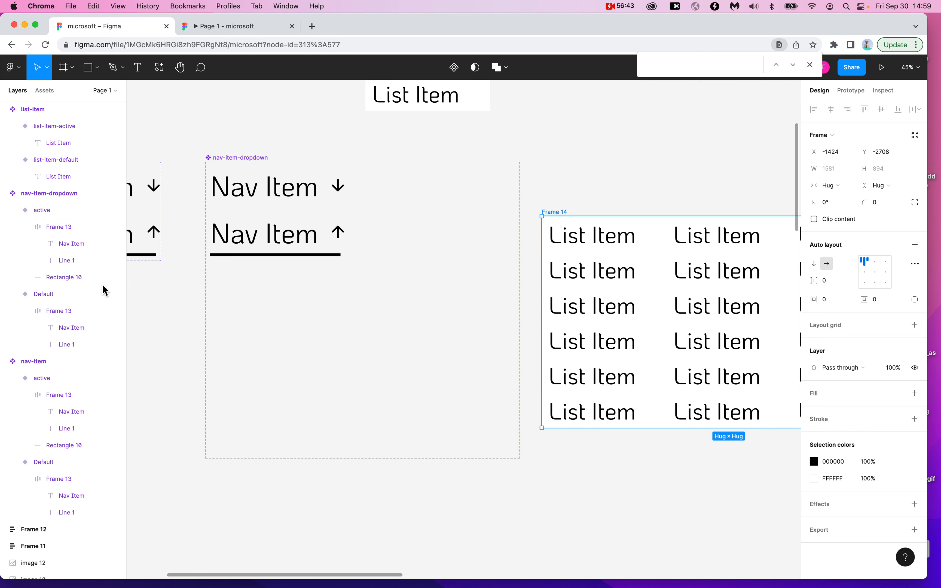
pyautogui.scroll(-10, 14, 362)
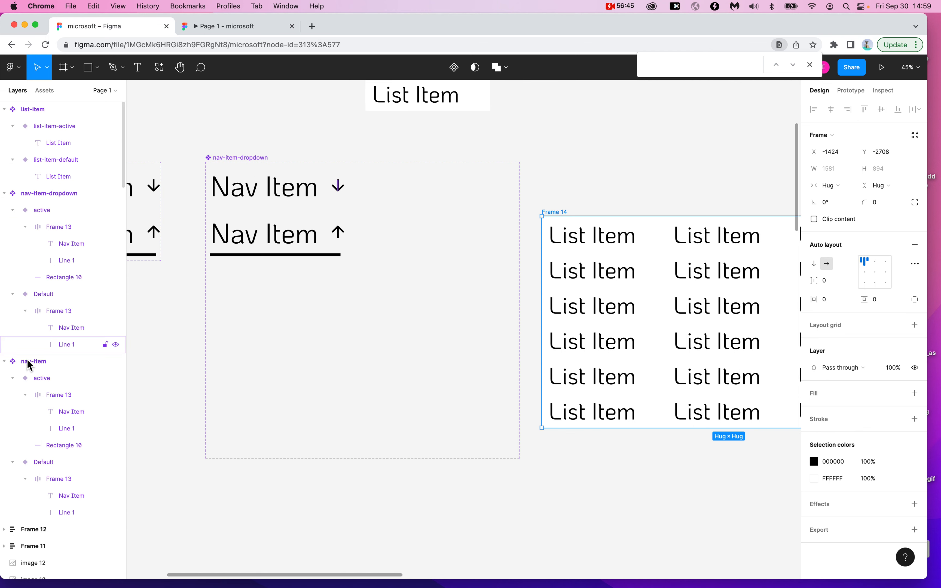
pyautogui.scroll(-10, 13, 362)
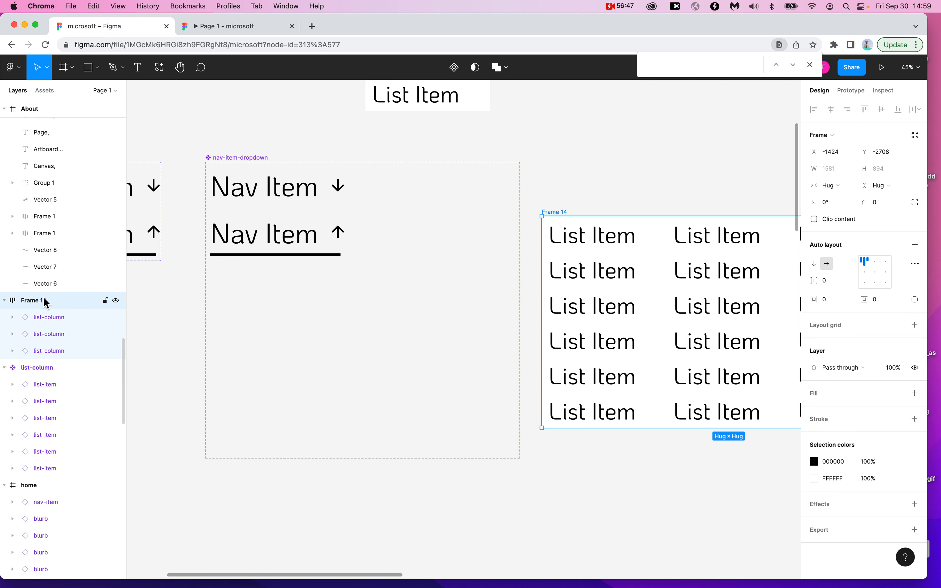
pyautogui.moveTo(29, 301); pyautogui.dragTo(45, 220)
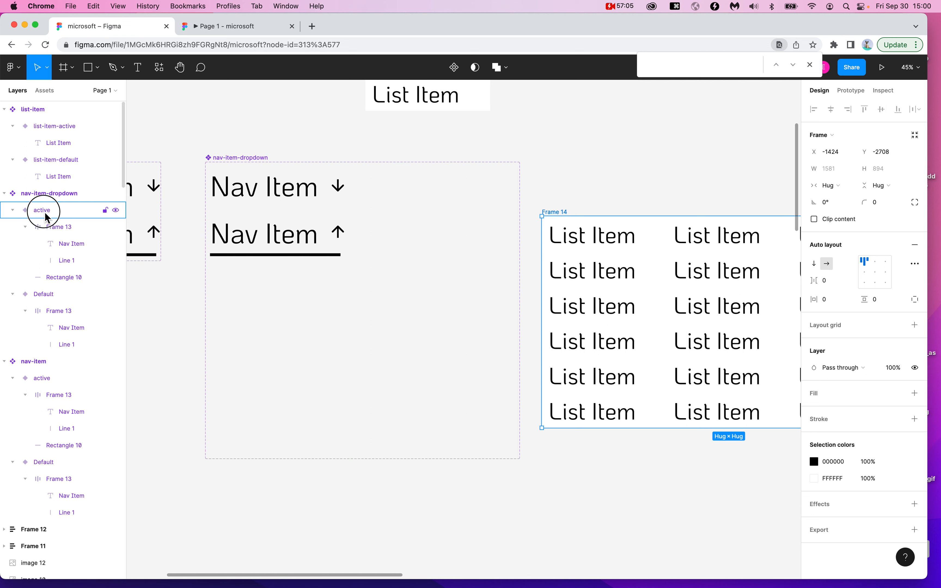
pyautogui.hotkey('alt', '8')
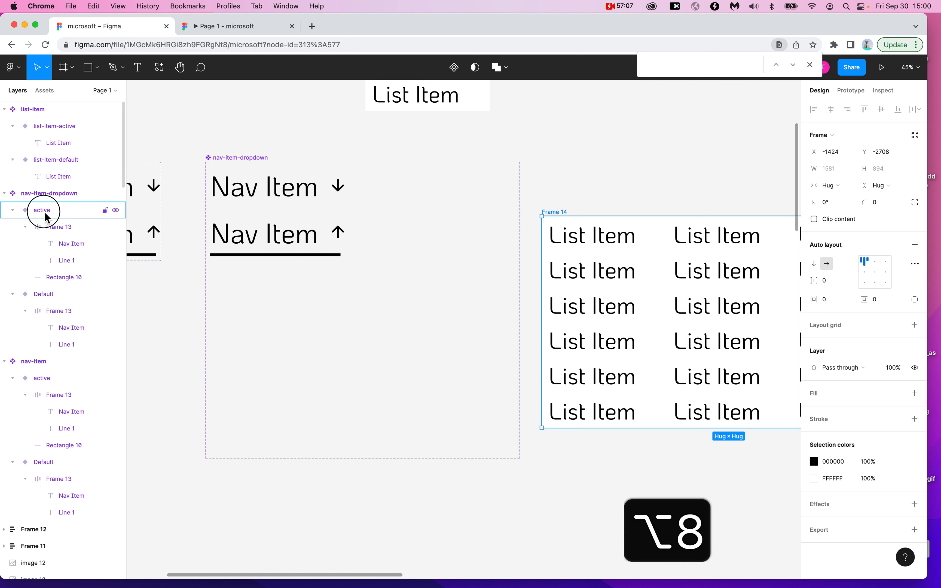
pyautogui.press('alt+super+8')
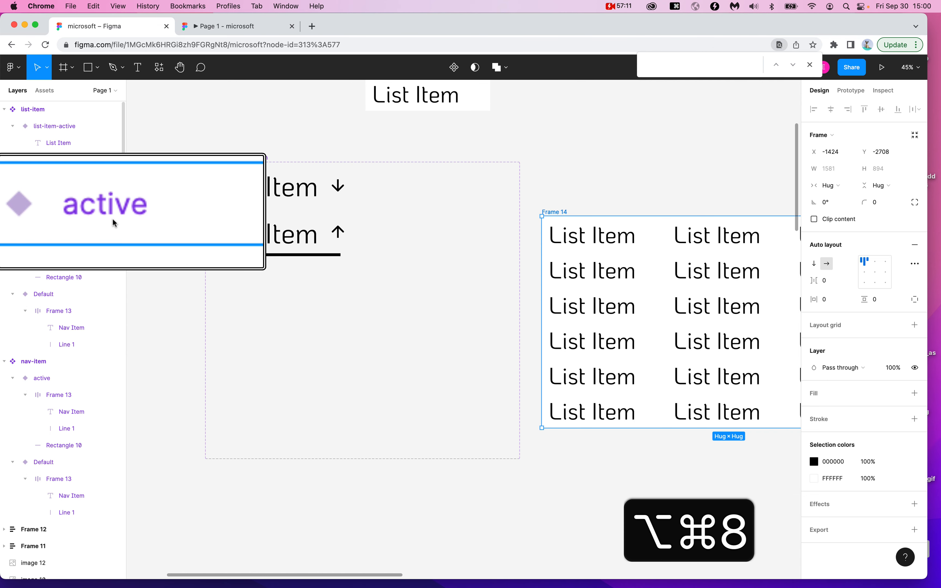
pyautogui.moveTo(44, 213); pyautogui.dragTo(45, 214)
pyautogui.press('alt+super+8')
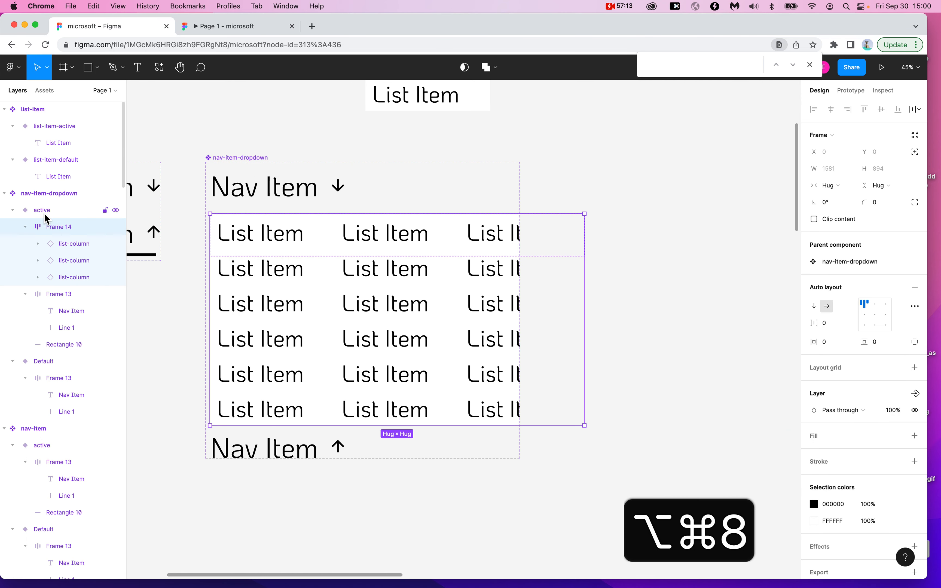
# - Reorder Frame 14 below Rectangle 10 within the active variant, and enlarge the nav-item-dropdown set to contain all three list columns
pyautogui.click(53, 212)
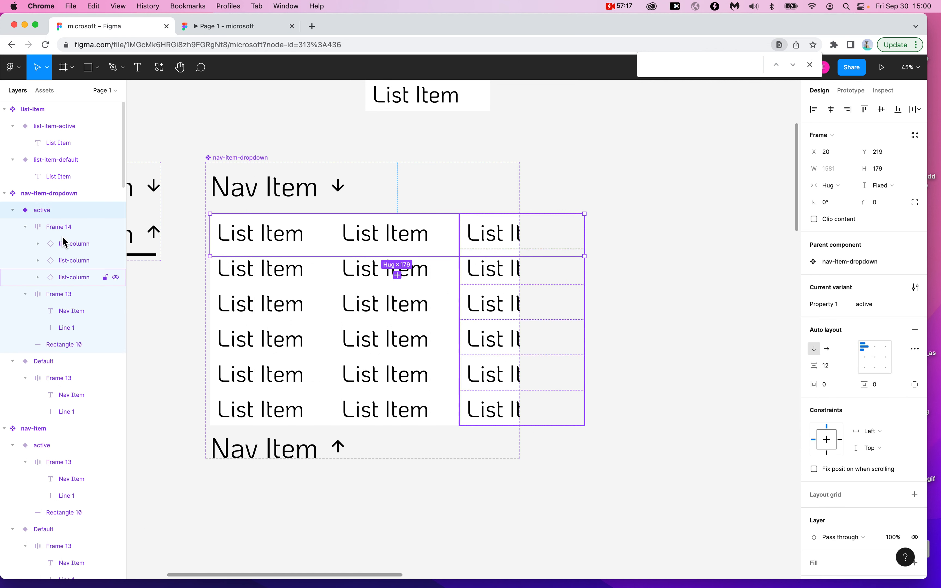
pyautogui.click(61, 228)
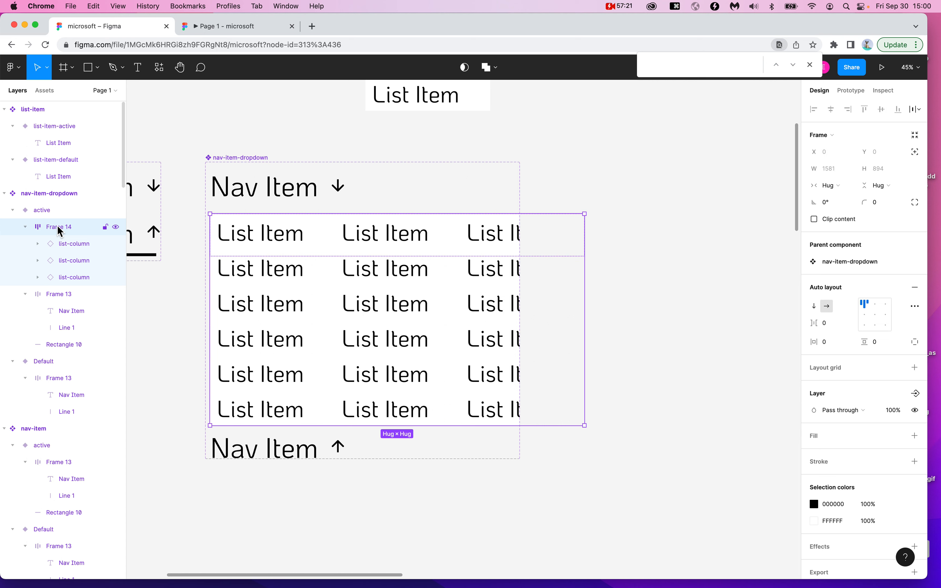
pyautogui.moveTo(58, 231); pyautogui.dragTo(69, 359)
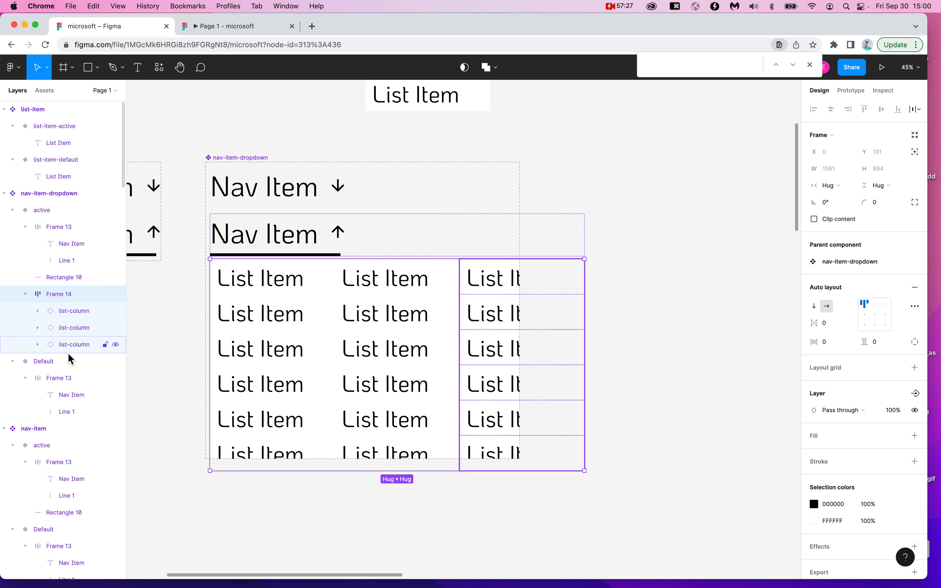
pyautogui.click(226, 529)
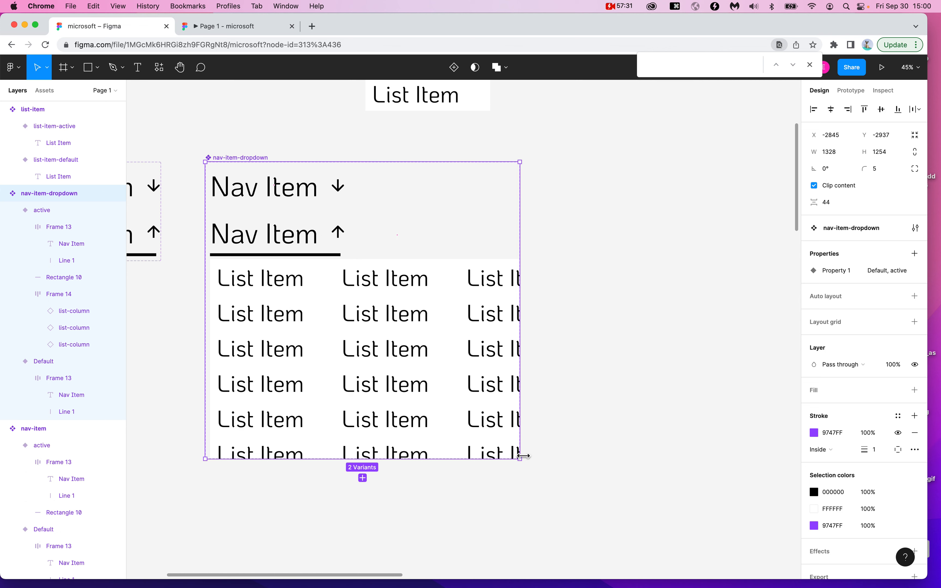
pyautogui.moveTo(523, 466); pyautogui.dragTo(609, 488)
# - Try extending the active variant's lower edge to the end of the list columns, and undo that resize
pyautogui.click(260, 245)
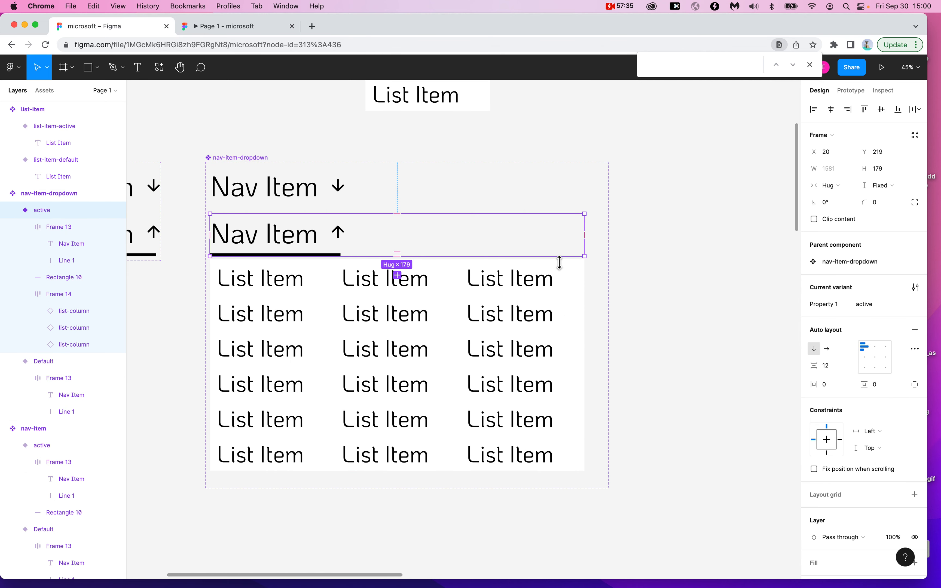
pyautogui.moveTo(559, 261); pyautogui.dragTo(549, 475)
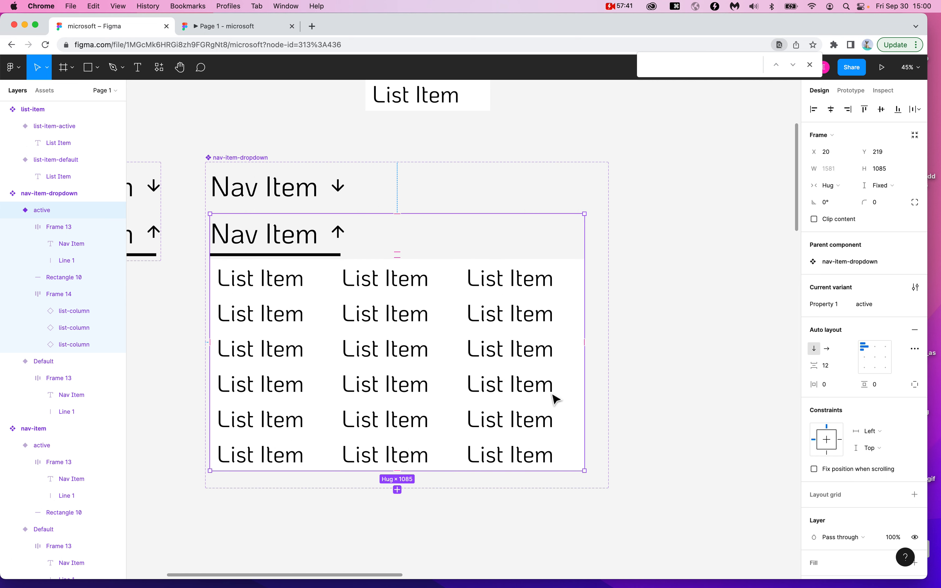
pyautogui.press('cmd+z')
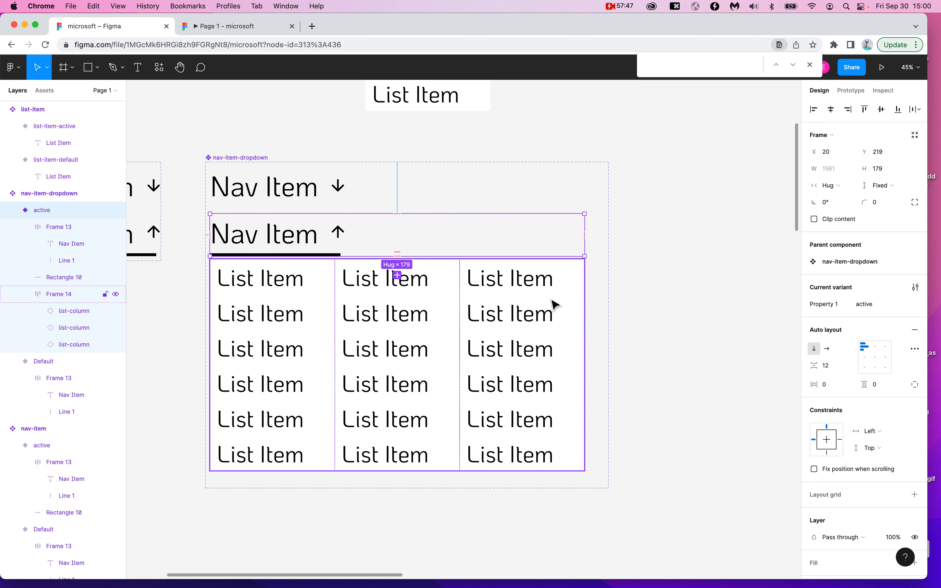
# - Stretch the active nav-item-dropdown variant to a height of 1085 so it encloses Frame 14
pyautogui.click(685, 212)
pyautogui.click(490, 241)
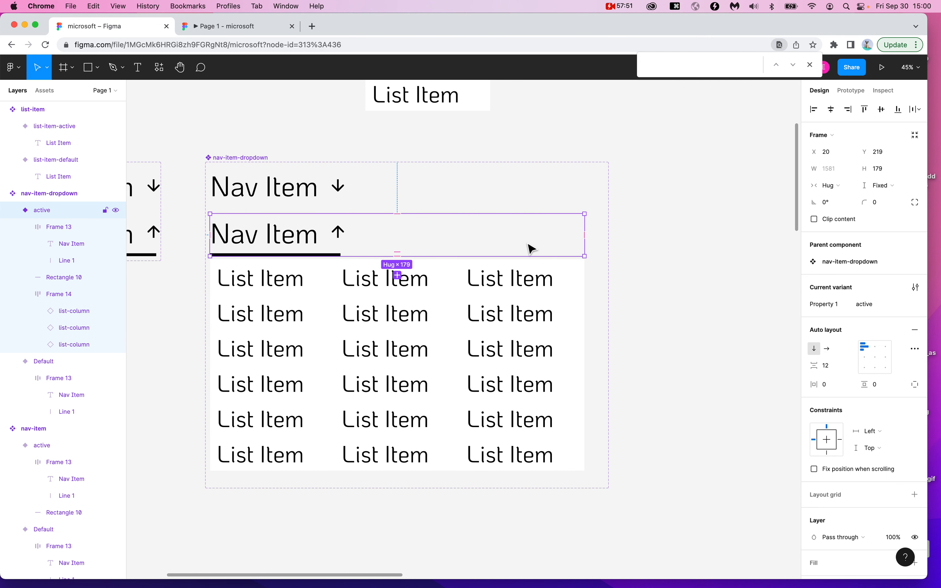
pyautogui.press('alt+super+8')
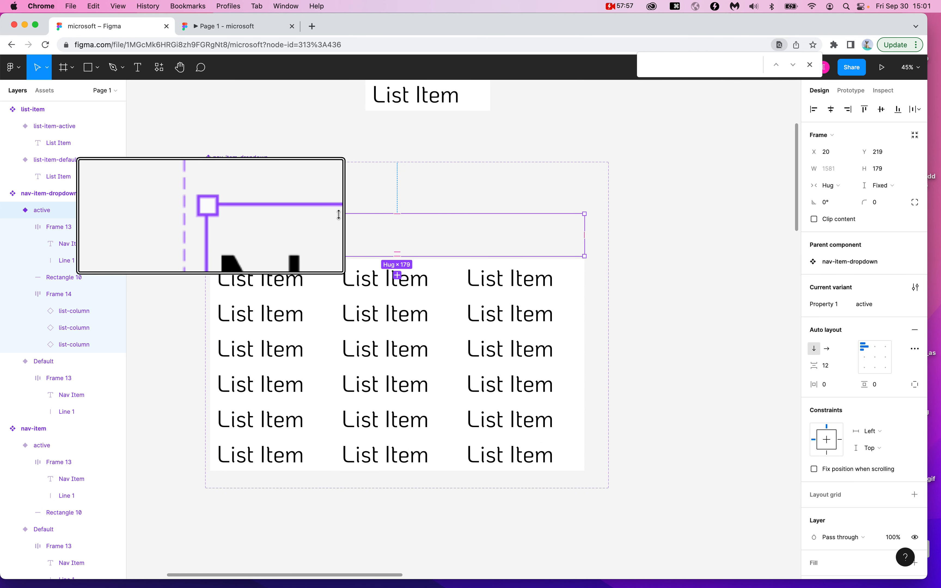
pyautogui.press('alt+super+8')
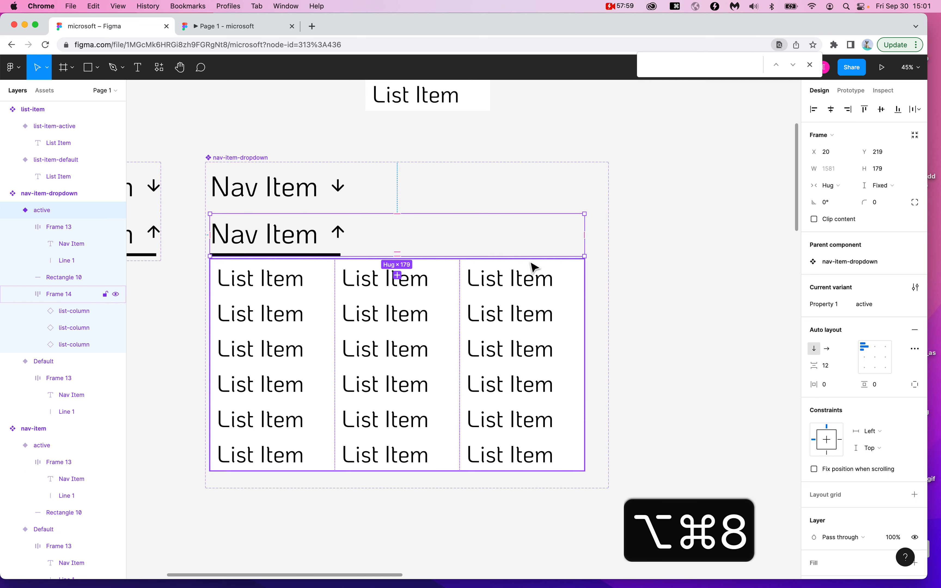
pyautogui.moveTo(530, 257); pyautogui.dragTo(523, 475)
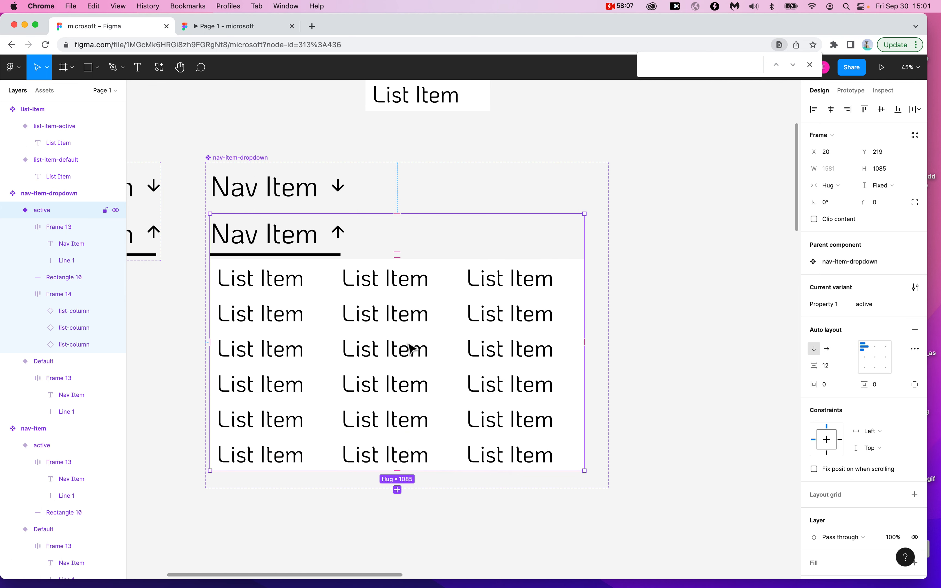
# - Hide Frame 13 of the nav-item-dropdown Default variant and show it again while reviewing the set's layers
pyautogui.click(75, 296)
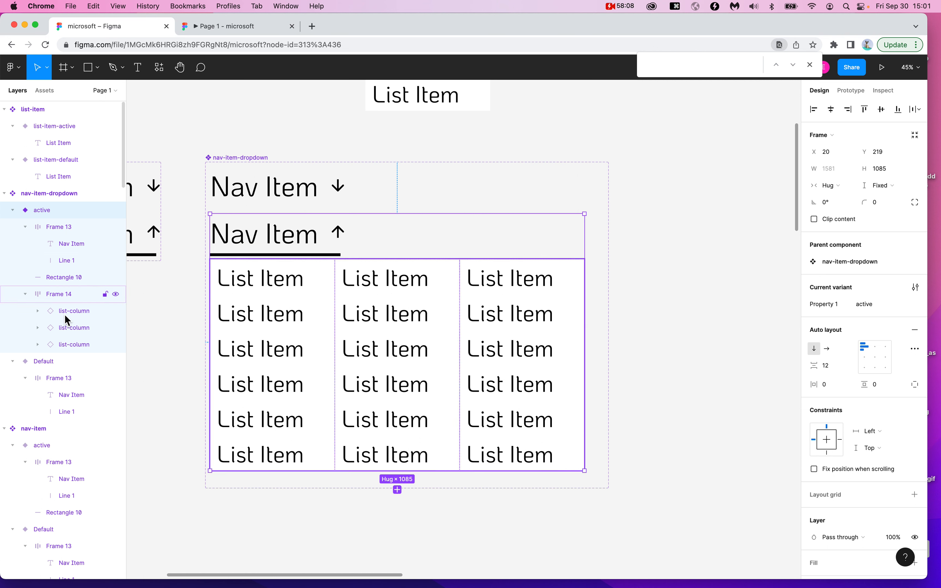
pyautogui.click(59, 211)
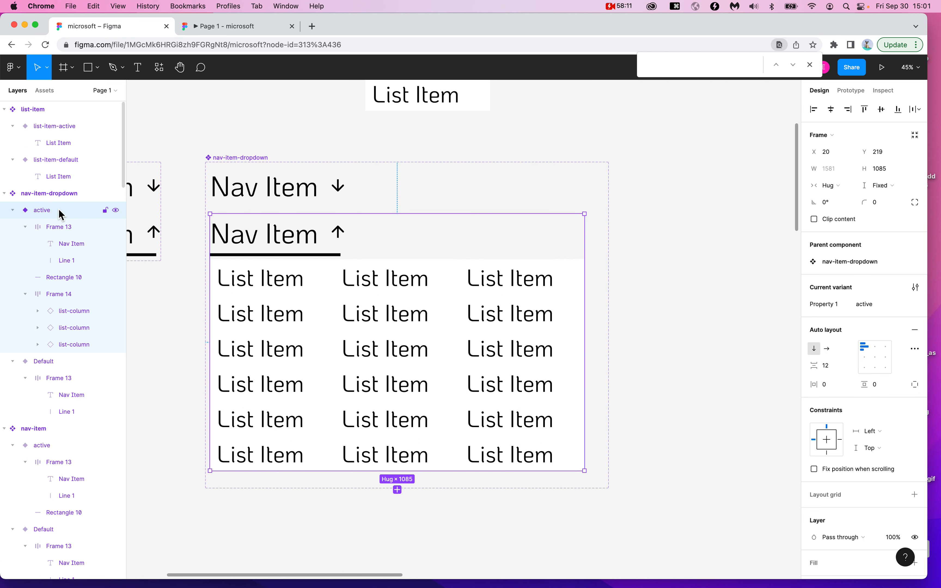
pyautogui.click(115, 379)
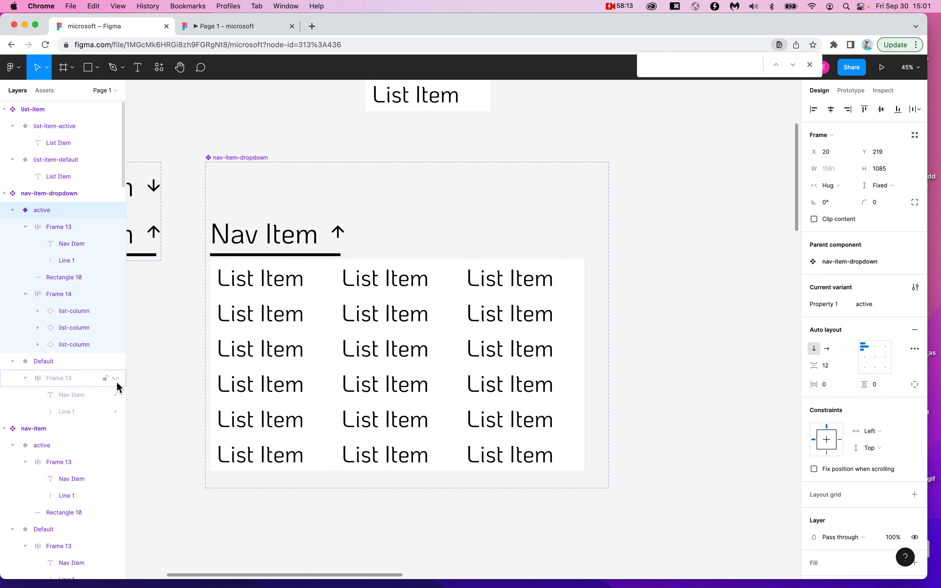
pyautogui.click(116, 379)
pyautogui.click(67, 361)
pyautogui.click(63, 299)
pyautogui.click(175, 320)
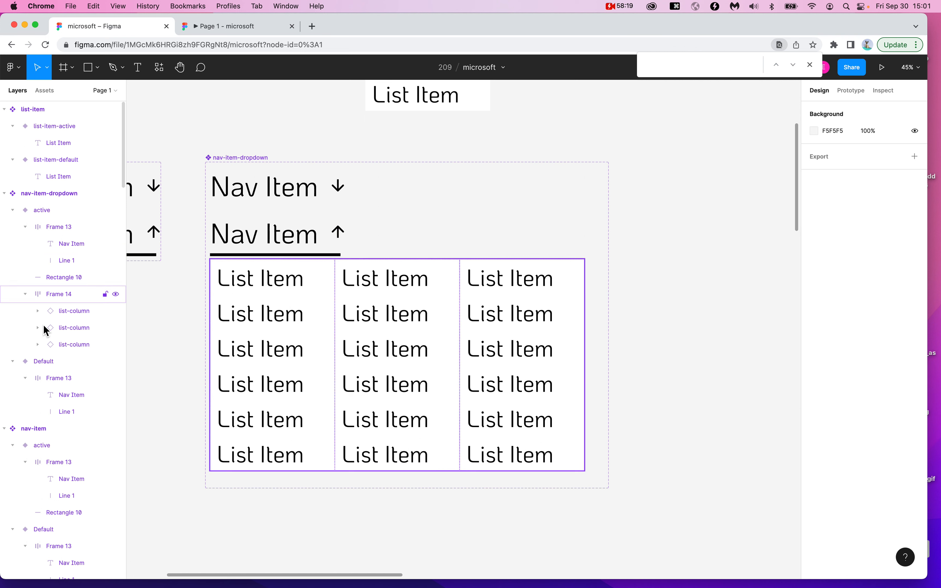
# - Take Frame 14 out of the active variant to the top layer level and place it beside the nav-item-dropdown set
pyautogui.click(49, 294)
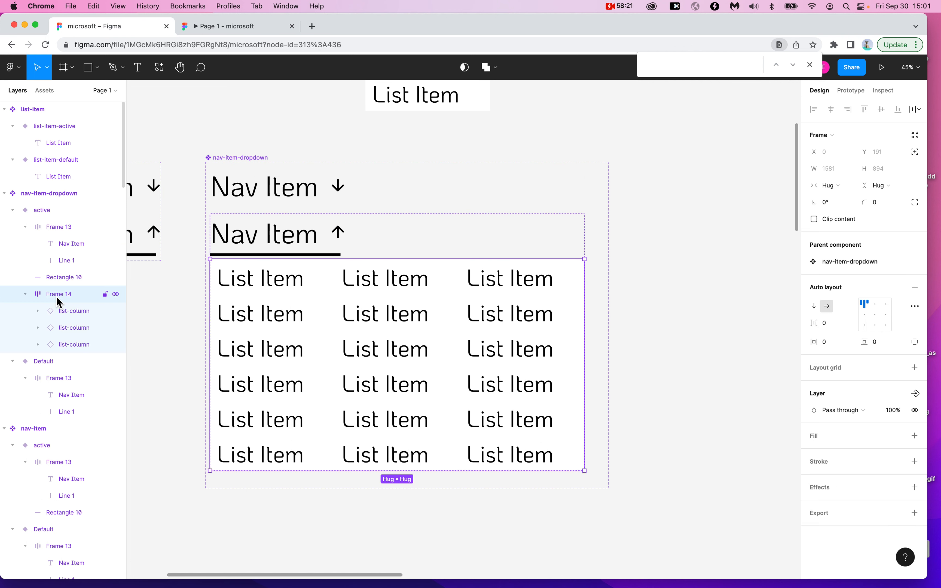
pyautogui.moveTo(57, 296); pyautogui.dragTo(57, 103)
pyautogui.click(294, 290)
pyautogui.click(12, 111)
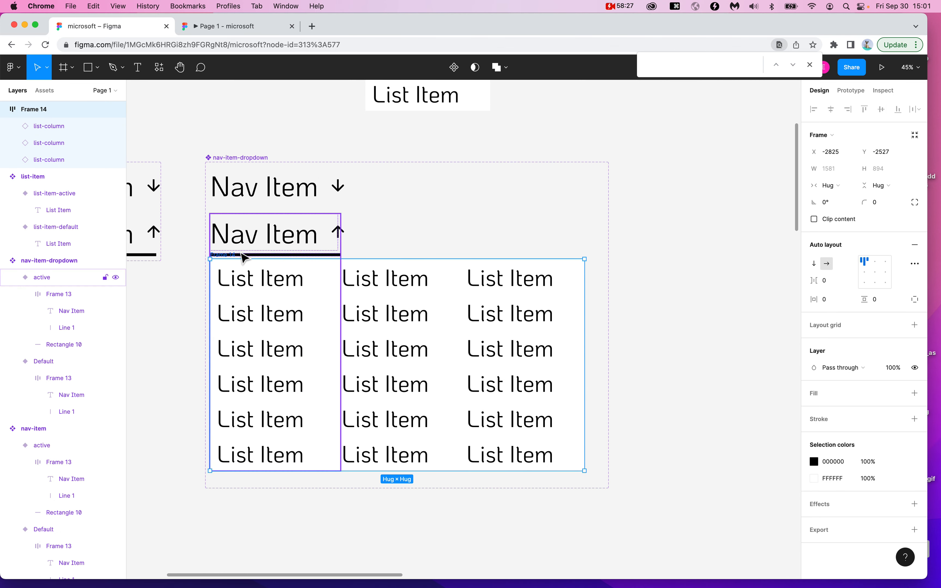
pyautogui.moveTo(227, 255); pyautogui.dragTo(686, 233)
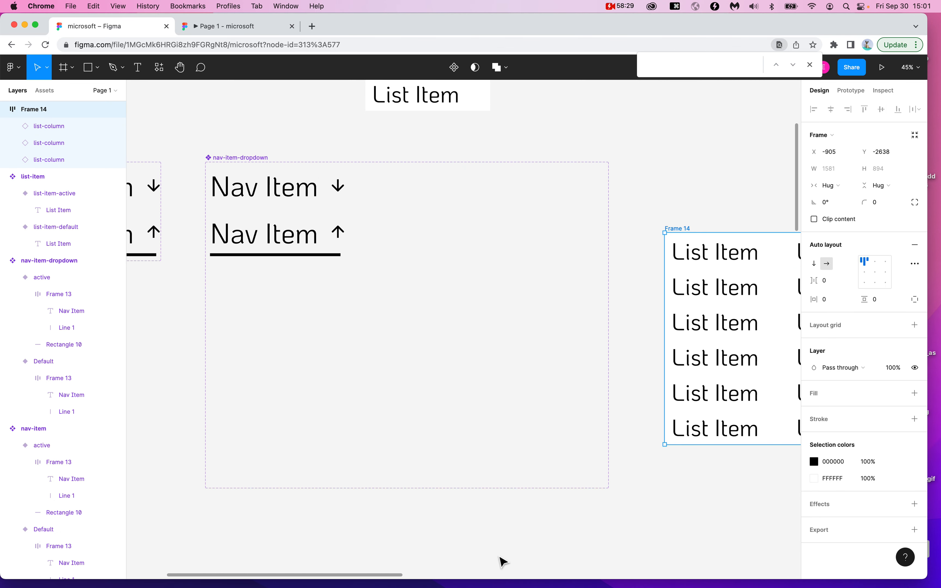
pyautogui.click(271, 235)
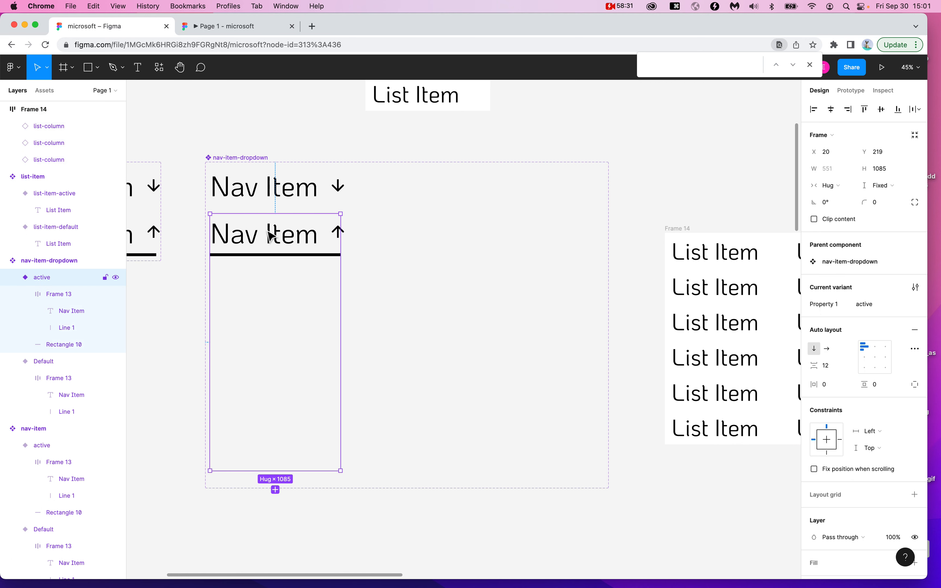
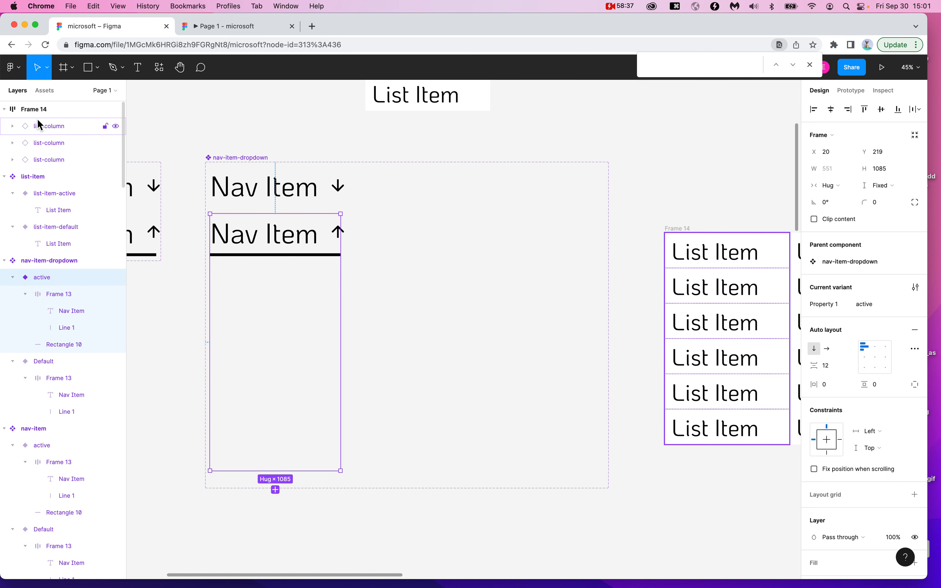
# - Nest Frame 14 back inside the active variant of nav-item-dropdown, below Rectangle 10
pyautogui.click(37, 111)
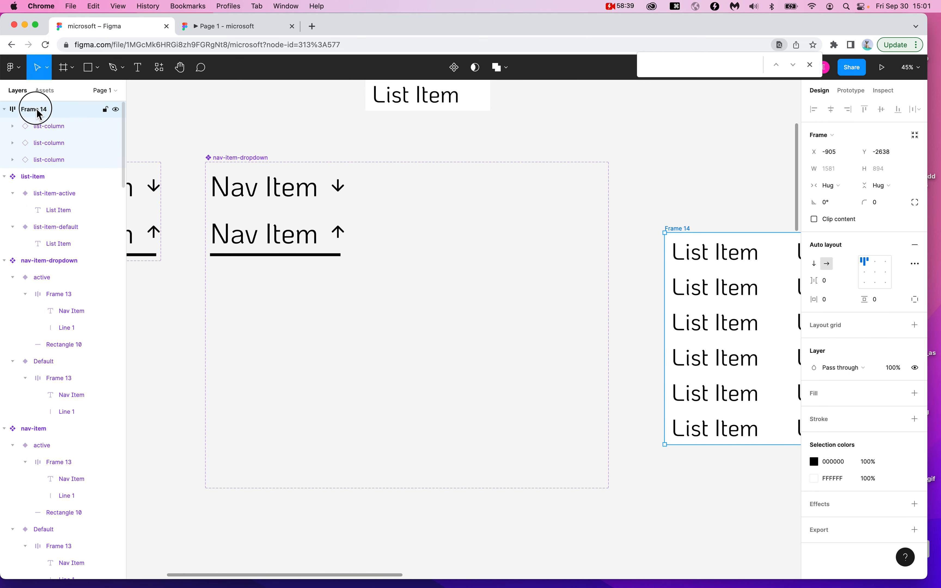
pyautogui.moveTo(48, 283); pyautogui.dragTo(63, 357)
pyautogui.click(633, 240)
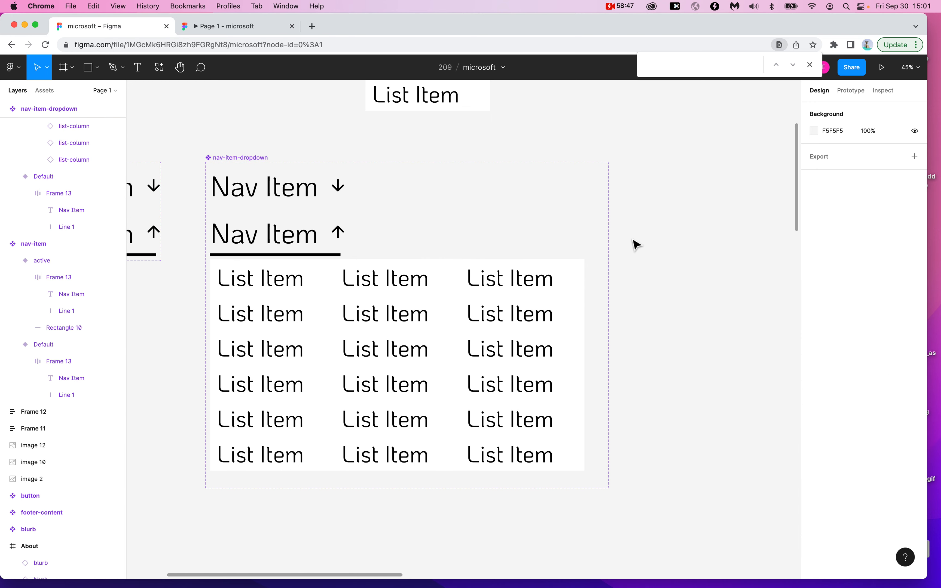
# - Delete the old Nav Item instance from the header area of the home frame
pyautogui.scroll(-5, 635, 244)
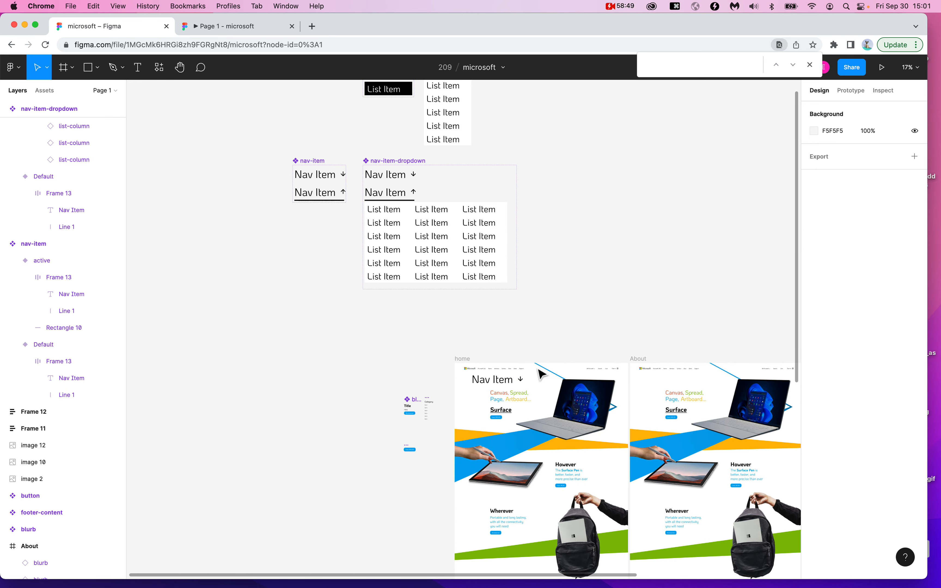
pyautogui.click(497, 378)
pyautogui.press('Delete')
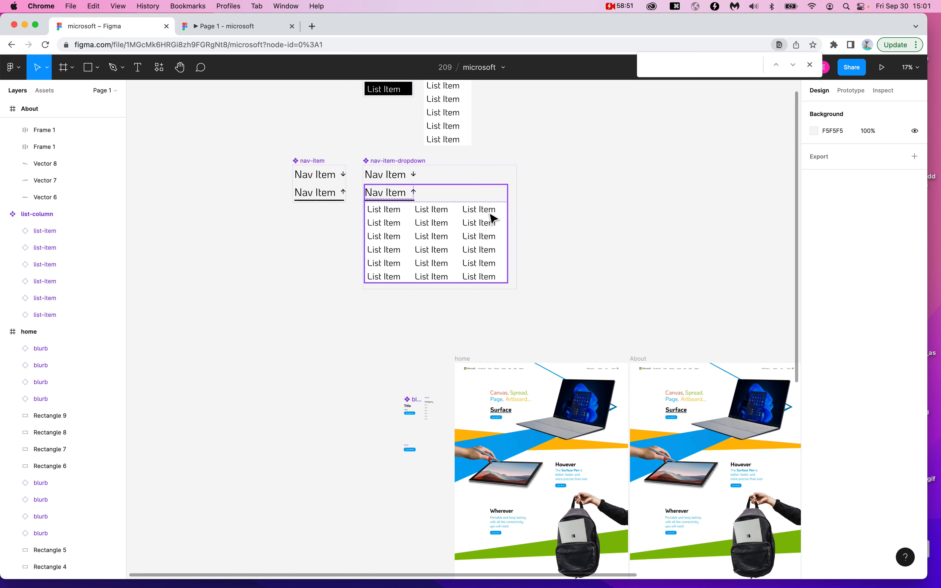
pyautogui.scroll(5, 592, 236)
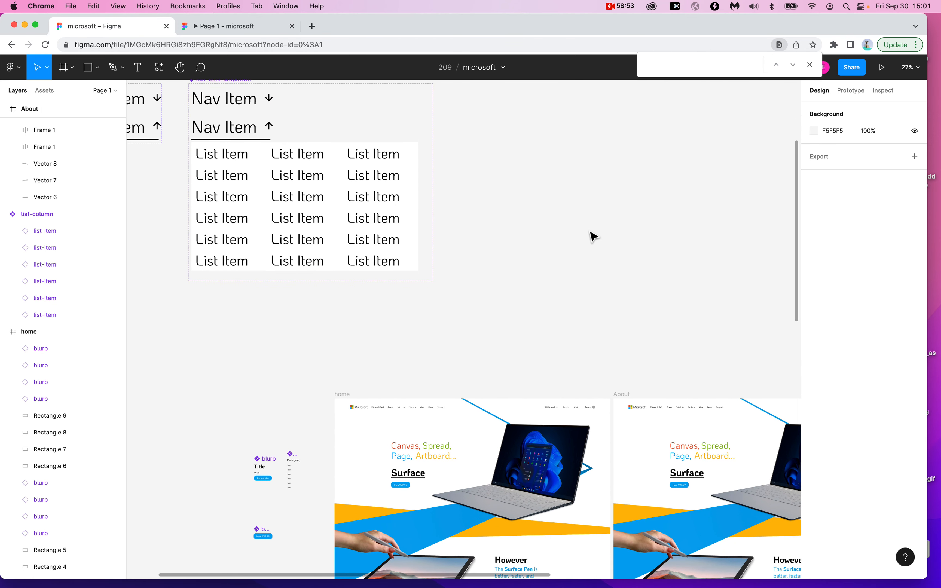
pyautogui.scroll(1, 594, 236)
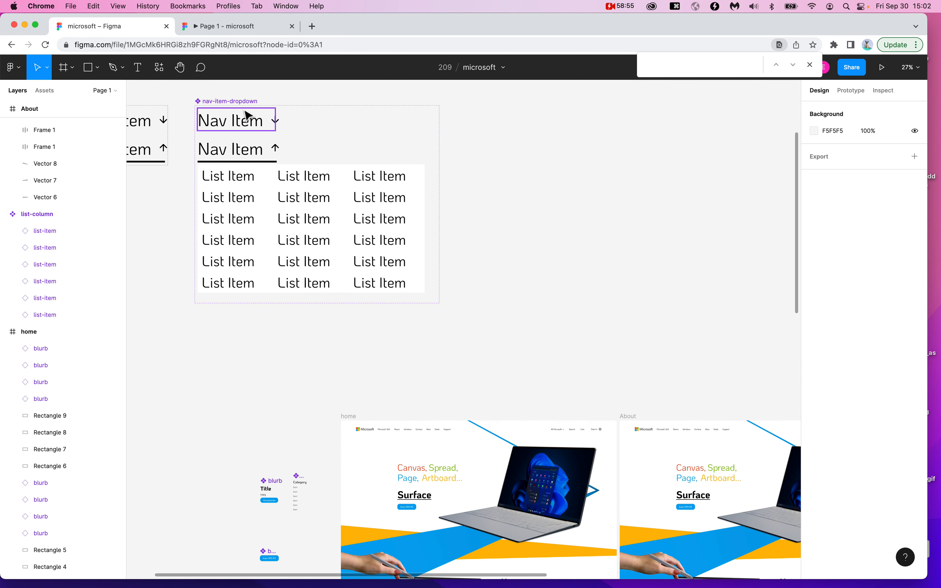
pyautogui.click(246, 113)
pyautogui.press('super+c')
pyautogui.press('super+v')
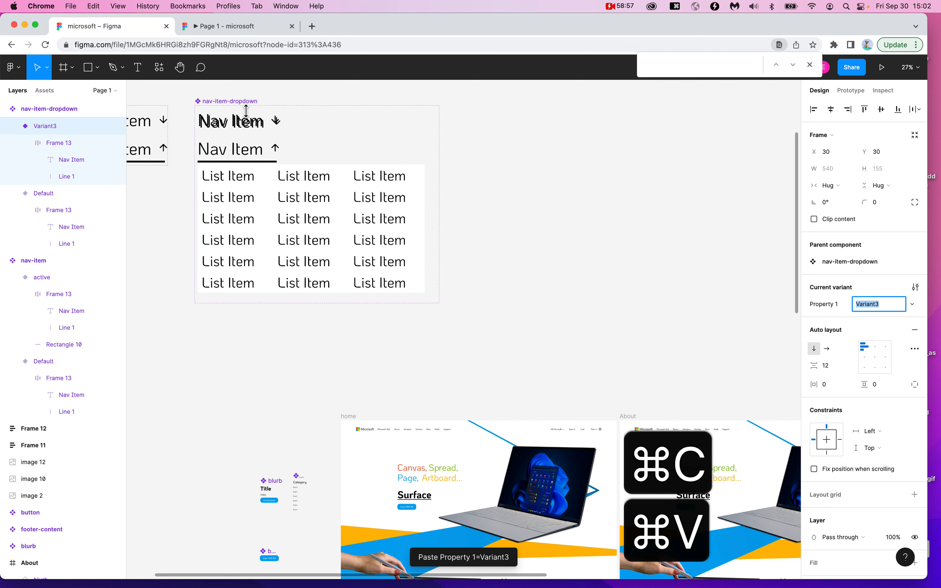
pyautogui.moveTo(230, 132); pyautogui.dragTo(345, 133)
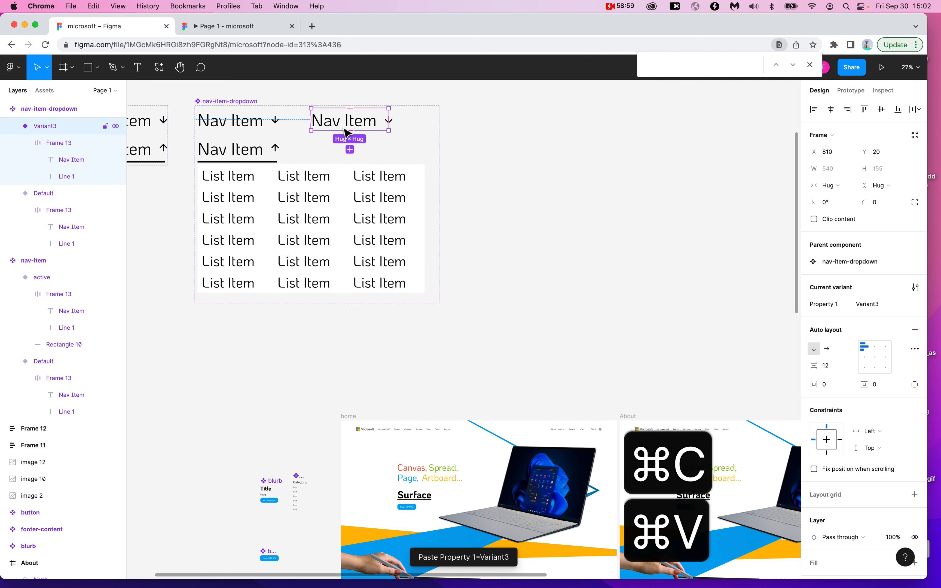
pyautogui.press('Delete')
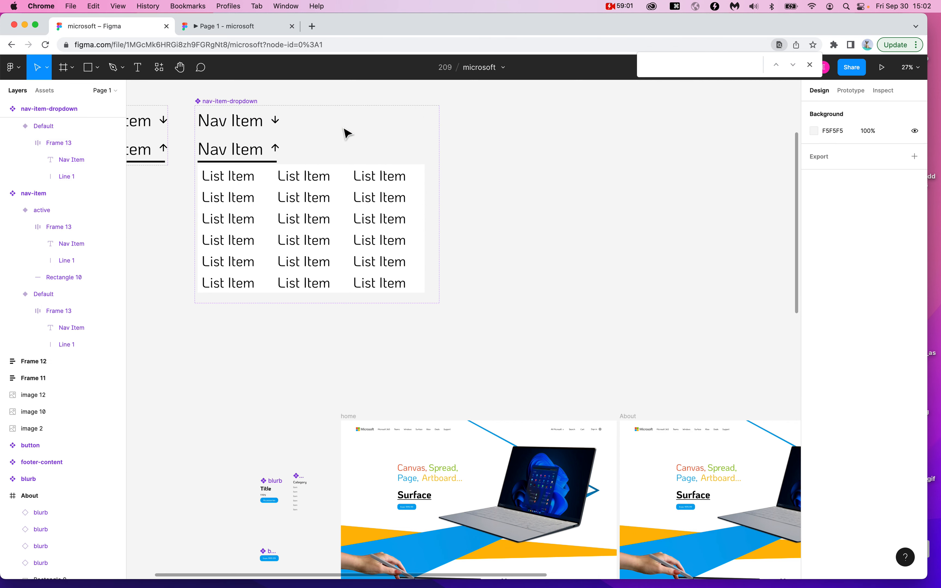
# - Copy the nav-item-dropdown Default variant into the home frame as an instance and position it at about X 524, Y 81
pyautogui.click(236, 134)
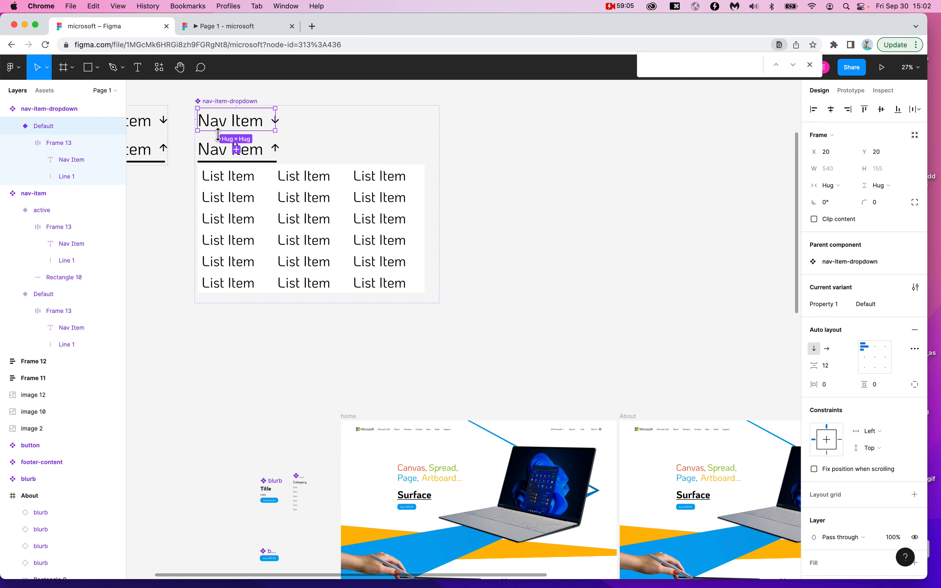
pyautogui.press('super+c')
pyautogui.scroll(5, 460, 492)
pyautogui.hscroll(-2, 259, 290)
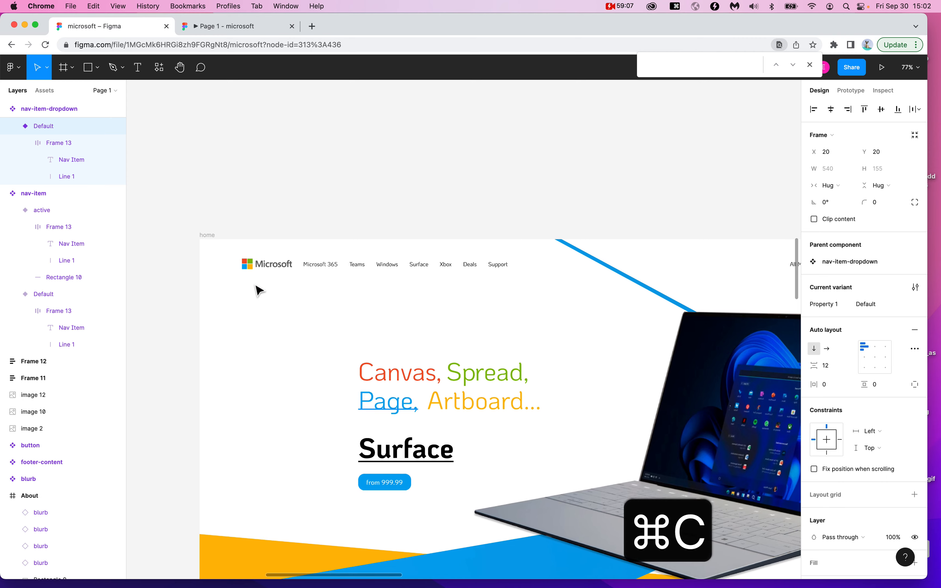
pyautogui.click(212, 240)
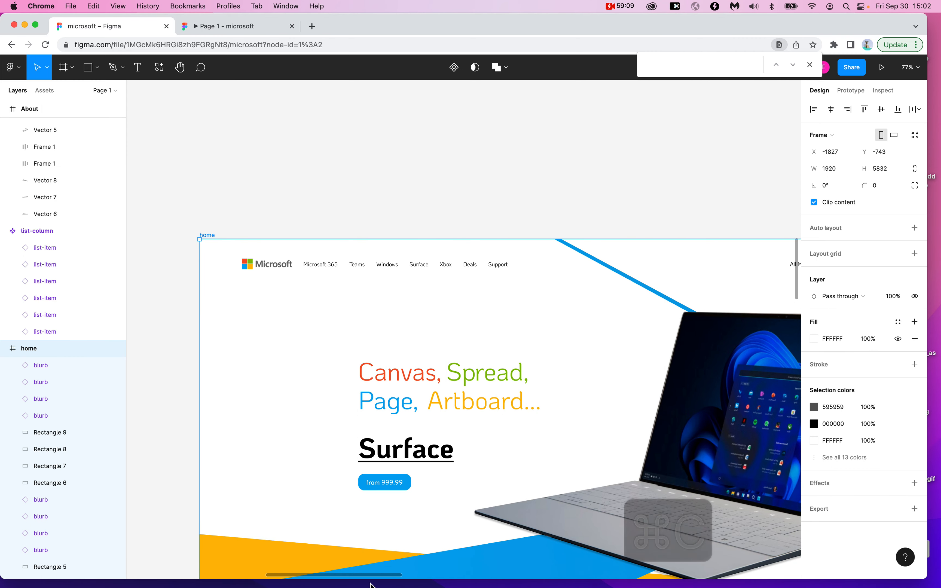
pyautogui.press('super+v')
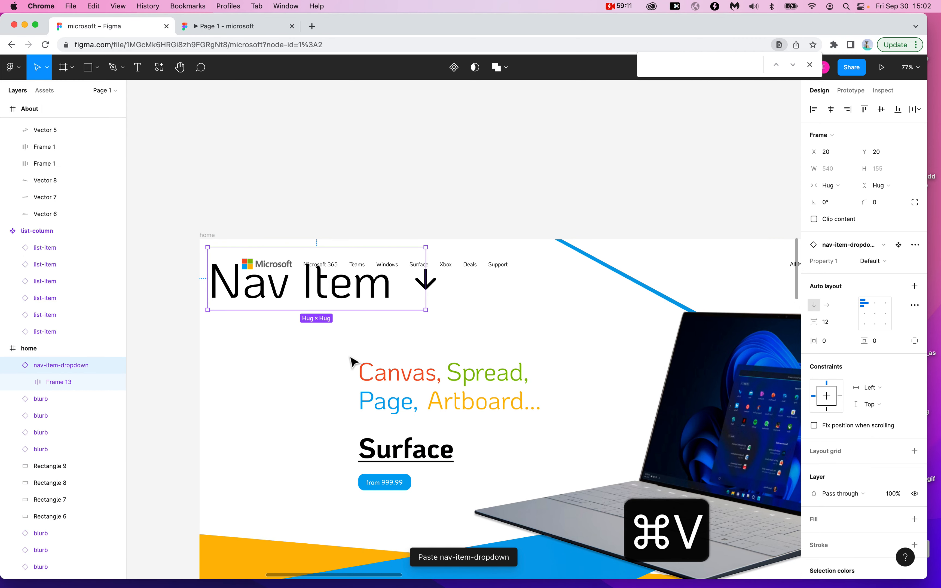
pyautogui.scroll(-5, 351, 362)
pyautogui.moveTo(352, 335); pyautogui.dragTo(441, 342)
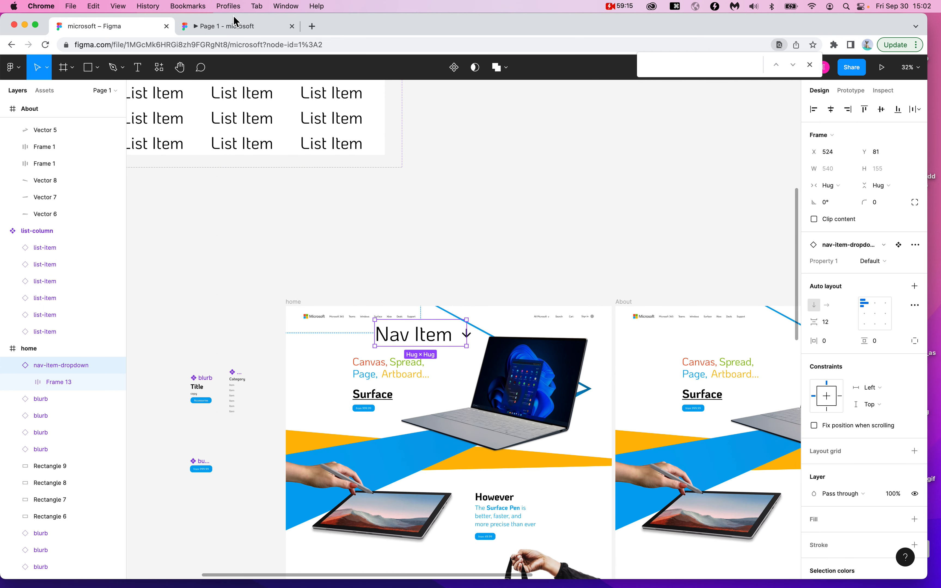
# - Switch to the prototype preview, expand the Nav Item dropdown and check the highlighting of its list items
pyautogui.click(235, 28)
pyautogui.click(314, 147)
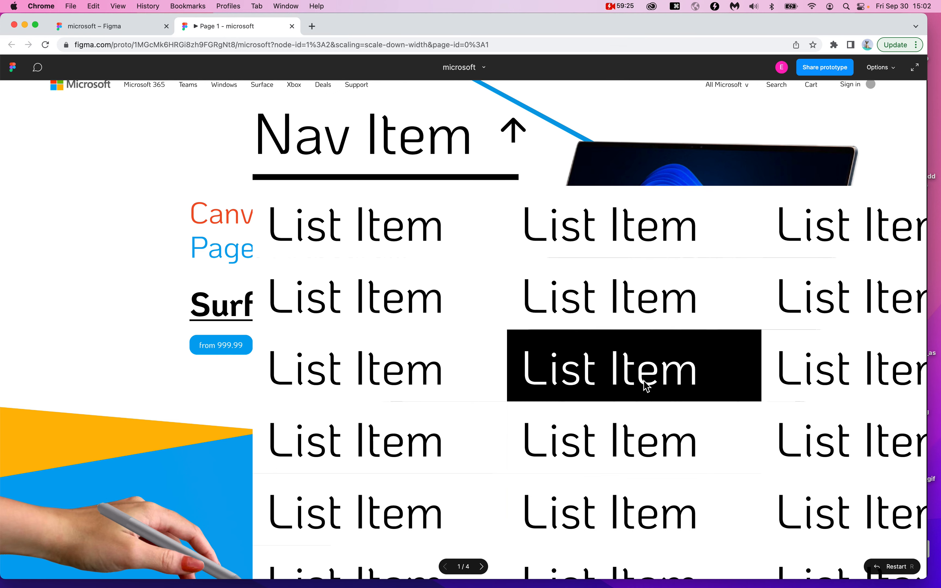
pyautogui.press('alt+super+8')
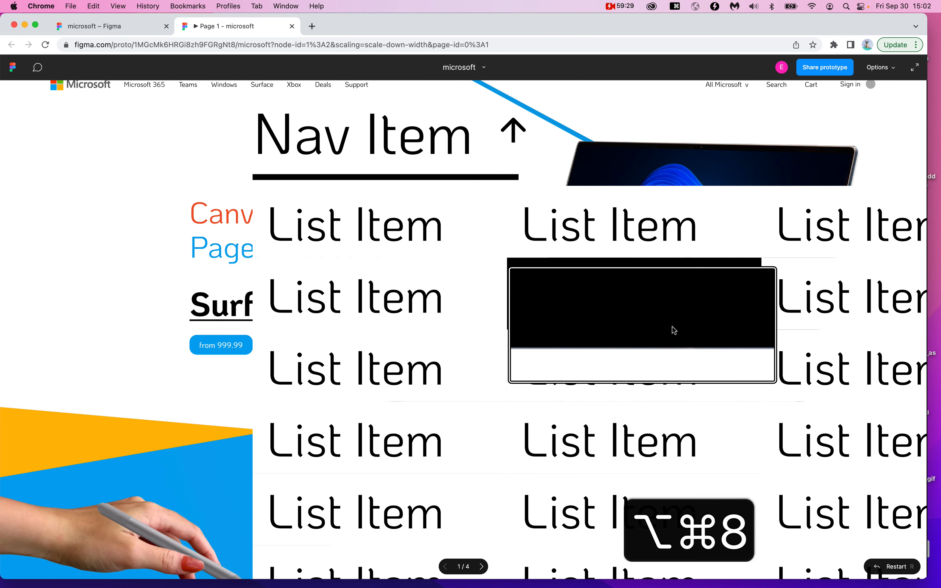
pyautogui.press('alt+super+8')
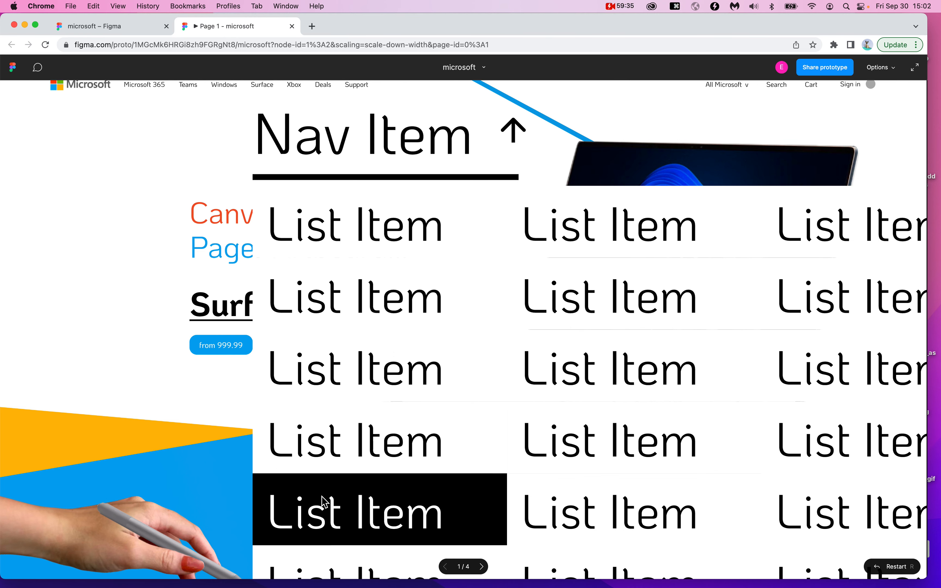
pyautogui.scroll(-1, 419, 399)
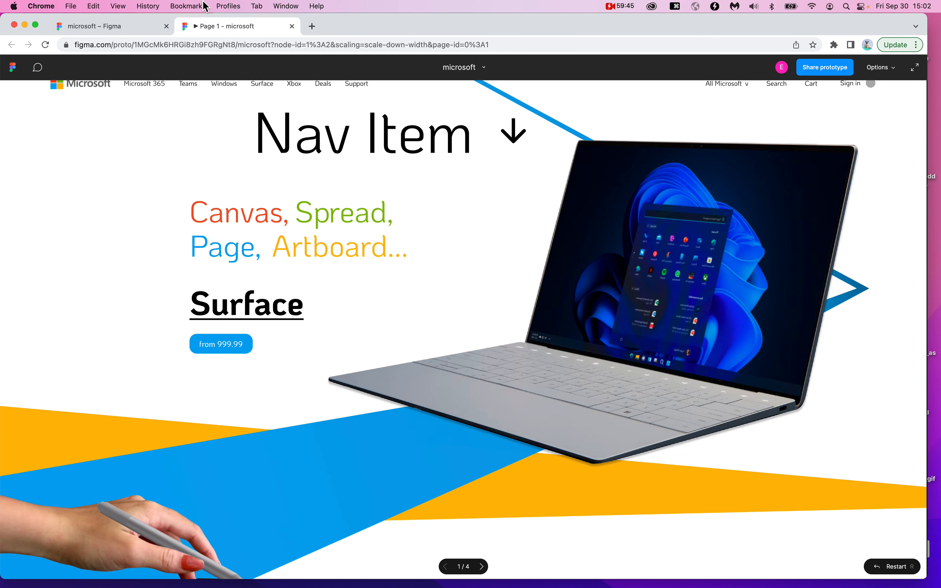
# - Return to the design file, try scaling the whole list-item component set down to a width of 390, and undo it
pyautogui.click(139, 26)
pyautogui.scroll(10, 235, 206)
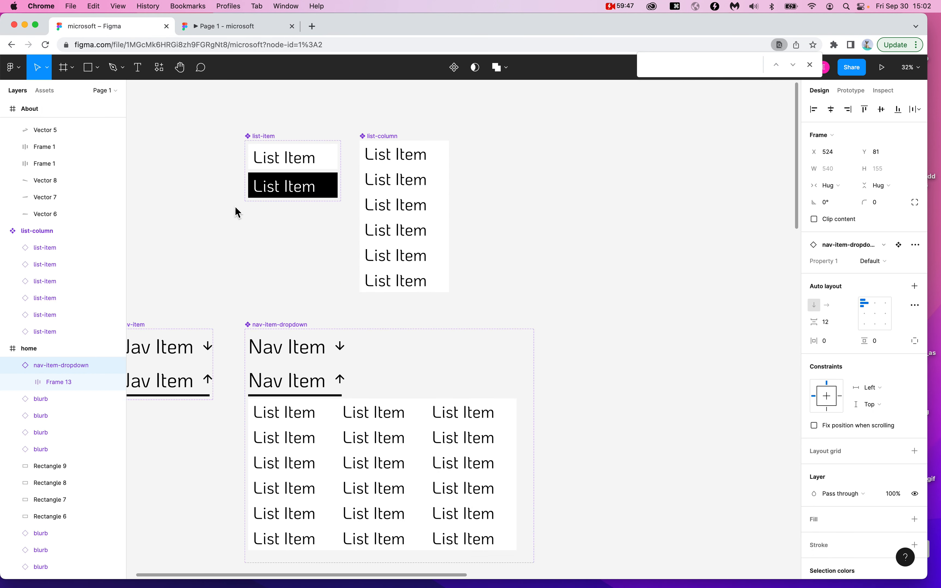
pyautogui.click(367, 128)
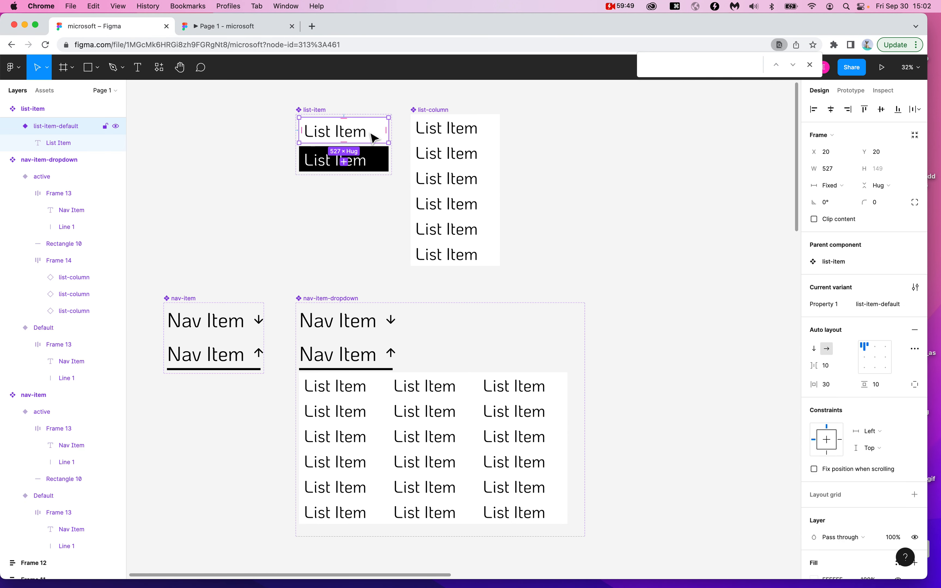
pyautogui.click(321, 112)
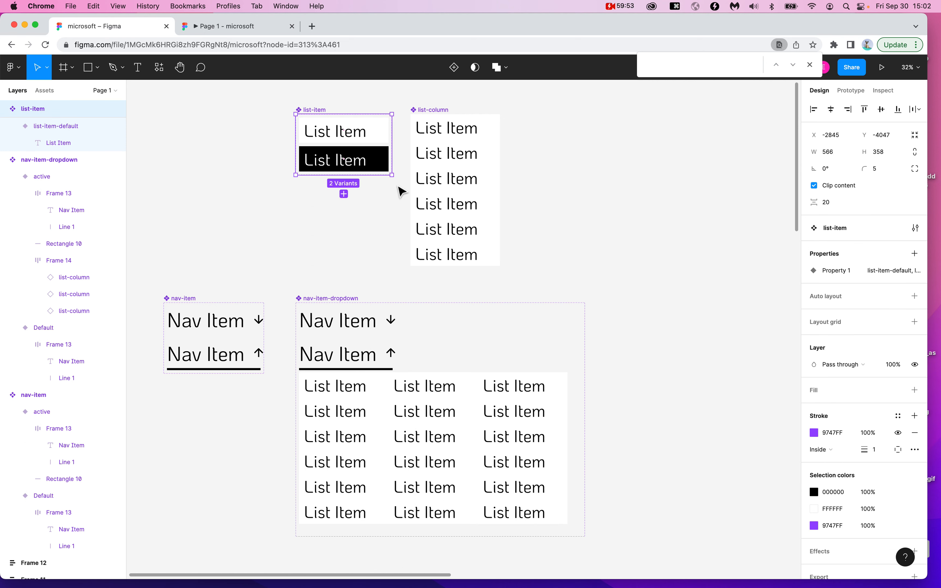
pyautogui.moveTo(392, 175); pyautogui.dragTo(362, 156)
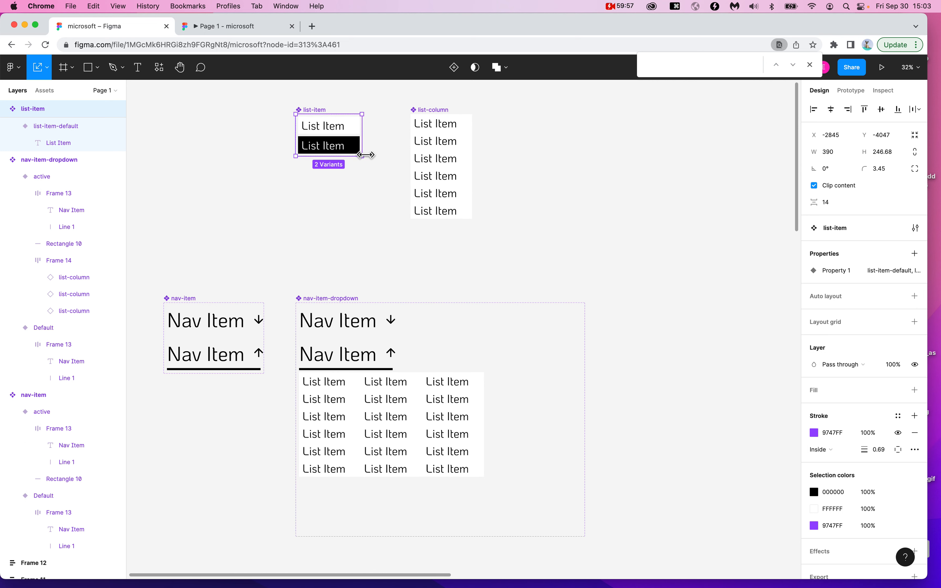
pyautogui.press('super+z')
# - Scale the list-item-default variant proportionally to a width of 350, and briefly check the prototype preview
pyautogui.click(376, 232)
pyautogui.scroll(3, 330, 101)
pyautogui.click(305, 118)
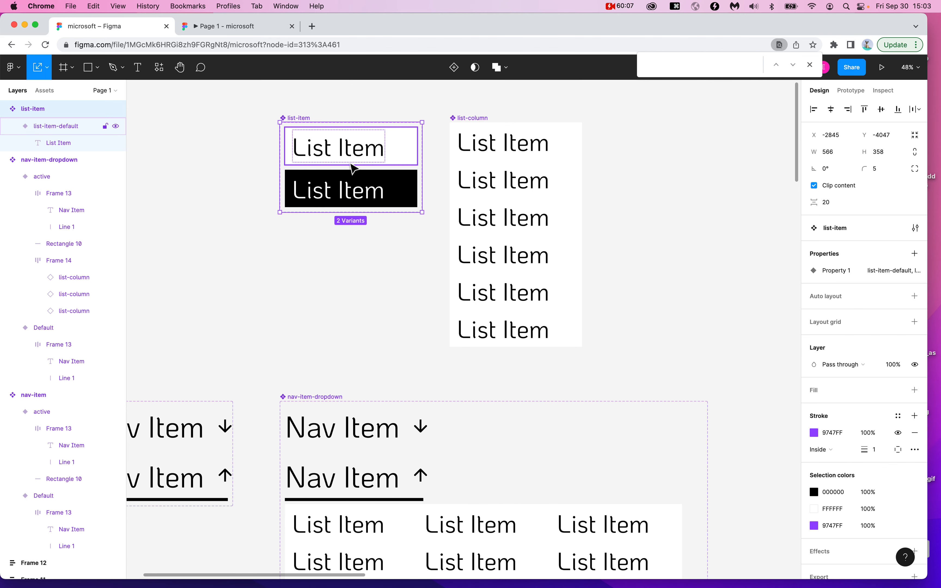
pyautogui.click(401, 159)
pyautogui.moveTo(421, 169); pyautogui.dragTo(376, 145)
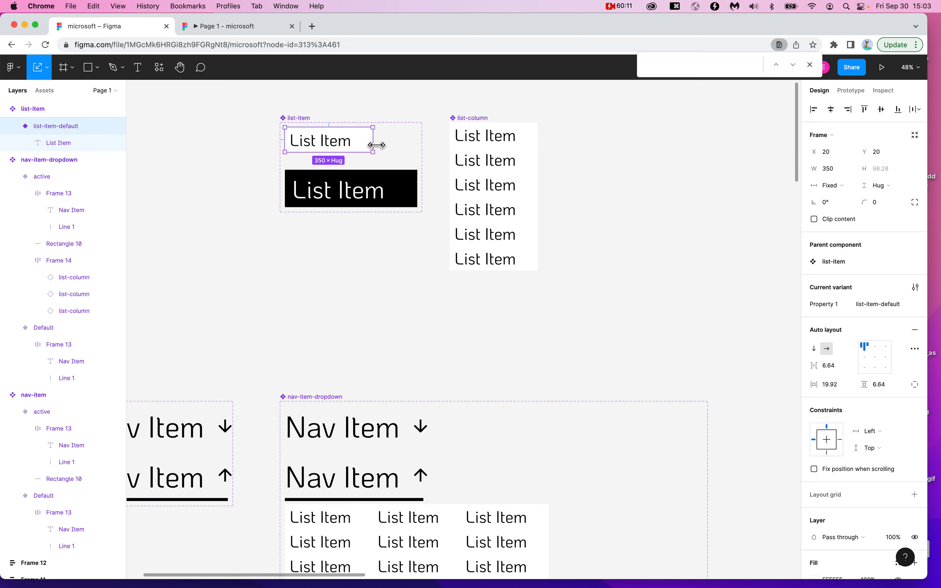
pyautogui.click(246, 30)
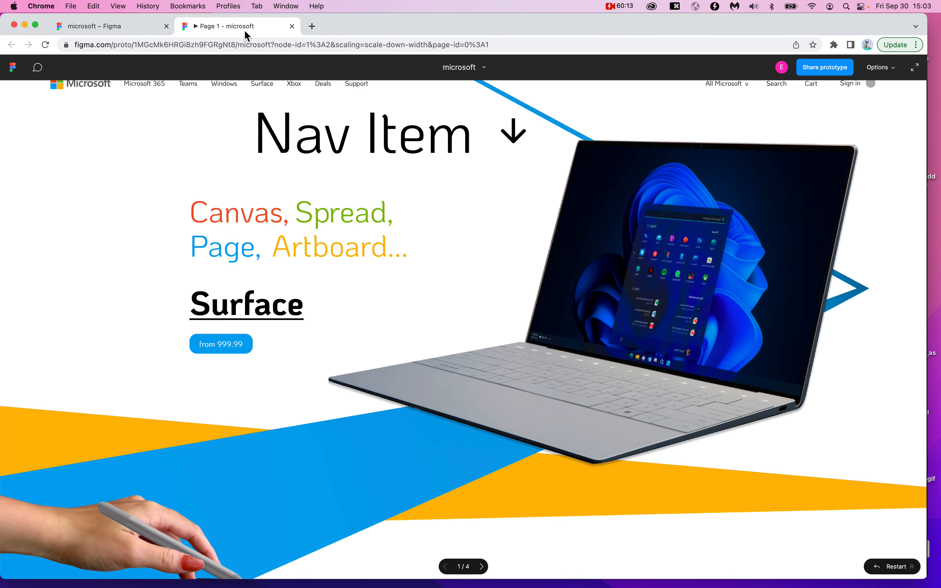
pyautogui.click(138, 34)
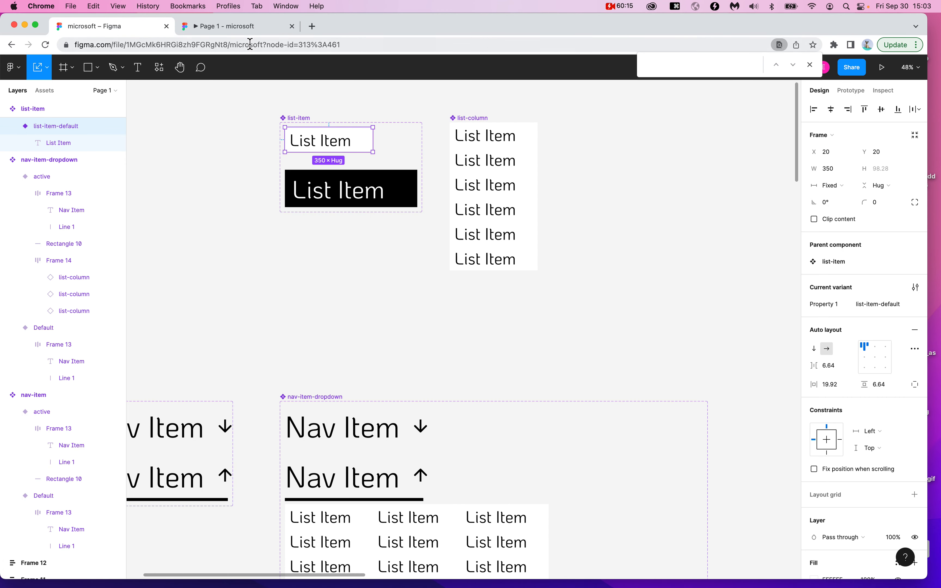
# - Switch to the prototype preview and check how the list items highlight in the expanded Nav Item dropdown
pyautogui.click(249, 26)
pyautogui.click(296, 269)
pyautogui.click(367, 147)
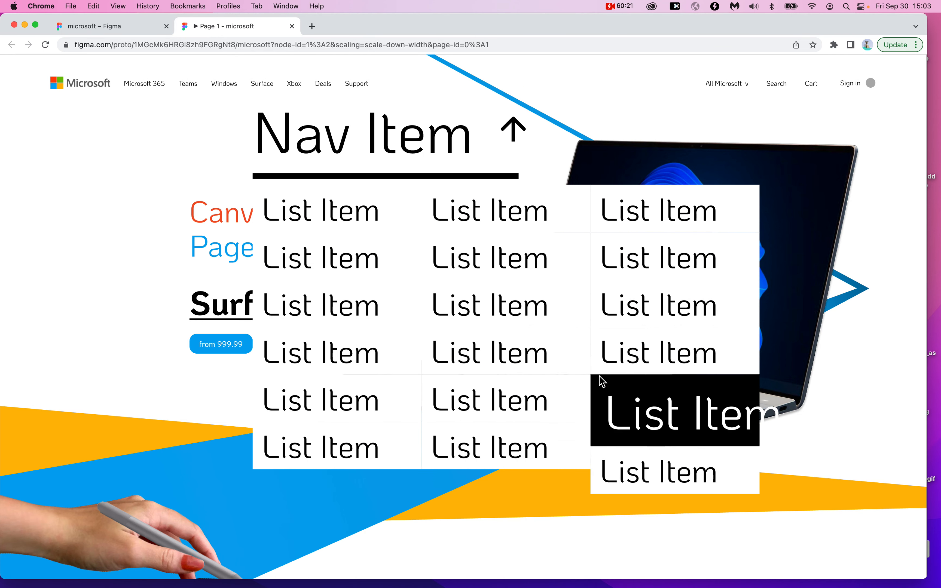
# - Return to the design file and undo the proportional scaling of the list-item-default variant
pyautogui.click(137, 28)
pyautogui.press('super+z')
pyautogui.press('super+z')
pyautogui.press('super+z')
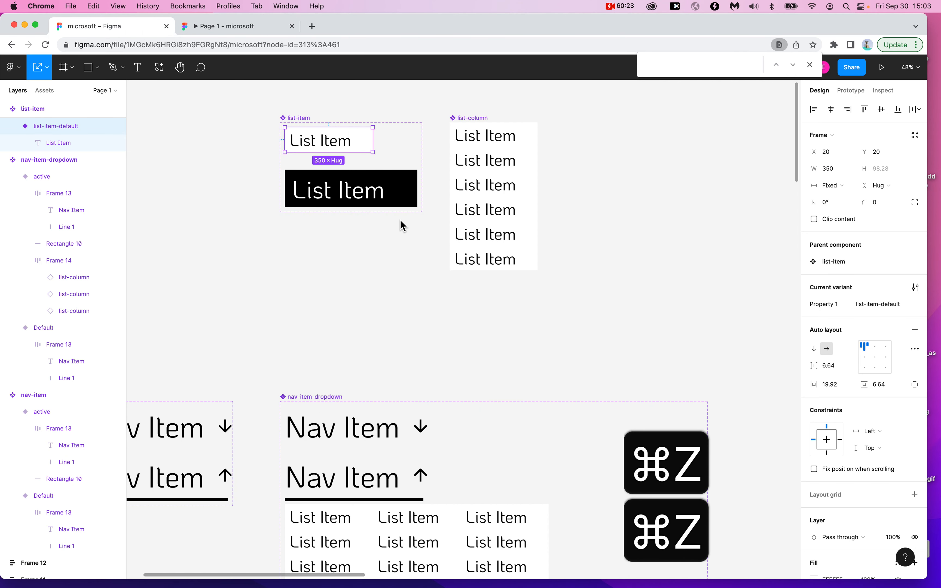
# - Scale the whole list-item component set, with both variants, proportionally down to about 394 × 249
pyautogui.click(297, 120)
pyautogui.moveTo(297, 120); pyautogui.dragTo(300, 144)
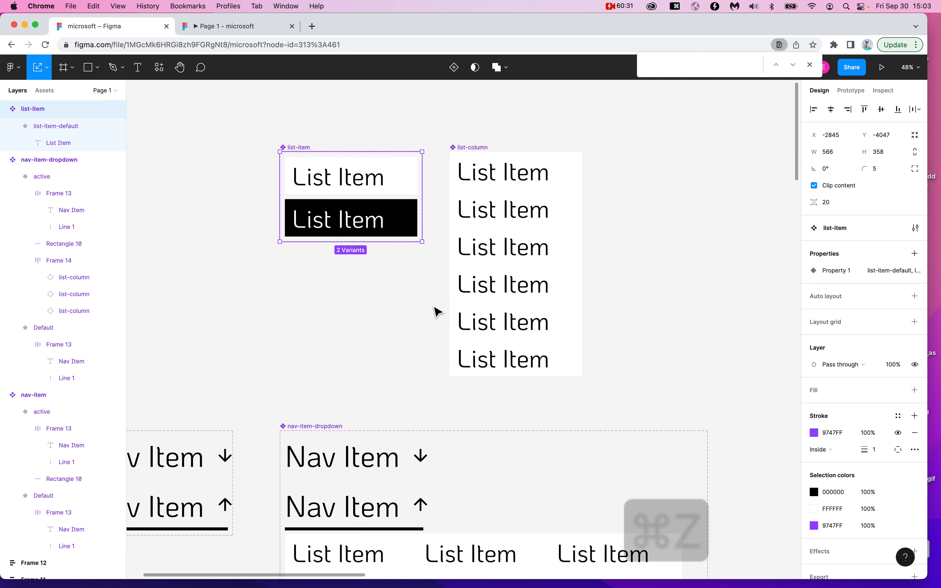
pyautogui.click(421, 272)
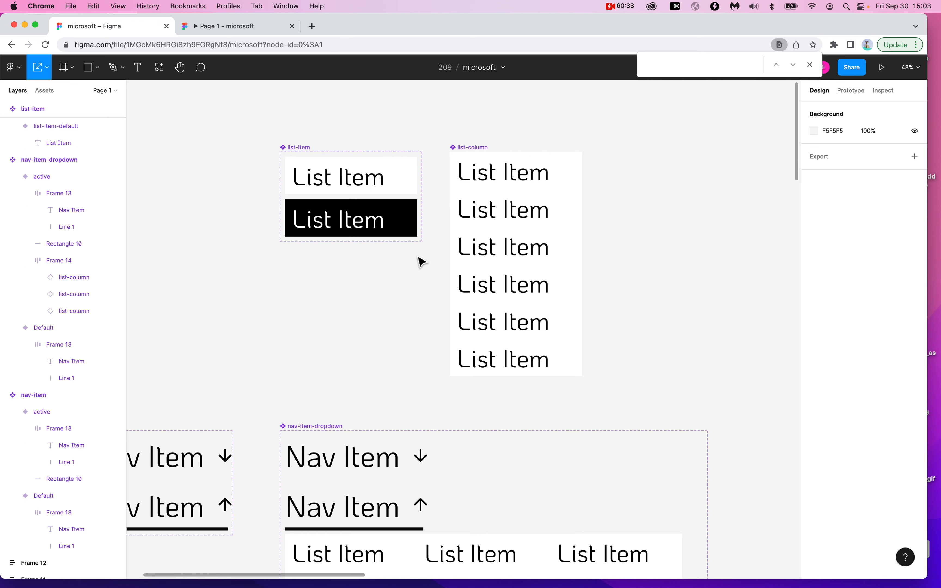
pyautogui.click(295, 149)
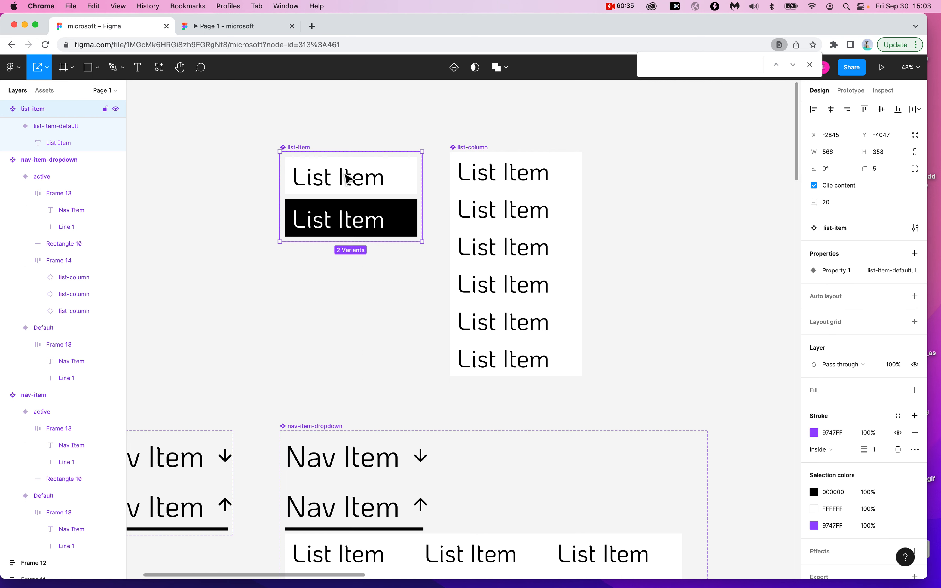
pyautogui.moveTo(422, 243); pyautogui.dragTo(378, 214)
pyautogui.scroll(-3, 389, 273)
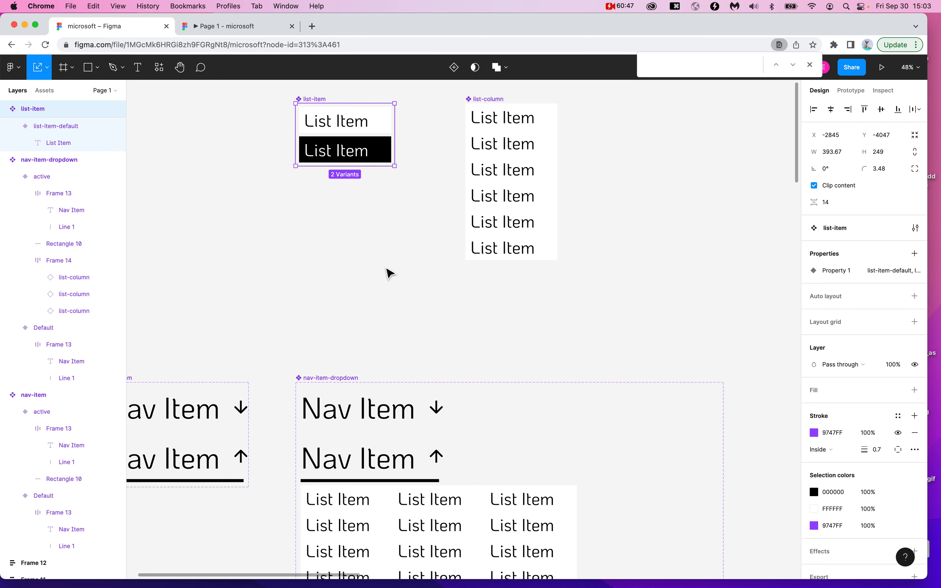
pyautogui.click(389, 273)
pyautogui.scroll(-3, 387, 271)
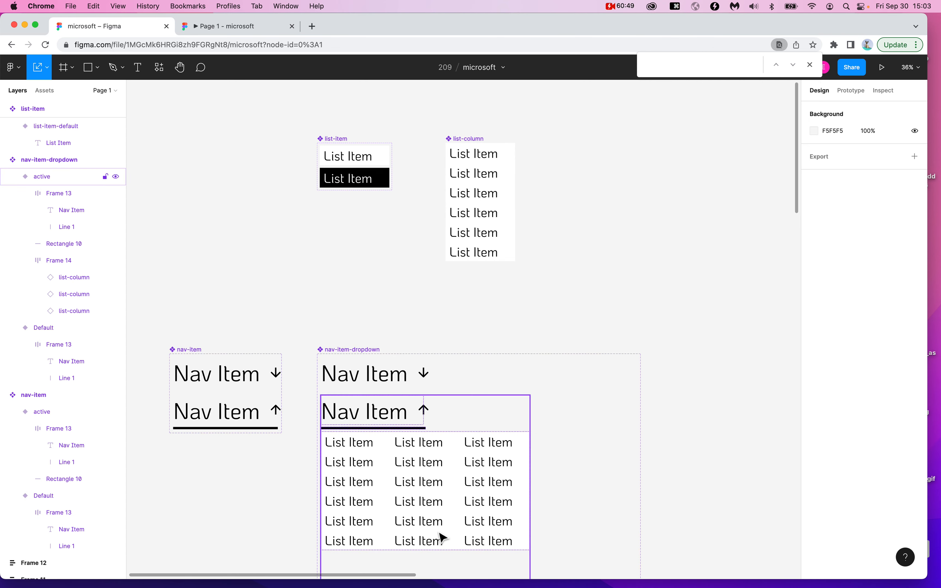
# - Try to shorten the active variant of nav-item-dropdown with the Scale tool, and undo the change
pyautogui.scroll(-8, 442, 538)
pyautogui.click(480, 411)
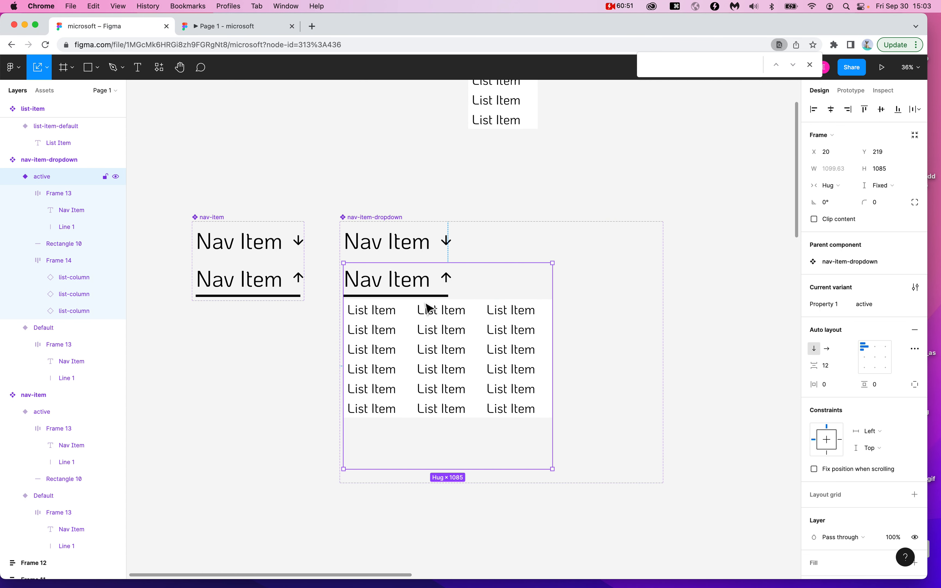
pyautogui.moveTo(472, 469); pyautogui.dragTo(481, 436)
pyautogui.press('super+z')
pyautogui.click(305, 416)
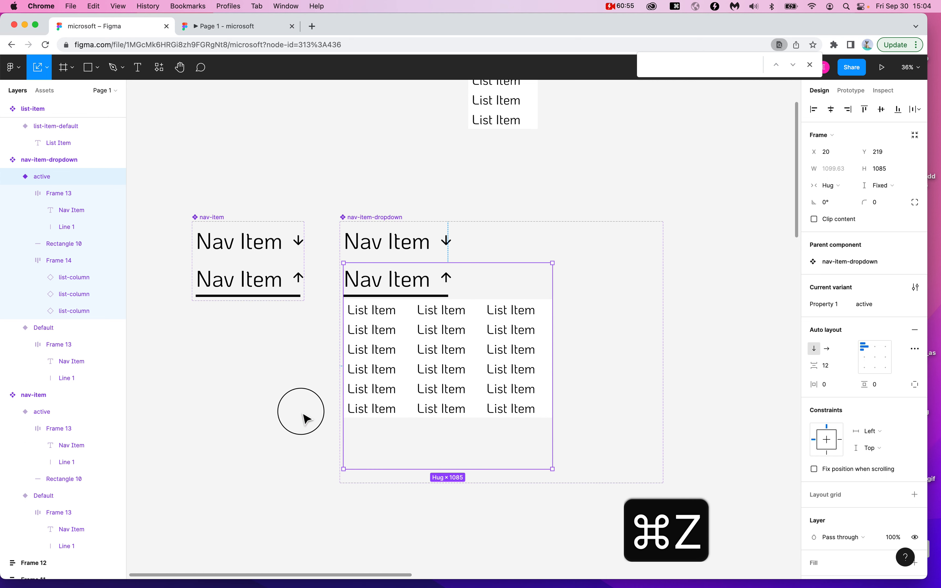
pyautogui.click(479, 395)
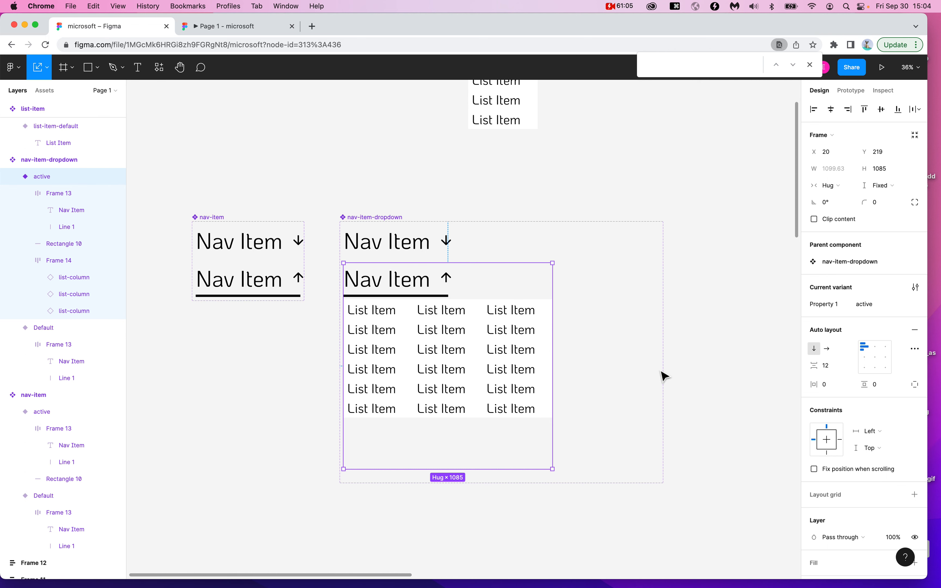
pyautogui.moveTo(519, 470); pyautogui.dragTo(506, 295)
pyautogui.press('super+z')
# - Shorten the active variant to a height of 814 and shrink the nav-item-dropdown component set around it to about 1178 × 1088
pyautogui.press('v')
pyautogui.moveTo(481, 469); pyautogui.dragTo(483, 423)
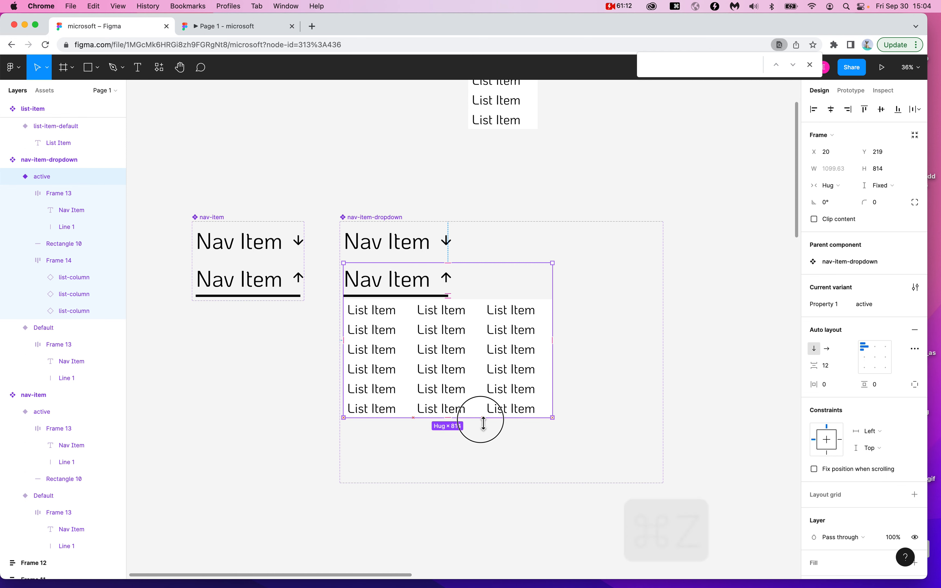
pyautogui.click(368, 218)
pyautogui.moveTo(664, 482); pyautogui.dragTo(563, 429)
pyautogui.click(620, 385)
# - Scale the nav-item component set proportionally down to about 394 × 279 and move it closer to nav-item-dropdown
pyautogui.click(208, 217)
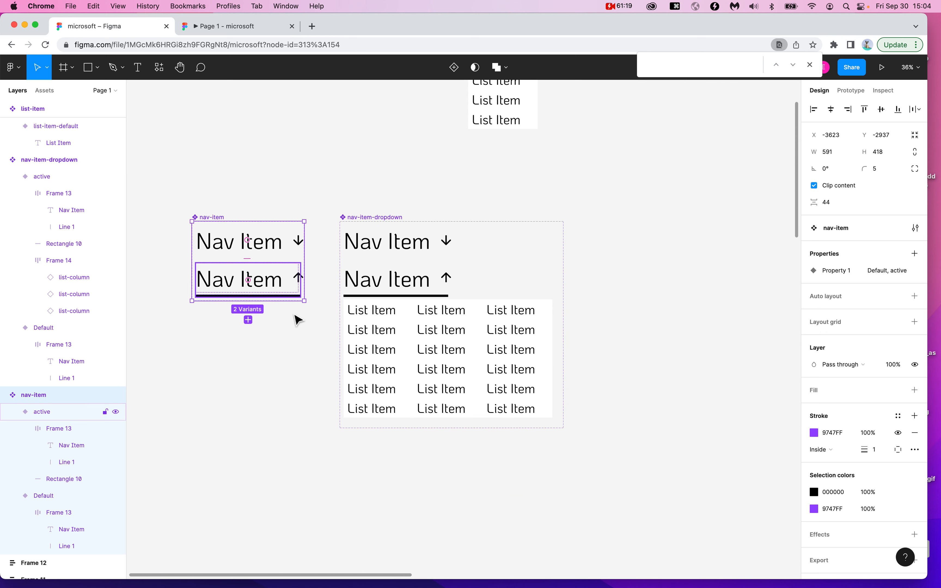
pyautogui.press('k')
pyautogui.moveTo(305, 301); pyautogui.dragTo(267, 271)
pyautogui.scroll(5, 271, 275)
pyautogui.scroll(-3, 271, 275)
pyautogui.hscroll(-3, 271, 275)
pyautogui.moveTo(205, 197); pyautogui.dragTo(252, 189)
# - Try moving the nav-item component set up above nav-item-dropdown, and undo it
pyautogui.click(459, 232)
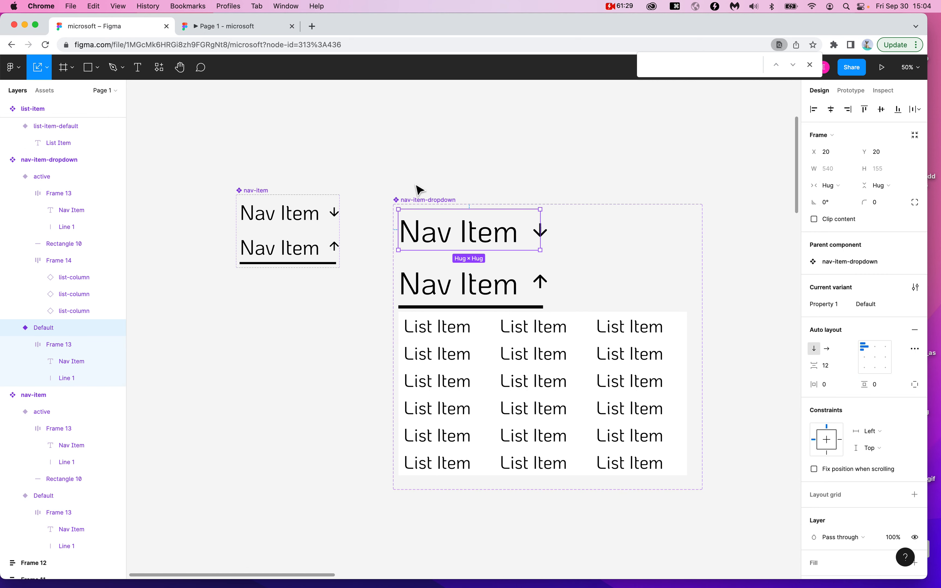
pyautogui.click(420, 201)
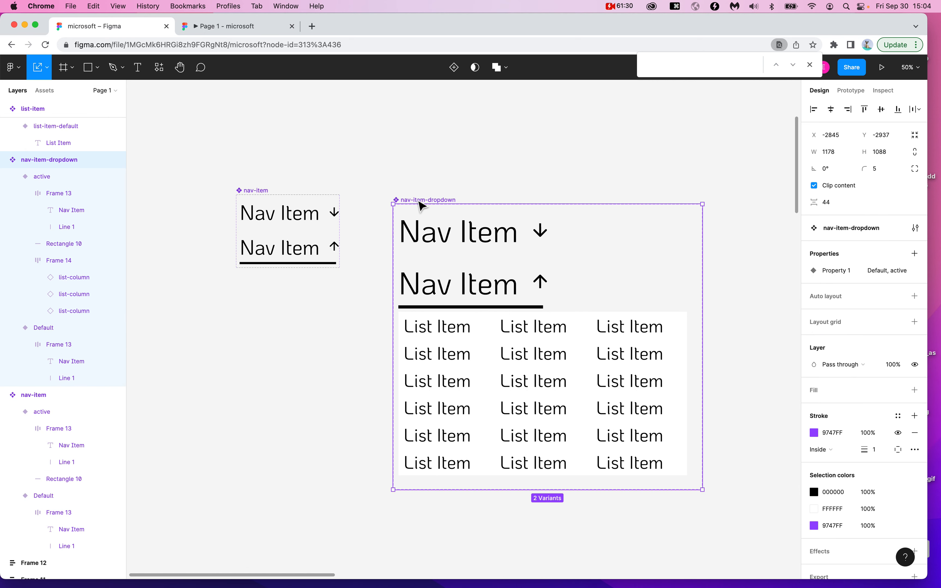
pyautogui.click(256, 193)
pyautogui.moveTo(256, 192); pyautogui.dragTo(362, 101)
pyautogui.press('super+z')
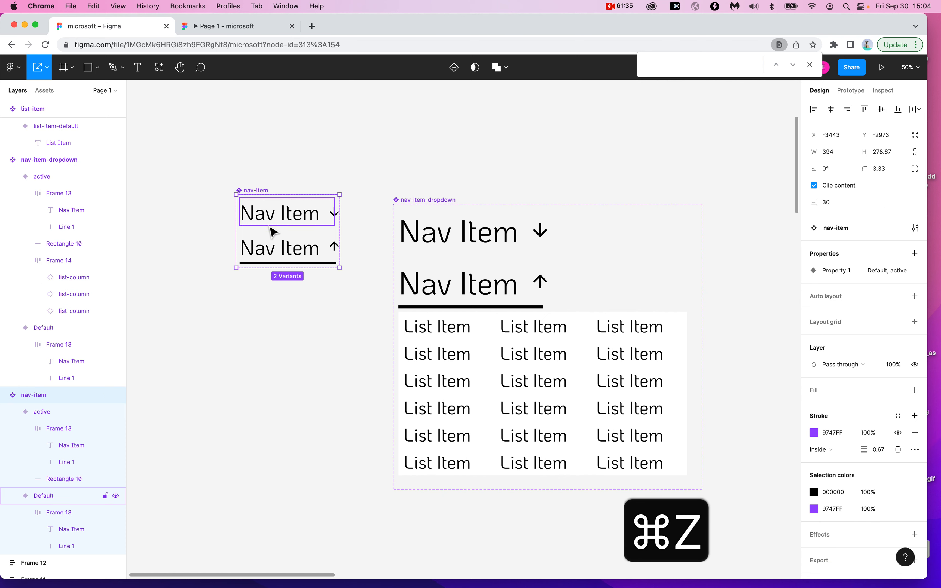
# - Move the nav-item component set so that its top edge lines up with that of nav-item-dropdown
pyautogui.click(435, 203)
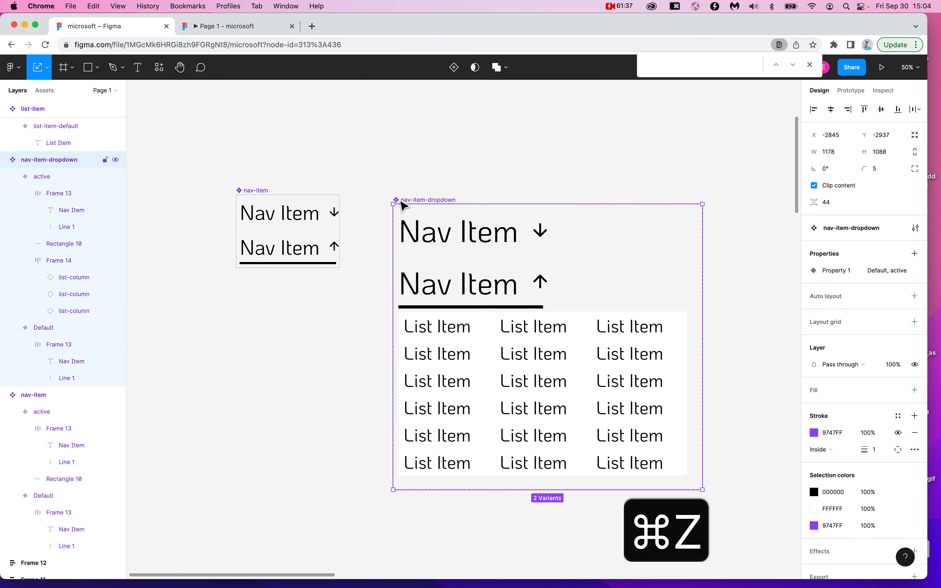
pyautogui.click(275, 220)
pyautogui.moveTo(257, 189); pyautogui.dragTo(261, 232)
pyautogui.click(428, 233)
# - Scale the Default variant of nav-item-dropdown proportionally down to a width of about 451 and a height of 129
pyautogui.click(455, 268)
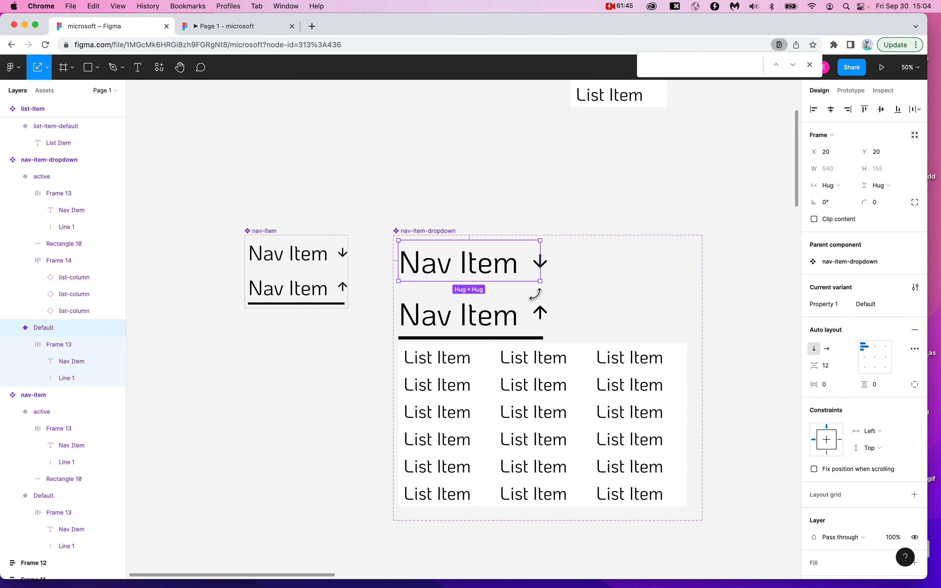
pyautogui.click(521, 183)
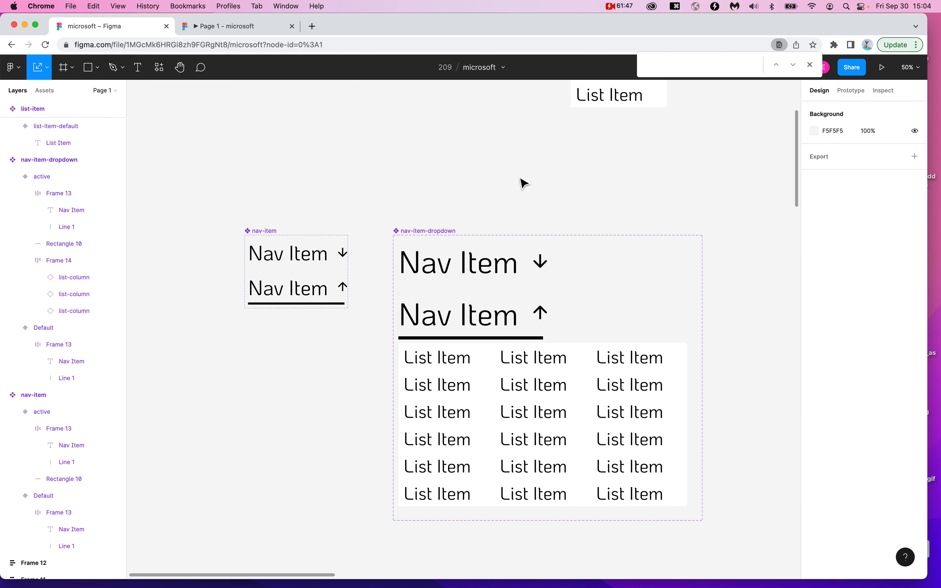
pyautogui.click(517, 269)
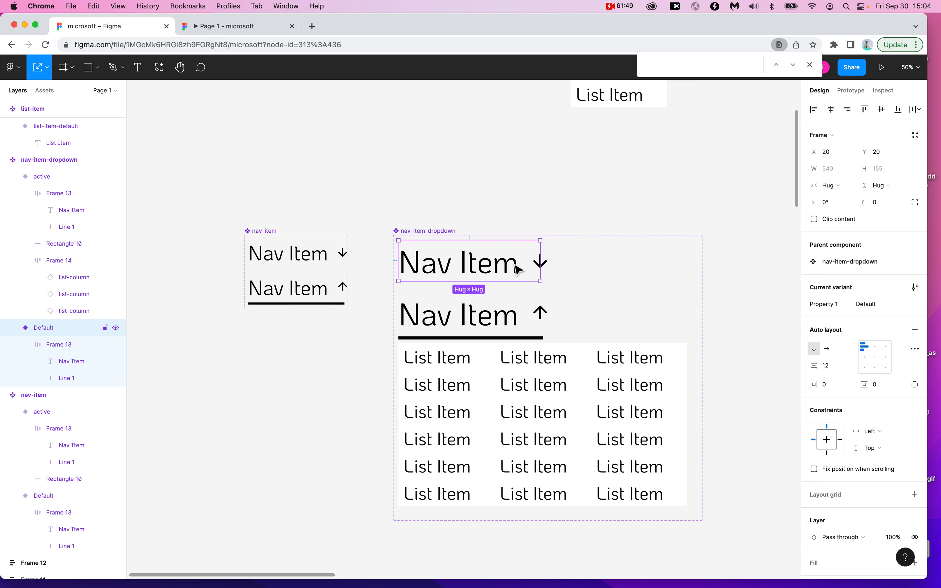
pyautogui.moveTo(541, 279); pyautogui.dragTo(499, 261)
pyautogui.scroll(5, 498, 285)
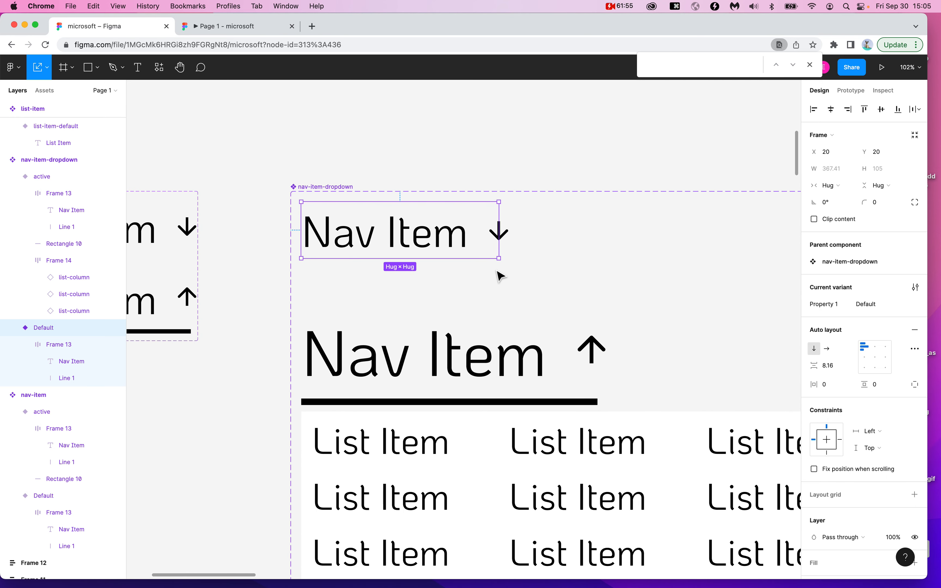
pyautogui.moveTo(501, 261); pyautogui.dragTo(523, 273)
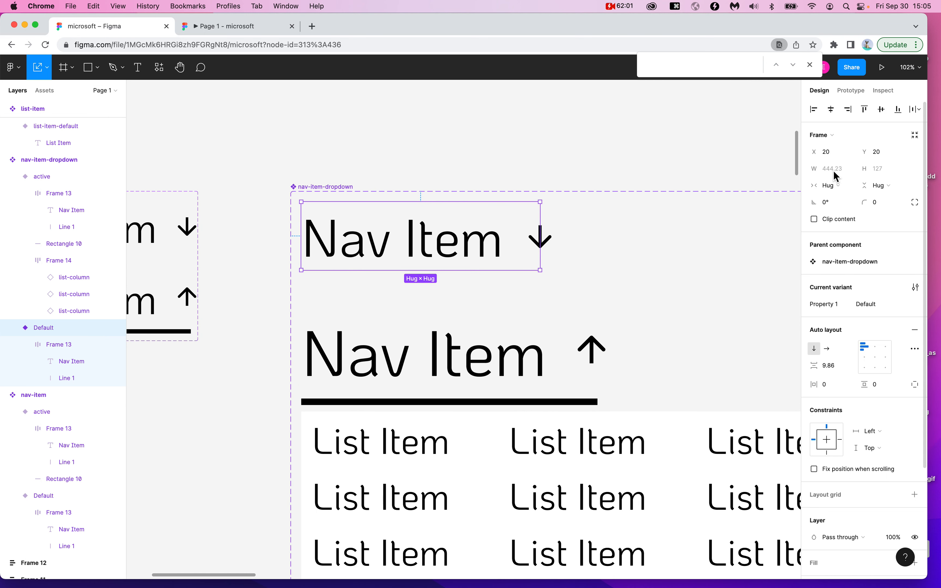
pyautogui.press('alt+super+8')
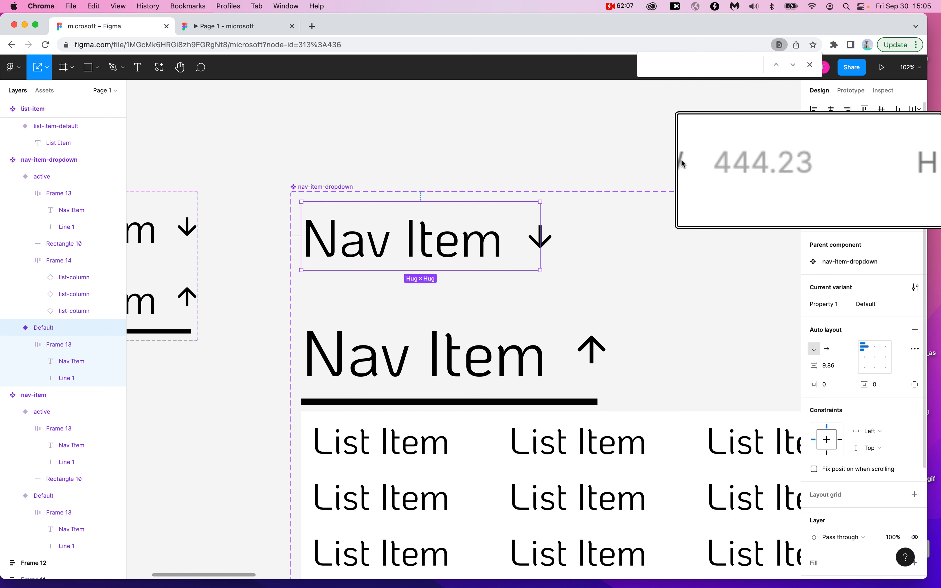
pyautogui.press('alt+super+8')
pyautogui.moveTo(541, 270); pyautogui.dragTo(543, 271)
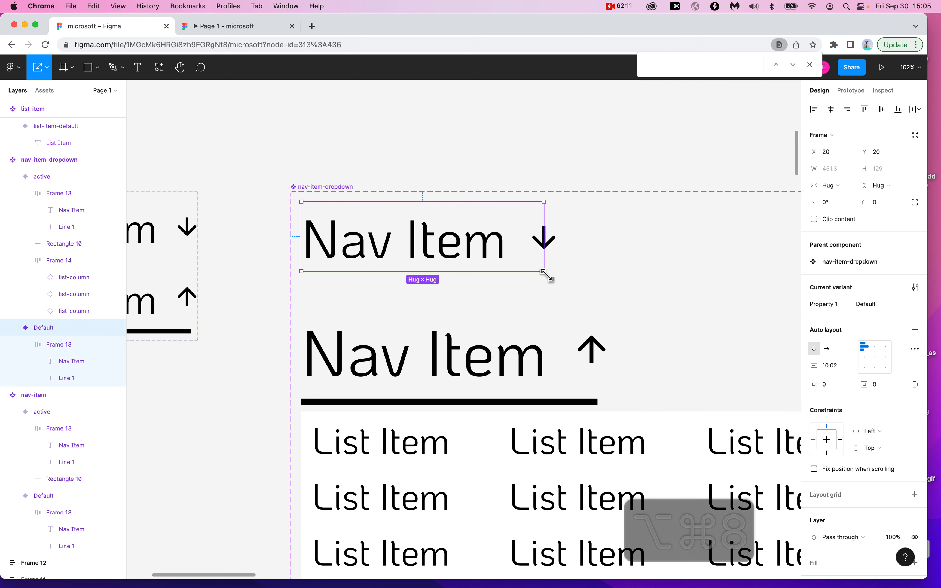
# - Scale Frame 13, the Nav Item heading in the active variant, proportionally down to about 451 × 129 to match the Default variant
pyautogui.click(567, 385)
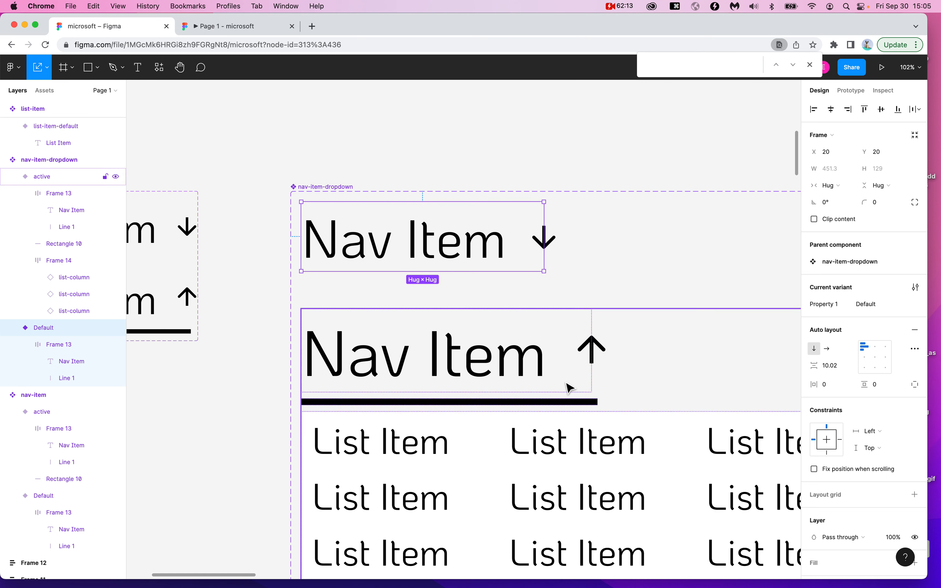
pyautogui.click(488, 362)
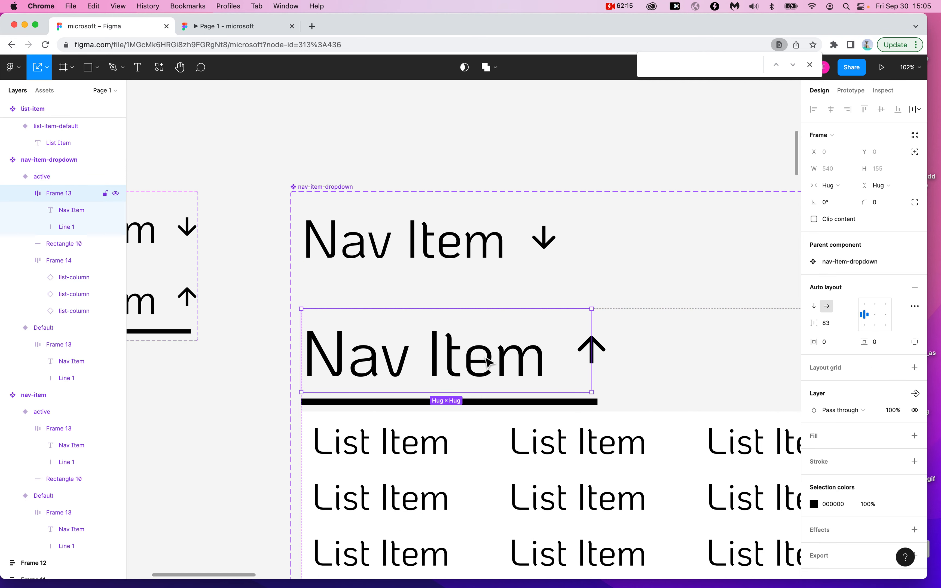
pyautogui.keyDown('shift'); pyautogui.click(507, 403); pyautogui.keyUp('shift')
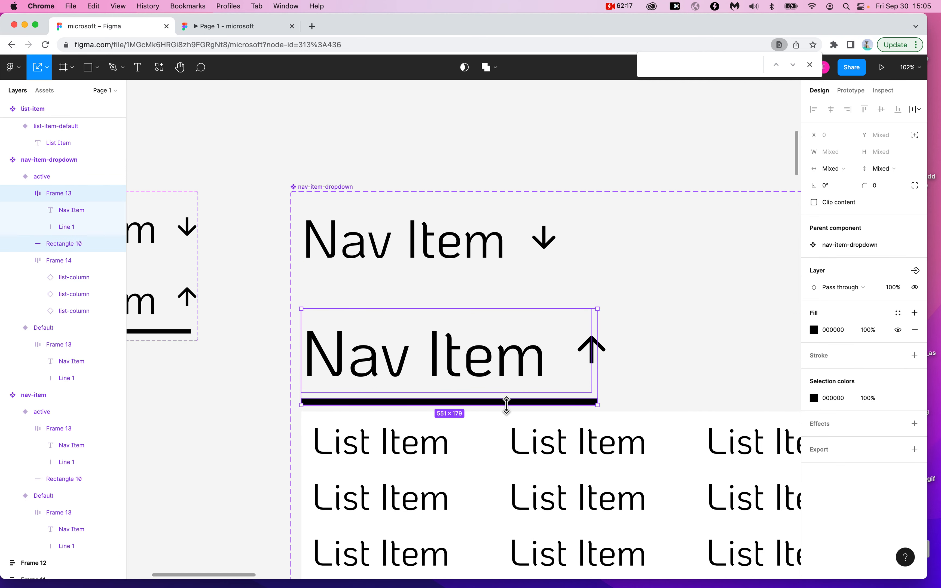
pyautogui.click(645, 351)
pyautogui.click(472, 356)
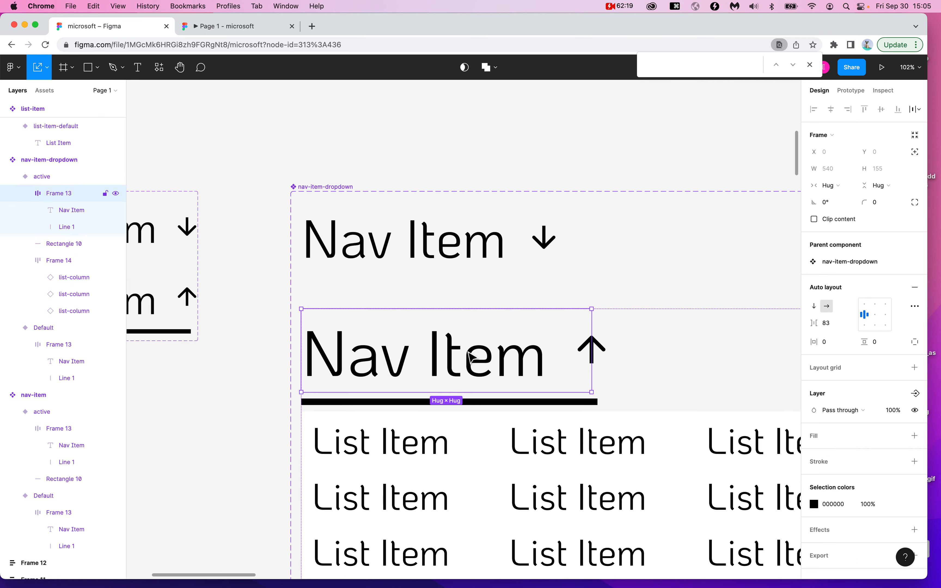
pyautogui.moveTo(592, 393); pyautogui.dragTo(546, 367)
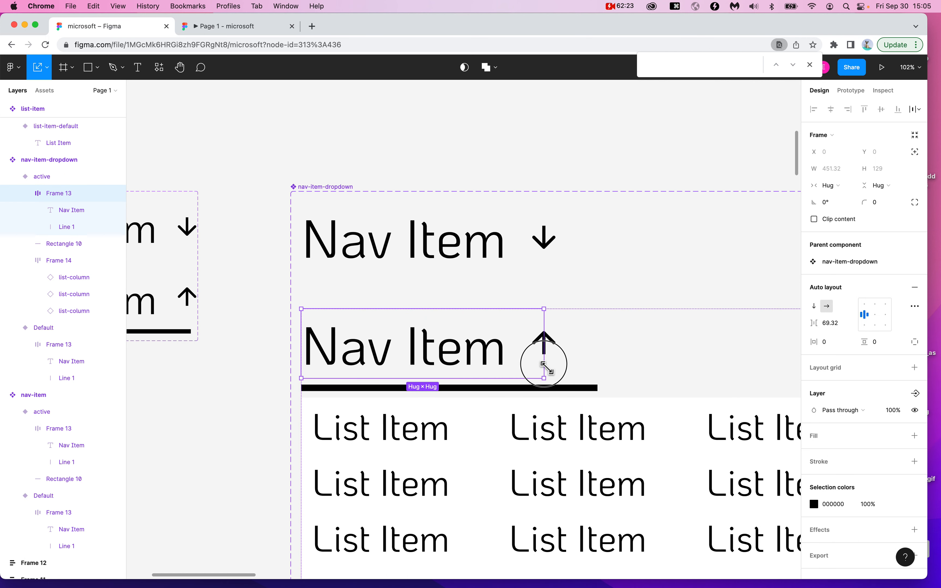
pyautogui.moveTo(546, 368); pyautogui.dragTo(545, 367)
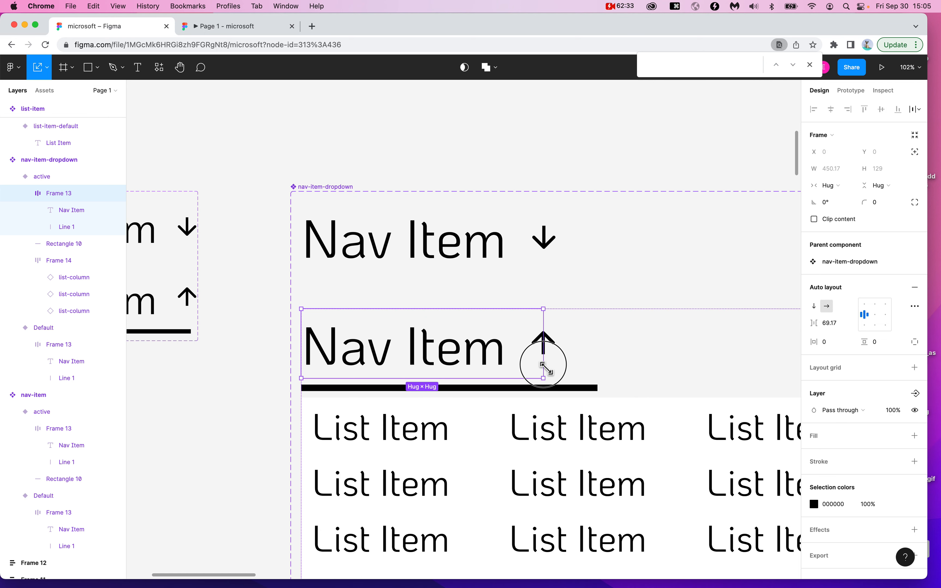
pyautogui.moveTo(546, 368); pyautogui.dragTo(548, 370)
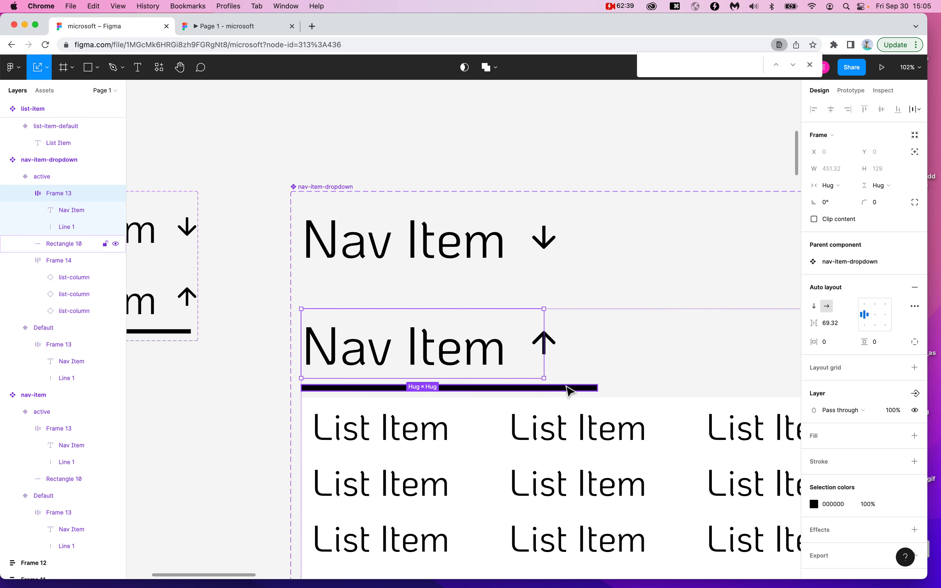
# - Scale the black underline below the active variant's Nav Item heading to a width of 471
pyautogui.click(574, 389)
pyautogui.moveTo(599, 394); pyautogui.dragTo(558, 386)
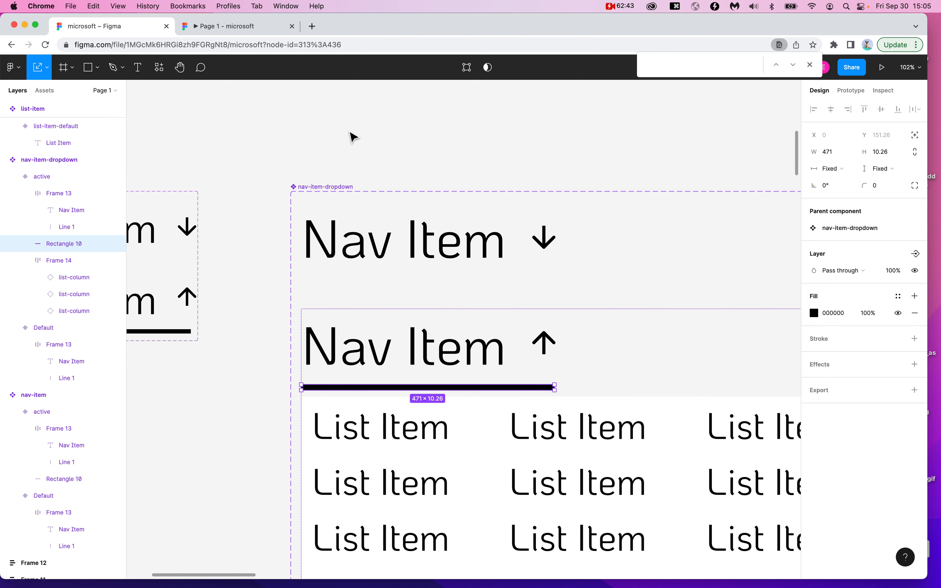
pyautogui.click(352, 140)
pyautogui.click(467, 388)
pyautogui.click(451, 155)
pyautogui.scroll(-5, 451, 155)
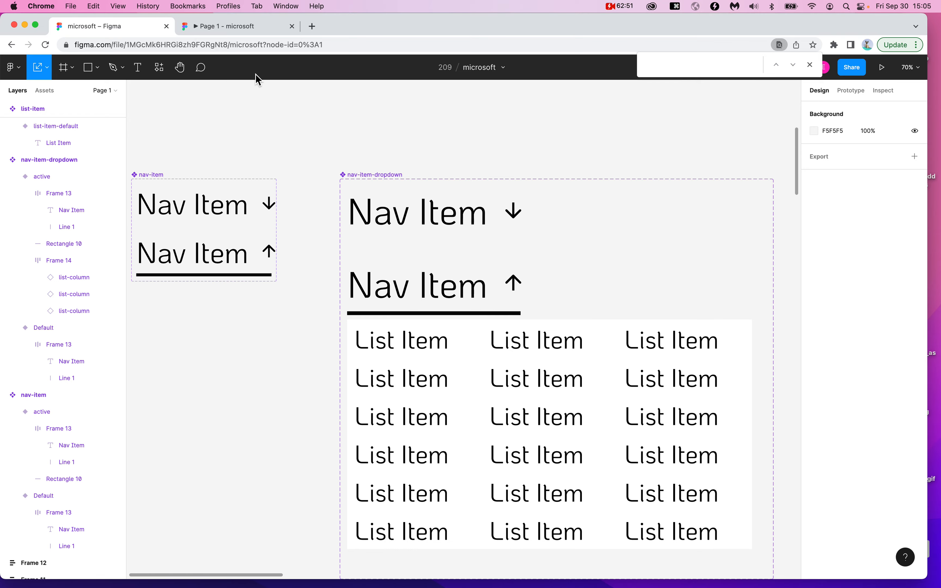
# - Switch to the prototype preview, expand the resized Nav Item dropdown and check the highlighting of its list items
pyautogui.click(261, 29)
pyautogui.moveTo(319, 132)
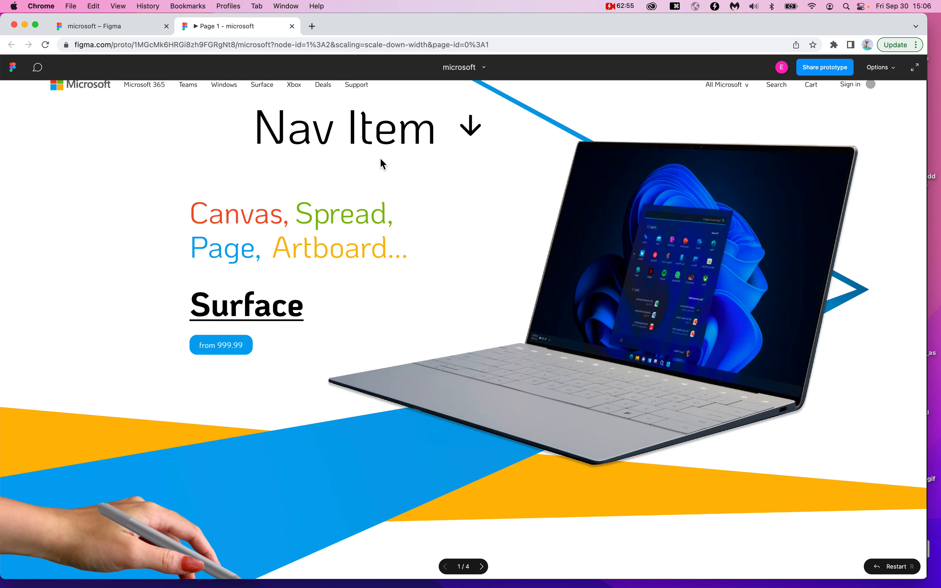
pyautogui.moveTo(384, 158)
pyautogui.press('alt+super+8')
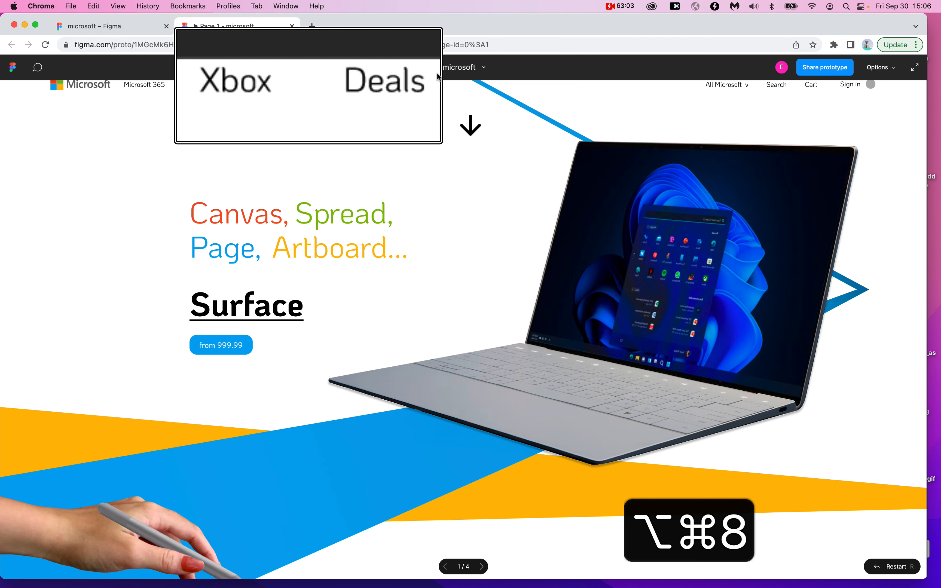
pyautogui.press('alt+super+8')
pyautogui.moveTo(410, 136)
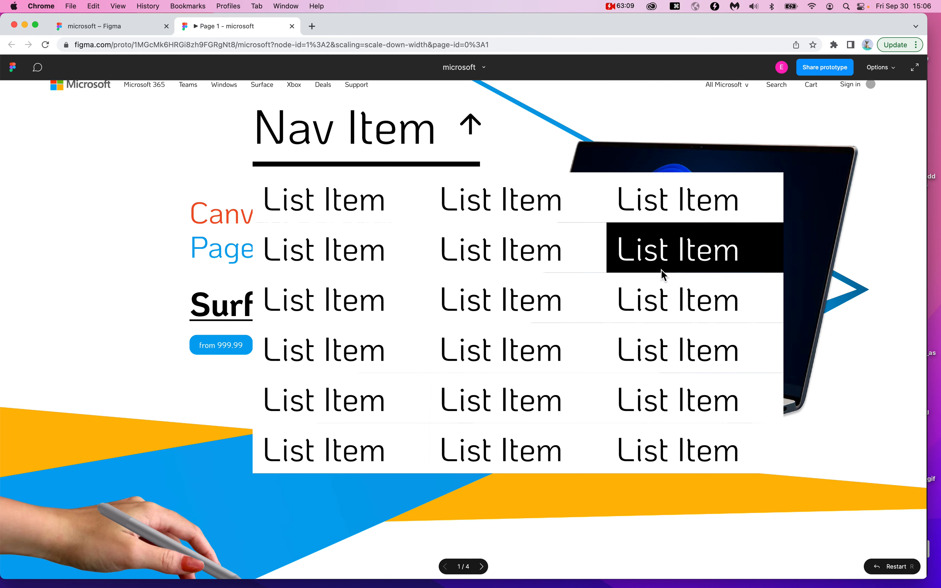
# - Switch back to the microsoft design file and delete the About frame beside the home frame
pyautogui.click(136, 28)
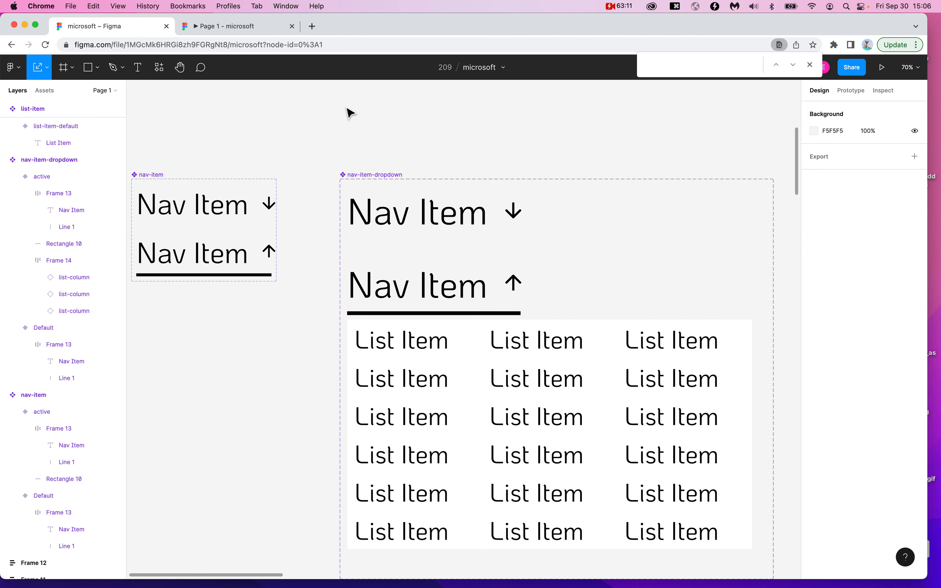
pyautogui.scroll(-5, 351, 119)
pyautogui.scroll(-5, 352, 125)
pyautogui.hscroll(5, 352, 125)
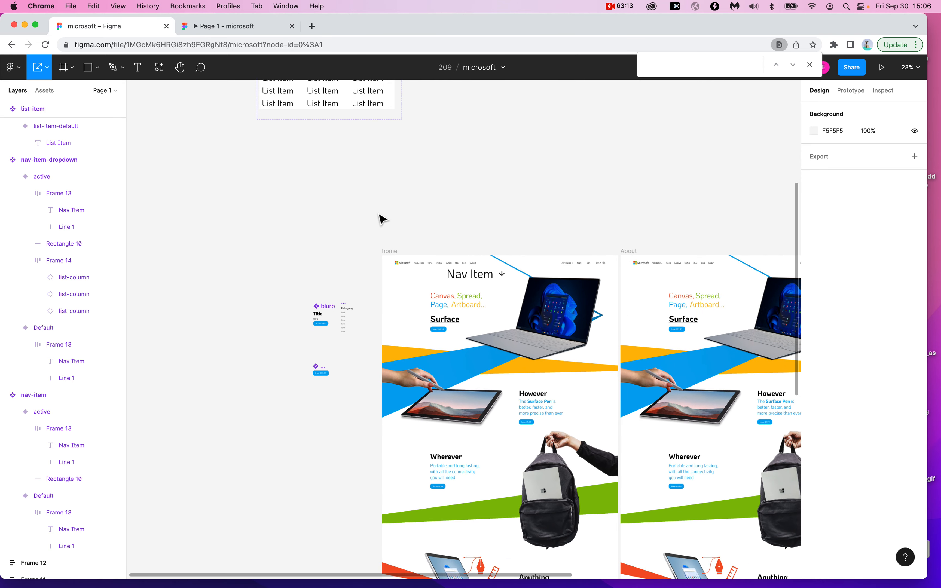
pyautogui.hscroll(3, 381, 220)
pyautogui.scroll(6, 381, 220)
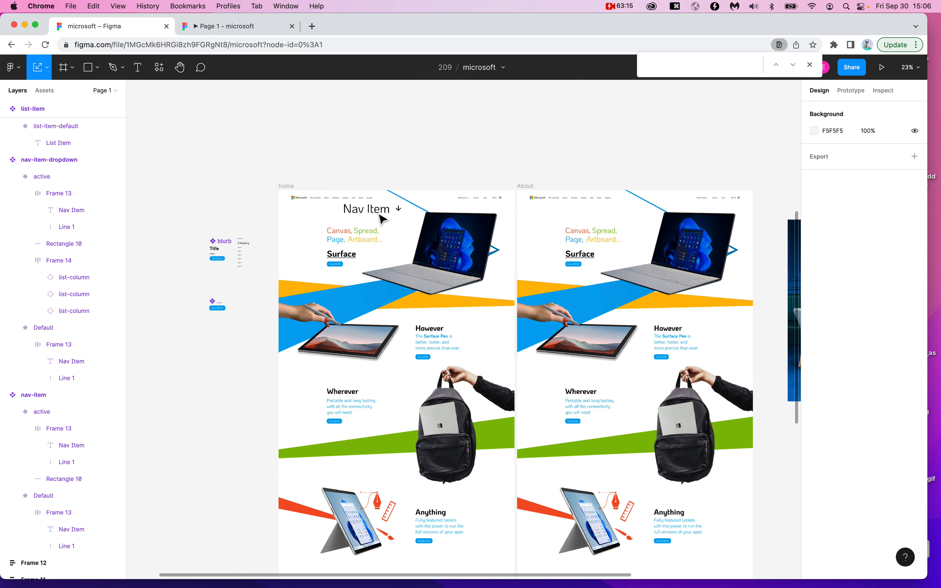
pyautogui.scroll(-4, 381, 219)
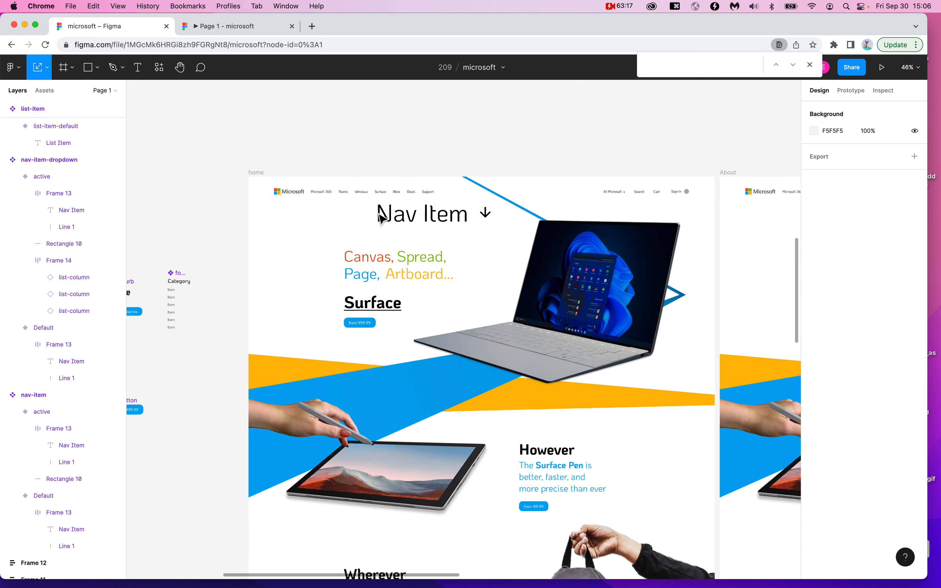
pyautogui.hscroll(-3, 380, 216)
pyautogui.scroll(2, 382, 218)
pyautogui.scroll(-4, 381, 219)
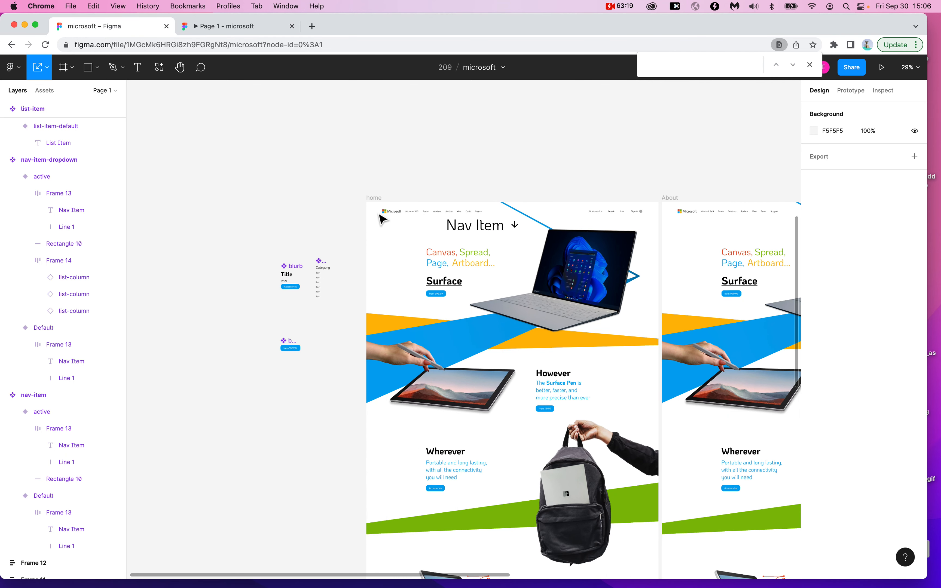
pyautogui.click(680, 204)
pyautogui.press('Delete')
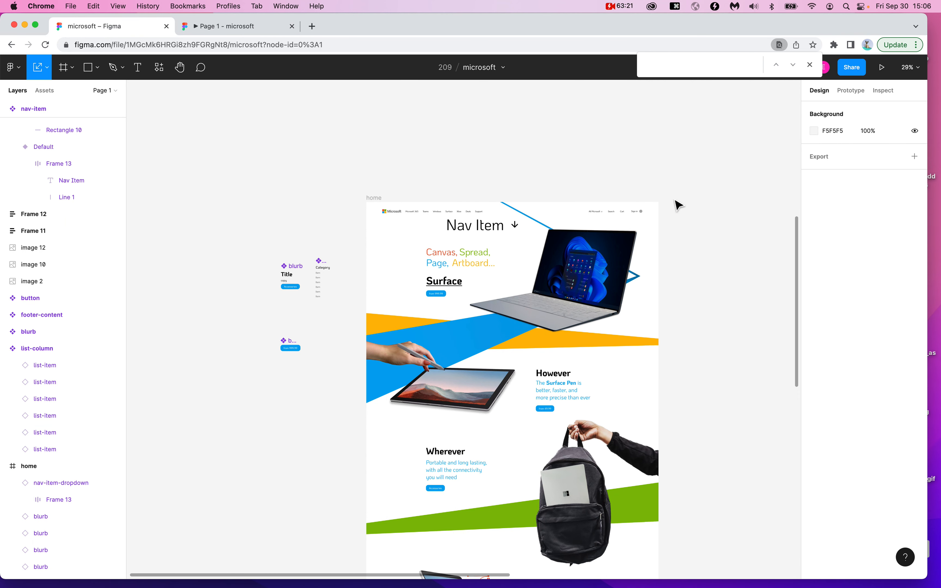
# - Select the nav-item-dropdown instance in the home frame's header and close the browser's find bar
pyautogui.scroll(-2, 577, 207)
pyautogui.scroll(10, 578, 208)
pyautogui.hscroll(-2, 246, 137)
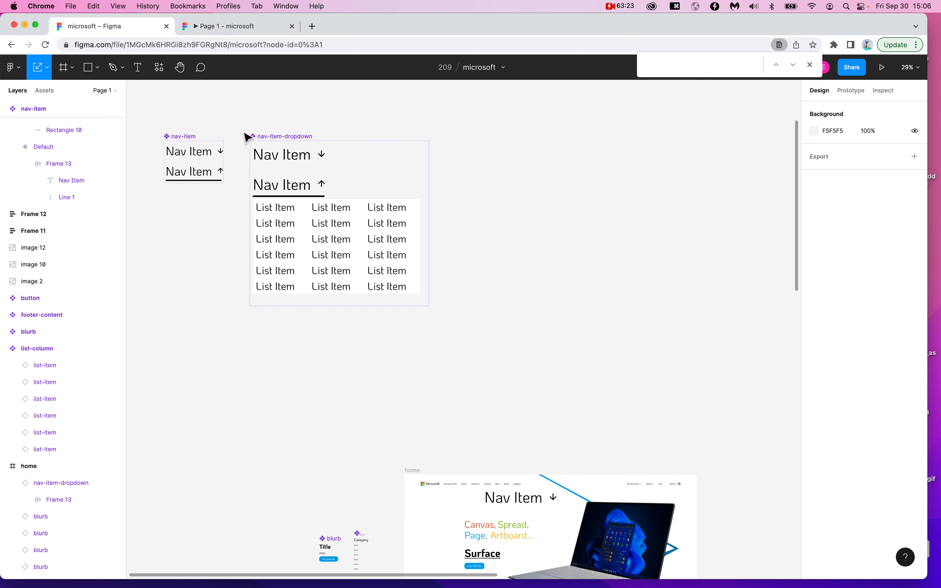
pyautogui.scroll(5, 185, 142)
pyautogui.scroll(-8, 186, 145)
pyautogui.scroll(-5, 185, 144)
pyautogui.scroll(5, 529, 253)
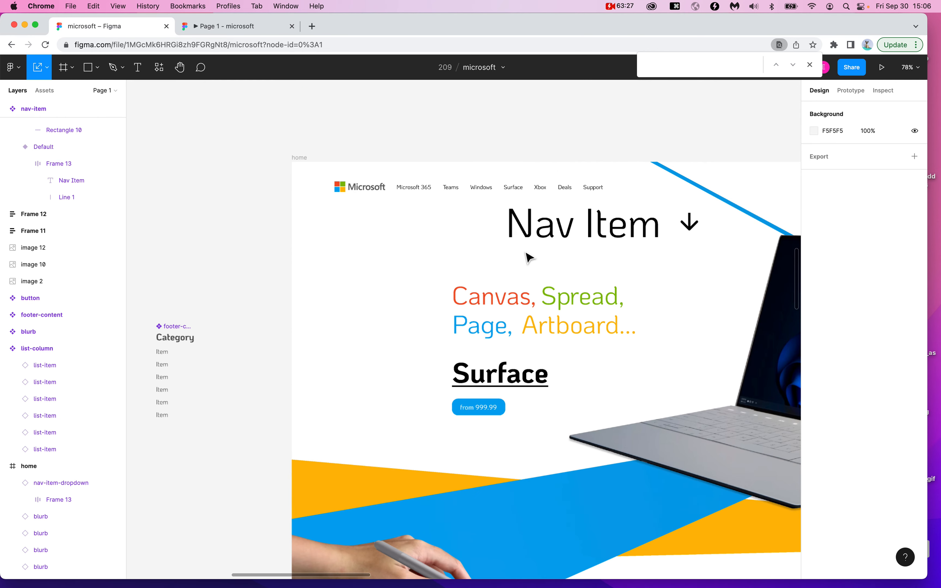
pyautogui.click(577, 232)
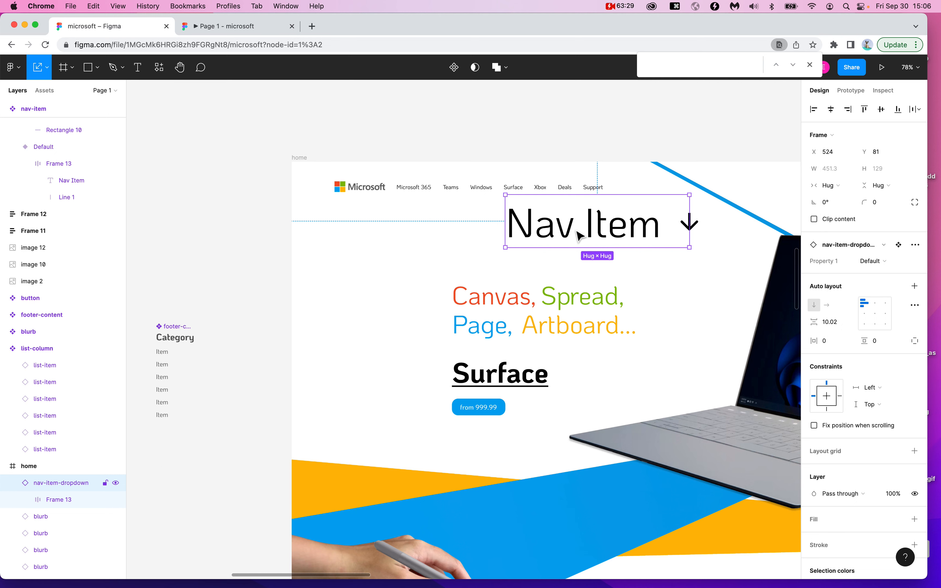
pyautogui.click(810, 65)
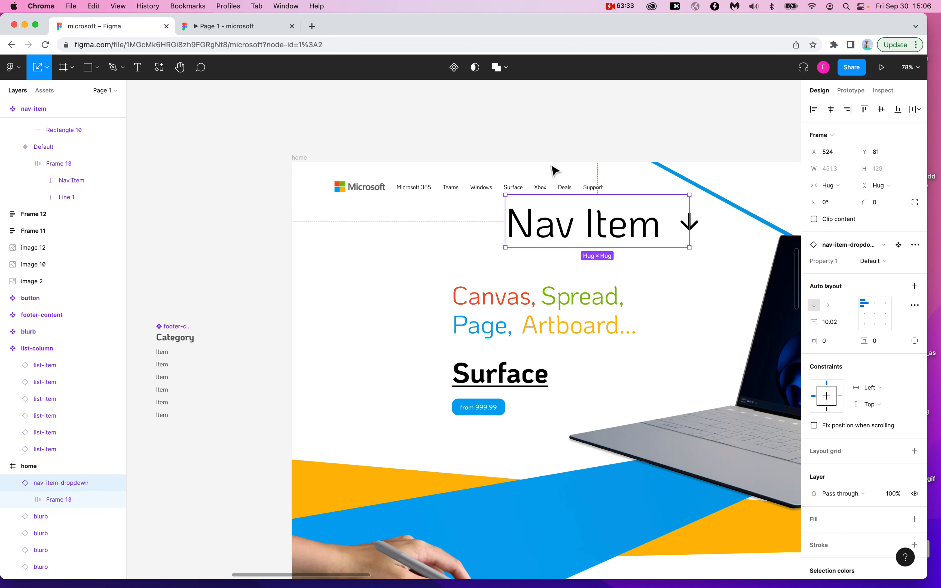
pyautogui.hscroll(5, 580, 313)
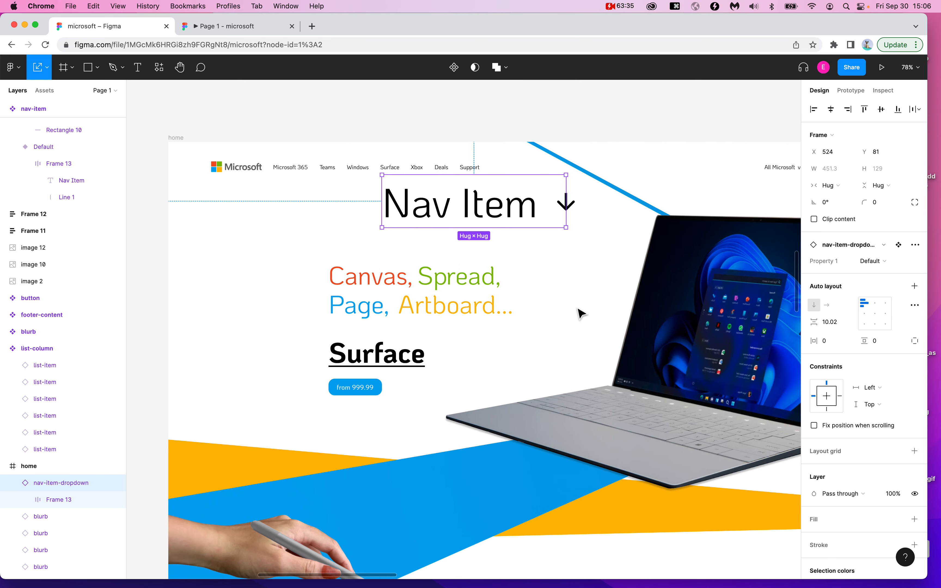